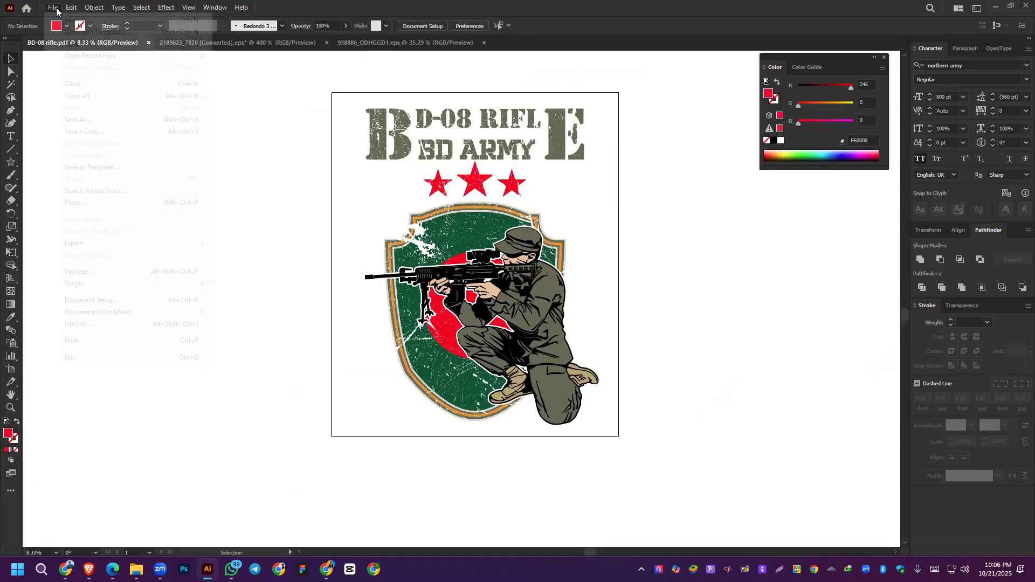
Step: Start a new document from the A4 preset and change its units to pixels
{"action": "key", "text": "Escape"}
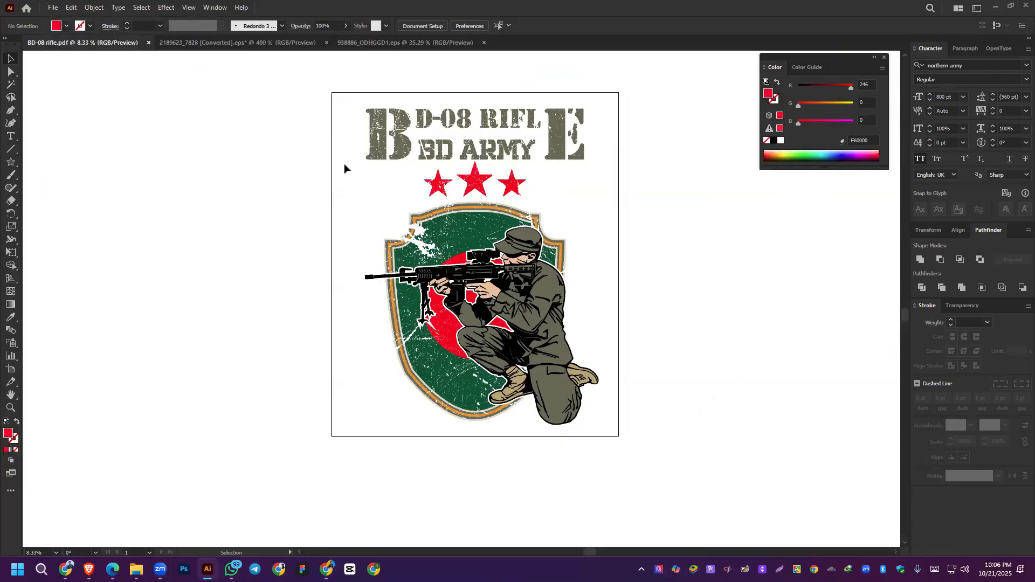
{"action": "key", "text": "ctrl+n"}
{"action": "left_click", "coordinate": [682, 187]}
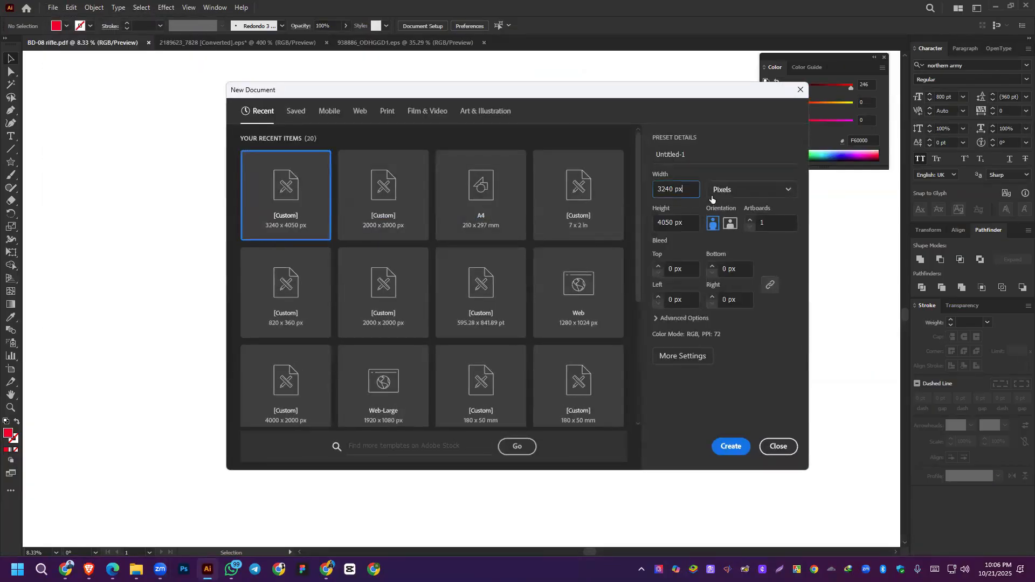
{"action": "left_click", "coordinate": [455, 187]}
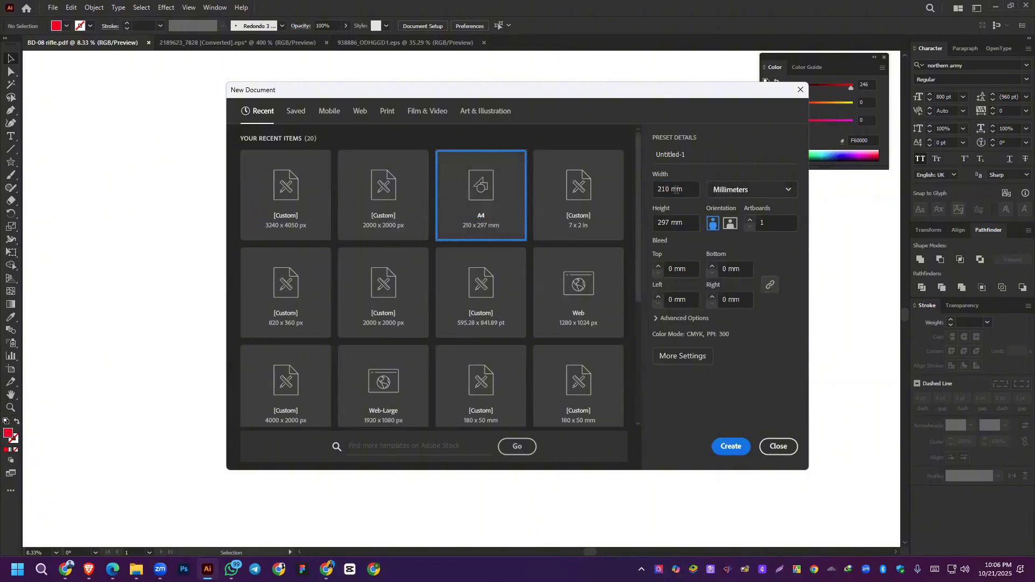
{"action": "left_click", "coordinate": [752, 189]}
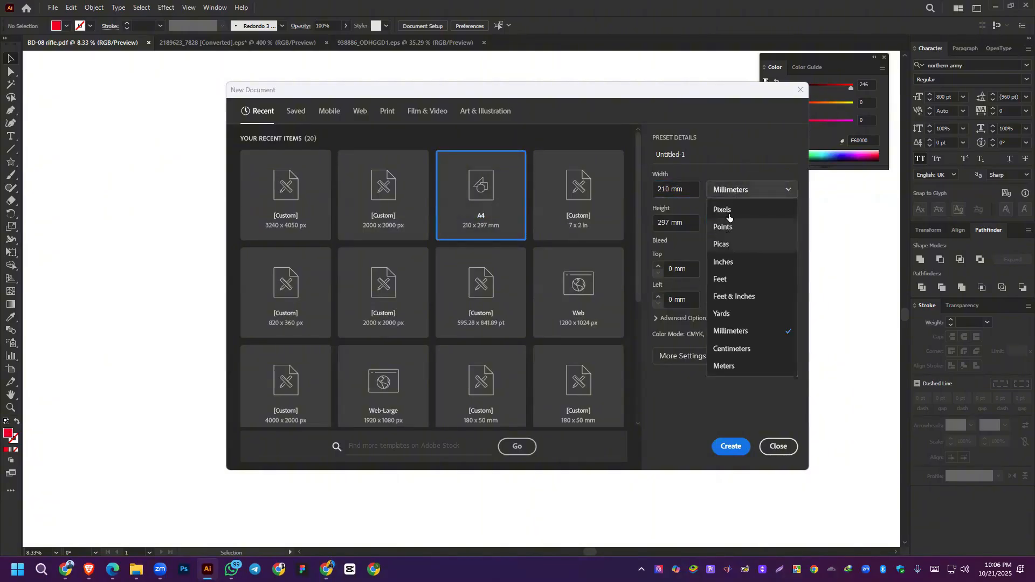
{"action": "key", "text": "Escape"}
{"action": "key", "text": "Down"}
{"action": "key", "text": "Down"}
{"action": "key", "text": "Down"}
Step: Set the new document's width and height to 2000 px and create it
{"action": "left_click", "coordinate": [679, 187]}
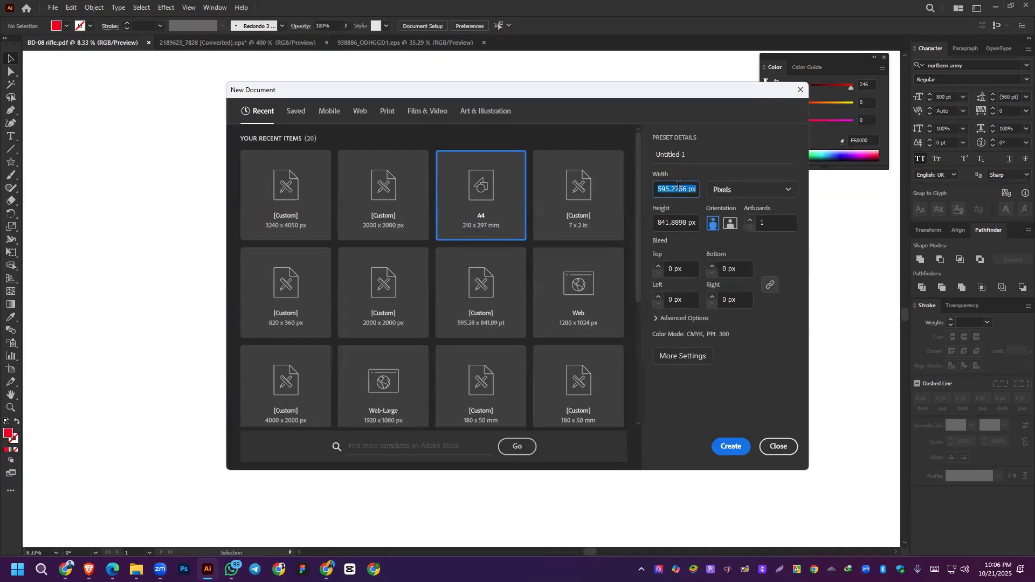
{"action": "left_click", "coordinate": [679, 185]}
{"action": "double_click", "coordinate": [679, 185]}
{"action": "type", "text": "2000"}
{"action": "left_click", "coordinate": [667, 223]}
{"action": "type", "text": "2"}
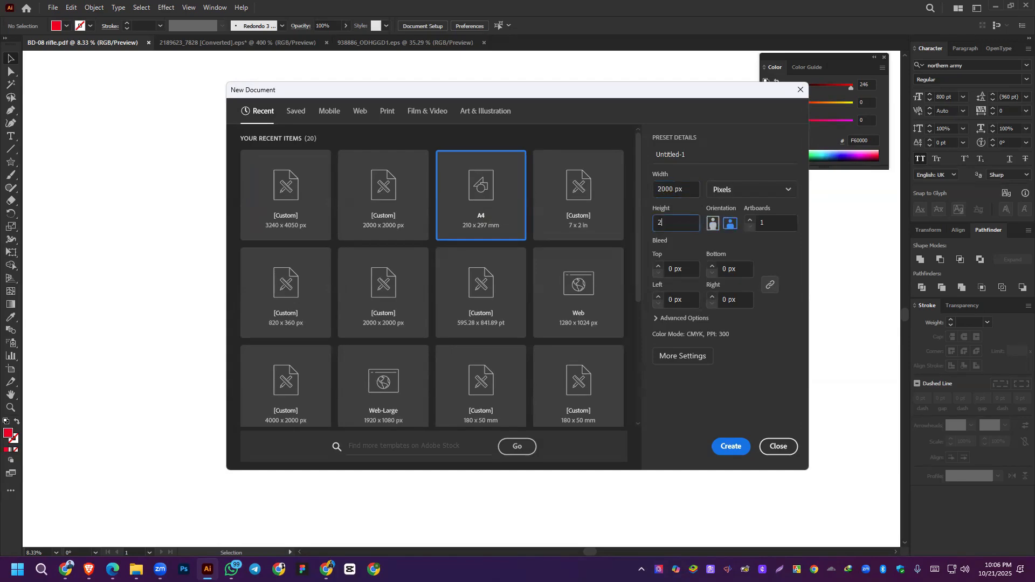
{"action": "left_click", "coordinate": [731, 446]}
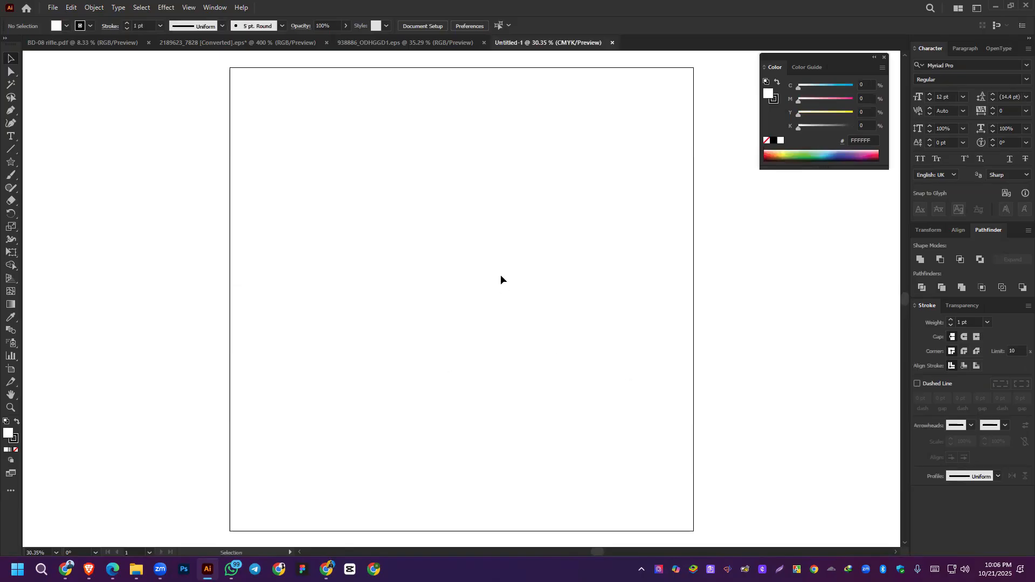
{"action": "scroll", "coordinate": [504, 270], "scroll_direction": "down", "scroll_amount": 3}
{"action": "scroll", "coordinate": [504, 269], "scroll_direction": "up", "scroll_amount": 1}
{"action": "scroll", "coordinate": [505, 270], "scroll_direction": "right", "scroll_amount": 2}
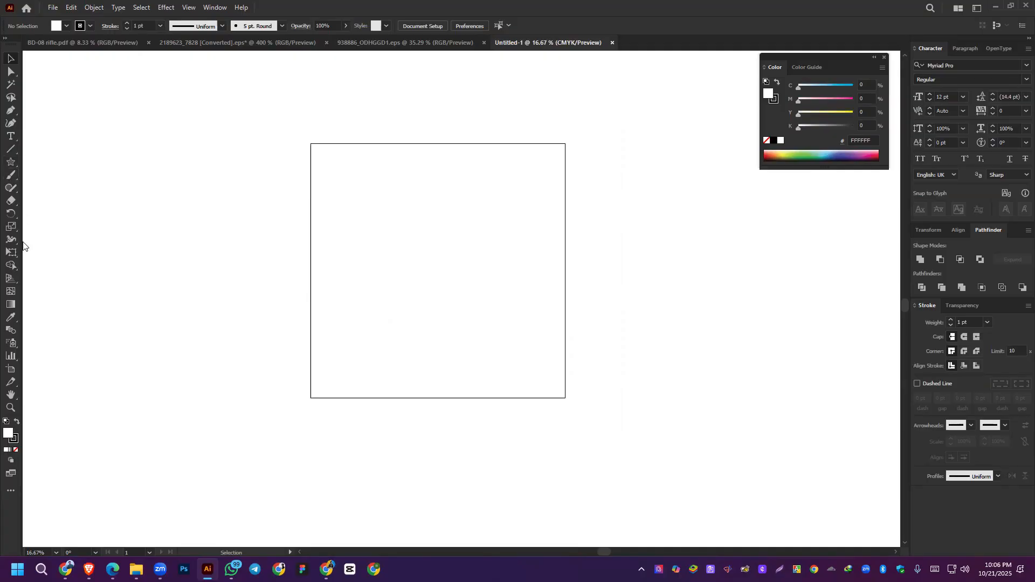
{"action": "left_click", "coordinate": [9, 307]}
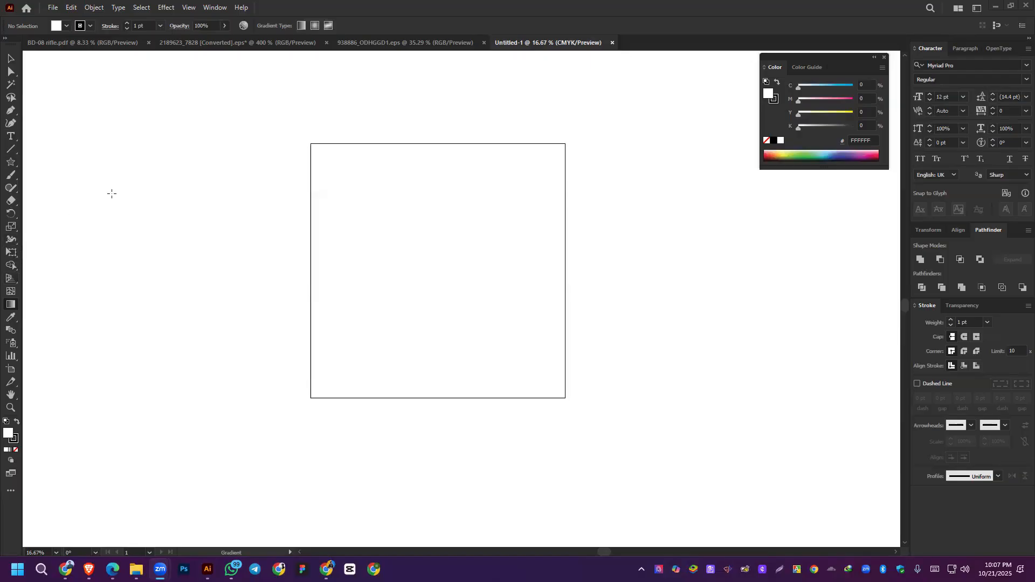
{"action": "right_click", "coordinate": [11, 160]}
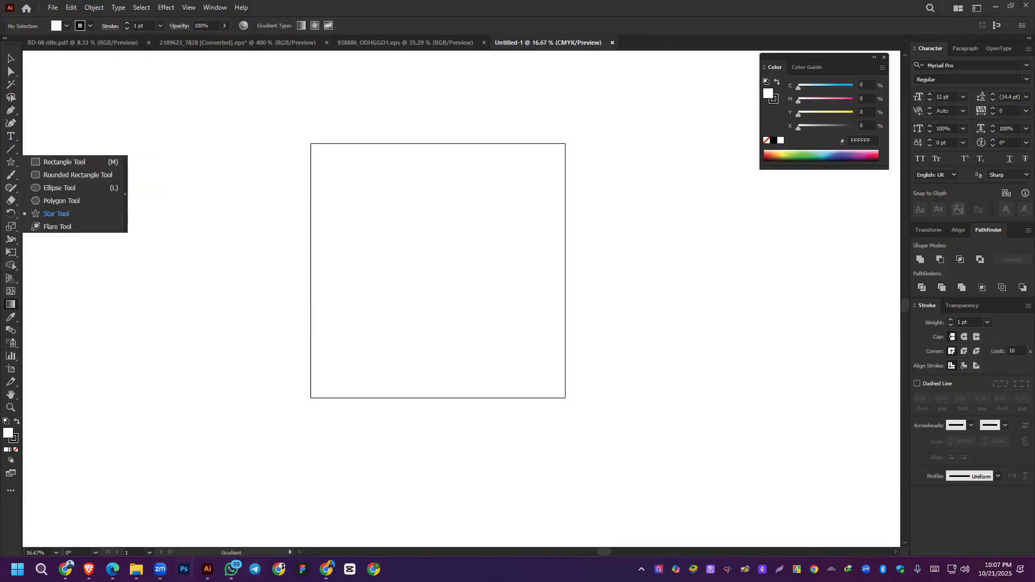
{"action": "left_click", "coordinate": [113, 570]}
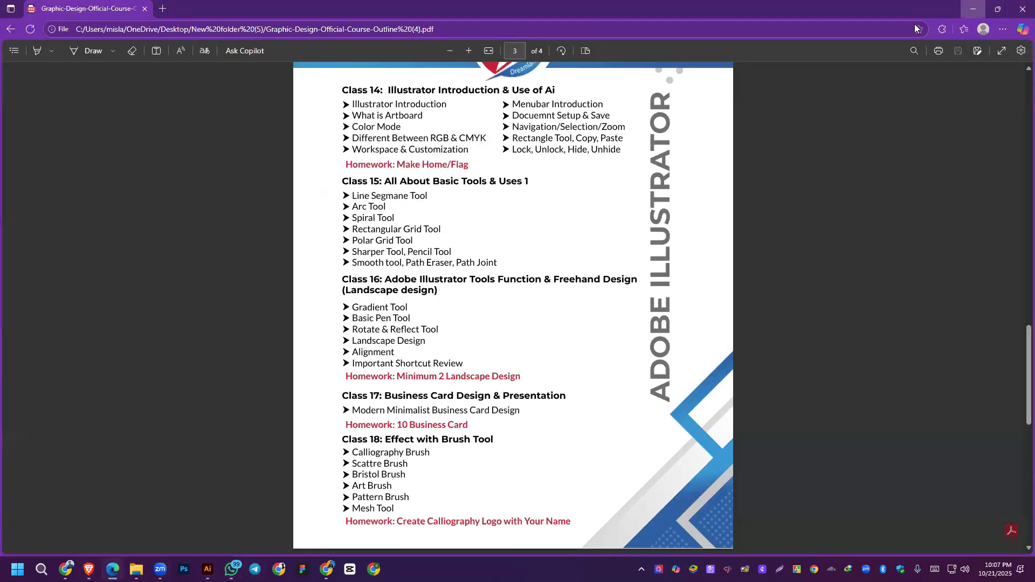
{"action": "left_click", "coordinate": [973, 9]}
Step: Draw a square about 1088 px wide in the upper-left part of the artboard with the Rectangle tool, and deselect it
{"action": "right_click", "coordinate": [10, 162]}
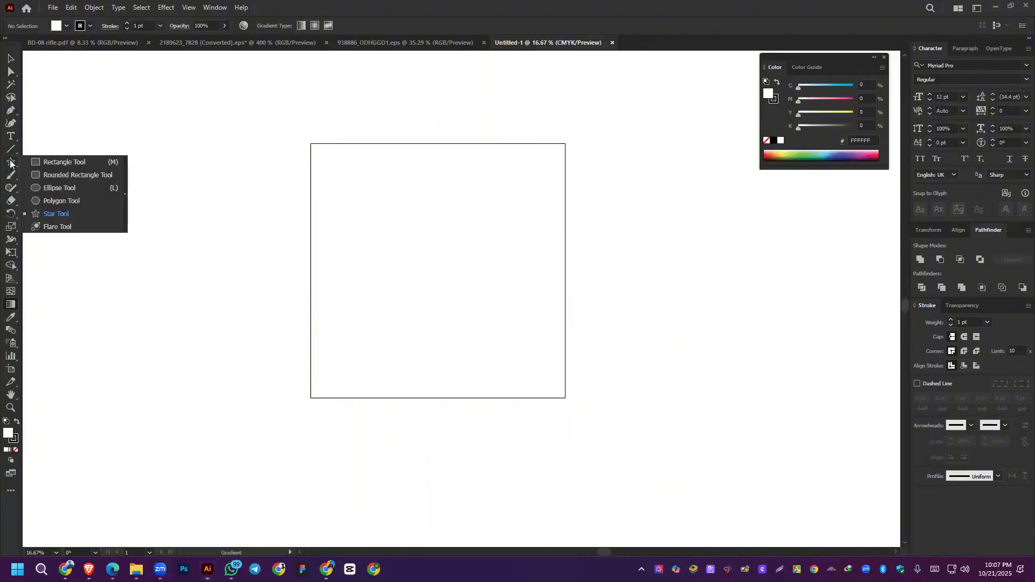
{"action": "left_click", "coordinate": [54, 162]}
{"action": "left_click_drag", "start_coordinate": [344, 165], "coordinate": [479, 304]}
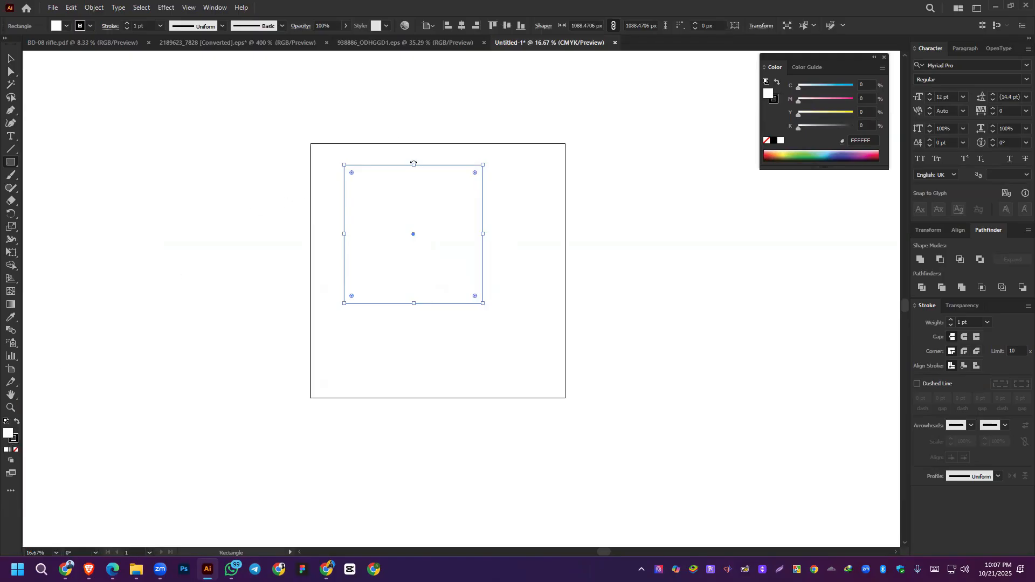
{"action": "left_click", "coordinate": [9, 60]}
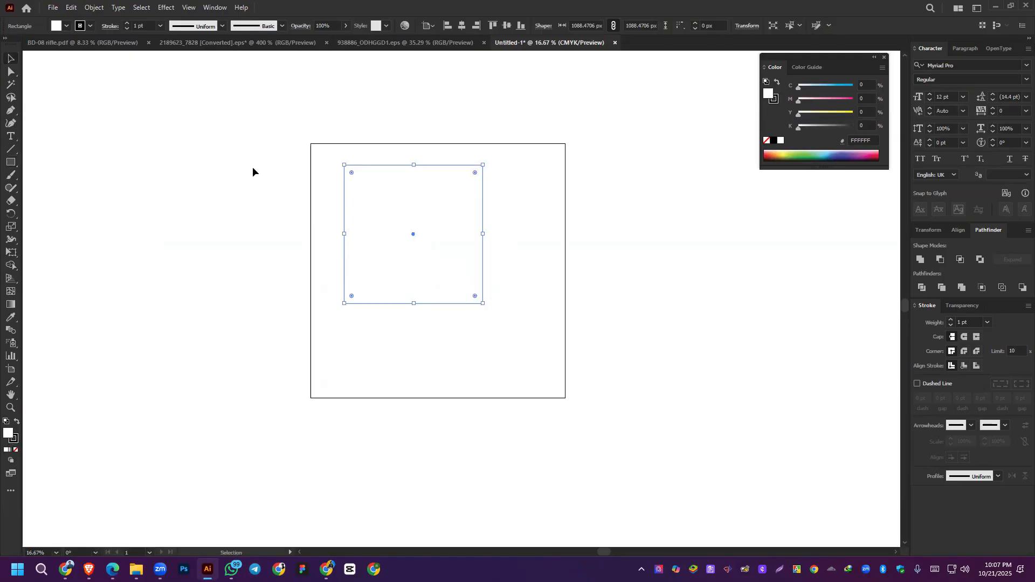
{"action": "left_click", "coordinate": [253, 172]}
Step: Try to change the fill colour to red F40000 while the square is not selected
{"action": "scroll", "coordinate": [429, 187], "scroll_direction": "up", "scroll_amount": 4}
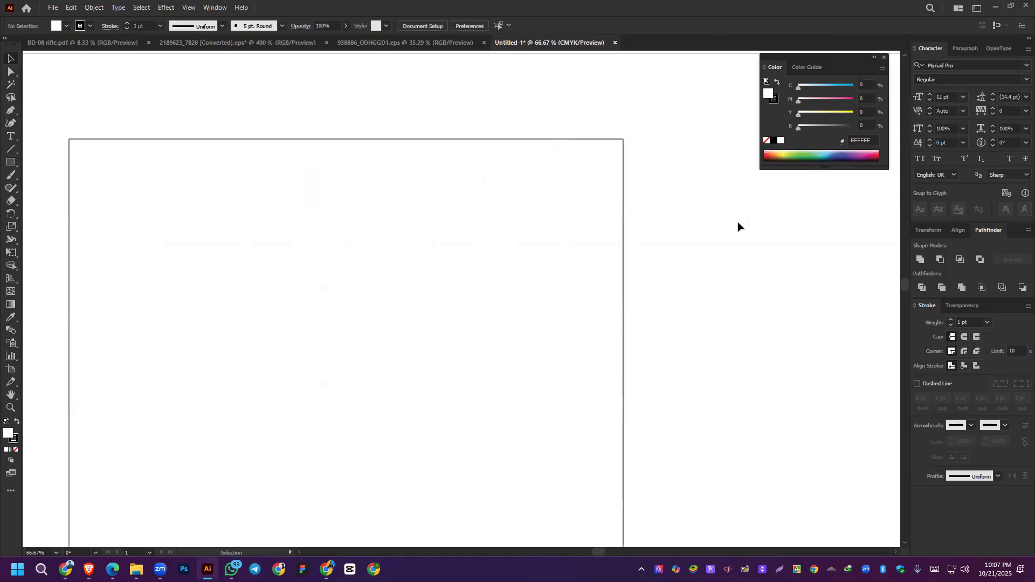
{"action": "scroll", "coordinate": [512, 106], "scroll_direction": "up", "scroll_amount": 4}
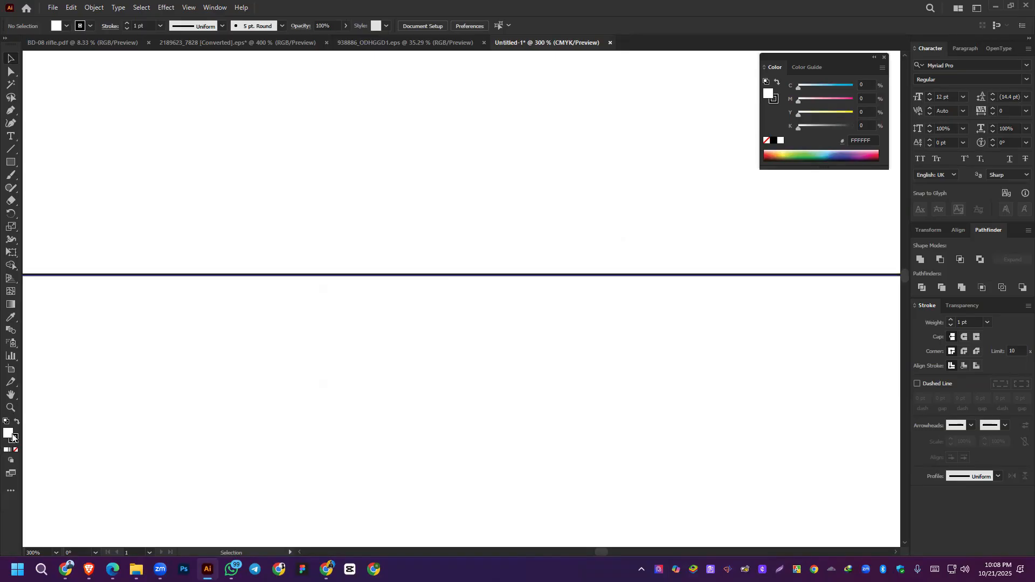
{"action": "scroll", "coordinate": [333, 251], "scroll_direction": "down", "scroll_amount": 7}
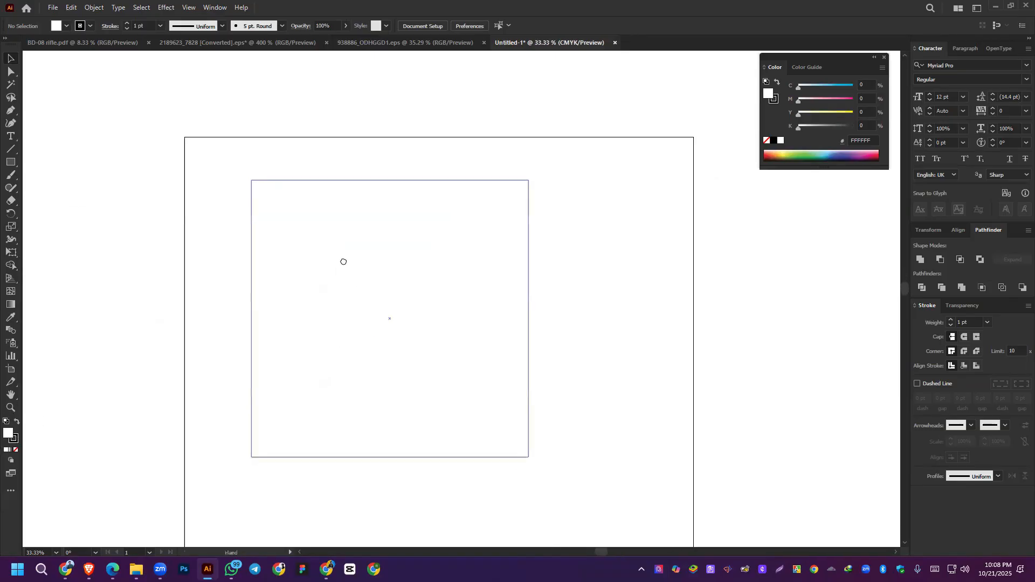
{"action": "left_click_drag", "start_coordinate": [344, 262], "coordinate": [354, 255]}
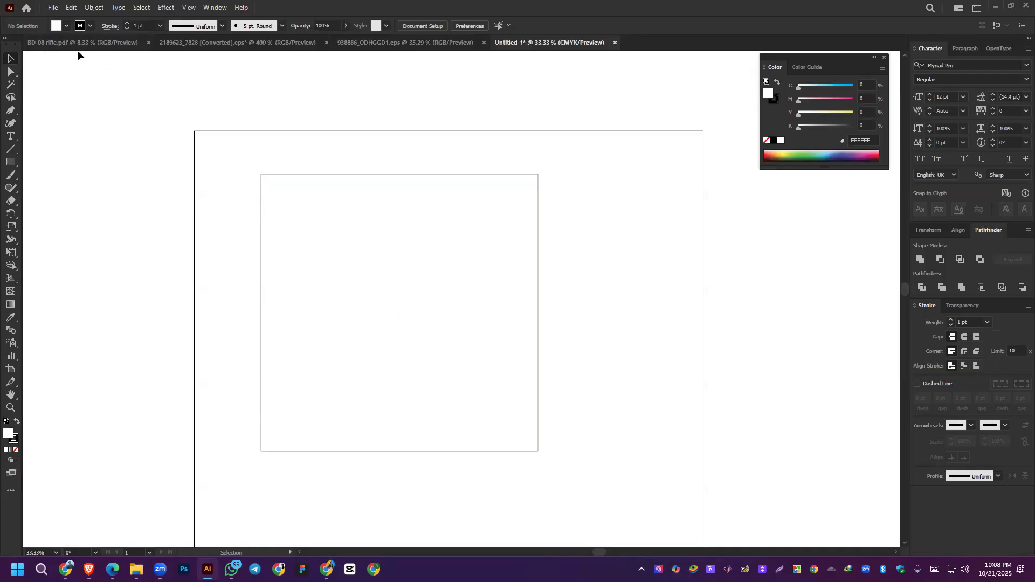
{"action": "double_click", "coordinate": [9, 436]}
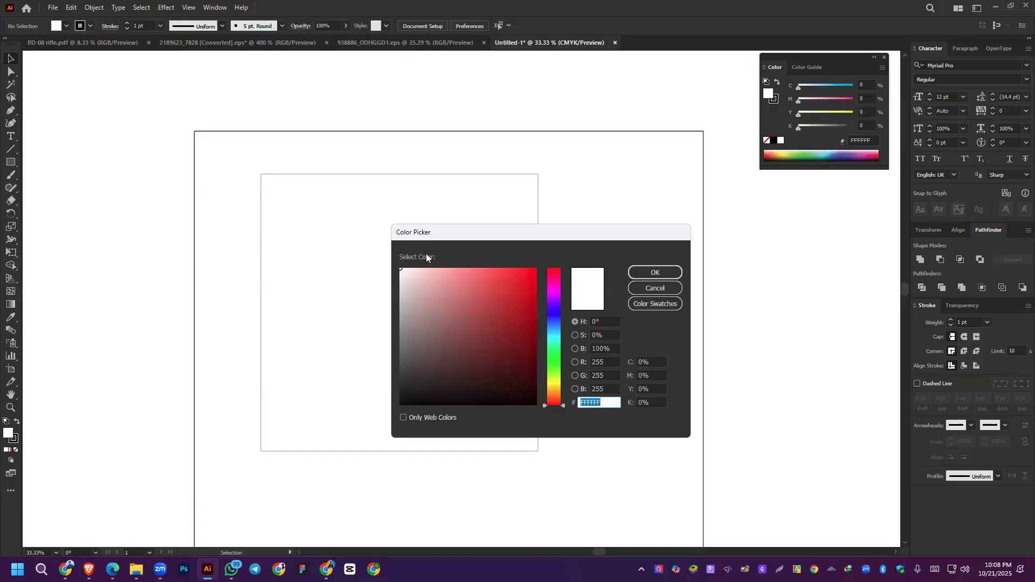
{"action": "left_click_drag", "start_coordinate": [526, 302], "coordinate": [536, 274]}
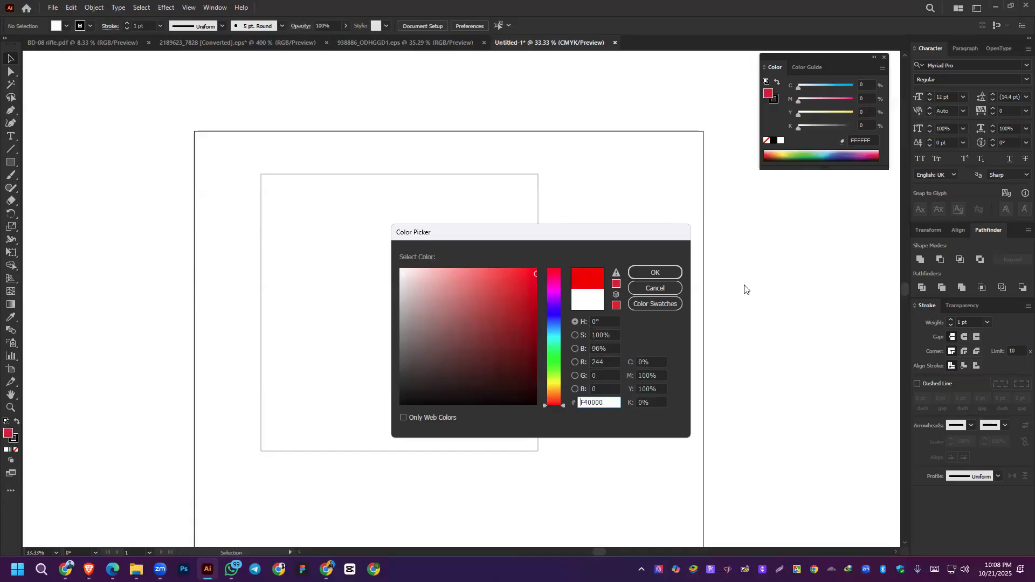
{"action": "left_click", "coordinate": [677, 273]}
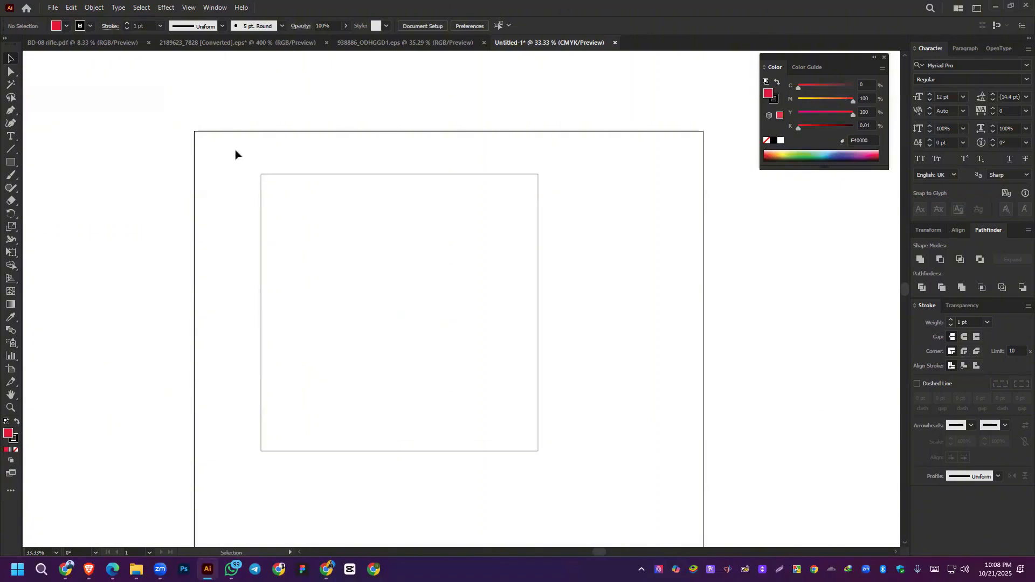
Step: Select the square on the artboard and fill it with purple B108FF
{"action": "left_click_drag", "start_coordinate": [235, 155], "coordinate": [344, 238]}
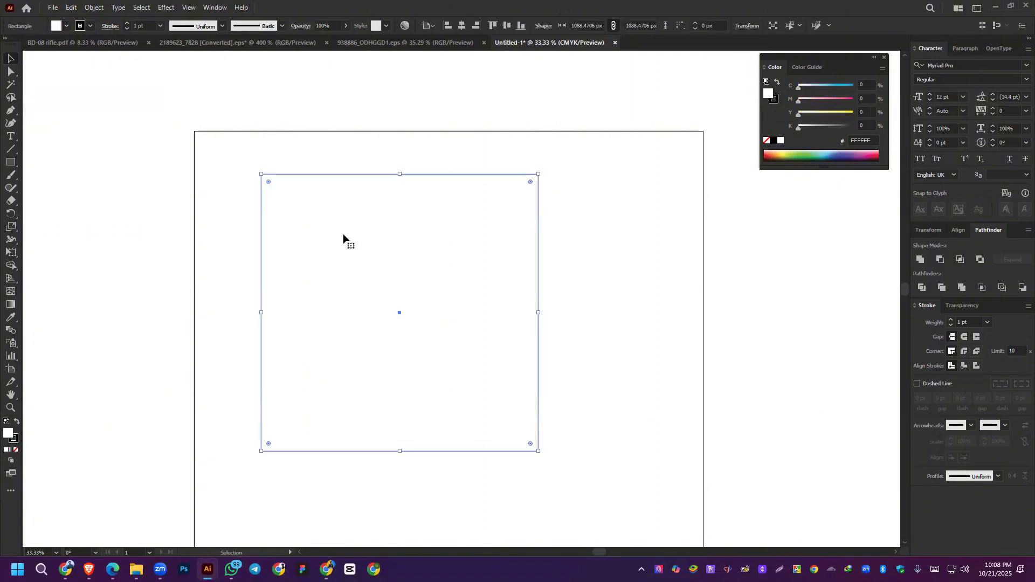
{"action": "left_click", "coordinate": [215, 154]}
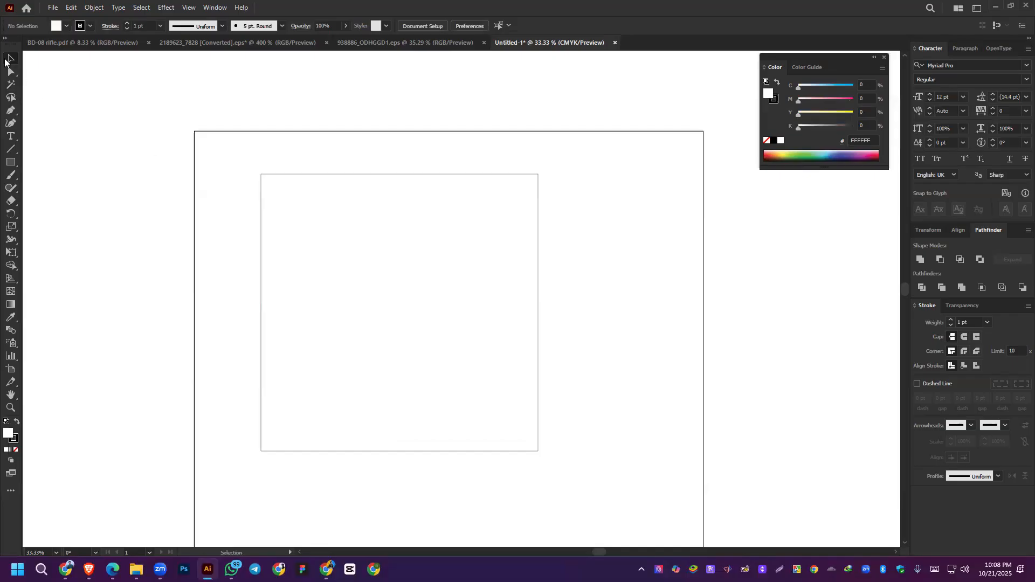
{"action": "left_click_drag", "start_coordinate": [159, 102], "coordinate": [647, 479]}
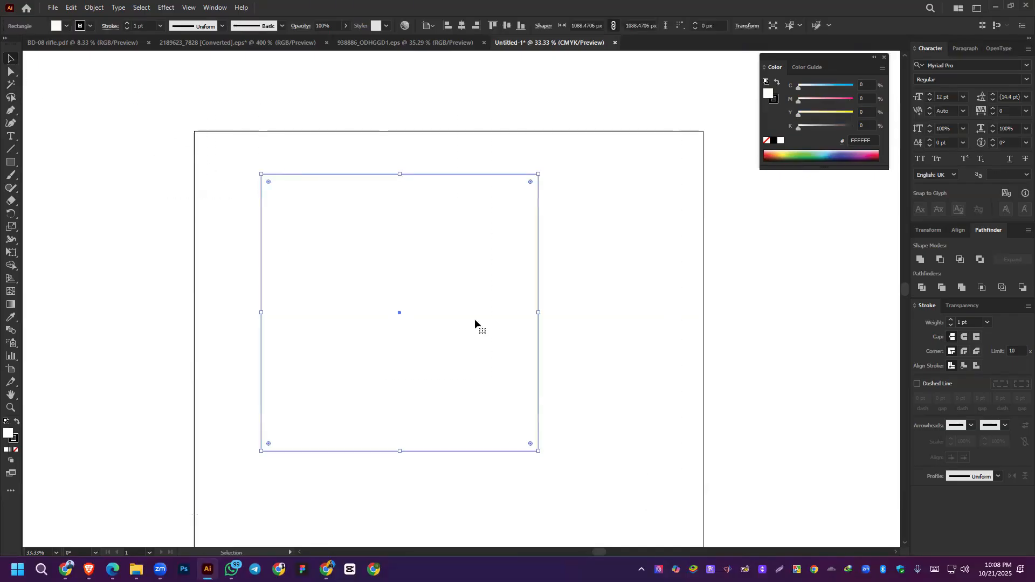
{"action": "left_click", "coordinate": [267, 164]}
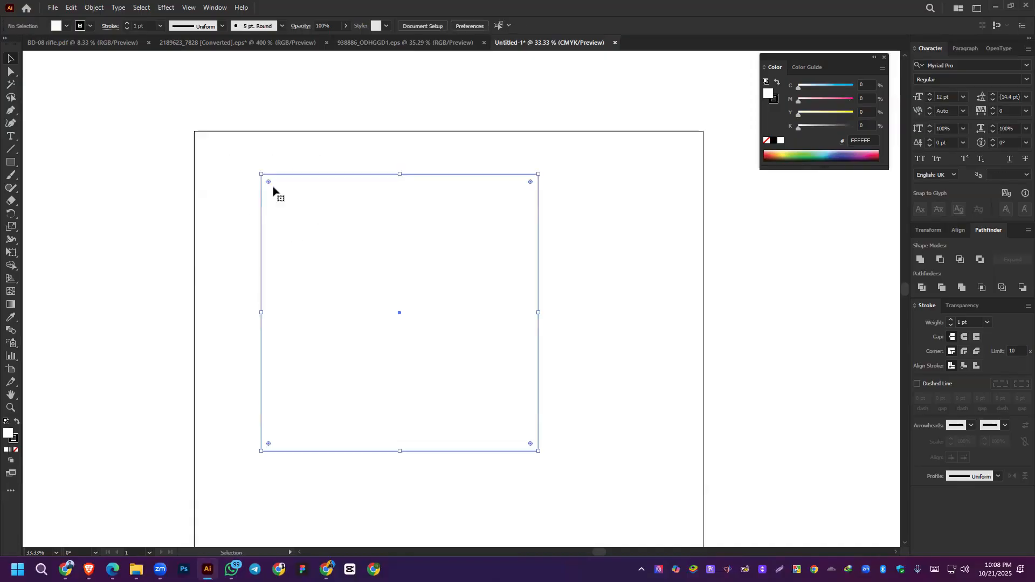
{"action": "left_click", "coordinate": [274, 188]}
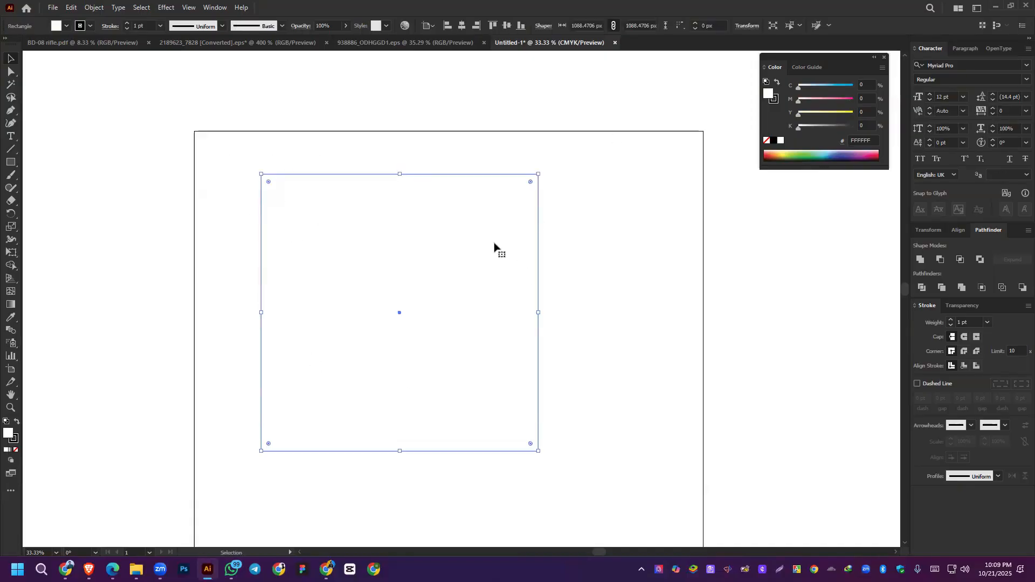
{"action": "double_click", "coordinate": [9, 437]}
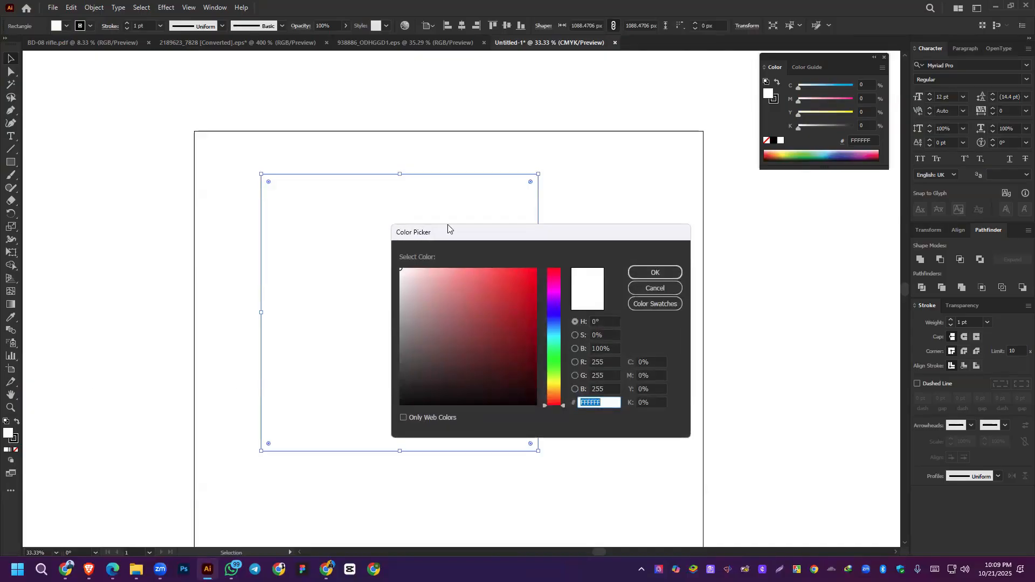
{"action": "left_click", "coordinate": [528, 298]}
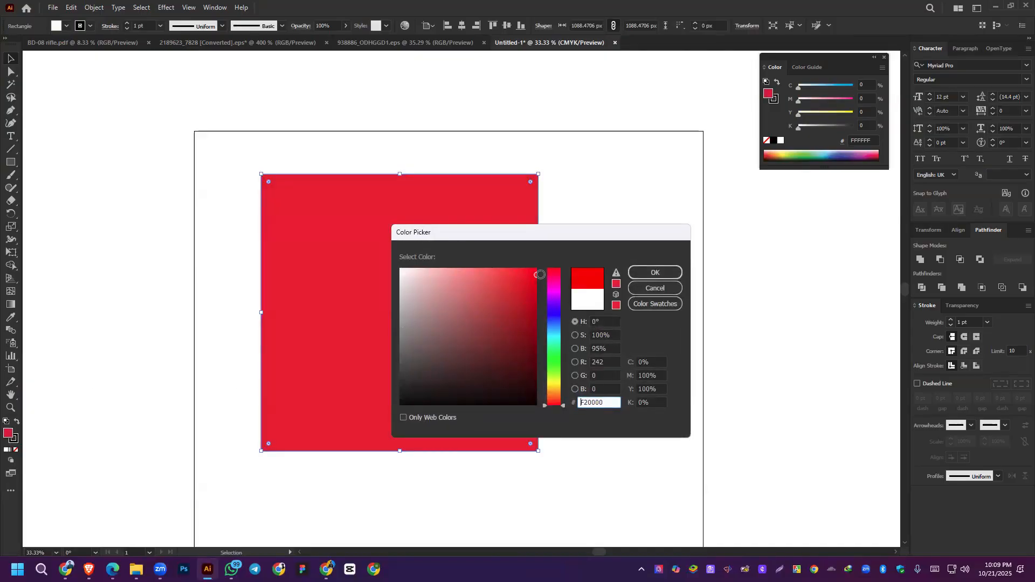
{"action": "left_click", "coordinate": [478, 317]}
{"action": "left_click_drag", "start_coordinate": [477, 318], "coordinate": [457, 308]}
{"action": "mouse_move", "coordinate": [554, 283]}
{"action": "left_mouse_down"}
{"action": "mouse_move", "coordinate": [552, 303]}
{"action": "mouse_move", "coordinate": [543, 265]}
{"action": "mouse_move", "coordinate": [536, 294]}
{"action": "mouse_move", "coordinate": [554, 331]}
{"action": "mouse_move", "coordinate": [559, 392]}
{"action": "mouse_move", "coordinate": [562, 272]}
{"action": "left_mouse_up"}
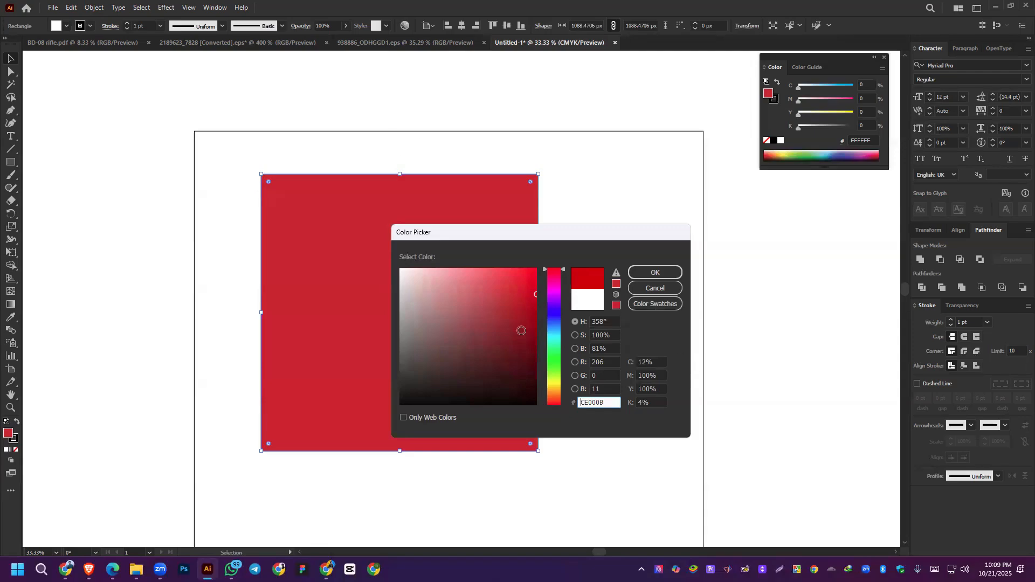
{"action": "mouse_move", "coordinate": [535, 295]}
{"action": "left_mouse_down"}
{"action": "mouse_move", "coordinate": [533, 268]}
{"action": "mouse_move", "coordinate": [553, 302]}
{"action": "left_mouse_up"}
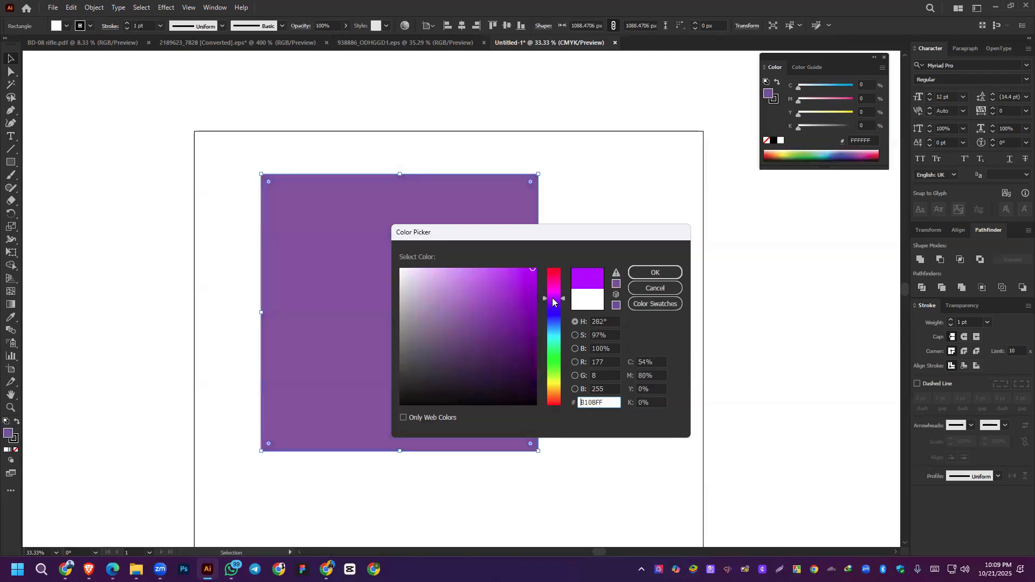
{"action": "left_click", "coordinate": [675, 272]}
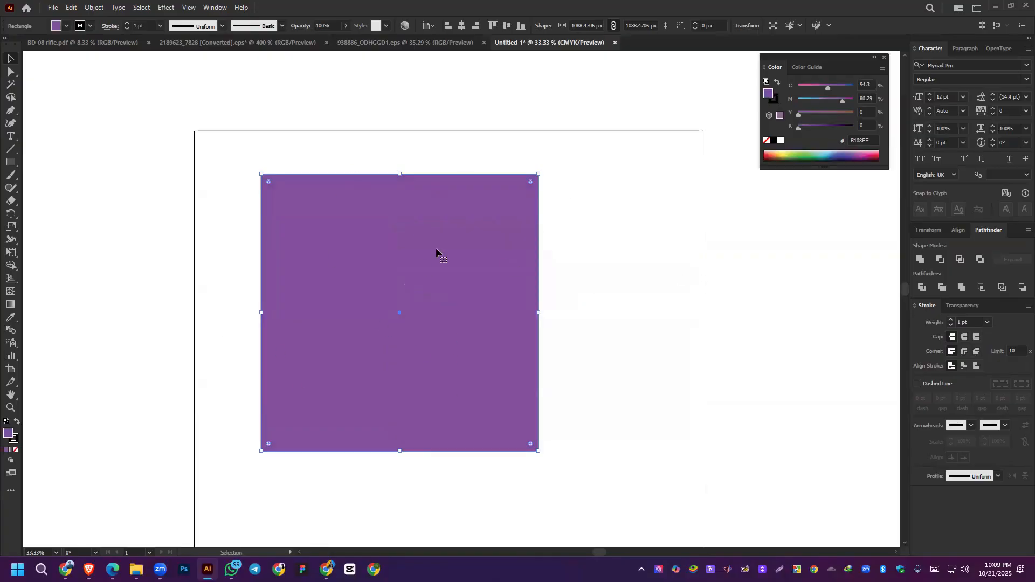
Step: Give the purple square a black stroke with a weight of 6 pt
{"action": "left_click", "coordinate": [15, 441]}
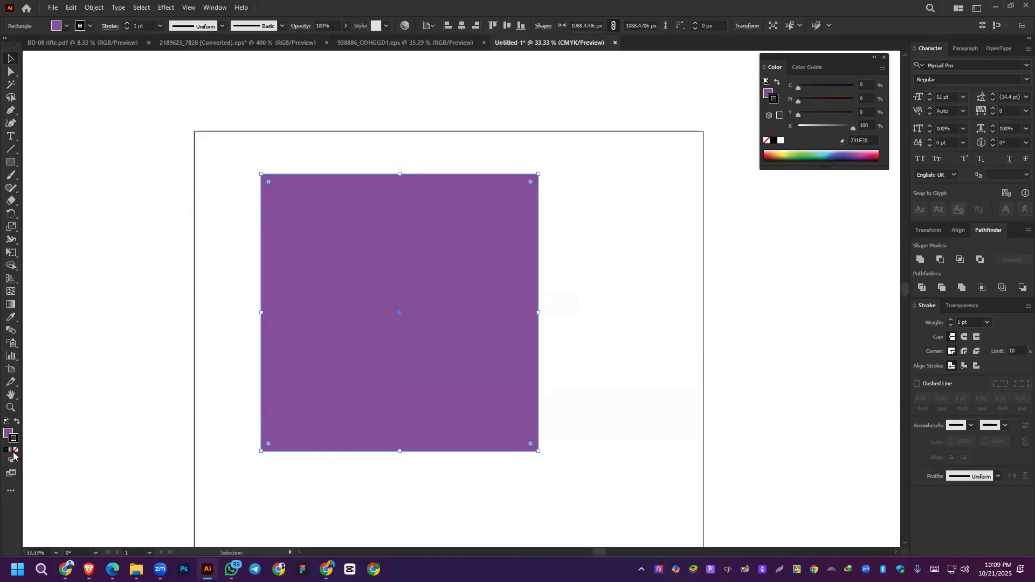
{"action": "left_click", "coordinate": [15, 451]}
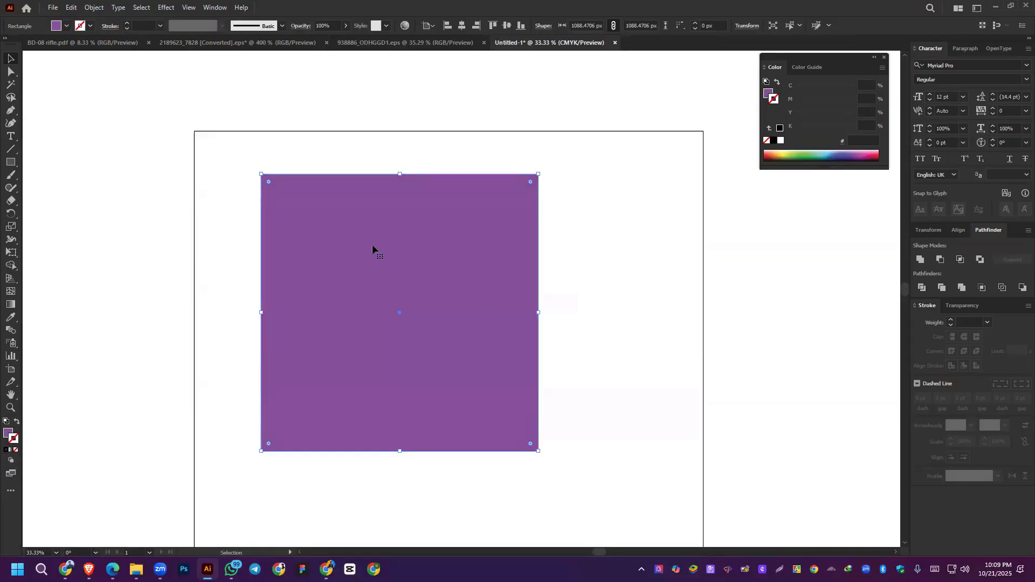
{"action": "left_click", "coordinate": [6, 450]}
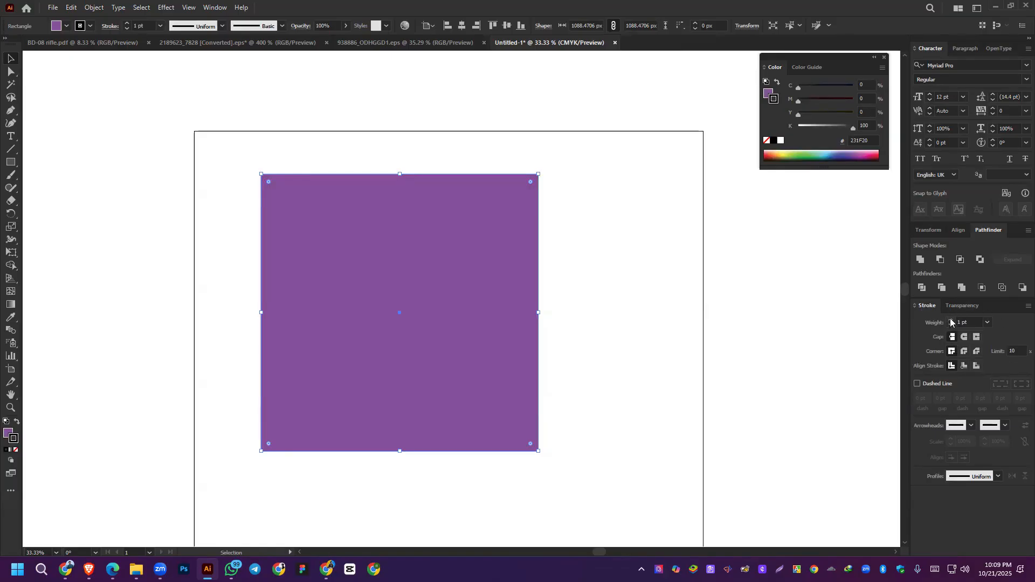
{"action": "left_click_drag", "start_coordinate": [951, 322], "coordinate": [952, 325]}
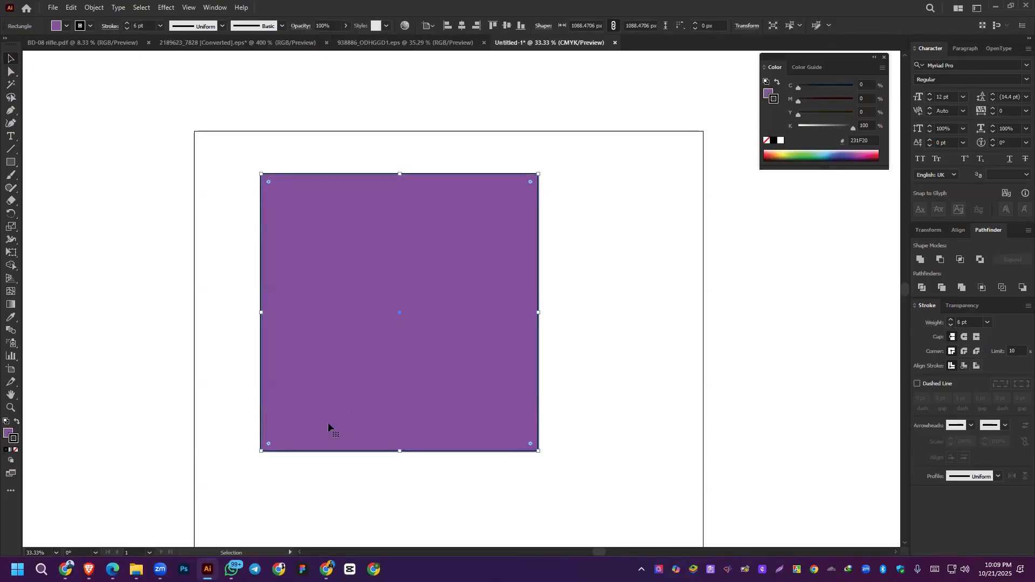
Step: Remove the square's stroke and fill it with the default white-to-black linear gradient
{"action": "left_click", "coordinate": [16, 451]}
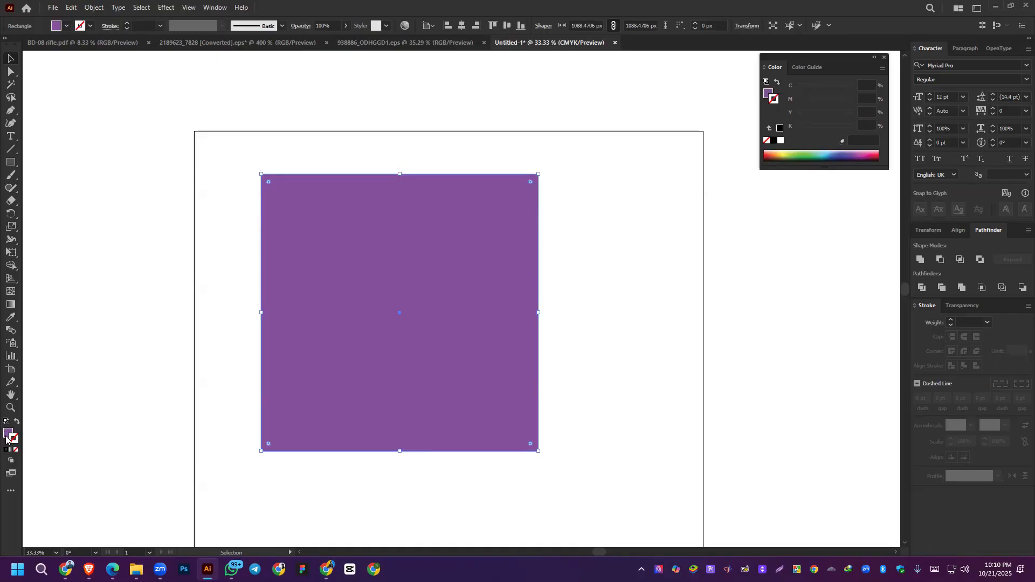
{"action": "left_click", "coordinate": [7, 434]}
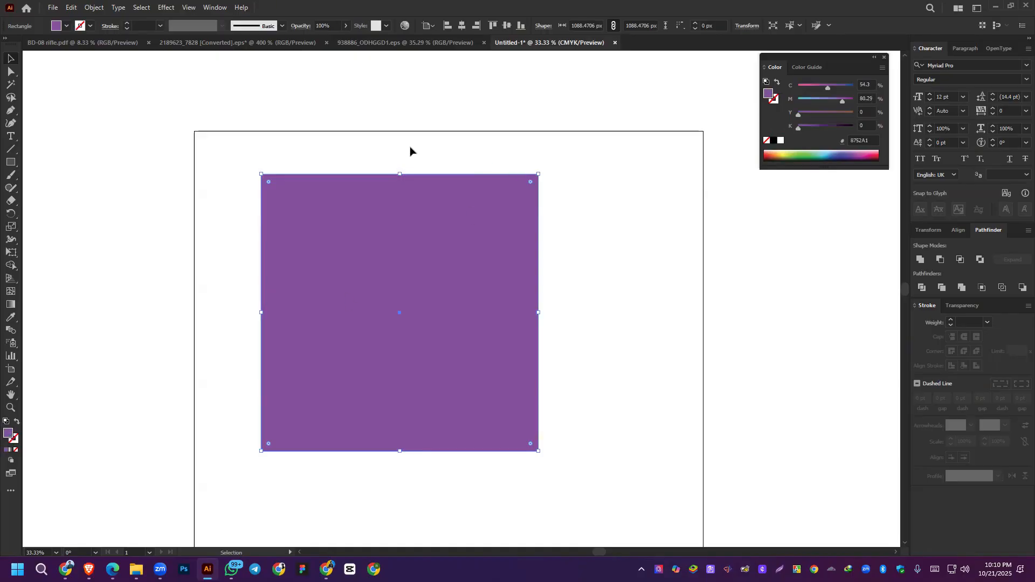
{"action": "left_click", "coordinate": [9, 452]}
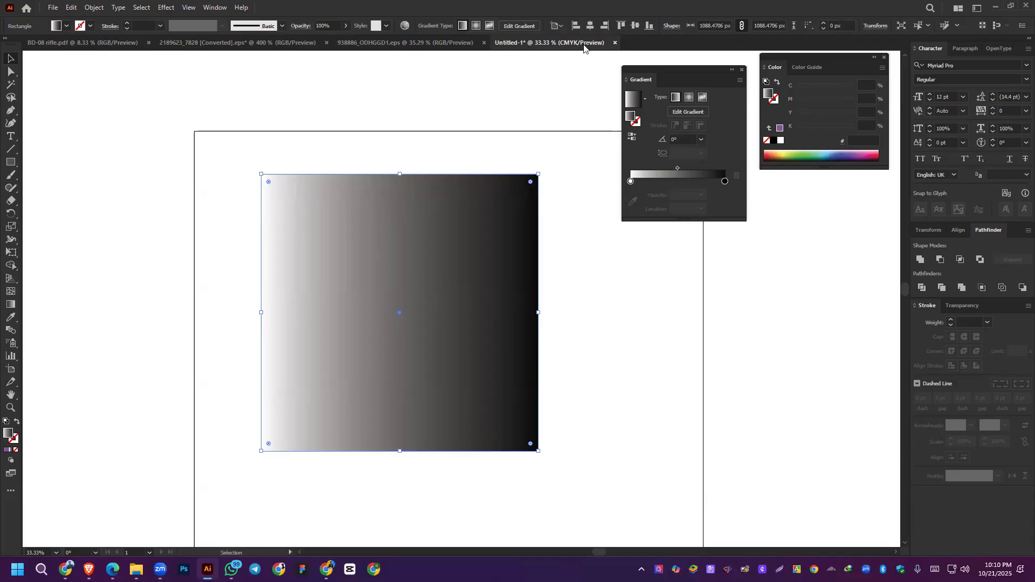
Step: Try cyan and green on the gradient's white starting stop, and sample white from the blank canvas with the eyedropper
{"action": "left_click", "coordinate": [631, 182]}
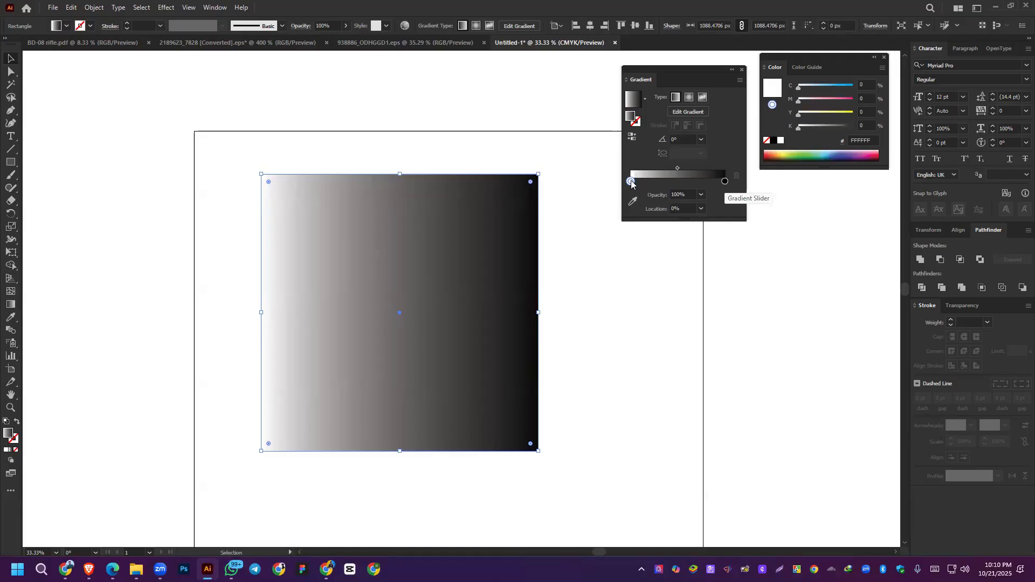
{"action": "double_click", "coordinate": [631, 182]}
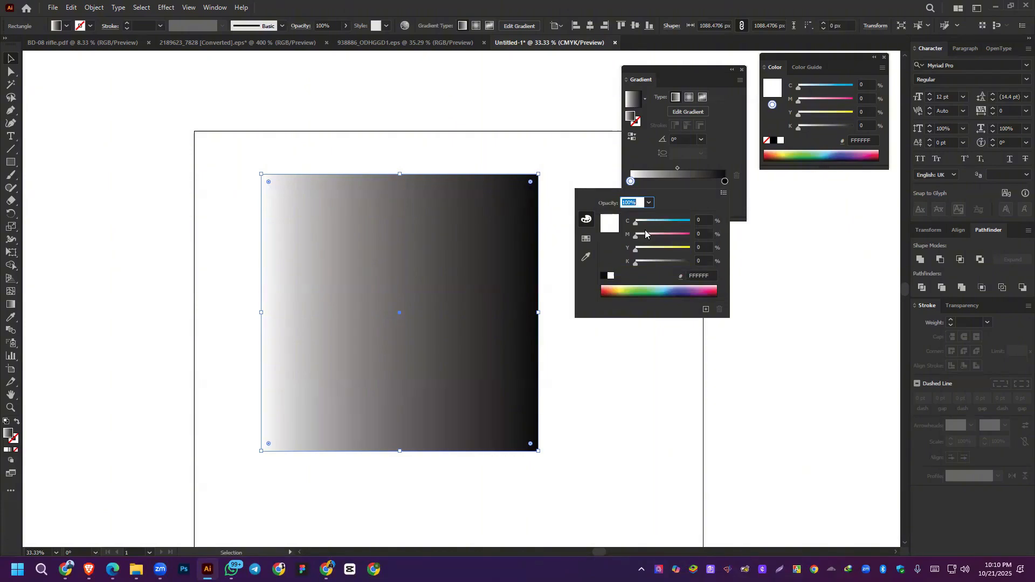
{"action": "left_click_drag", "start_coordinate": [646, 222], "coordinate": [677, 221]}
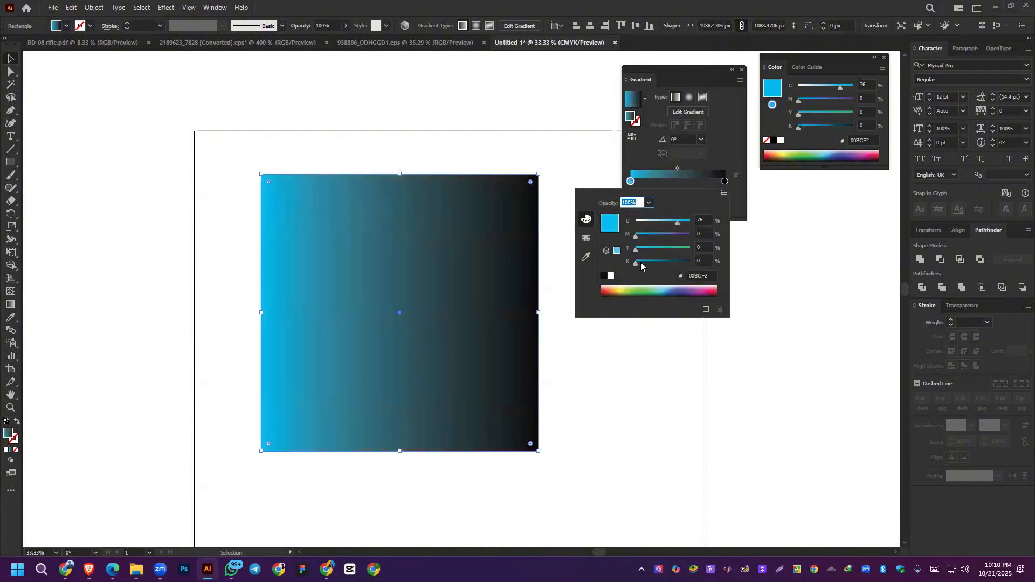
{"action": "left_click_drag", "start_coordinate": [636, 263], "coordinate": [639, 289]}
{"action": "left_click", "coordinate": [644, 288]}
{"action": "left_click", "coordinate": [586, 258]}
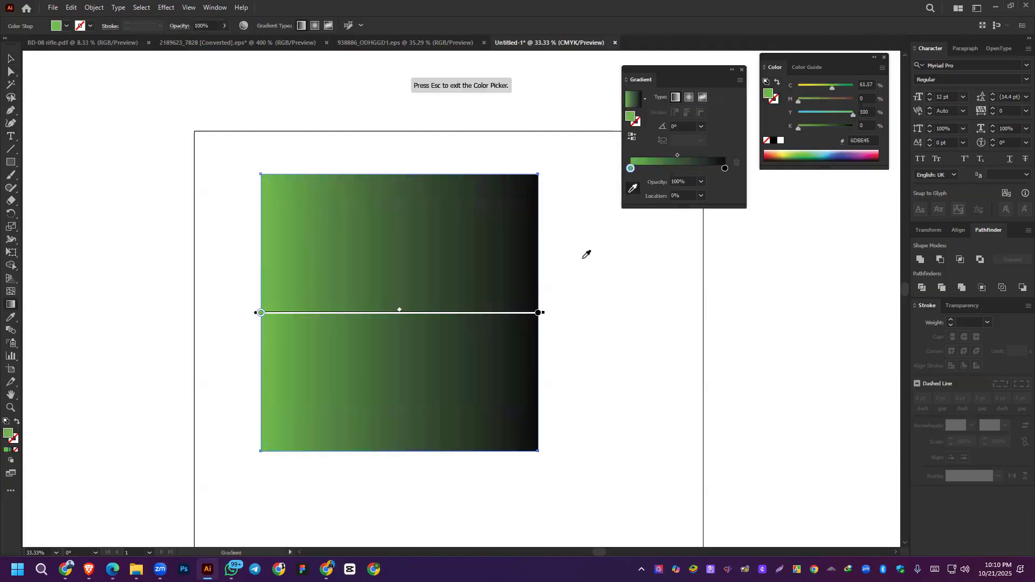
{"action": "left_click", "coordinate": [70, 221]}
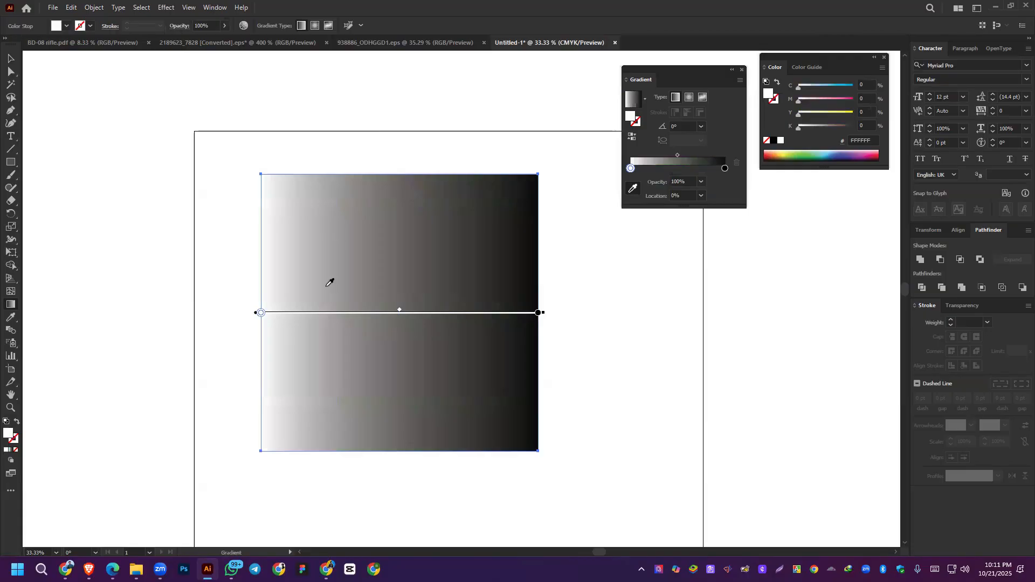
{"action": "left_click", "coordinate": [52, 7]}
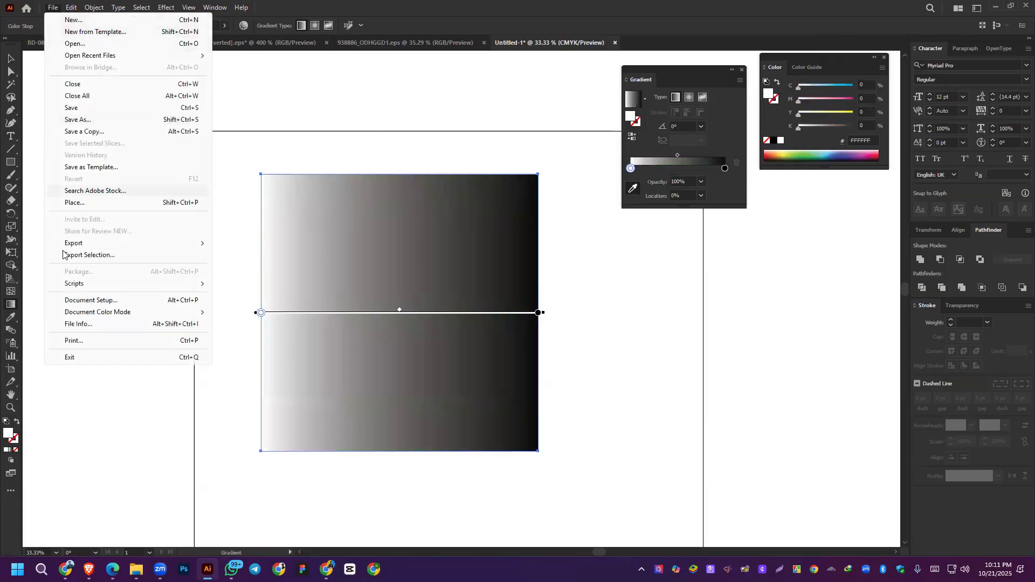
{"action": "left_click", "coordinate": [81, 202]}
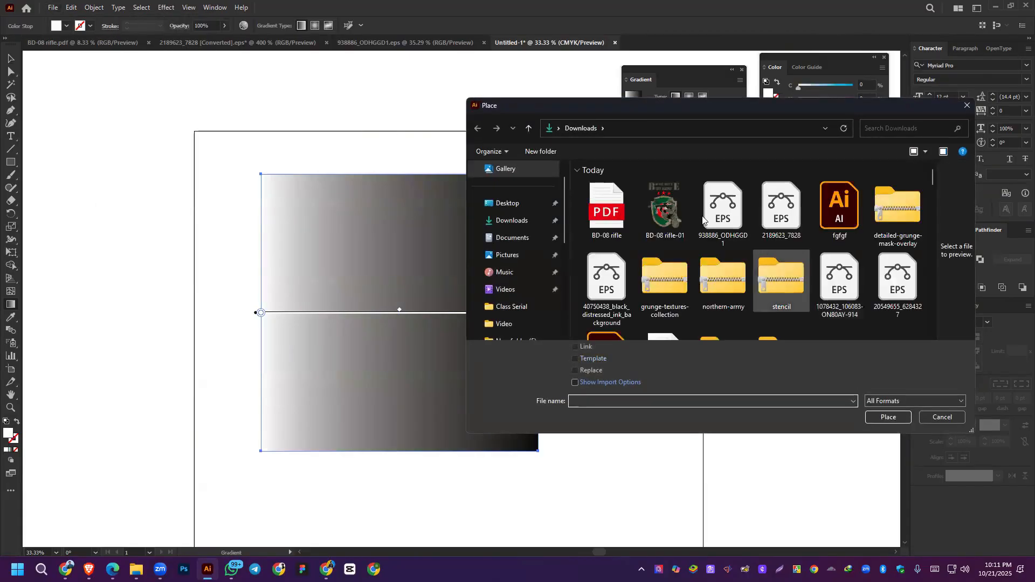
{"action": "scroll", "coordinate": [730, 268], "scroll_direction": "down", "scroll_amount": 3}
{"action": "scroll", "coordinate": [855, 244], "scroll_direction": "up", "scroll_amount": 2}
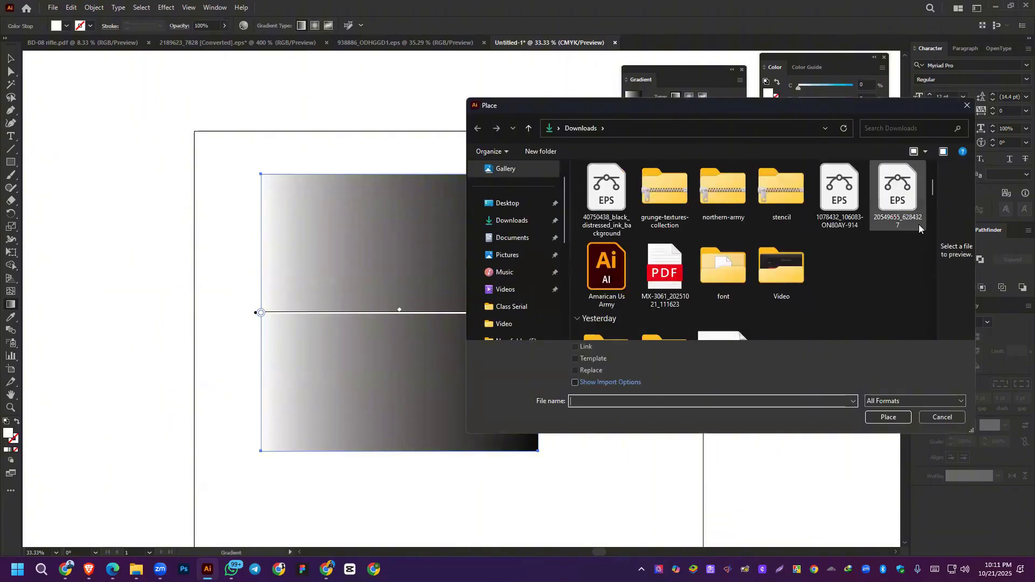
{"action": "scroll", "coordinate": [750, 270], "scroll_direction": "down", "scroll_amount": 5}
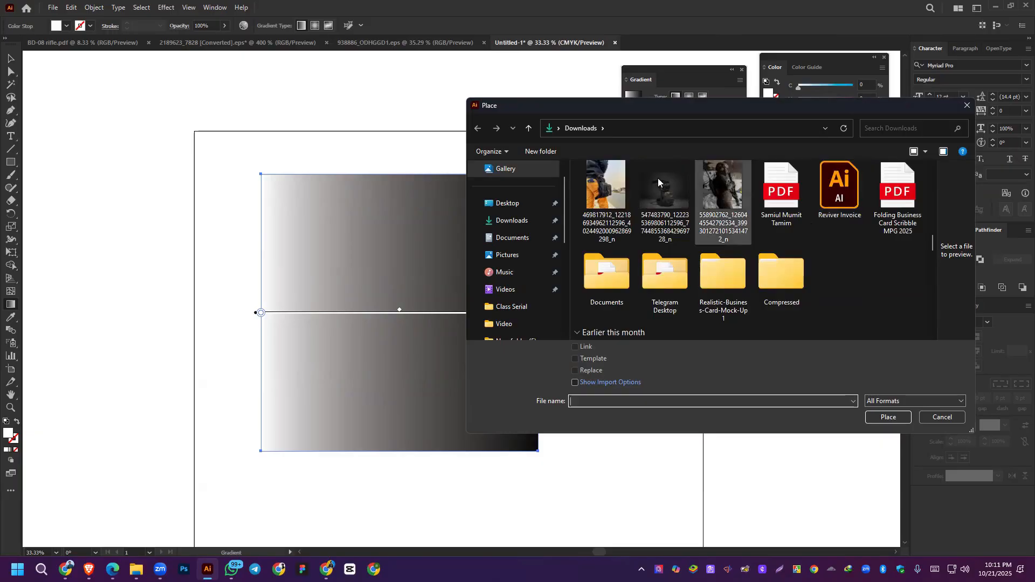
{"action": "scroll", "coordinate": [731, 267], "scroll_direction": "down", "scroll_amount": 3}
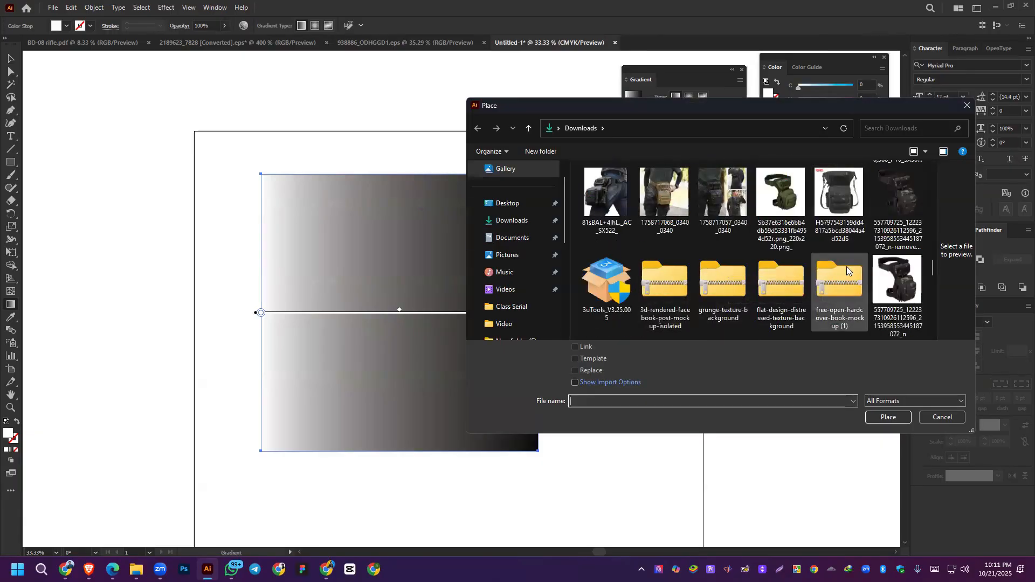
{"action": "scroll", "coordinate": [701, 238], "scroll_direction": "down", "scroll_amount": 6}
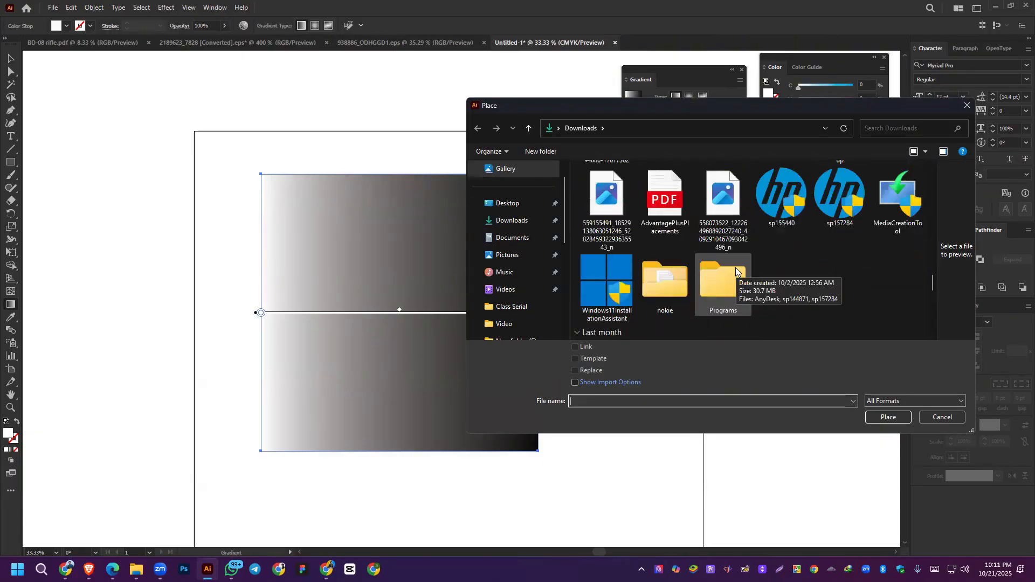
{"action": "scroll", "coordinate": [736, 268], "scroll_direction": "down", "scroll_amount": 5}
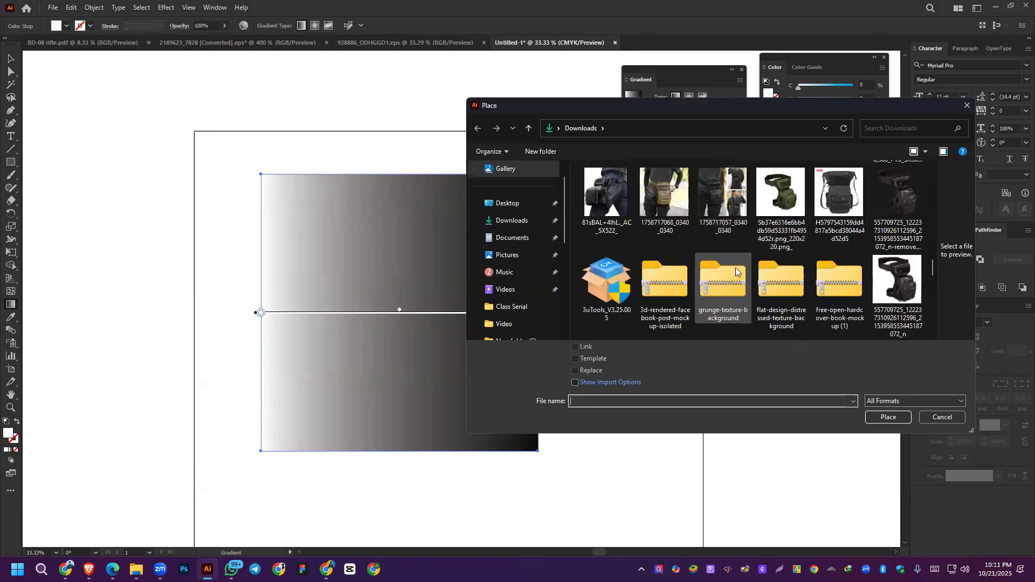
{"action": "double_click", "coordinate": [663, 201]}
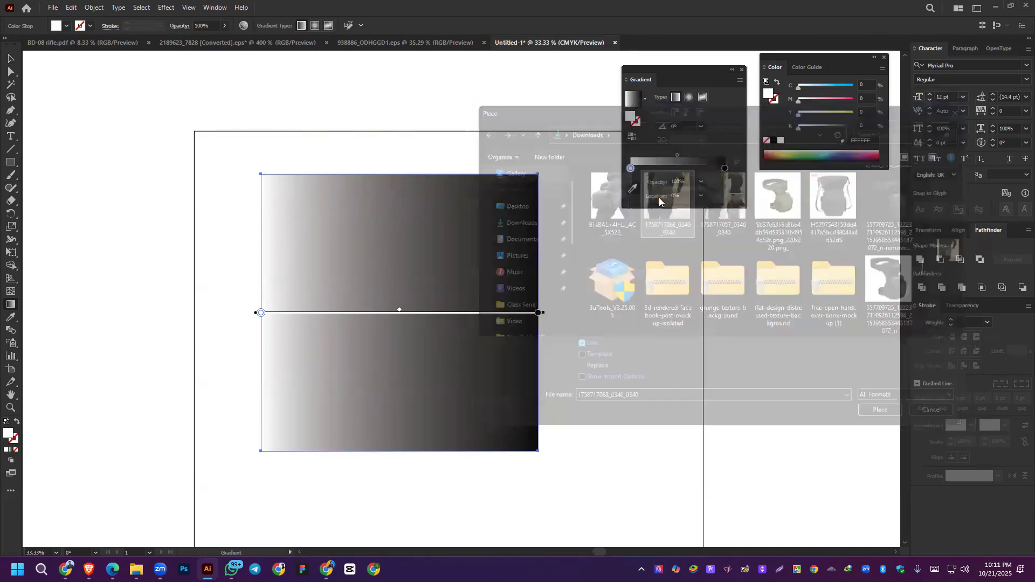
{"action": "left_click_drag", "start_coordinate": [653, 254], "coordinate": [741, 340]}
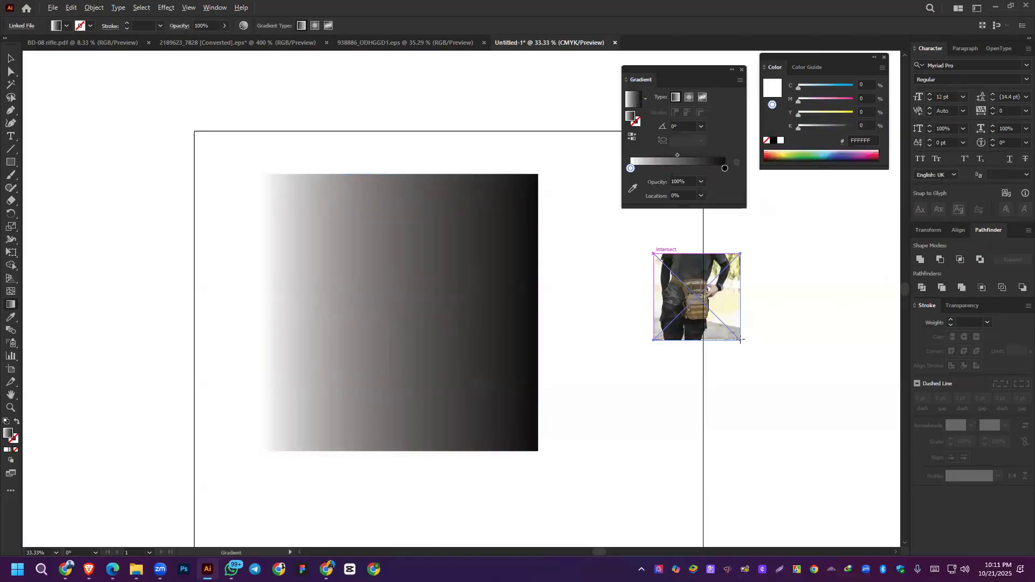
{"action": "left_click", "coordinate": [10, 57]}
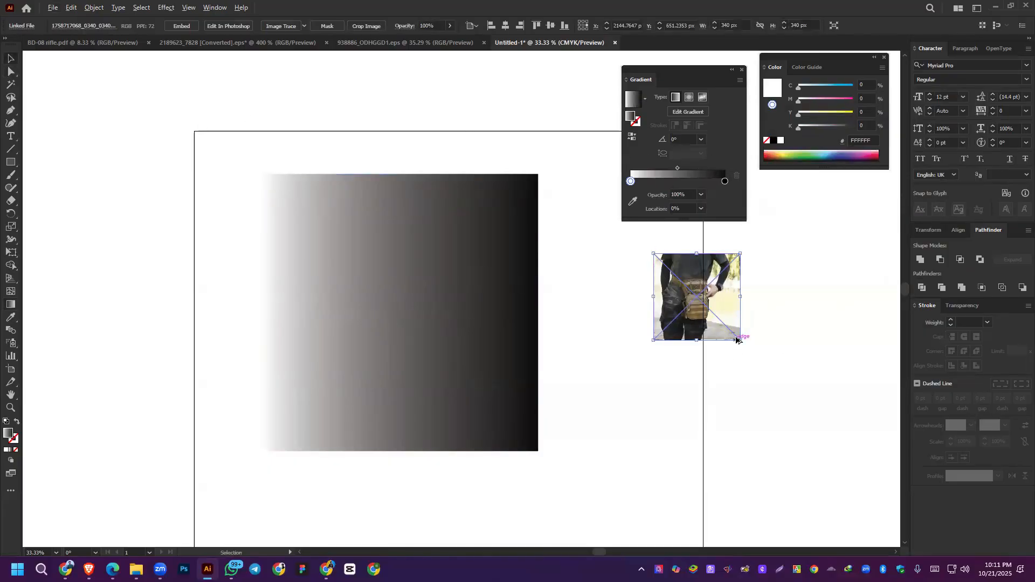
{"action": "left_click_drag", "start_coordinate": [740, 340], "coordinate": [827, 430]}
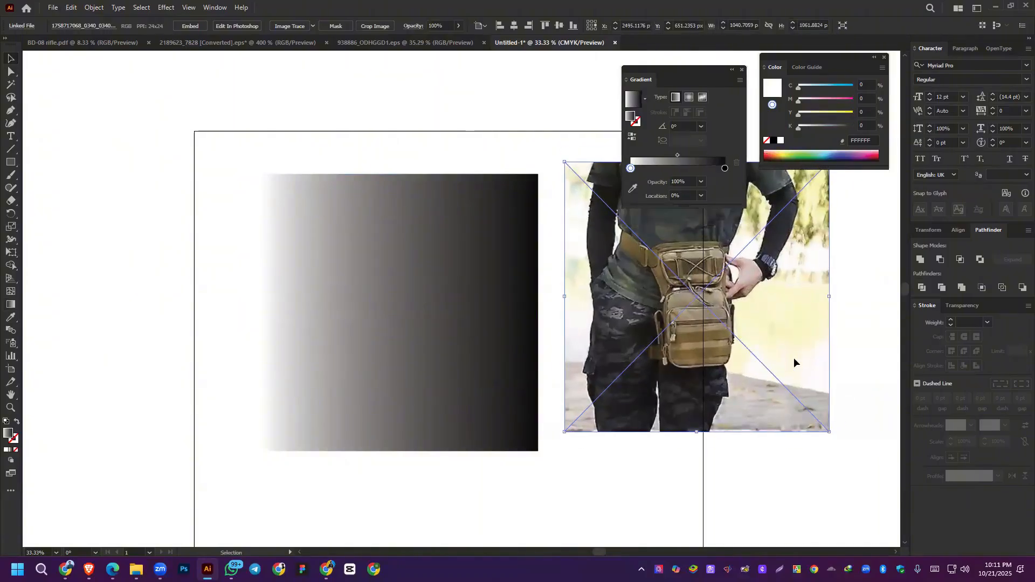
Step: Select the square and recolour its gradient's white starting stop with the tan 9A8D73 sampled from the bag in the photo
{"action": "left_click", "coordinate": [338, 301]}
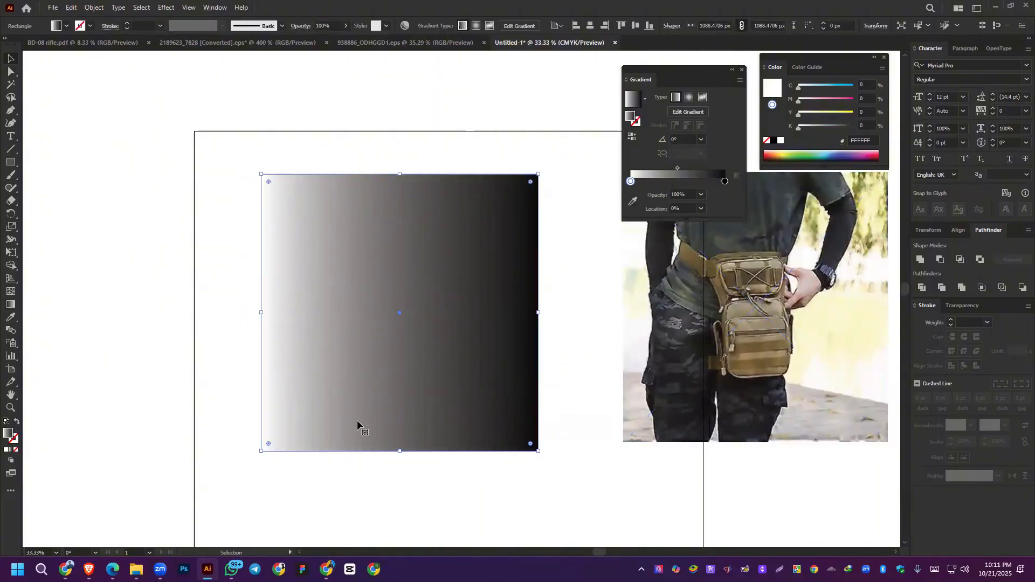
{"action": "double_click", "coordinate": [631, 183]}
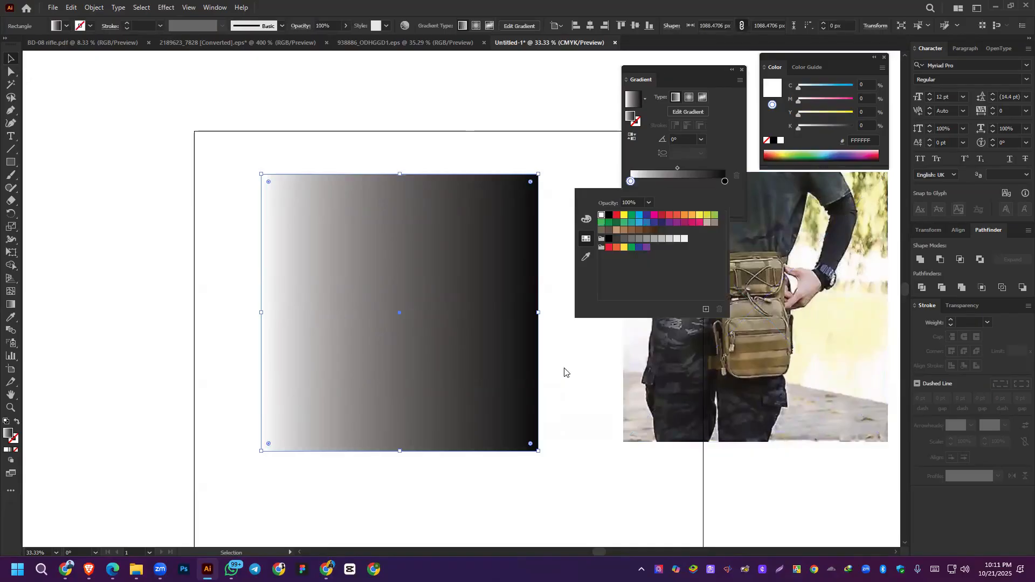
{"action": "left_click", "coordinate": [586, 255]}
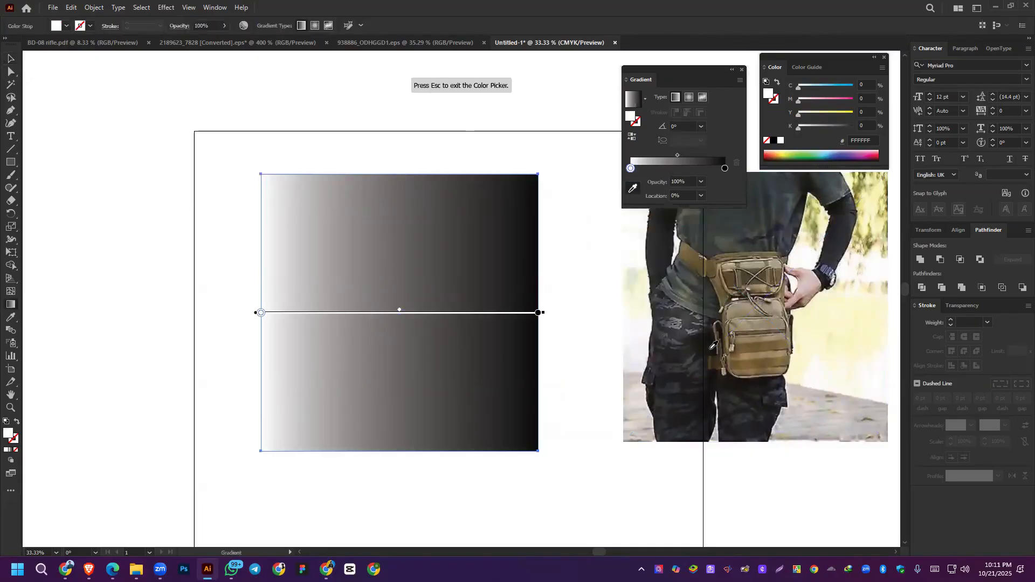
{"action": "left_click", "coordinate": [743, 306]}
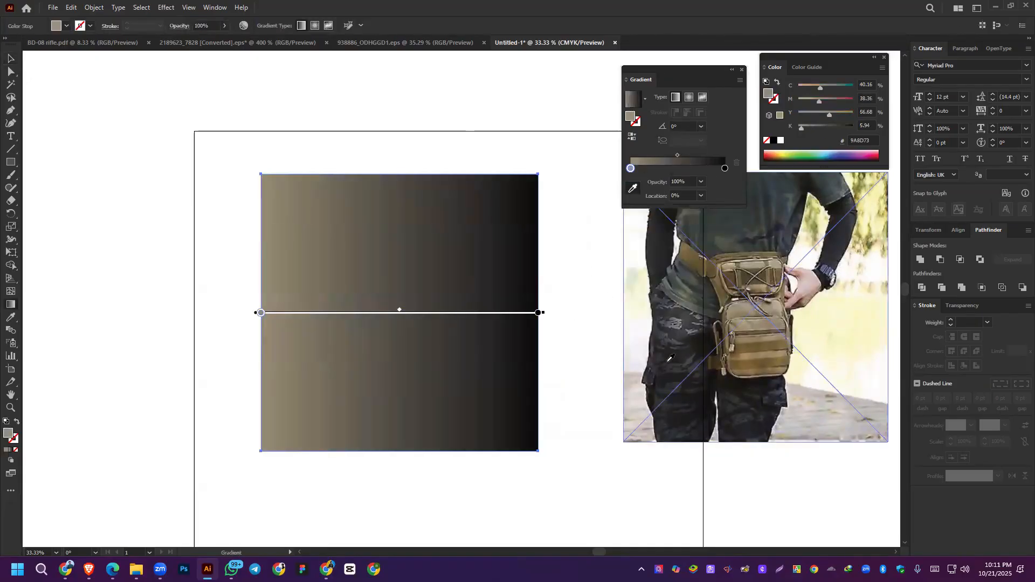
{"action": "key", "text": "Escape"}
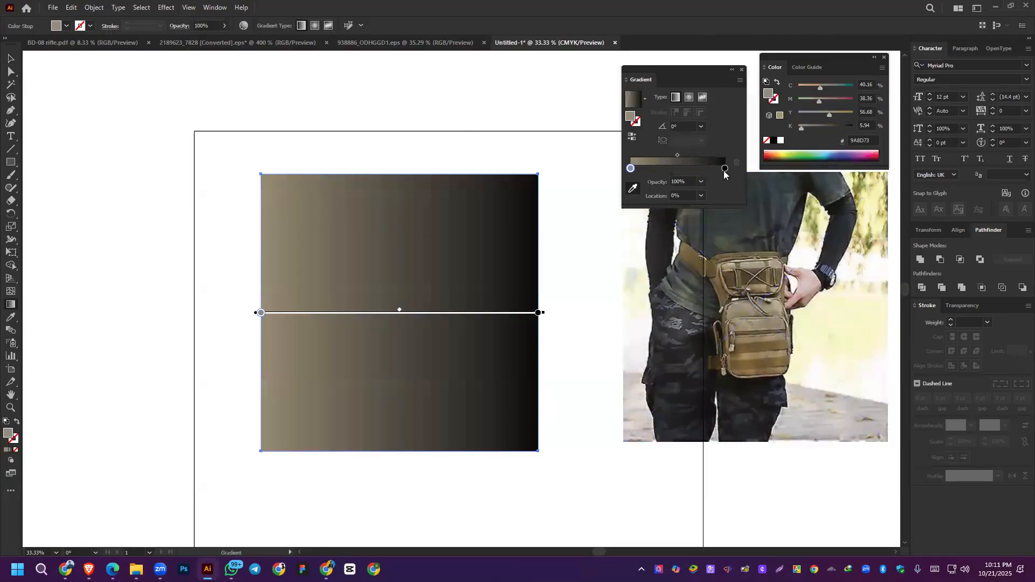
Step: Try colours sampled from the photo's bag, trousers, background and shirt on the gradient's black end stop
{"action": "double_click", "coordinate": [725, 169]}
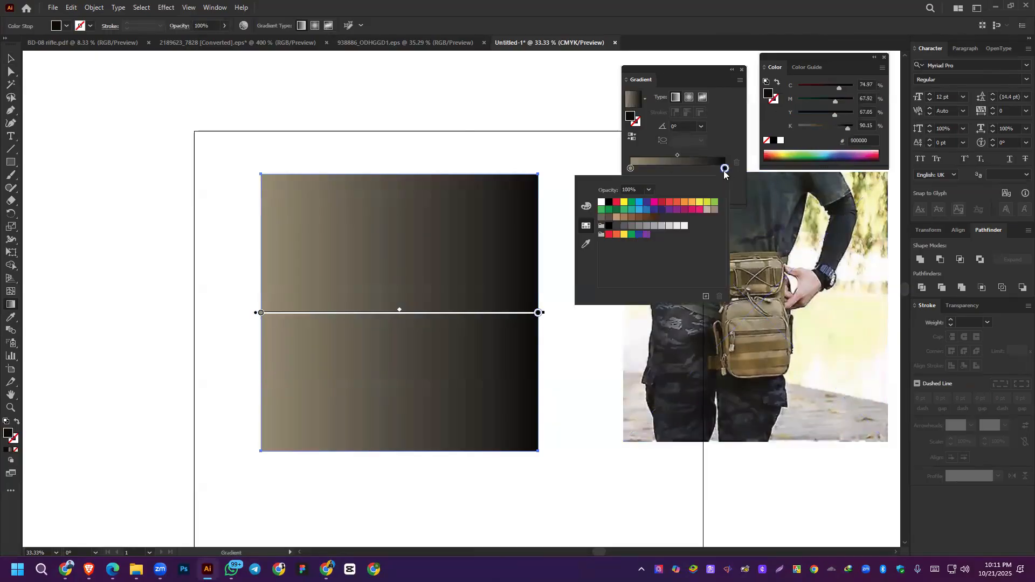
{"action": "left_click", "coordinate": [587, 245]}
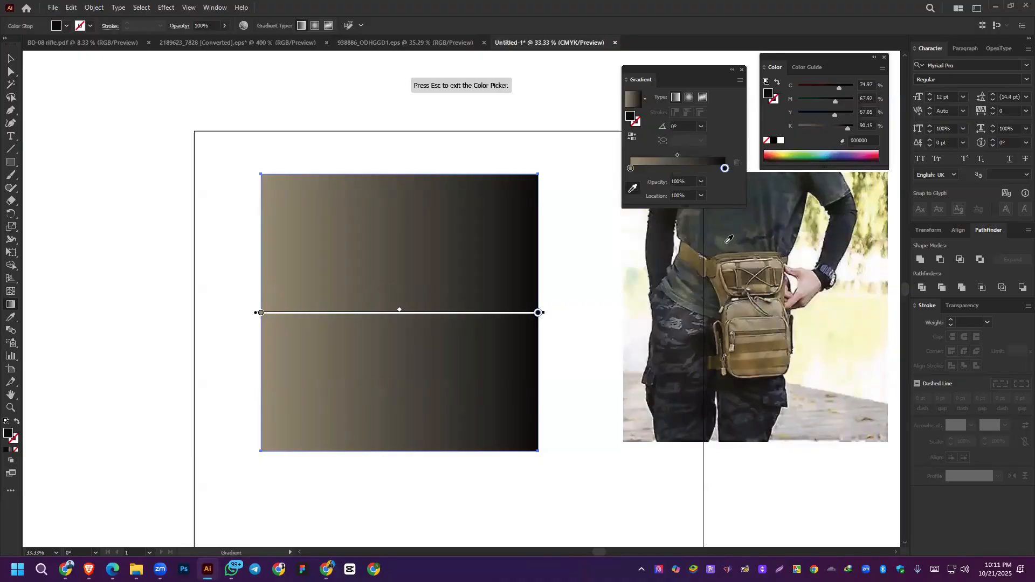
{"action": "left_click", "coordinate": [743, 306]}
{"action": "left_click", "coordinate": [841, 256]}
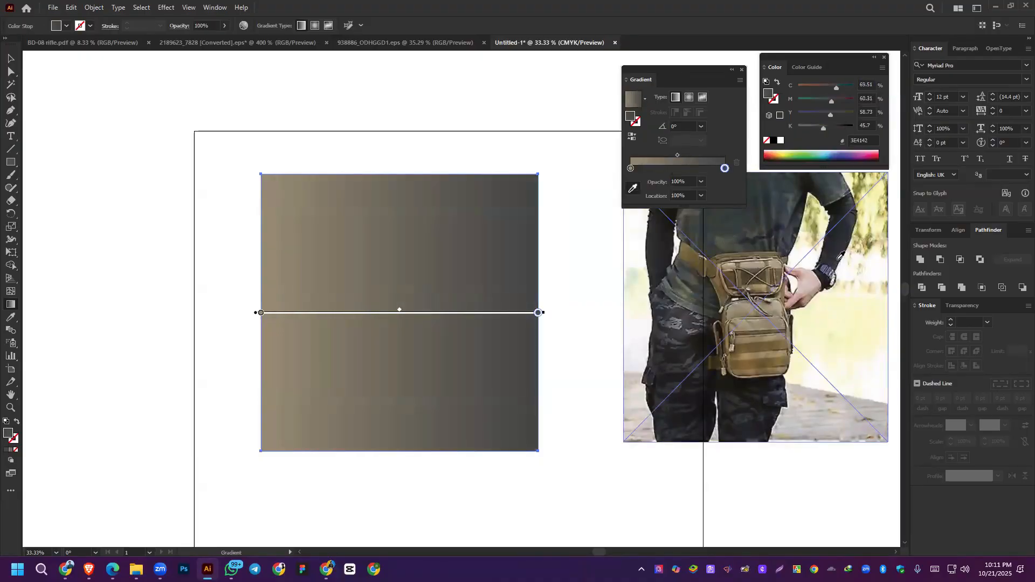
{"action": "left_click", "coordinate": [680, 356]}
{"action": "left_click", "coordinate": [832, 351]}
{"action": "left_click", "coordinate": [843, 347]}
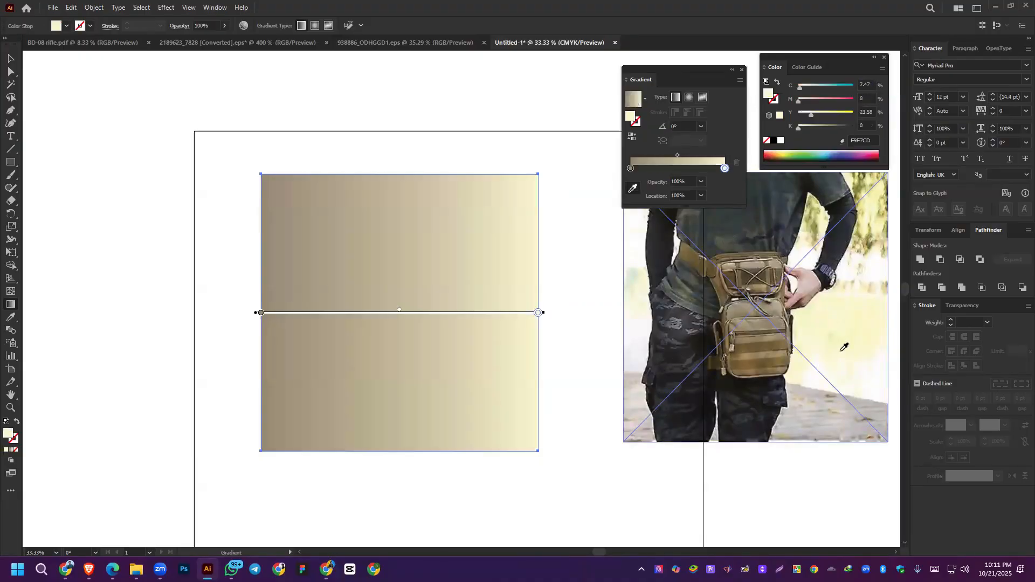
{"action": "left_click", "coordinate": [882, 199]}
{"action": "left_click", "coordinate": [882, 199]}
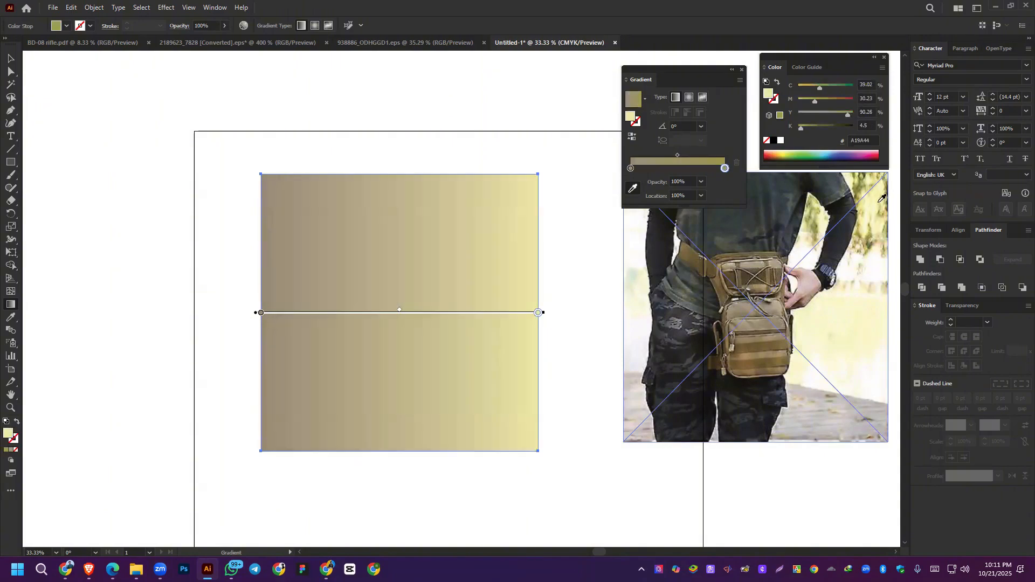
{"action": "left_click", "coordinate": [784, 217]}
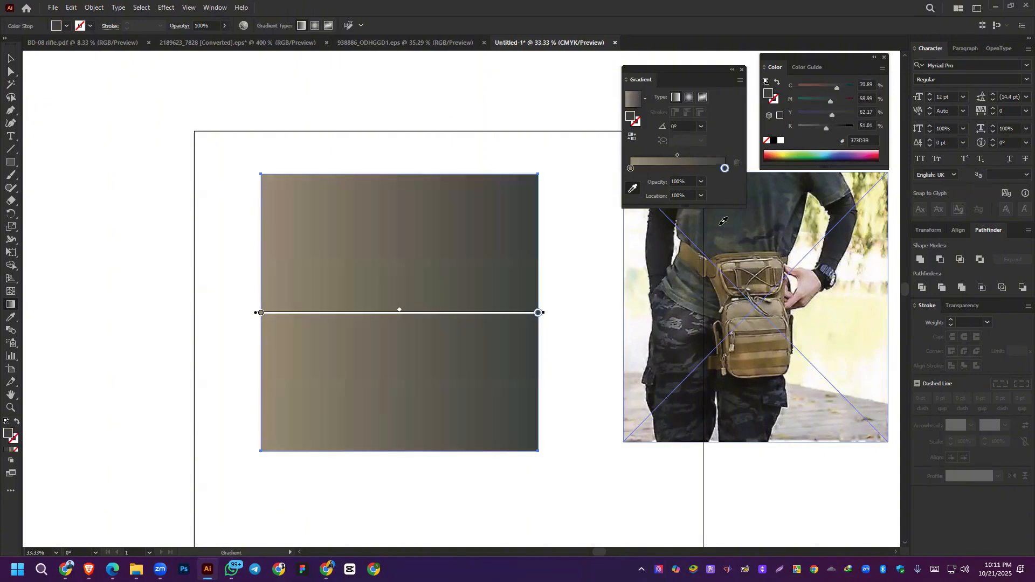
{"action": "left_click", "coordinate": [782, 218]}
{"action": "left_click", "coordinate": [790, 198]}
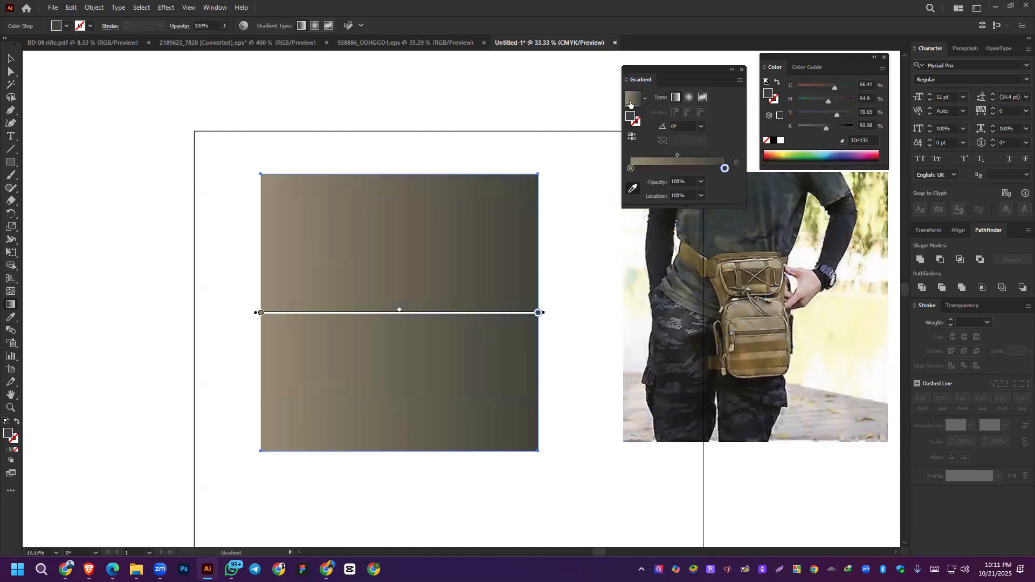
Step: Try several swatches on the gradient's end stop, settle on purple 7F3F98, and return to the Selection tool
{"action": "double_click", "coordinate": [725, 169]}
{"action": "left_click", "coordinate": [661, 202]}
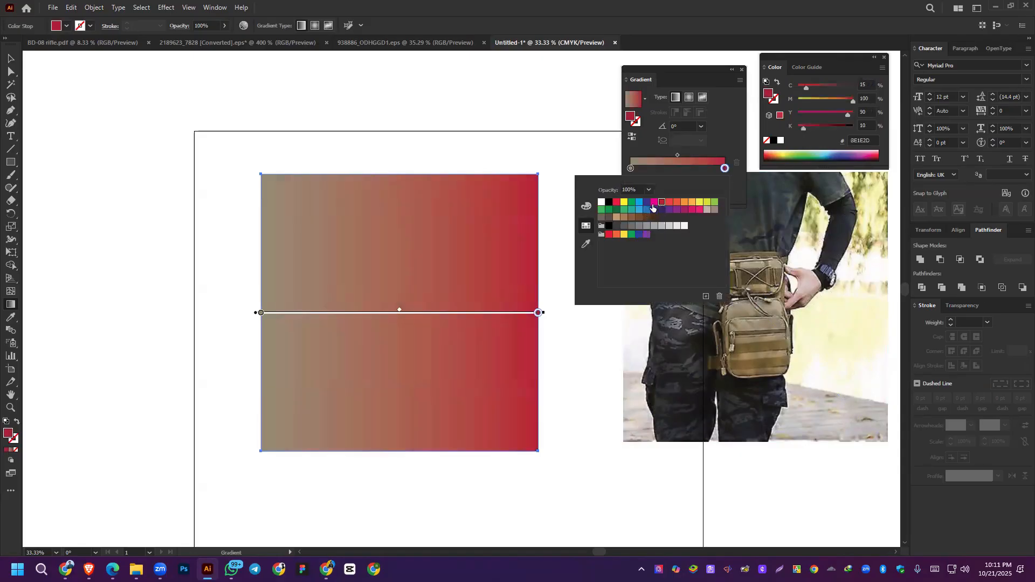
{"action": "left_click", "coordinate": [654, 202]}
{"action": "left_click", "coordinate": [639, 225]}
{"action": "left_click", "coordinate": [647, 234]}
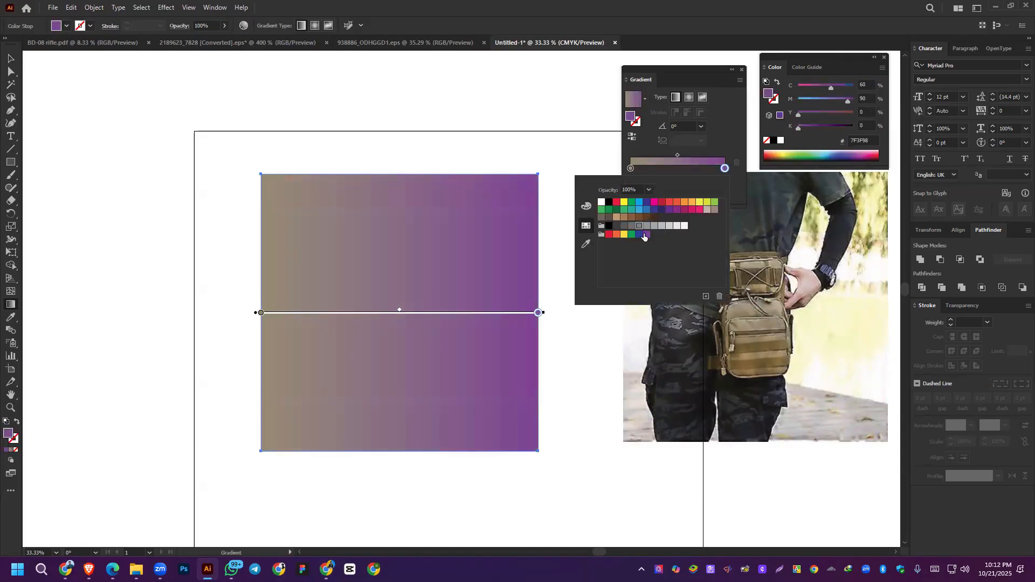
{"action": "left_click", "coordinate": [453, 224]}
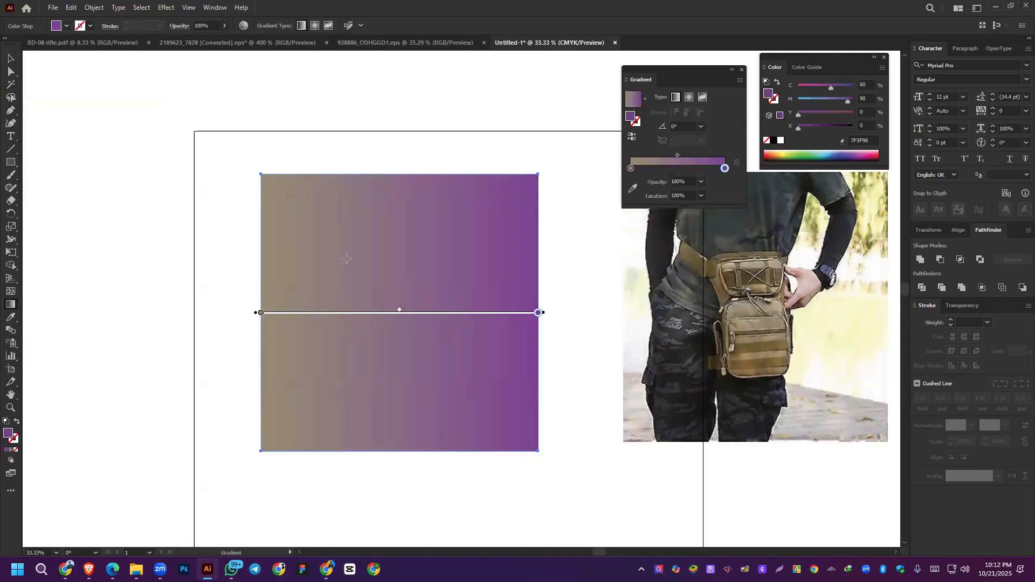
{"action": "left_click", "coordinate": [11, 58]}
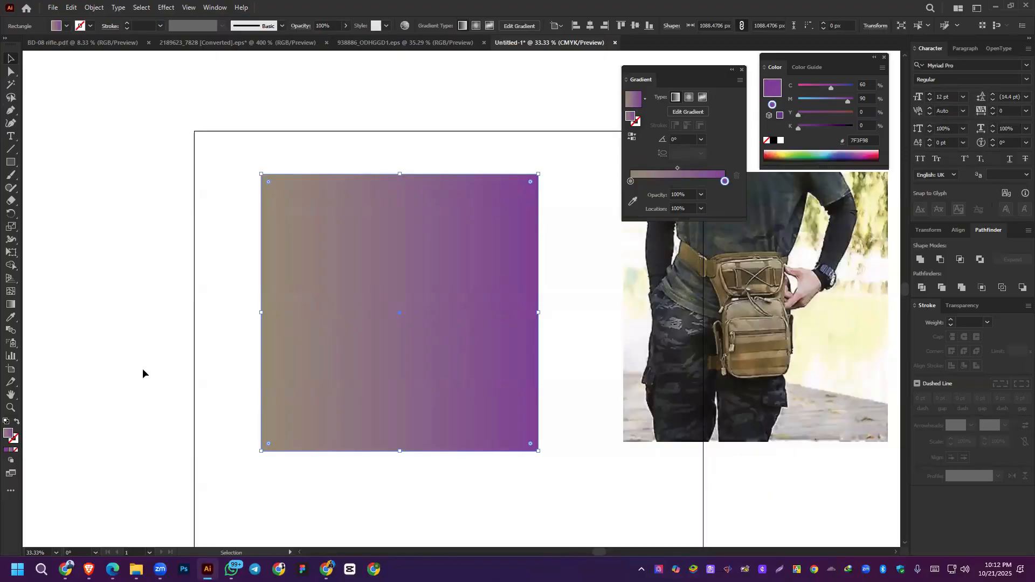
Step: Redraw the square's linear gradient with the Gradient tool, first diagonally across it, finally vertically from tan above to purple below
{"action": "left_click", "coordinate": [9, 305]}
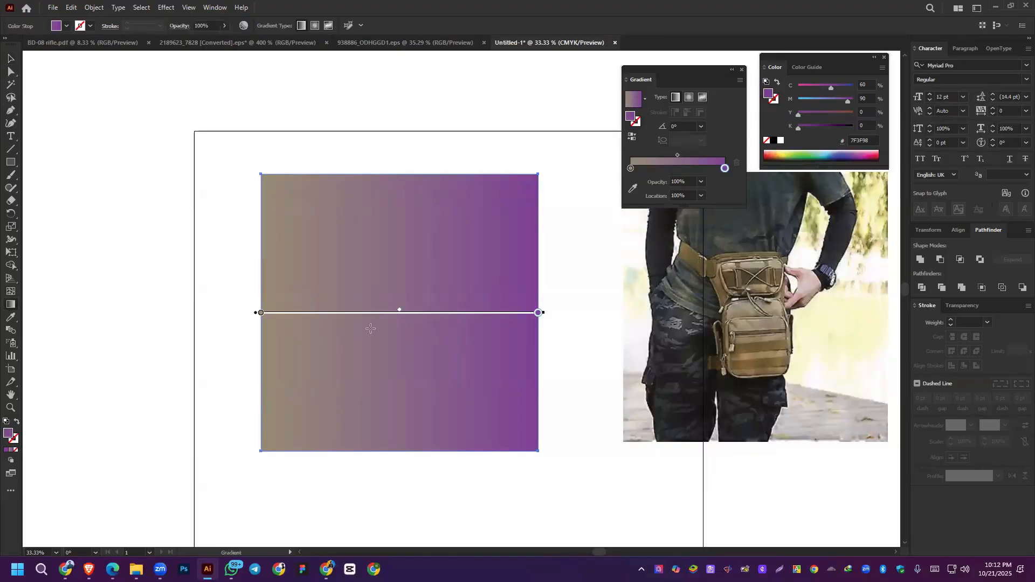
{"action": "left_click_drag", "start_coordinate": [285, 197], "coordinate": [528, 444]}
{"action": "left_click_drag", "start_coordinate": [400, 201], "coordinate": [398, 422]}
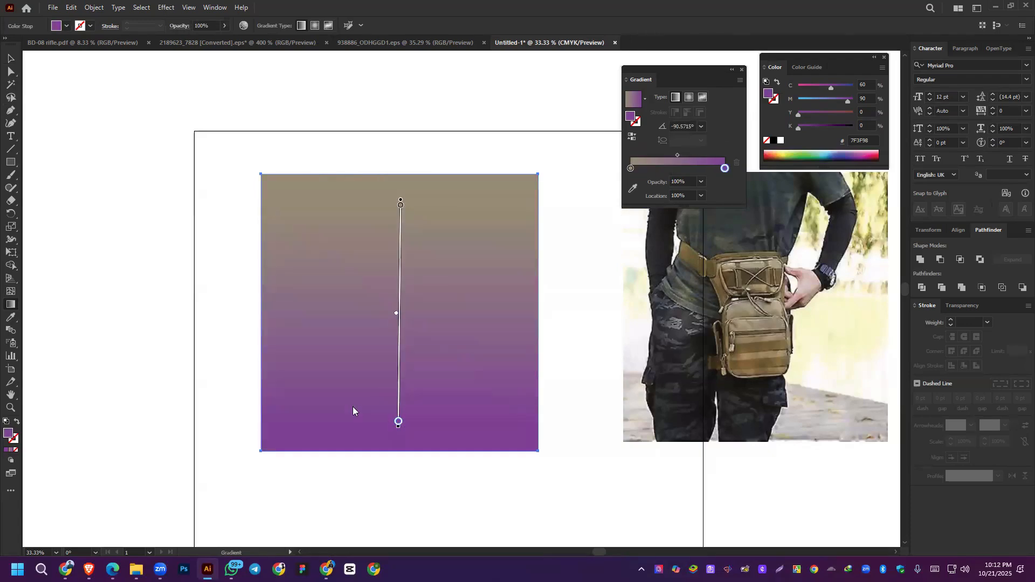
Step: Make the square's gradient radial and redraw it from near the square's centre, then from its upper-left corner
{"action": "left_click", "coordinate": [315, 25]}
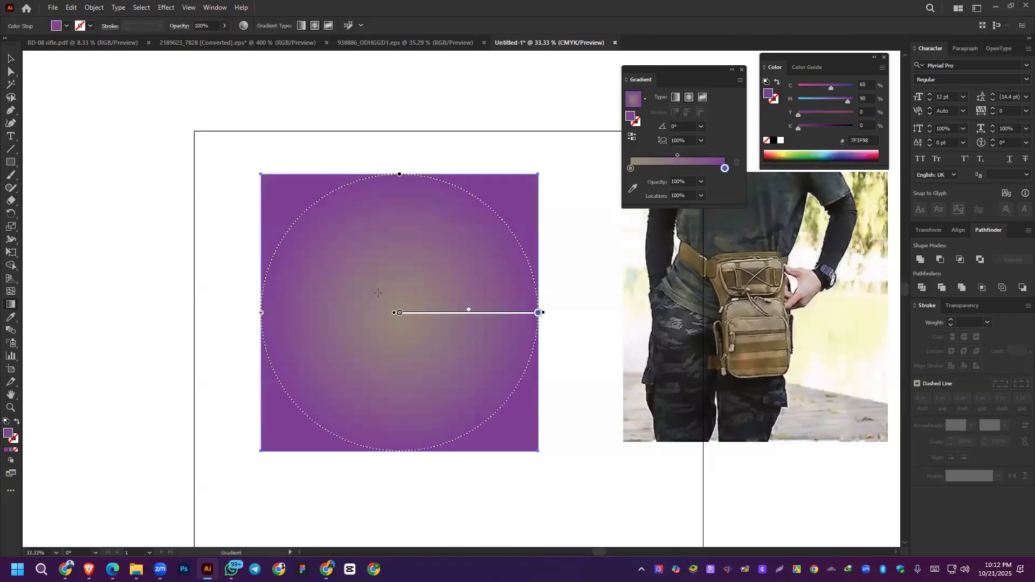
{"action": "mouse_move", "coordinate": [391, 297]}
{"action": "left_mouse_down"}
{"action": "mouse_move", "coordinate": [578, 430]}
{"action": "mouse_move", "coordinate": [476, 371]}
{"action": "left_mouse_up"}
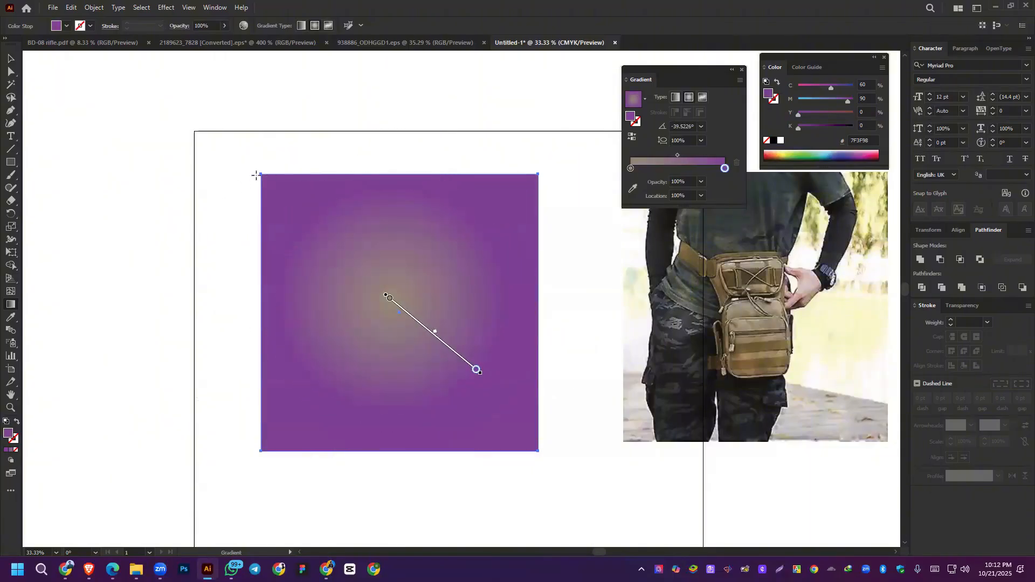
{"action": "left_click_drag", "start_coordinate": [261, 173], "coordinate": [236, 321]}
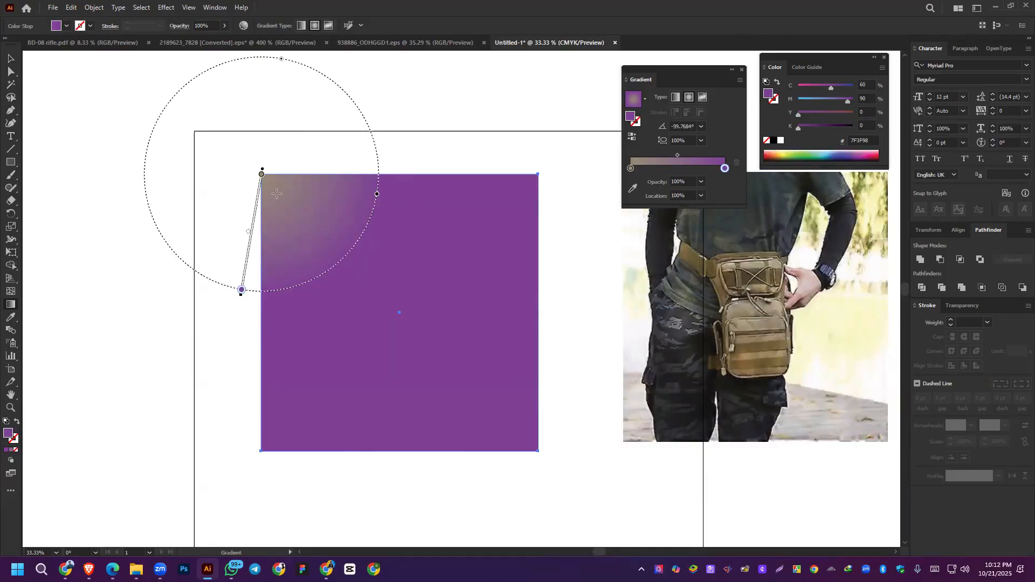
Step: Redraw the radial gradient from near the square's centre toward its lower-right corner and adjust its midpoint to about 53.8%
{"action": "left_click_drag", "start_coordinate": [248, 232], "coordinate": [244, 255]}
{"action": "mouse_move", "coordinate": [253, 211]}
{"action": "left_mouse_down"}
{"action": "mouse_move", "coordinate": [257, 194]}
{"action": "mouse_move", "coordinate": [245, 253]}
{"action": "left_mouse_up"}
{"action": "left_click_drag", "start_coordinate": [388, 285], "coordinate": [488, 401]}
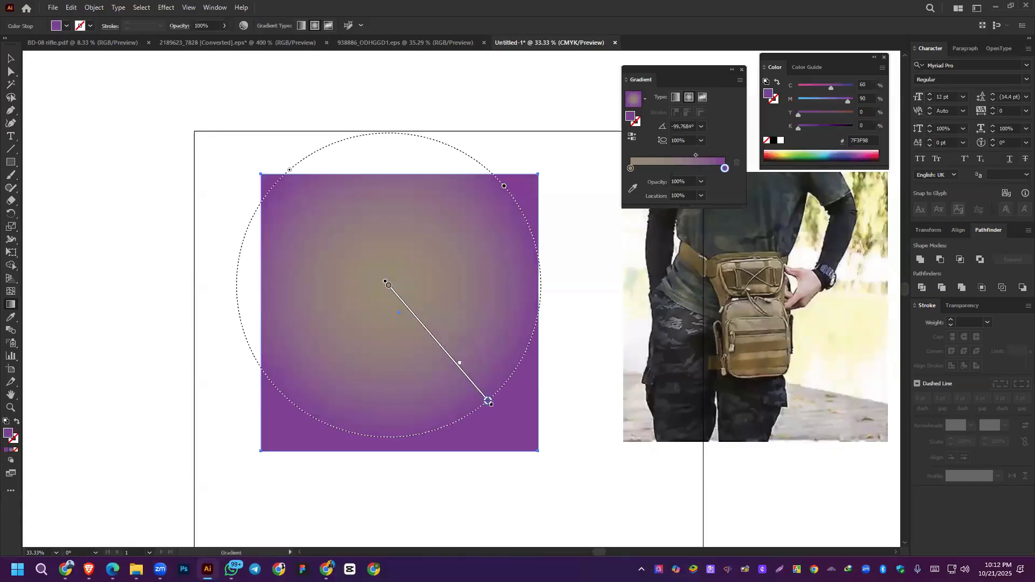
{"action": "mouse_move", "coordinate": [457, 363]}
{"action": "left_mouse_down"}
{"action": "mouse_move", "coordinate": [428, 322]}
{"action": "mouse_move", "coordinate": [458, 362]}
{"action": "left_mouse_up"}
{"action": "mouse_move", "coordinate": [693, 154]}
{"action": "left_mouse_down"}
{"action": "mouse_move", "coordinate": [666, 156]}
{"action": "mouse_move", "coordinate": [679, 152]}
{"action": "left_mouse_up"}
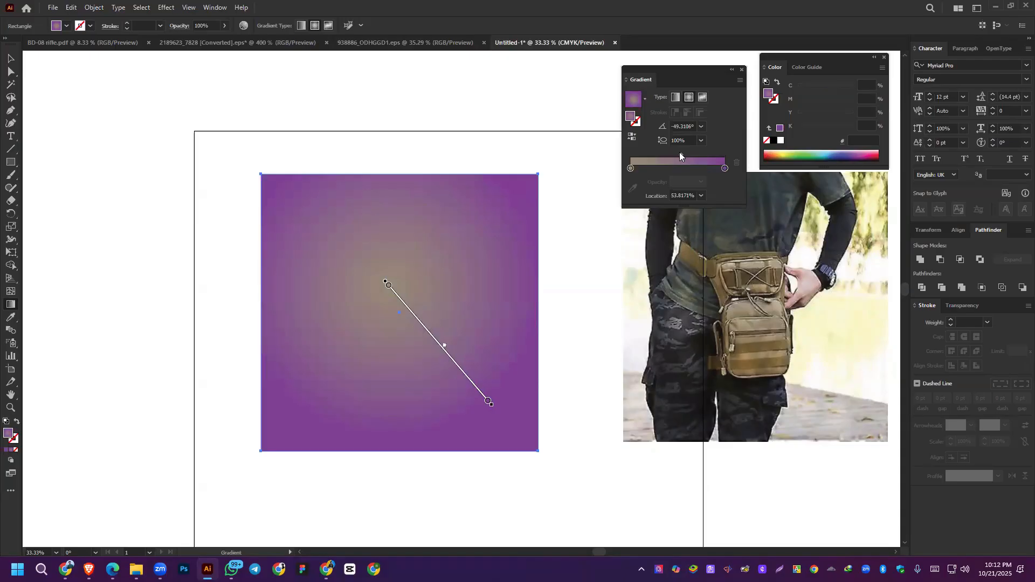
Step: Return the square's gradient to linear and add a middle colour stop at about 50.6%
{"action": "left_click", "coordinate": [676, 98]}
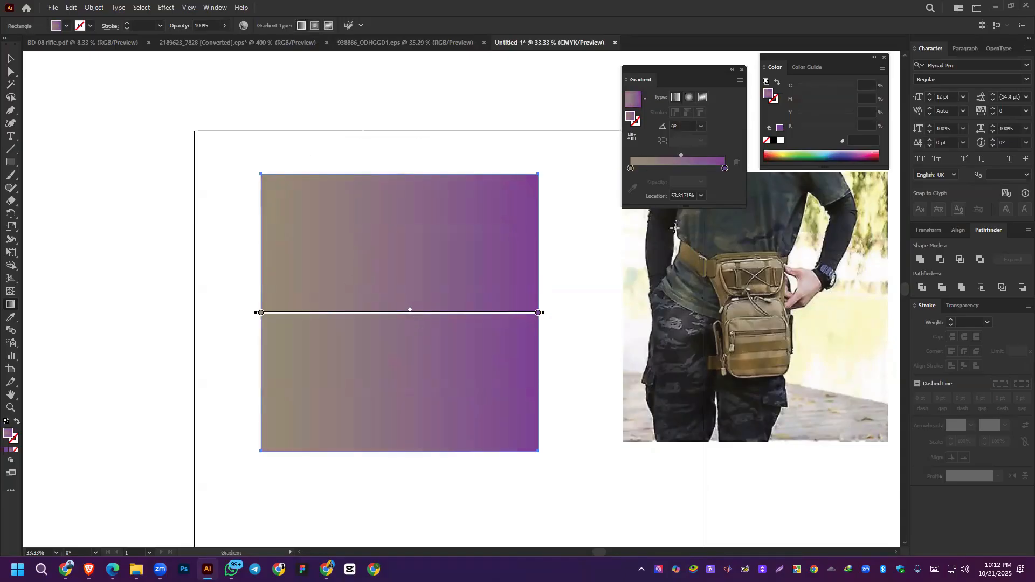
{"action": "mouse_move", "coordinate": [682, 155]}
{"action": "left_mouse_down"}
{"action": "mouse_move", "coordinate": [659, 153]}
{"action": "mouse_move", "coordinate": [713, 155]}
{"action": "mouse_move", "coordinate": [686, 155]}
{"action": "left_mouse_up"}
{"action": "left_click", "coordinate": [630, 169]}
{"action": "left_click", "coordinate": [657, 169]}
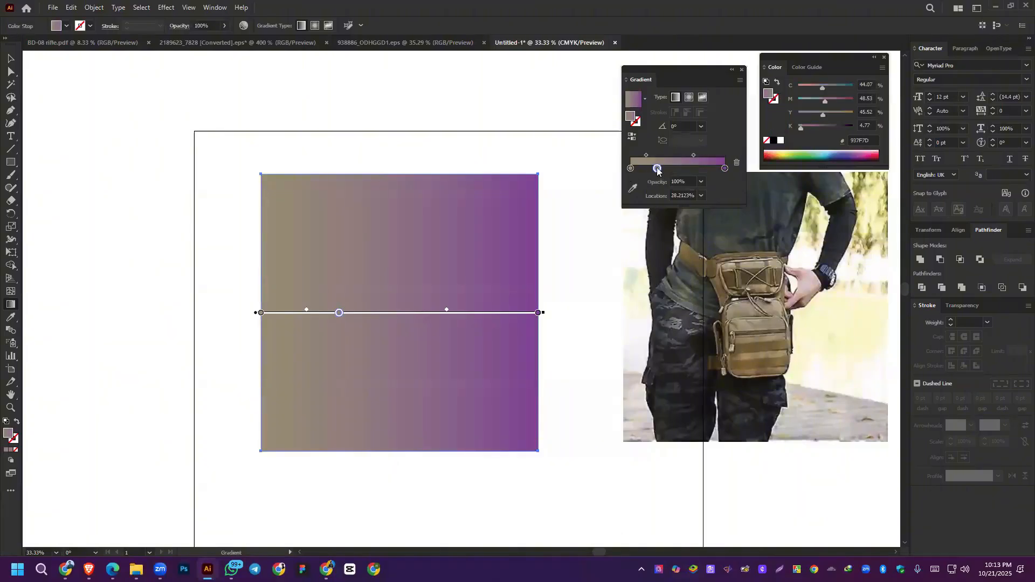
{"action": "left_click_drag", "start_coordinate": [666, 168], "coordinate": [679, 168]}
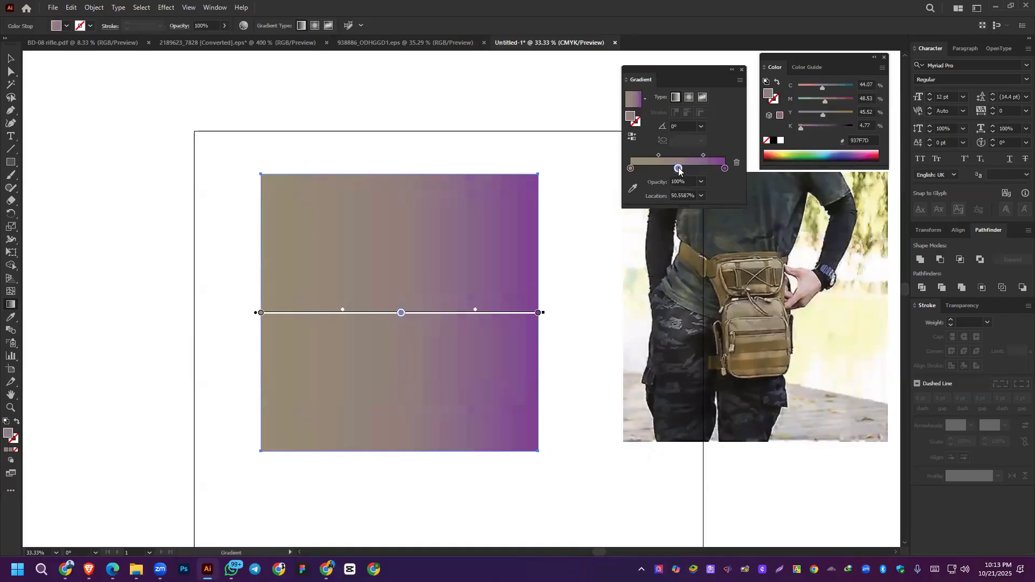
Step: Recolour the gradient's middle stop with a light beige sampled from the photo's background
{"action": "double_click", "coordinate": [679, 168]}
{"action": "left_click", "coordinate": [585, 257]}
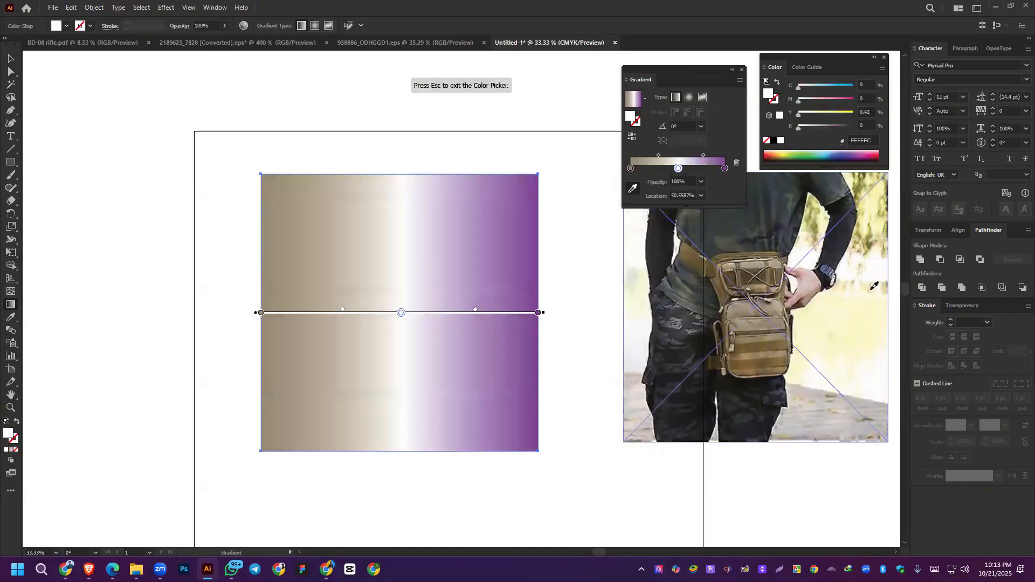
{"action": "left_click", "coordinate": [865, 339]}
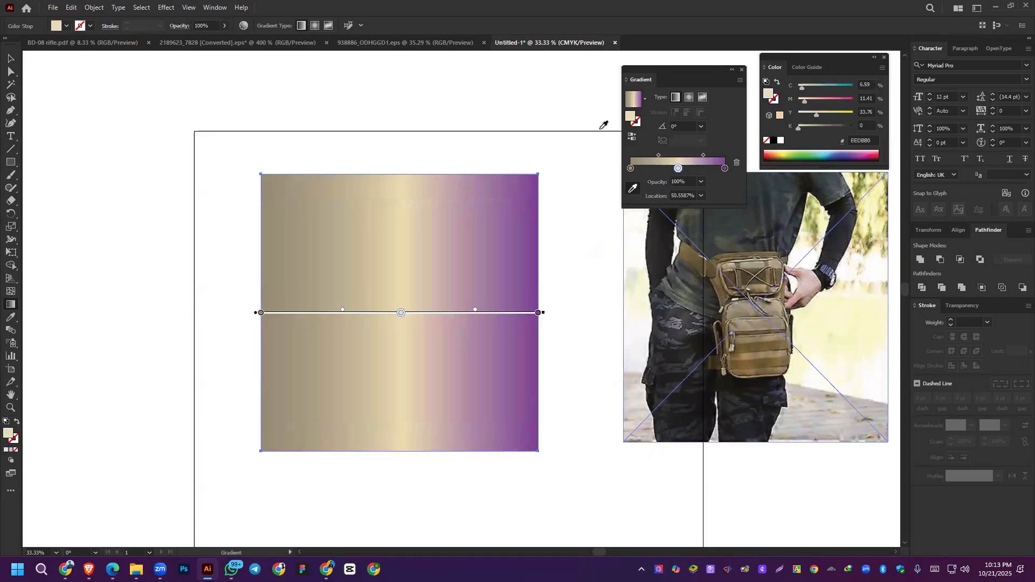
Step: Replace the gradient's purple end stop with the olive green 999F56 sampled from the foliage in the photo
{"action": "left_click", "coordinate": [725, 169]}
{"action": "double_click", "coordinate": [724, 168]}
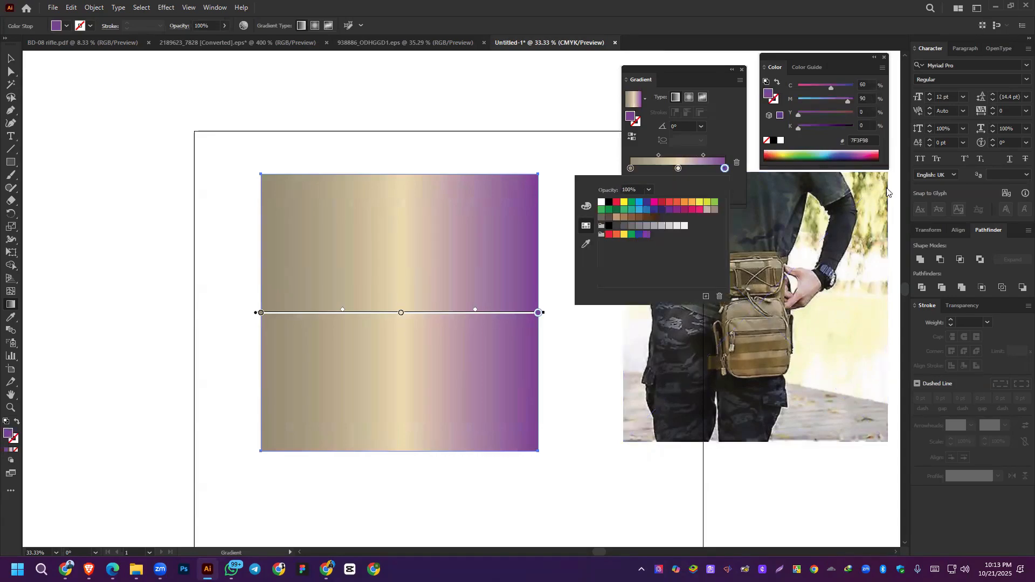
{"action": "key", "text": "Escape"}
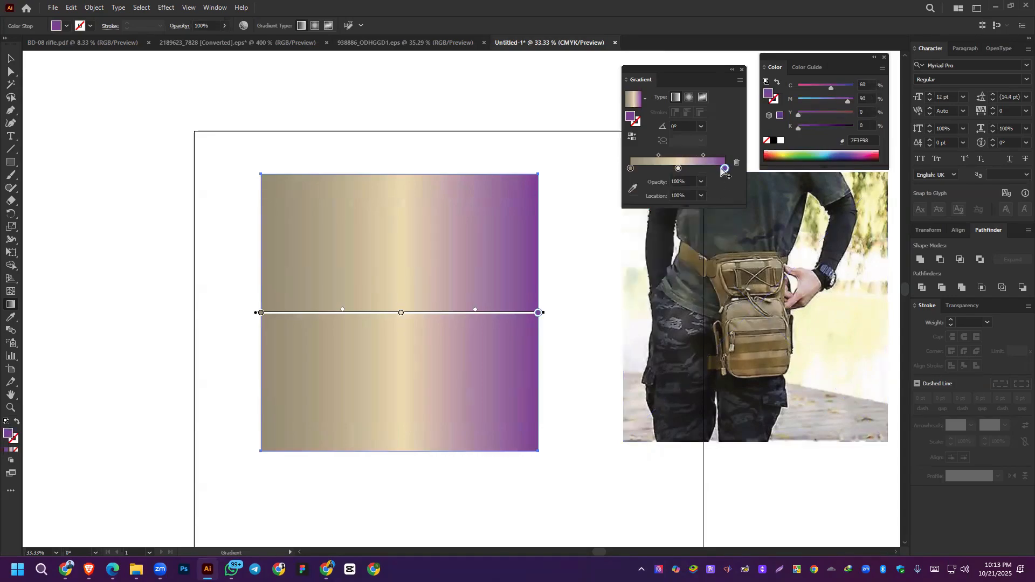
{"action": "left_click", "coordinate": [634, 189]}
{"action": "left_click", "coordinate": [883, 199]}
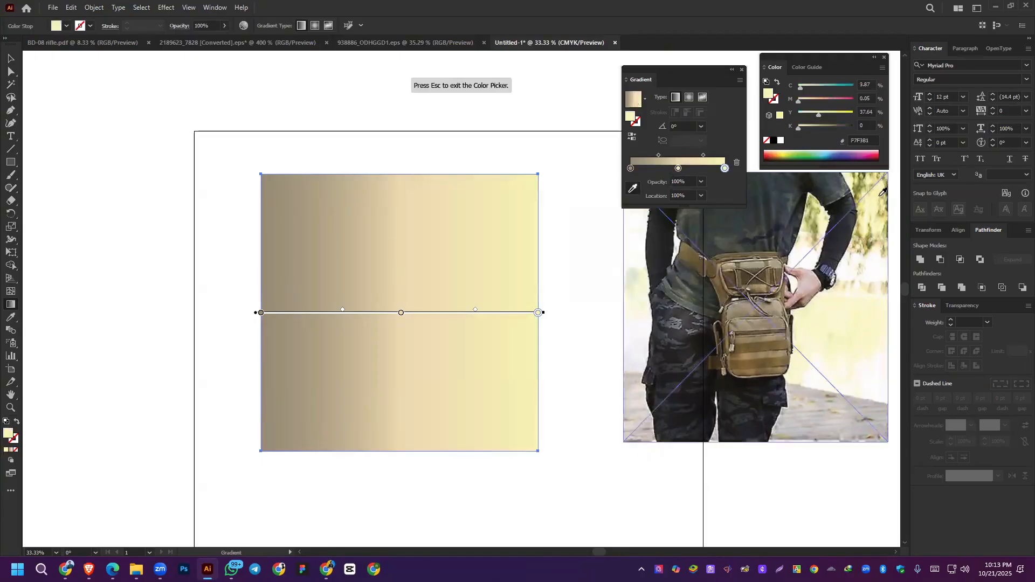
{"action": "left_click", "coordinate": [891, 229]}
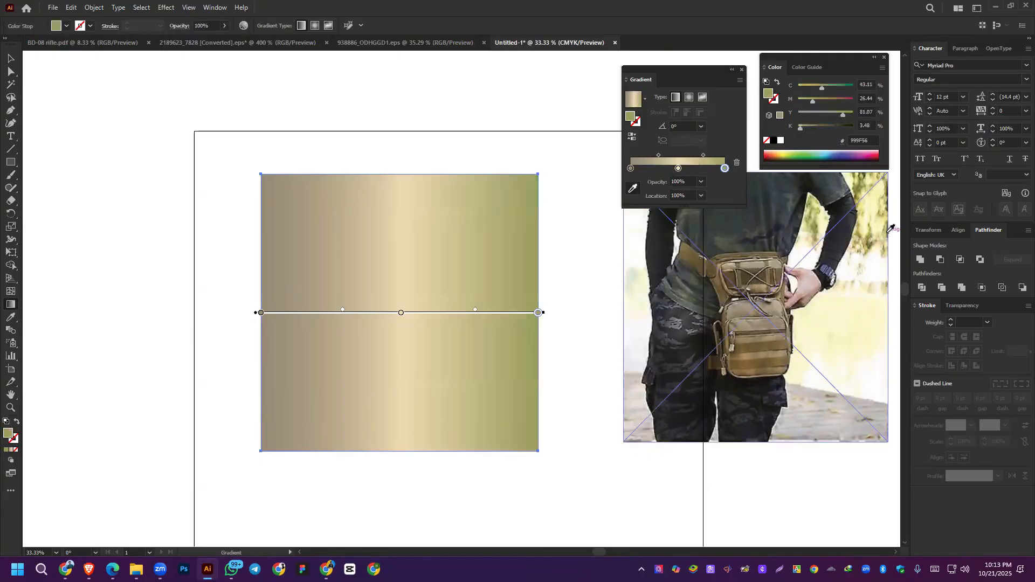
Step: Move the tan starting stop to about 11.2% and bring both gradient midpoints closer to the beige middle stop
{"action": "left_click", "coordinate": [631, 168]}
{"action": "left_click_drag", "start_coordinate": [631, 169], "coordinate": [641, 170]}
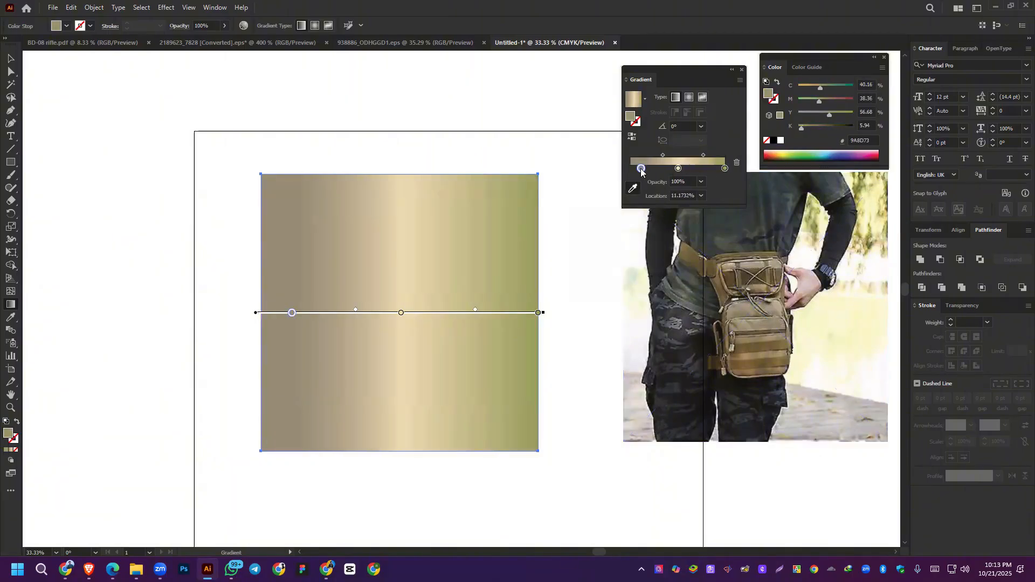
{"action": "left_click", "coordinate": [10, 58]}
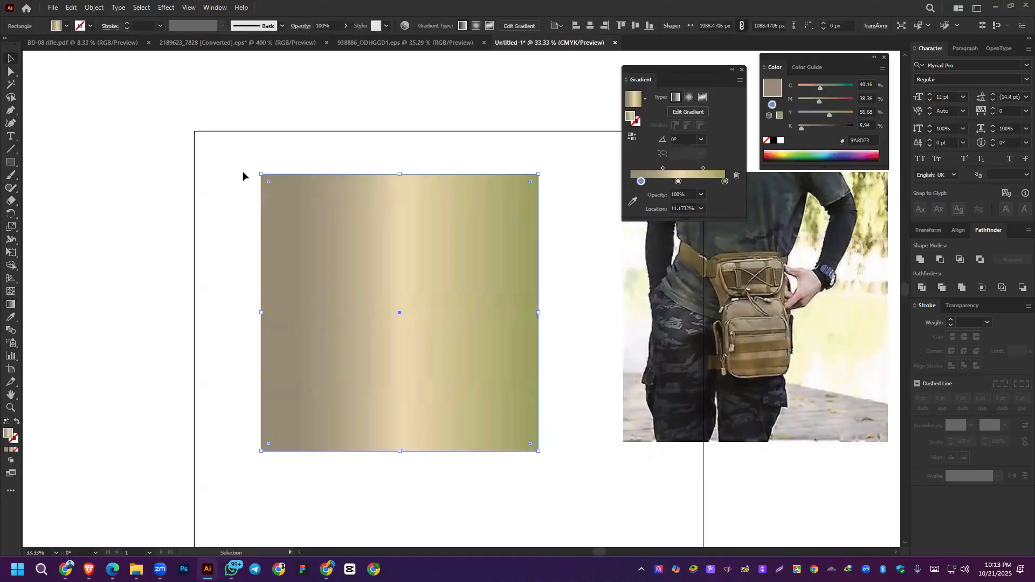
{"action": "left_click", "coordinate": [11, 304]}
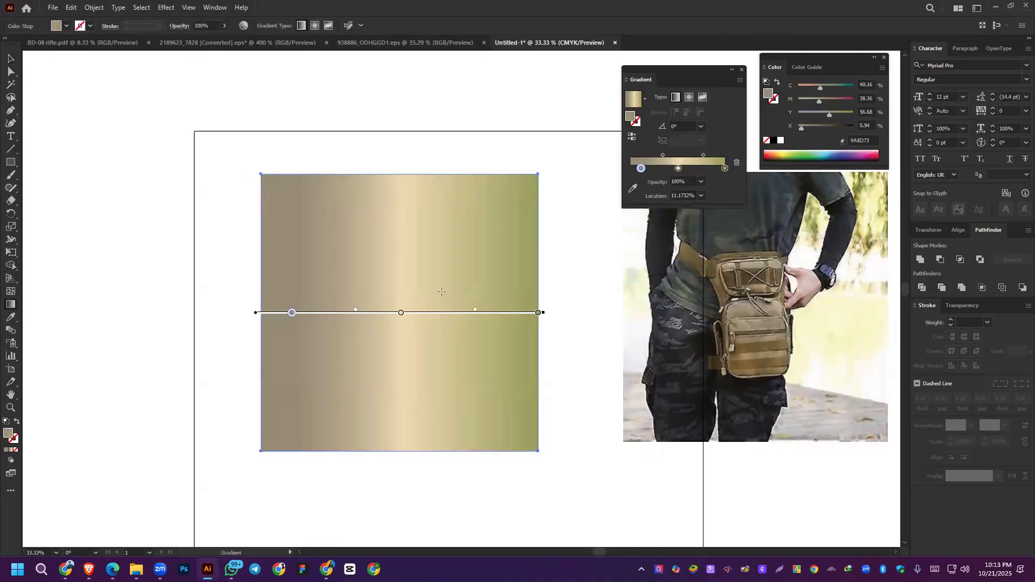
{"action": "left_click_drag", "start_coordinate": [355, 311], "coordinate": [381, 312]}
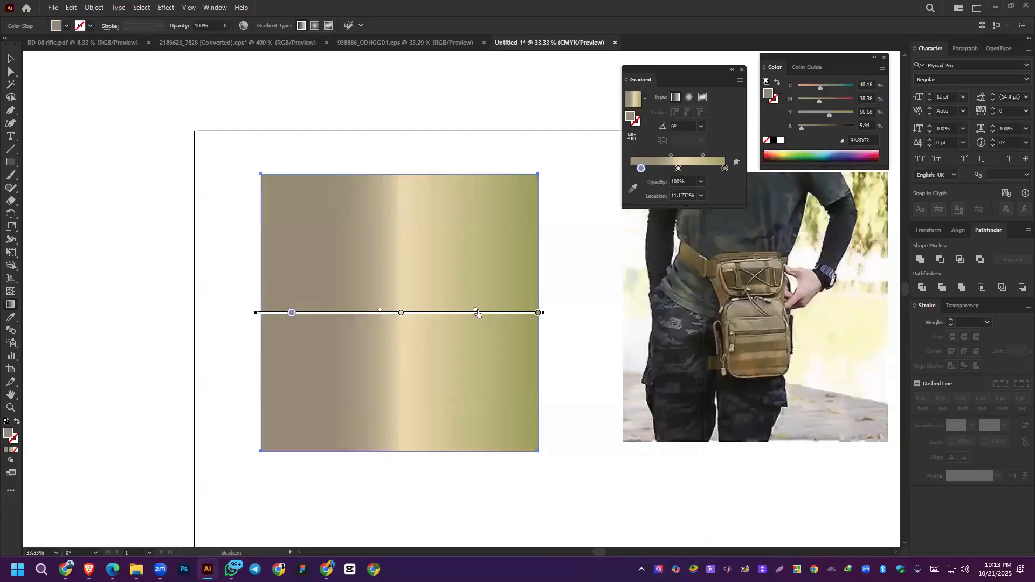
{"action": "left_click_drag", "start_coordinate": [475, 312], "coordinate": [436, 312]}
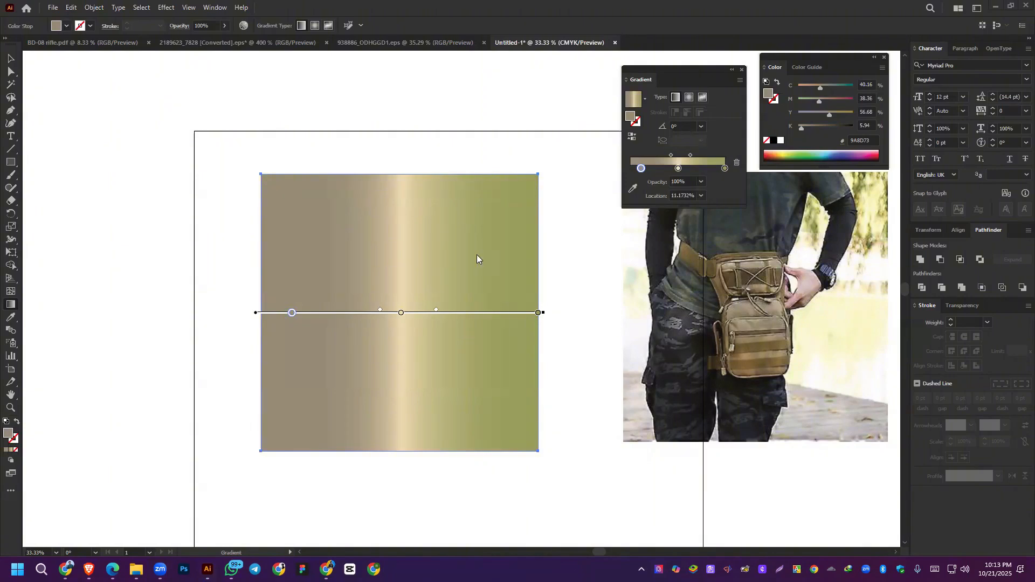
Step: Convert the square's fill to a freeform gradient with points and colour its upper-left point blue 4059A6
{"action": "left_click", "coordinate": [701, 98]}
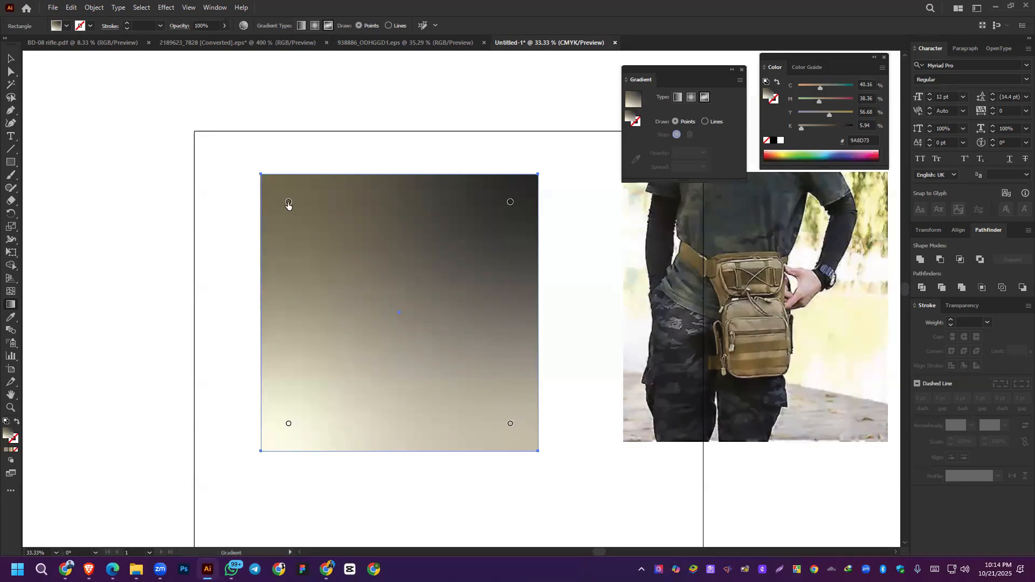
{"action": "left_click", "coordinate": [288, 202]}
{"action": "left_click", "coordinate": [287, 203]}
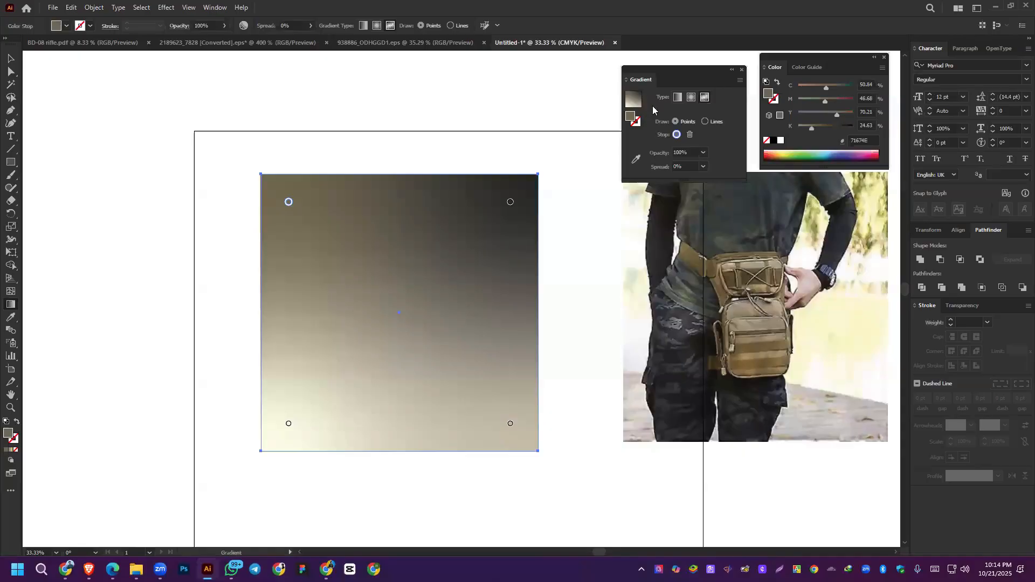
{"action": "left_click", "coordinate": [815, 152]}
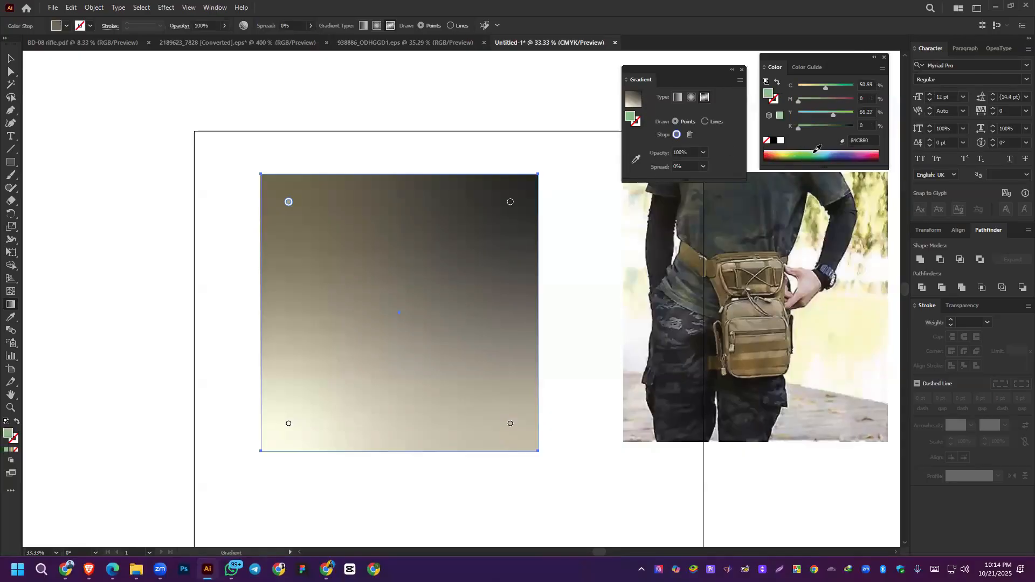
{"action": "left_click", "coordinate": [816, 152]}
{"action": "left_click_drag", "start_coordinate": [817, 149], "coordinate": [840, 152]}
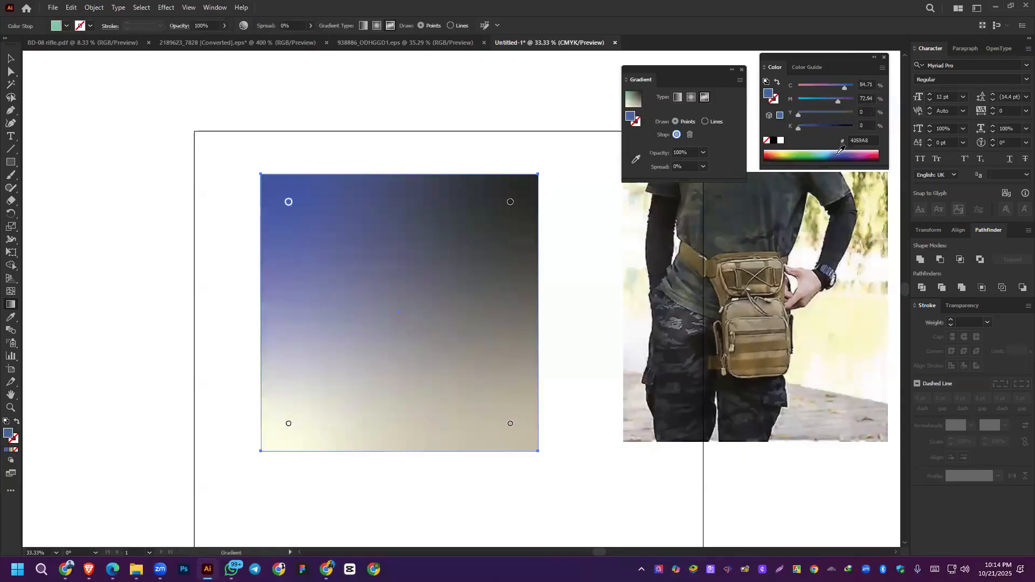
Step: Colour the freeform gradient's upper-right point red EE2744 after trying olive green
{"action": "left_click", "coordinate": [511, 201]}
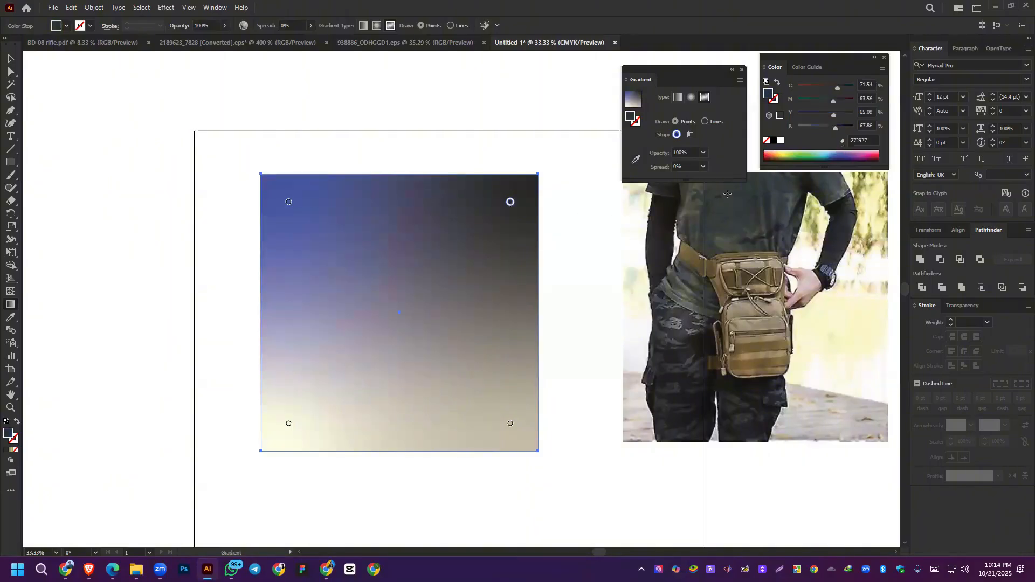
{"action": "left_click", "coordinate": [787, 153]}
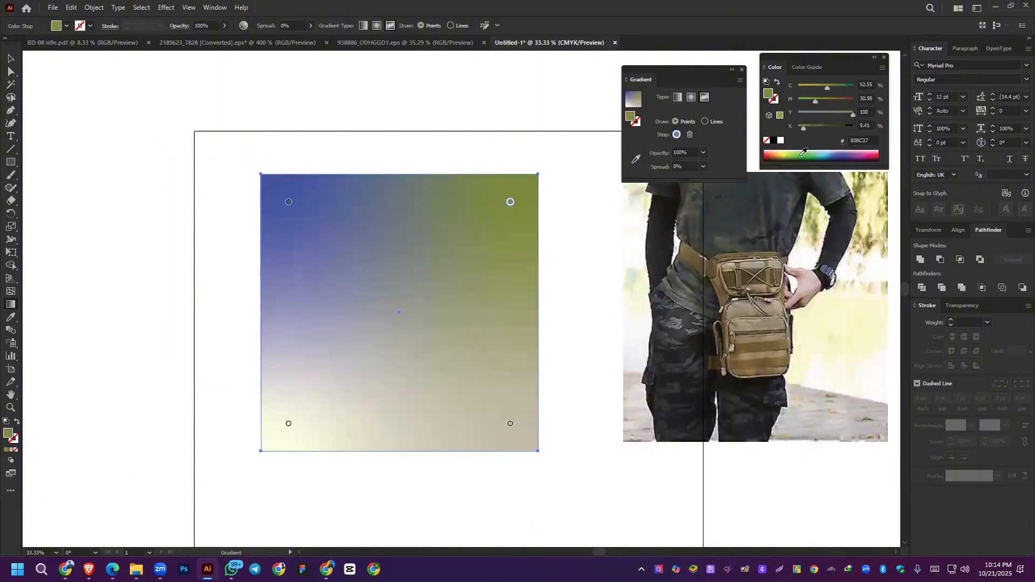
{"action": "left_click", "coordinate": [809, 152]}
{"action": "left_click", "coordinate": [877, 153]}
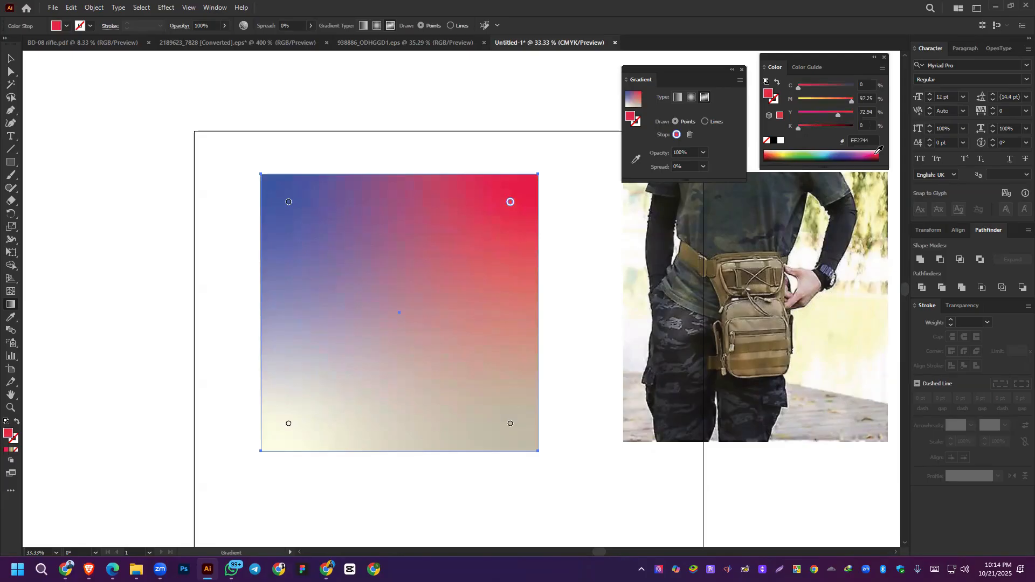
Step: Colour the freeform gradient's lower-left point green and its lower-right point pink C470AE
{"action": "left_click", "coordinate": [288, 424]}
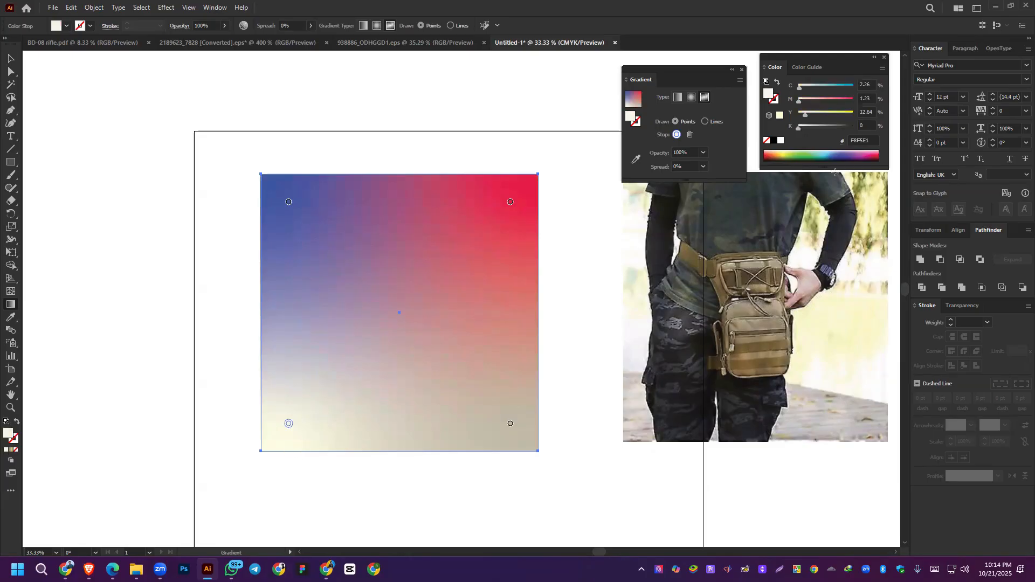
{"action": "left_click", "coordinate": [804, 153]}
{"action": "left_click", "coordinate": [838, 154]}
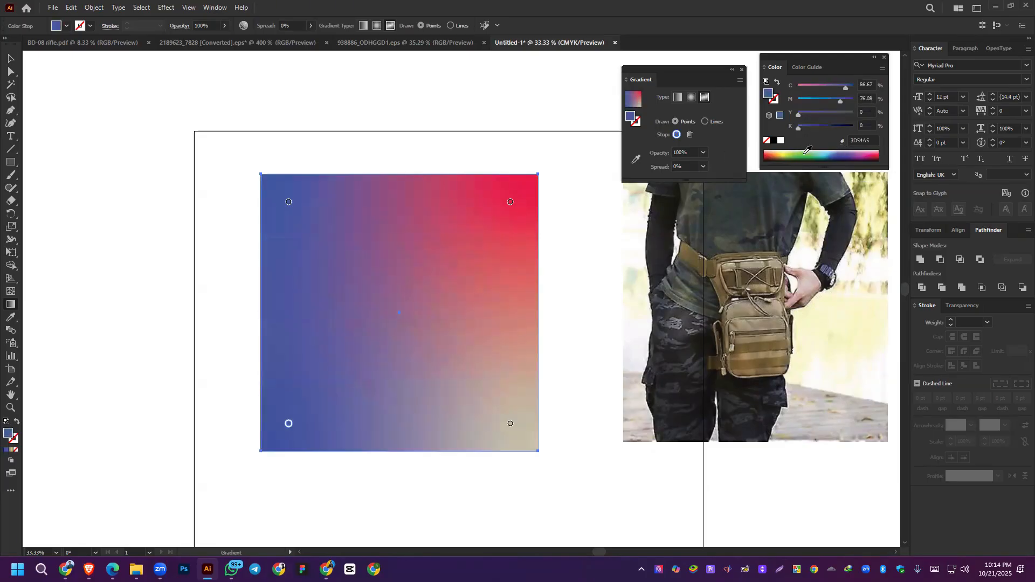
{"action": "left_click", "coordinate": [808, 153]}
{"action": "left_click", "coordinate": [510, 423]}
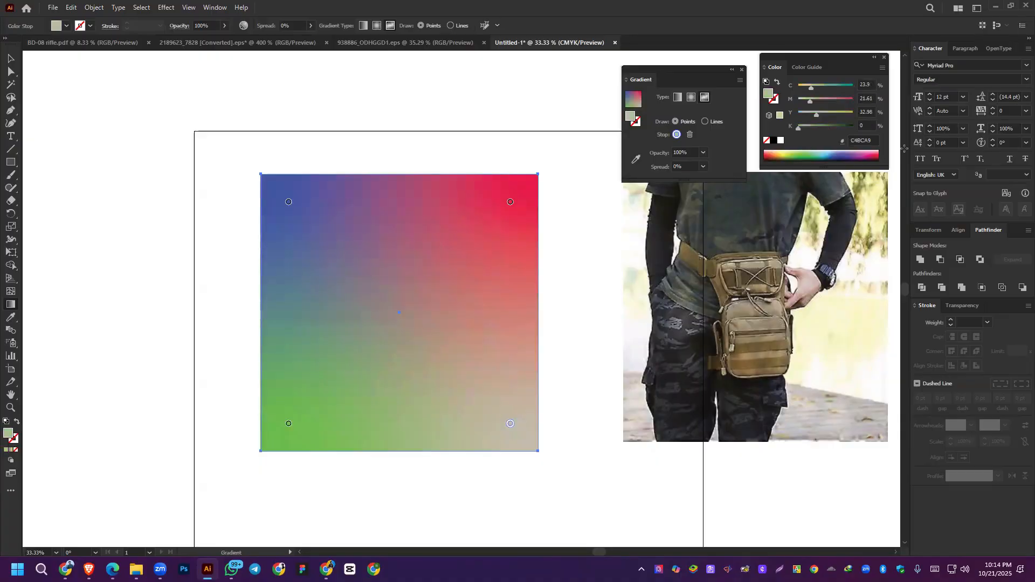
{"action": "left_click", "coordinate": [862, 155]}
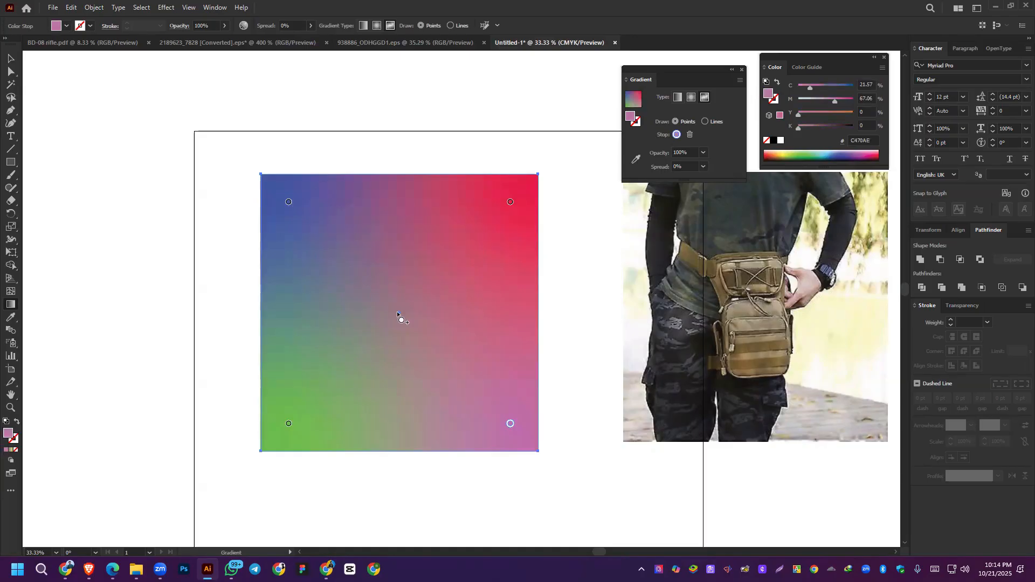
Step: Add a colour point at the square's centre and give it the near-white FFFEFB sampled from the photo's background
{"action": "left_click", "coordinate": [398, 312]}
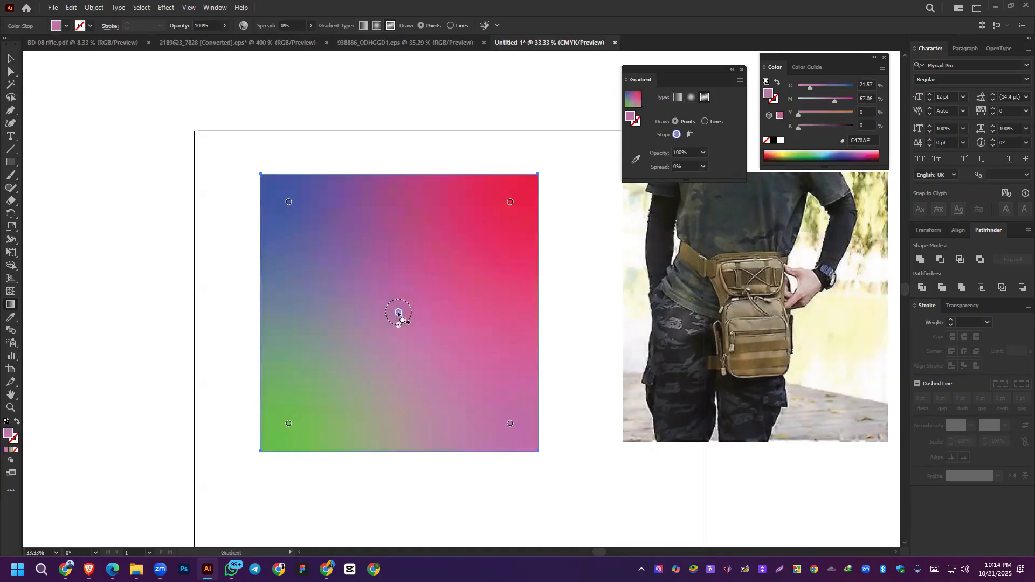
{"action": "left_click", "coordinate": [636, 159]}
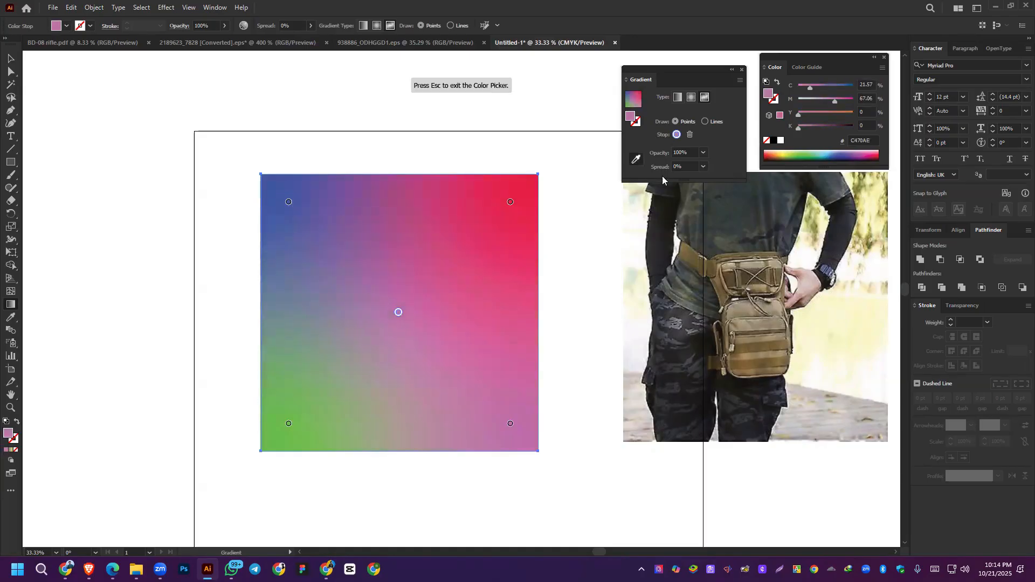
{"action": "left_click", "coordinate": [886, 262]}
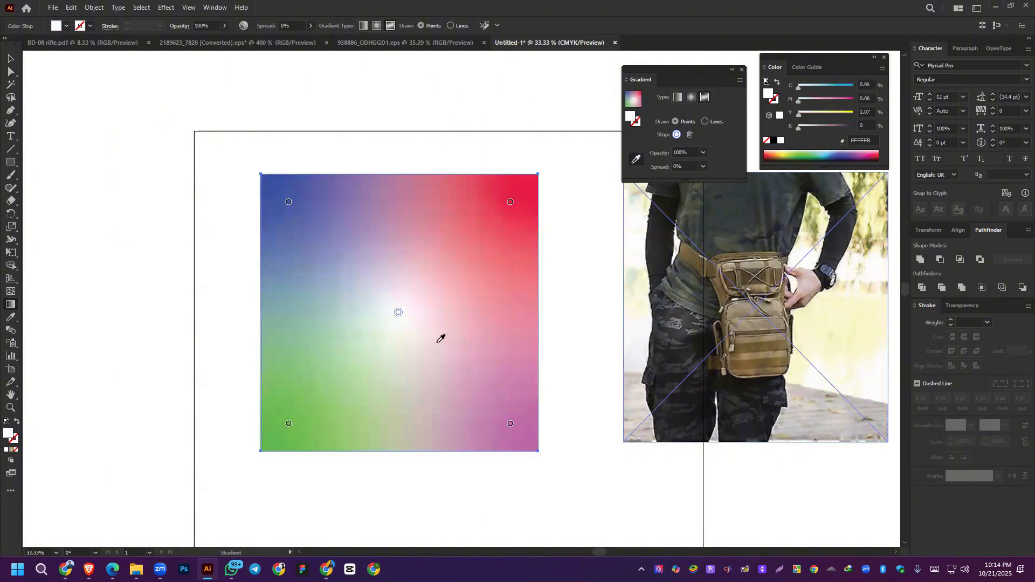
Step: Add a freeform gradient point near the middle of the square's upper edge and colour it 79% cyan with 51% black
{"action": "key", "text": "Escape"}
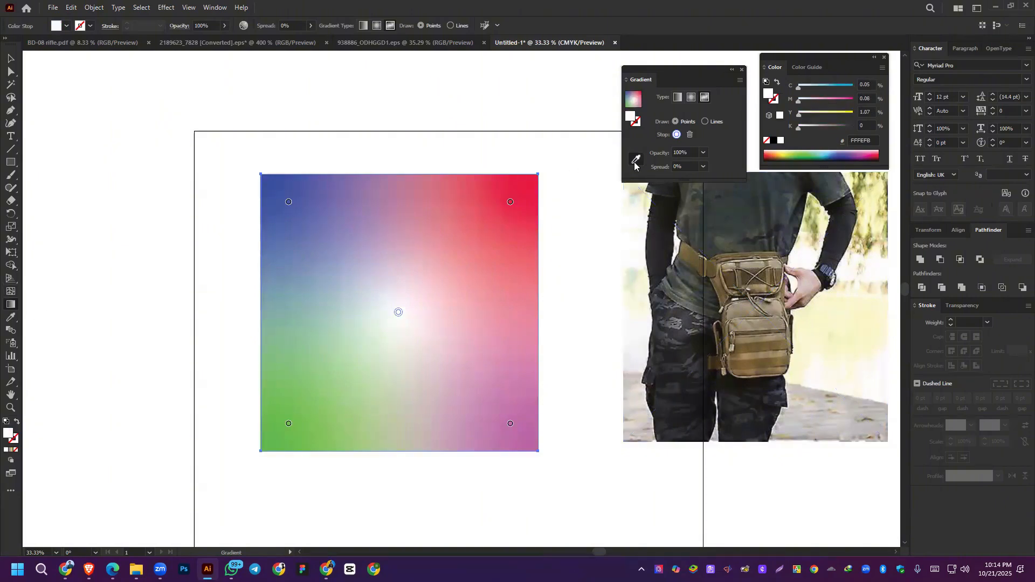
{"action": "left_click", "coordinate": [402, 210]}
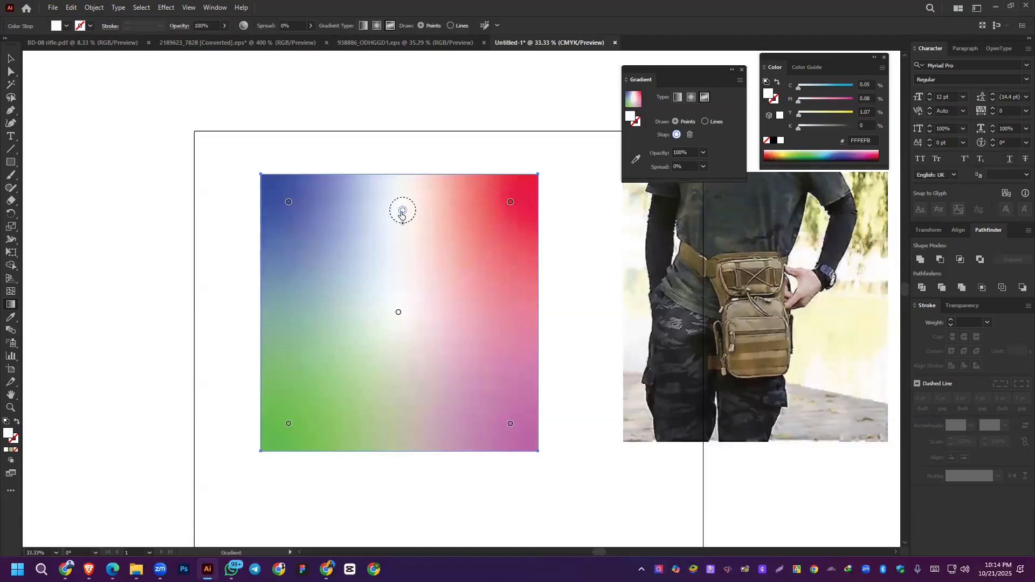
{"action": "double_click", "coordinate": [402, 210]}
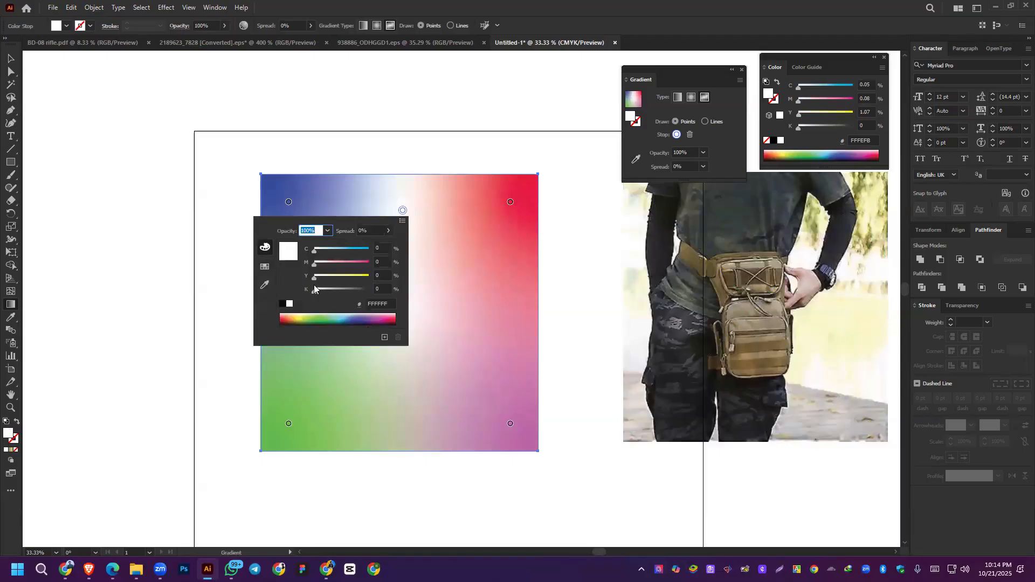
{"action": "left_click_drag", "start_coordinate": [315, 249], "coordinate": [359, 249]}
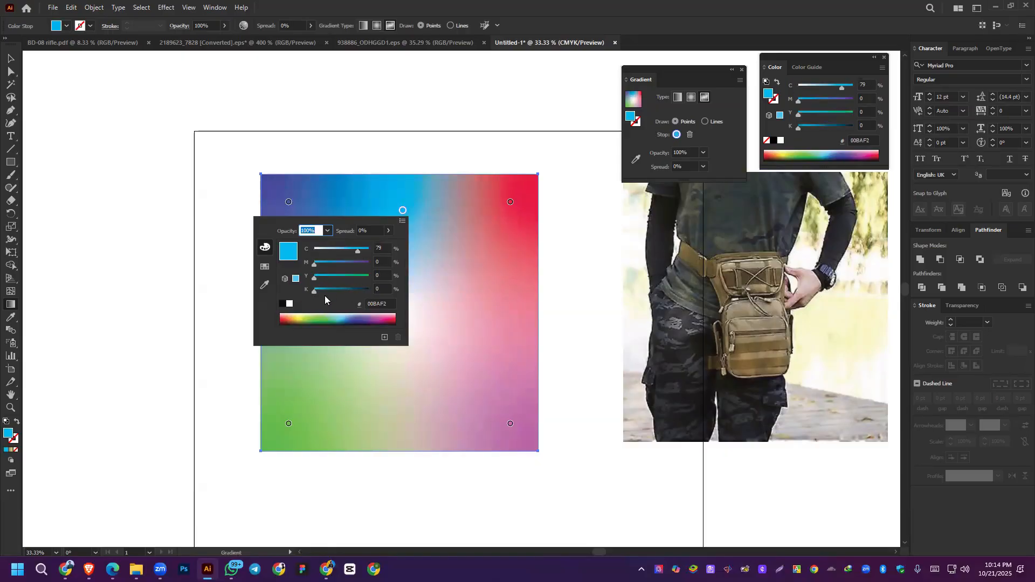
{"action": "left_click_drag", "start_coordinate": [315, 290], "coordinate": [340, 292]}
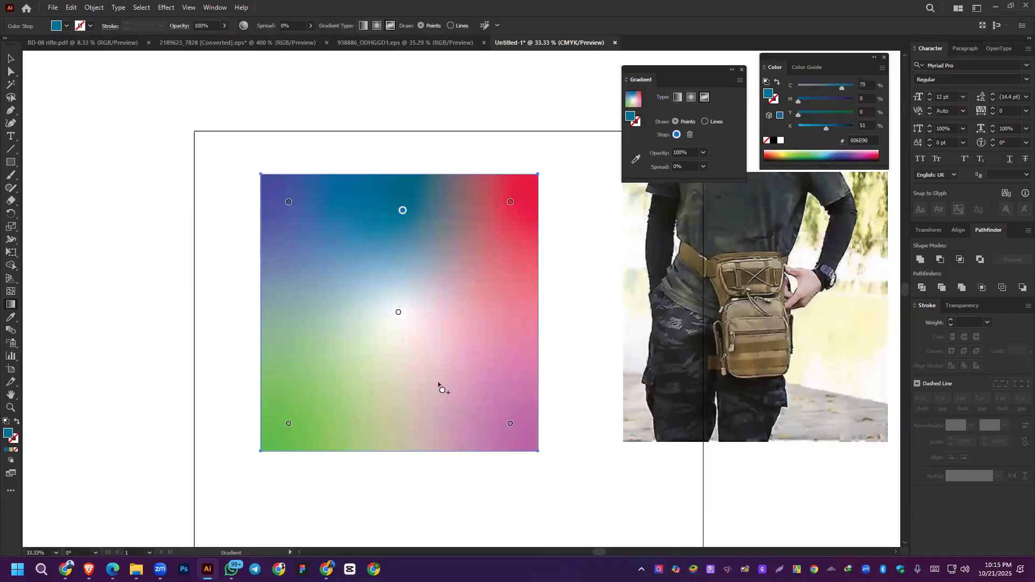
Step: Add a colour point between the square's centre and its right edge and colour it pink ED2290
{"action": "double_click", "coordinate": [466, 318]}
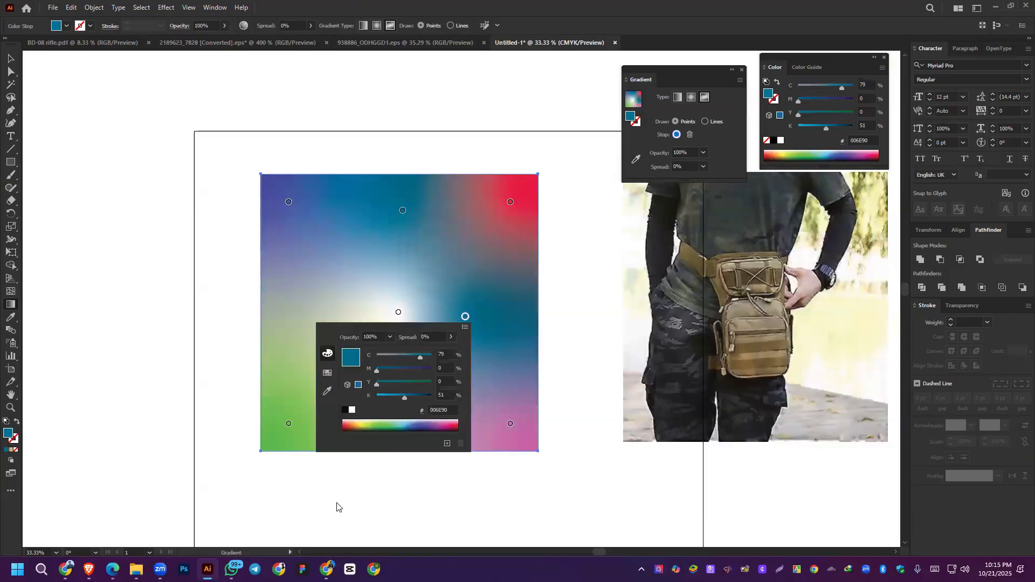
{"action": "mouse_move", "coordinate": [379, 370]}
{"action": "left_mouse_down"}
{"action": "mouse_move", "coordinate": [415, 372]}
{"action": "mouse_move", "coordinate": [380, 356]}
{"action": "left_mouse_up"}
{"action": "left_click", "coordinate": [426, 421]}
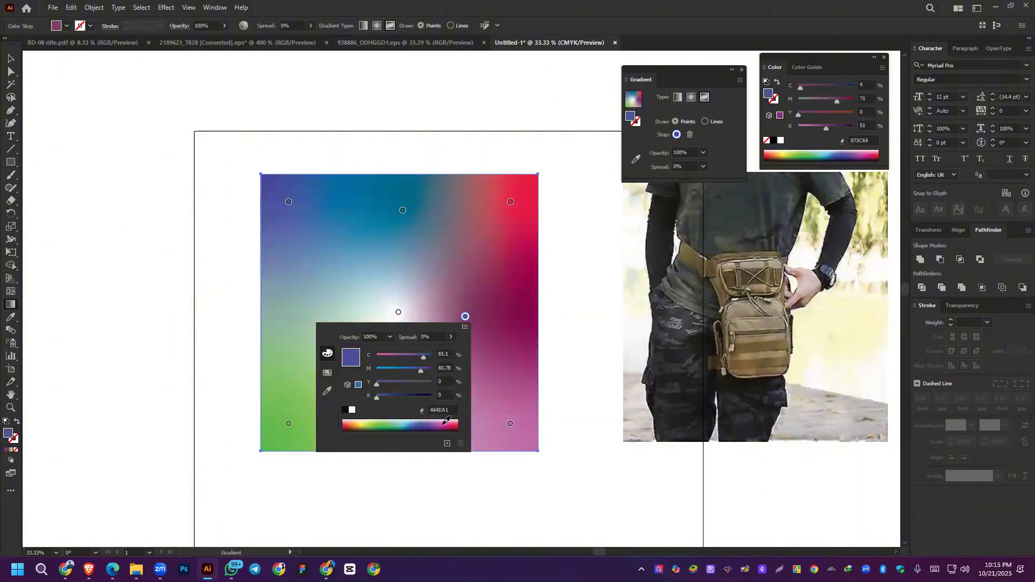
{"action": "left_click", "coordinate": [447, 422]}
{"action": "left_click", "coordinate": [449, 421]}
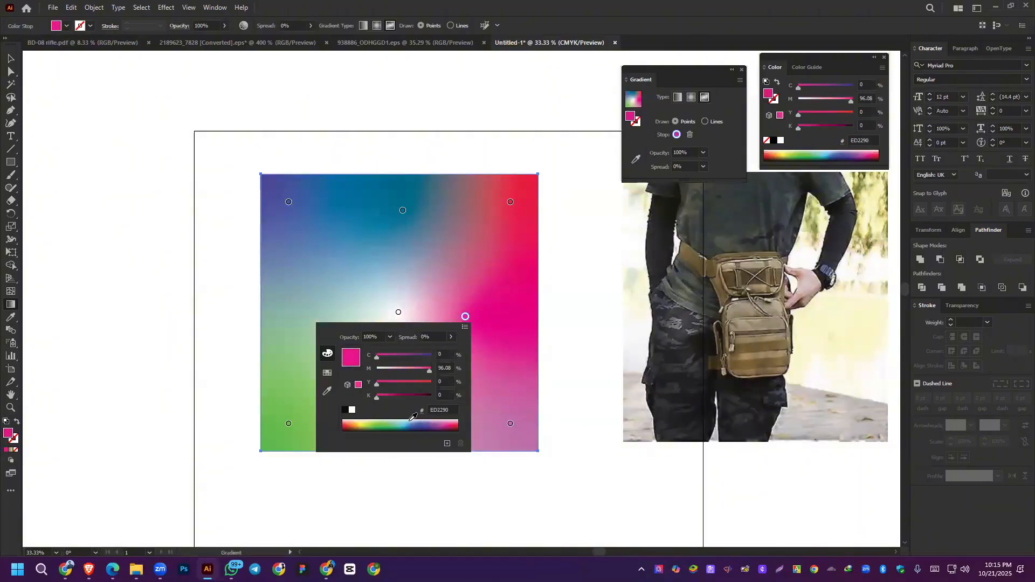
Step: Add four more pink points around the near-white centre: lower left, lower right, left and just above it
{"action": "left_click", "coordinate": [353, 395]}
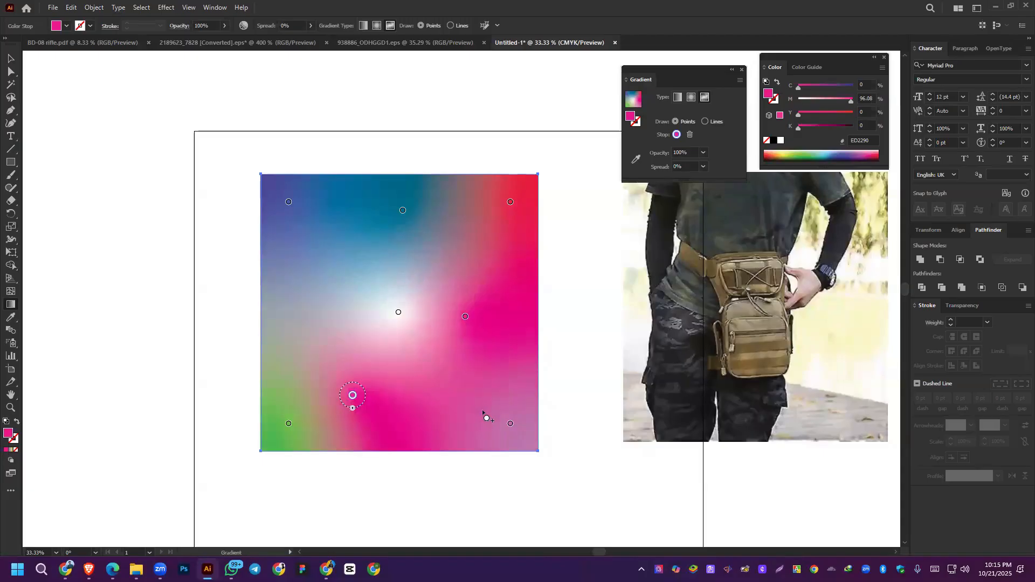
{"action": "left_click", "coordinate": [457, 398]}
{"action": "left_click", "coordinate": [339, 296]}
{"action": "left_click", "coordinate": [407, 268]}
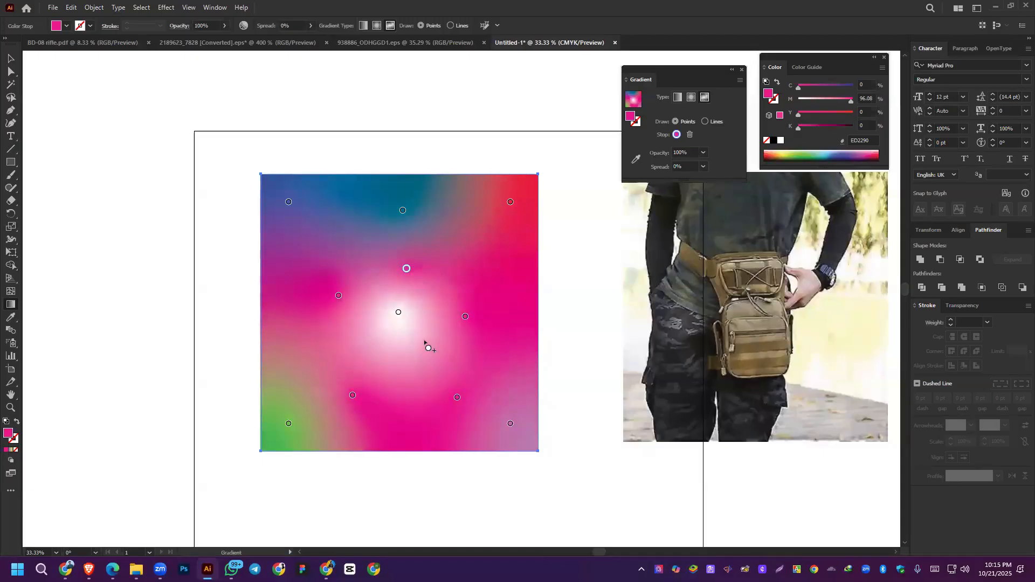
Step: Rearrange the gradient points: near-white to the right edge, upper-left blue to the centre, and two pink ones to the upper left and right of centre
{"action": "left_click_drag", "start_coordinate": [402, 316], "coordinate": [506, 286]}
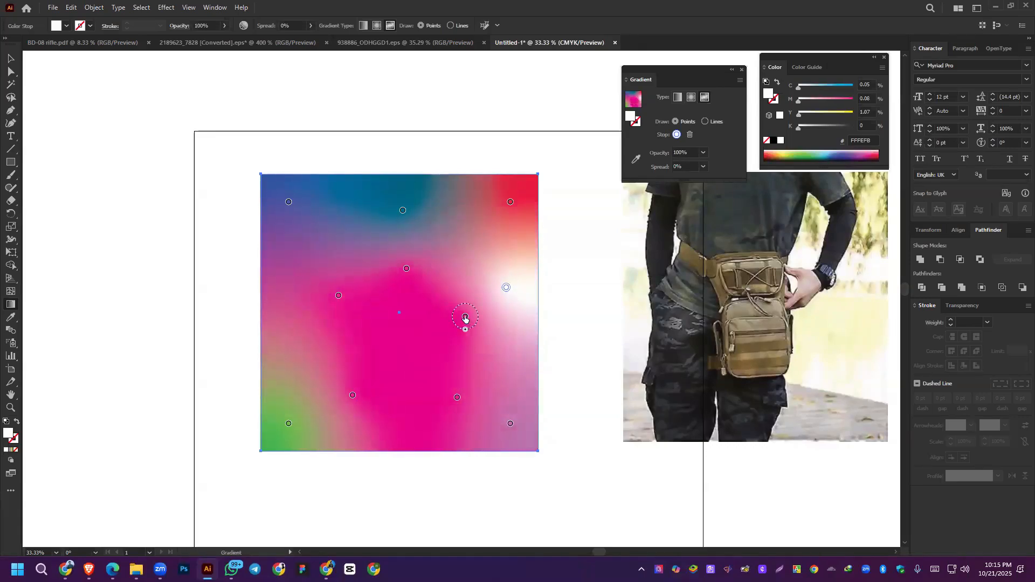
{"action": "left_click", "coordinate": [373, 397]}
{"action": "left_click_drag", "start_coordinate": [382, 399], "coordinate": [398, 398]}
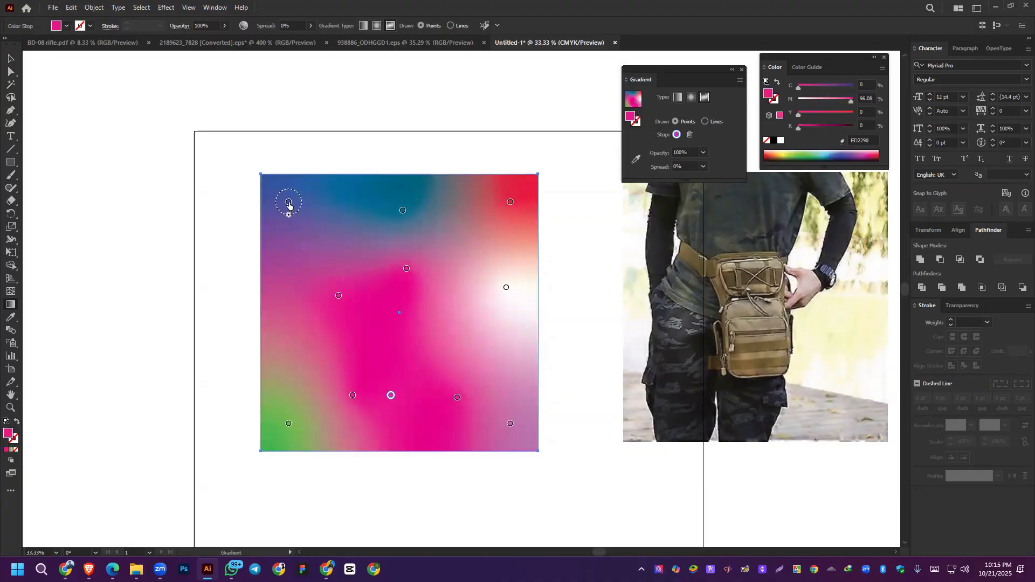
{"action": "left_click_drag", "start_coordinate": [289, 202], "coordinate": [400, 316]}
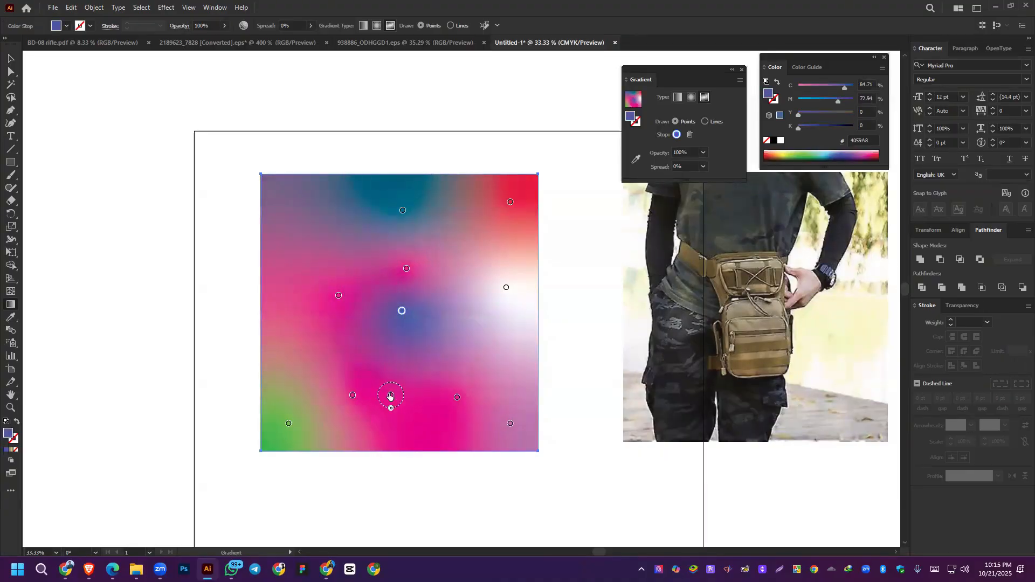
{"action": "left_click_drag", "start_coordinate": [389, 397], "coordinate": [338, 189]}
{"action": "left_click_drag", "start_coordinate": [338, 296], "coordinate": [489, 342]}
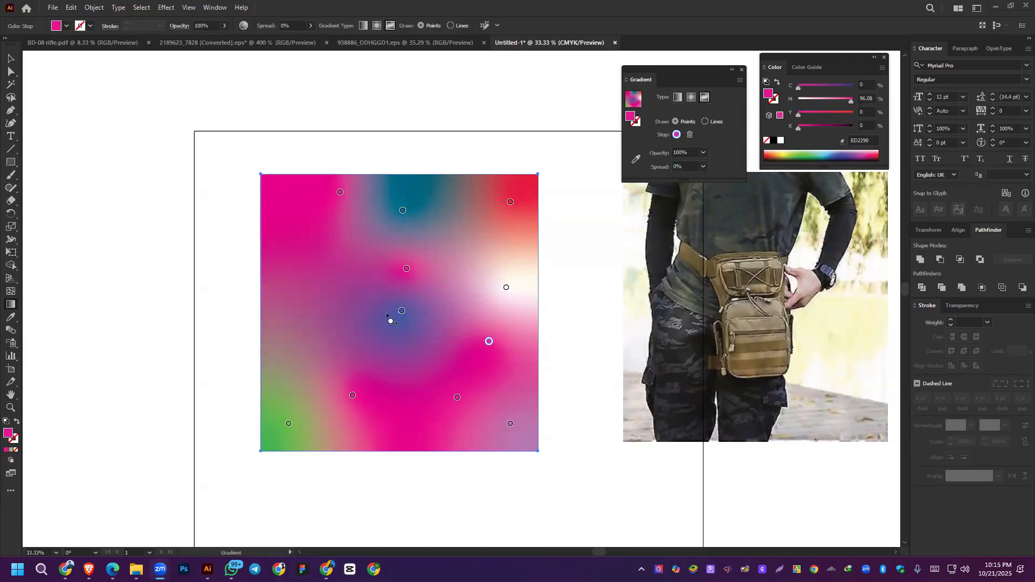
Step: Switch to Chrome and show the published files on the Freepik Contributor site in a new tab
{"action": "left_click", "coordinate": [326, 569]}
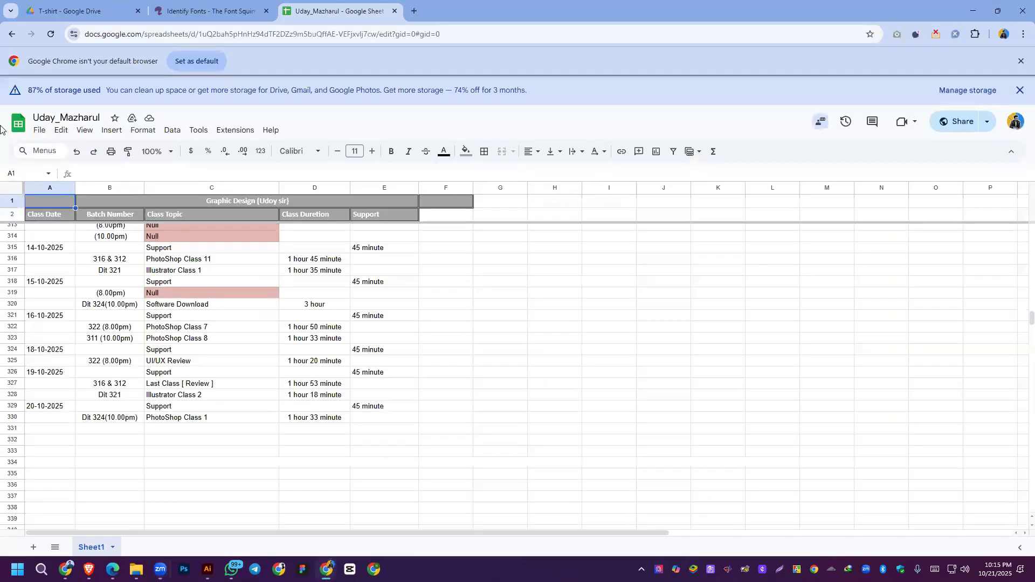
{"action": "left_click", "coordinate": [415, 11]}
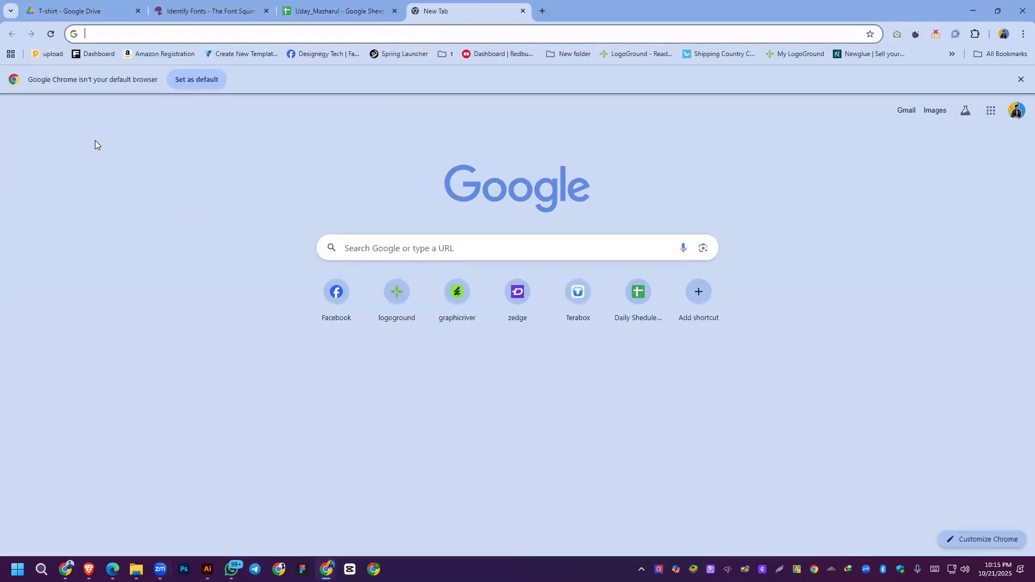
{"action": "left_click", "coordinate": [92, 55]}
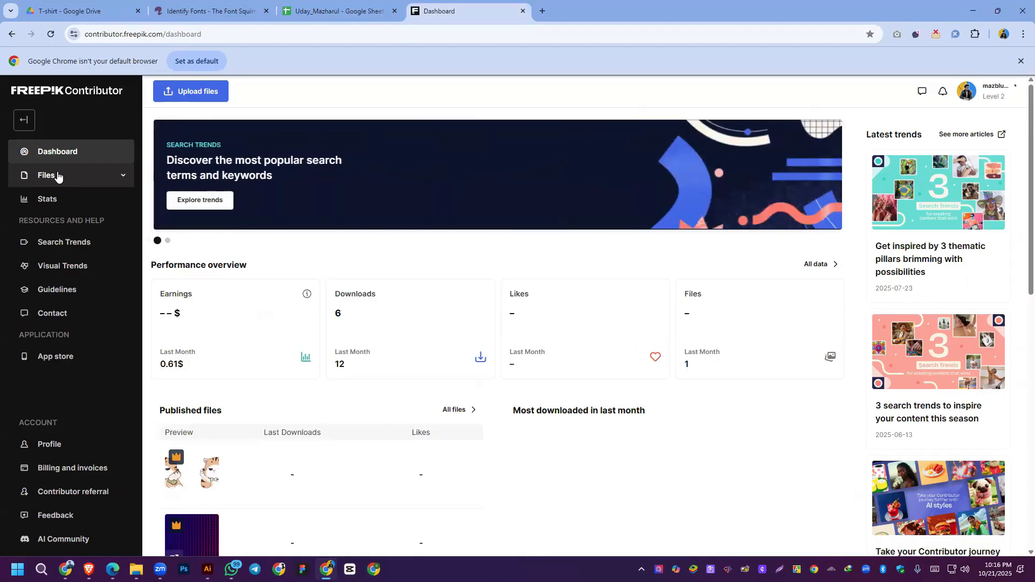
{"action": "left_click", "coordinate": [57, 175]}
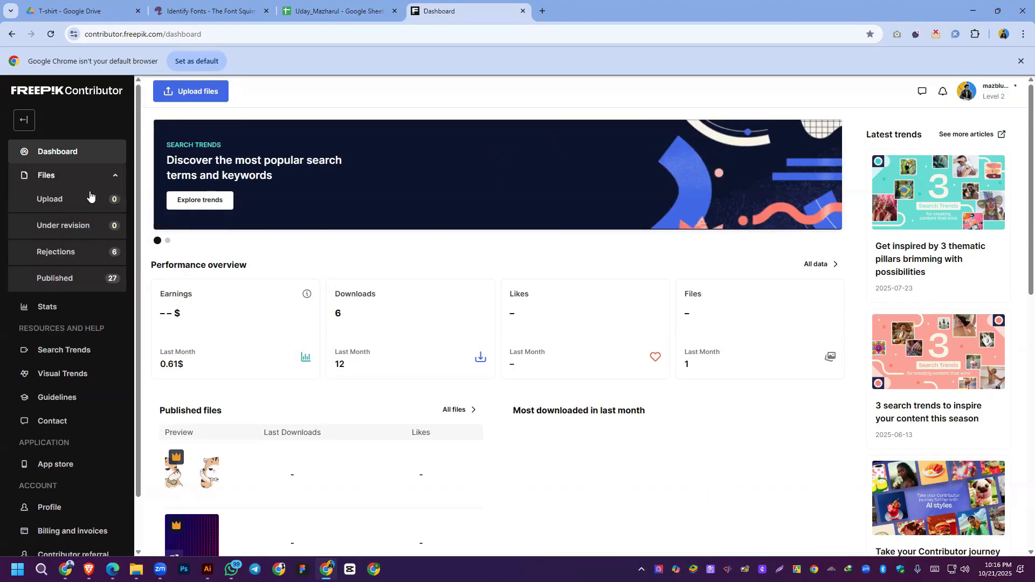
{"action": "left_click", "coordinate": [84, 279]}
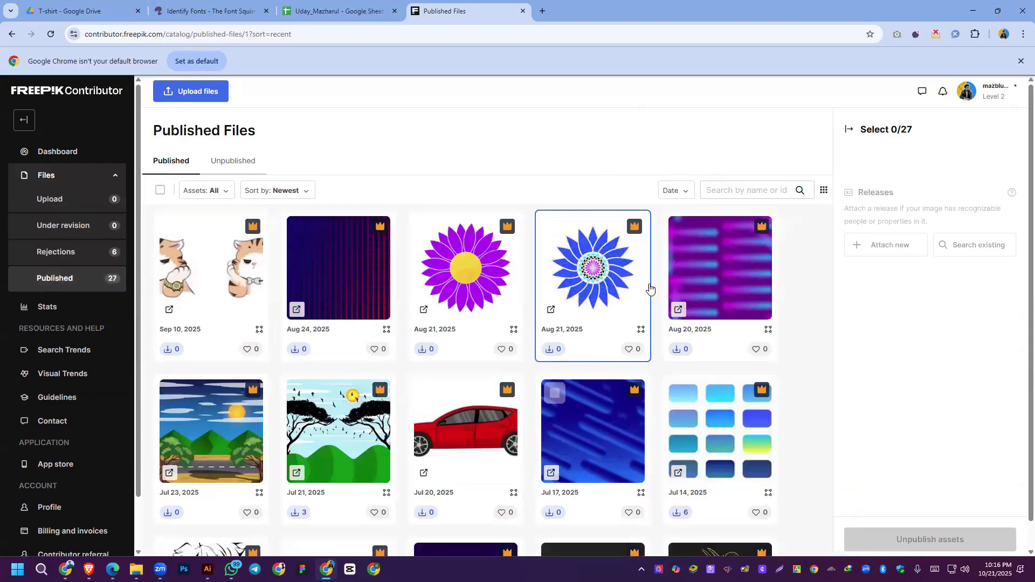
Step: Open the blue diagonal-stripe background and the blue gradient swatches from the published files in separate tabs
{"action": "scroll", "coordinate": [709, 317], "scroll_direction": "down", "scroll_amount": 1}
{"action": "scroll", "coordinate": [709, 317], "scroll_direction": "down", "scroll_amount": 3}
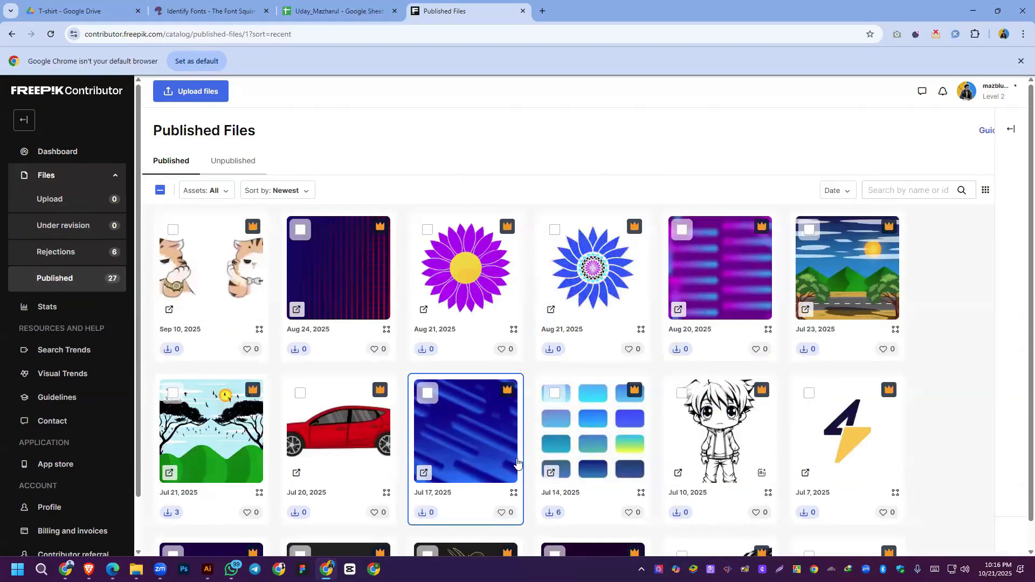
{"action": "left_click", "coordinate": [423, 473]}
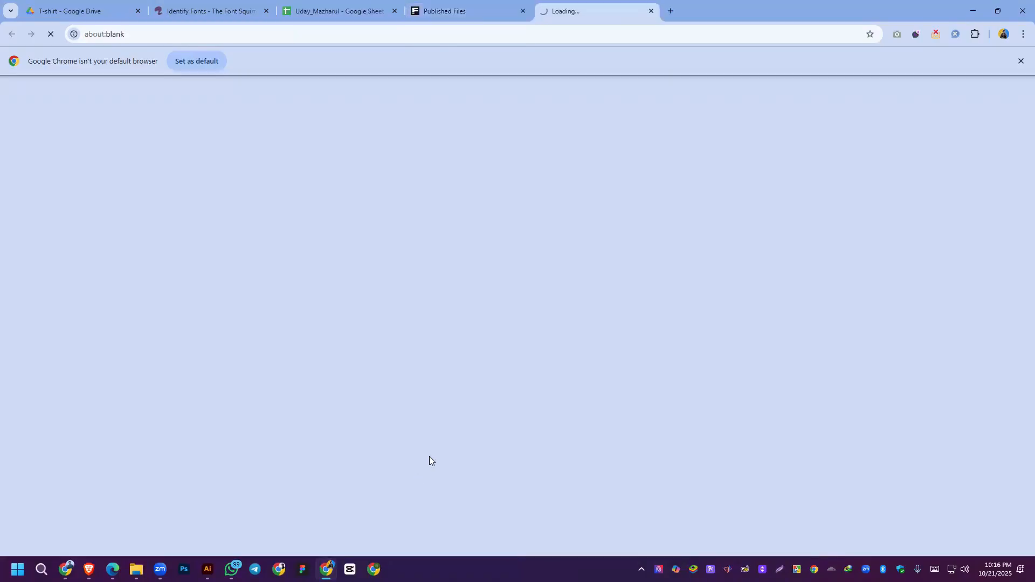
{"action": "left_click", "coordinate": [452, 4]}
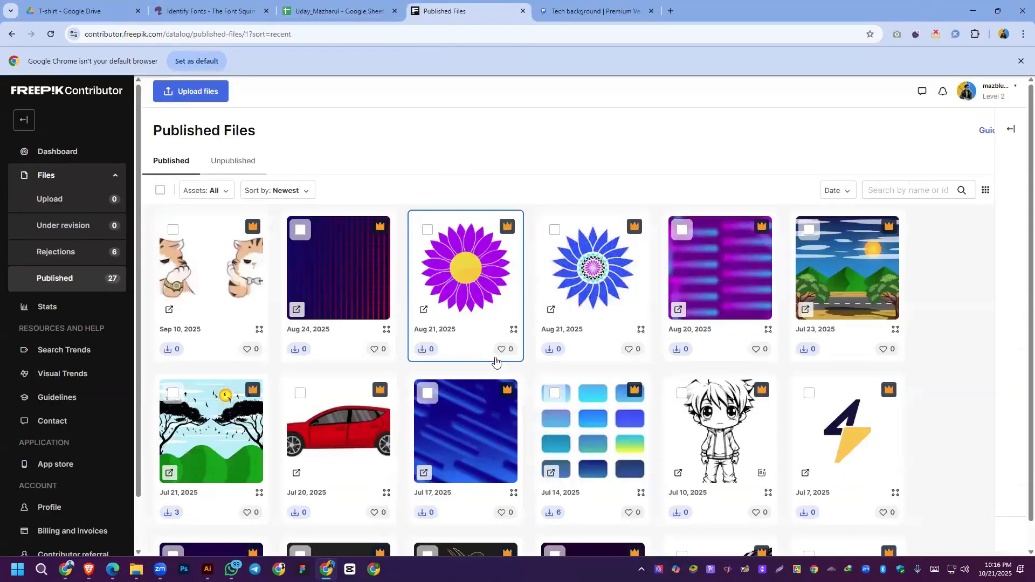
{"action": "left_click", "coordinate": [550, 473]}
{"action": "left_click", "coordinate": [497, 10]}
Step: Open the purple Aug 20 background and the red-striped Aug 24 background from the published files in separate tabs
{"action": "scroll", "coordinate": [625, 357], "scroll_direction": "down", "scroll_amount": 5}
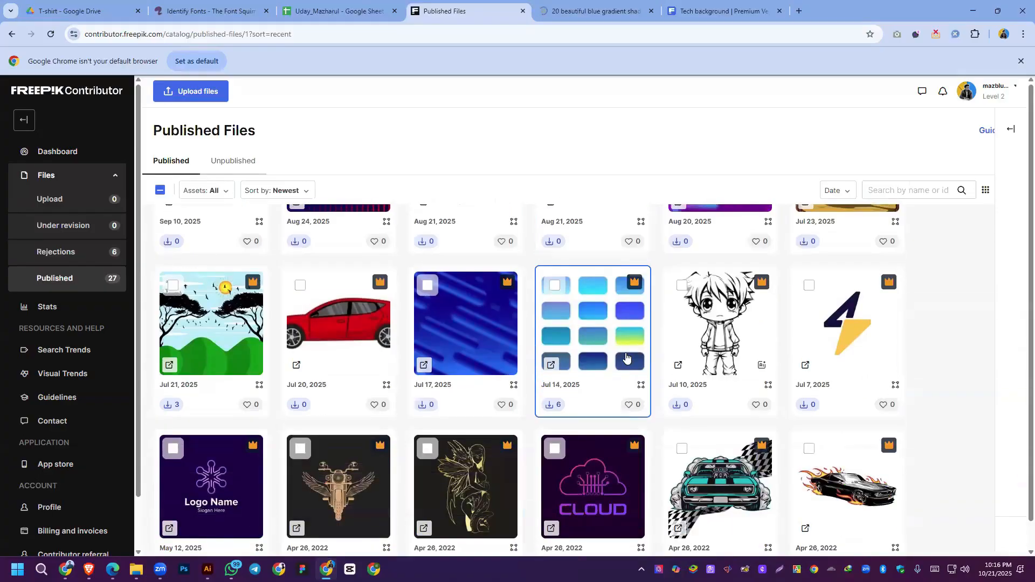
{"action": "scroll", "coordinate": [625, 351], "scroll_direction": "up", "scroll_amount": 5}
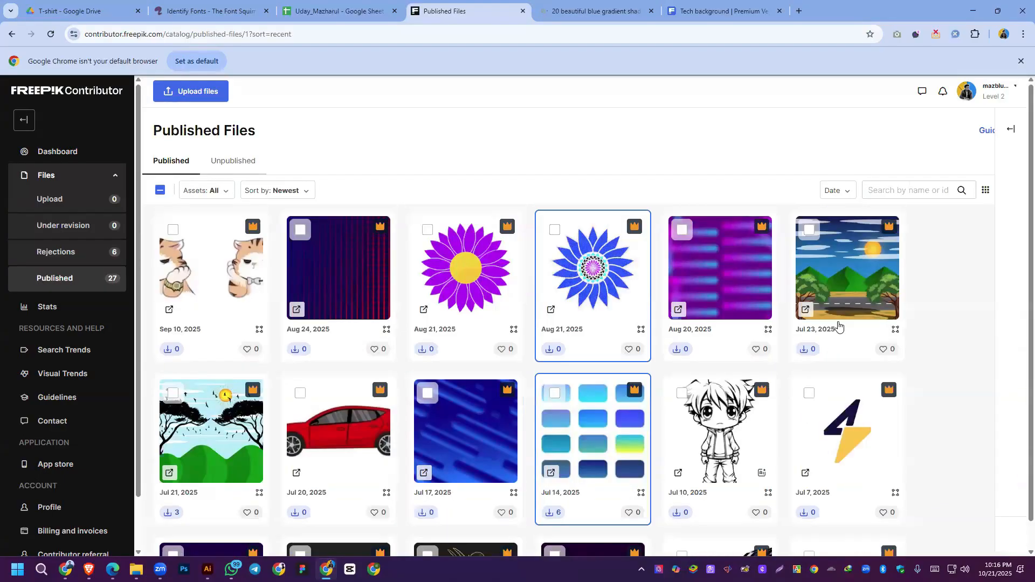
{"action": "left_click", "coordinate": [677, 315]}
{"action": "left_click", "coordinate": [410, 7]}
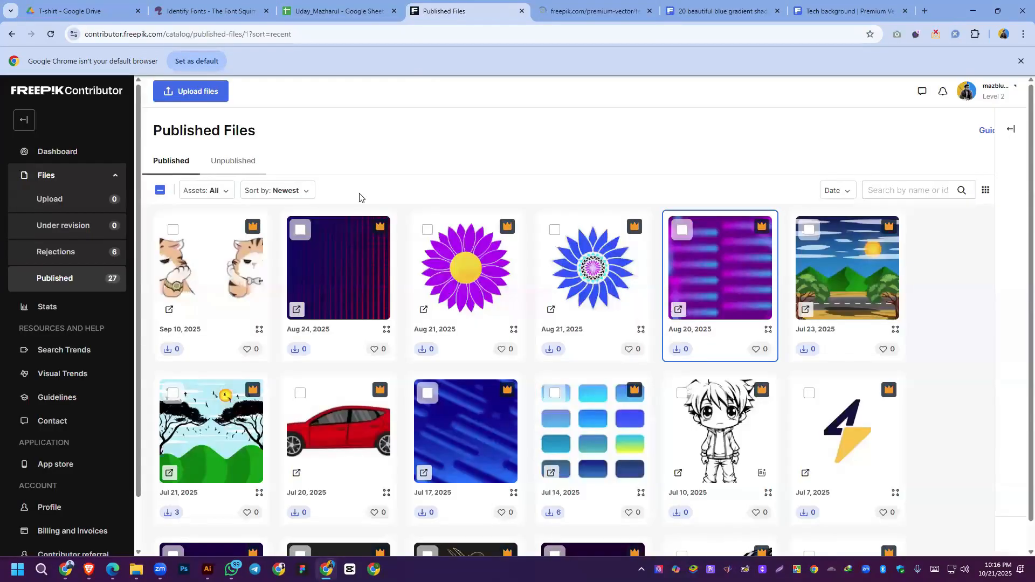
{"action": "left_click", "coordinate": [301, 310]}
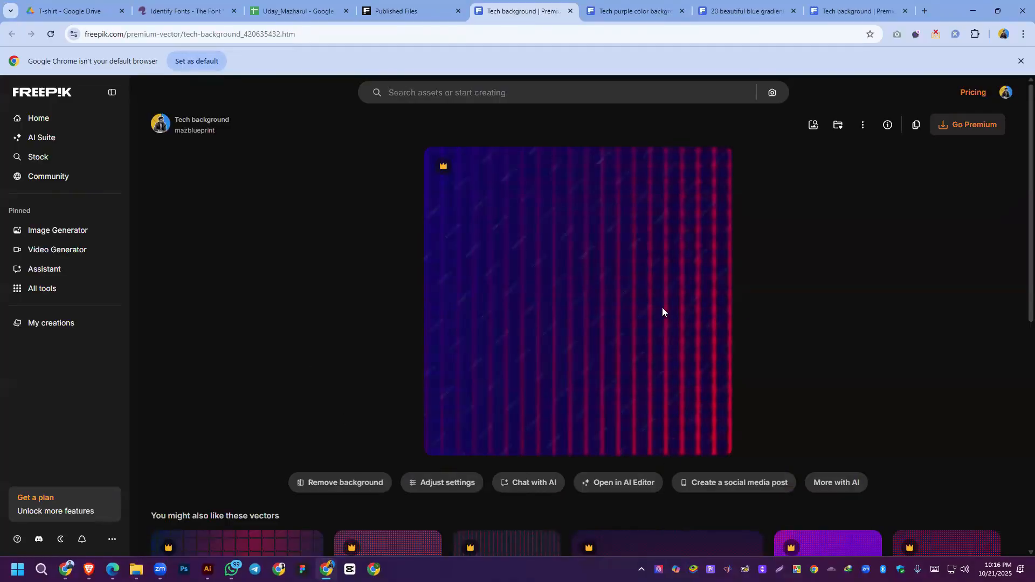
Step: Examine the purple tech background, the 20 blue gradient shades and the blue tech background on their Freepik pages
{"action": "left_click", "coordinate": [626, 8]}
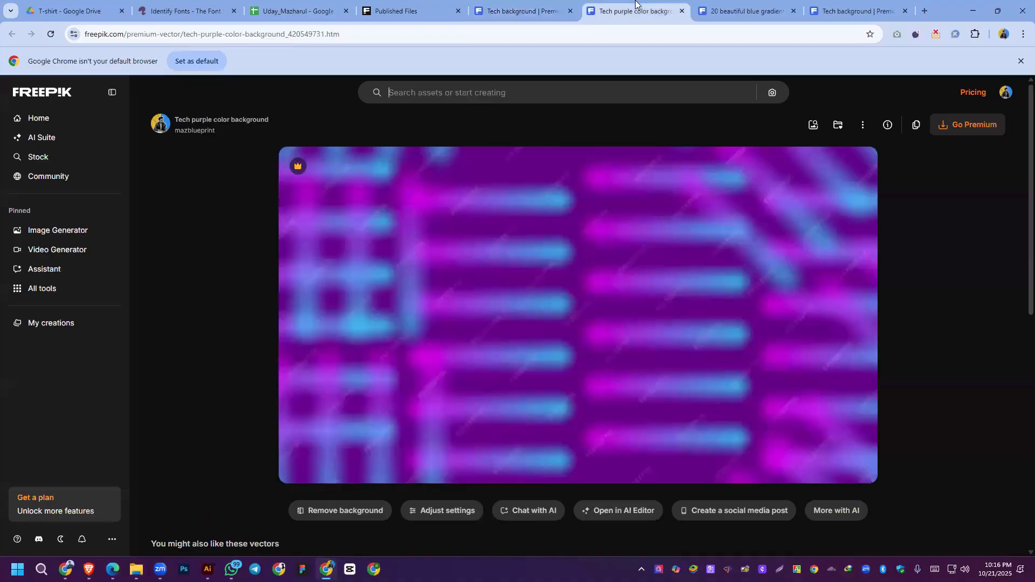
{"action": "key", "text": "ctrl+Tab"}
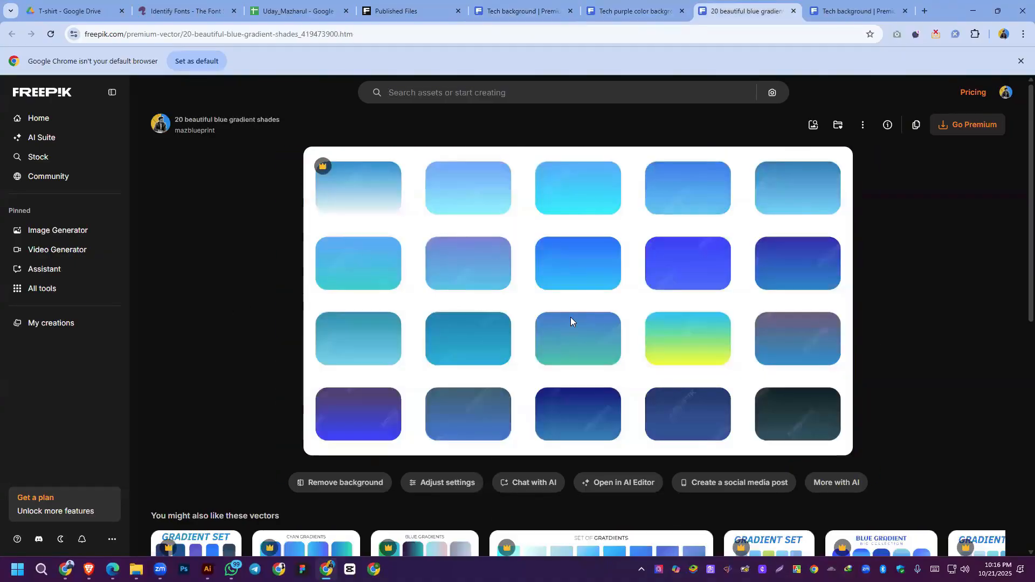
{"action": "left_click", "coordinate": [836, 4]}
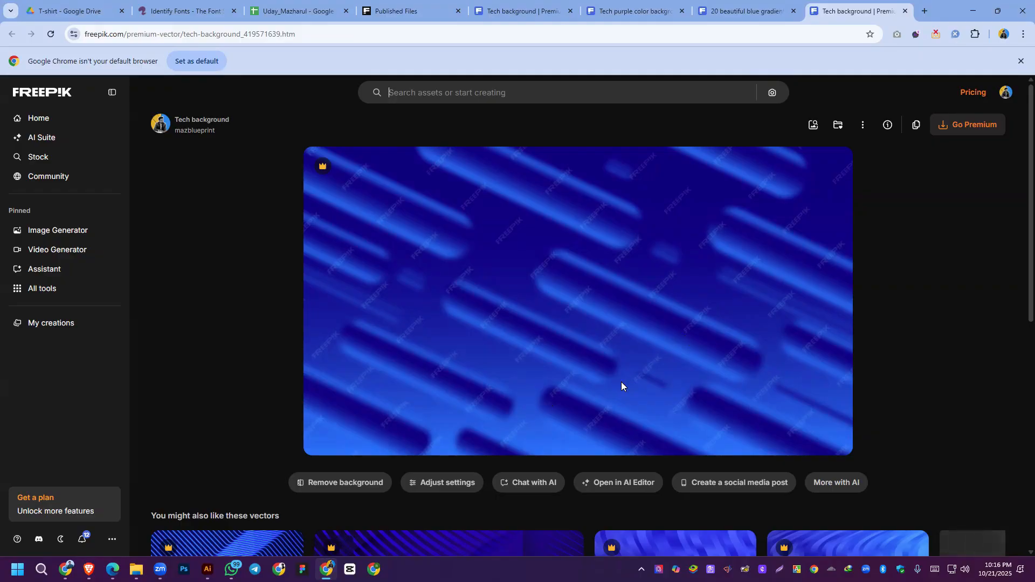
{"action": "scroll", "coordinate": [634, 361], "scroll_direction": "down", "scroll_amount": 2}
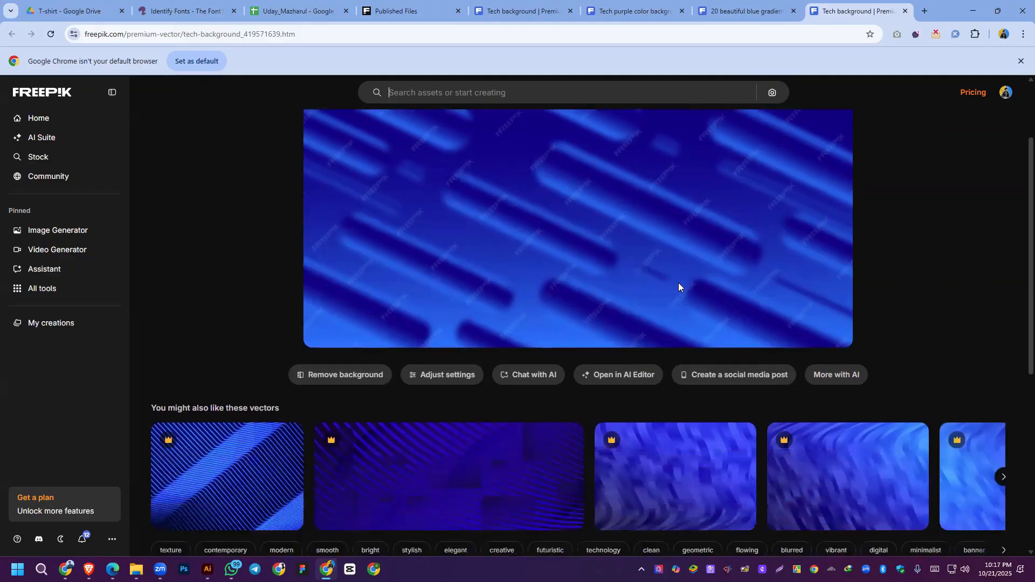
{"action": "scroll", "coordinate": [728, 372], "scroll_direction": "up", "scroll_amount": 1}
{"action": "scroll", "coordinate": [777, 457], "scroll_direction": "down", "scroll_amount": 2}
Step: Preview the suggested abstract geometric line and blue neon curved lines vectors, and return to the published files
{"action": "left_click", "coordinate": [837, 448]}
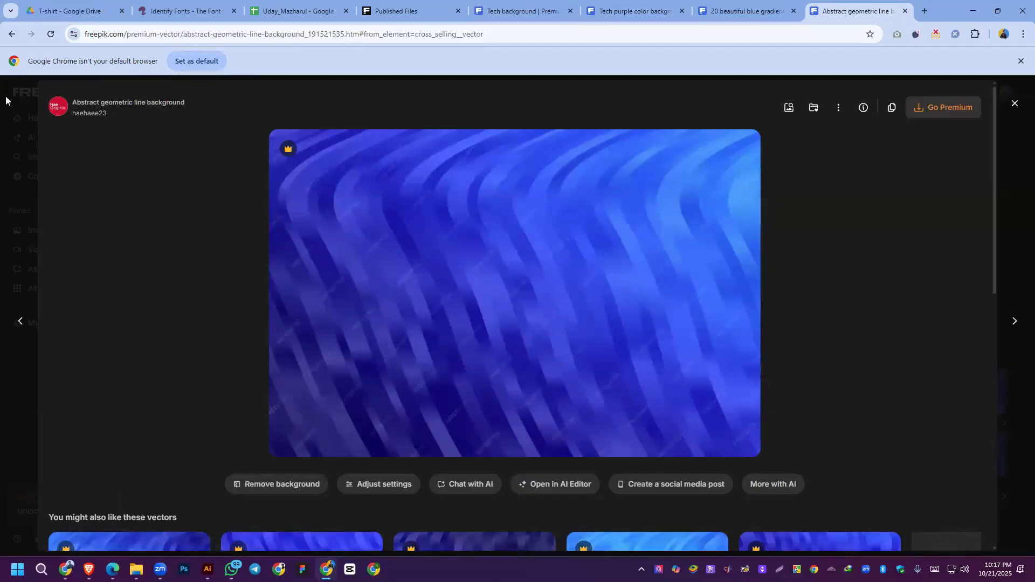
{"action": "key", "text": "Escape"}
{"action": "scroll", "coordinate": [345, 264], "scroll_direction": "down", "scroll_amount": 4}
{"action": "left_click", "coordinate": [162, 201]}
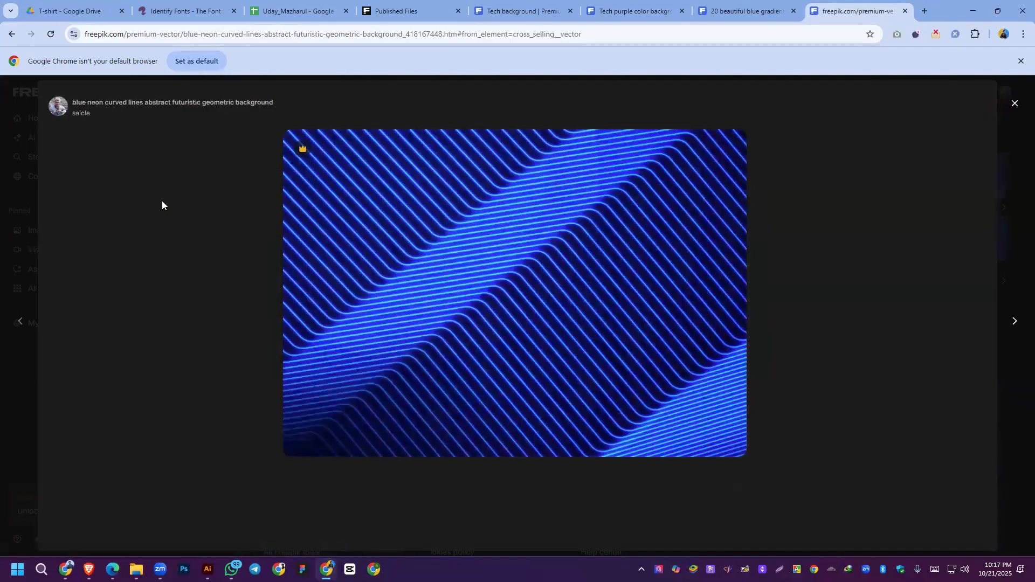
{"action": "key", "text": "Escape"}
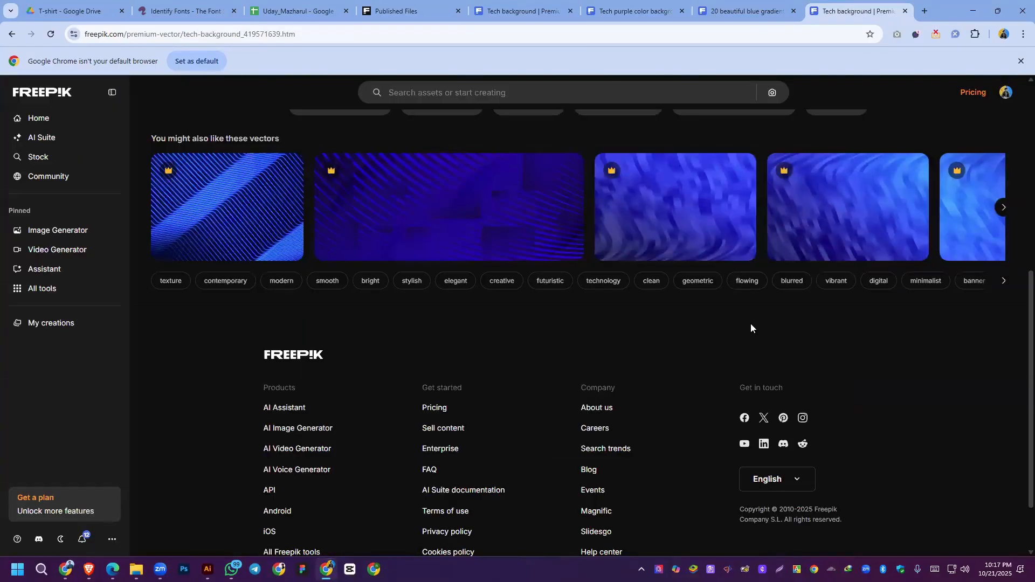
{"action": "scroll", "coordinate": [723, 338], "scroll_direction": "up", "scroll_amount": 7}
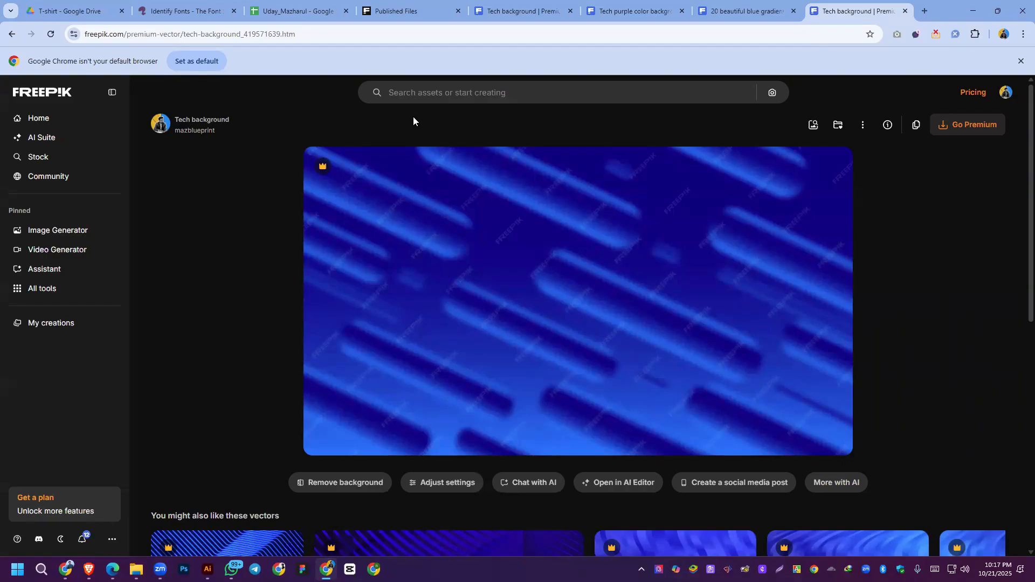
{"action": "left_click", "coordinate": [439, 5]}
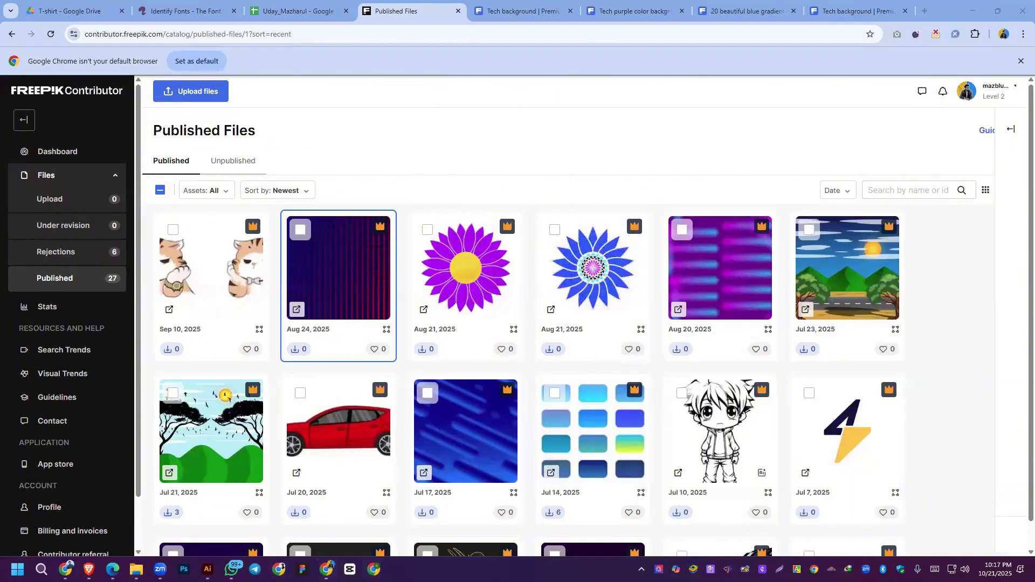
Step: Open a browser window under the Gfx Lab profile and load its Freepik Contributor uploads
{"action": "left_click", "coordinate": [373, 569]}
{"action": "left_click", "coordinate": [983, 32]}
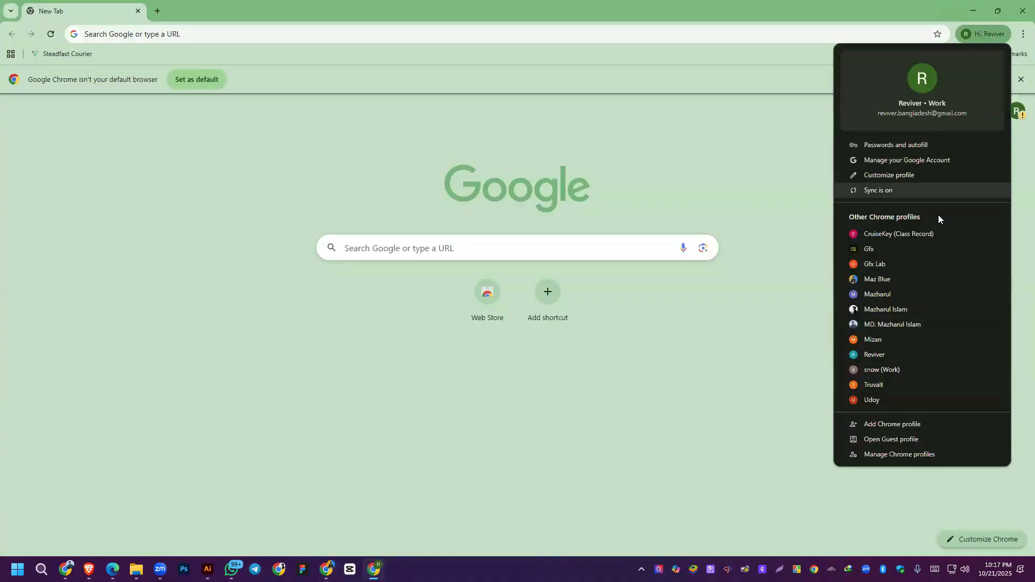
{"action": "left_click", "coordinate": [901, 267]}
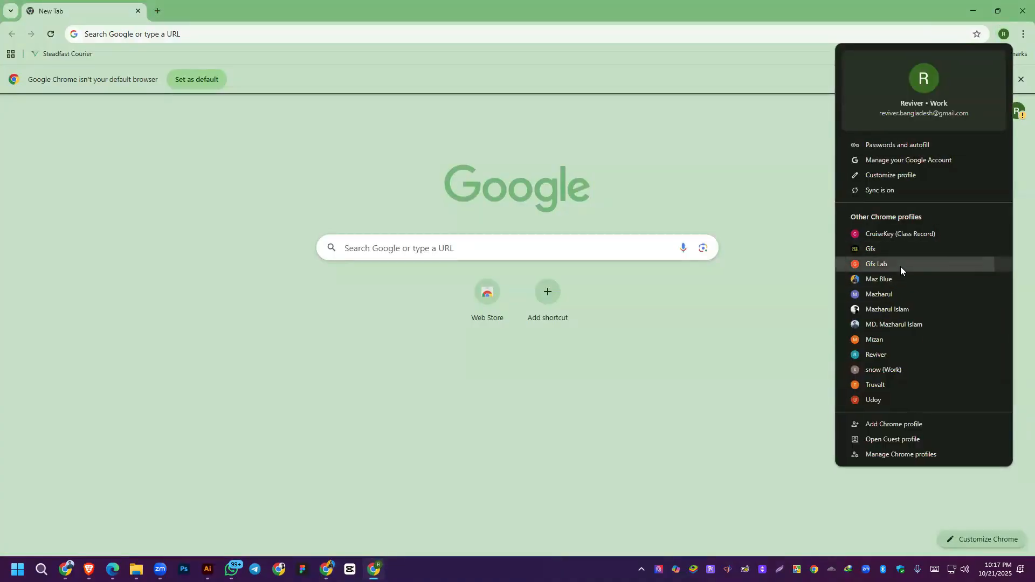
{"action": "left_click", "coordinate": [333, 287]}
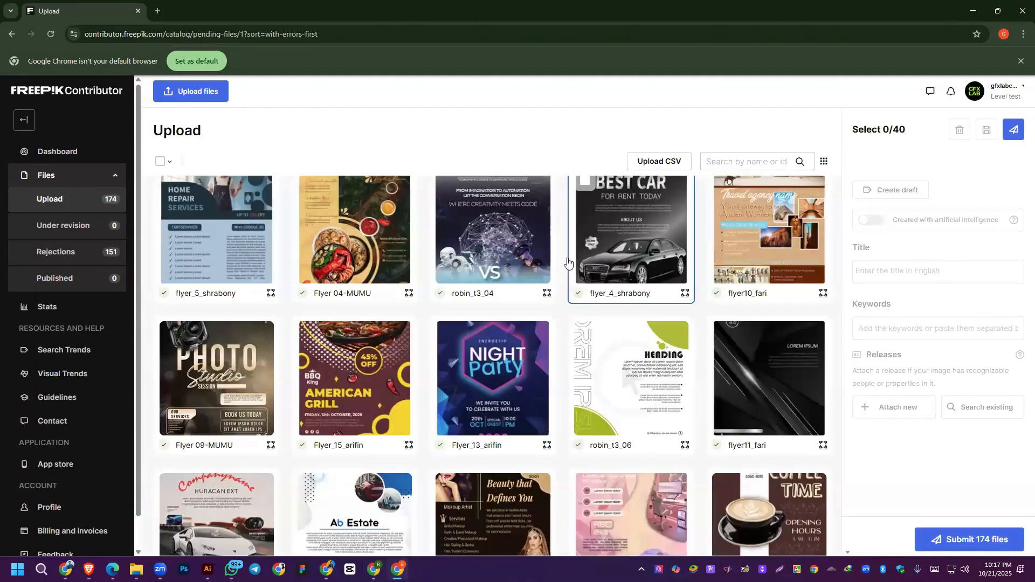
Step: Browse the pending flyer designs on the first and second pages of the uploads
{"action": "scroll", "coordinate": [568, 262], "scroll_direction": "down", "scroll_amount": 1}
{"action": "scroll", "coordinate": [568, 262], "scroll_direction": "down", "scroll_amount": 12}
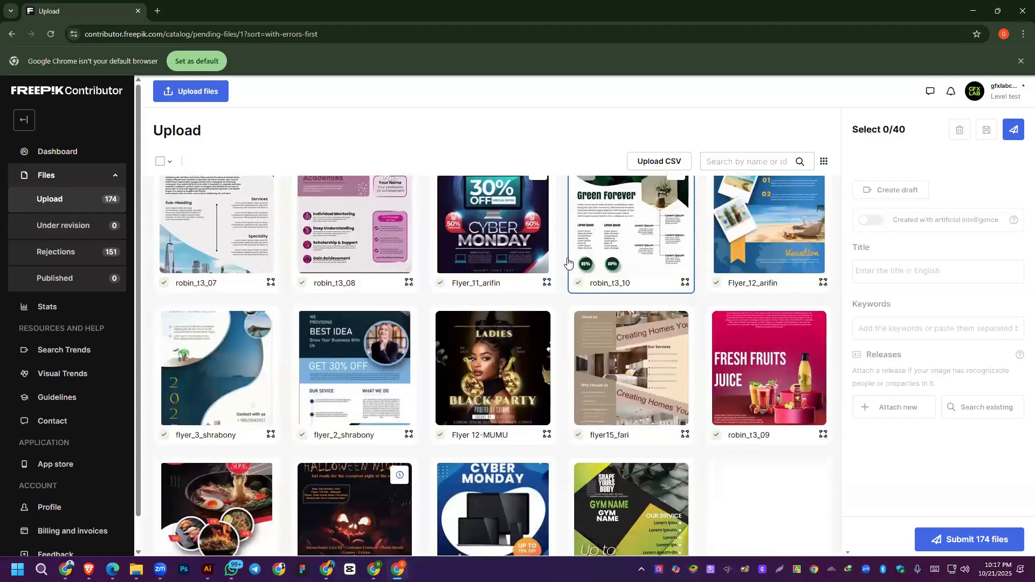
{"action": "scroll", "coordinate": [568, 263], "scroll_direction": "down", "scroll_amount": 4}
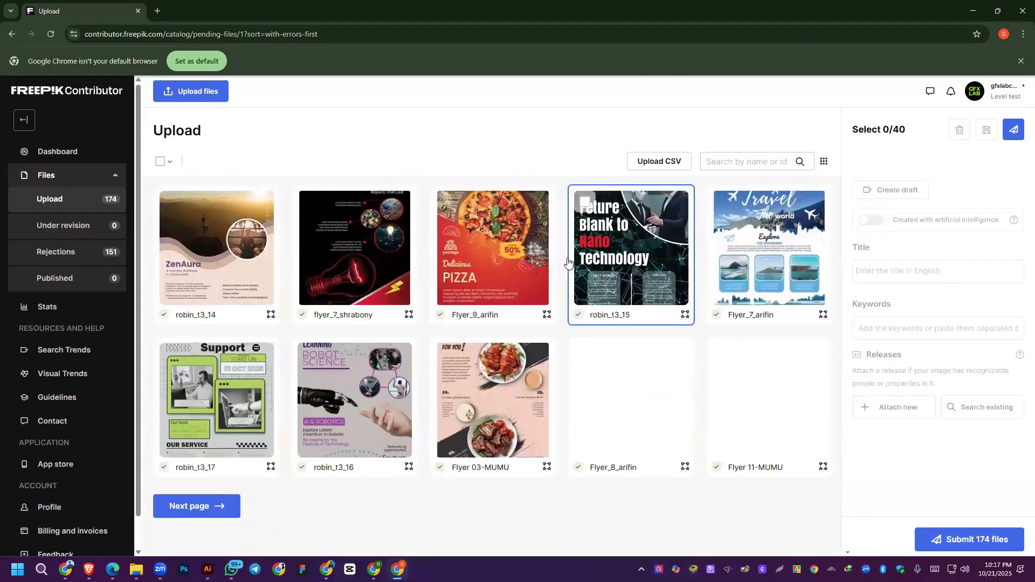
{"action": "left_click", "coordinate": [194, 506]}
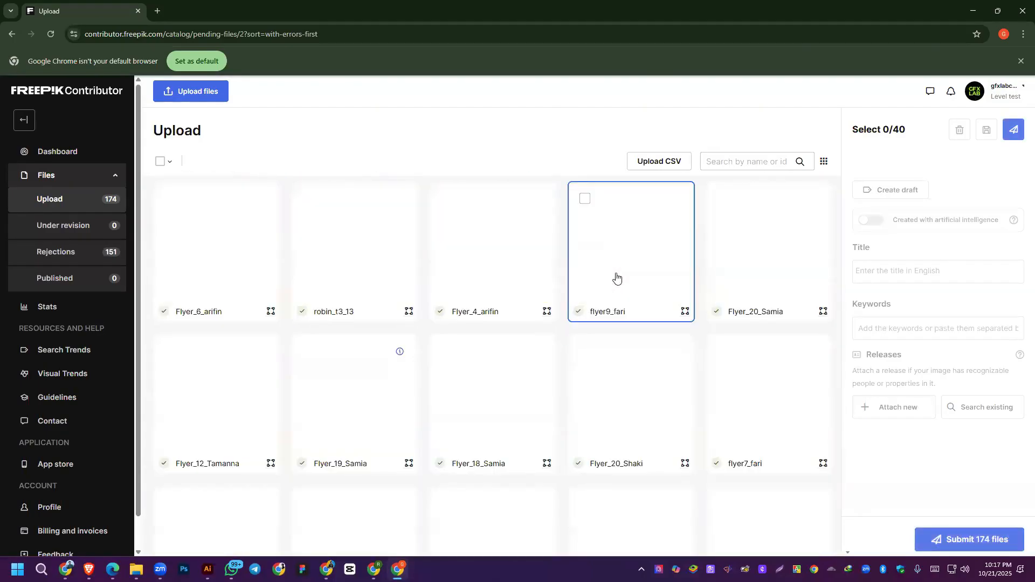
{"action": "scroll", "coordinate": [617, 275], "scroll_direction": "down", "scroll_amount": 2}
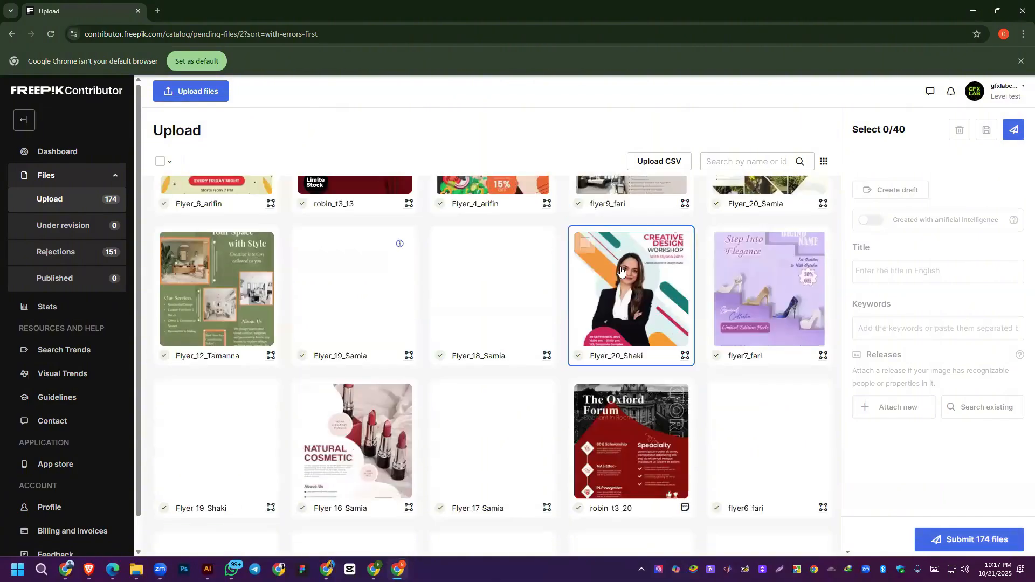
{"action": "scroll", "coordinate": [620, 271], "scroll_direction": "down", "scroll_amount": 7}
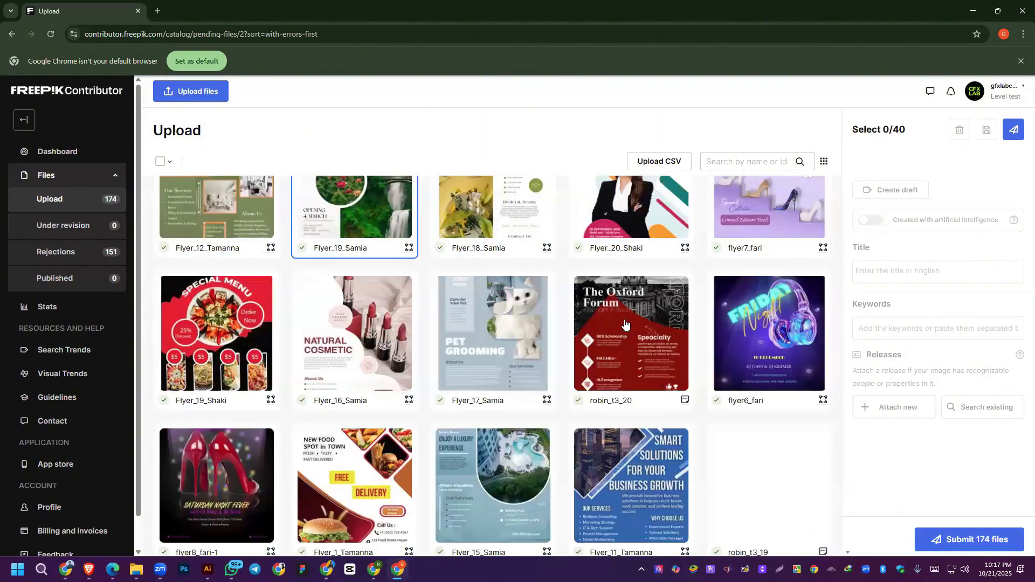
{"action": "scroll", "coordinate": [654, 329], "scroll_direction": "down", "scroll_amount": 5}
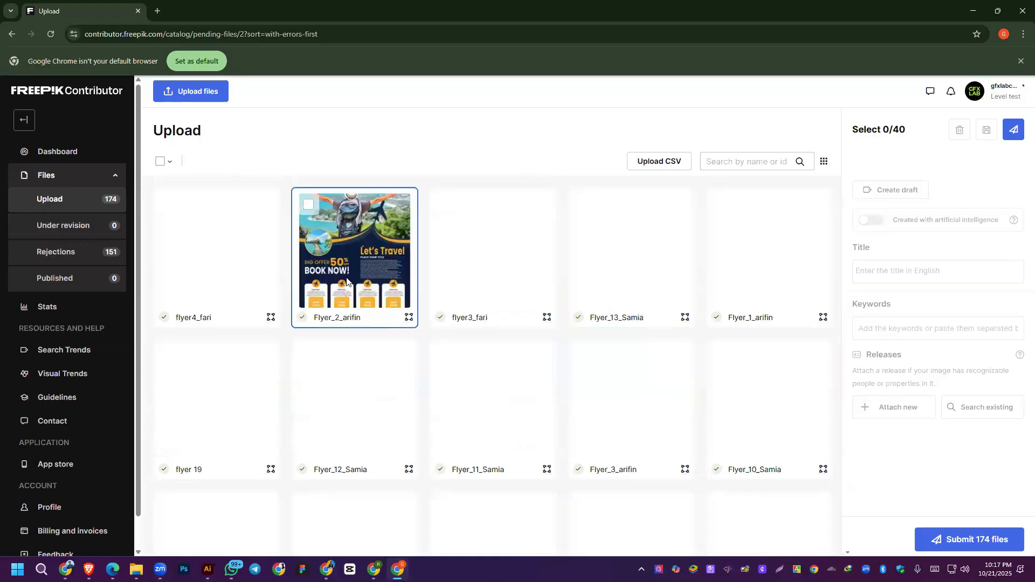
{"action": "scroll", "coordinate": [451, 295], "scroll_direction": "up", "scroll_amount": 14}
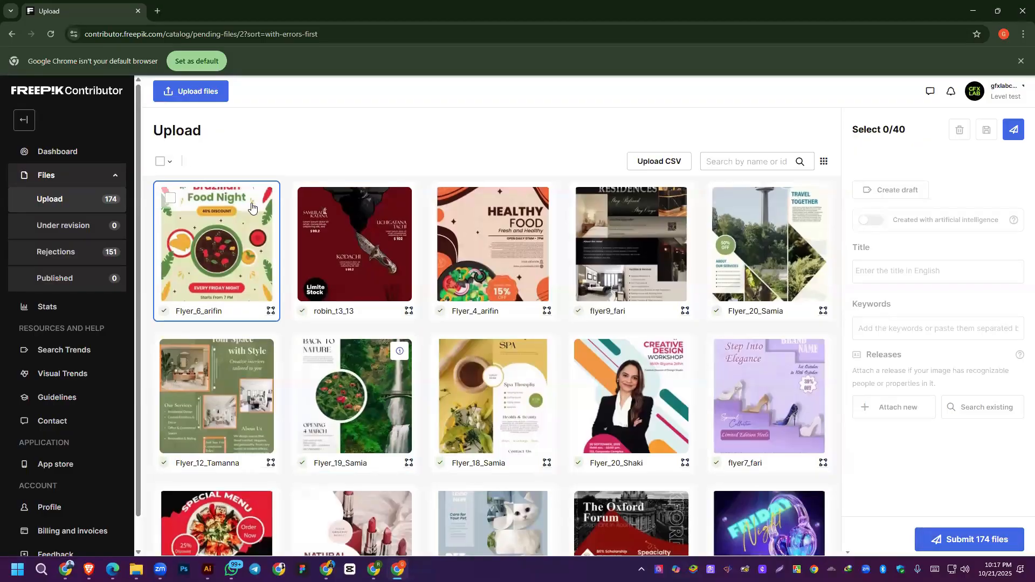
{"action": "scroll", "coordinate": [270, 240], "scroll_direction": "down", "scroll_amount": 15}
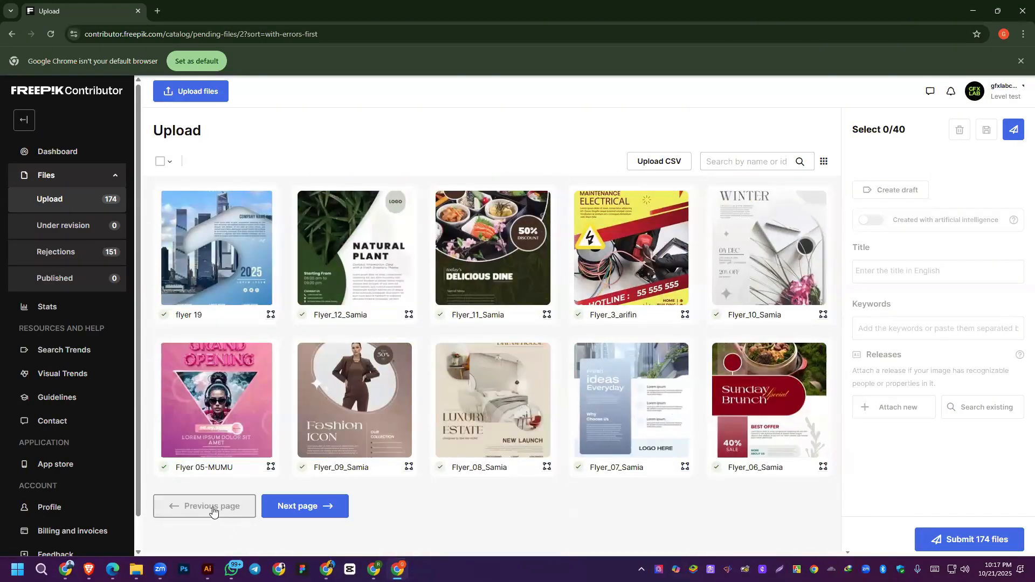
Step: Return to the first page of pending uploads after reviewing more flyers on the second page
{"action": "left_click", "coordinate": [213, 507]}
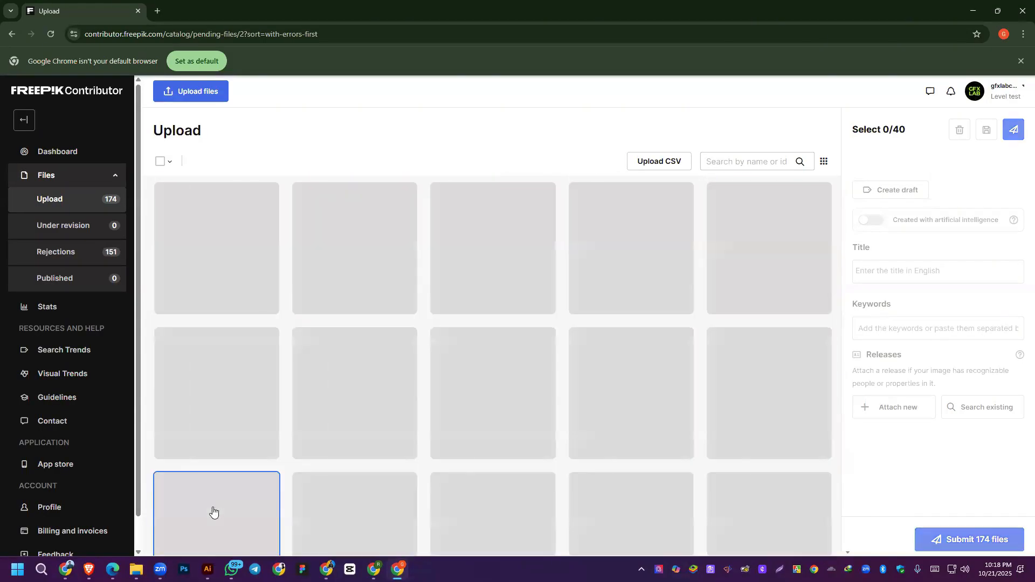
{"action": "key", "text": "alt+Left"}
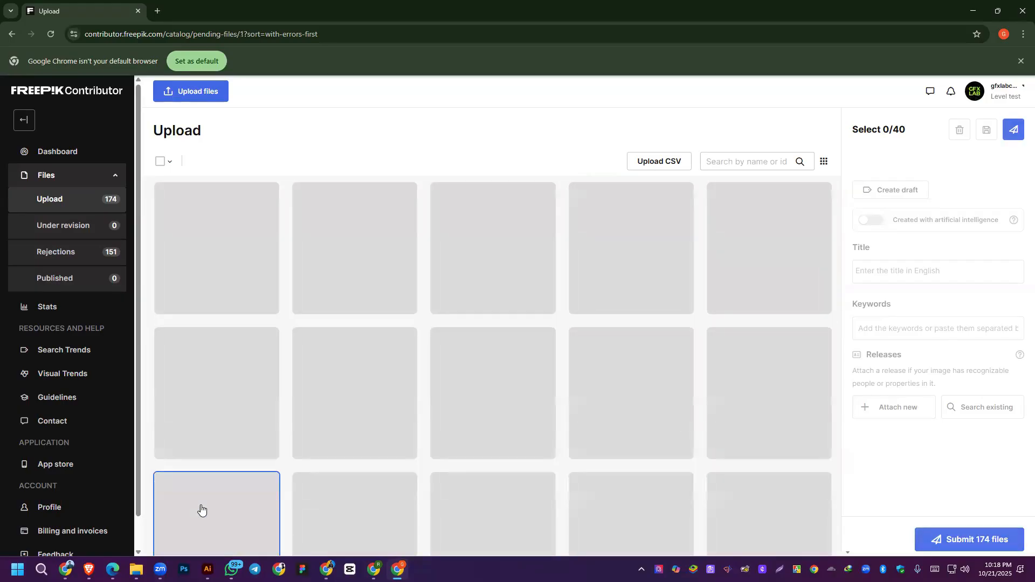
{"action": "key", "text": "alt+Left"}
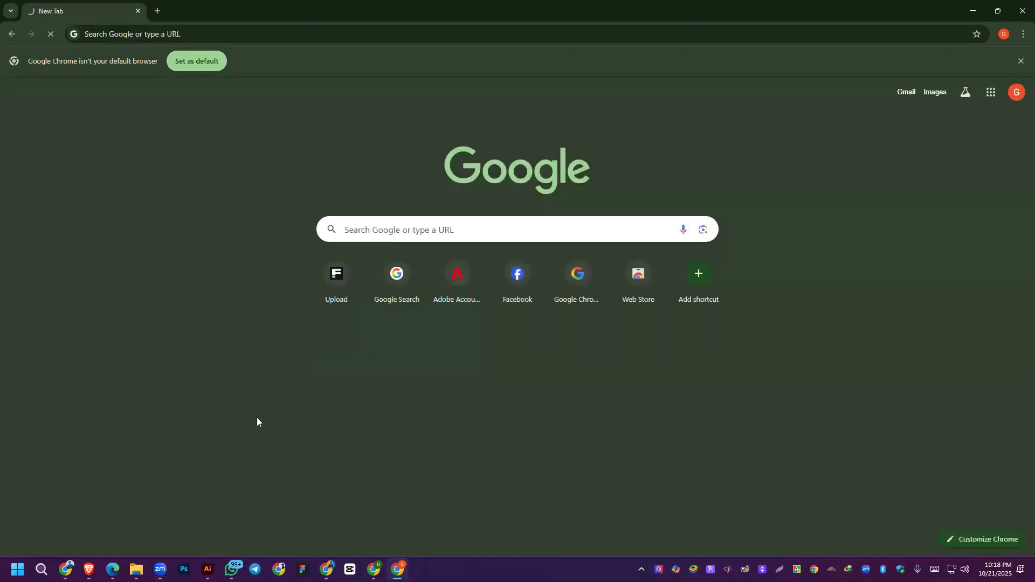
{"action": "key", "text": "alt+Right"}
{"action": "scroll", "coordinate": [330, 318], "scroll_direction": "down", "scroll_amount": 10}
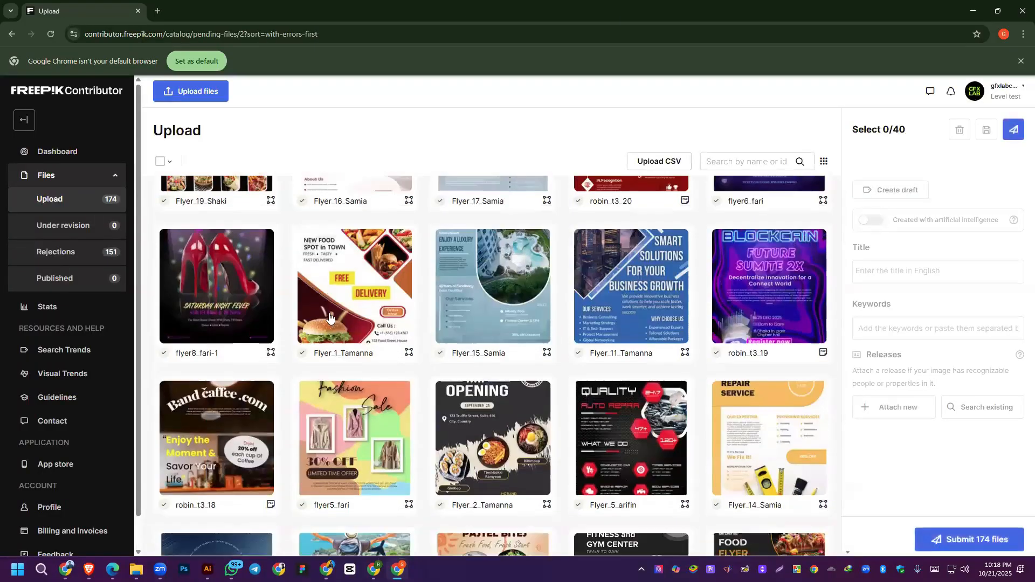
{"action": "scroll", "coordinate": [330, 317], "scroll_direction": "down", "scroll_amount": 4}
{"action": "left_click", "coordinate": [225, 504]}
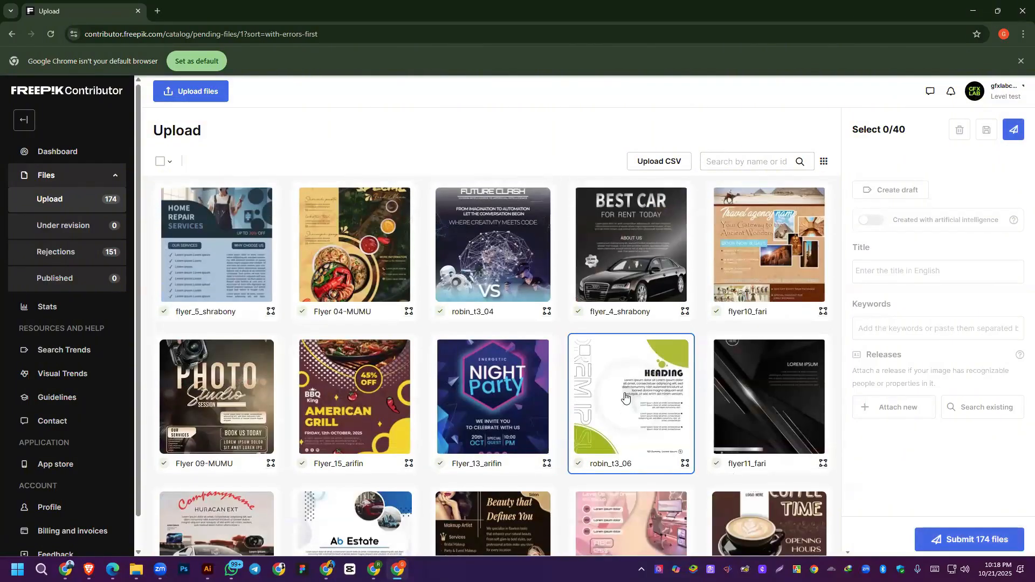
{"action": "left_click", "coordinate": [169, 162]}
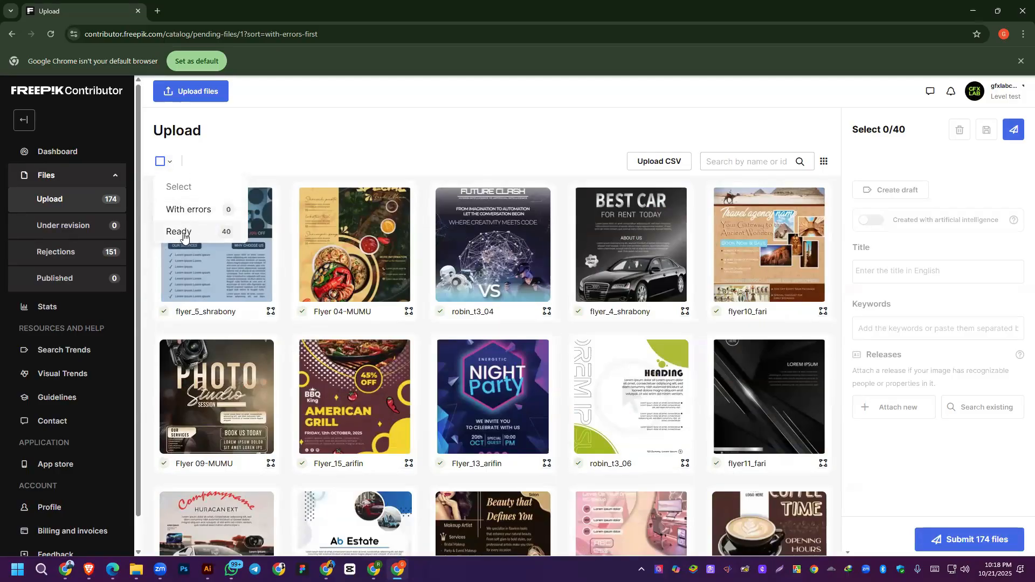
{"action": "left_click", "coordinate": [158, 161]}
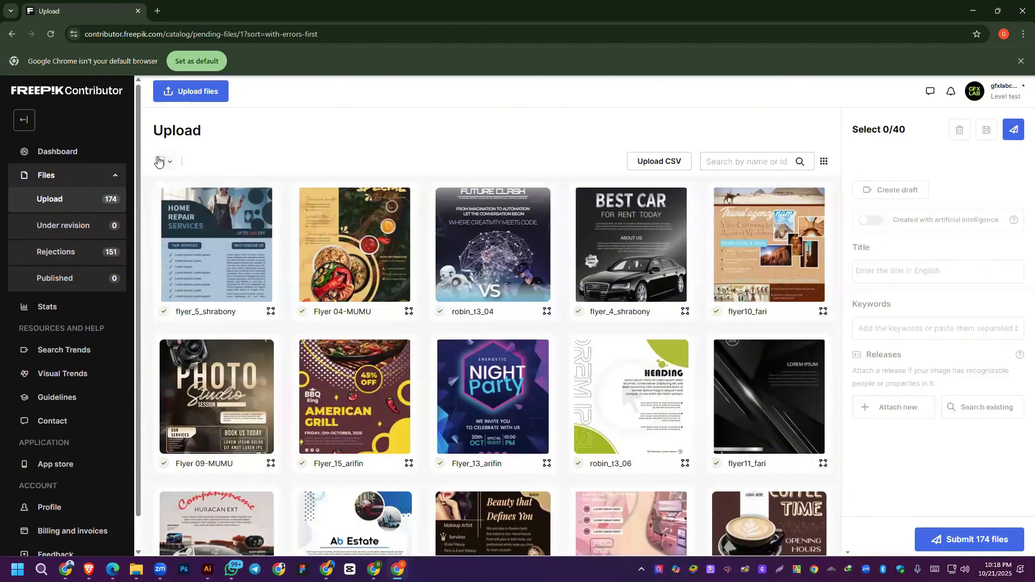
{"action": "left_click", "coordinate": [158, 162]}
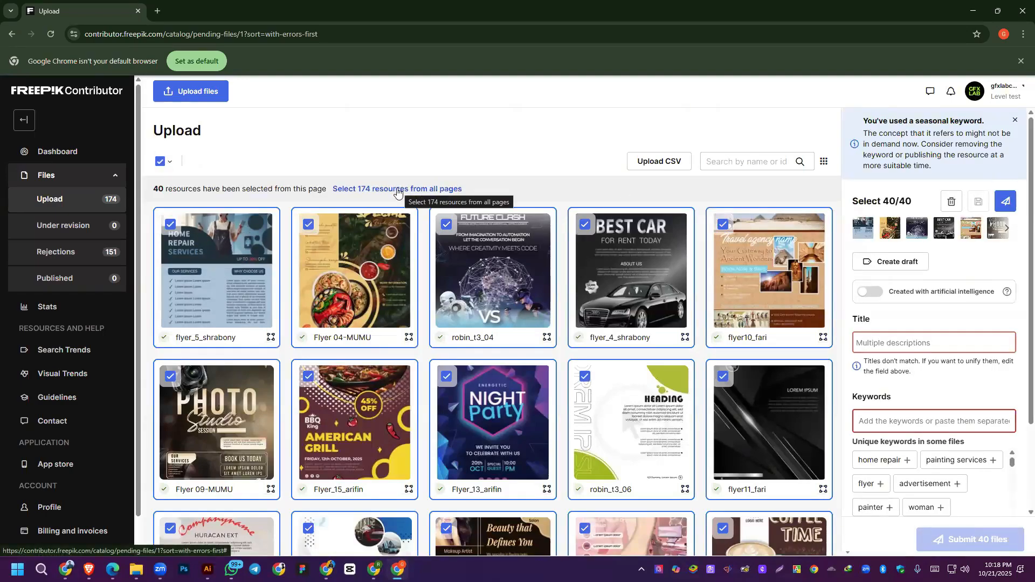
{"action": "left_click", "coordinate": [398, 190]}
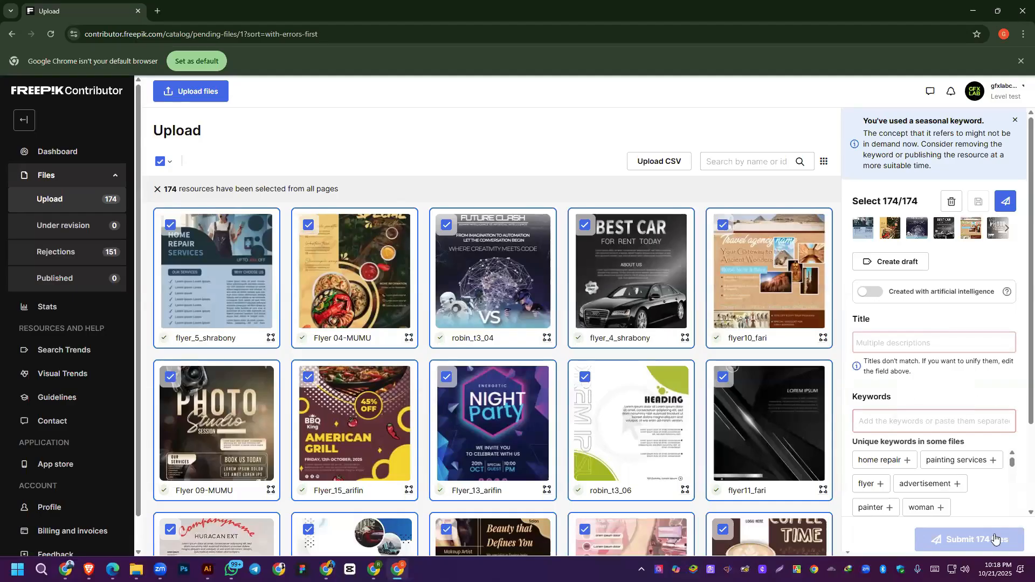
{"action": "left_click", "coordinate": [161, 163]}
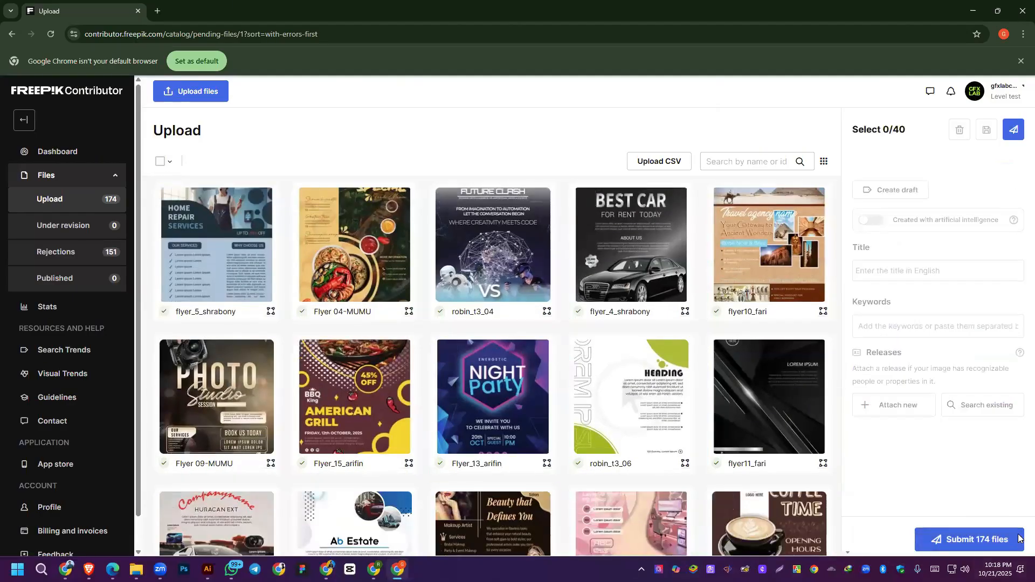
Step: Submit all 174 pending files for review and look through them in the Under revision section
{"action": "left_click", "coordinate": [959, 541]}
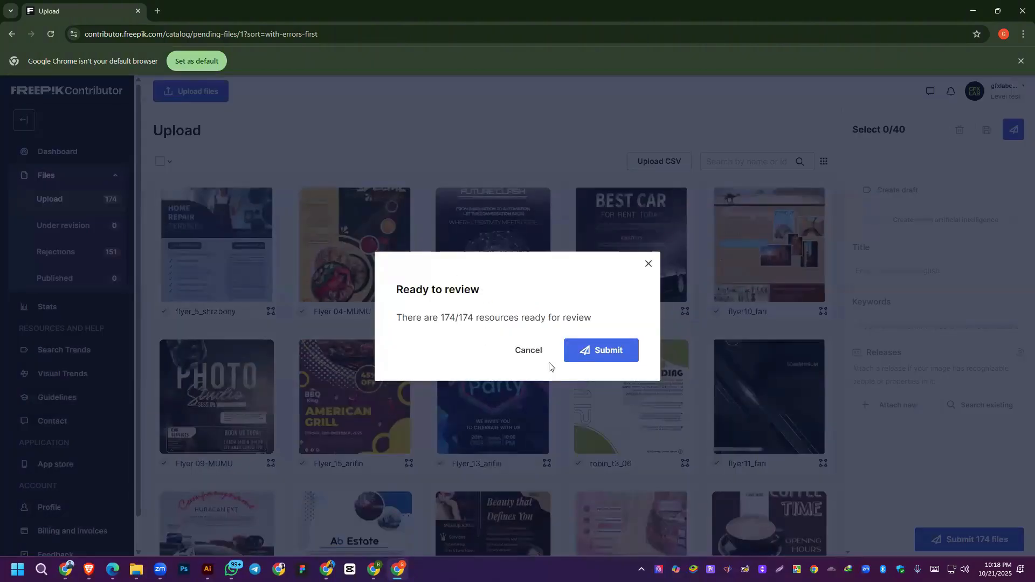
{"action": "left_click", "coordinate": [607, 353]}
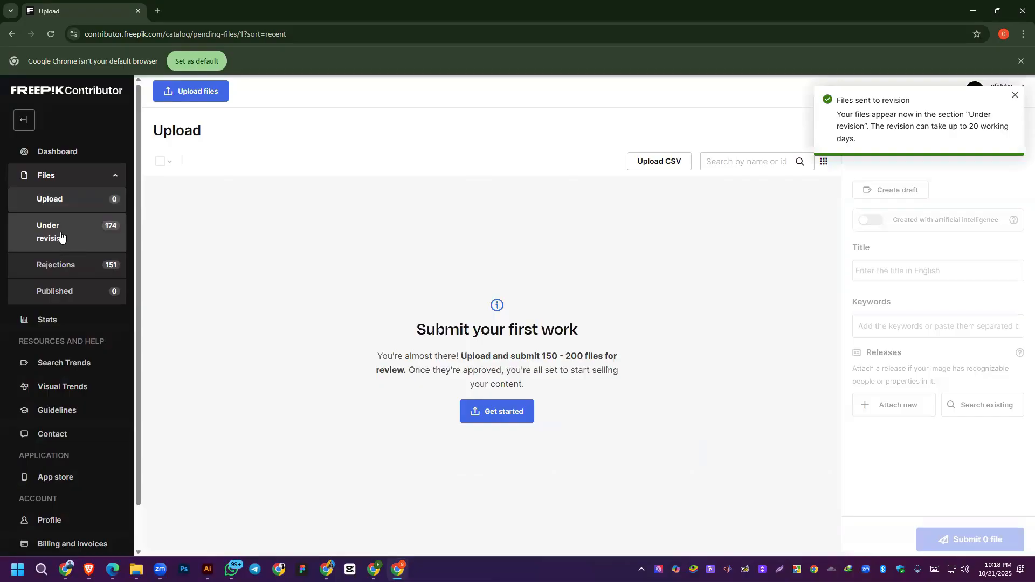
{"action": "left_click", "coordinate": [61, 236]}
{"action": "scroll", "coordinate": [520, 269], "scroll_direction": "down", "scroll_amount": 1}
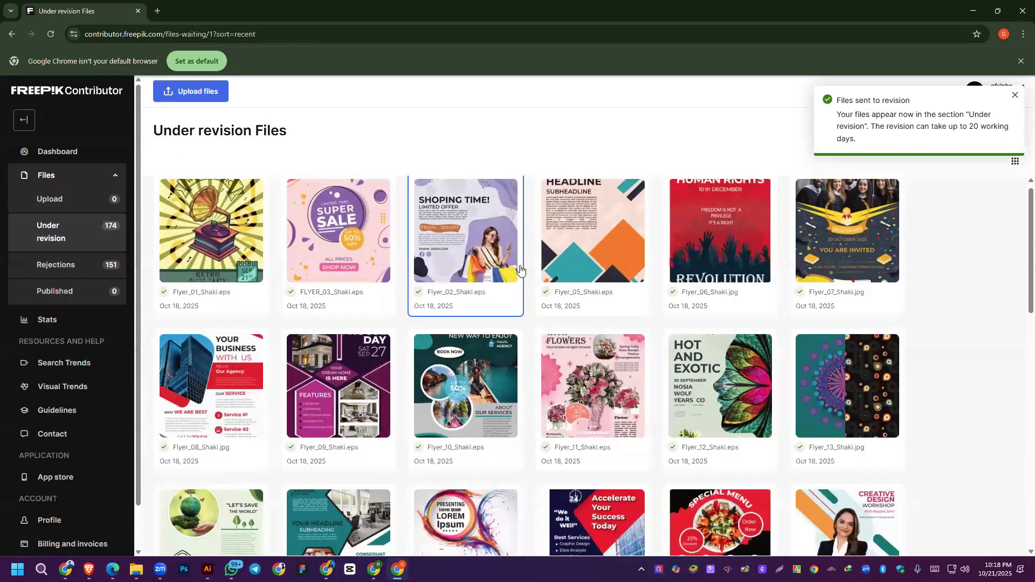
{"action": "scroll", "coordinate": [520, 270], "scroll_direction": "down", "scroll_amount": 15}
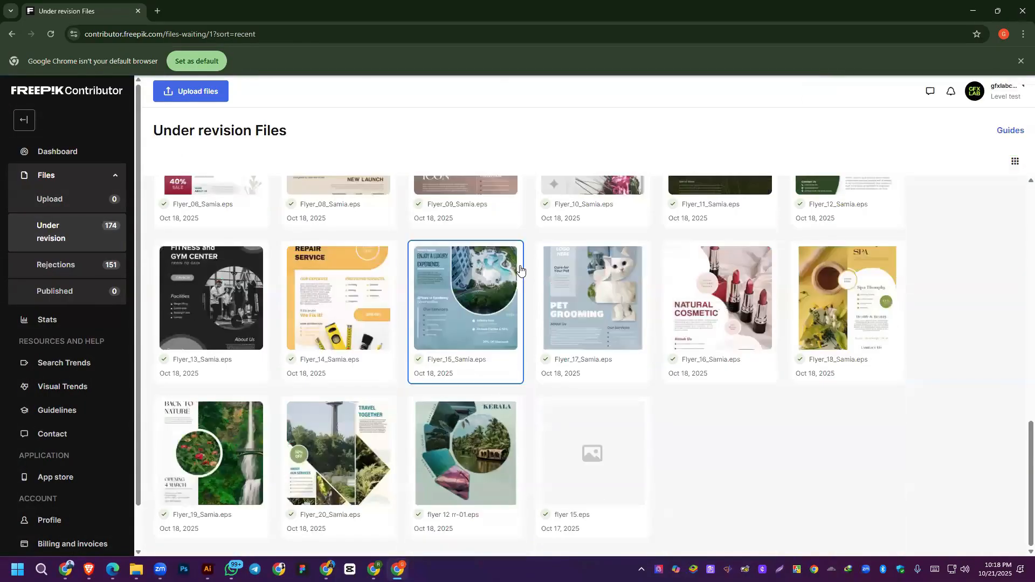
{"action": "scroll", "coordinate": [521, 270], "scroll_direction": "up", "scroll_amount": 15}
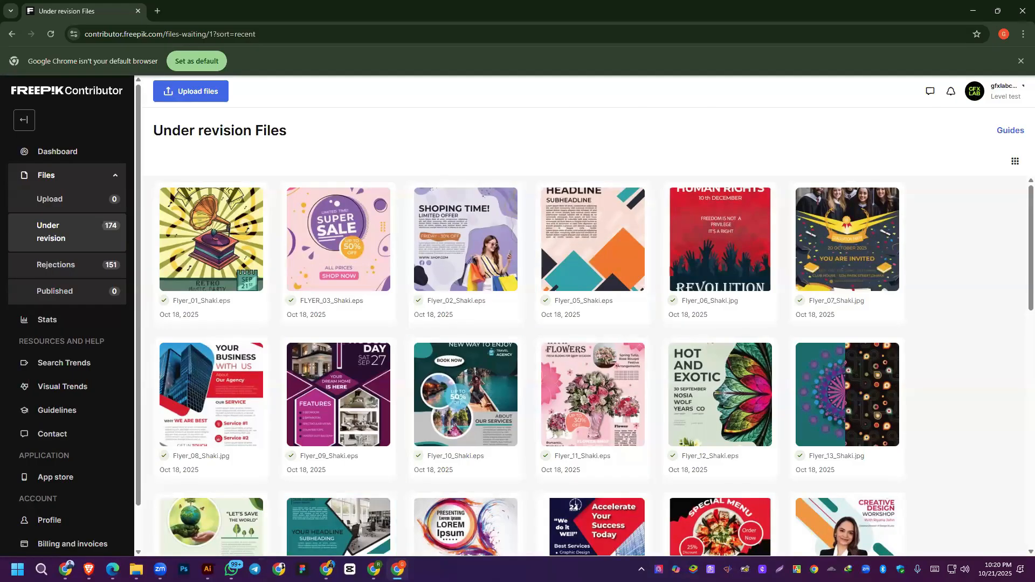
Step: Switch to the course outline PDF in Edge and examine Class 17 on business card design and the classes that follow
{"action": "left_click", "coordinate": [112, 570]}
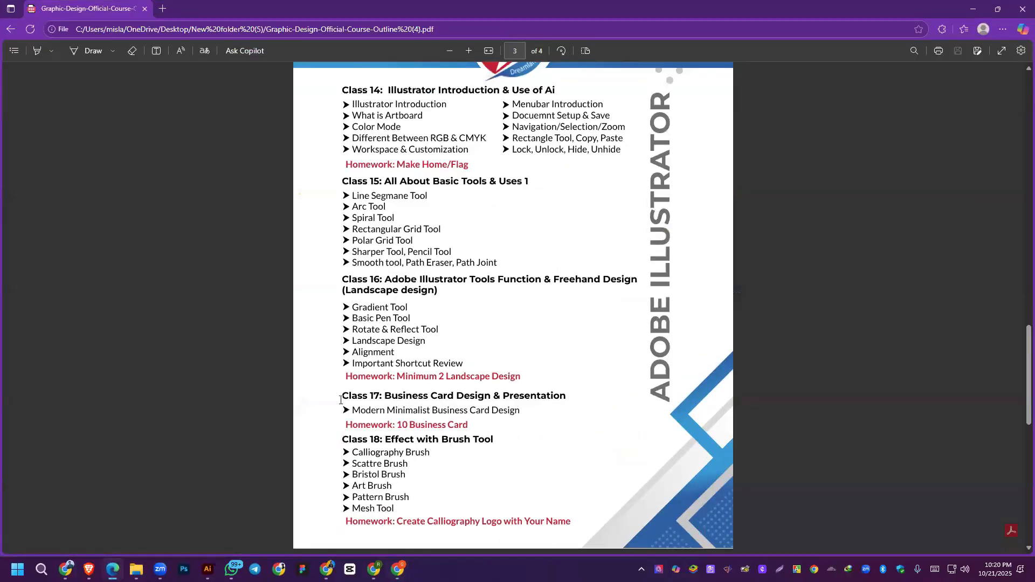
{"action": "left_click_drag", "start_coordinate": [341, 400], "coordinate": [517, 415]}
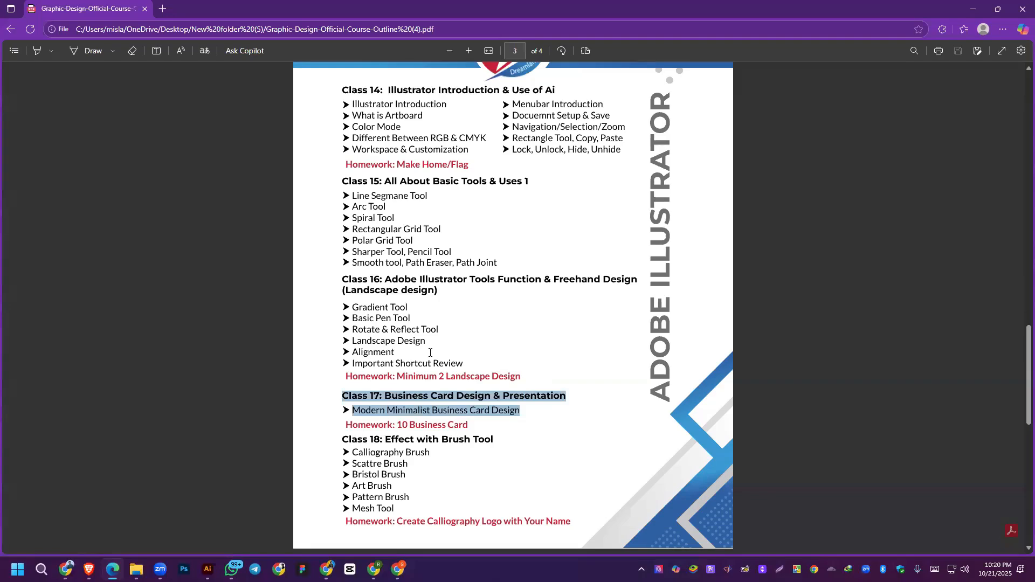
{"action": "scroll", "coordinate": [408, 329], "scroll_direction": "down", "scroll_amount": 10}
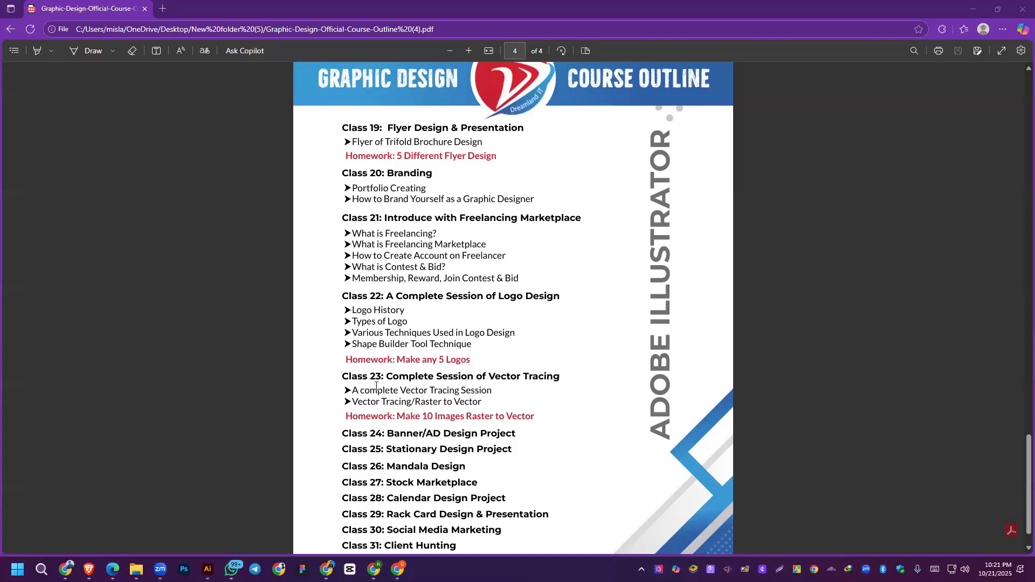
{"action": "scroll", "coordinate": [377, 386], "scroll_direction": "up", "scroll_amount": 2}
{"action": "left_click", "coordinate": [550, 423]}
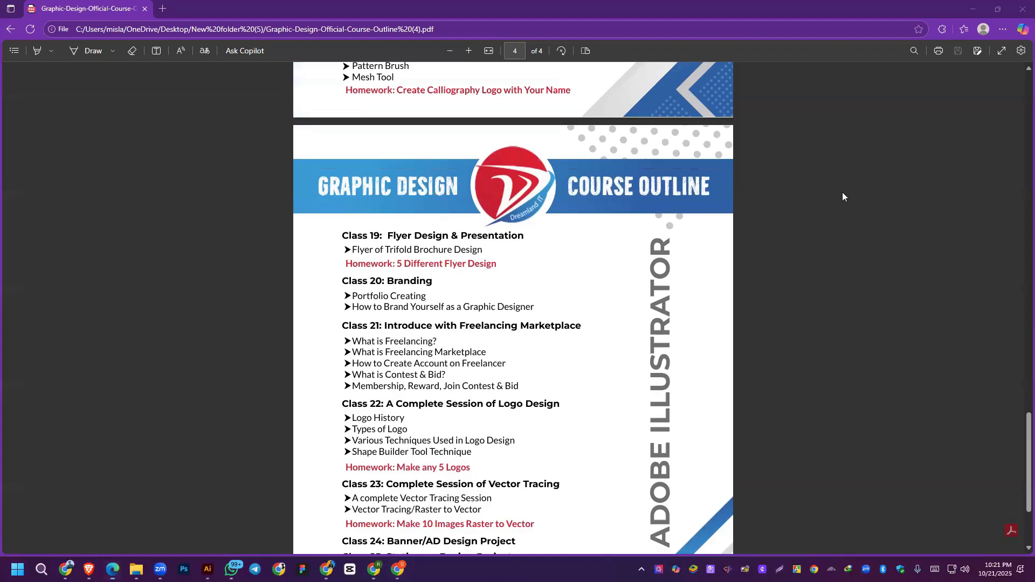
{"action": "scroll", "coordinate": [401, 296], "scroll_direction": "up", "scroll_amount": 7}
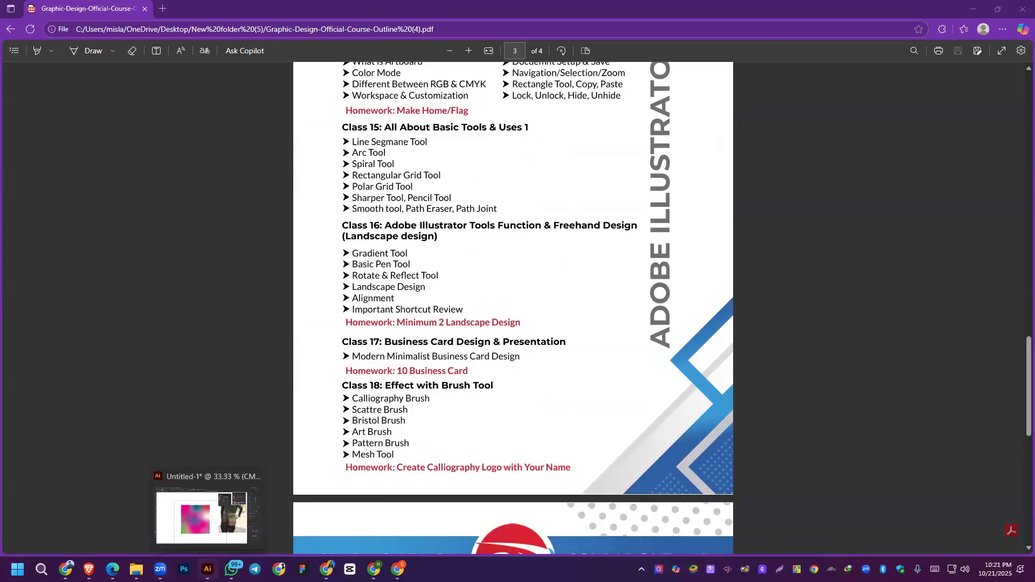
Step: Switch back to Illustrator and delete the waist bag photo beside the gradient square
{"action": "left_click", "coordinate": [208, 571]}
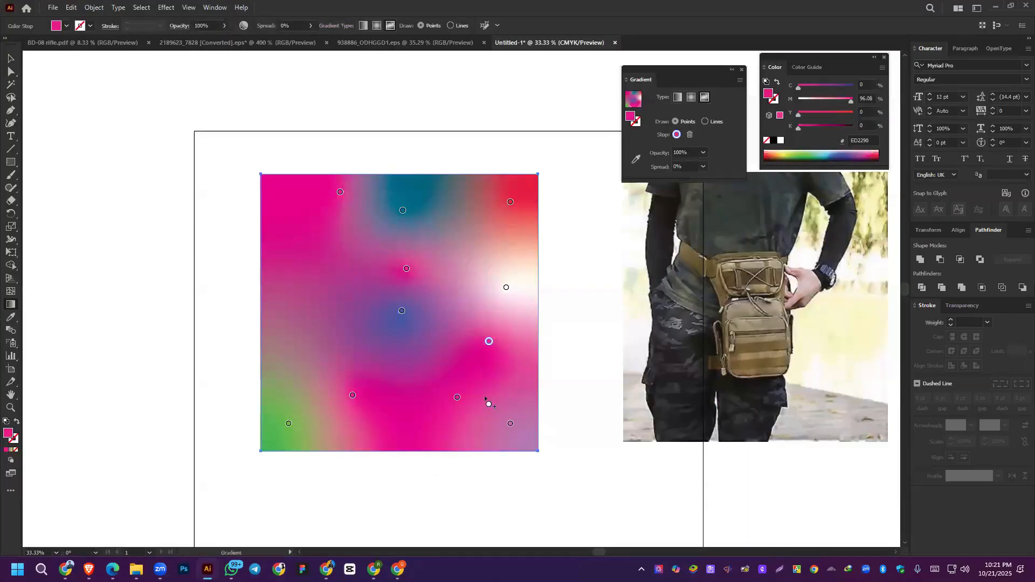
{"action": "left_click", "coordinate": [11, 58]}
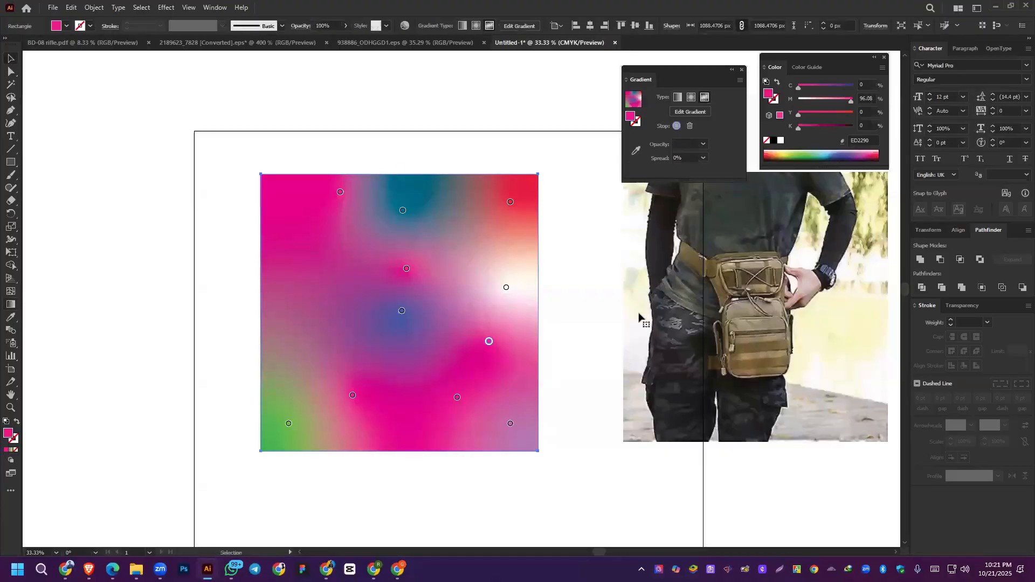
{"action": "left_click_drag", "start_coordinate": [647, 322], "coordinate": [470, 373]}
{"action": "key", "text": "Delete"}
{"action": "scroll", "coordinate": [628, 331], "scroll_direction": "right", "scroll_amount": 10}
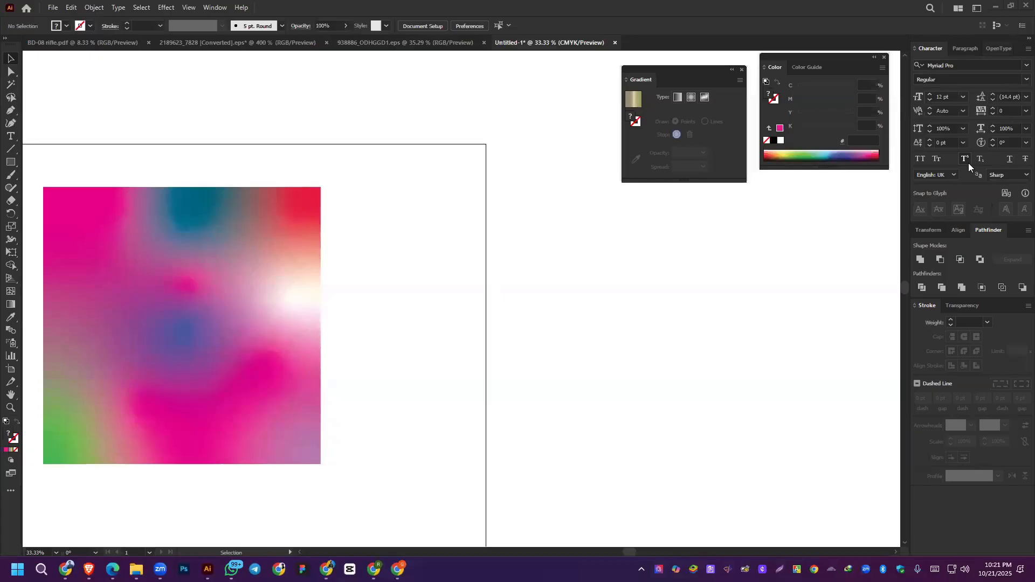
Step: Look over the Transform and Pathfinder options and bring up the Align options
{"action": "left_click", "coordinate": [936, 230]}
{"action": "left_click", "coordinate": [991, 232]}
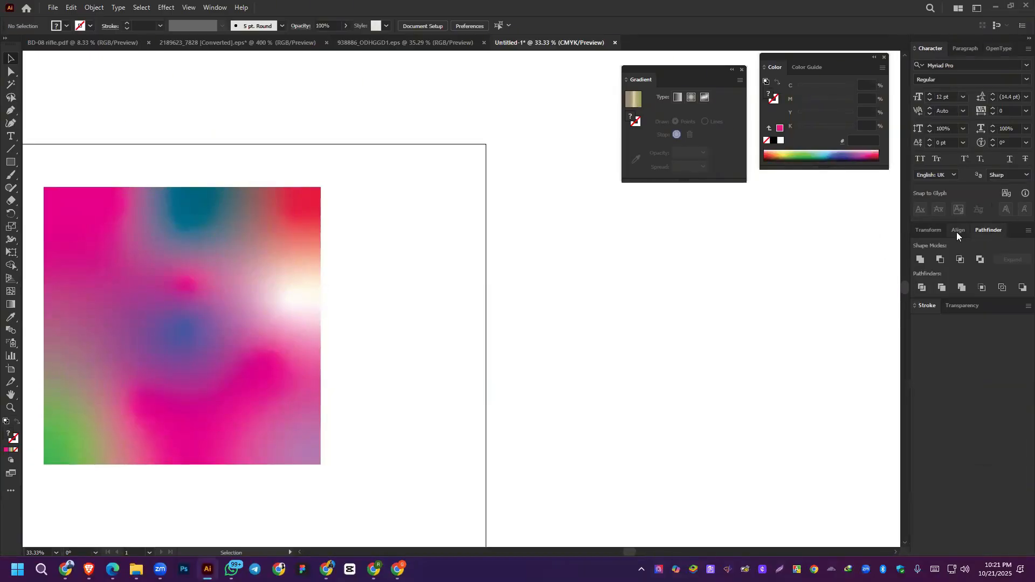
{"action": "left_click", "coordinate": [928, 231]}
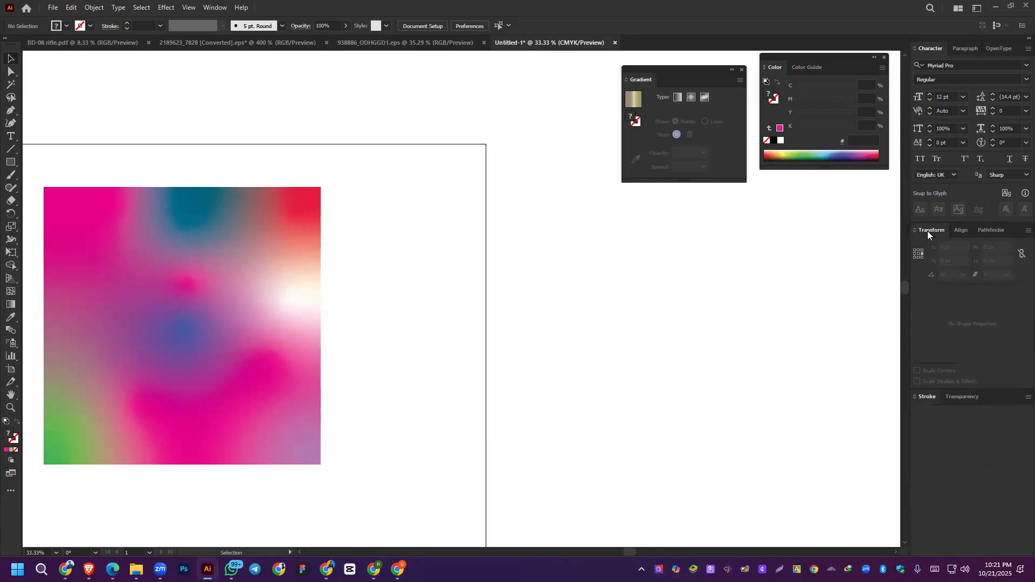
{"action": "left_click", "coordinate": [962, 231]}
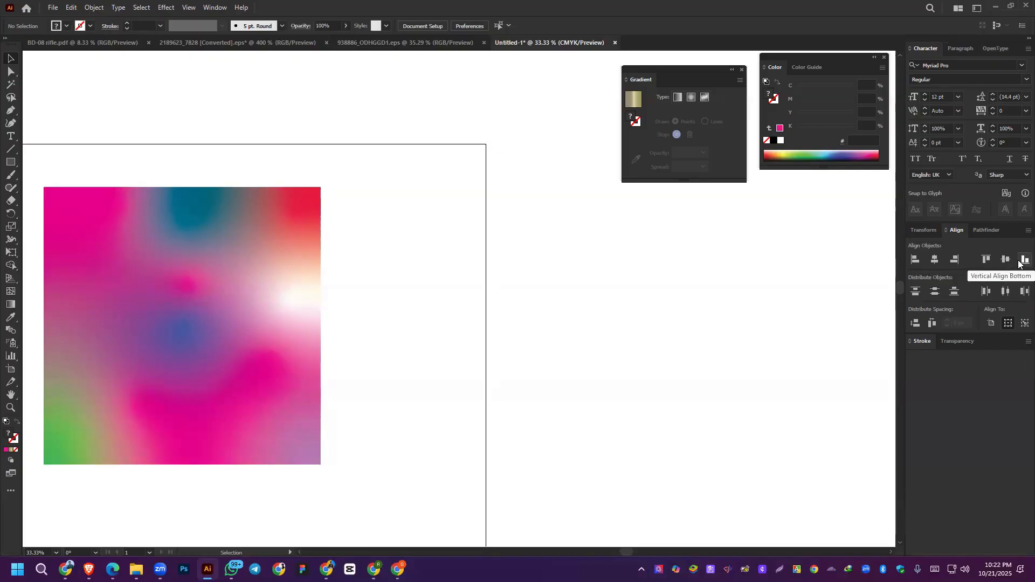
Step: Draw a square about 129 px wide outside the artboard, beside the gradient square, and fill it with solid magenta
{"action": "key", "text": "m"}
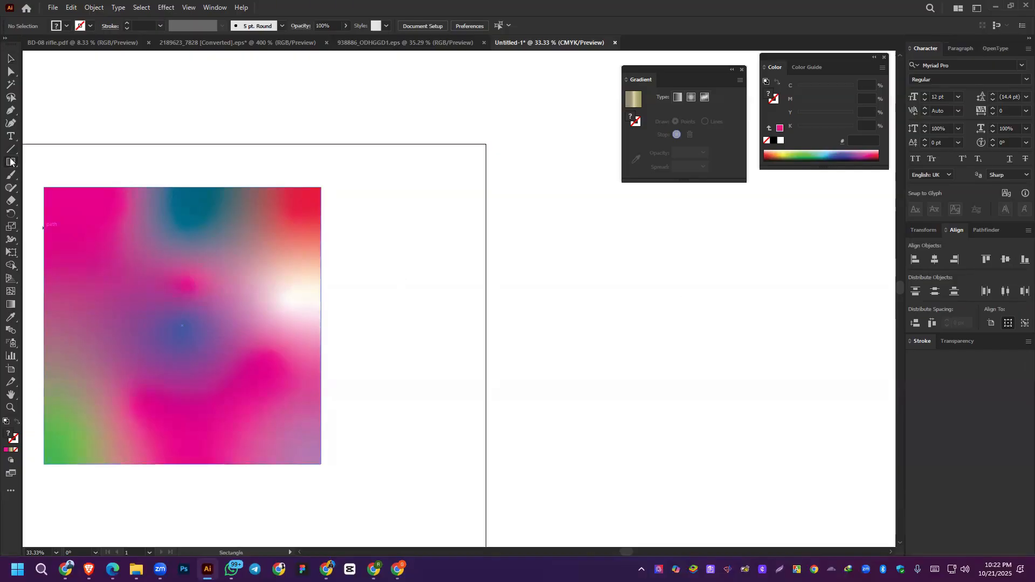
{"action": "left_click_drag", "start_coordinate": [556, 230], "coordinate": [590, 263]}
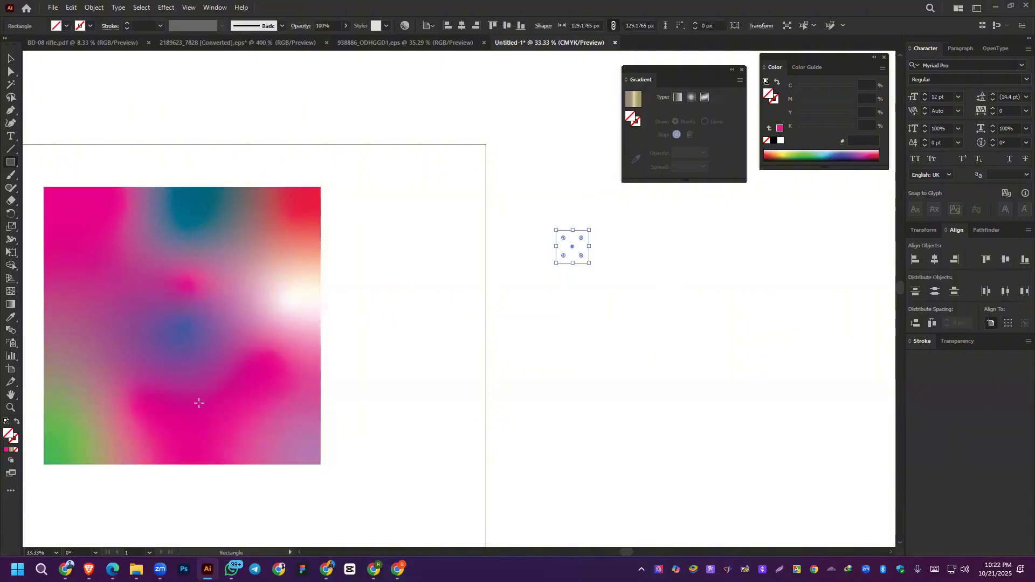
{"action": "left_click", "coordinate": [7, 450]}
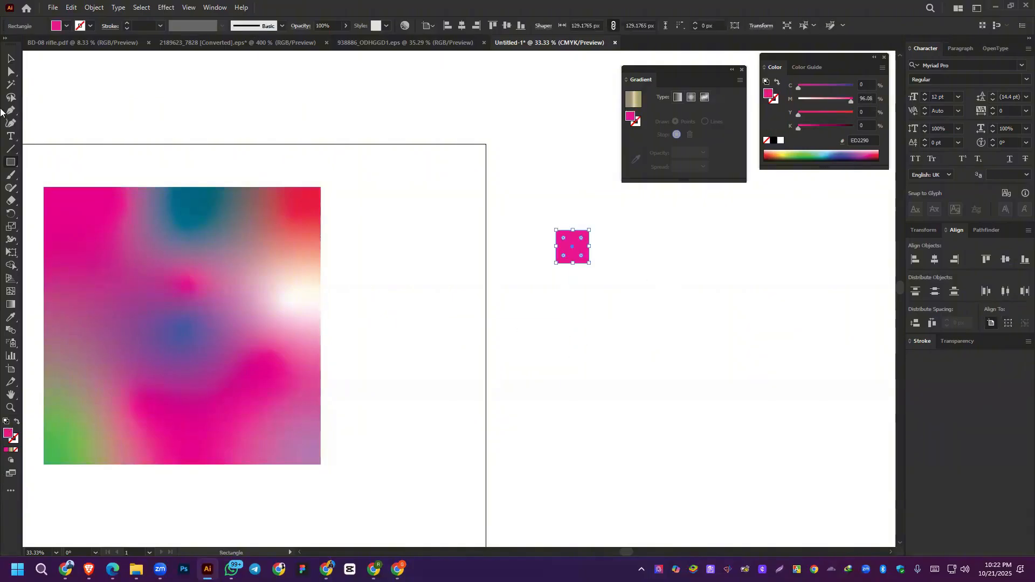
Step: Draw a vertical rectangle about 49 by 188 px and a horizontal one about 191 by 49 px below the magenta square
{"action": "left_click", "coordinate": [11, 60]}
{"action": "left_click", "coordinate": [184, 344]}
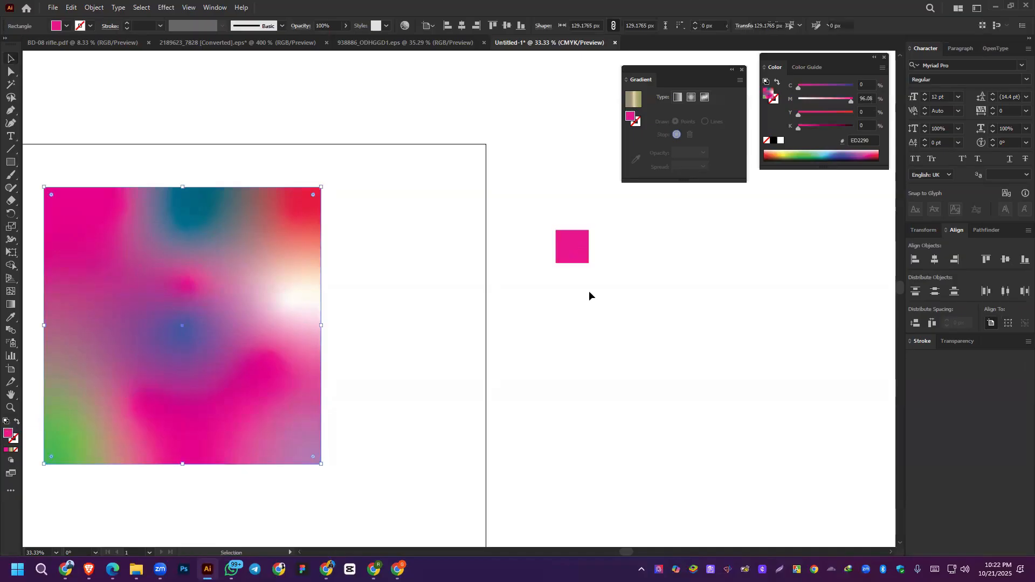
{"action": "left_click", "coordinate": [10, 162]}
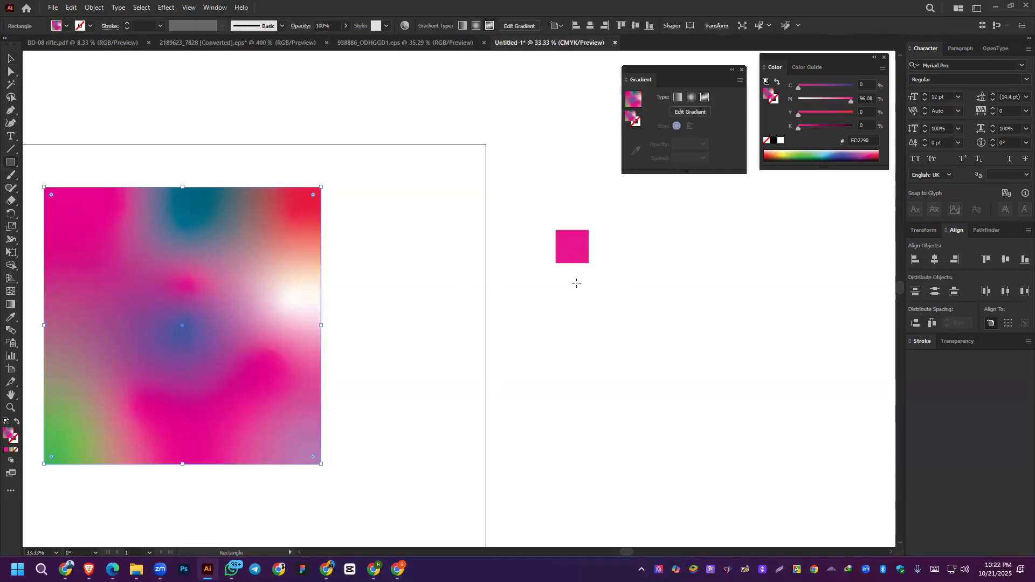
{"action": "left_click_drag", "start_coordinate": [576, 283], "coordinate": [589, 331]}
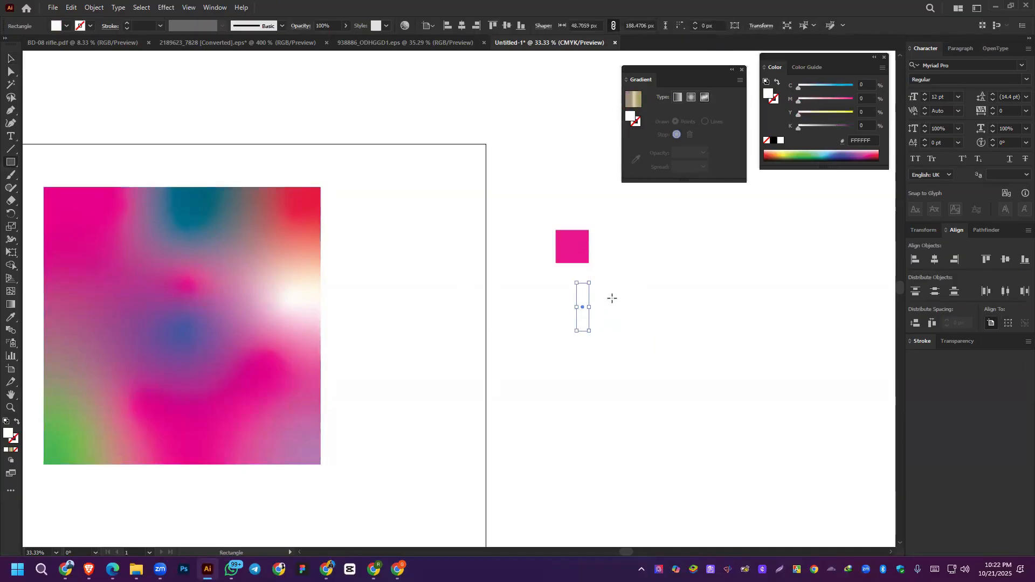
{"action": "mouse_move", "coordinate": [602, 295]}
{"action": "left_mouse_down"}
{"action": "mouse_move", "coordinate": [638, 321]}
{"action": "mouse_move", "coordinate": [651, 307]}
{"action": "left_mouse_up"}
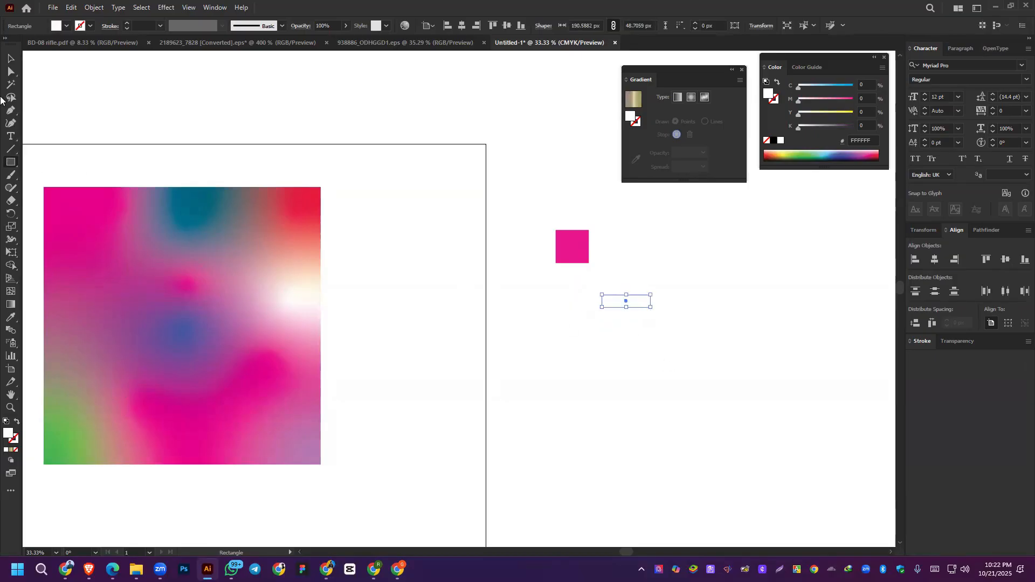
Step: Select both thin rectangles and copy the large square's freeform gradient onto them with the Eyedropper
{"action": "left_click", "coordinate": [11, 58]}
{"action": "left_click_drag", "start_coordinate": [529, 359], "coordinate": [677, 285]}
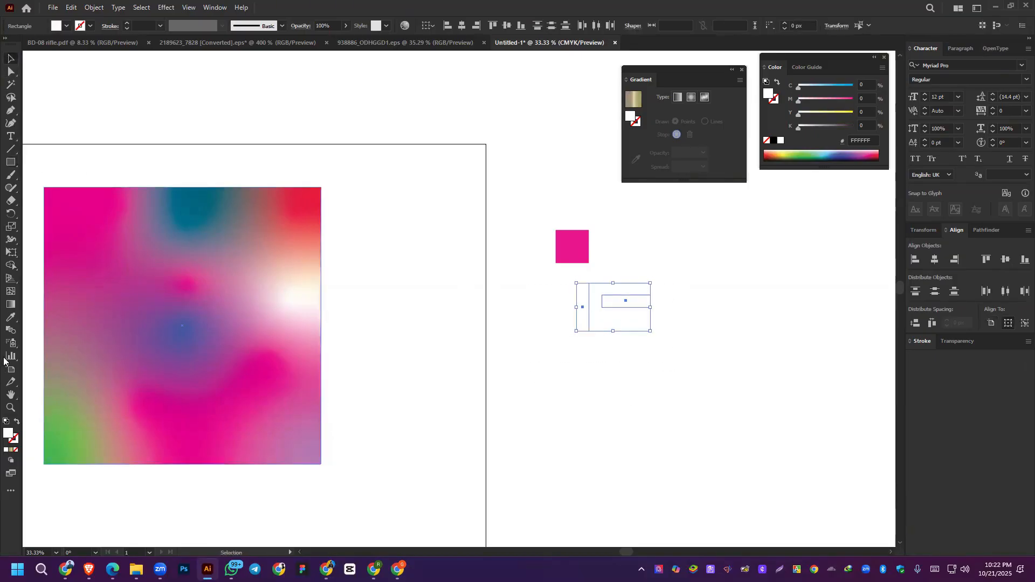
{"action": "left_click", "coordinate": [11, 317]}
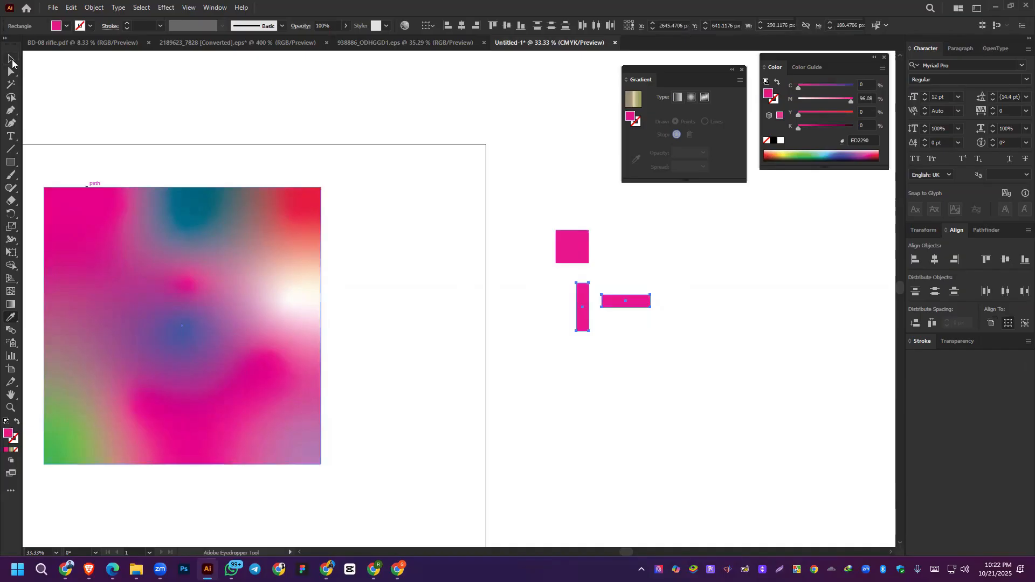
{"action": "key", "text": "v"}
{"action": "left_click", "coordinate": [11, 317]}
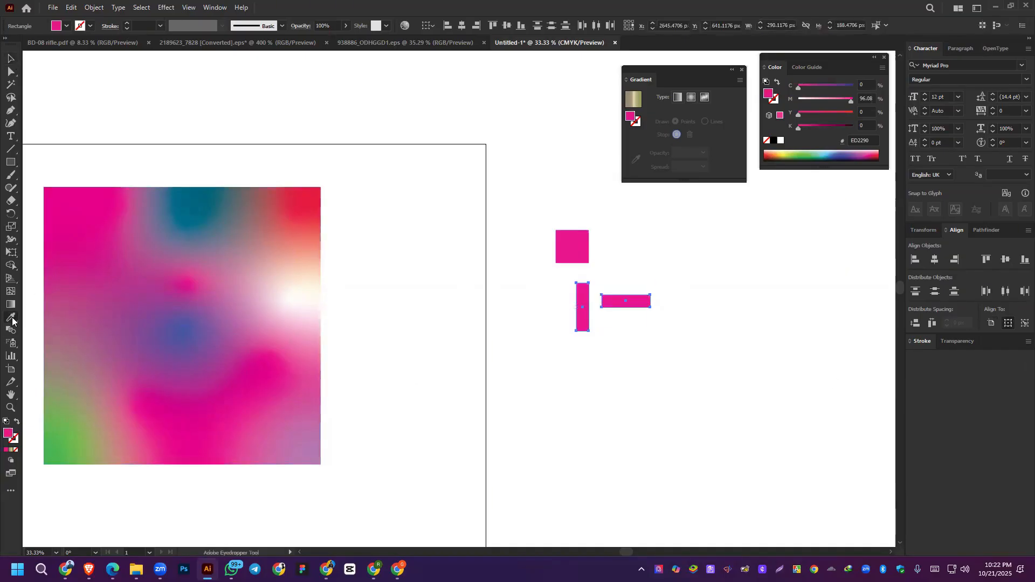
{"action": "left_click", "coordinate": [256, 390]}
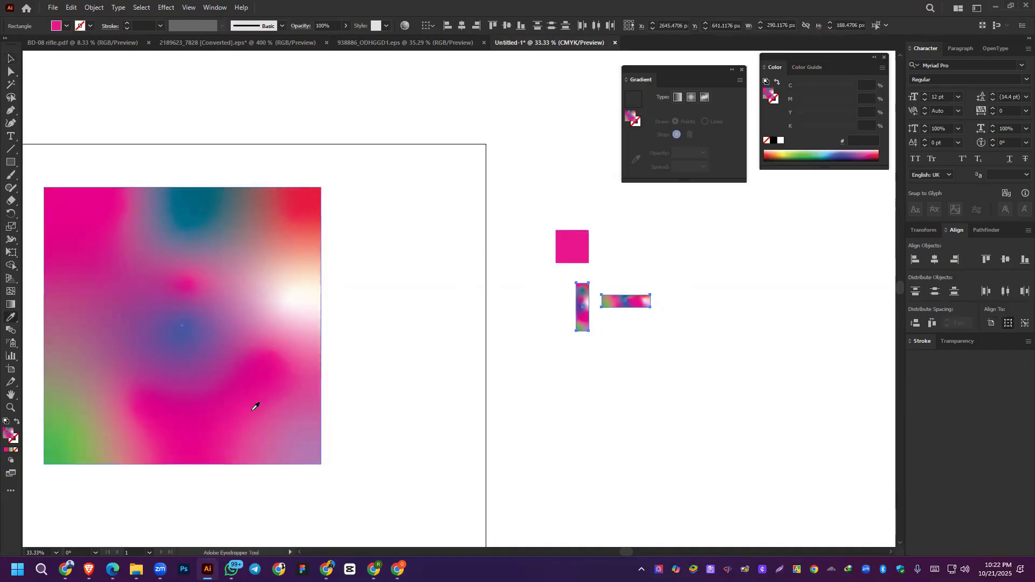
{"action": "left_click", "coordinate": [8, 61]}
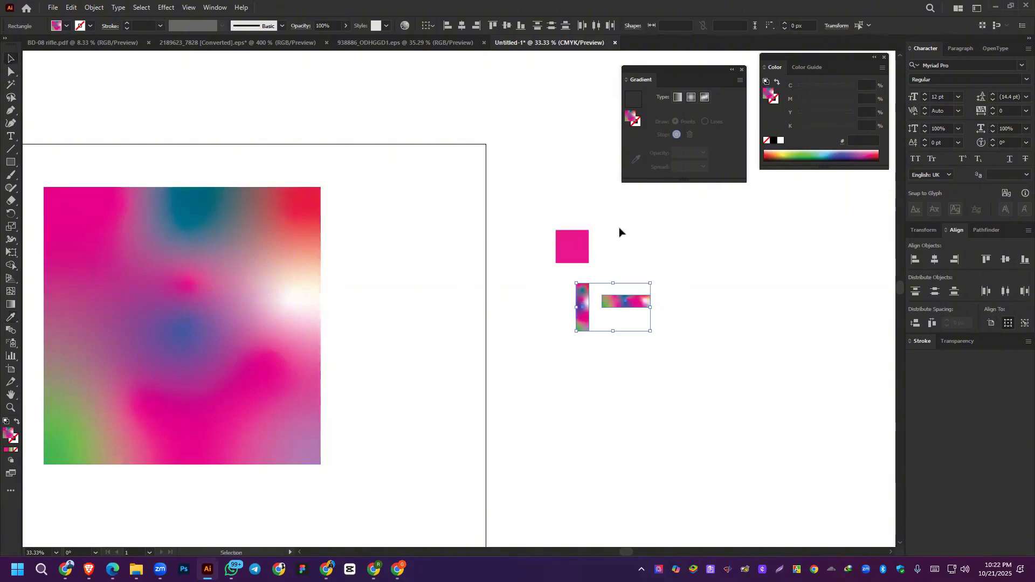
{"action": "left_click", "coordinate": [637, 412]}
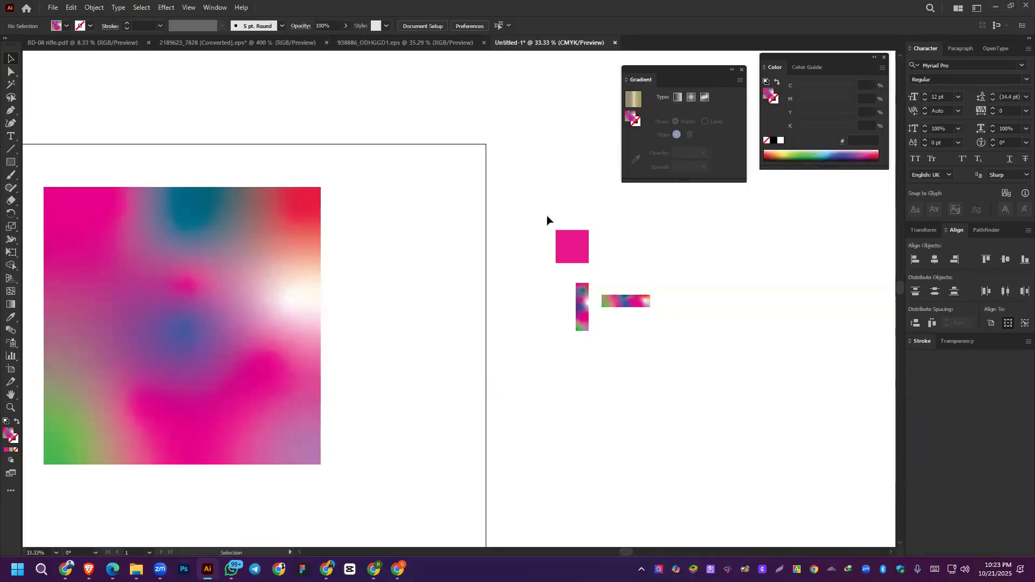
Step: Align the magenta square and the vertical bar by their centers, left edges and right edges, finishing with Horizontal Align Center
{"action": "left_click_drag", "start_coordinate": [548, 218], "coordinate": [590, 358]}
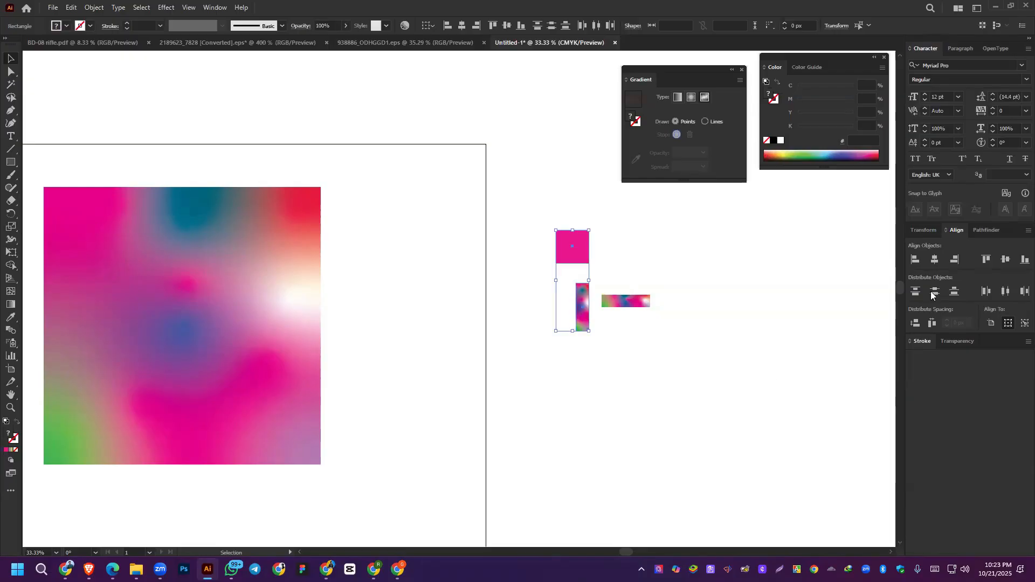
{"action": "left_click", "coordinate": [934, 260]}
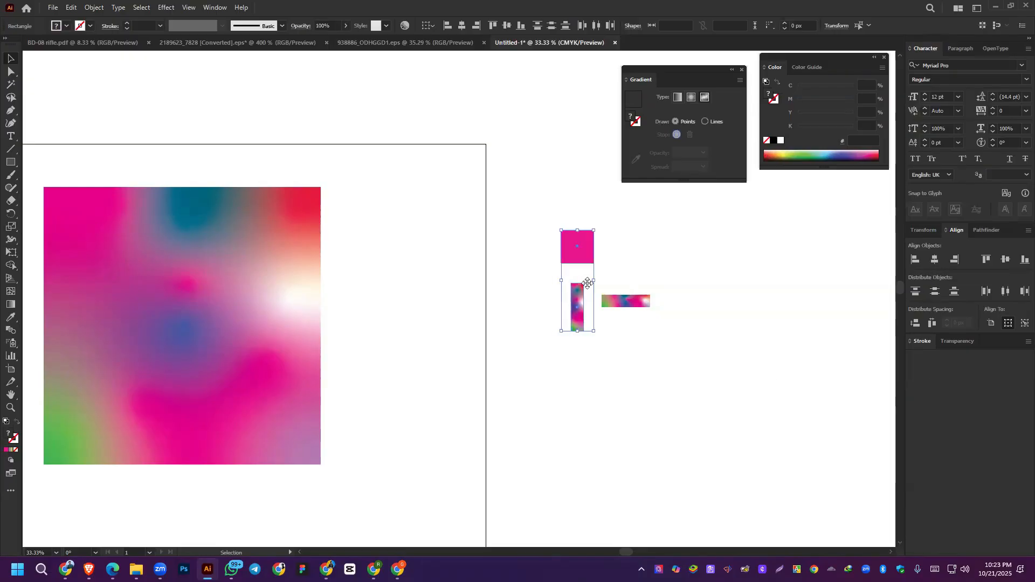
{"action": "left_click", "coordinate": [915, 260]}
{"action": "left_click", "coordinate": [955, 260]}
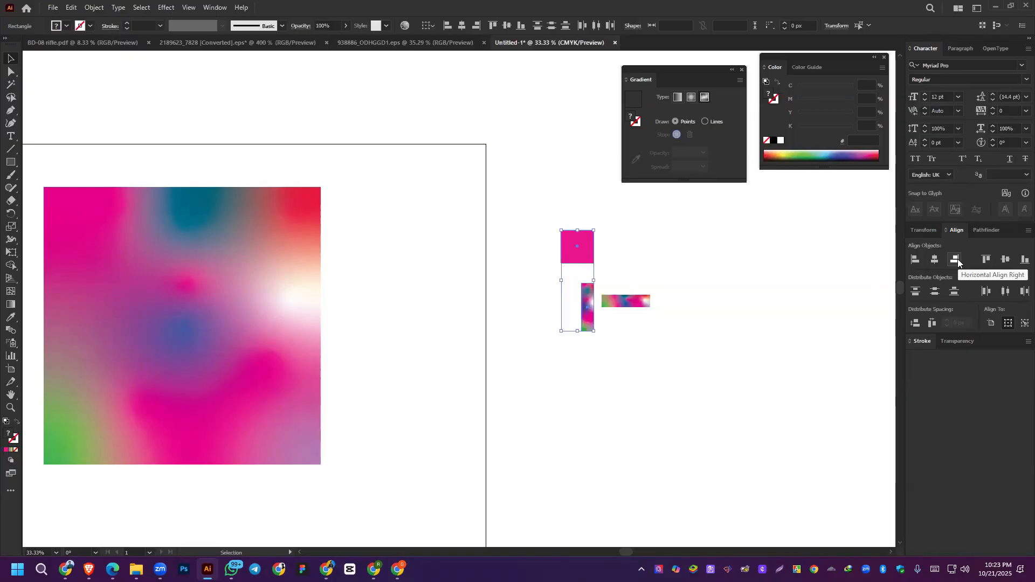
{"action": "left_click", "coordinate": [935, 260]}
Step: Align the two gradient bars vertically by their centers and top edges, finishing with Vertical Align Bottom
{"action": "left_click_drag", "start_coordinate": [569, 374], "coordinate": [641, 295]}
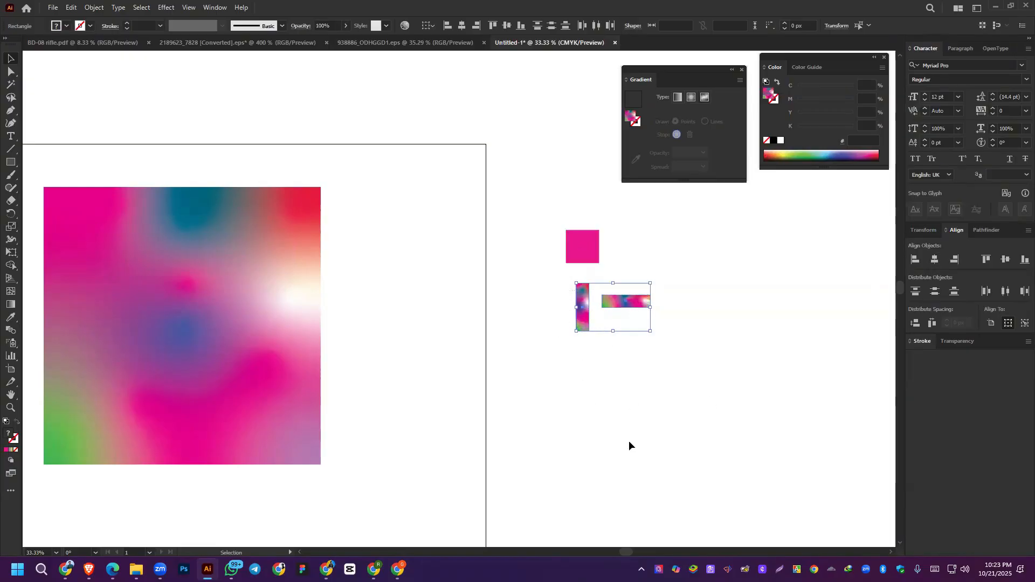
{"action": "left_click", "coordinate": [1006, 260]}
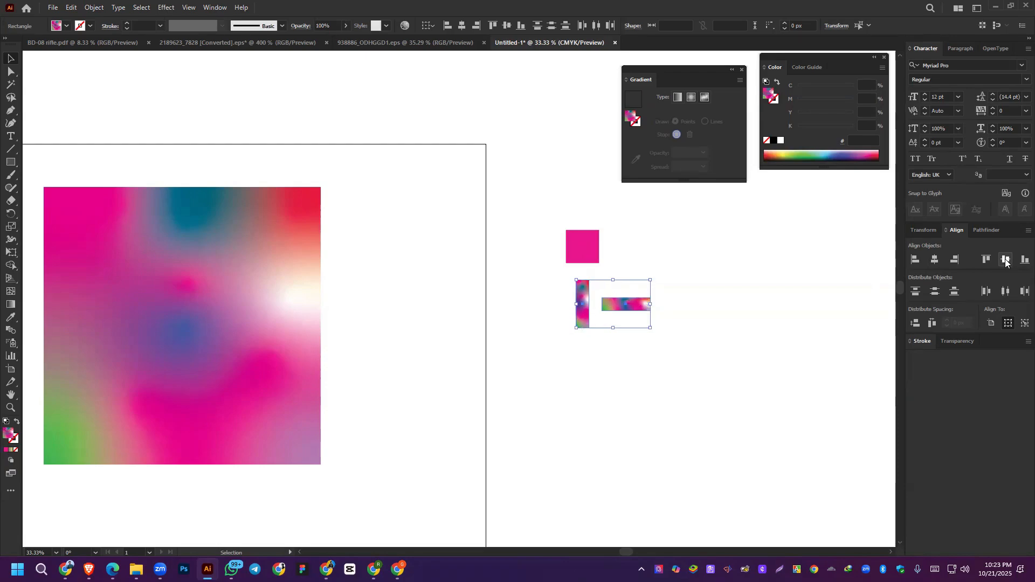
{"action": "left_click", "coordinate": [987, 260]}
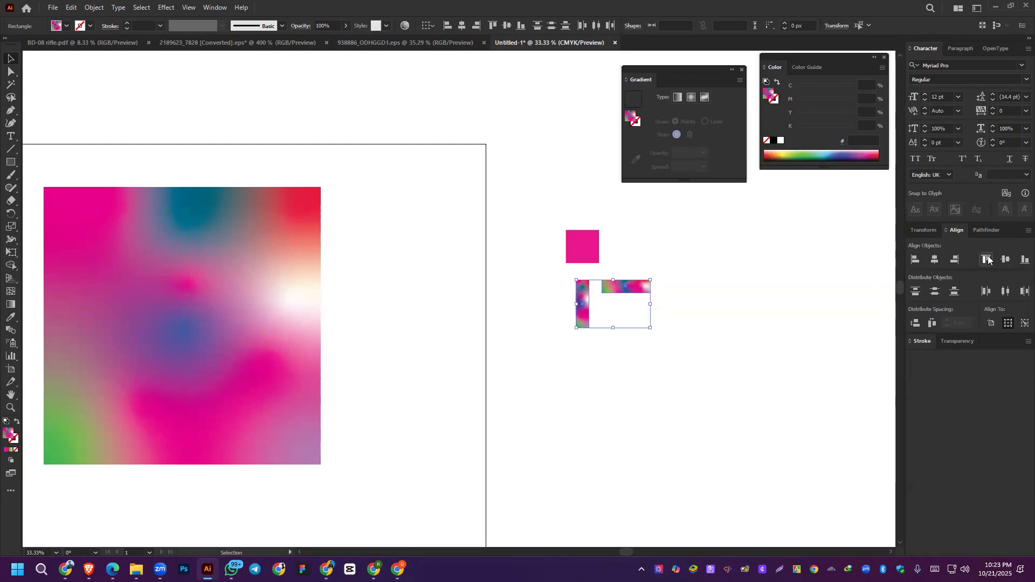
{"action": "left_click", "coordinate": [1025, 260]}
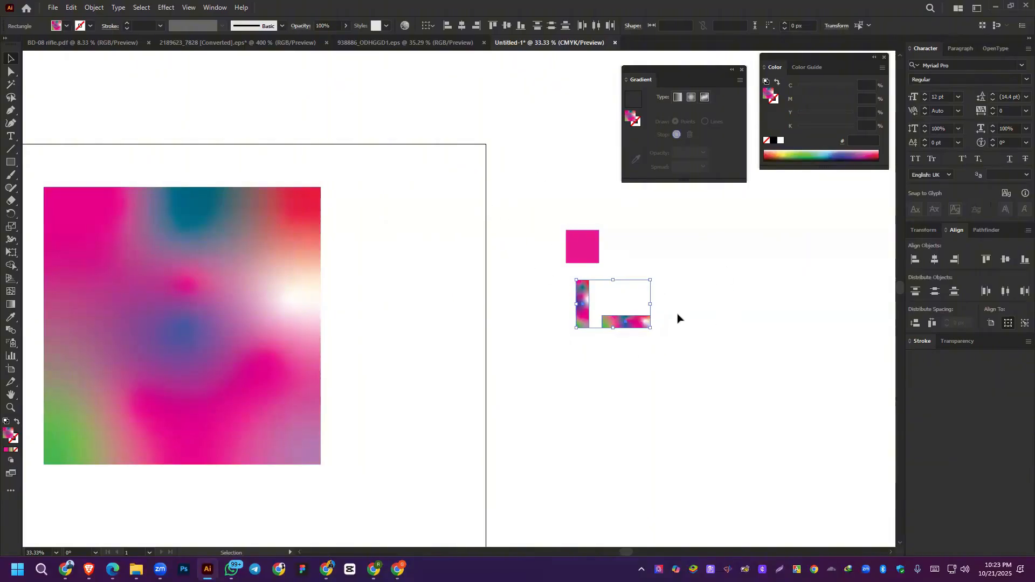
Step: Move the horizontal bar beneath the vertical bar and center all three shapes horizontally on one another
{"action": "left_click", "coordinate": [650, 330]}
{"action": "left_click_drag", "start_coordinate": [642, 322], "coordinate": [609, 350]}
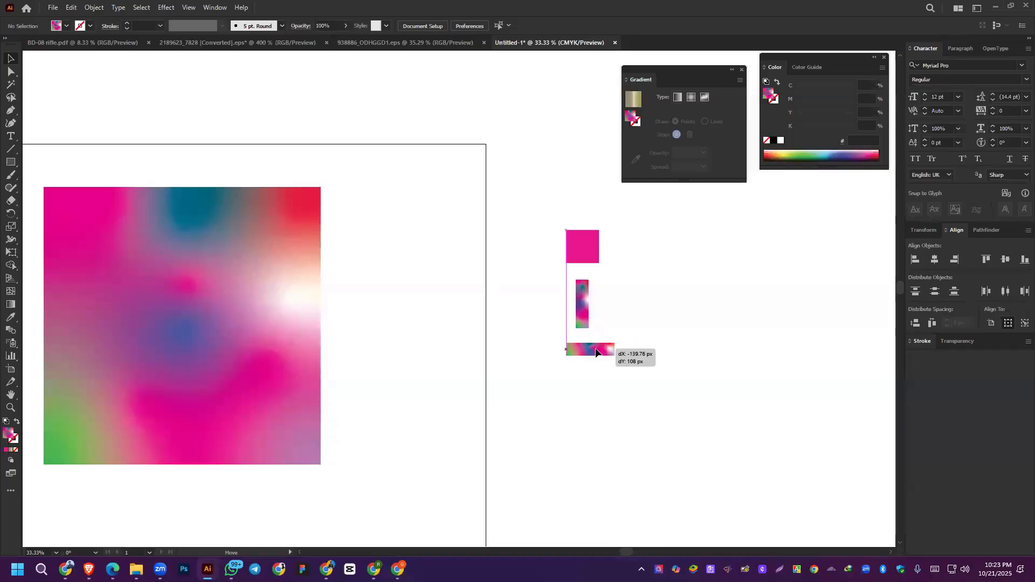
{"action": "left_click_drag", "start_coordinate": [556, 408], "coordinate": [632, 241]}
{"action": "left_click", "coordinate": [935, 260]}
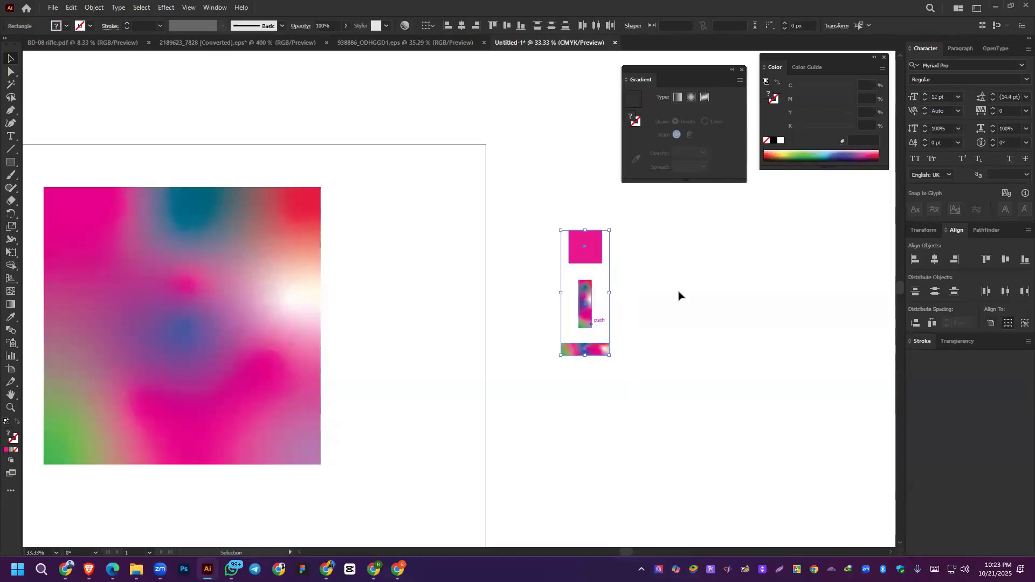
Step: Lower the vertical bar onto the horizontal one, center the three shapes again and even out their vertical spacing
{"action": "left_click", "coordinate": [626, 332]}
{"action": "left_click_drag", "start_coordinate": [591, 313], "coordinate": [589, 331]}
{"action": "left_click_drag", "start_coordinate": [518, 231], "coordinate": [659, 399]}
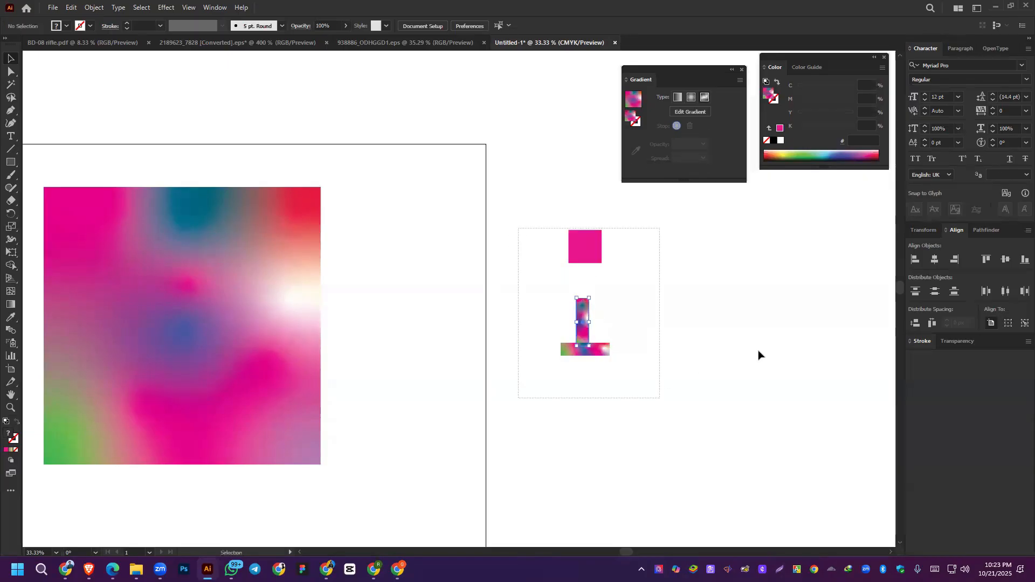
{"action": "left_click", "coordinate": [935, 260]}
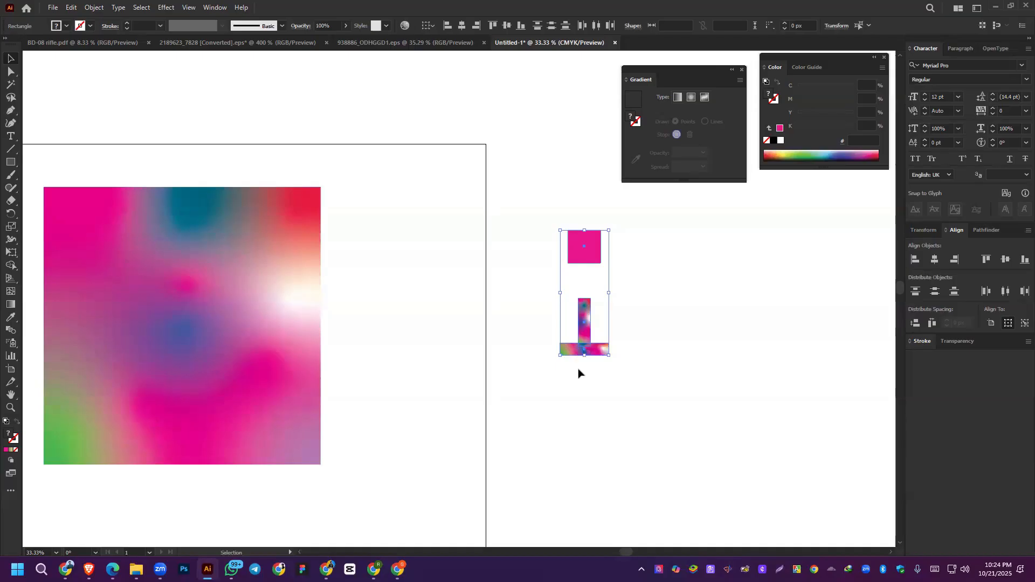
{"action": "left_click", "coordinate": [915, 323]}
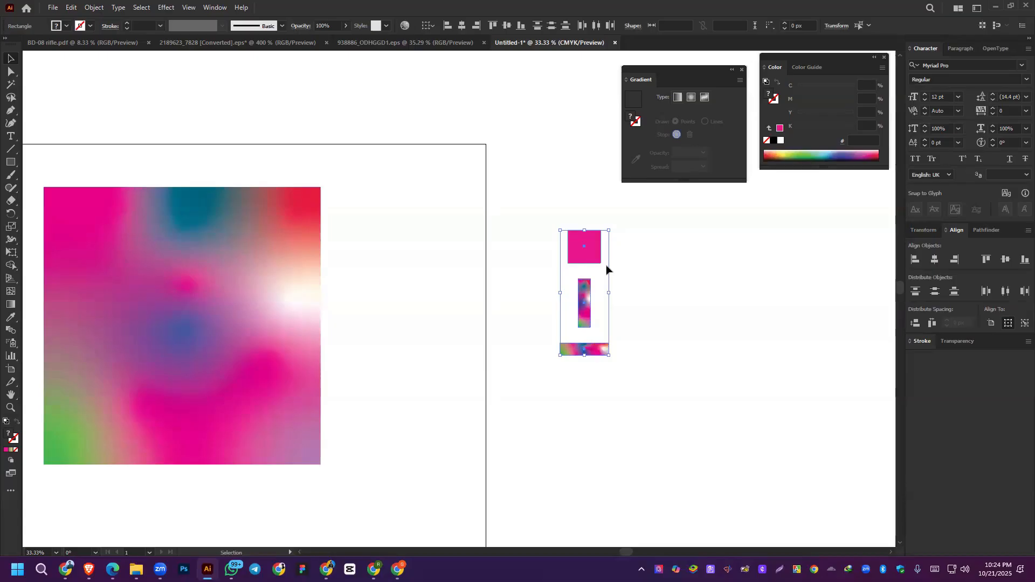
Step: Rearrange the three shapes side by side in a row and apply Horizontal Distribute Space to them
{"action": "left_click", "coordinate": [682, 289]}
{"action": "left_click_drag", "start_coordinate": [585, 308], "coordinate": [637, 259]}
{"action": "left_click_drag", "start_coordinate": [583, 349], "coordinate": [681, 246]}
{"action": "left_click_drag", "start_coordinate": [551, 215], "coordinate": [717, 286]}
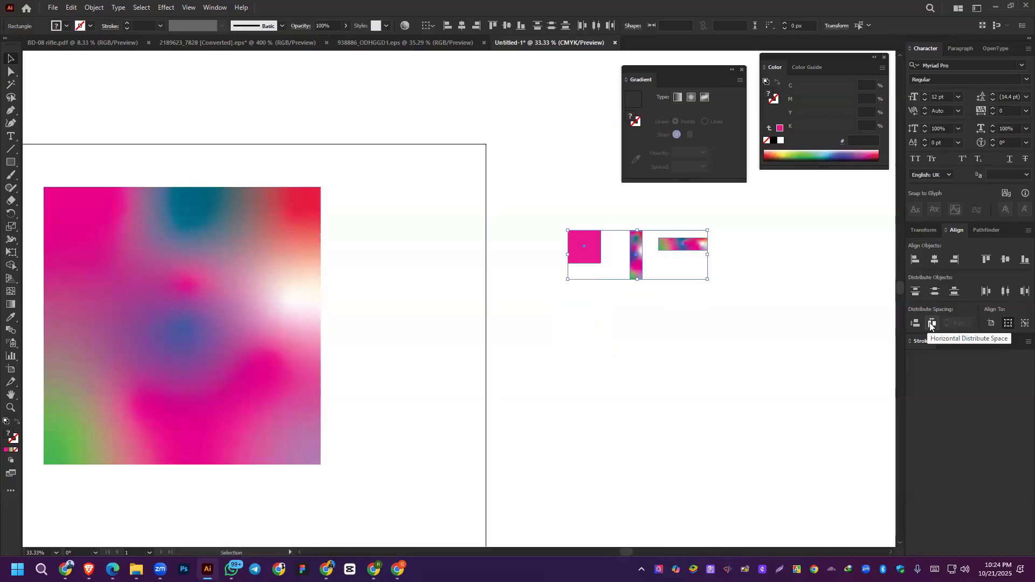
{"action": "left_click", "coordinate": [931, 323]}
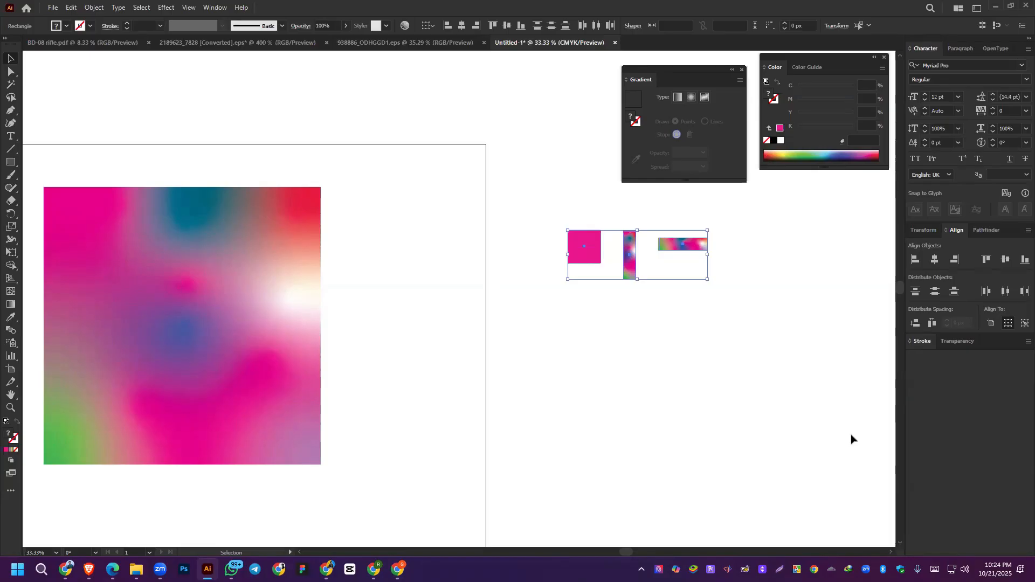
{"action": "left_click_drag", "start_coordinate": [579, 318], "coordinate": [727, 224]}
{"action": "left_click_drag", "start_coordinate": [593, 305], "coordinate": [743, 221]}
Step: Switch to the browser and review the clock and pizza homework posts in the DIT-Graphic Design Online (Batch 321) Facebook group
{"action": "left_click", "coordinate": [88, 570]}
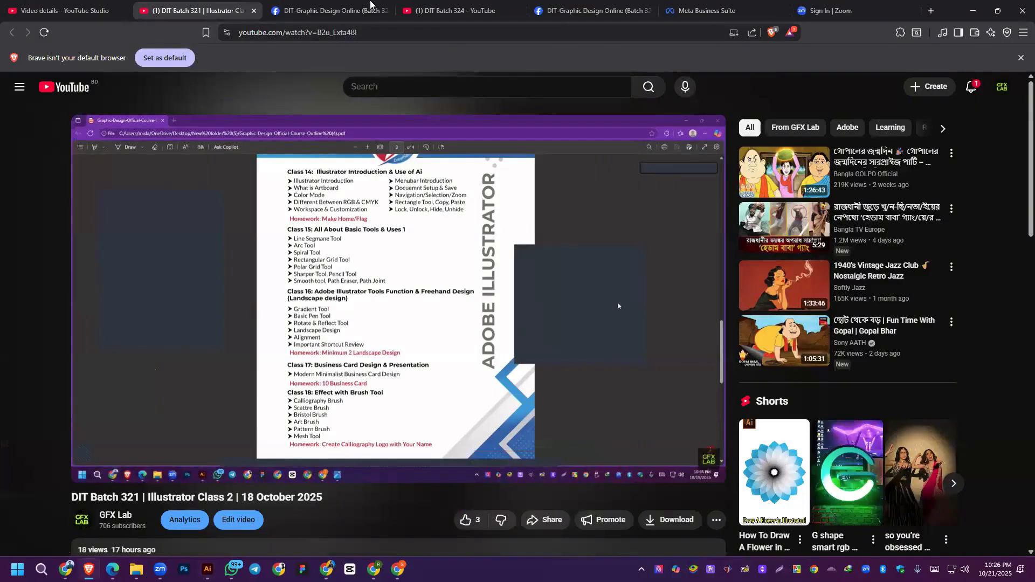
{"action": "left_click", "coordinate": [596, 11]}
{"action": "scroll", "coordinate": [293, 321], "scroll_direction": "down", "scroll_amount": 8}
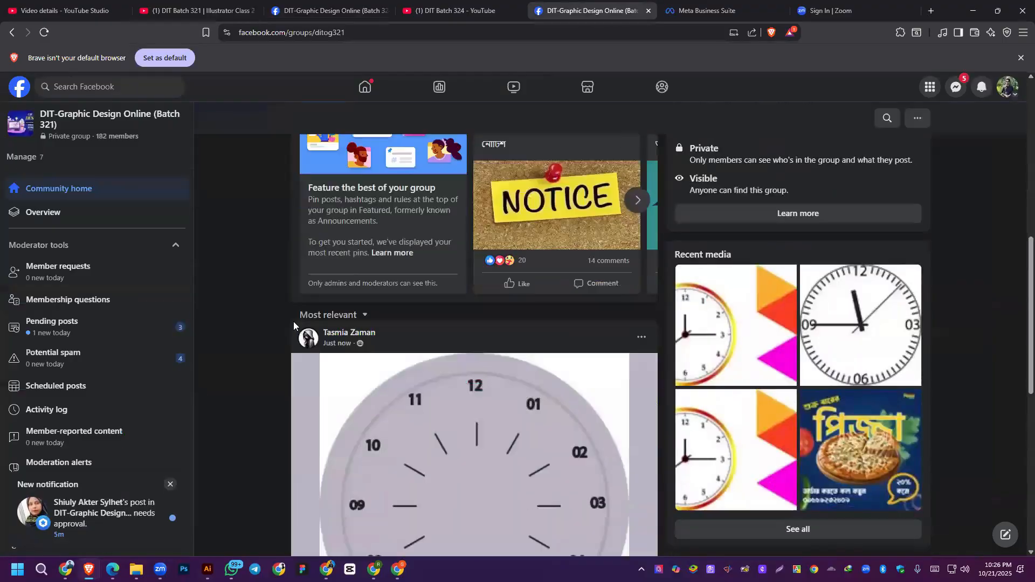
{"action": "left_click", "coordinate": [71, 195]}
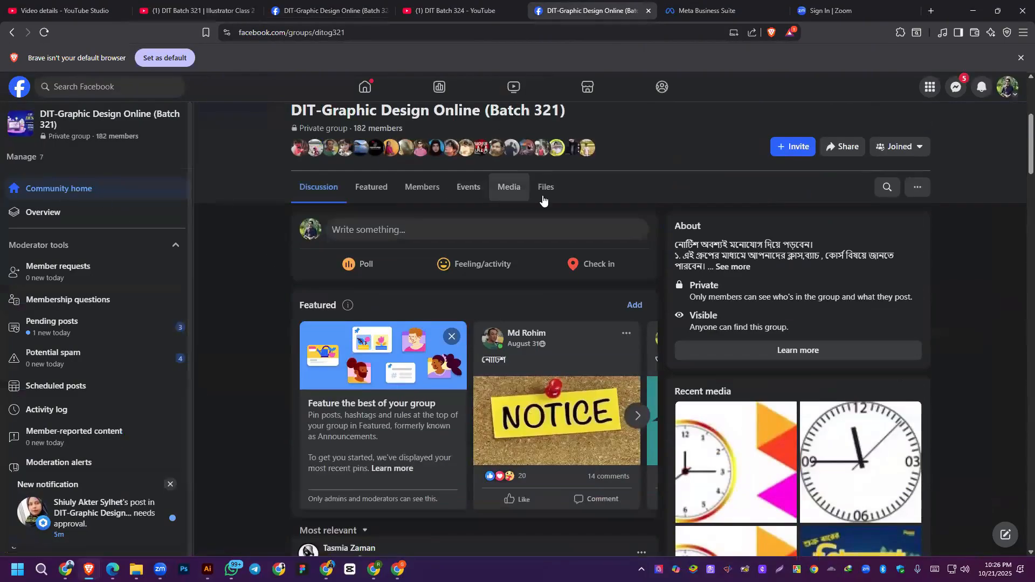
{"action": "scroll", "coordinate": [477, 322], "scroll_direction": "up", "scroll_amount": 2}
{"action": "scroll", "coordinate": [477, 321], "scroll_direction": "down", "scroll_amount": 15}
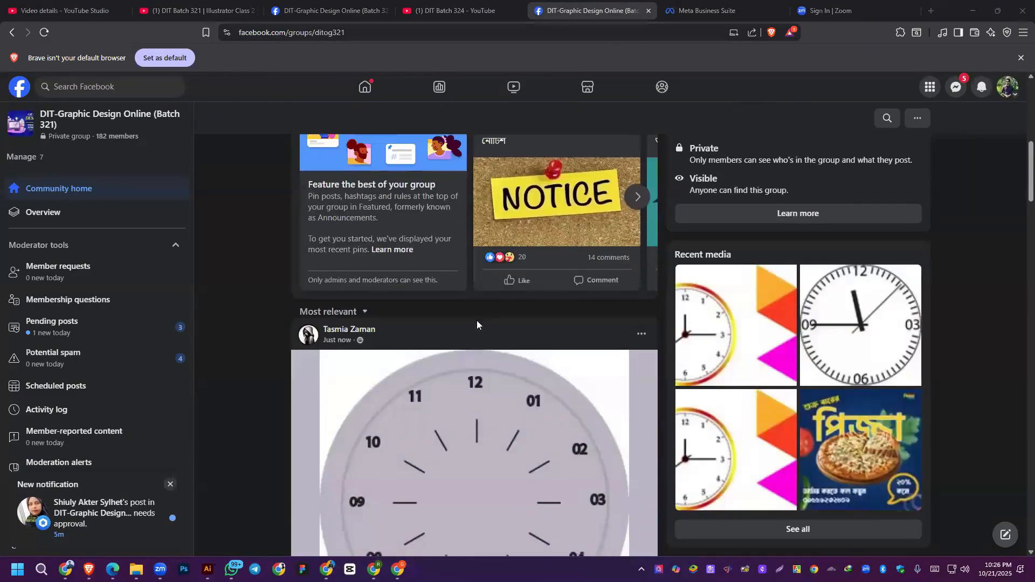
{"action": "scroll", "coordinate": [477, 320], "scroll_direction": "up", "scroll_amount": 6}
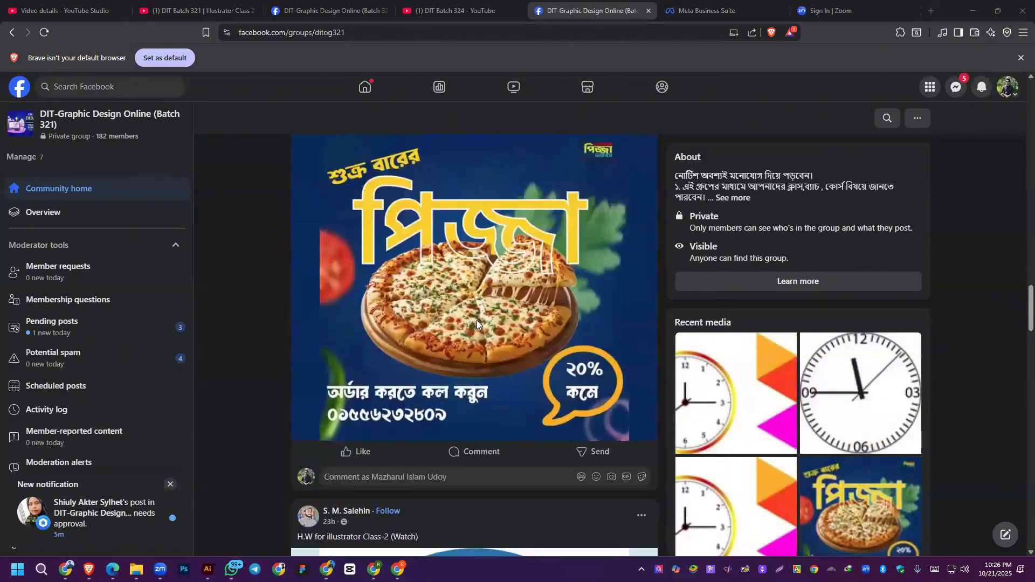
{"action": "scroll", "coordinate": [386, 384], "scroll_direction": "down", "scroll_amount": 6}
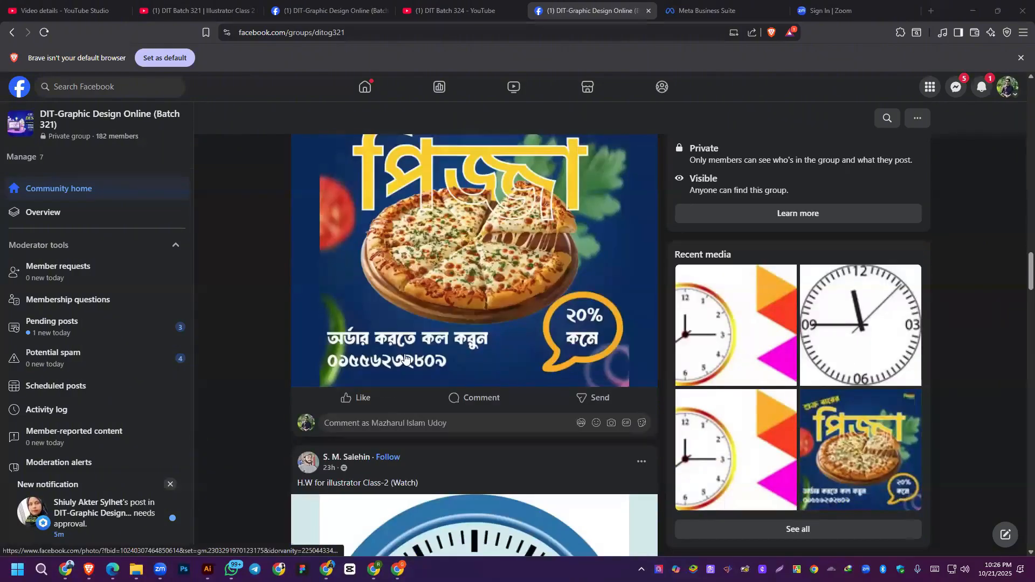
{"action": "scroll", "coordinate": [405, 360], "scroll_direction": "up", "scroll_amount": 2}
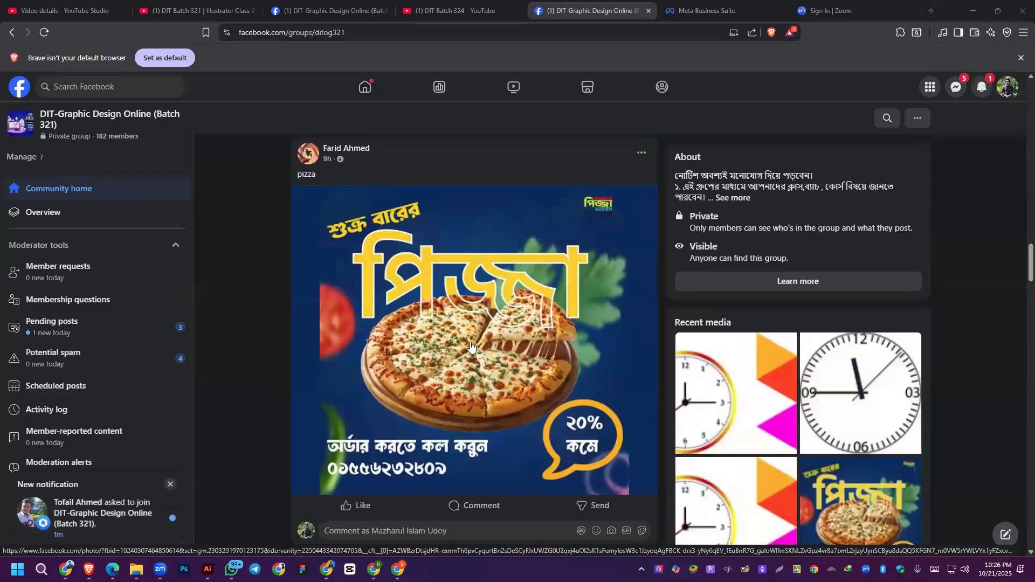
{"action": "scroll", "coordinate": [470, 346], "scroll_direction": "down", "scroll_amount": 8}
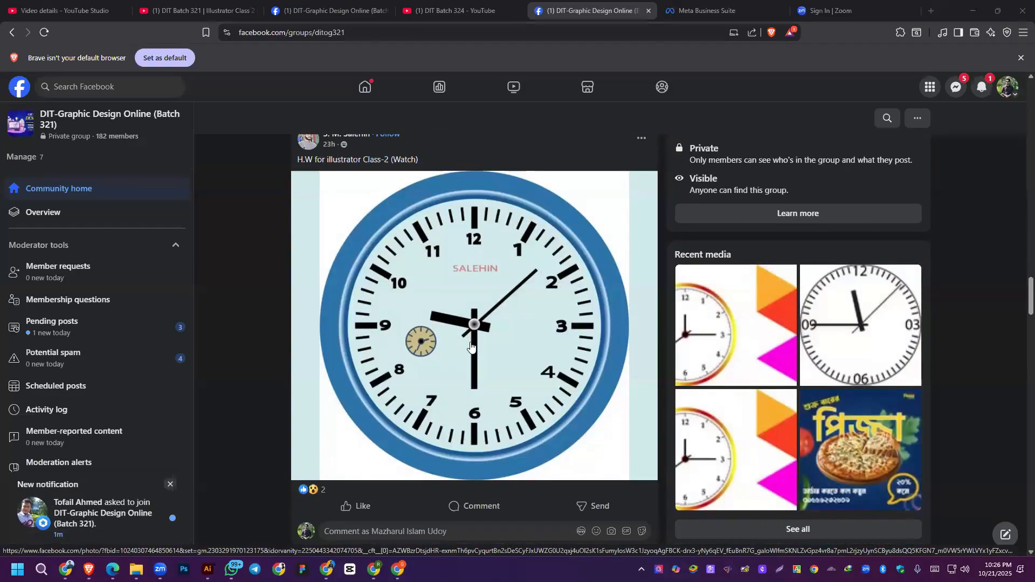
Step: Switch to WhatsApp, search the chats for "321" and open the Dit 321 group chat
{"action": "left_click", "coordinate": [231, 569]}
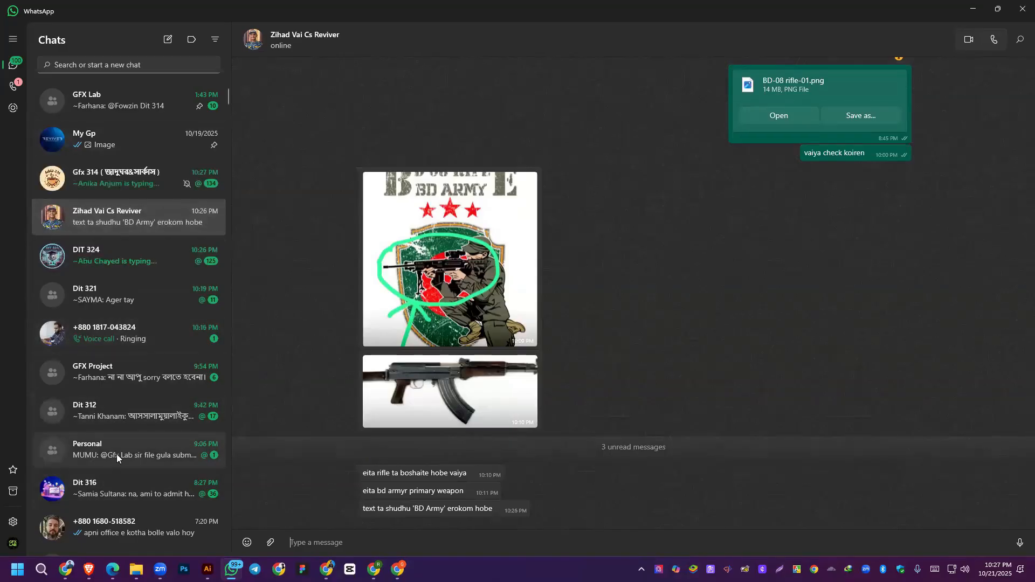
{"action": "scroll", "coordinate": [116, 454], "scroll_direction": "down", "scroll_amount": 4}
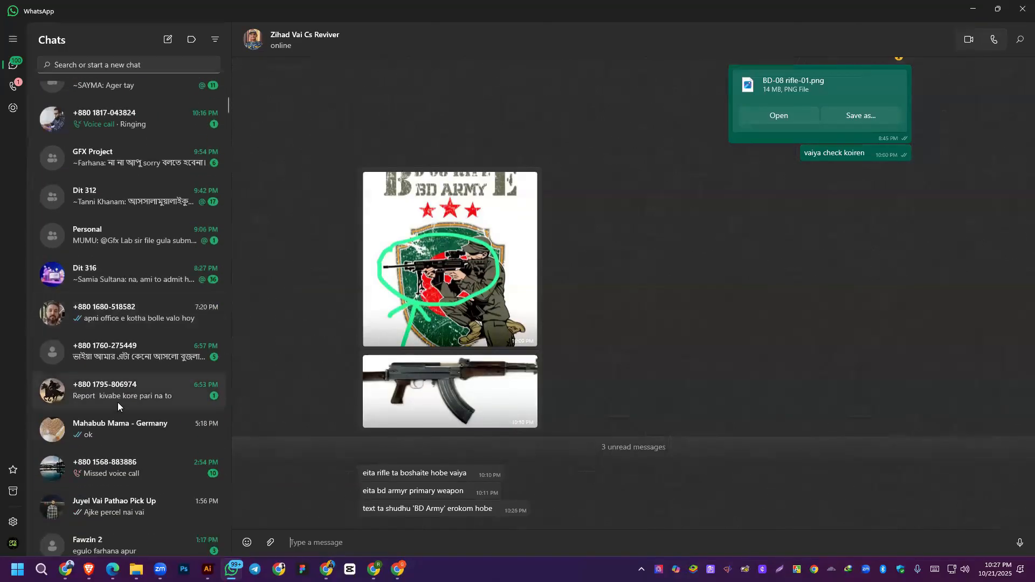
{"action": "scroll", "coordinate": [118, 402], "scroll_direction": "up", "scroll_amount": 4}
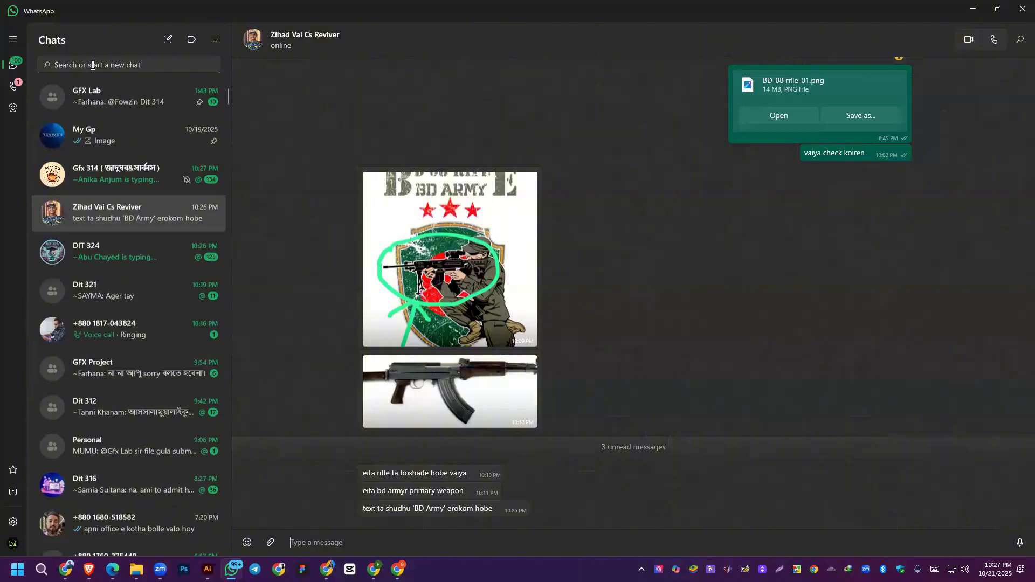
{"action": "left_click", "coordinate": [93, 64]}
{"action": "type", "text": "321"}
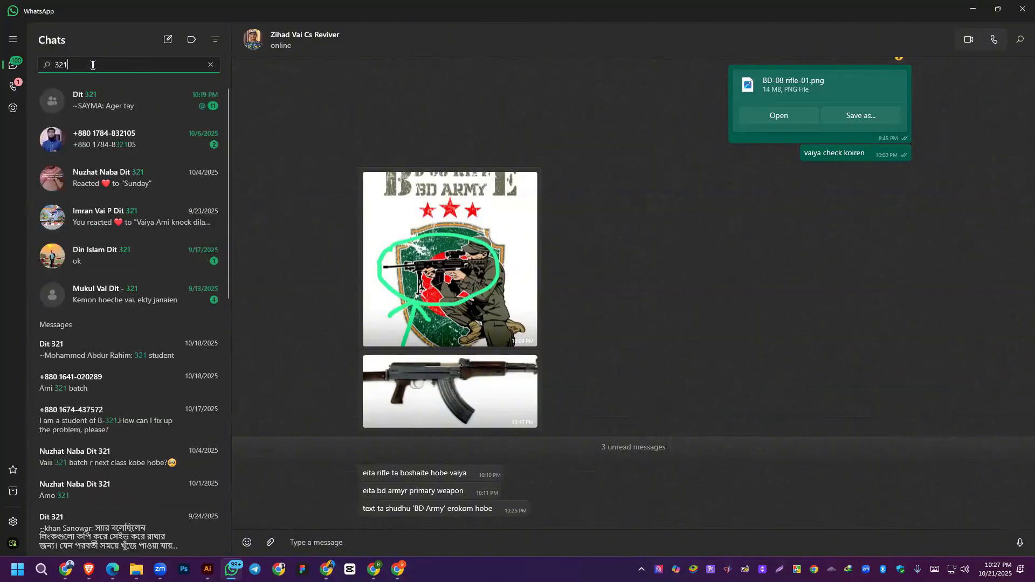
{"action": "left_click", "coordinate": [104, 105]}
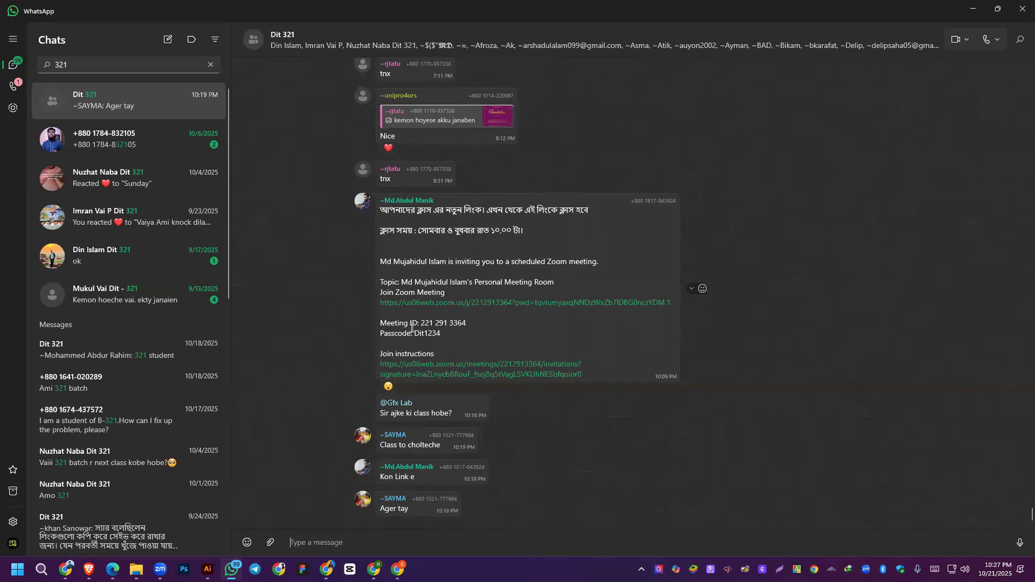
Step: Open the private chat with the group member who posted the Zoom meeting invitation
{"action": "left_click", "coordinate": [366, 203]}
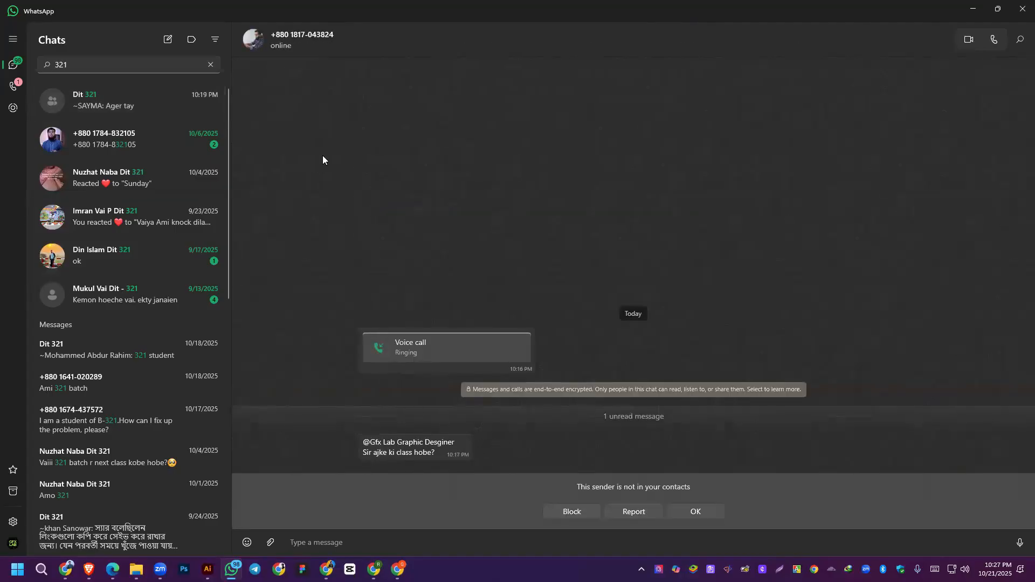
{"action": "left_click", "coordinate": [295, 43]}
{"action": "left_click", "coordinate": [668, 157]}
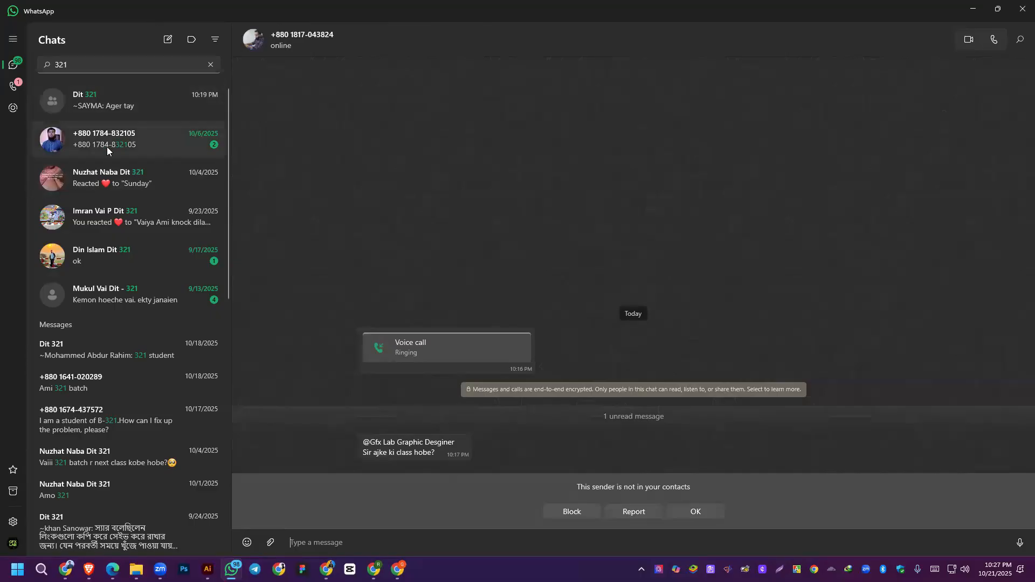
Step: Return to the full chat list, search for "321" again and reopen the Dit 321 group chat
{"action": "left_click", "coordinate": [13, 64]}
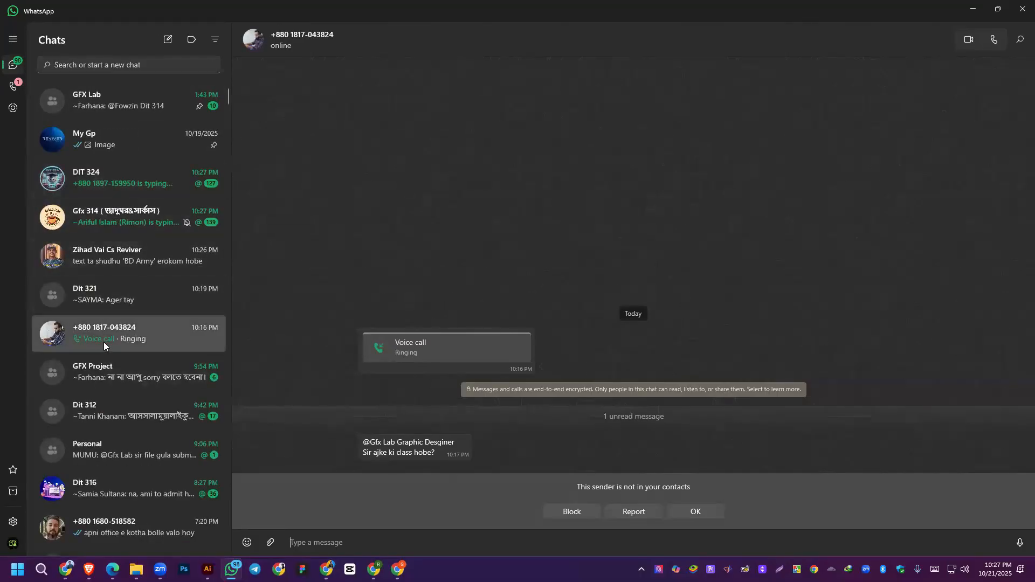
{"action": "left_click", "coordinate": [147, 64]}
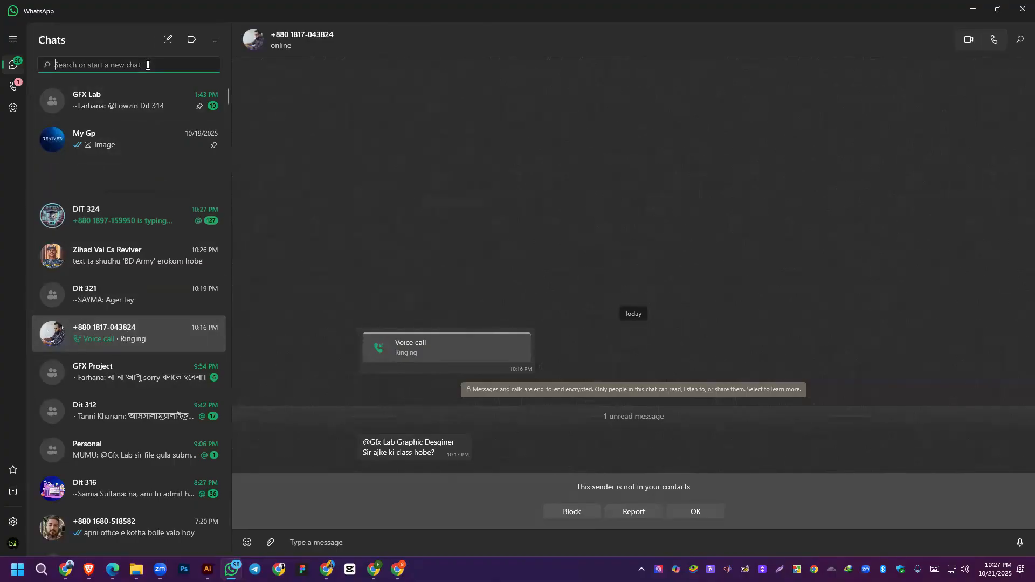
{"action": "type", "text": "321"}
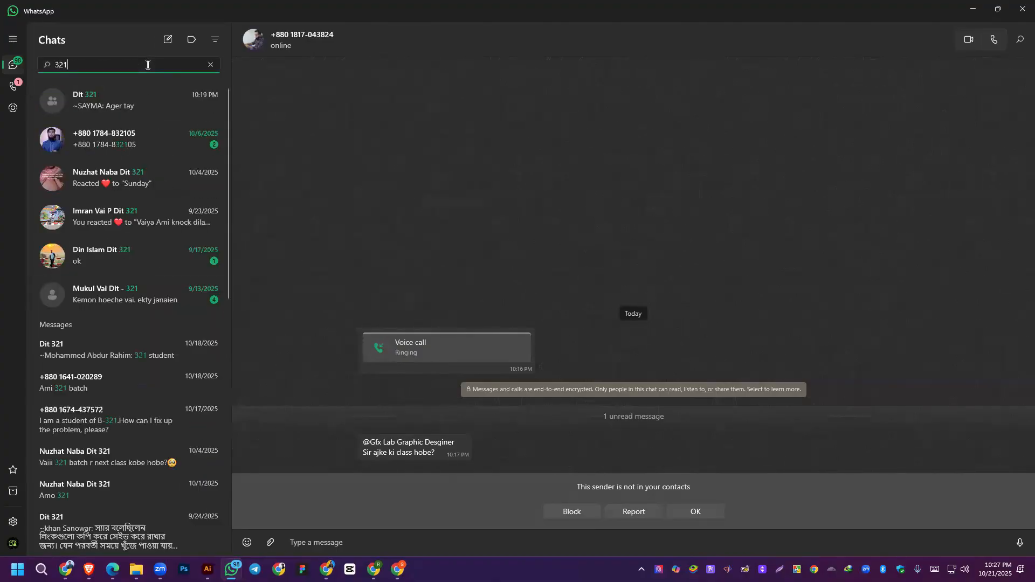
{"action": "left_click", "coordinate": [96, 94]}
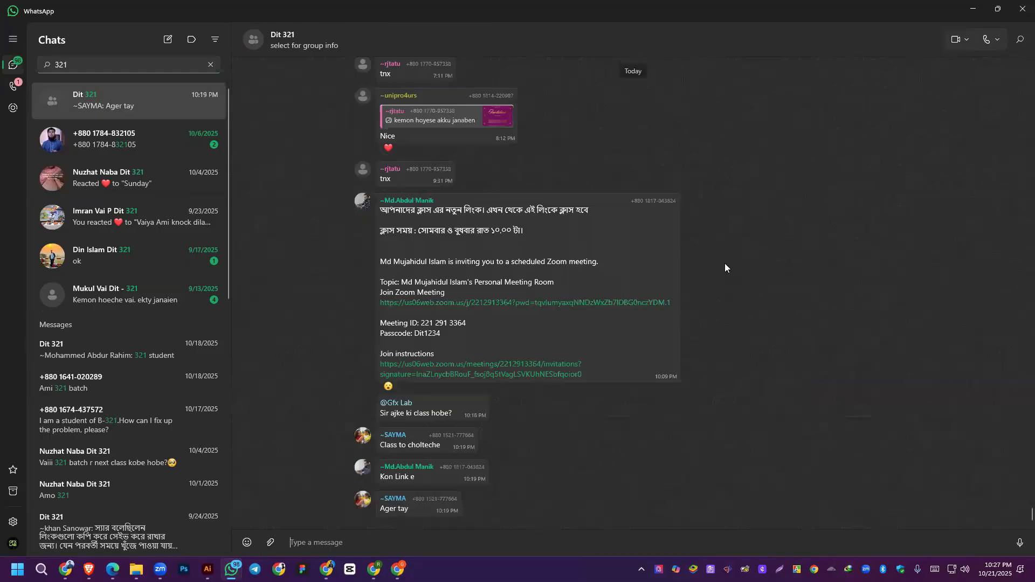
Step: Delete the Zoom meeting invitation message from the Dit 321 group for everyone
{"action": "left_click", "coordinate": [692, 290]}
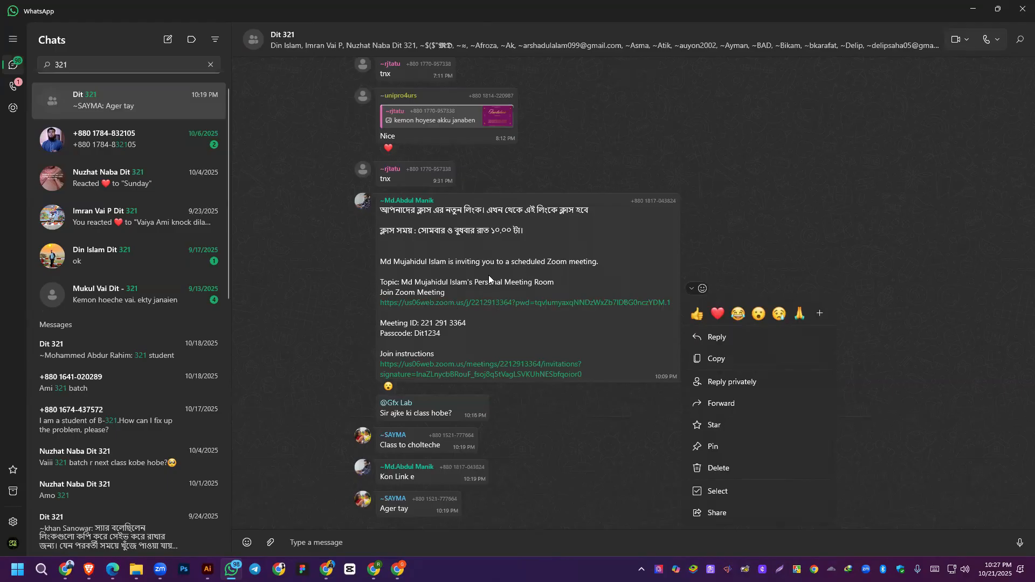
{"action": "left_click", "coordinate": [727, 472]}
{"action": "left_click", "coordinate": [444, 289]}
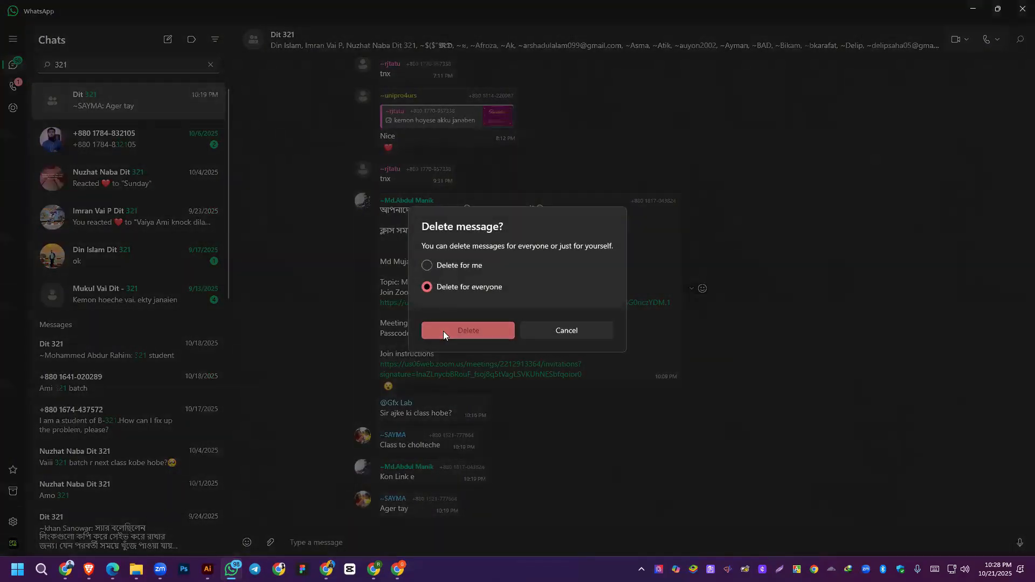
{"action": "left_click", "coordinate": [444, 331]}
{"action": "left_click", "coordinate": [589, 309]}
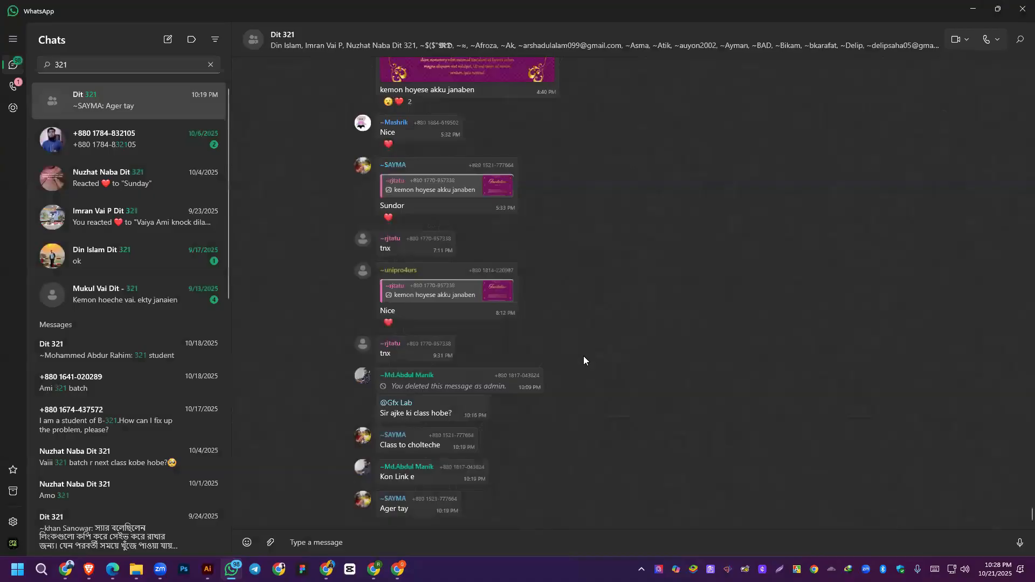
Step: Look back through the day's earlier messages in the Dit 321 group, including the purple invitation design
{"action": "scroll", "coordinate": [512, 344], "scroll_direction": "up", "scroll_amount": 10}
{"action": "scroll", "coordinate": [512, 344], "scroll_direction": "down", "scroll_amount": 4}
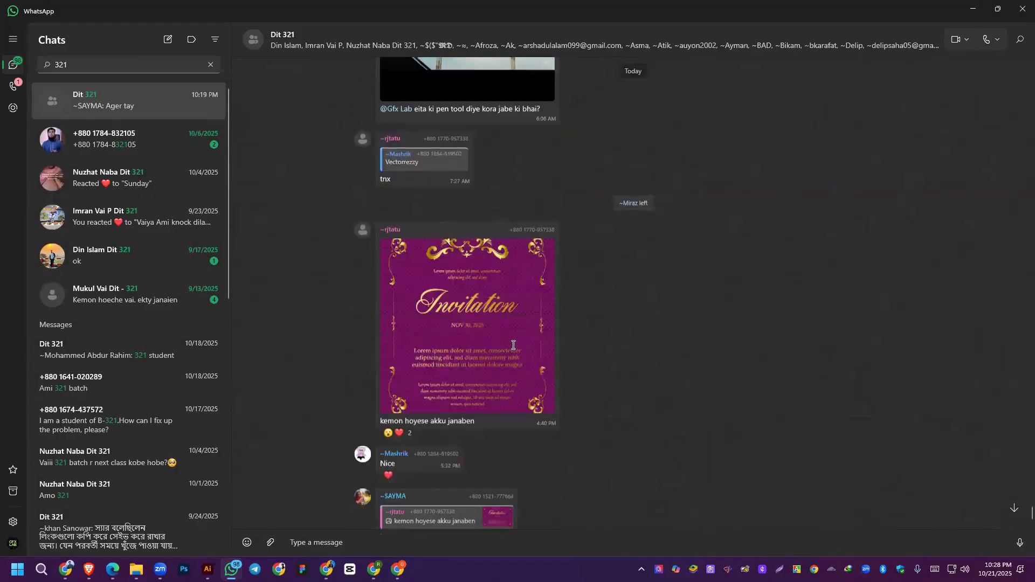
{"action": "scroll", "coordinate": [513, 345], "scroll_direction": "down", "scroll_amount": 6}
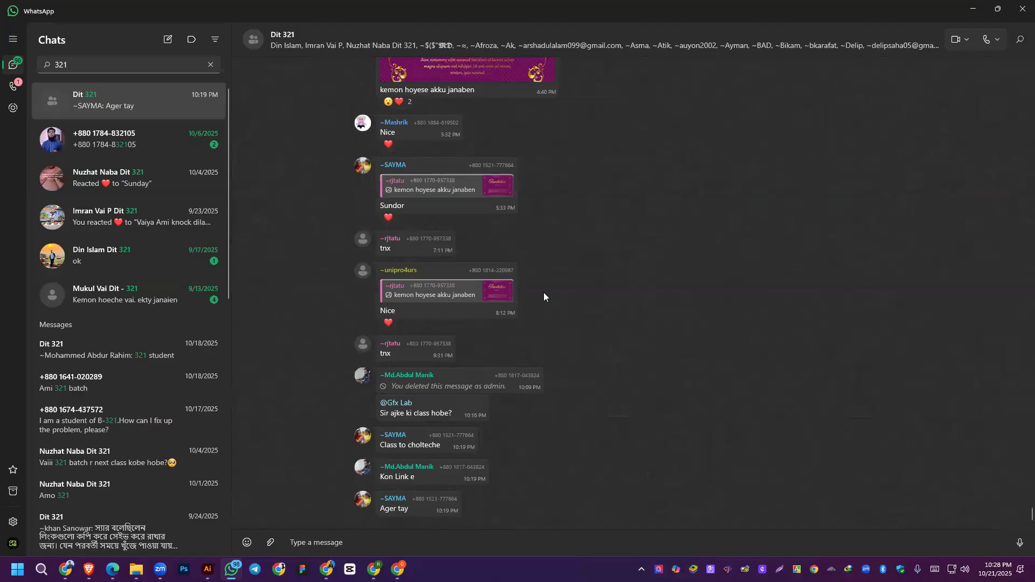
{"action": "scroll", "coordinate": [543, 292], "scroll_direction": "up", "scroll_amount": 5}
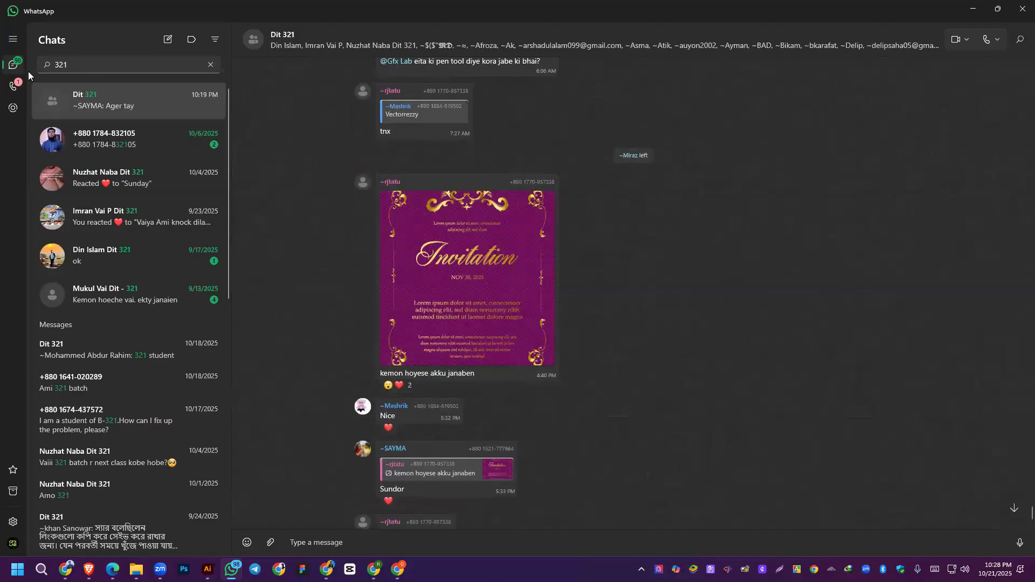
Step: Clear the chat search, check the private chat of the deleted invitation's sender and close WhatsApp
{"action": "left_click", "coordinate": [210, 65]}
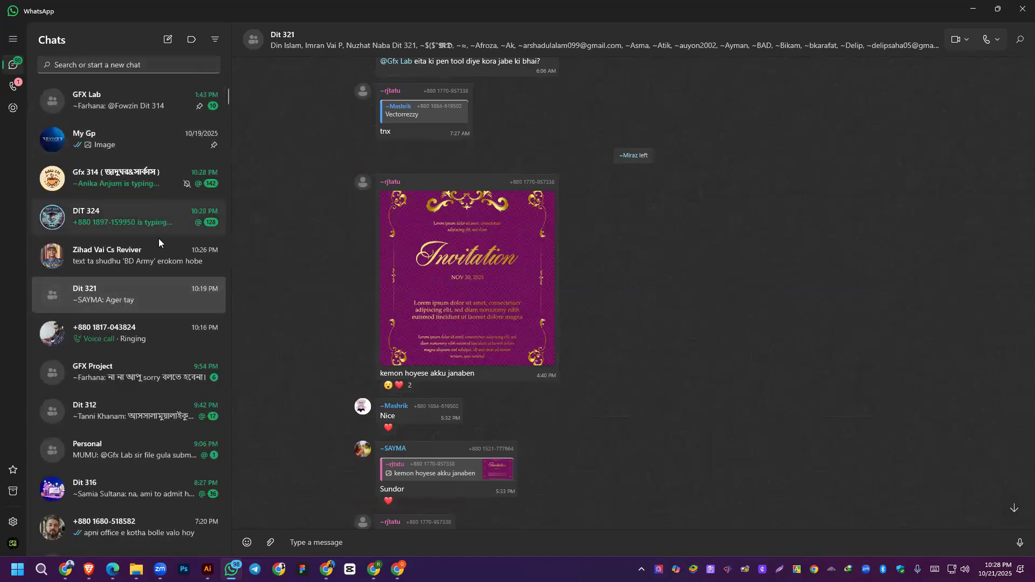
{"action": "left_click", "coordinate": [165, 348]}
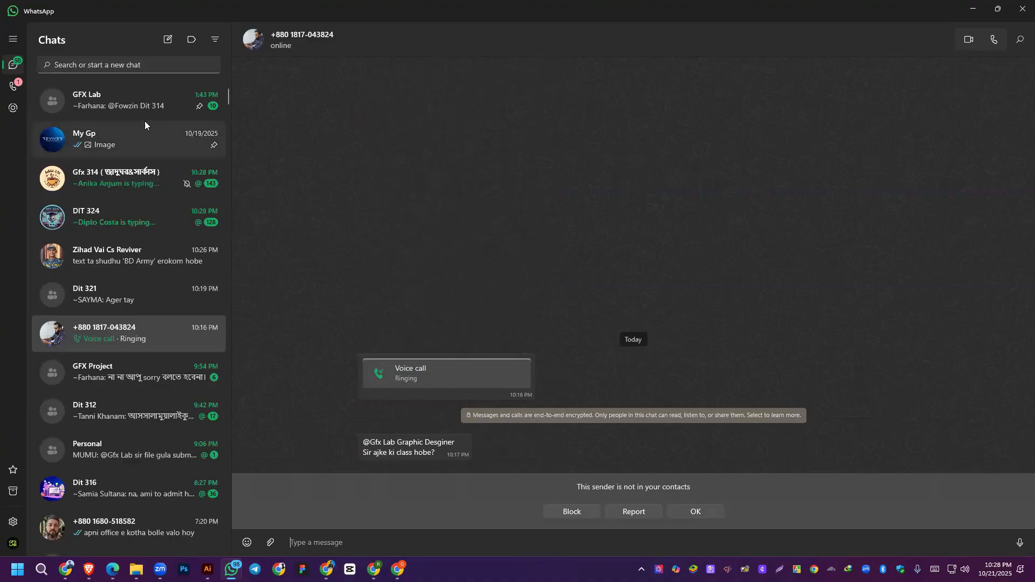
{"action": "left_click", "coordinate": [1022, 8]}
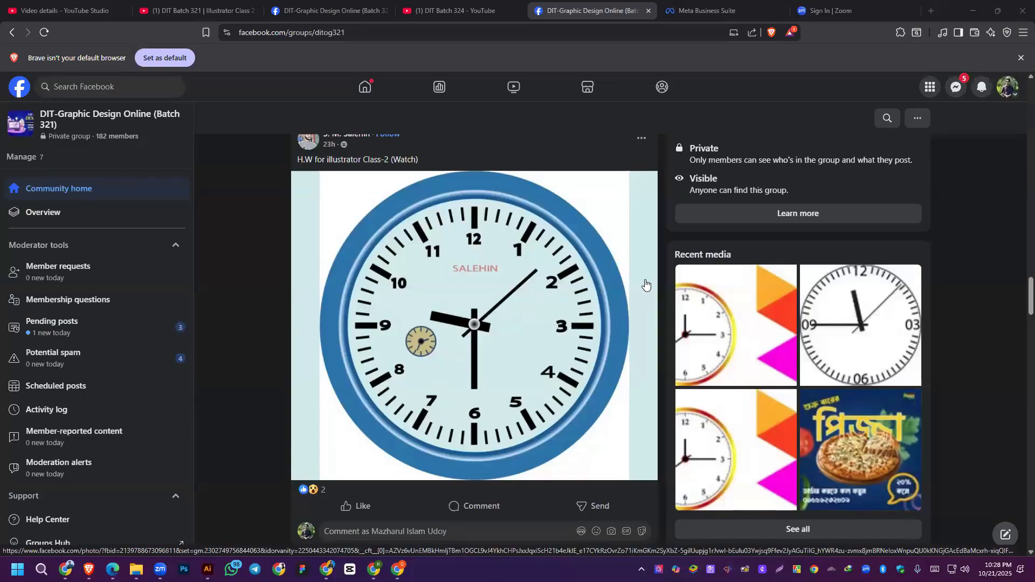
Step: Review the remaining Batch 321 group posts, enlarging the "fuchka 2" flyer and examining the Illustrator homework and the older flyer designs
{"action": "scroll", "coordinate": [555, 339], "scroll_direction": "down", "scroll_amount": 5}
{"action": "scroll", "coordinate": [555, 339], "scroll_direction": "down", "scroll_amount": 4}
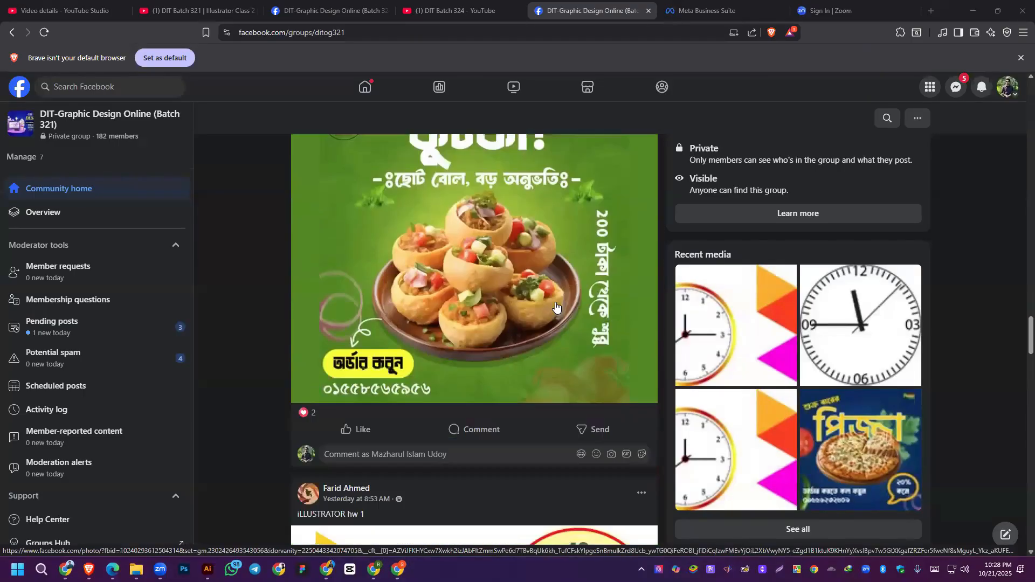
{"action": "scroll", "coordinate": [556, 323], "scroll_direction": "up", "scroll_amount": 5}
{"action": "scroll", "coordinate": [556, 308], "scroll_direction": "down", "scroll_amount": 3}
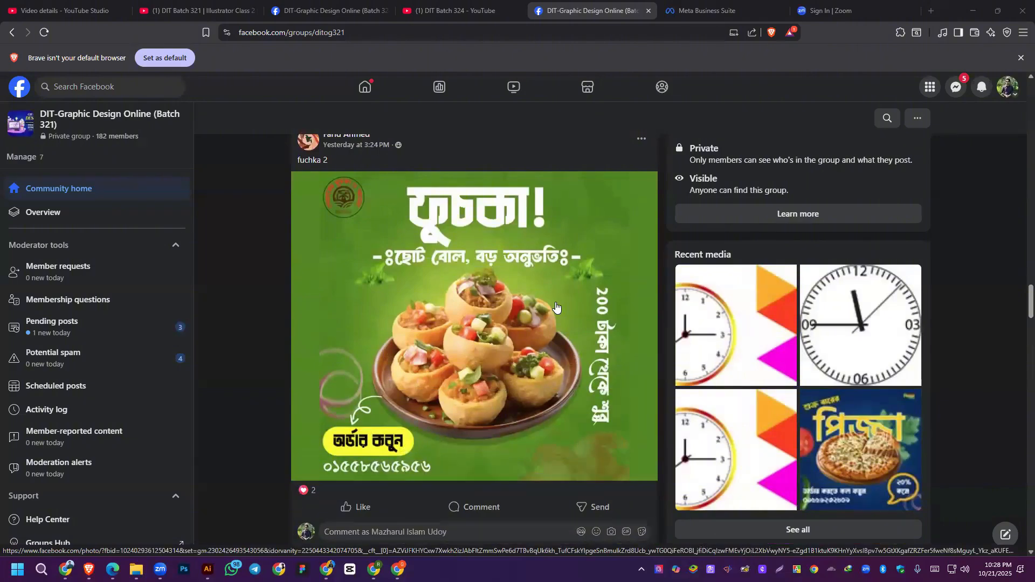
{"action": "left_click", "coordinate": [492, 255]}
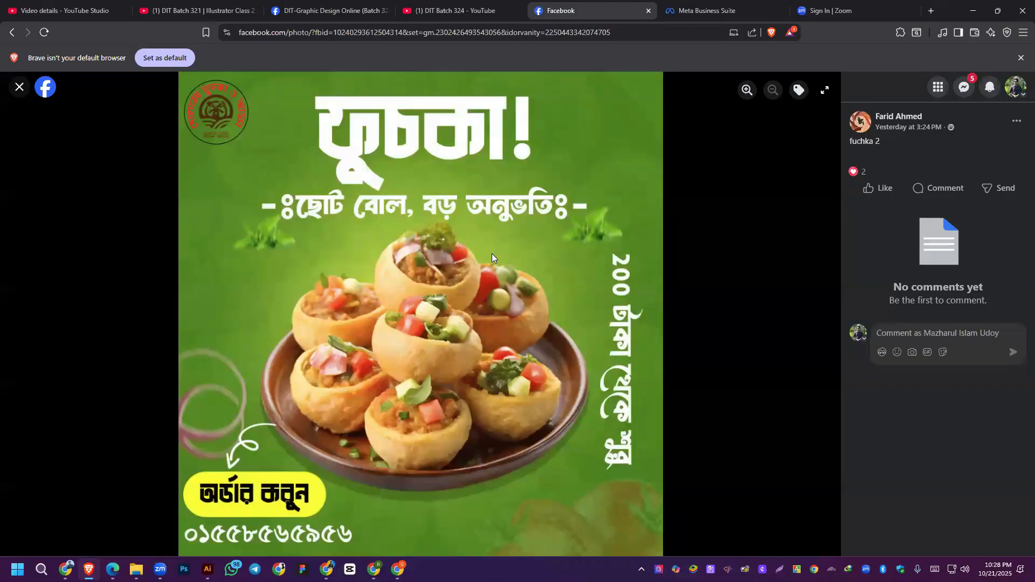
{"action": "key", "text": "Escape"}
{"action": "scroll", "coordinate": [492, 254], "scroll_direction": "down", "scroll_amount": 4}
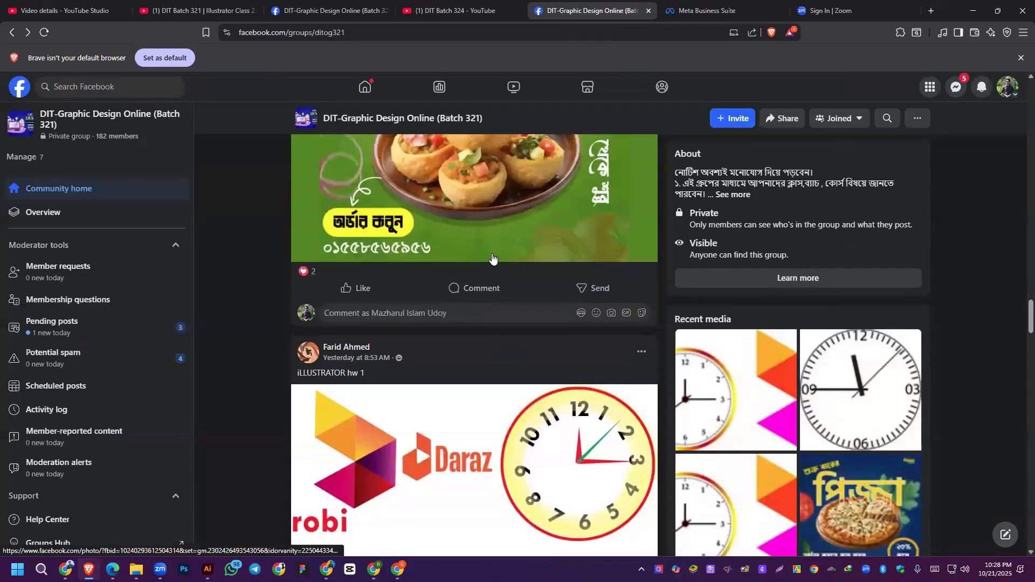
{"action": "scroll", "coordinate": [492, 258], "scroll_direction": "down", "scroll_amount": 8}
{"action": "scroll", "coordinate": [492, 258], "scroll_direction": "up", "scroll_amount": 6}
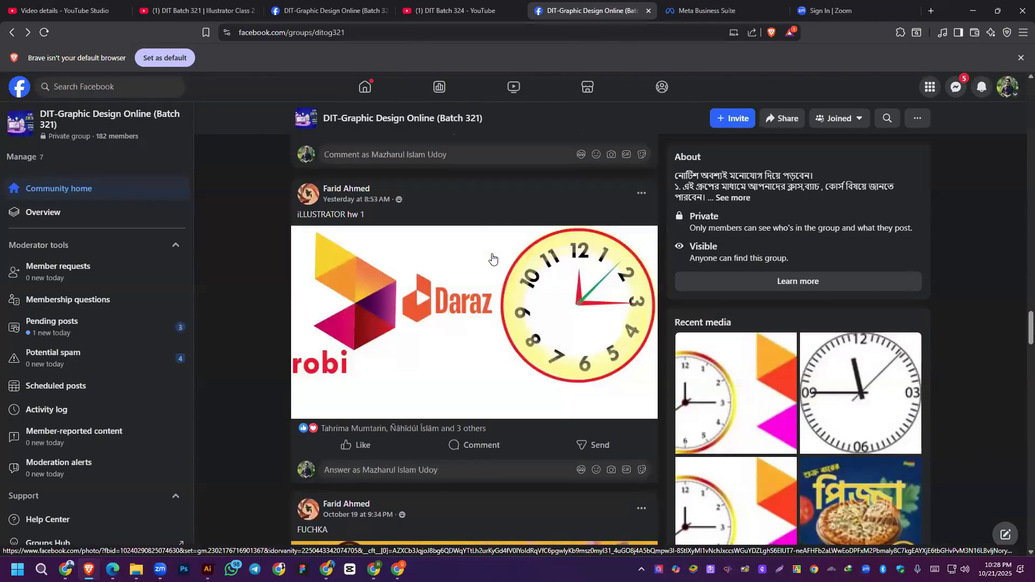
{"action": "scroll", "coordinate": [492, 259], "scroll_direction": "down", "scroll_amount": 10}
{"action": "scroll", "coordinate": [491, 258], "scroll_direction": "down", "scroll_amount": 5}
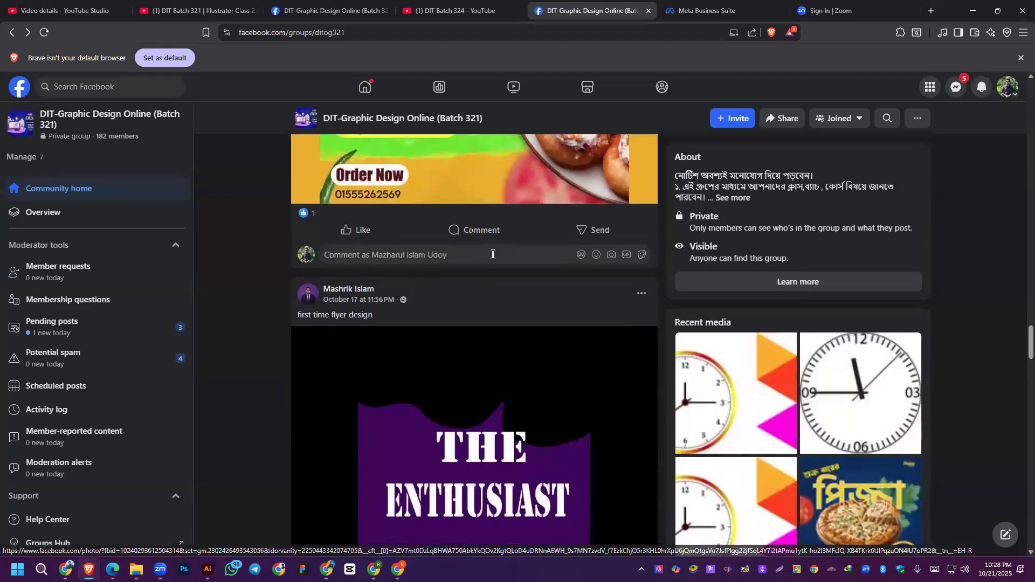
{"action": "scroll", "coordinate": [492, 258], "scroll_direction": "down", "scroll_amount": 10}
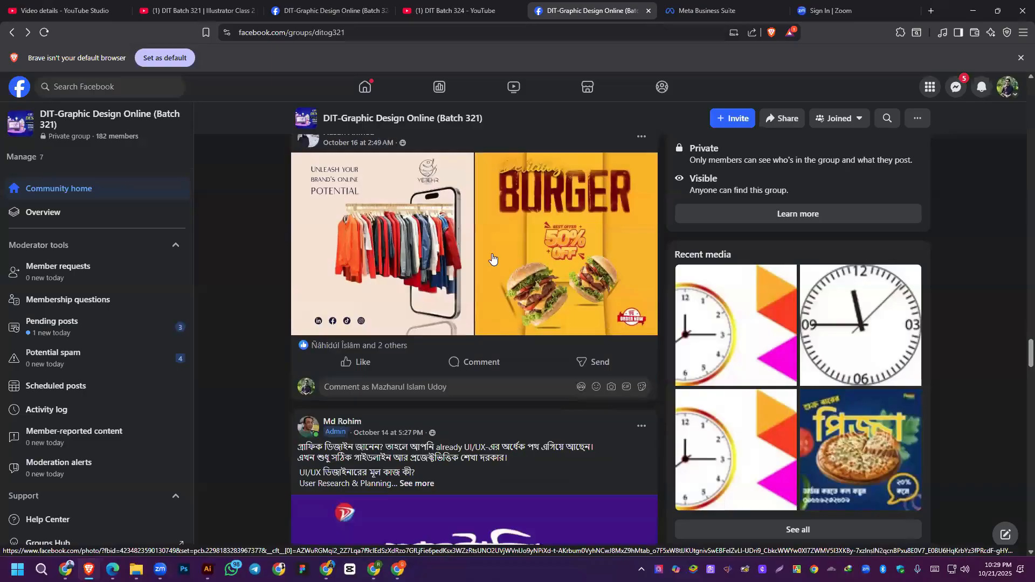
Step: Review the Batch 321 group's posts, comparing the fashion and burger designs, the "first time flyer design", the fuchka flyers and the Illustrator clock homework
{"action": "scroll", "coordinate": [467, 264], "scroll_direction": "up", "scroll_amount": 6}
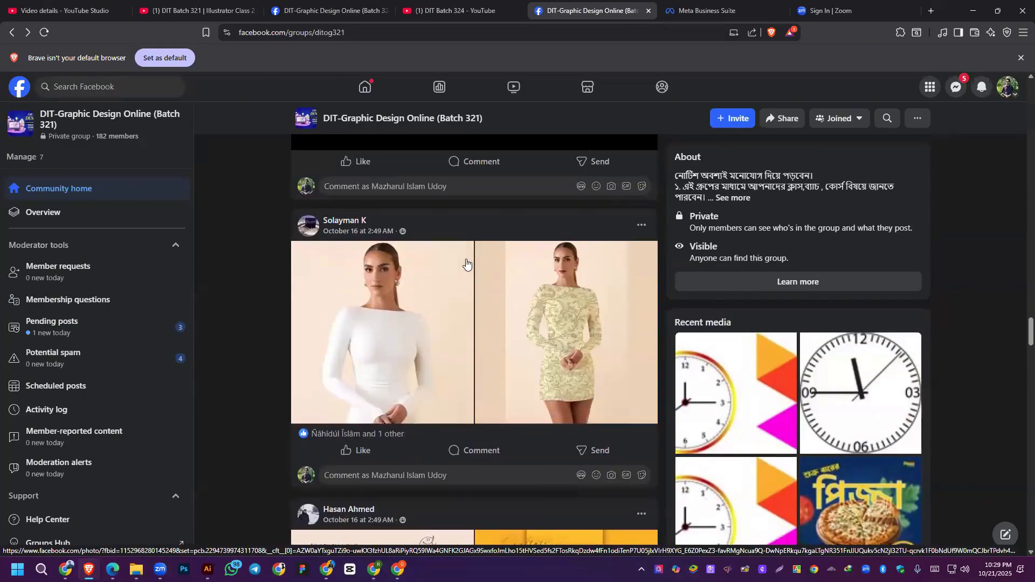
{"action": "scroll", "coordinate": [452, 317], "scroll_direction": "down", "scroll_amount": 5}
{"action": "scroll", "coordinate": [453, 322], "scroll_direction": "up", "scroll_amount": 9}
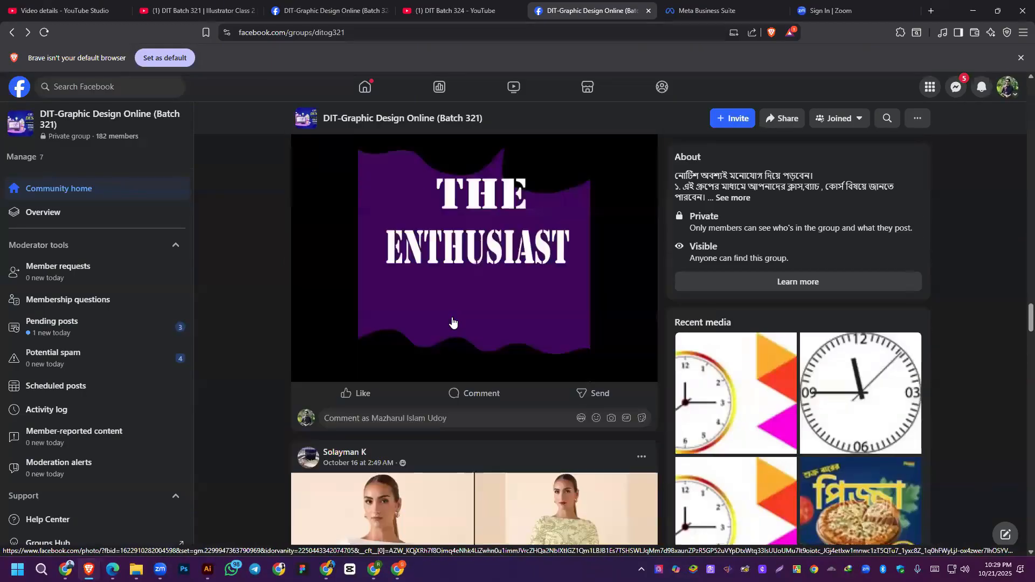
{"action": "scroll", "coordinate": [453, 322], "scroll_direction": "up", "scroll_amount": 3}
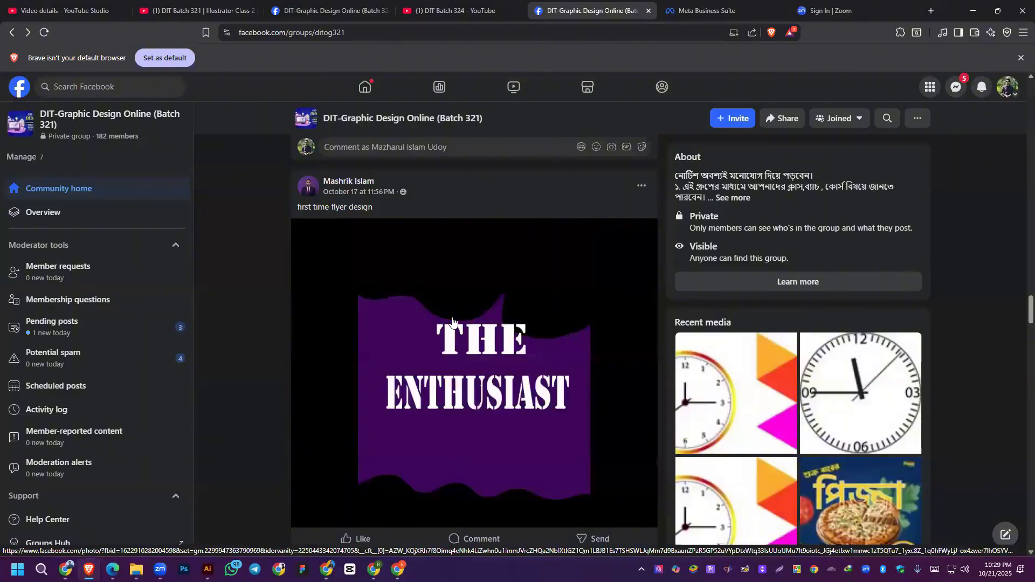
{"action": "scroll", "coordinate": [452, 322], "scroll_direction": "down", "scroll_amount": 1}
{"action": "scroll", "coordinate": [452, 322], "scroll_direction": "up", "scroll_amount": 9}
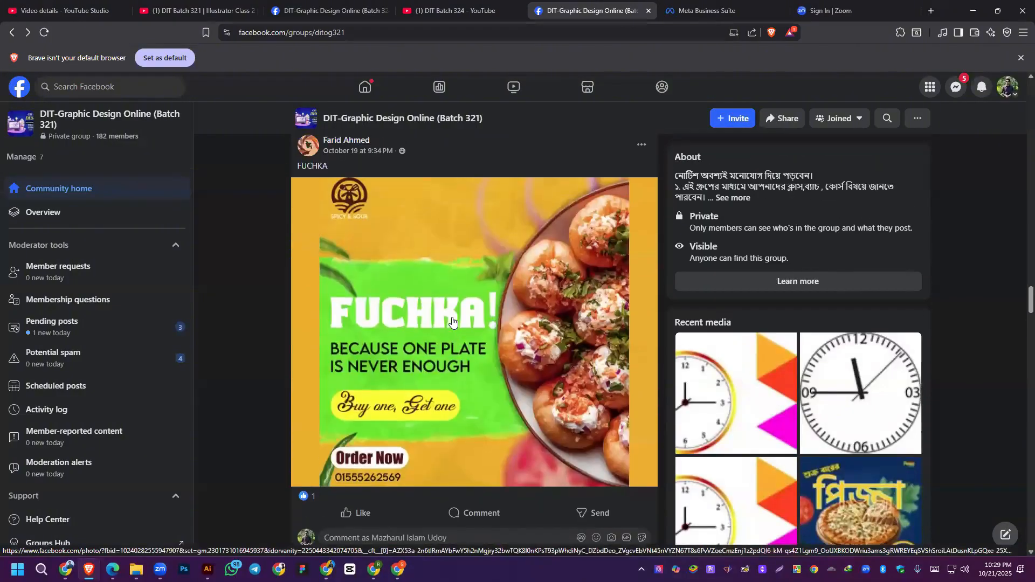
{"action": "scroll", "coordinate": [452, 322], "scroll_direction": "up", "scroll_amount": 1}
{"action": "scroll", "coordinate": [453, 322], "scroll_direction": "down", "scroll_amount": 9}
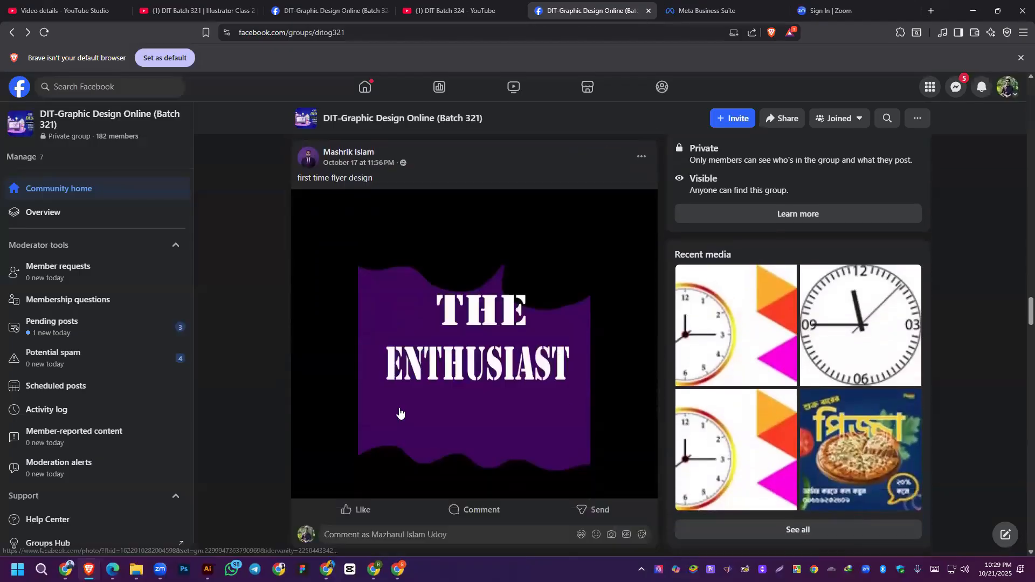
{"action": "scroll", "coordinate": [424, 303], "scroll_direction": "down", "scroll_amount": 1}
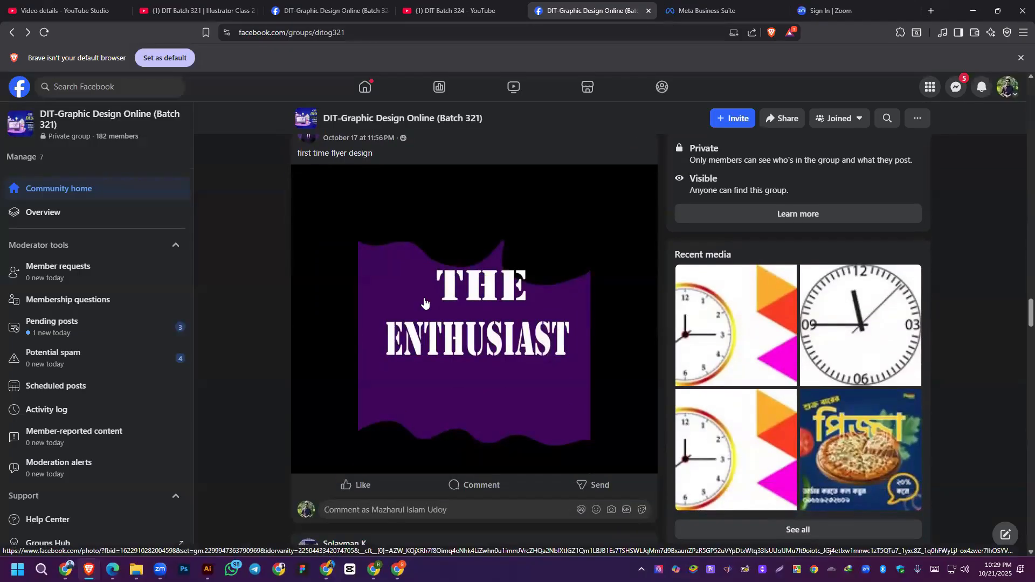
{"action": "scroll", "coordinate": [425, 302], "scroll_direction": "up", "scroll_amount": 10}
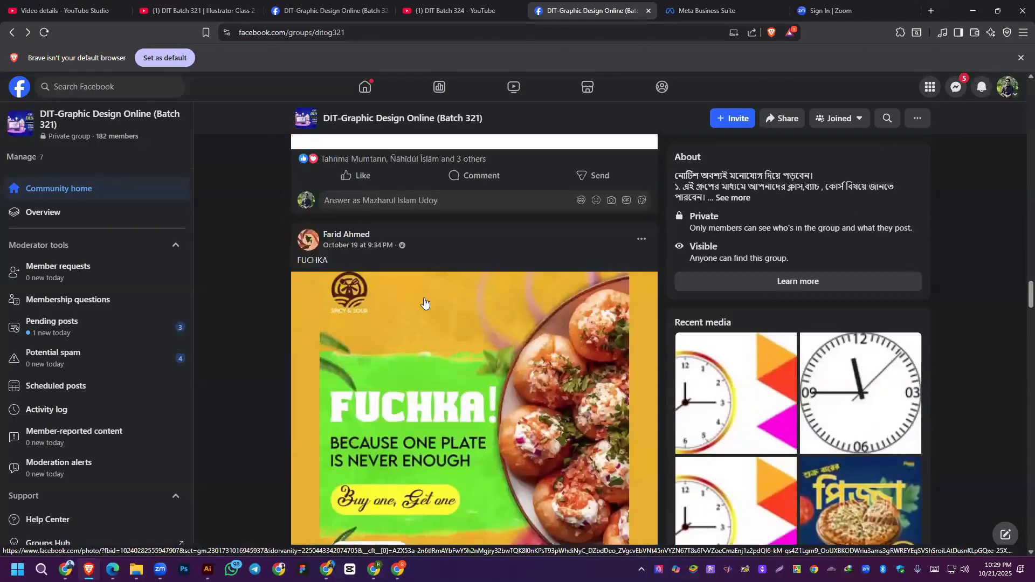
{"action": "scroll", "coordinate": [425, 302], "scroll_direction": "down", "scroll_amount": 1}
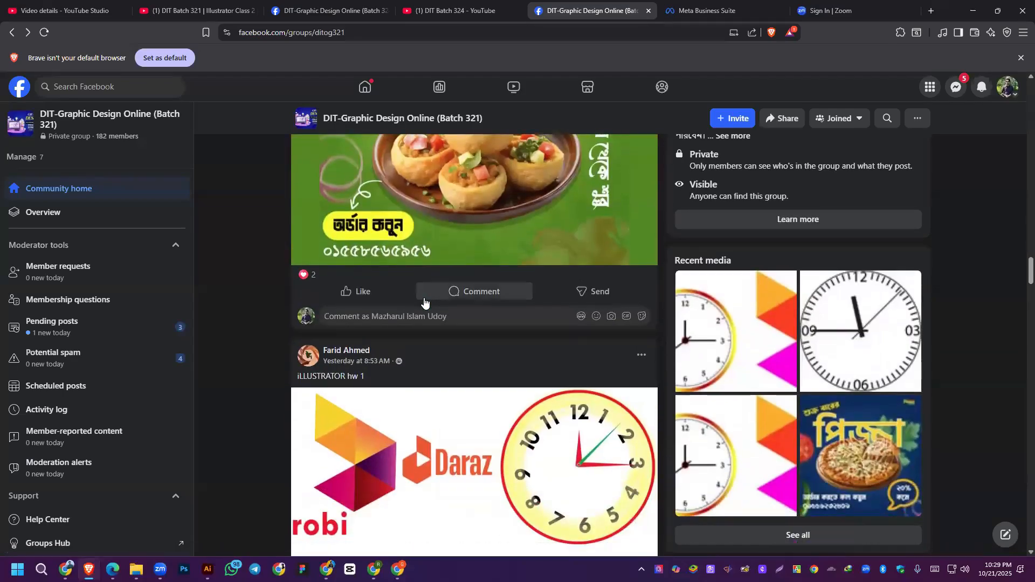
{"action": "scroll", "coordinate": [425, 303], "scroll_direction": "up", "scroll_amount": 10}
{"action": "scroll", "coordinate": [425, 303], "scroll_direction": "down", "scroll_amount": 5}
{"action": "scroll", "coordinate": [424, 303], "scroll_direction": "up", "scroll_amount": 5}
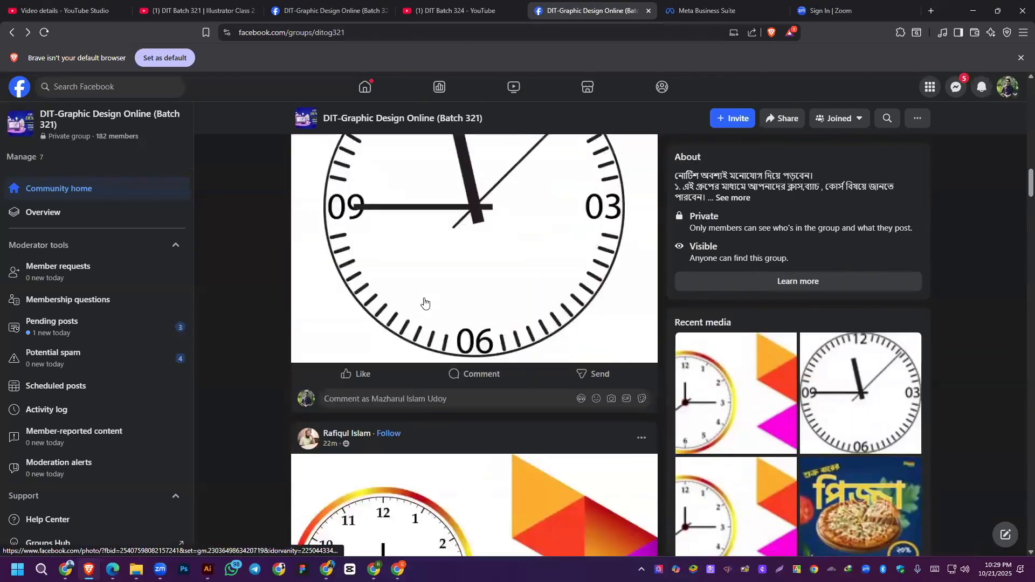
Step: Look through the older group posts, from the "iLLUSTRATOR hw 1" homework down to the "fire hand" design
{"action": "scroll", "coordinate": [425, 302], "scroll_direction": "down", "scroll_amount": 5}
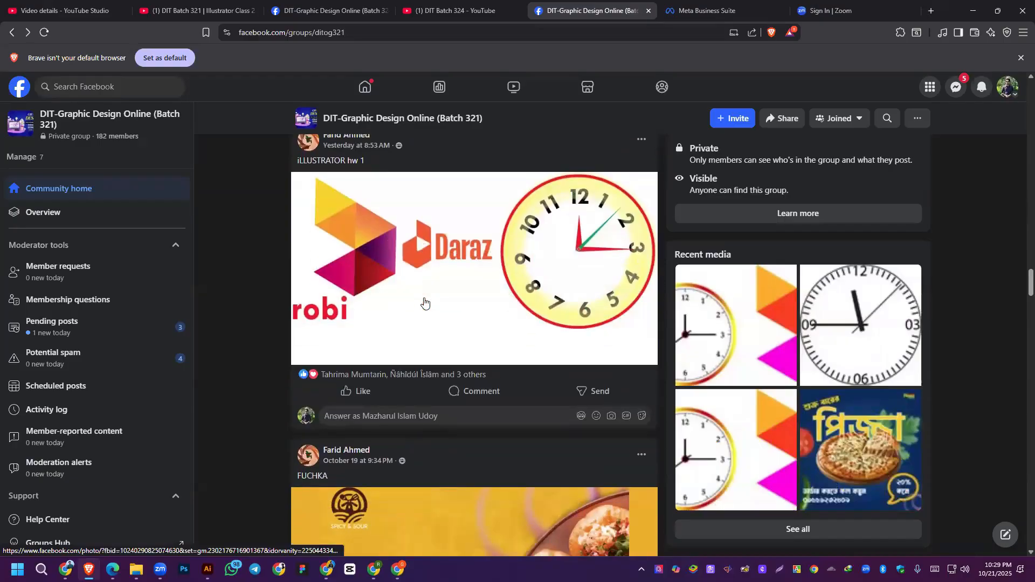
{"action": "scroll", "coordinate": [424, 302], "scroll_direction": "down", "scroll_amount": 7}
{"action": "scroll", "coordinate": [424, 302], "scroll_direction": "down", "scroll_amount": 15}
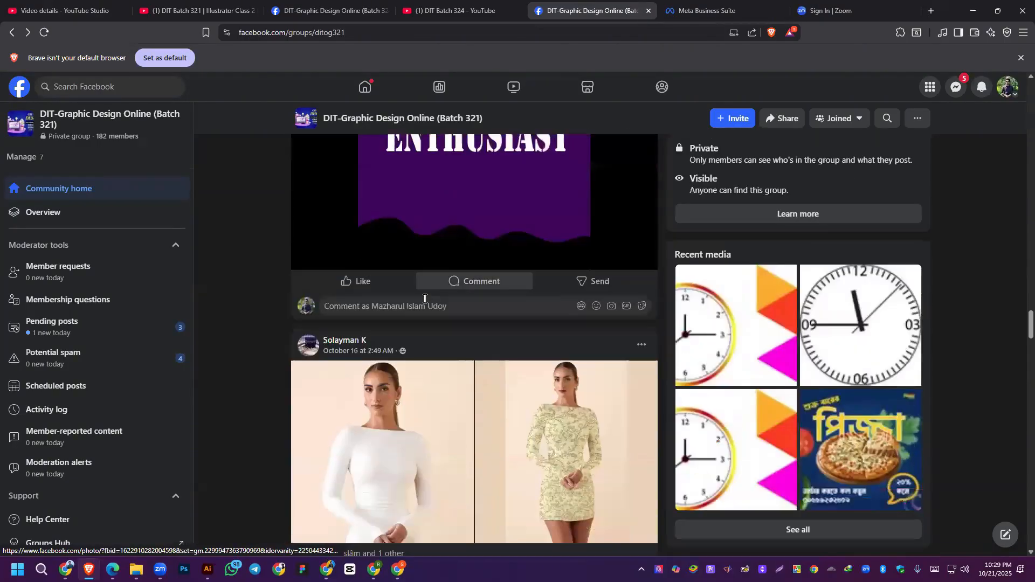
{"action": "scroll", "coordinate": [414, 256], "scroll_direction": "up", "scroll_amount": 2}
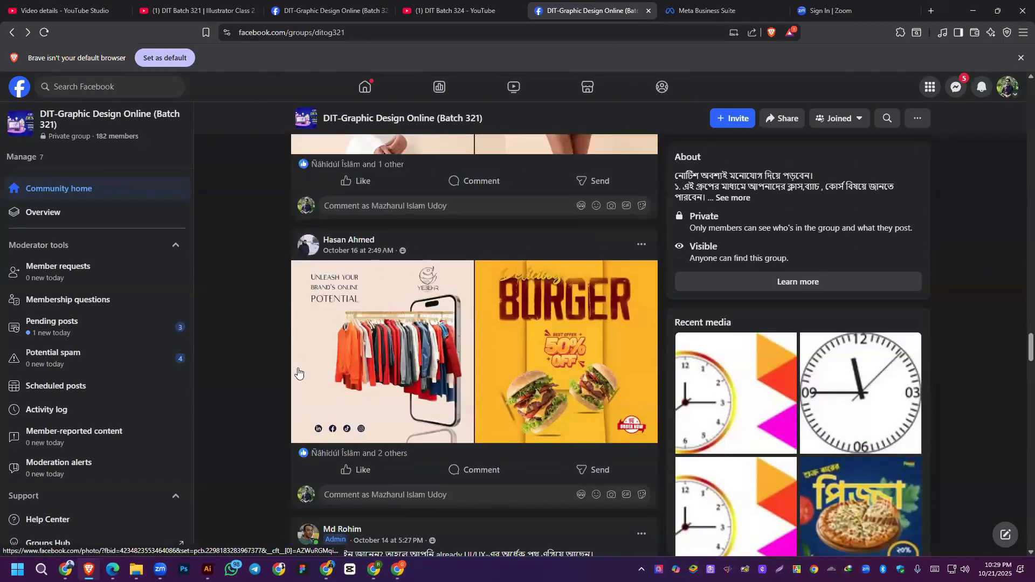
{"action": "scroll", "coordinate": [389, 324], "scroll_direction": "down", "scroll_amount": 6}
{"action": "scroll", "coordinate": [377, 373], "scroll_direction": "down", "scroll_amount": 7}
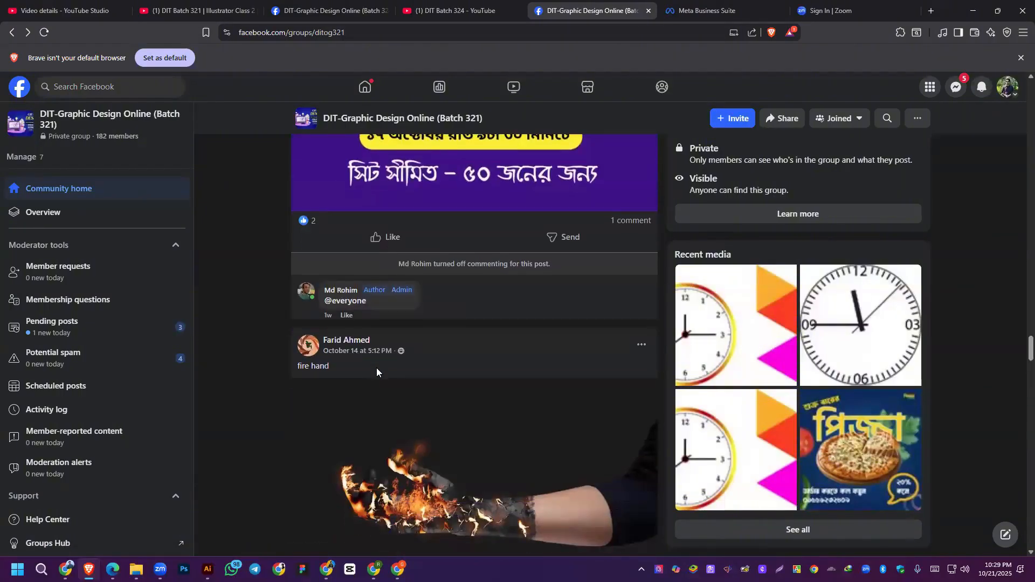
{"action": "scroll", "coordinate": [376, 372], "scroll_direction": "down", "scroll_amount": 2}
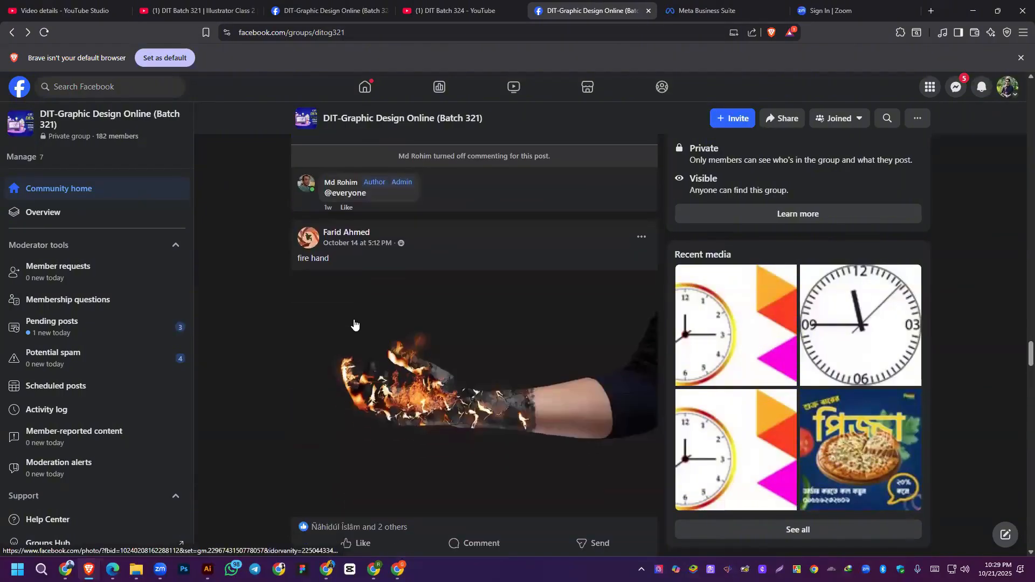
{"action": "scroll", "coordinate": [355, 323], "scroll_direction": "up", "scroll_amount": 2}
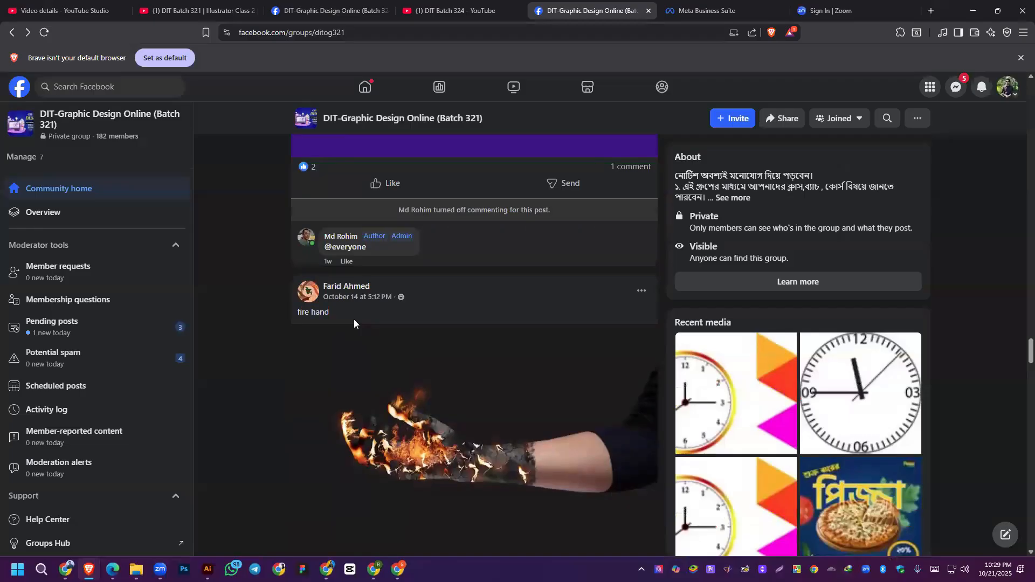
Step: Go through the group feed again from its beginning and enlarge the image of the "first time flyer design" post
{"action": "scroll", "coordinate": [354, 324], "scroll_direction": "up", "scroll_amount": 10}
{"action": "scroll", "coordinate": [354, 324], "scroll_direction": "up", "scroll_amount": 15}
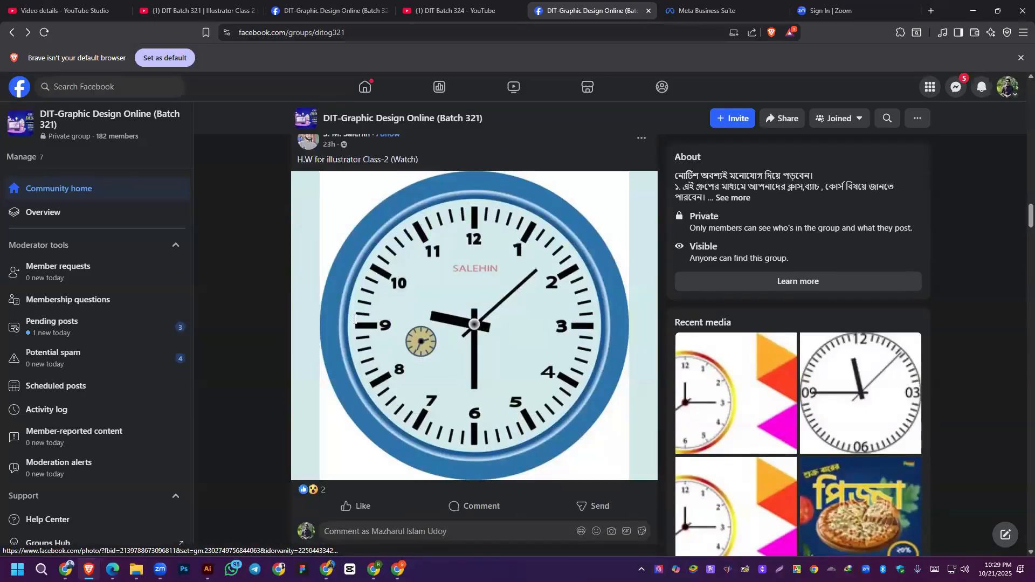
{"action": "scroll", "coordinate": [355, 324], "scroll_direction": "up", "scroll_amount": 12}
{"action": "scroll", "coordinate": [354, 319], "scroll_direction": "up", "scroll_amount": 12}
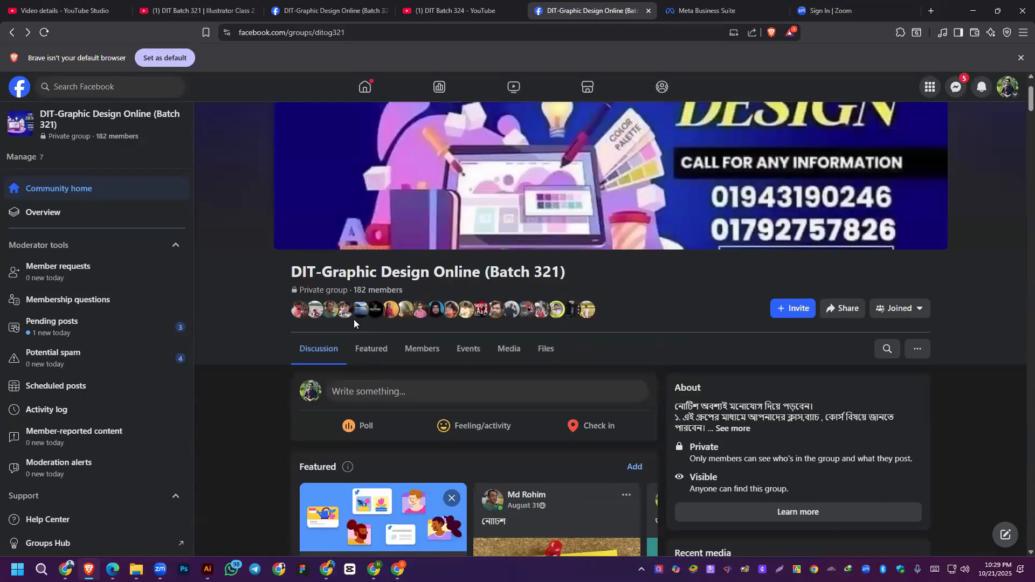
{"action": "scroll", "coordinate": [354, 319], "scroll_direction": "down", "scroll_amount": 18}
{"action": "scroll", "coordinate": [354, 322], "scroll_direction": "down", "scroll_amount": 15}
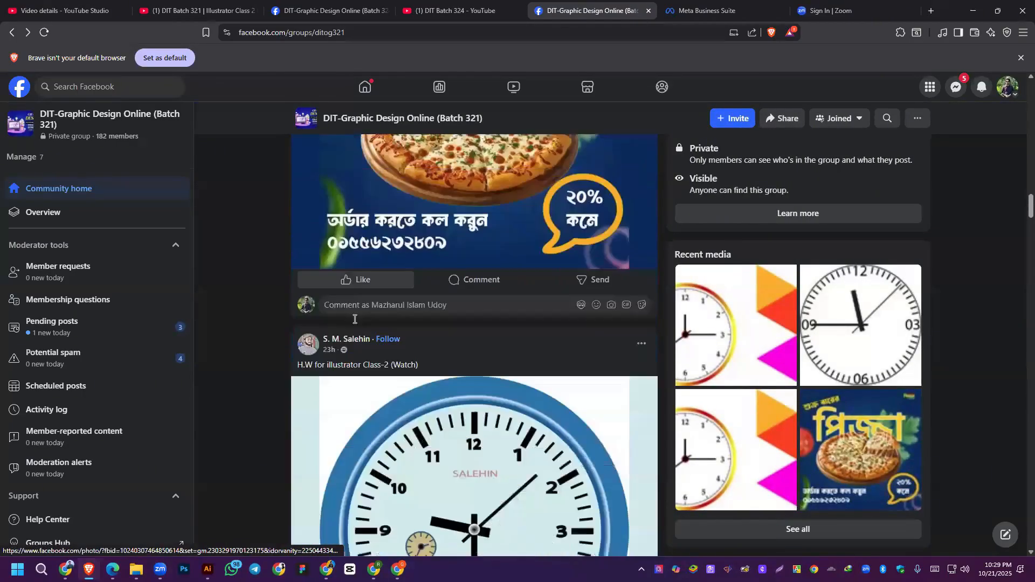
{"action": "scroll", "coordinate": [354, 322], "scroll_direction": "up", "scroll_amount": 5}
{"action": "scroll", "coordinate": [355, 324], "scroll_direction": "down", "scroll_amount": 18}
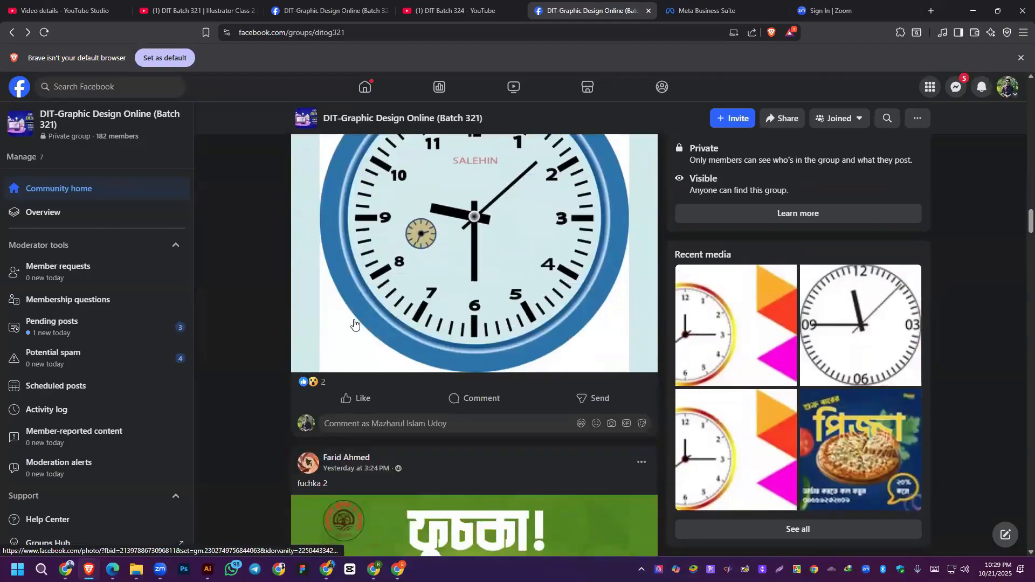
{"action": "scroll", "coordinate": [355, 322], "scroll_direction": "down", "scroll_amount": 15}
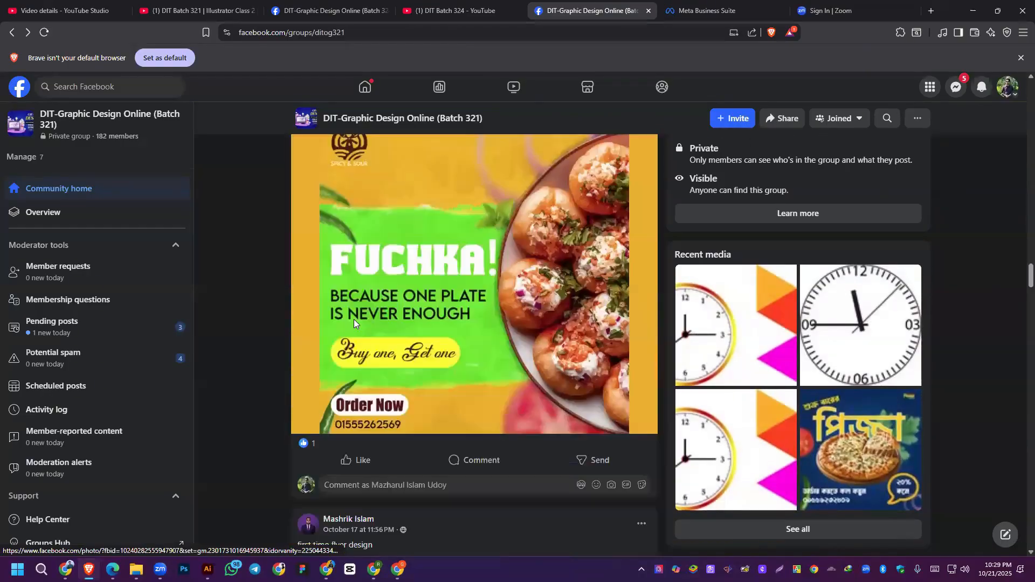
{"action": "scroll", "coordinate": [354, 323], "scroll_direction": "down", "scroll_amount": 11}
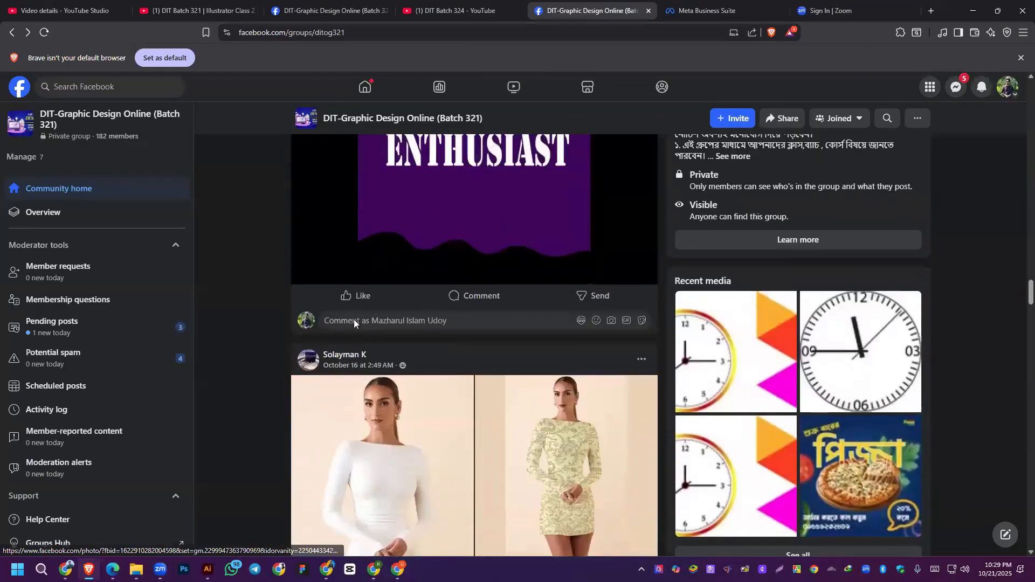
{"action": "scroll", "coordinate": [353, 319], "scroll_direction": "up", "scroll_amount": 5}
{"action": "left_click", "coordinate": [481, 377]}
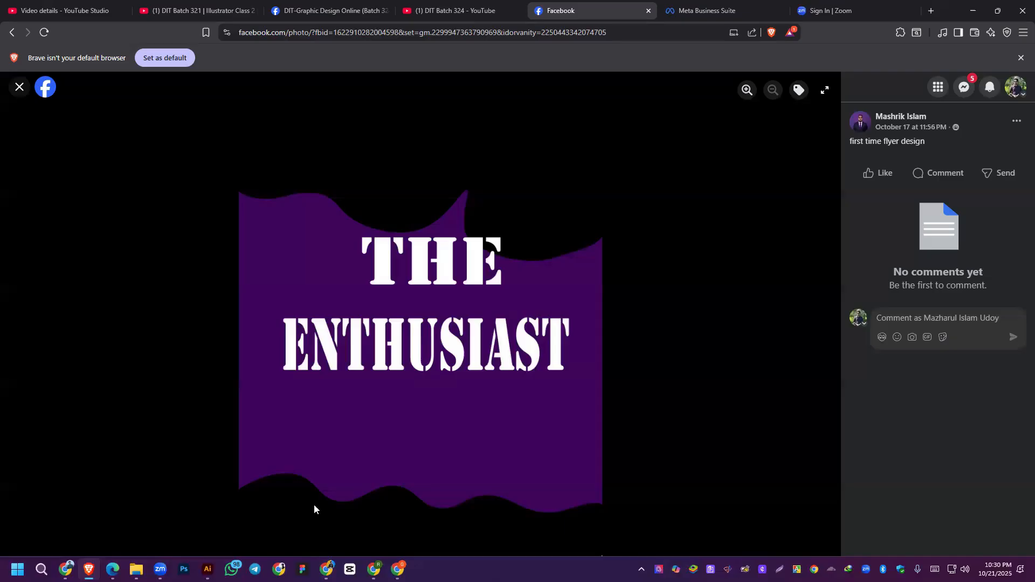
Step: Switch to the course outline PDF in Edge and review the Illustrator classes, highlighting the Class 24 heading briefly and returning to Class 16
{"action": "mouse_move", "coordinate": [208, 570]}
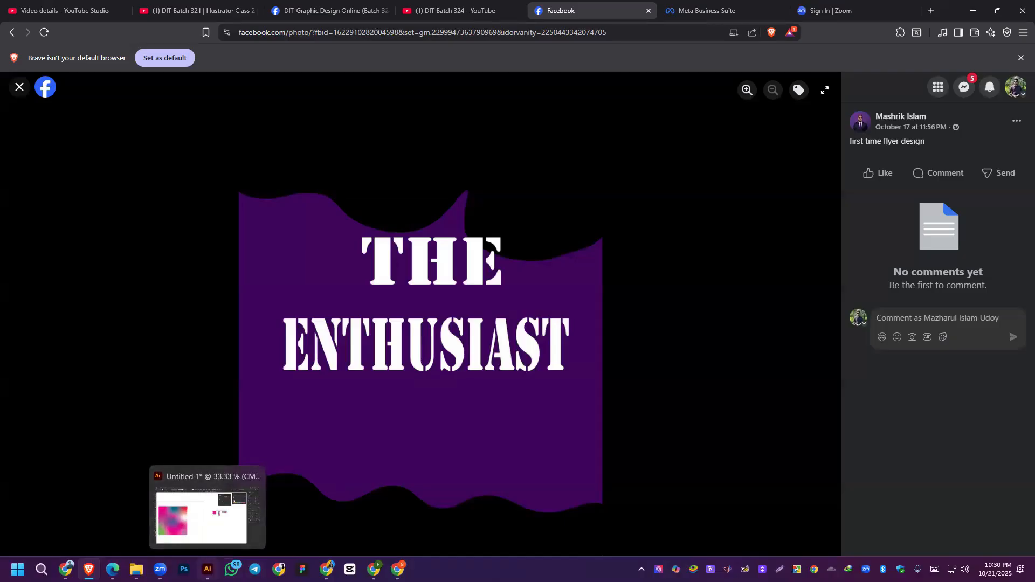
{"action": "left_click", "coordinate": [112, 569]}
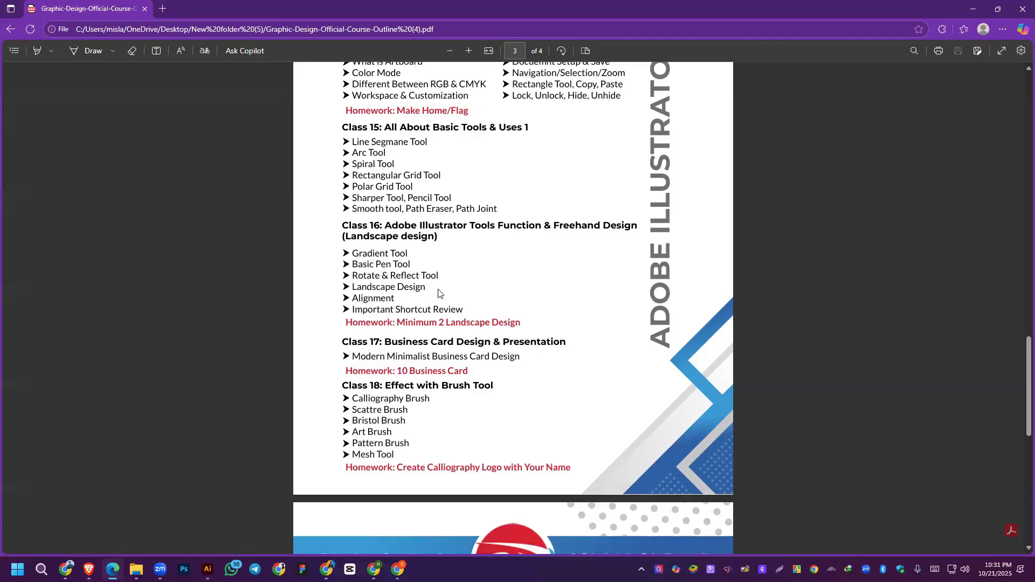
{"action": "scroll", "coordinate": [438, 293], "scroll_direction": "down", "scroll_amount": 7}
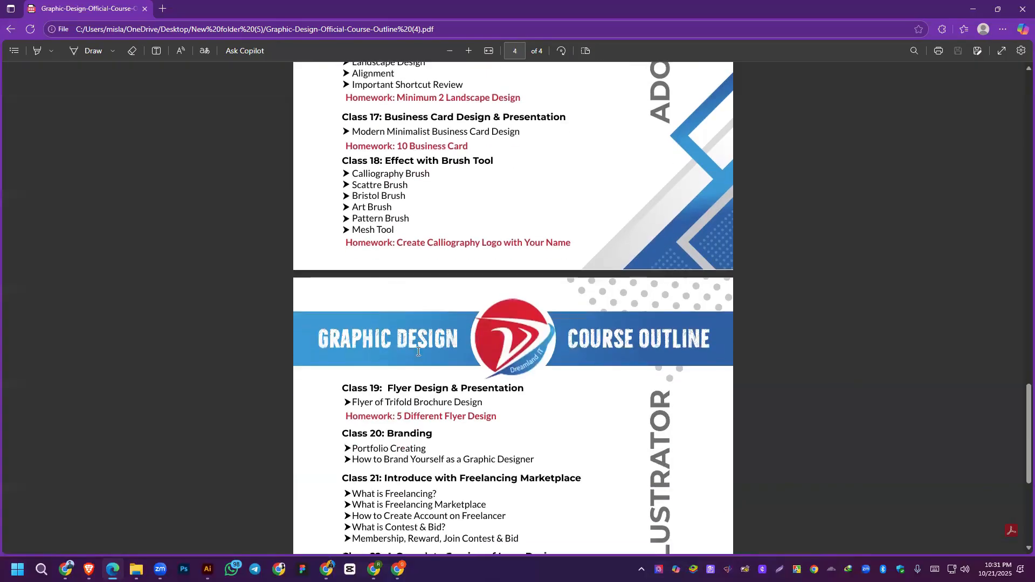
{"action": "scroll", "coordinate": [421, 410], "scroll_direction": "down", "scroll_amount": 2}
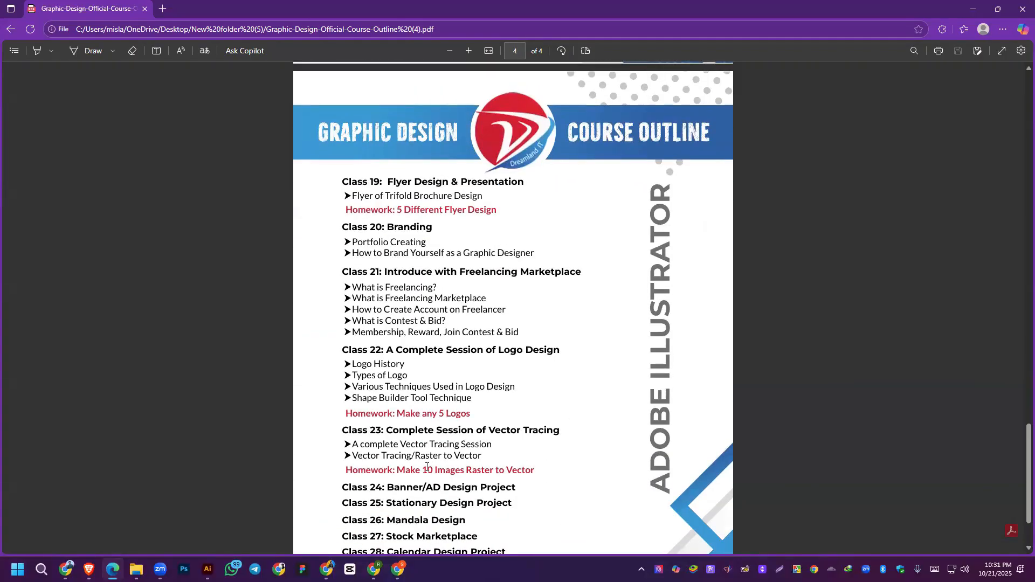
{"action": "left_click_drag", "start_coordinate": [394, 435], "coordinate": [341, 431]}
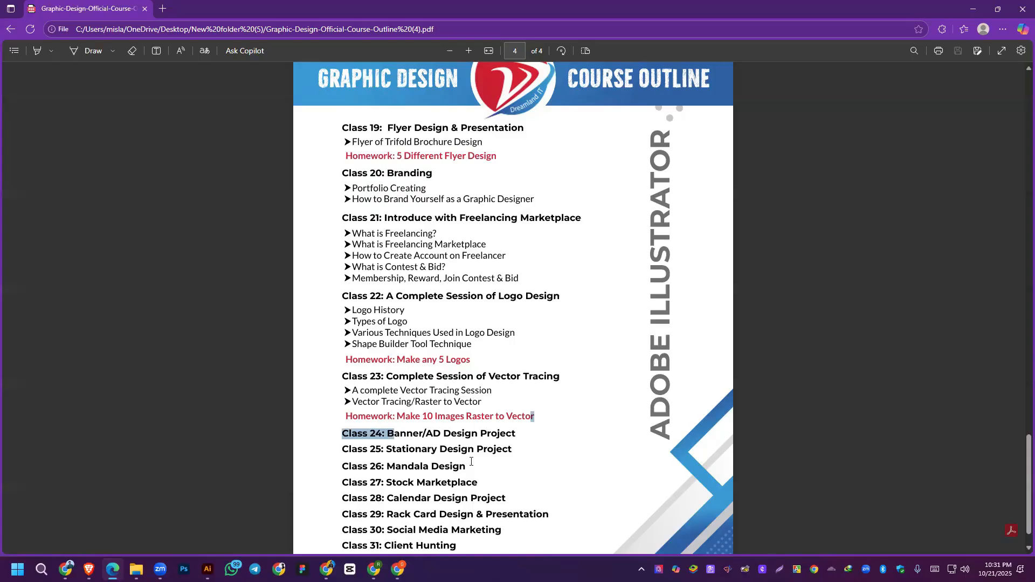
{"action": "left_click", "coordinate": [564, 433]}
{"action": "scroll", "coordinate": [565, 433], "scroll_direction": "up", "scroll_amount": 8}
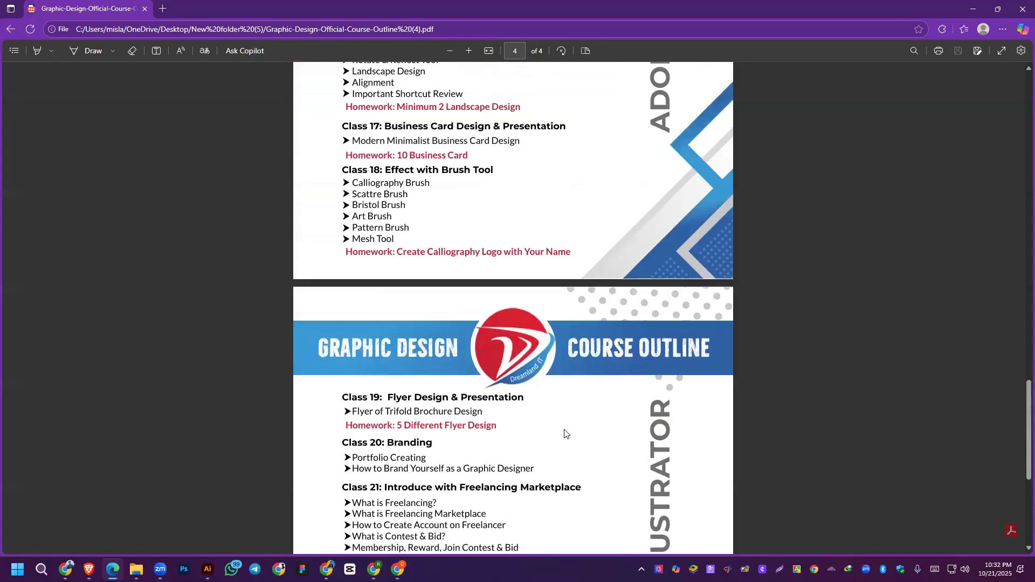
{"action": "scroll", "coordinate": [565, 433], "scroll_direction": "up", "scroll_amount": 2}
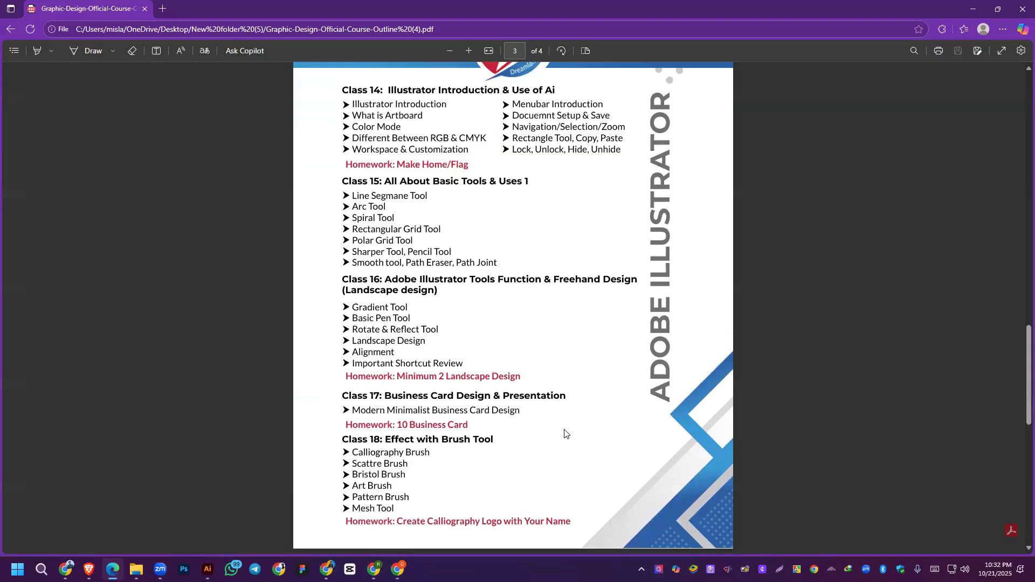
{"action": "scroll", "coordinate": [564, 433], "scroll_direction": "up", "scroll_amount": 1}
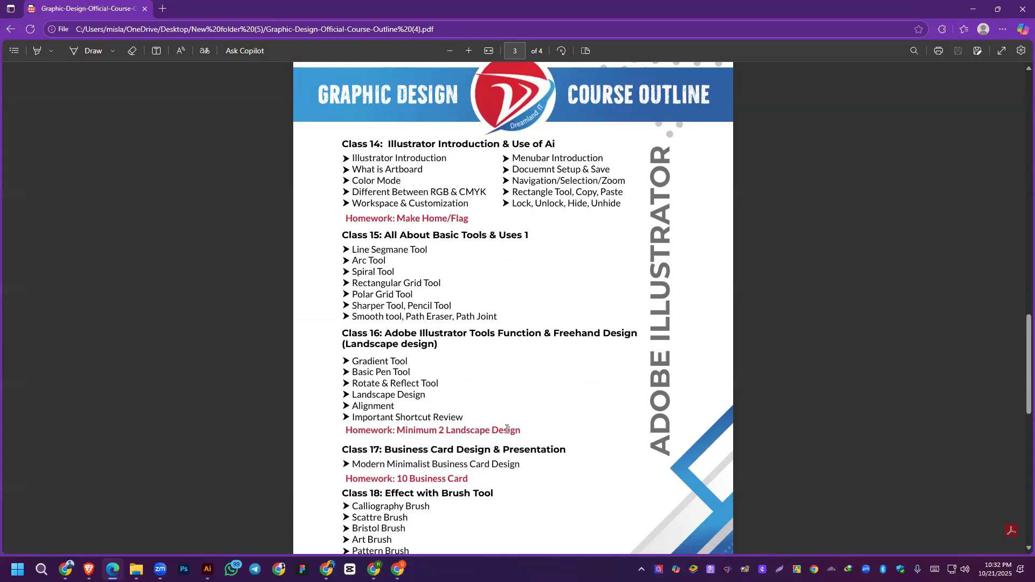
Step: Switch to the Chrome window with the Freepik grunge backgrounds page and minimize it
{"action": "left_click", "coordinate": [65, 570]}
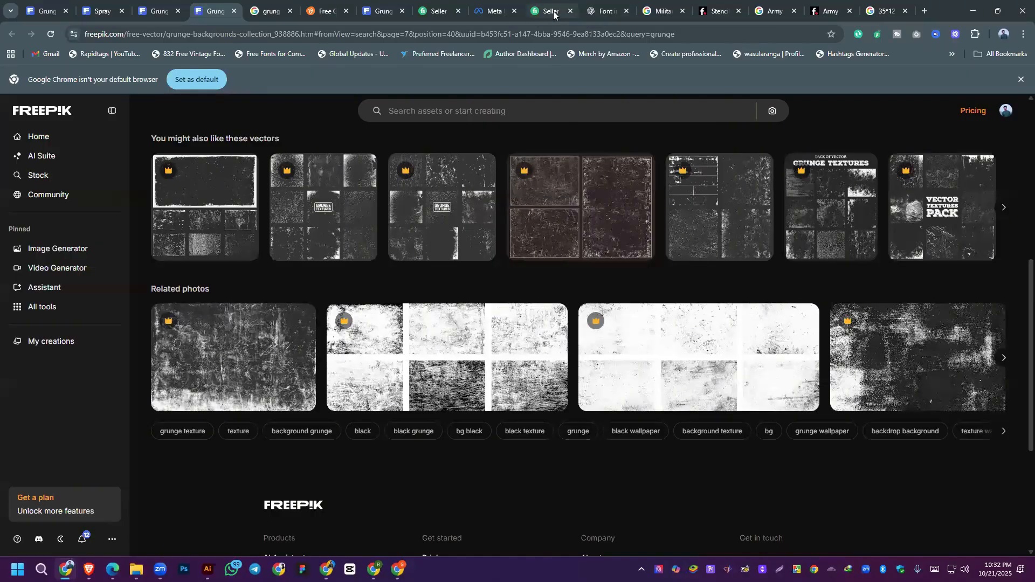
{"action": "left_click", "coordinate": [972, 11]}
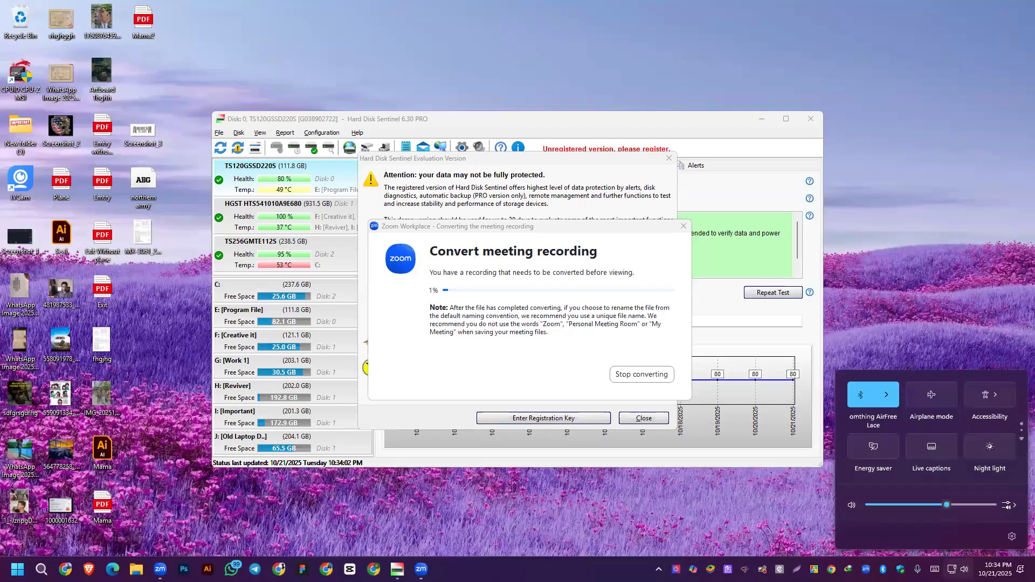
Step: Dismiss the Hard Disk Sentinel windows and check the progress of the Zoom meeting recording conversion
{"action": "left_click", "coordinate": [160, 569]}
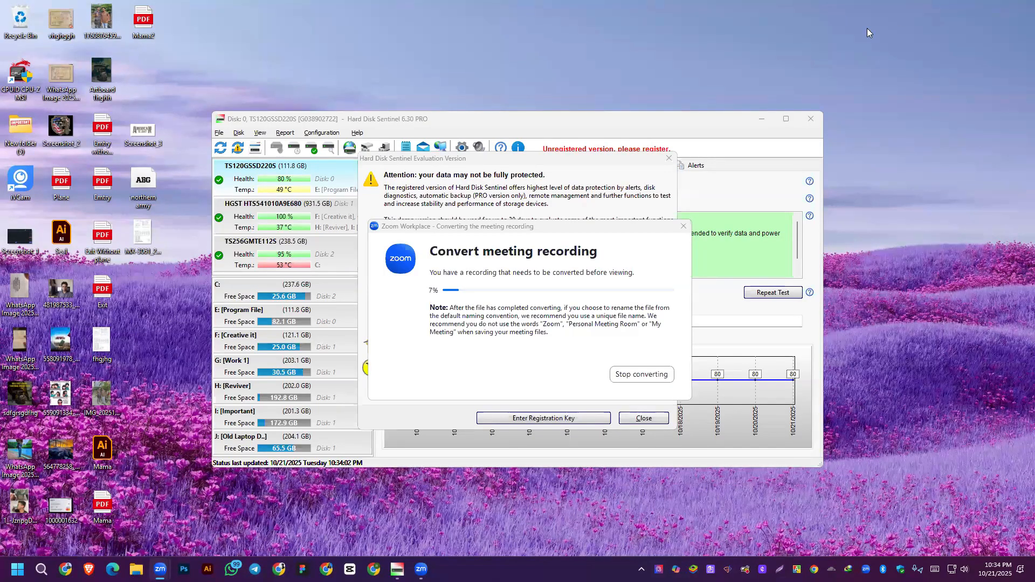
{"action": "left_click", "coordinate": [421, 569]}
{"action": "left_click", "coordinate": [596, 165]}
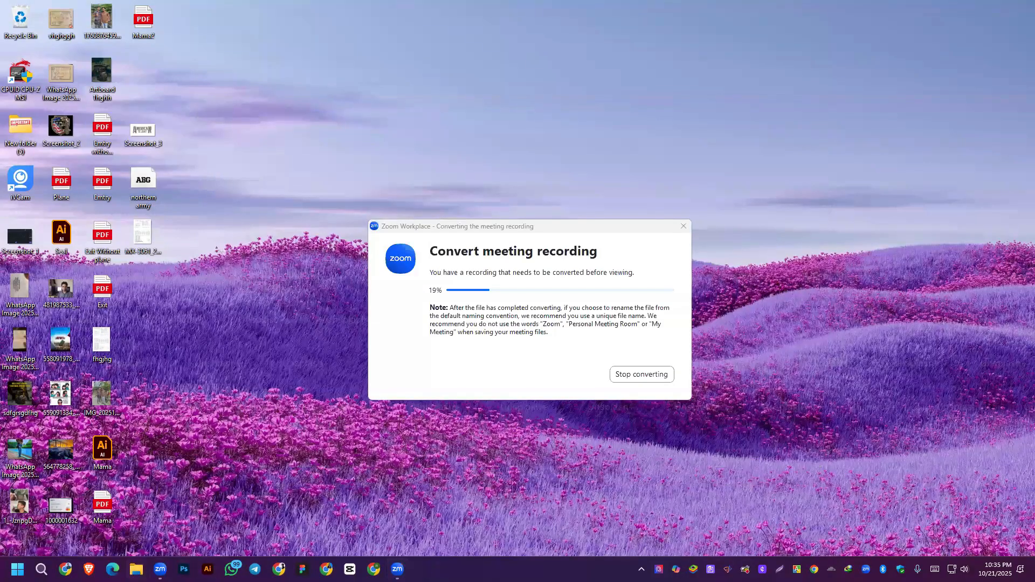
{"action": "mouse_move", "coordinate": [160, 569]}
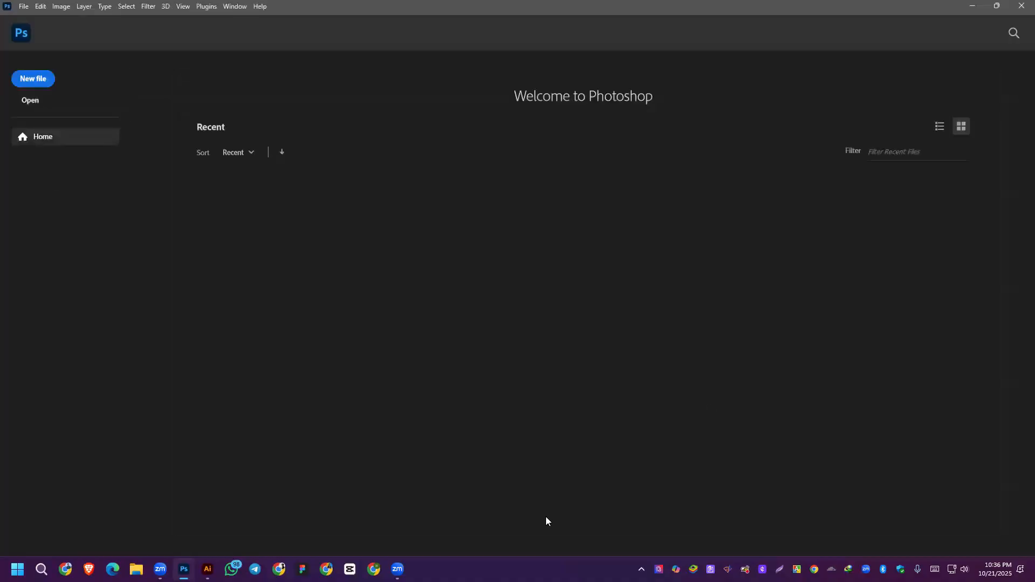
Step: Close Photoshop, return to the Illustrator document and move the large gradient square off the artboard into the empty space on its left
{"action": "left_click", "coordinate": [1021, 7]}
{"action": "left_click", "coordinate": [529, 314]}
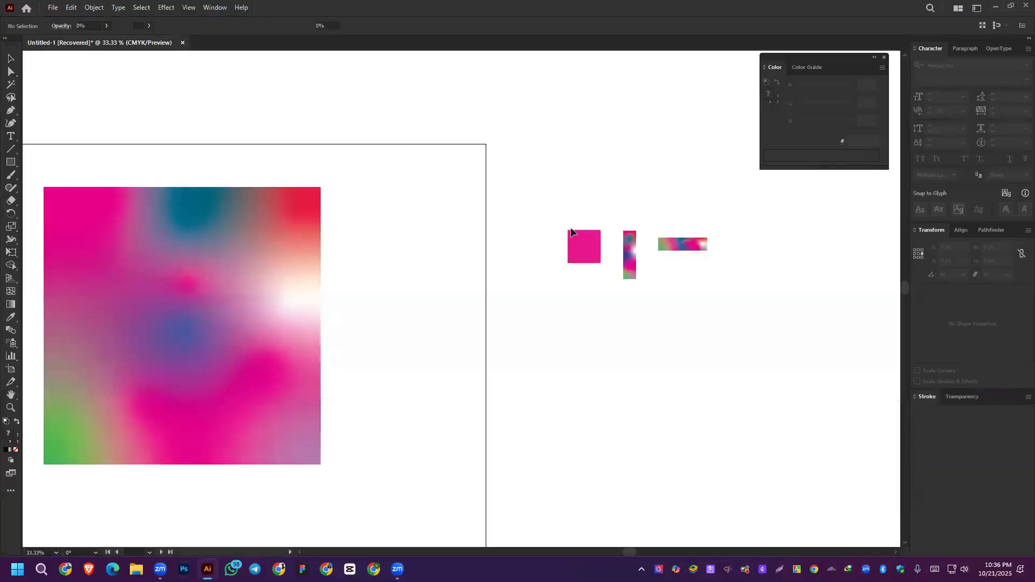
{"action": "scroll", "coordinate": [323, 153], "scroll_direction": "down", "scroll_amount": 1}
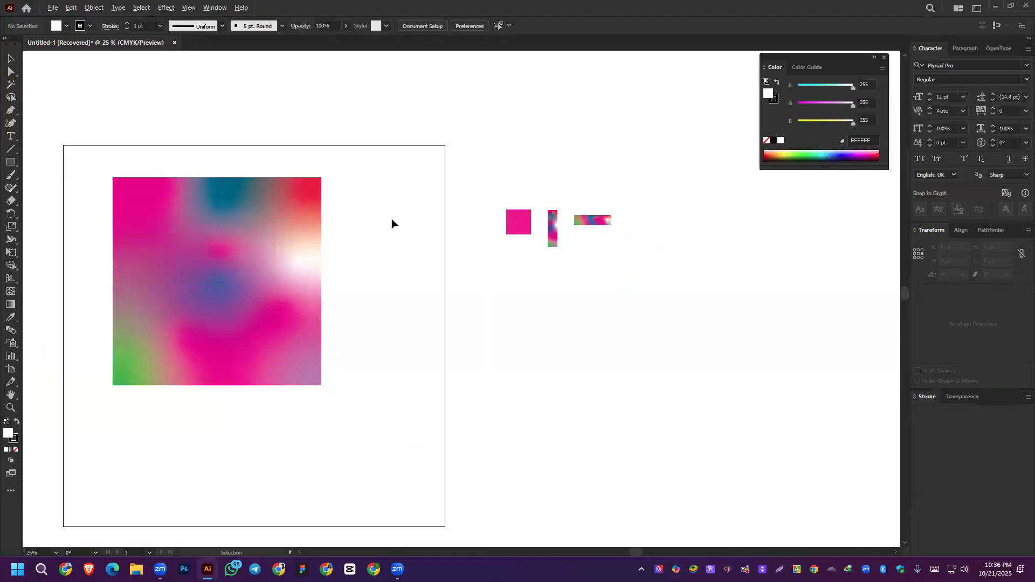
{"action": "left_click_drag", "start_coordinate": [383, 197], "coordinate": [528, 195]}
{"action": "scroll", "coordinate": [300, 218], "scroll_direction": "down", "scroll_amount": 2}
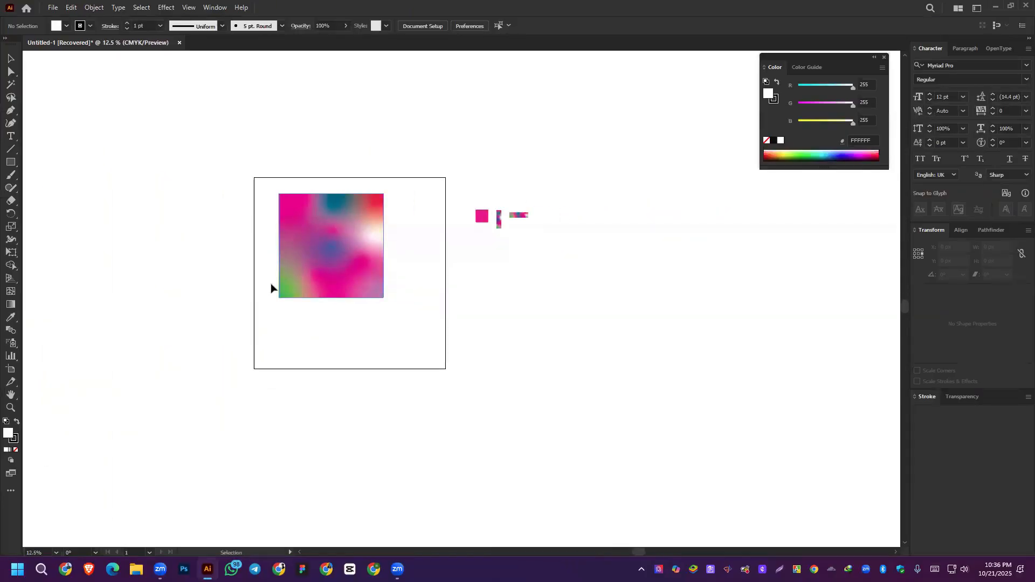
{"action": "left_click_drag", "start_coordinate": [330, 240], "coordinate": [174, 203]}
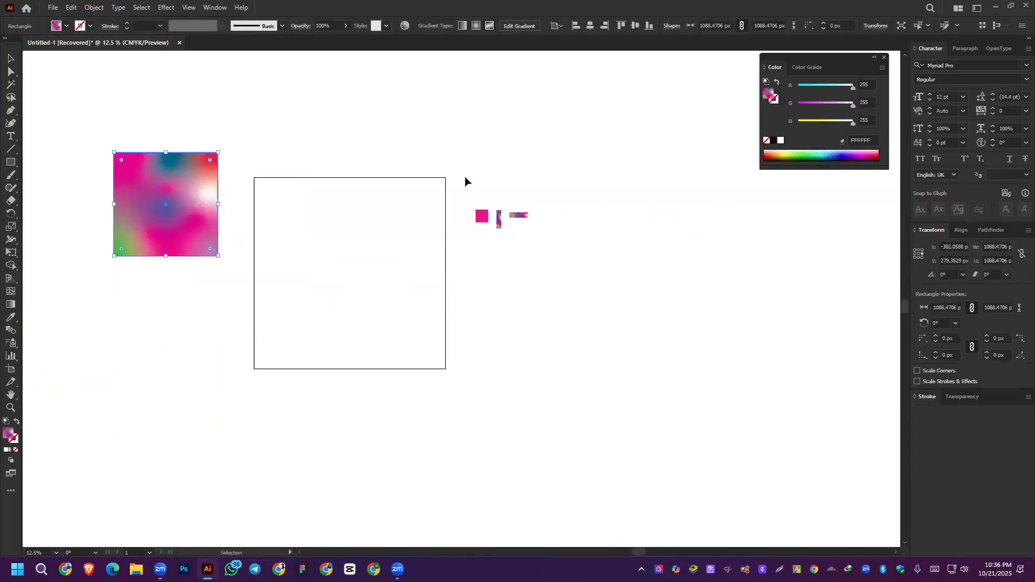
Step: Align the three small shapes beside the artboard by their vertical centers and delete the large gradient square
{"action": "left_click_drag", "start_coordinate": [465, 178], "coordinate": [577, 263]}
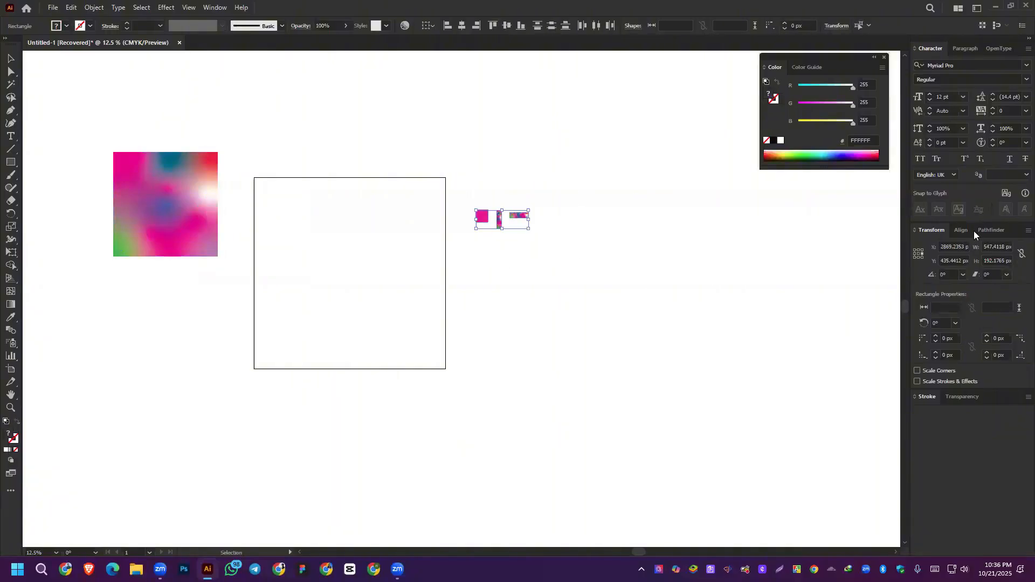
{"action": "left_click", "coordinate": [960, 231]}
{"action": "left_click", "coordinate": [1005, 260]}
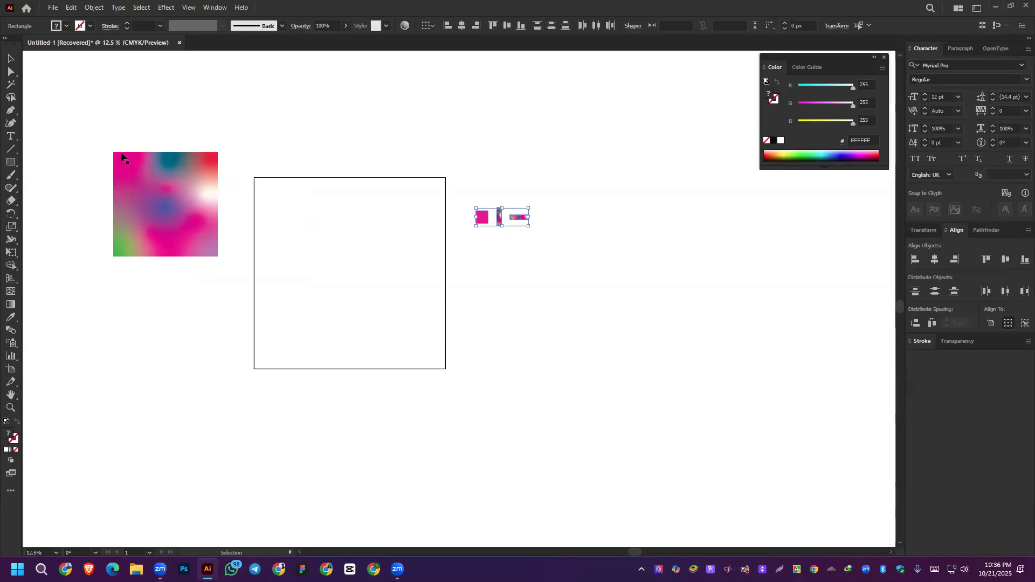
{"action": "left_click_drag", "start_coordinate": [87, 118], "coordinate": [232, 367]}
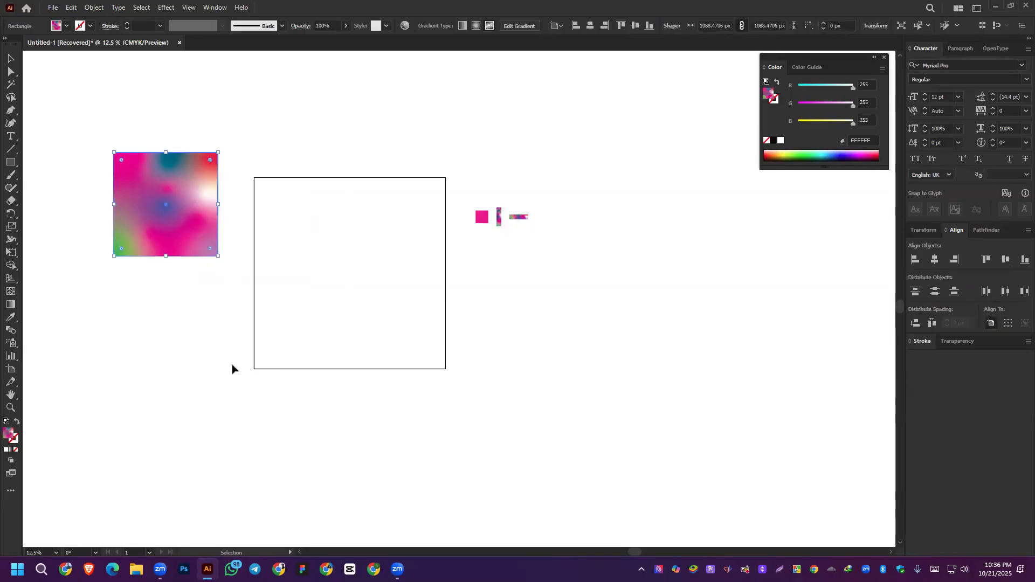
{"action": "key", "text": "Delete"}
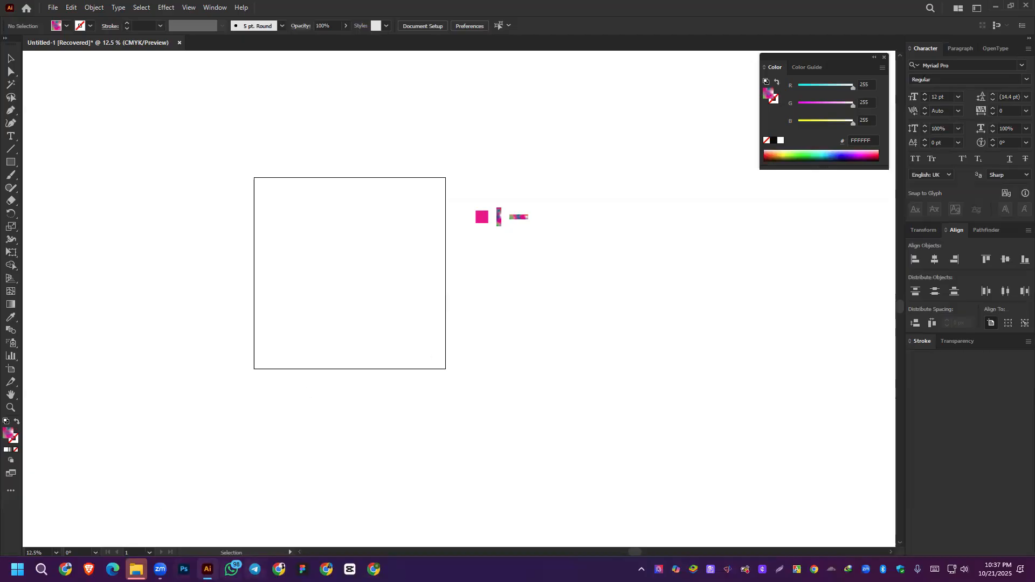
Step: Open WhatsApp and check the recording files in the Zoom folder "2025-10-21 22.00.47 Dit 321" in File Explorer
{"action": "left_click", "coordinate": [231, 569]}
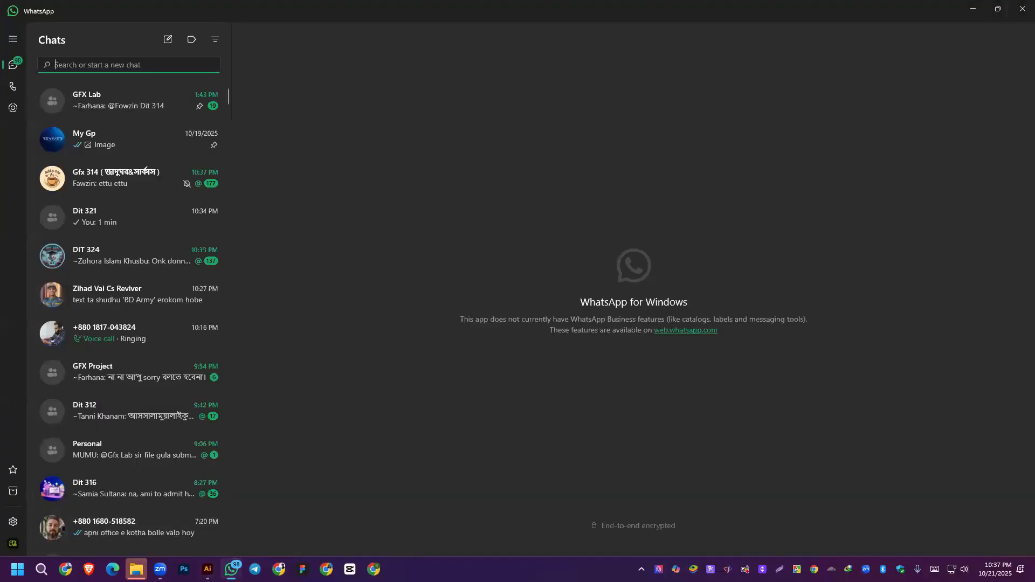
{"action": "left_click", "coordinate": [136, 569]}
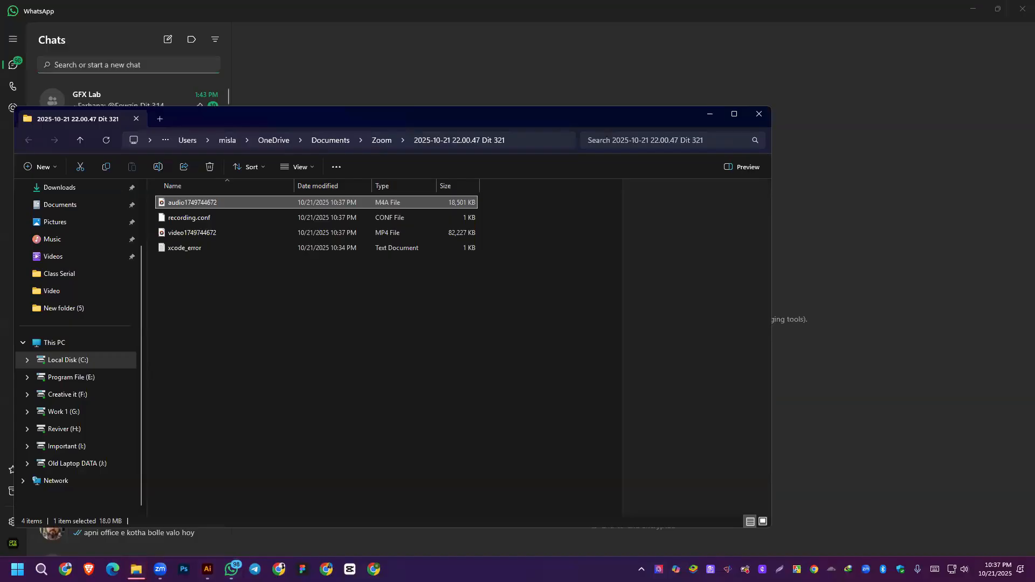
{"action": "left_click", "coordinate": [137, 569]}
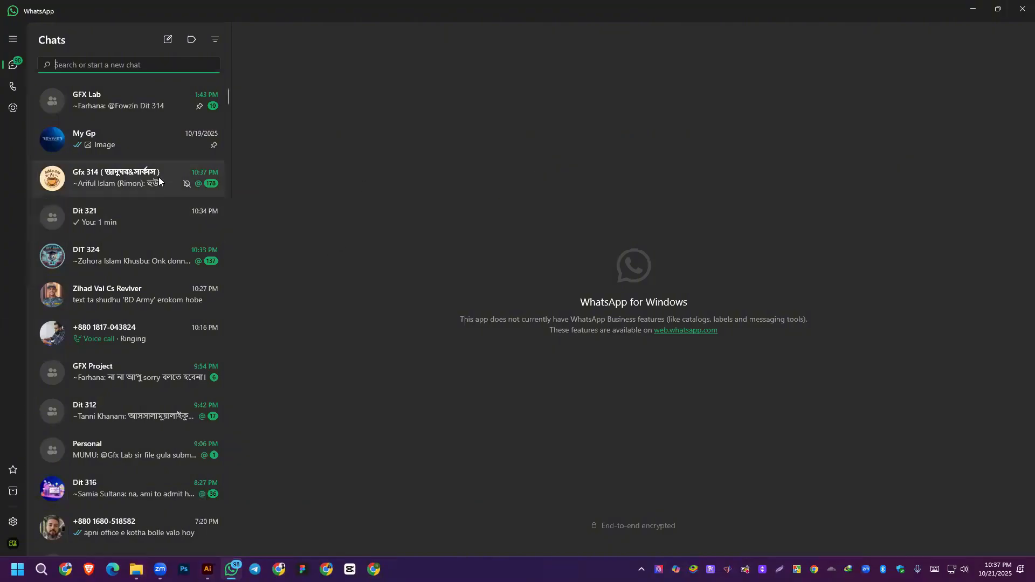
Step: Look through the WhatsApp chat list and select the chat whose latest message is "hi"
{"action": "scroll", "coordinate": [147, 283], "scroll_direction": "down", "scroll_amount": 5}
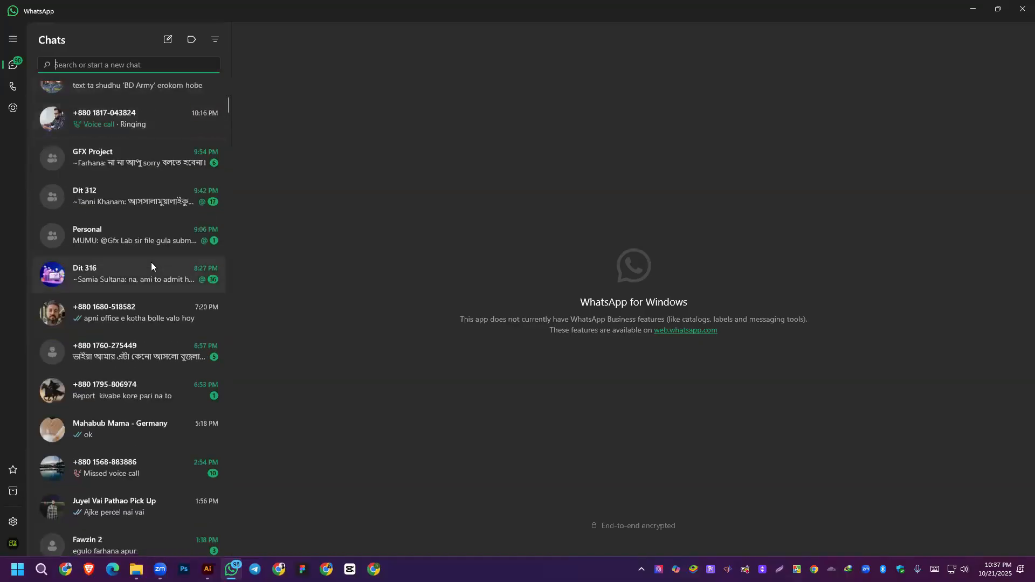
{"action": "scroll", "coordinate": [144, 282], "scroll_direction": "up", "scroll_amount": 3}
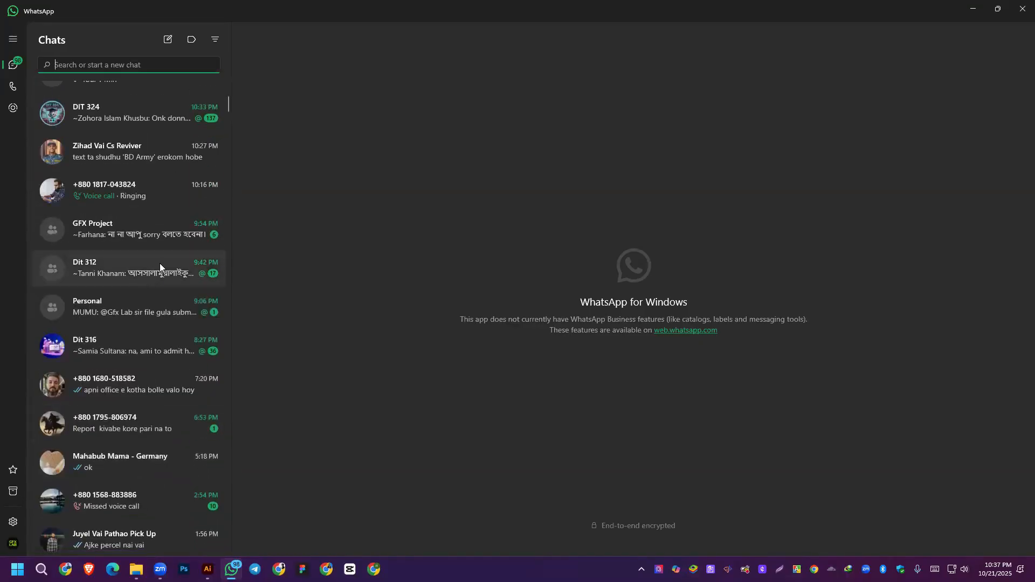
{"action": "scroll", "coordinate": [152, 291], "scroll_direction": "up", "scroll_amount": 3}
{"action": "left_click", "coordinate": [145, 181]}
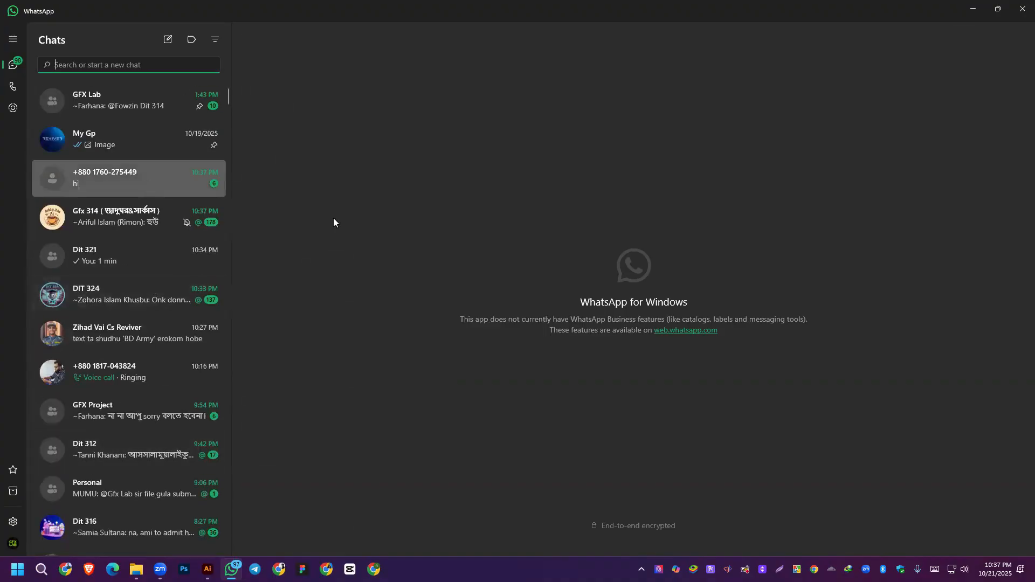
Step: View the System Compatibility Report photo in the open chat and watch the most recent video the contact sent
{"action": "left_click", "coordinate": [466, 348]}
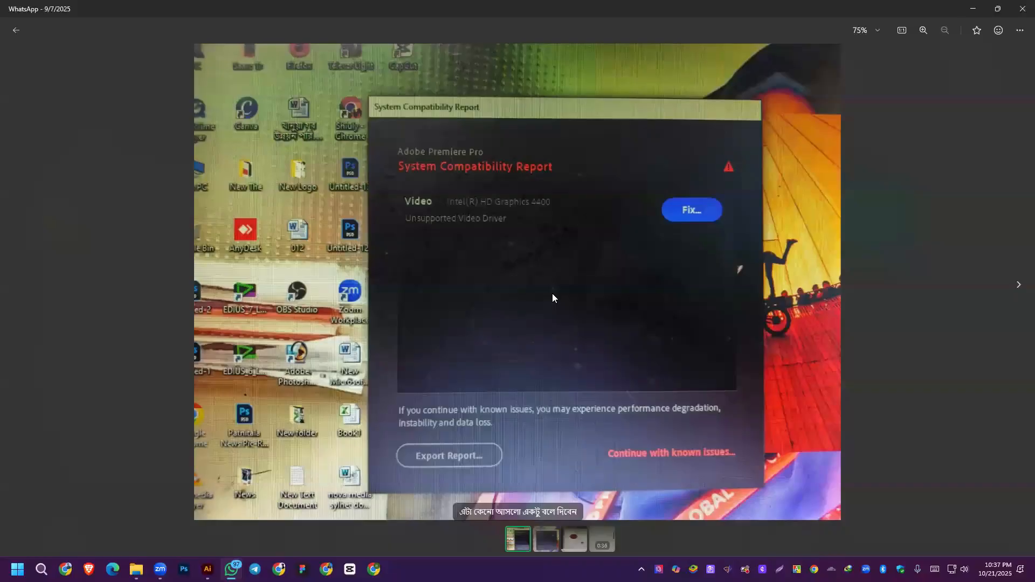
{"action": "left_click", "coordinate": [20, 31]}
{"action": "scroll", "coordinate": [567, 276], "scroll_direction": "down", "scroll_amount": 5}
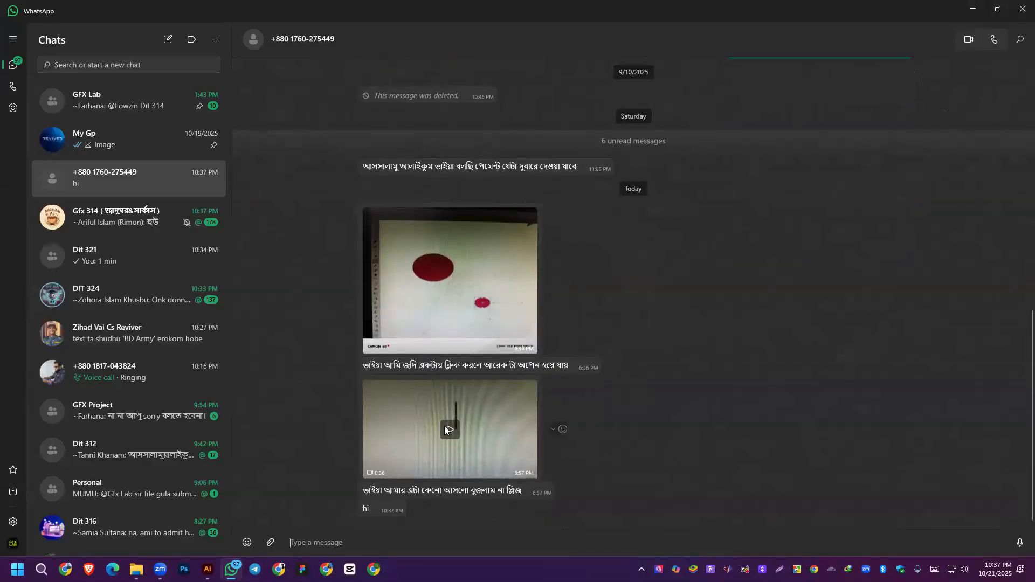
{"action": "left_click", "coordinate": [445, 426]}
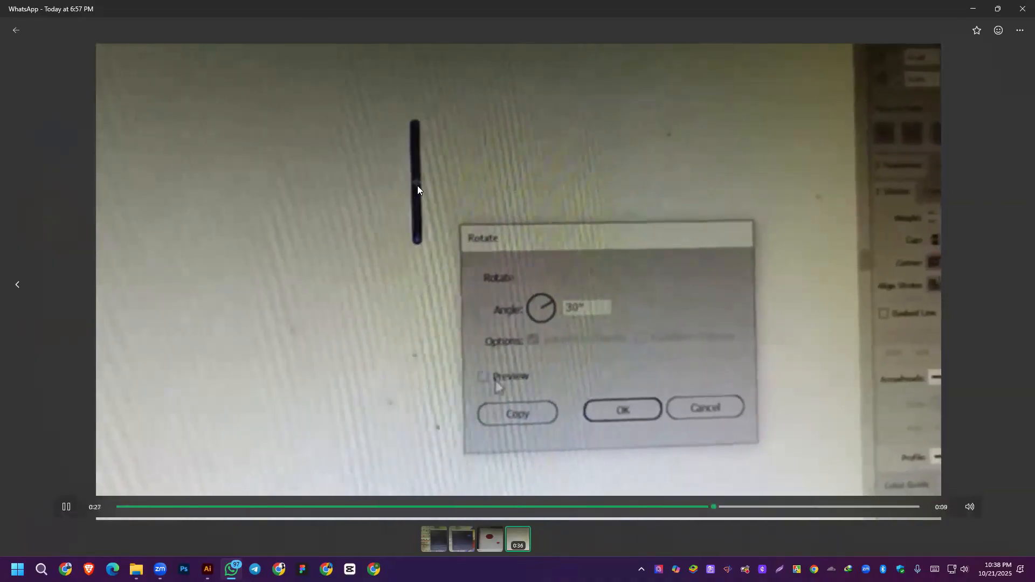
{"action": "left_click", "coordinate": [19, 28]}
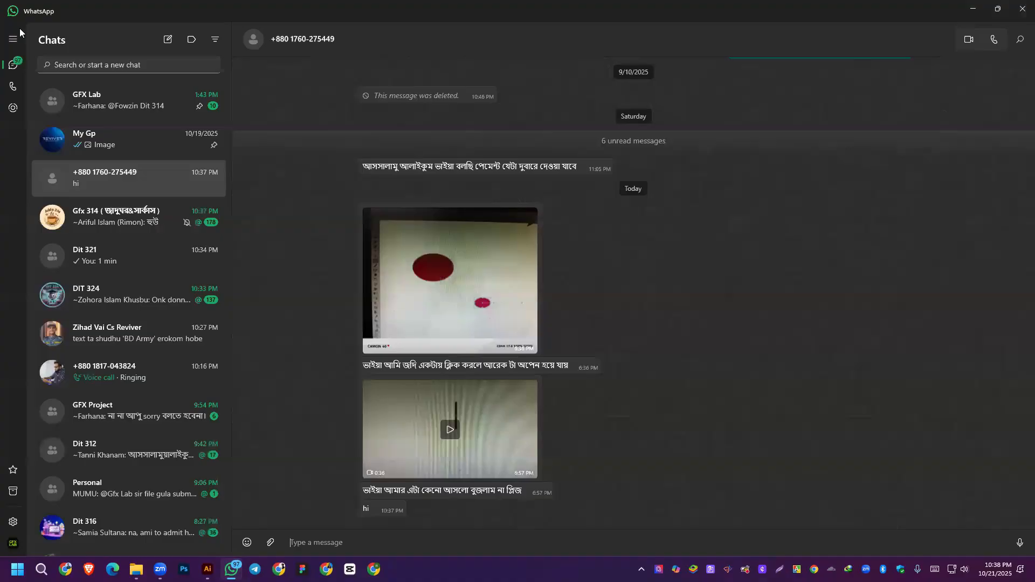
Step: Examine the contact's photo of the two red ellipses up close, and return to the chat
{"action": "left_click", "coordinate": [451, 274]}
{"action": "scroll", "coordinate": [644, 363], "scroll_direction": "up", "scroll_amount": 2}
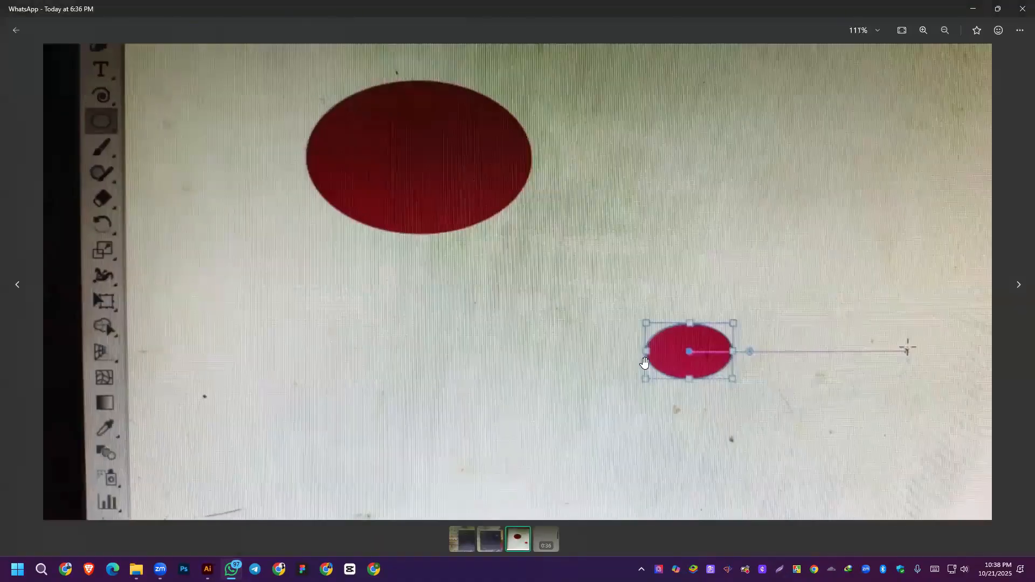
{"action": "scroll", "coordinate": [644, 362], "scroll_direction": "down", "scroll_amount": 2}
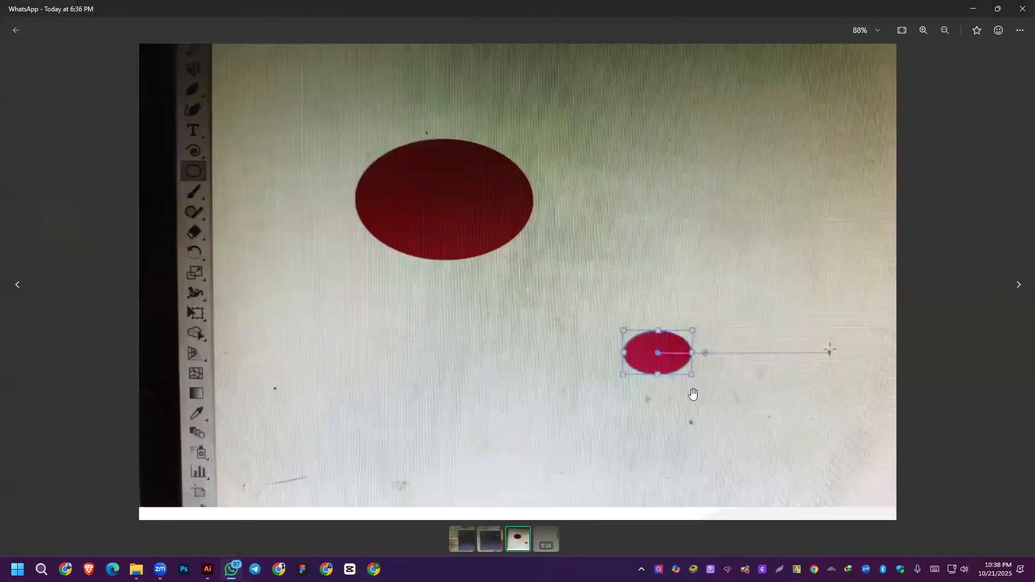
{"action": "left_click", "coordinate": [16, 31]}
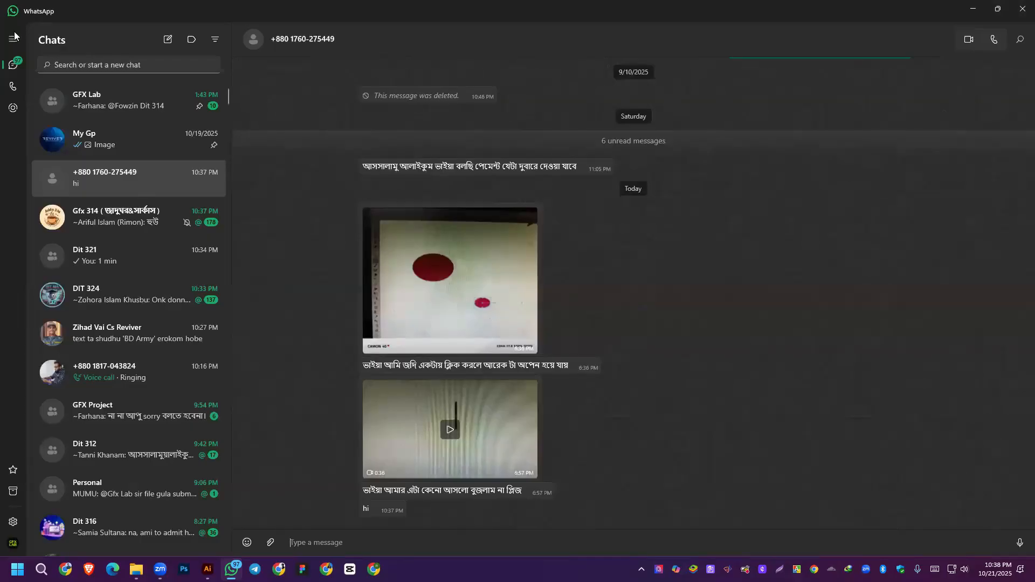
{"action": "left_click", "coordinate": [407, 327]}
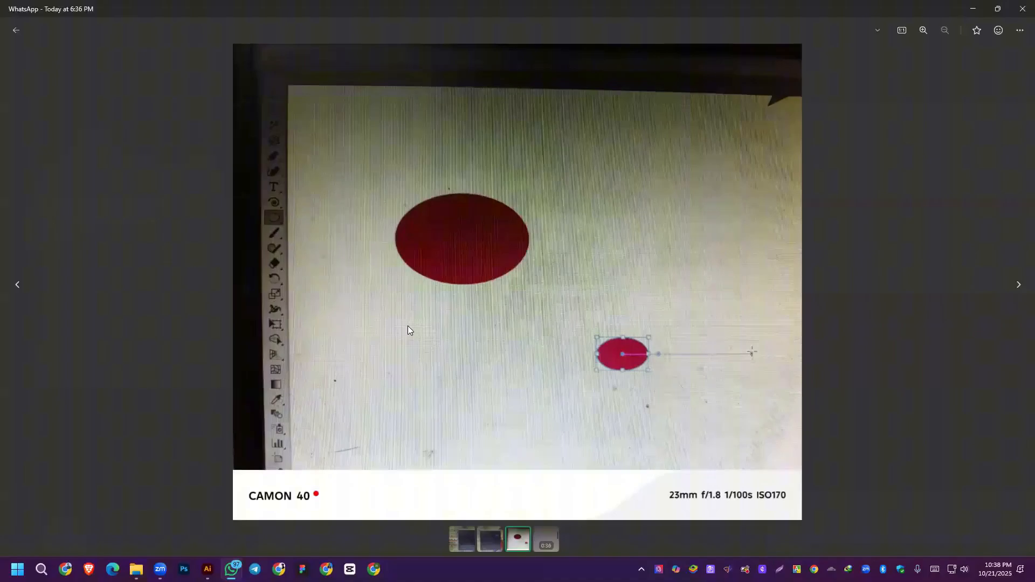
{"action": "left_click", "coordinate": [15, 30]}
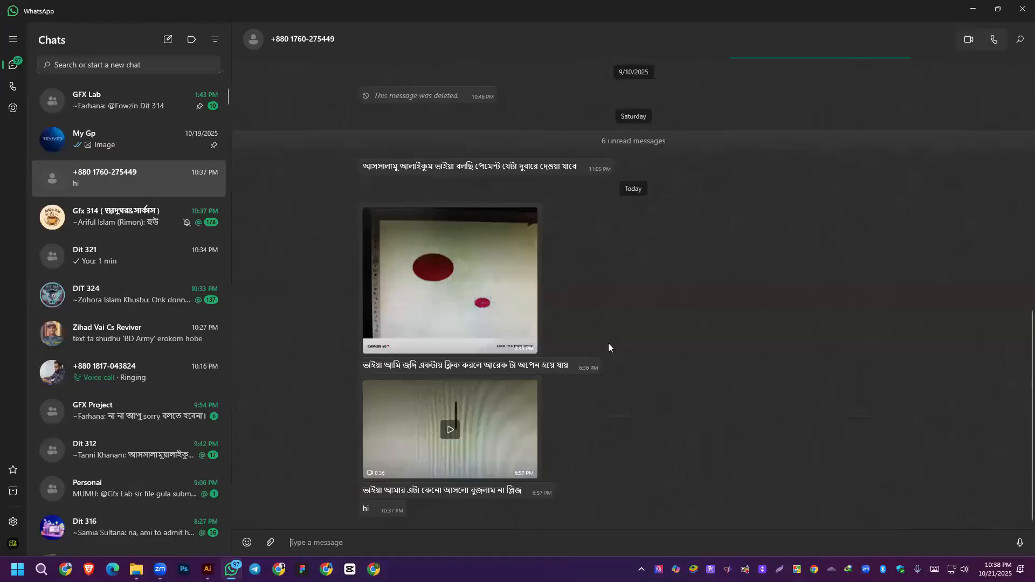
Step: Replay the contact's video of the Rotate dialog, and return to the chat
{"action": "left_click", "coordinate": [501, 449]}
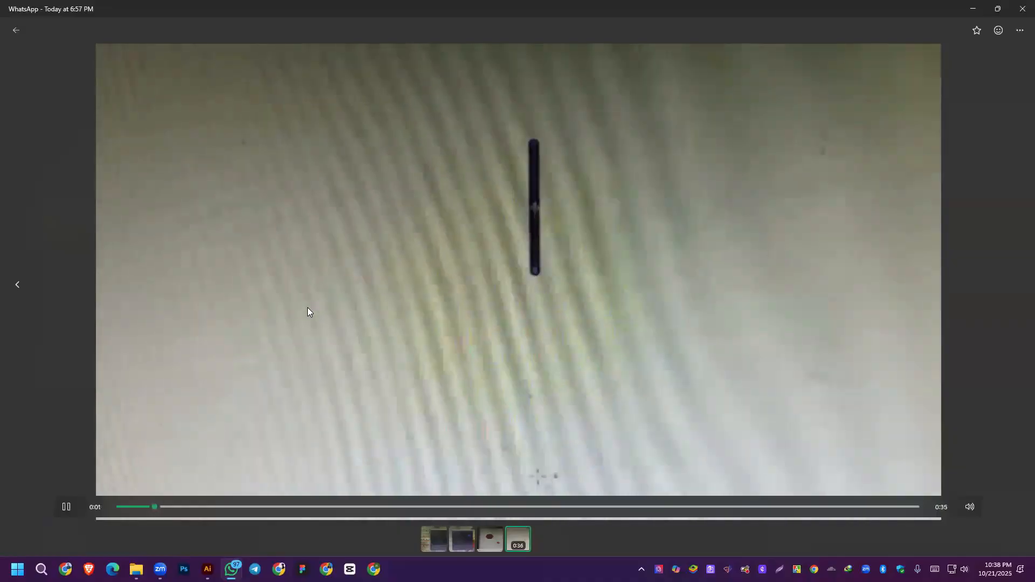
{"action": "left_click", "coordinate": [15, 31]}
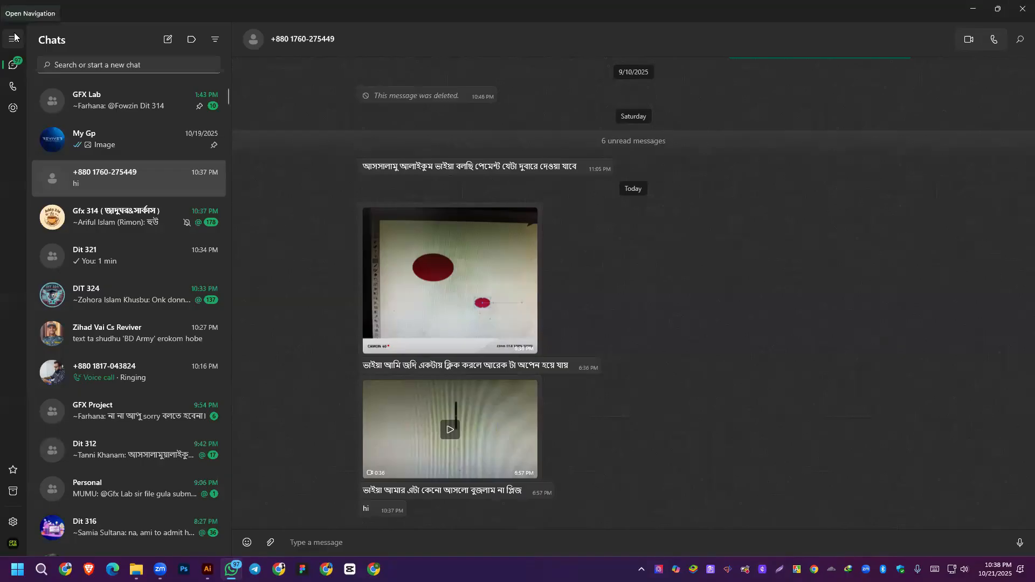
{"action": "left_click", "coordinate": [468, 435]}
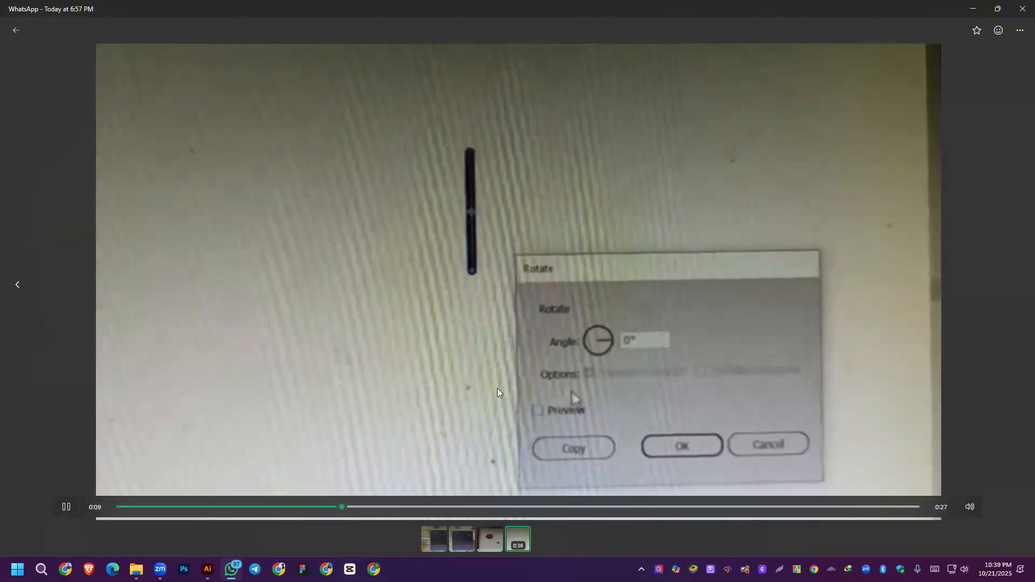
{"action": "left_click", "coordinate": [611, 345]}
{"action": "key", "text": "Escape"}
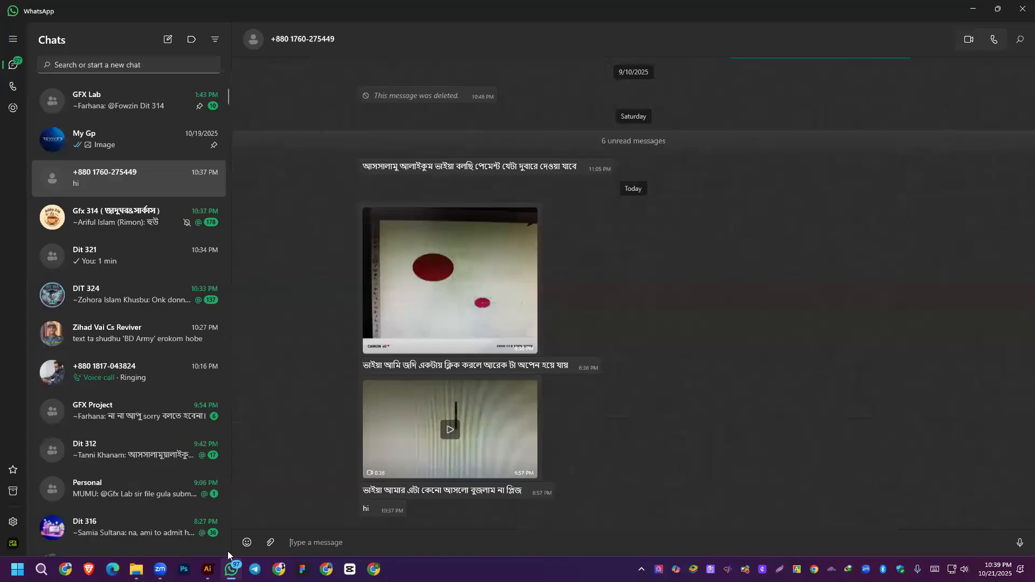
Step: Switch to Illustrator and examine the available workspace layouts without changing the current one
{"action": "left_click", "coordinate": [207, 570]}
{"action": "left_click", "coordinate": [215, 7]}
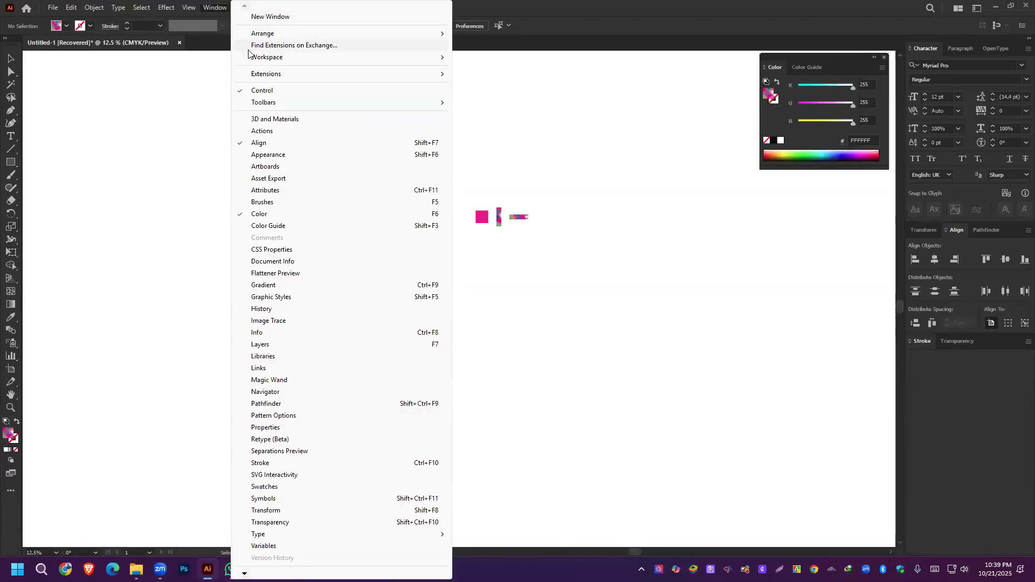
{"action": "mouse_move", "coordinate": [264, 61]}
{"action": "mouse_move", "coordinate": [424, 57]}
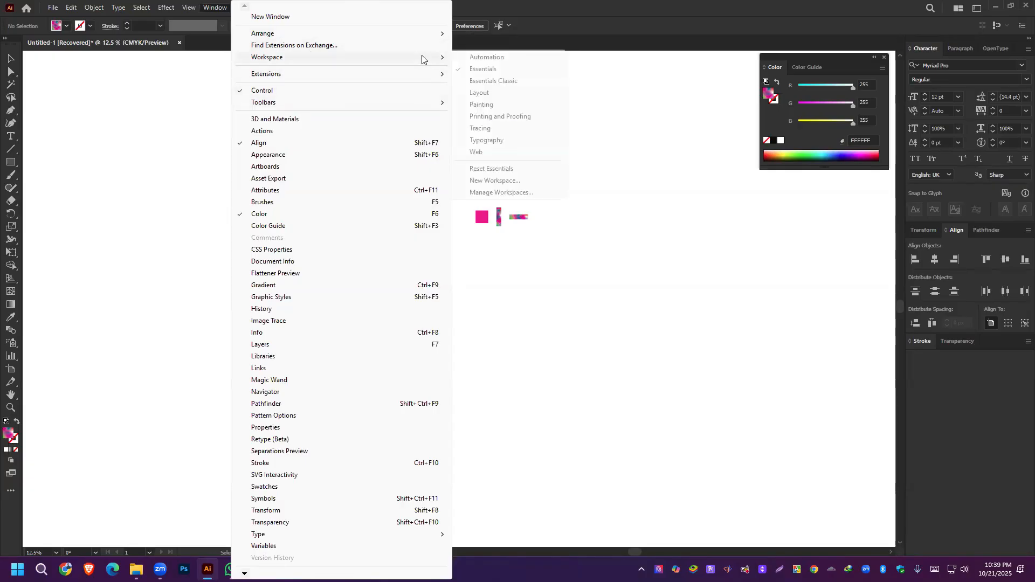
{"action": "left_click", "coordinate": [656, 238]}
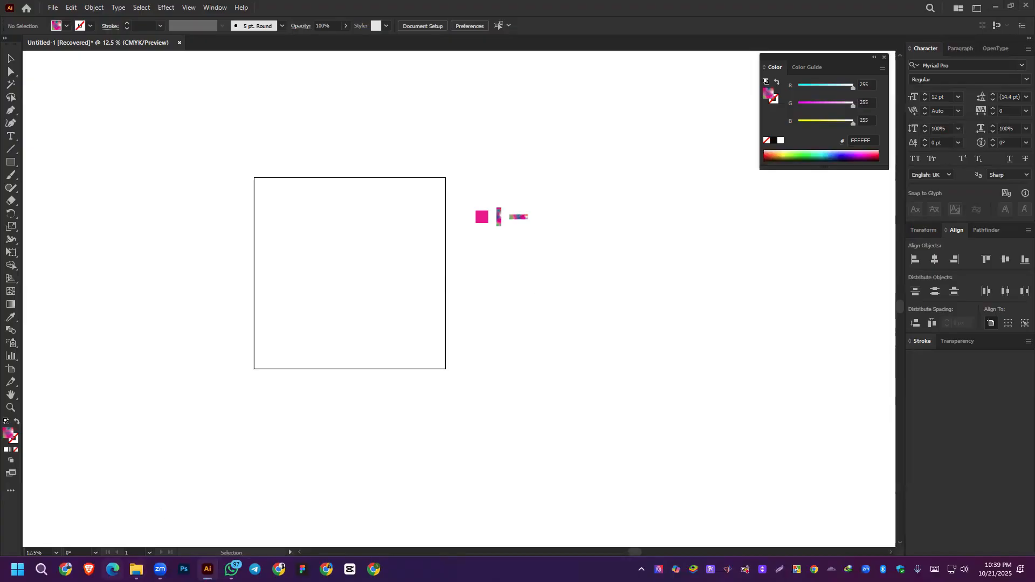
Step: Check the Illustrator classes in the Graphic Design course outline PDF in Edge, and return to Illustrator
{"action": "left_click", "coordinate": [112, 570]}
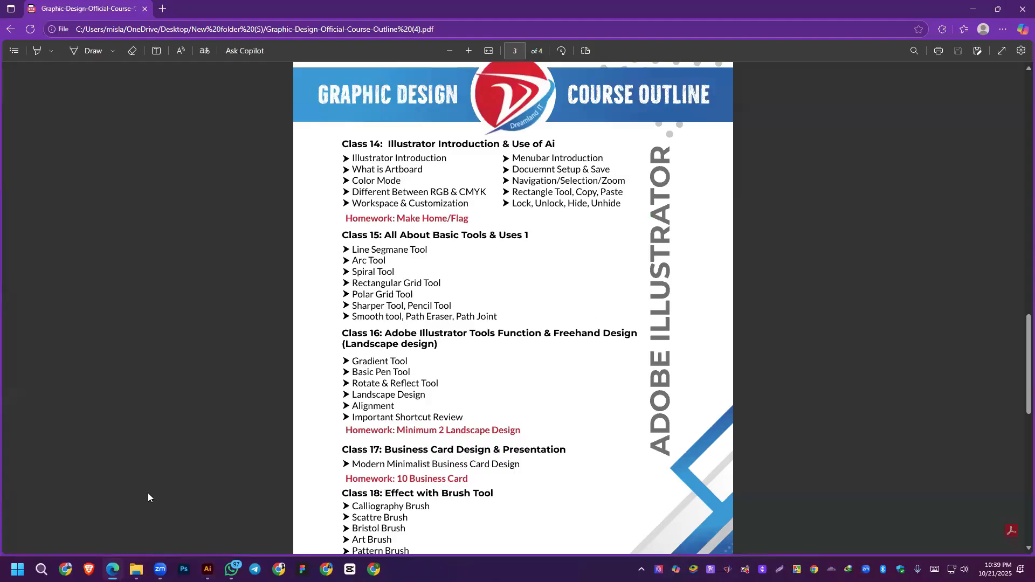
{"action": "left_click", "coordinate": [208, 569]}
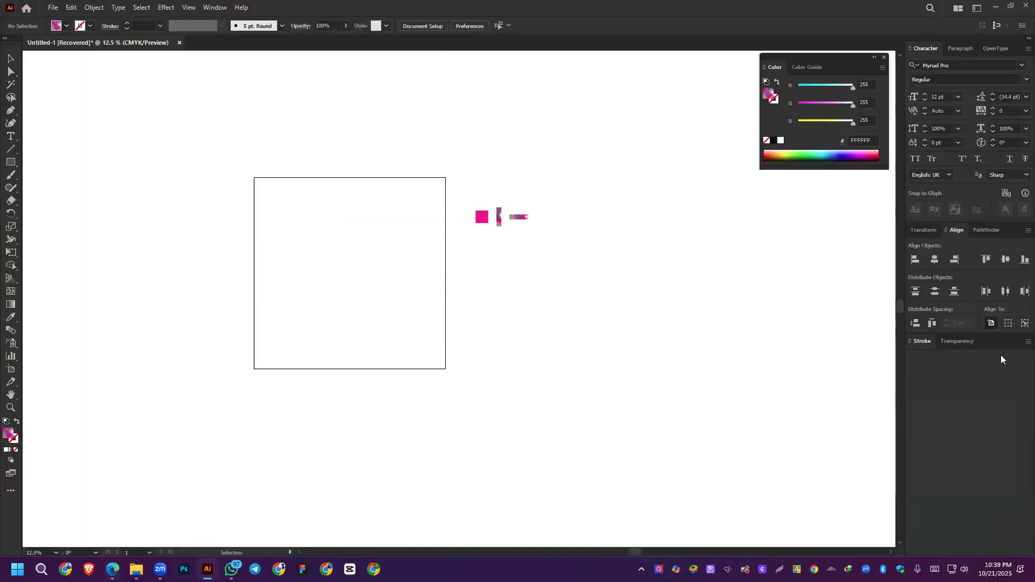
Step: Display the Pathfinder options, move the pink square below the gradient bars, and duplicate it diagonally so the squares overlap
{"action": "left_click", "coordinate": [986, 232]}
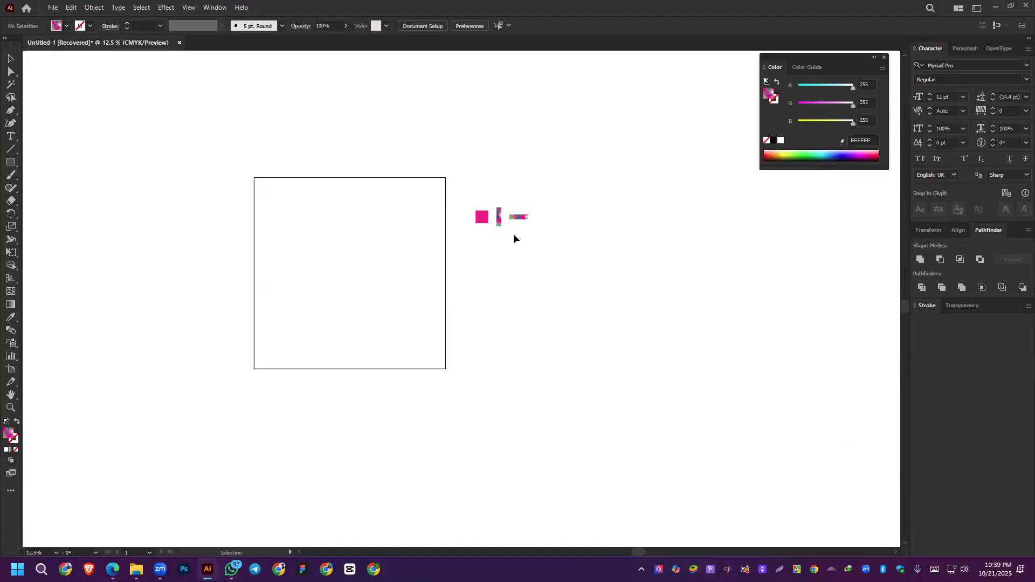
{"action": "scroll", "coordinate": [533, 232], "scroll_direction": "up", "scroll_amount": 4}
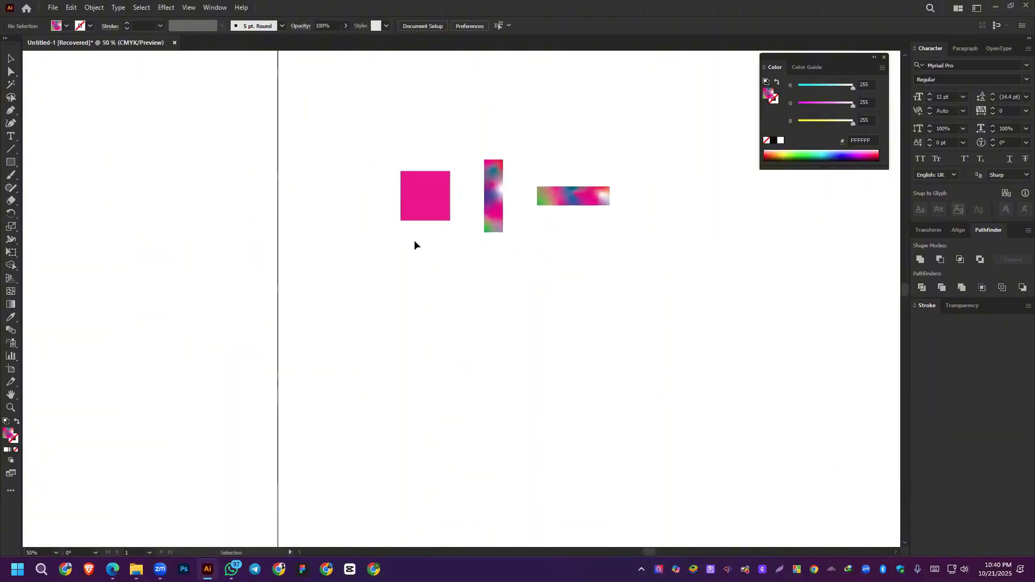
{"action": "left_click_drag", "start_coordinate": [433, 204], "coordinate": [527, 309]}
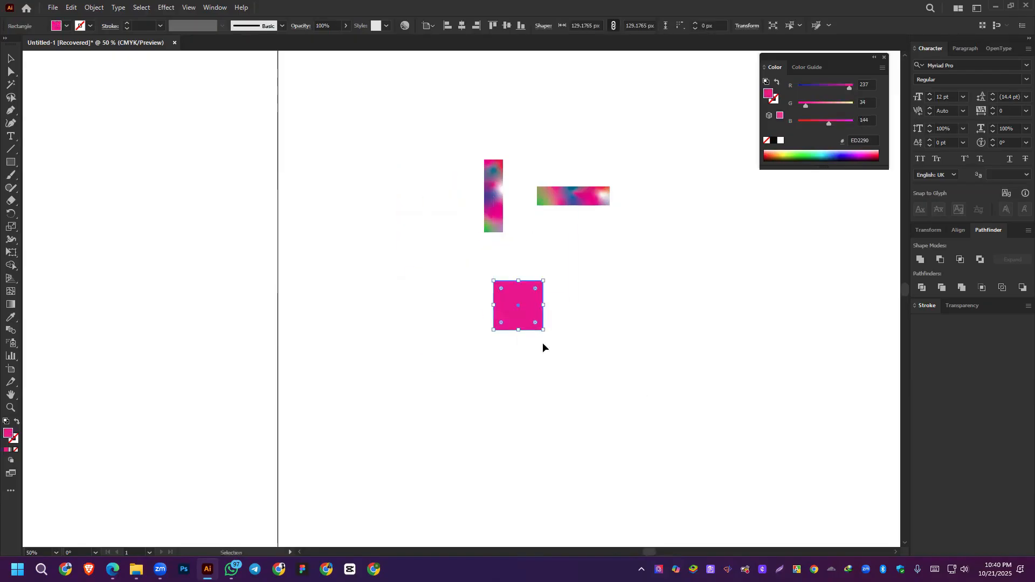
{"action": "scroll", "coordinate": [542, 347], "scroll_direction": "up", "scroll_amount": 4}
{"action": "left_click_drag", "start_coordinate": [411, 262], "coordinate": [485, 328]}
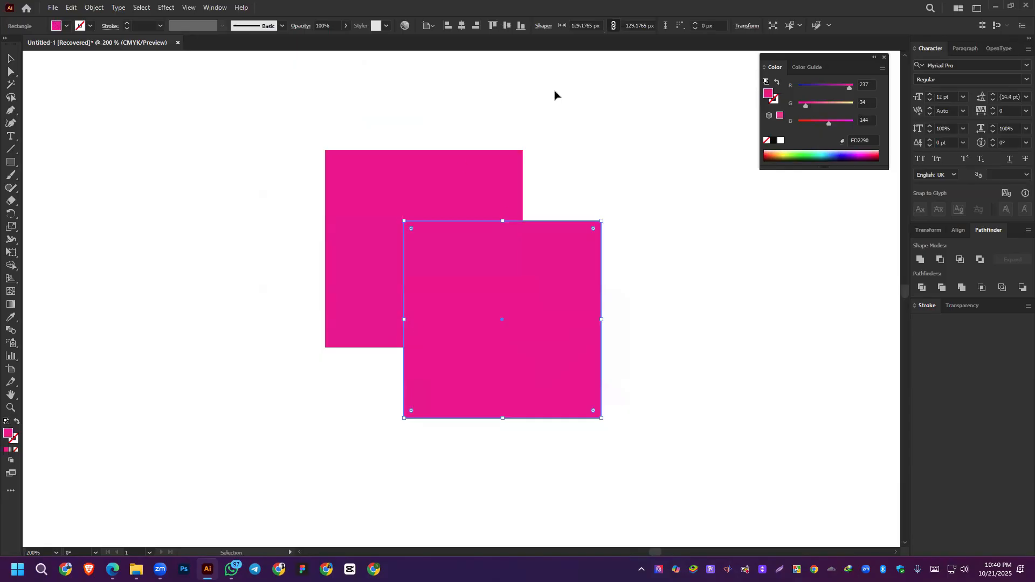
Step: Unite the two overlapping pink squares into a single shape
{"action": "left_click_drag", "start_coordinate": [441, 115], "coordinate": [628, 387]}
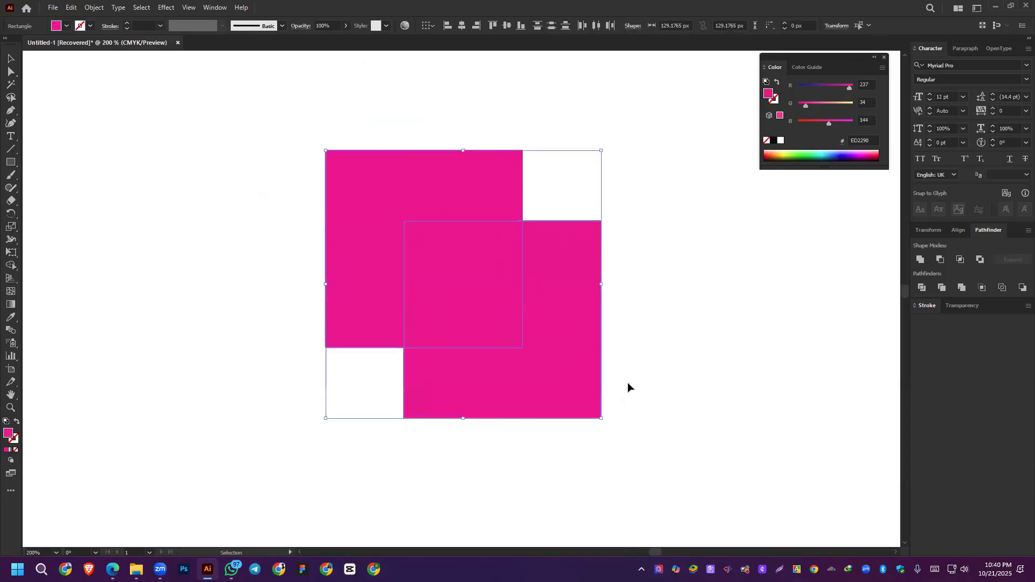
{"action": "left_click", "coordinate": [923, 259]}
Step: Duplicate the united pink shape to its upper right so both overlap, and fill the copy with light purple
{"action": "left_click_drag", "start_coordinate": [397, 295], "coordinate": [671, 308]}
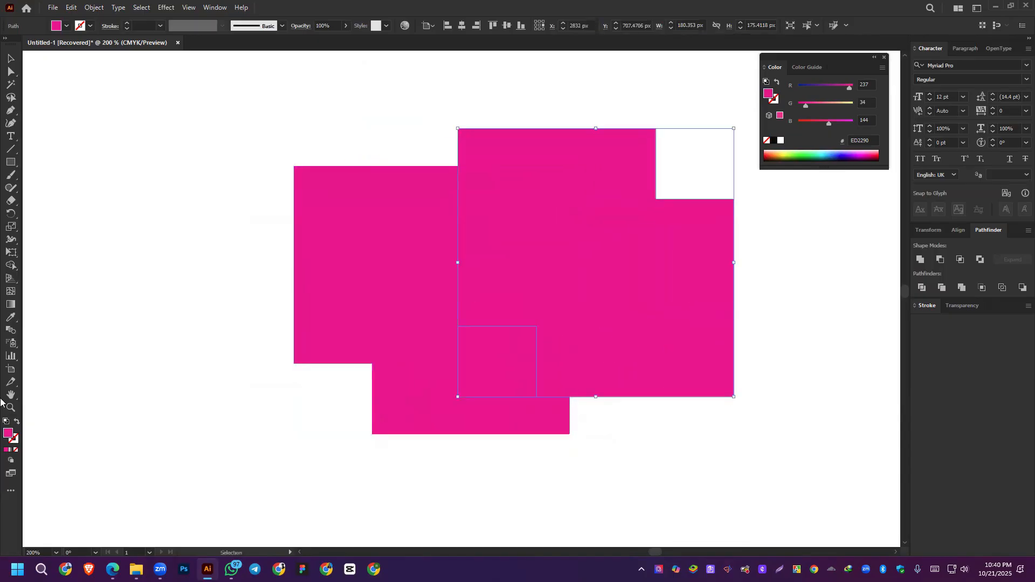
{"action": "left_click", "coordinate": [844, 154]}
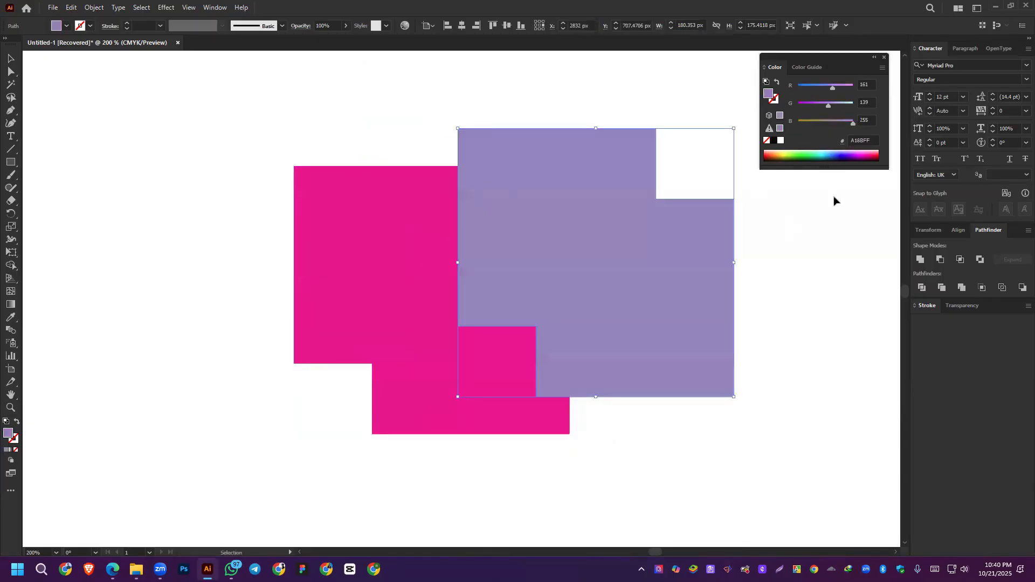
{"action": "left_click", "coordinate": [831, 316]}
Step: Try Minus Front on the overlapping pink and purple shapes, delete the result, and undo both changes
{"action": "left_click_drag", "start_coordinate": [357, 144], "coordinate": [669, 440]}
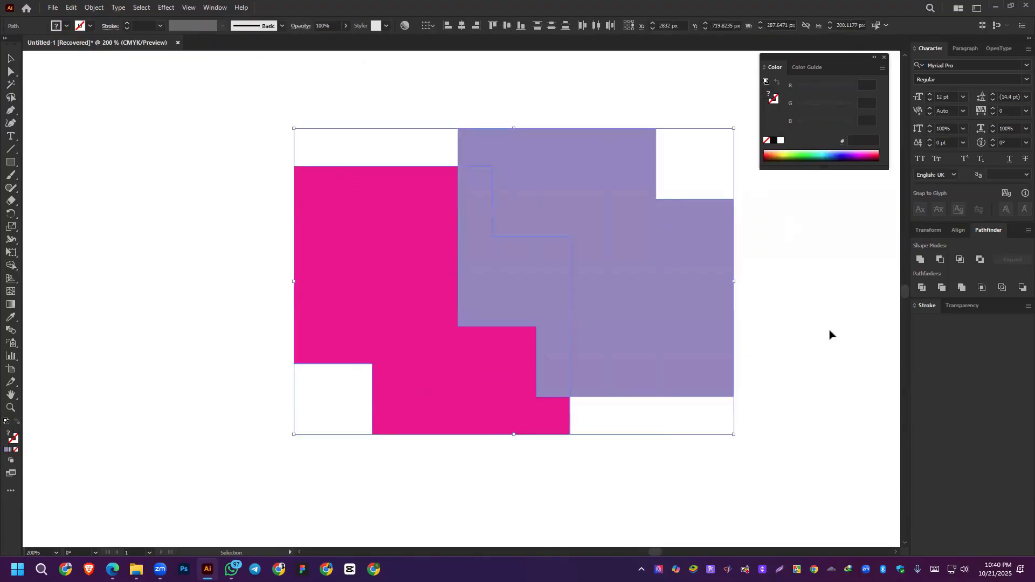
{"action": "left_click", "coordinate": [941, 260]}
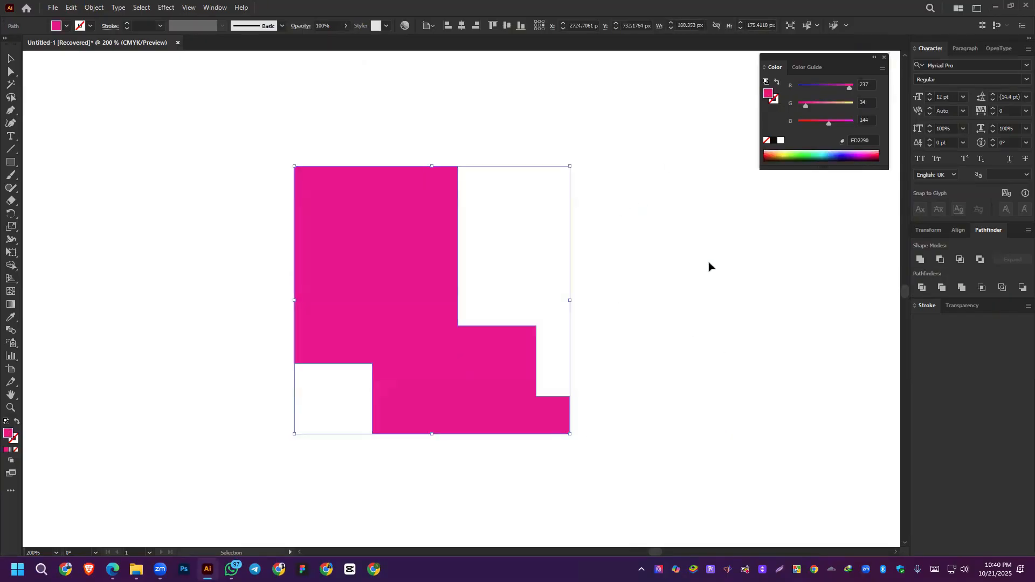
{"action": "key", "text": "a"}
{"action": "key", "text": "Delete"}
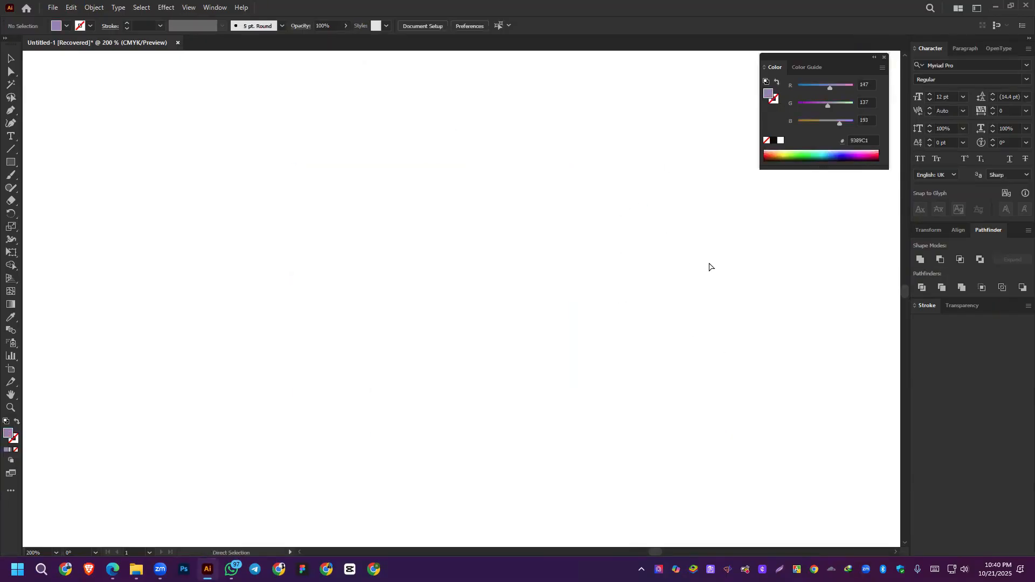
{"action": "key", "text": "v"}
{"action": "key", "text": "ctrl+z"}
{"action": "key", "text": "ctrl+z"}
{"action": "left_click", "coordinate": [855, 317]}
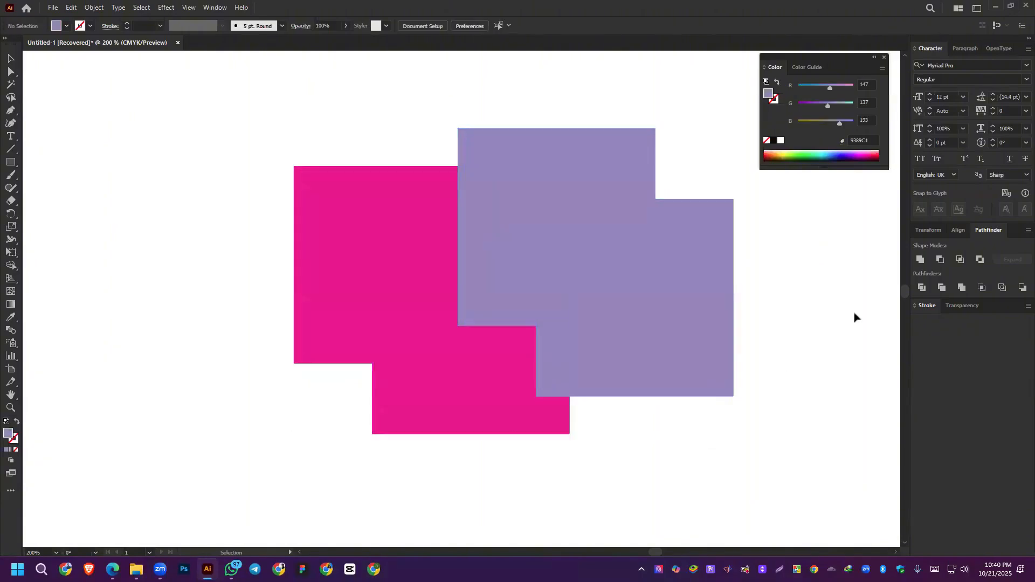
Step: Try Intersect on the overlapping pink and purple shapes, and undo it
{"action": "left_click_drag", "start_coordinate": [408, 128], "coordinate": [671, 419]}
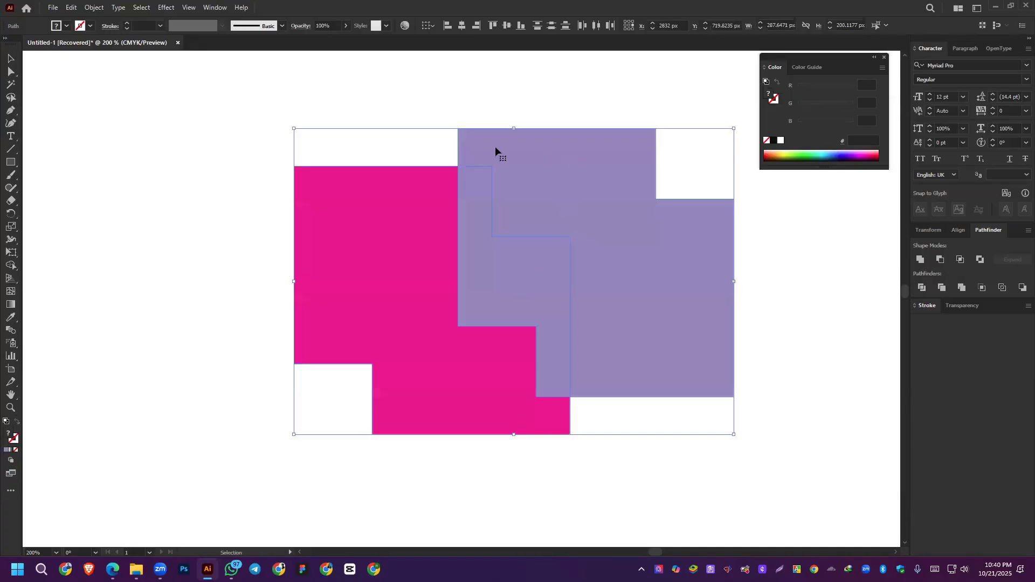
{"action": "left_click", "coordinate": [961, 260]}
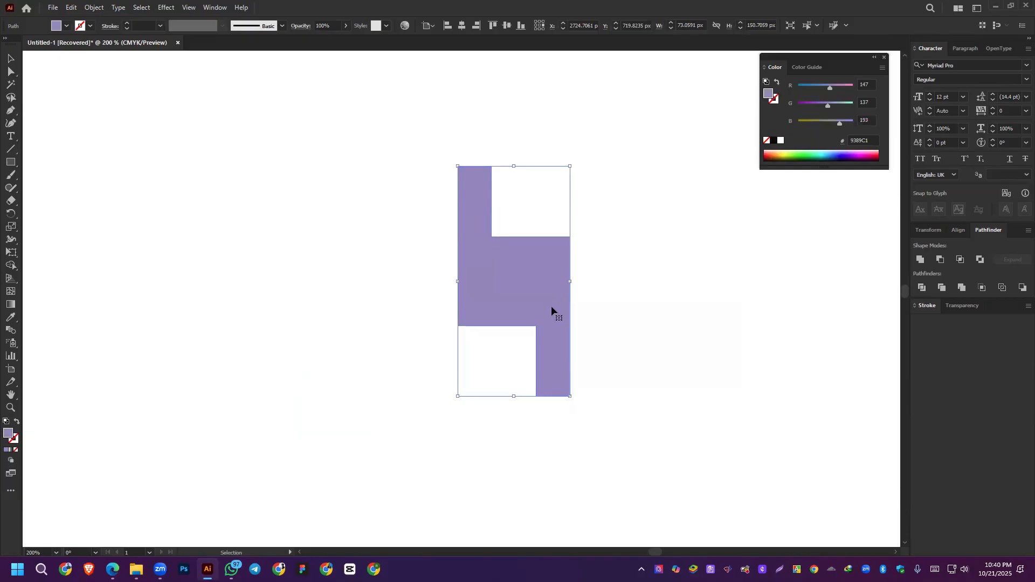
{"action": "key", "text": "ctrl+z"}
{"action": "key", "text": "ctrl+z"}
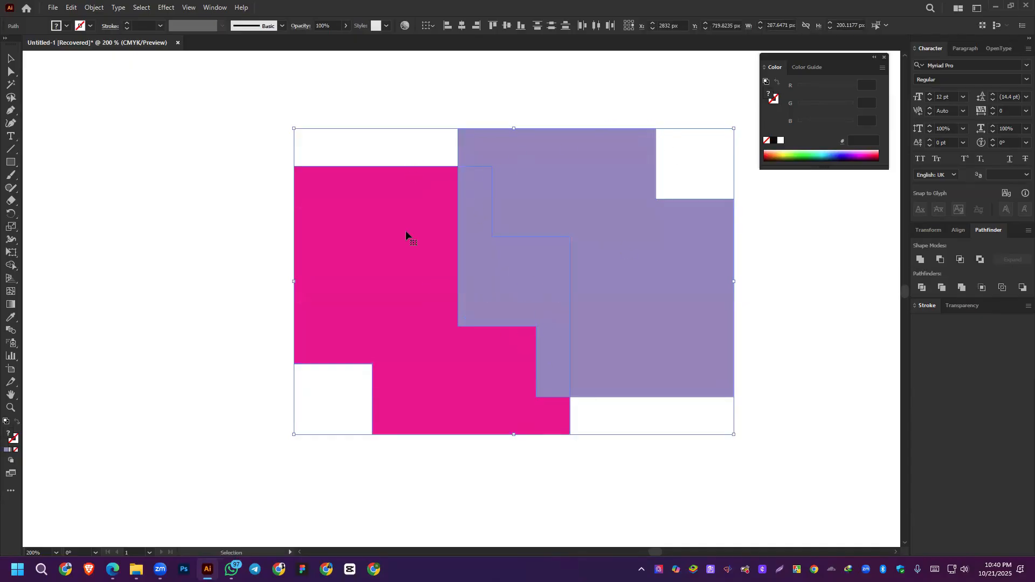
Step: Try Exclude on the overlapping pink and purple shapes, and undo it
{"action": "left_click", "coordinate": [980, 261]}
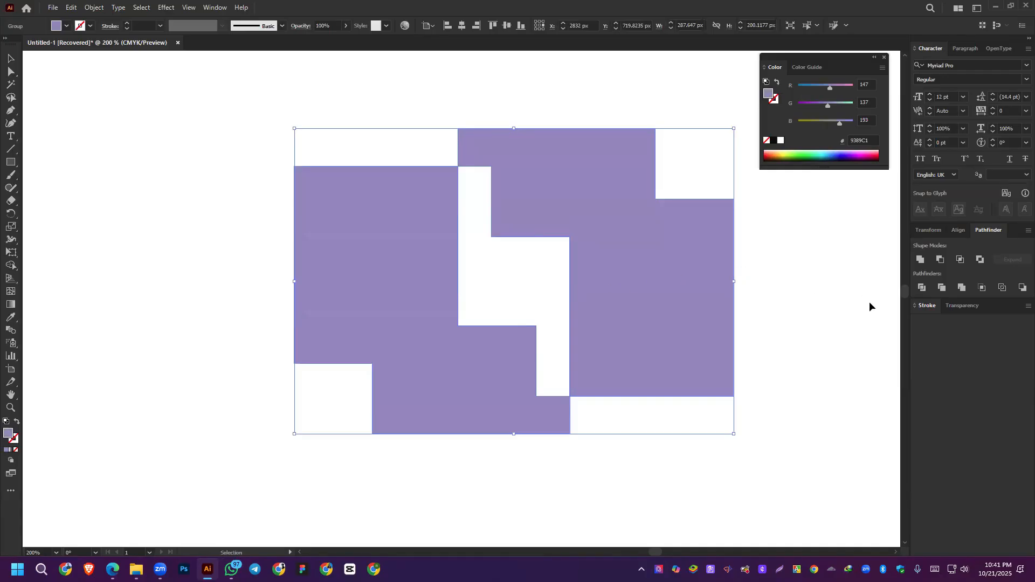
{"action": "key", "text": "ctrl+z"}
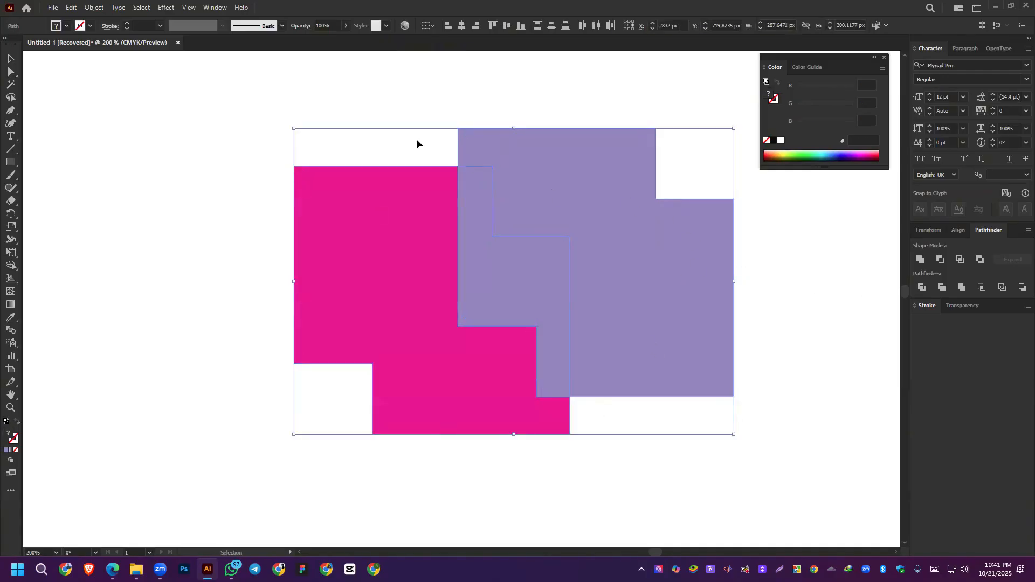
Step: Divide the overlapping pink and purple shapes along their intersecting edges
{"action": "left_click", "coordinate": [620, 457]}
{"action": "left_click", "coordinate": [561, 328]}
{"action": "left_click", "coordinate": [920, 288]}
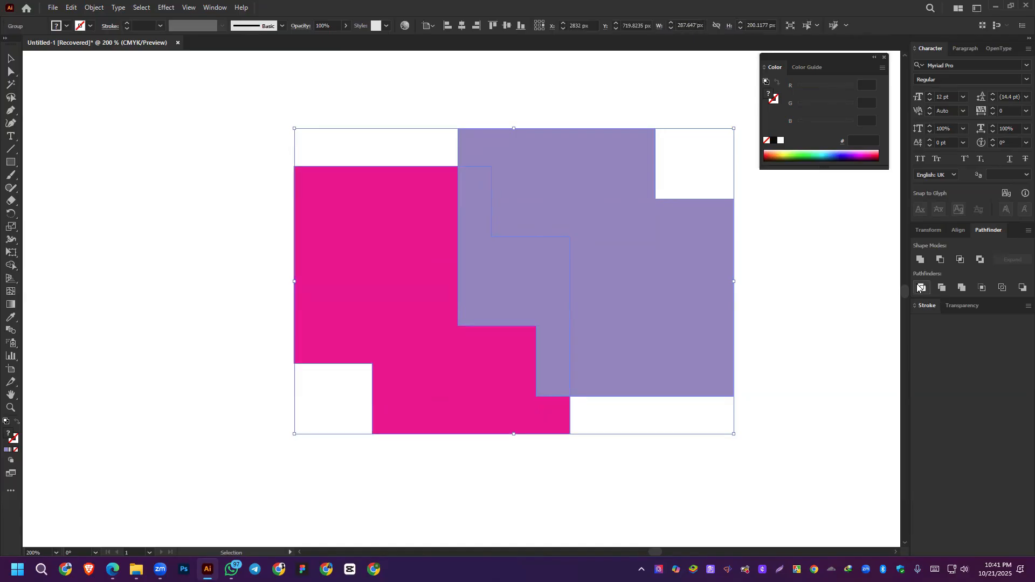
Step: Ungroup the divided pink and purple shapes into separate pieces
{"action": "left_click", "coordinate": [823, 354]}
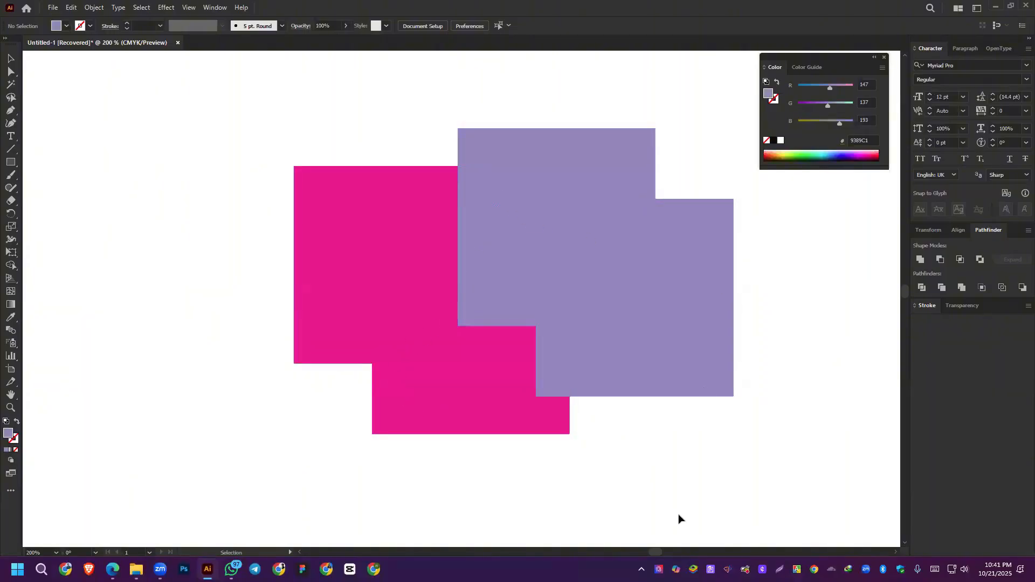
{"action": "left_click_drag", "start_coordinate": [498, 513], "coordinate": [690, 403]}
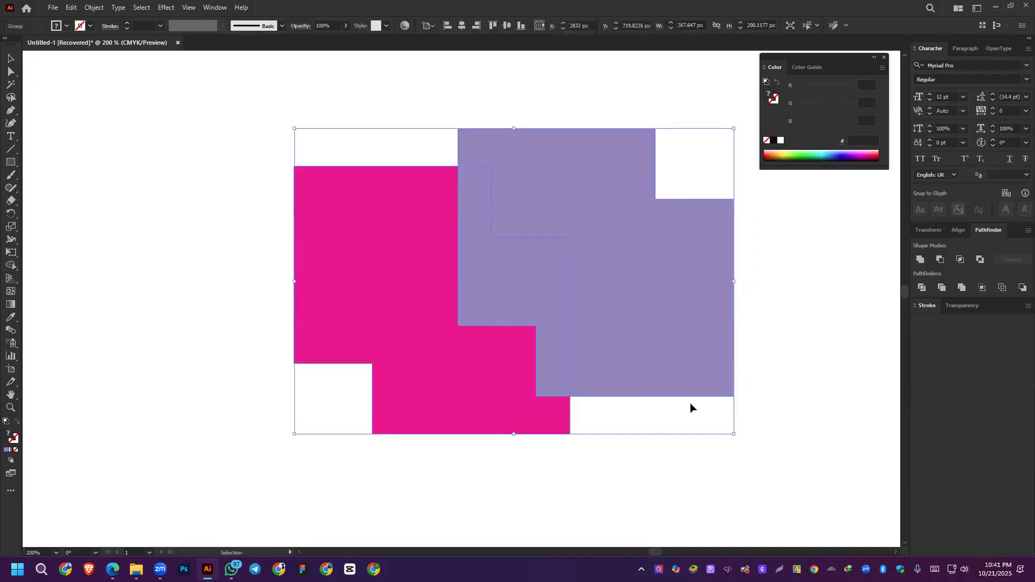
{"action": "key", "text": "ctrl"}
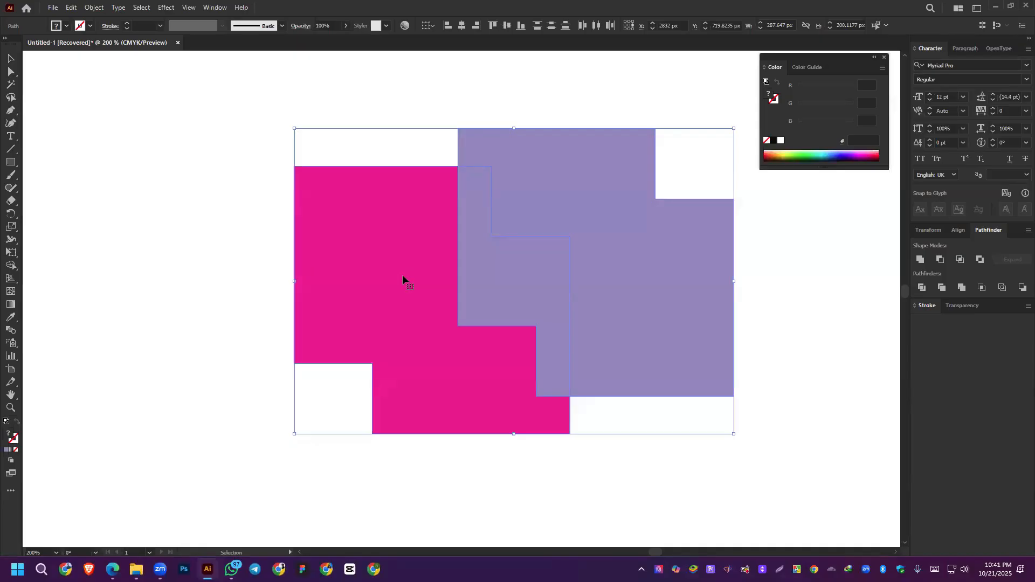
{"action": "left_click", "coordinate": [386, 144]}
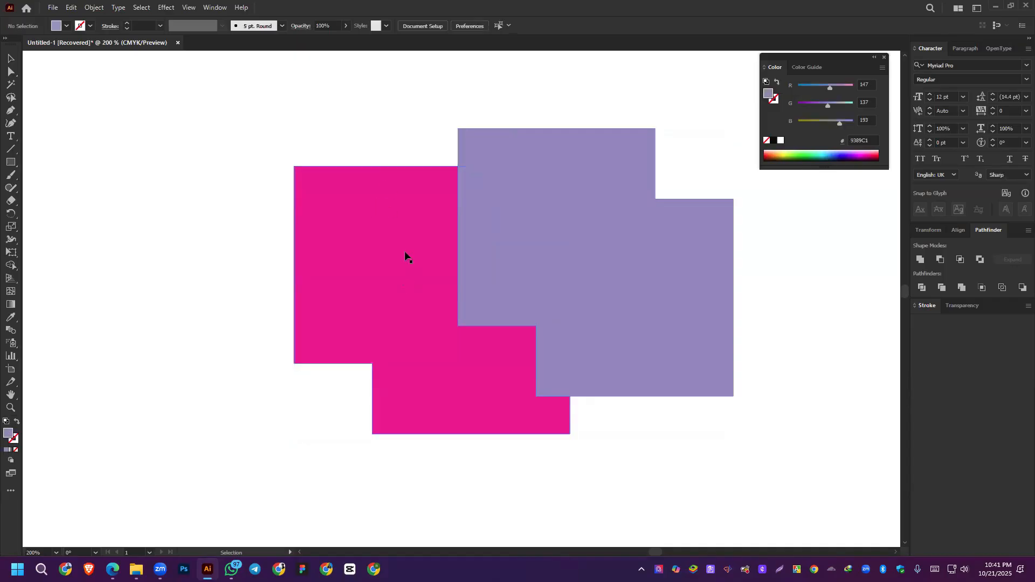
Step: Pull the pink piece, the middle overlap piece and the large purple piece apart with gaps between them
{"action": "left_click_drag", "start_coordinate": [406, 257], "coordinate": [344, 258]}
{"action": "left_click_drag", "start_coordinate": [471, 244], "coordinate": [447, 245]}
{"action": "left_click_drag", "start_coordinate": [611, 222], "coordinate": [653, 192]}
{"action": "left_click_drag", "start_coordinate": [440, 381], "coordinate": [437, 397]}
{"action": "left_click_drag", "start_coordinate": [670, 313], "coordinate": [658, 310]}
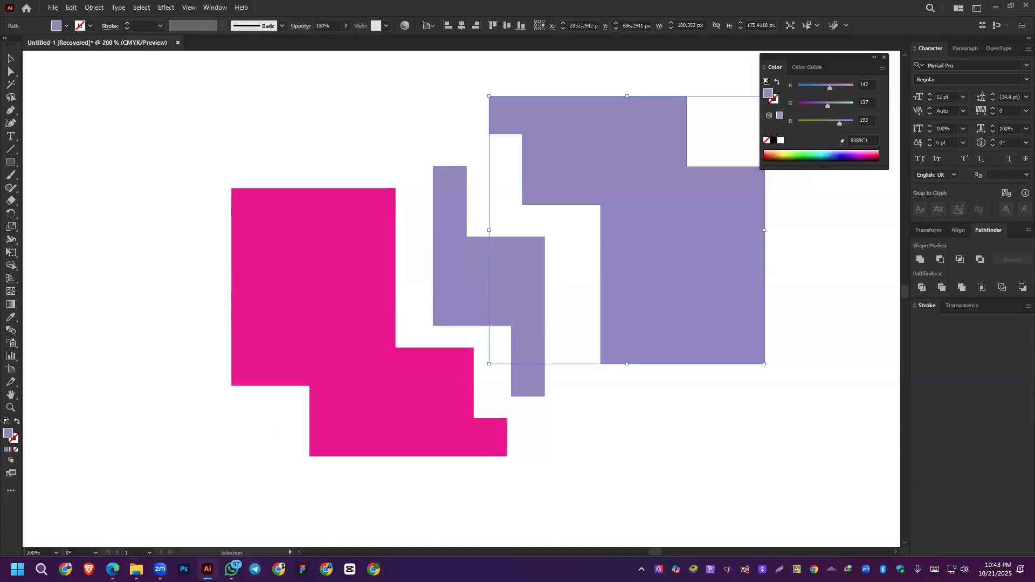
{"action": "left_click", "coordinate": [934, 229]}
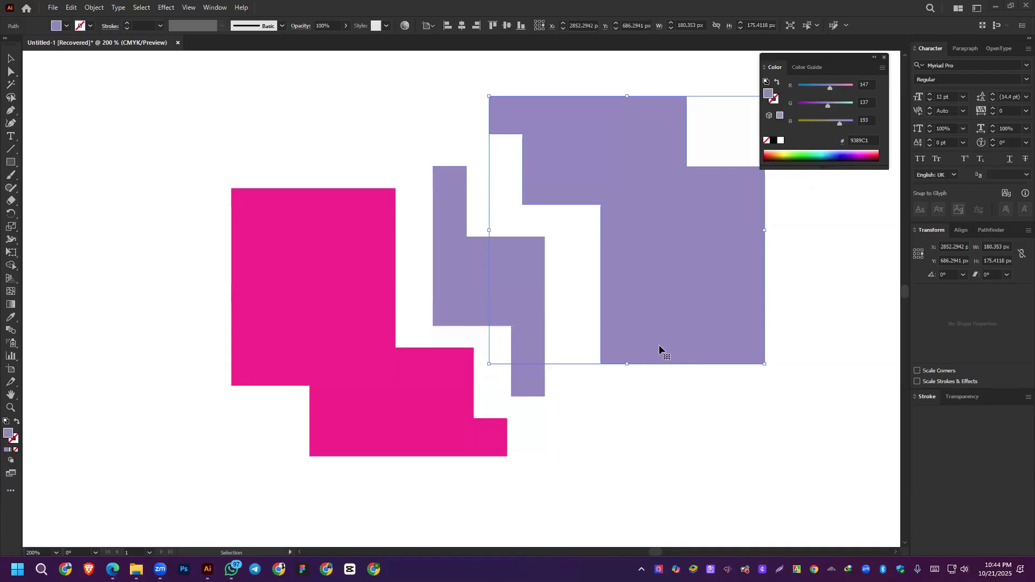
{"action": "left_click", "coordinate": [959, 570]}
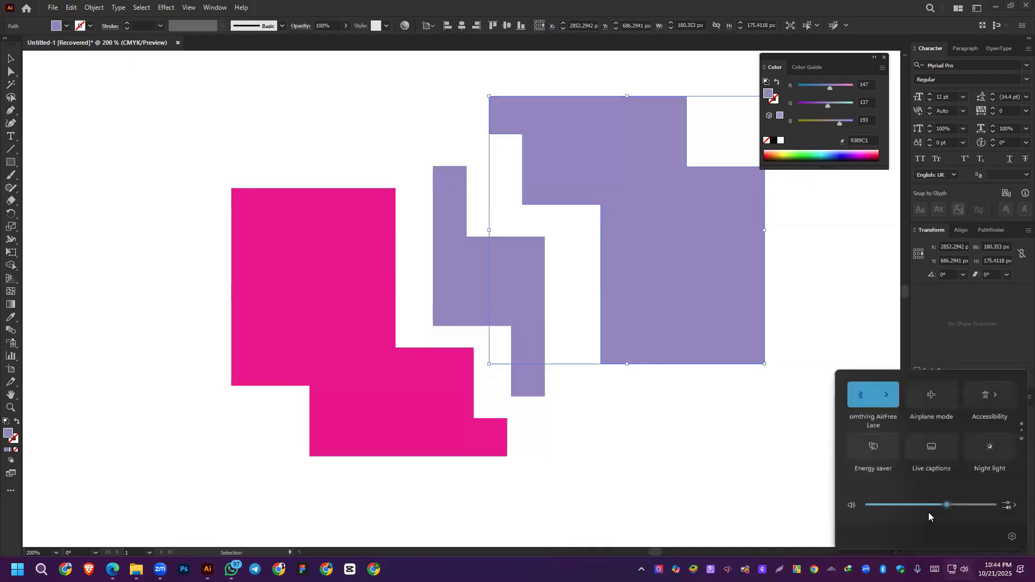
{"action": "left_click", "coordinate": [930, 556]}
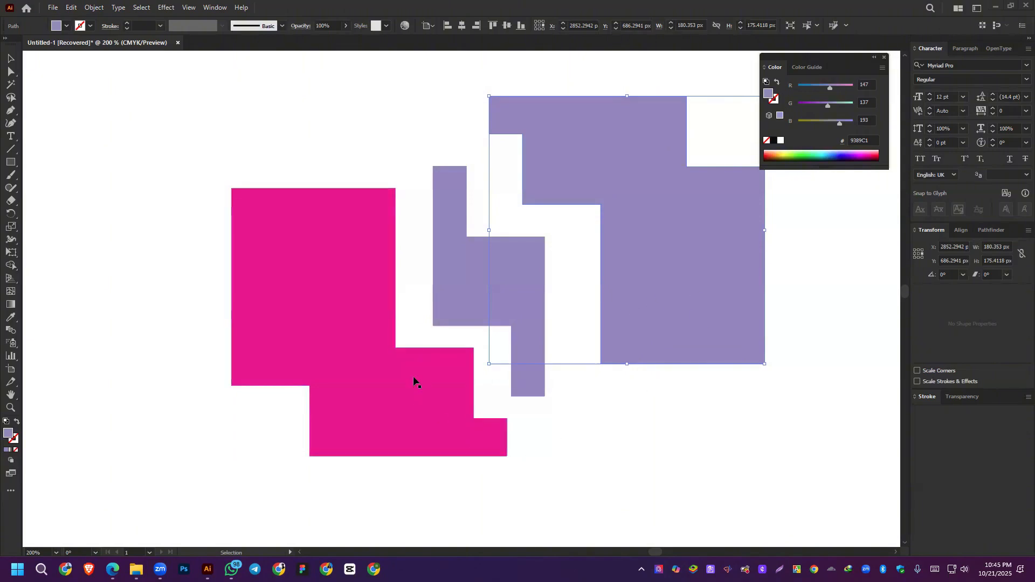
Step: Move the pink and large purple pieces back together so their edges fit against the middle overlap piece
{"action": "left_click_drag", "start_coordinate": [341, 309], "coordinate": [348, 291]}
{"action": "left_click_drag", "start_coordinate": [655, 270], "coordinate": [631, 300]}
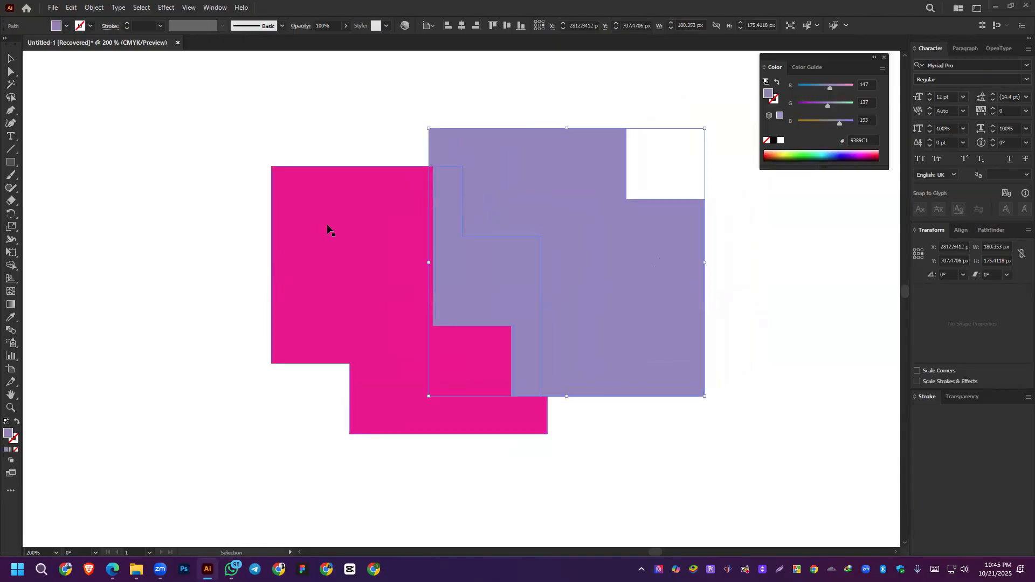
{"action": "left_click_drag", "start_coordinate": [617, 231], "coordinate": [622, 231]}
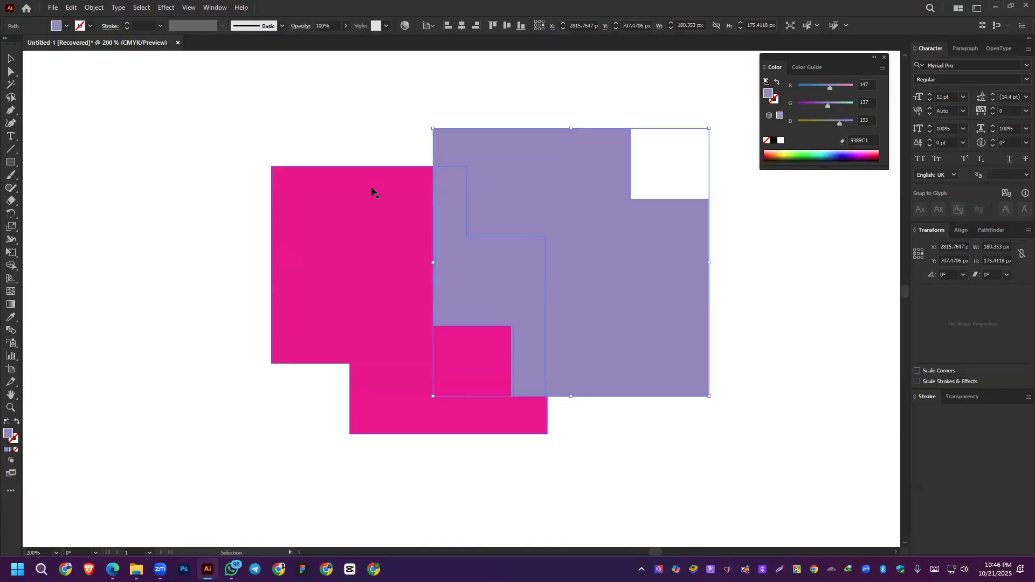
{"action": "left_click_drag", "start_coordinate": [580, 215], "coordinate": [586, 213]}
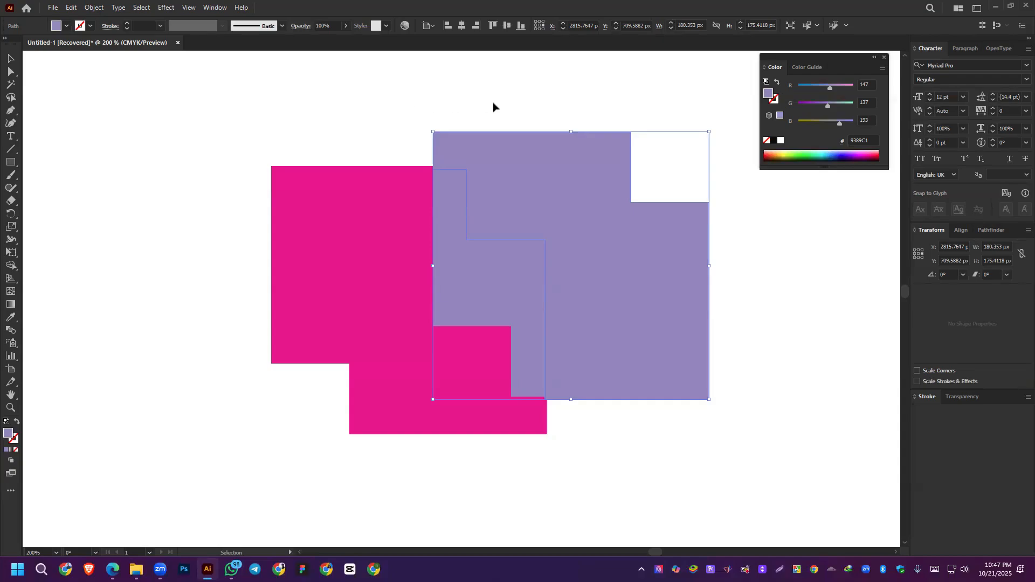
{"action": "left_click_drag", "start_coordinate": [529, 153], "coordinate": [529, 150]}
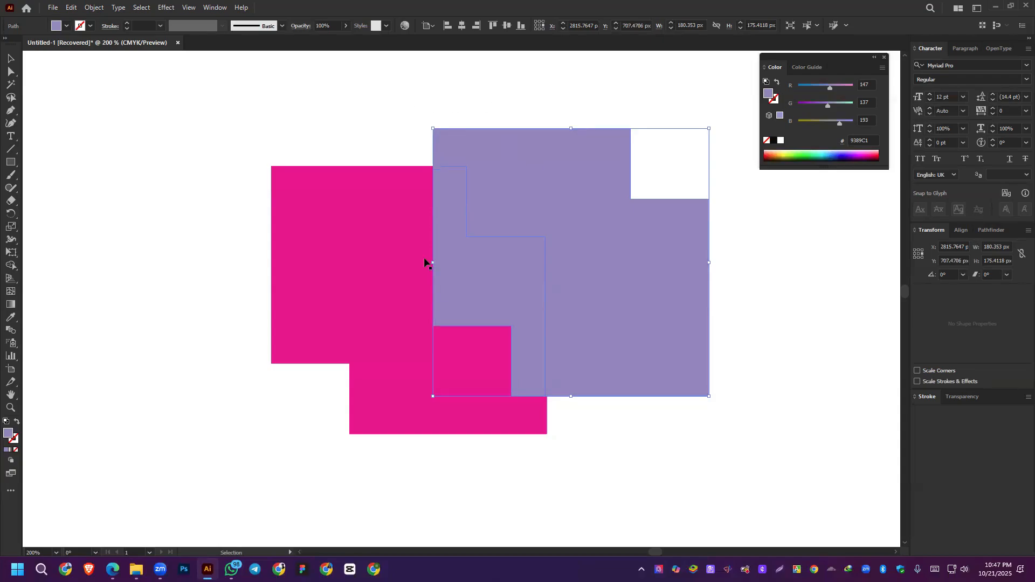
Step: Nudge the pink piece until its stepped edge lines up with the purple pieces
{"action": "left_click", "coordinate": [420, 357]}
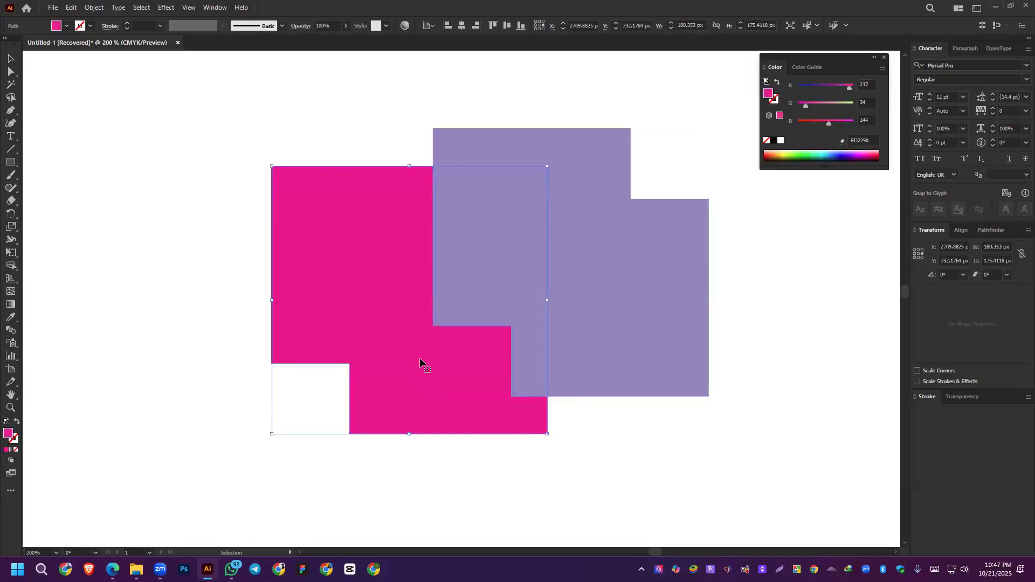
{"action": "left_click_drag", "start_coordinate": [424, 358], "coordinate": [426, 363]}
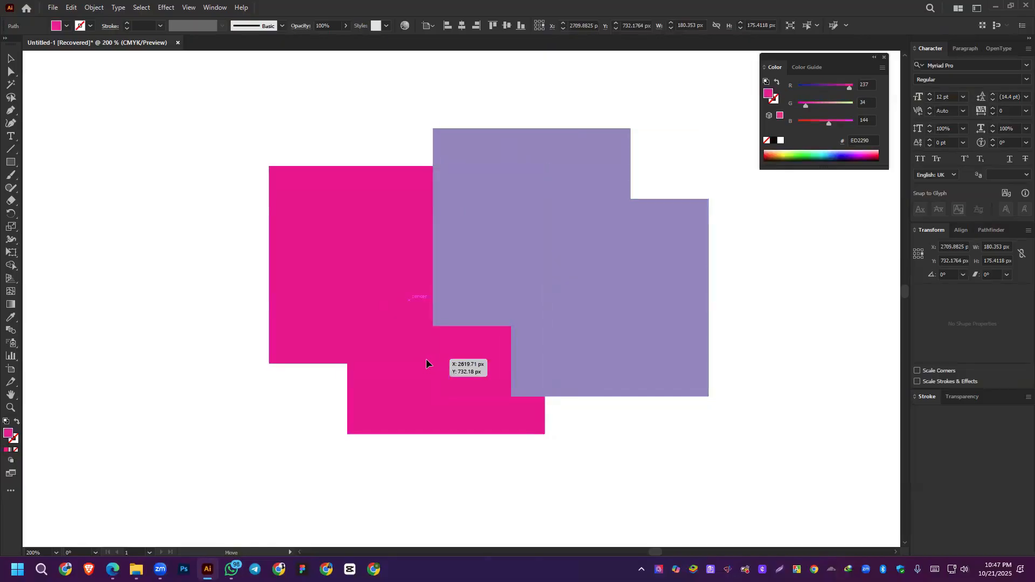
{"action": "left_click", "coordinate": [321, 102]}
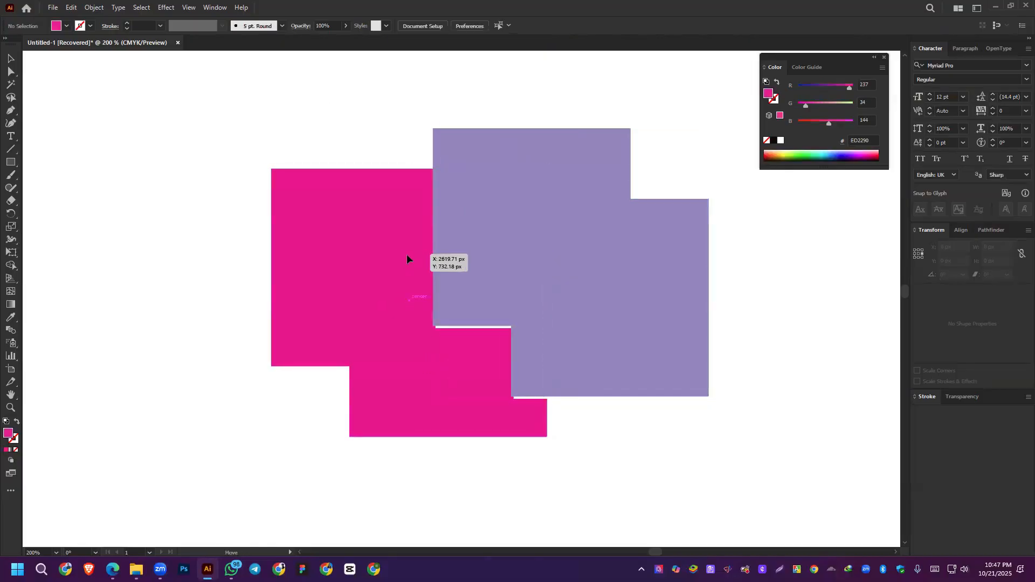
{"action": "left_click_drag", "start_coordinate": [407, 254], "coordinate": [404, 252]}
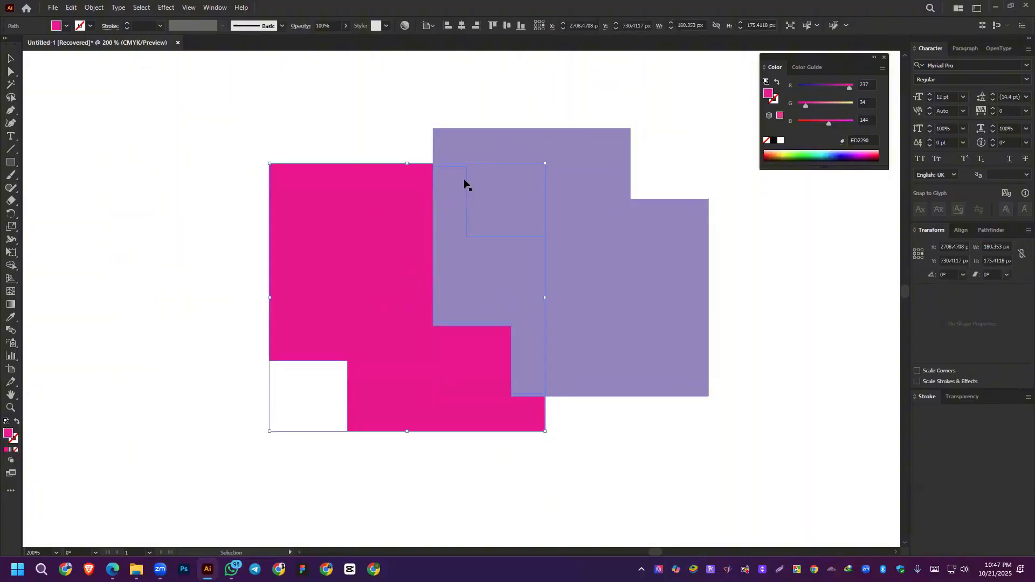
{"action": "mouse_move", "coordinate": [136, 570]}
{"action": "left_click", "coordinate": [650, 474]}
{"action": "mouse_move", "coordinate": [444, 414]}
{"action": "left_mouse_down"}
{"action": "mouse_move", "coordinate": [435, 421]}
{"action": "mouse_move", "coordinate": [445, 416]}
{"action": "left_mouse_up"}
{"action": "left_click", "coordinate": [629, 466]}
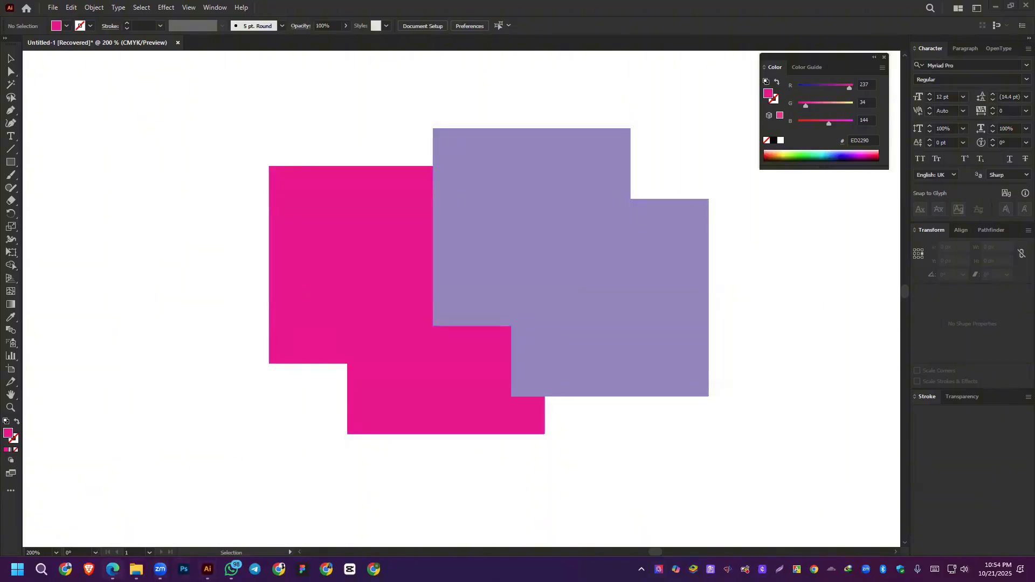
Step: Switch to Edge to review the Illustrator class topics in the course outline PDF, and return to Illustrator
{"action": "left_click", "coordinate": [112, 569]}
{"action": "scroll", "coordinate": [532, 291], "scroll_direction": "down", "scroll_amount": 2}
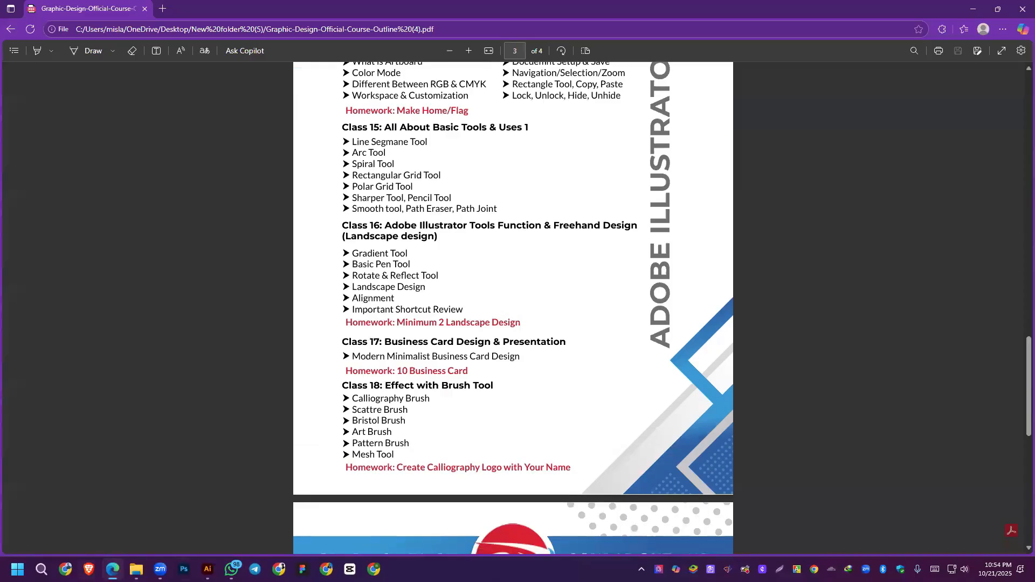
{"action": "left_click", "coordinate": [207, 569]}
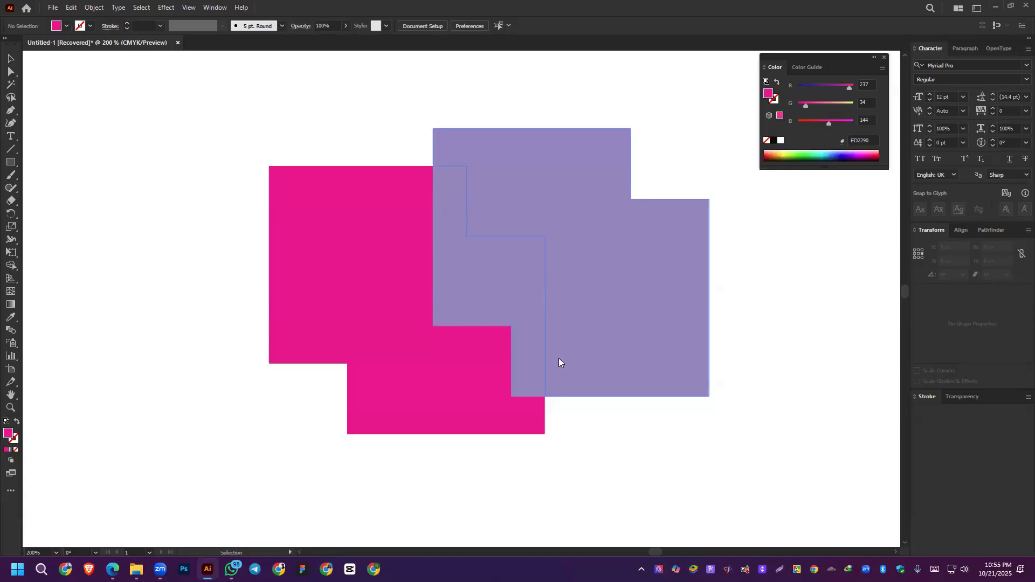
Step: Show the stroke options and give the pink piece a black 000000 stroke
{"action": "left_click", "coordinate": [918, 401]}
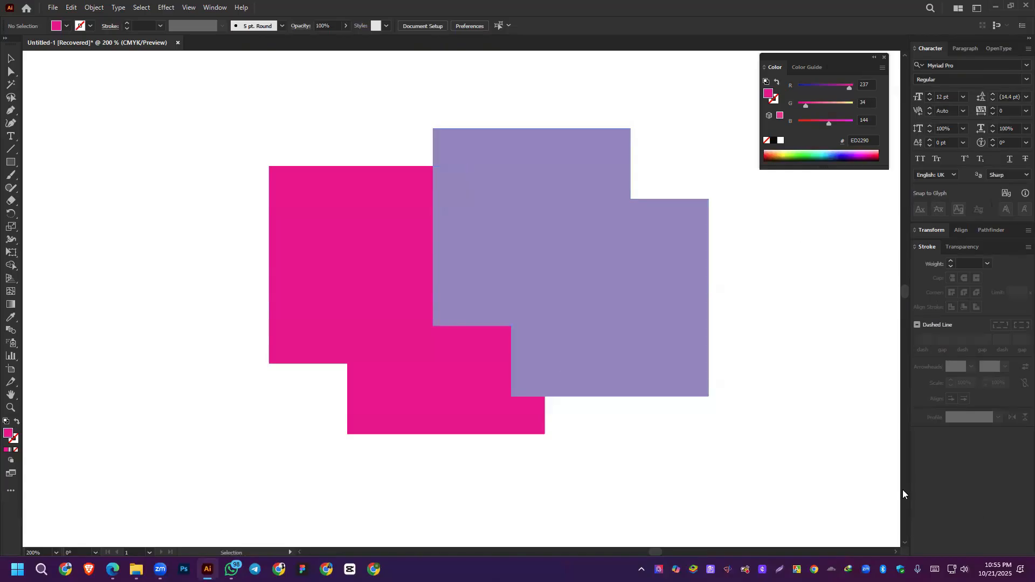
{"action": "left_click_drag", "start_coordinate": [334, 120], "coordinate": [398, 309]}
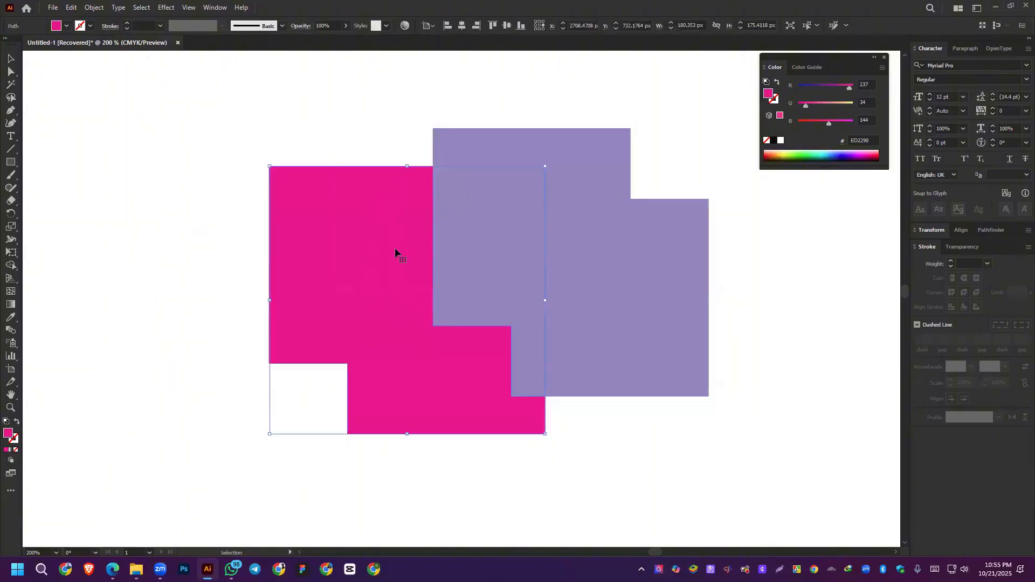
{"action": "left_click", "coordinate": [13, 439]}
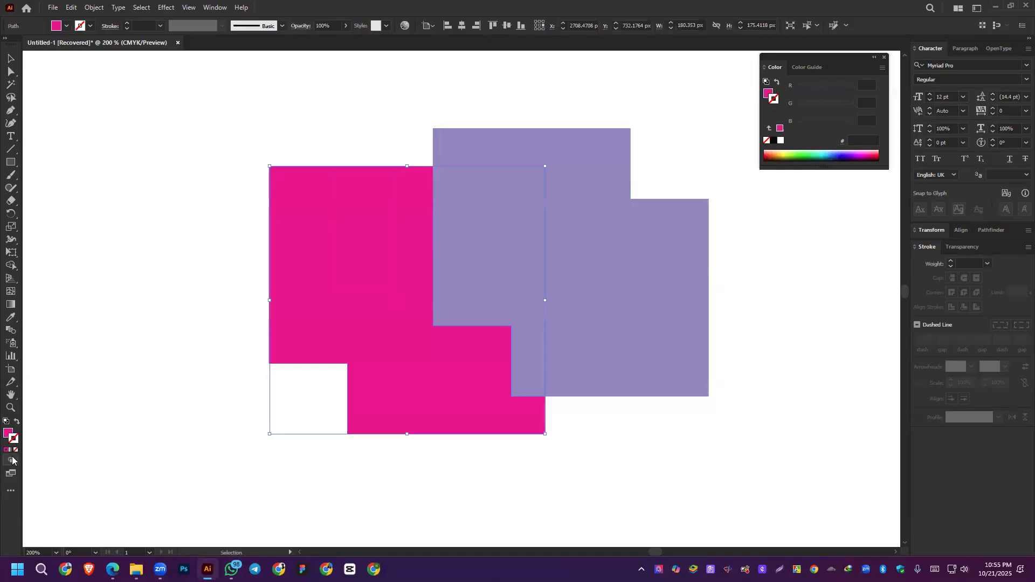
{"action": "left_click", "coordinate": [6, 450]}
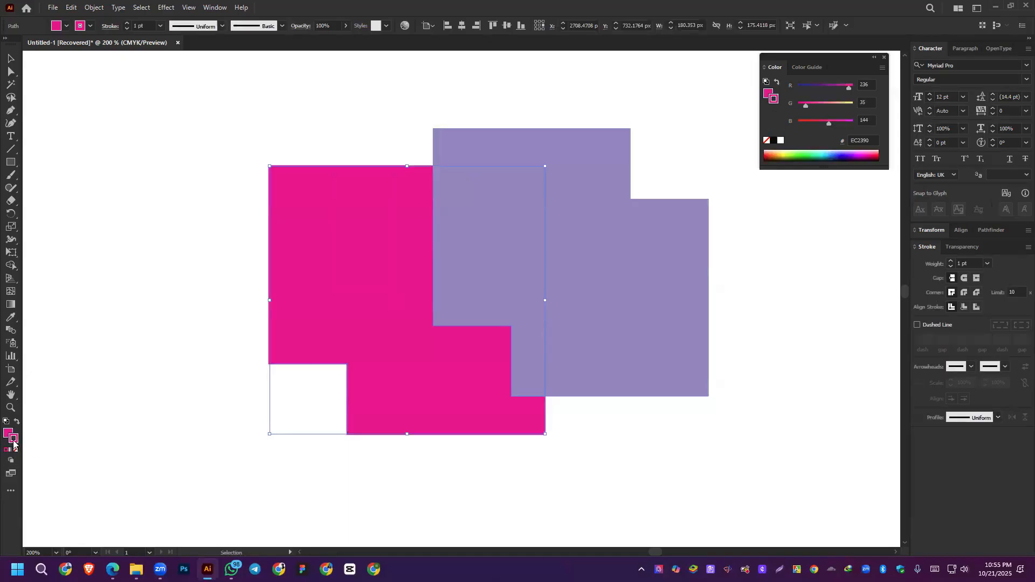
{"action": "double_click", "coordinate": [14, 439]}
{"action": "type", "text": "000000"}
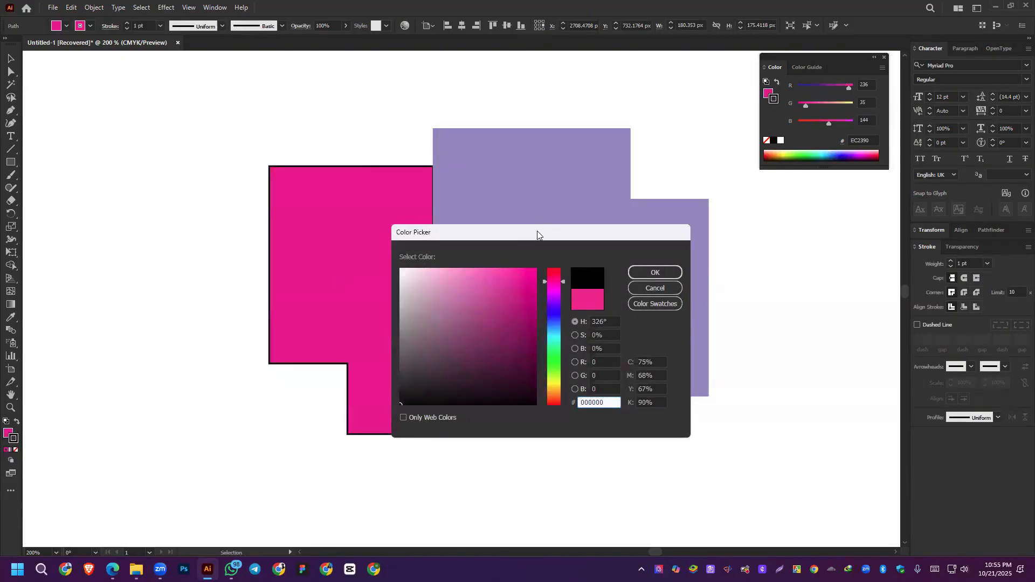
{"action": "key", "text": "Return"}
Step: Delete the purple pieces and move the pink shape up into their place
{"action": "mouse_move", "coordinate": [368, 229]}
{"action": "left_mouse_down"}
{"action": "mouse_move", "coordinate": [274, 266]}
{"action": "mouse_move", "coordinate": [334, 284]}
{"action": "left_mouse_up"}
{"action": "left_click", "coordinate": [520, 236]}
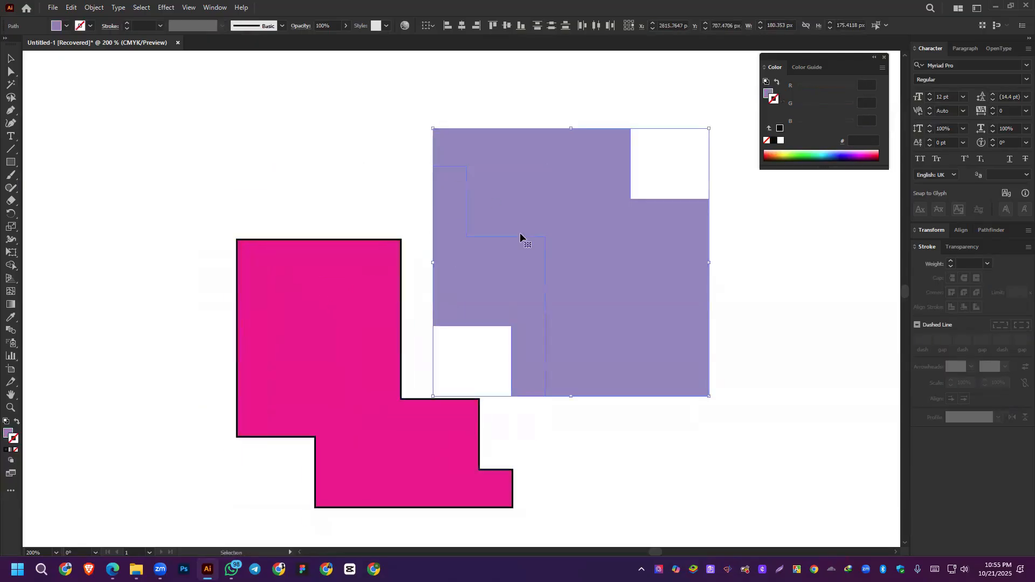
{"action": "key", "text": "Delete"}
{"action": "left_click_drag", "start_coordinate": [305, 326], "coordinate": [372, 215]}
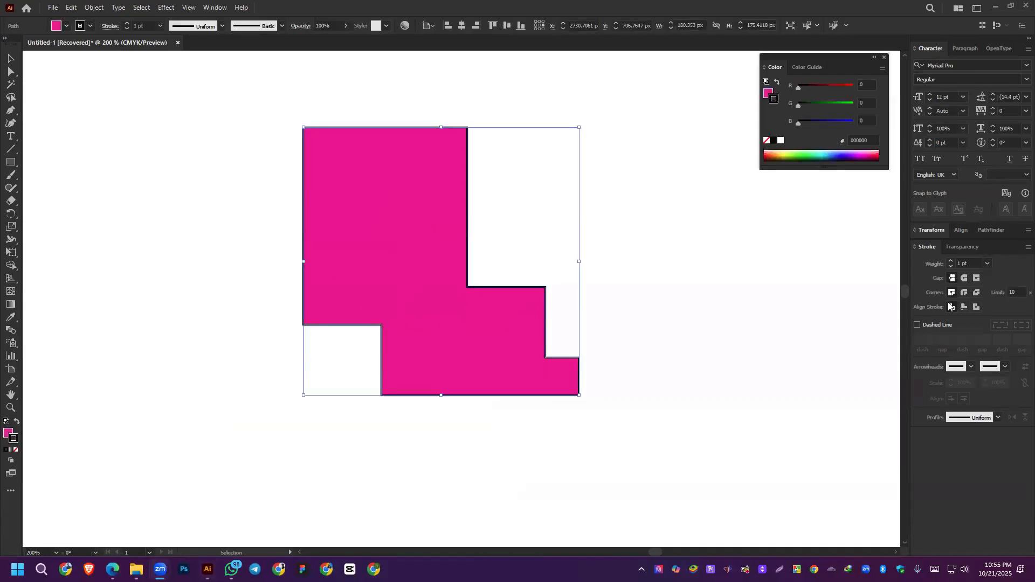
Step: Set the pink shape's stroke weight to 5 pt, try aligning the stroke inside, and align it outside
{"action": "left_click", "coordinate": [951, 261]}
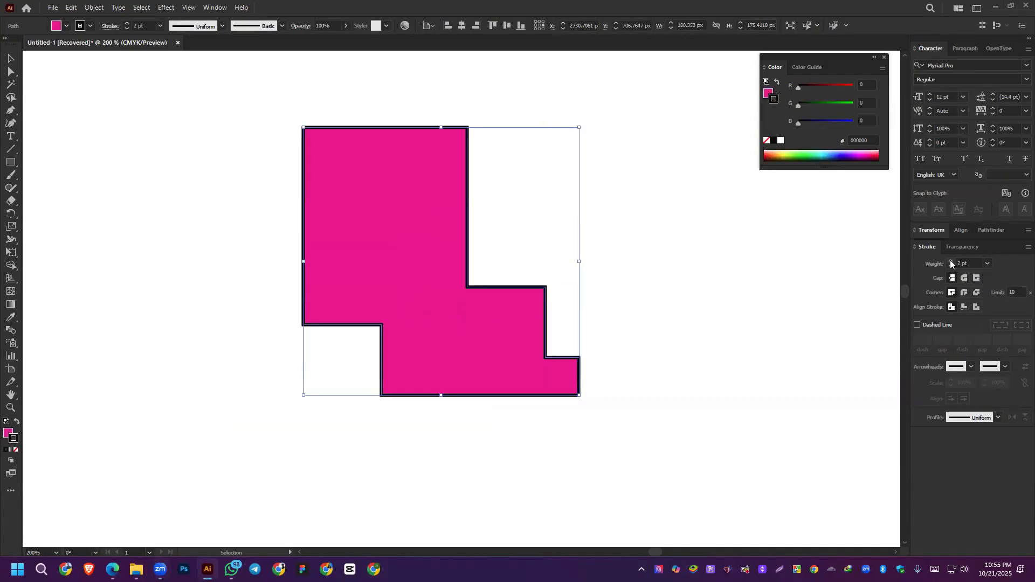
{"action": "left_click", "coordinate": [950, 261]}
{"action": "left_click", "coordinate": [951, 261]}
{"action": "left_click", "coordinate": [951, 261]}
{"action": "left_click", "coordinate": [951, 266]}
{"action": "left_click", "coordinate": [951, 266]}
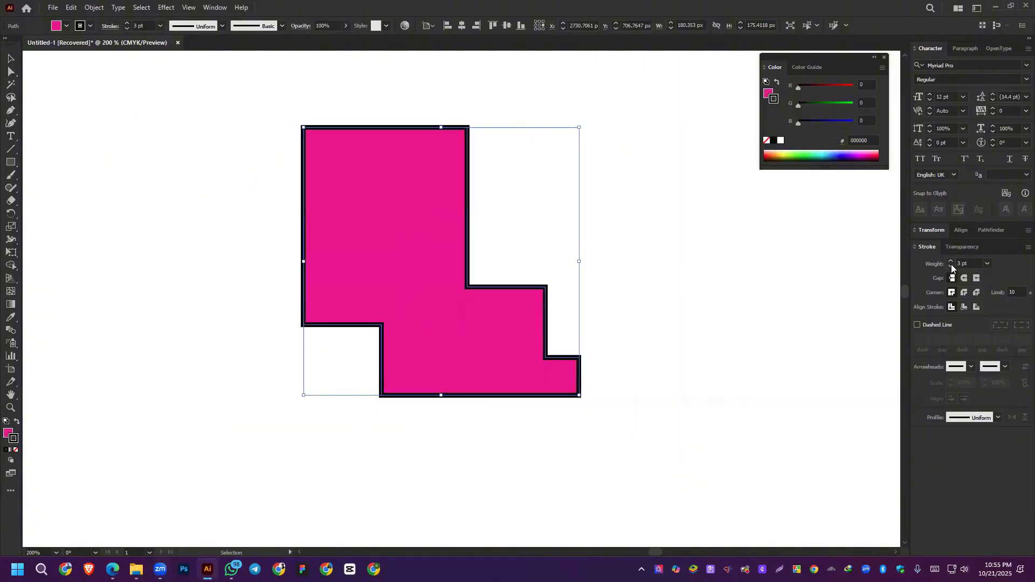
{"action": "left_click", "coordinate": [951, 261]}
{"action": "left_click", "coordinate": [951, 261]}
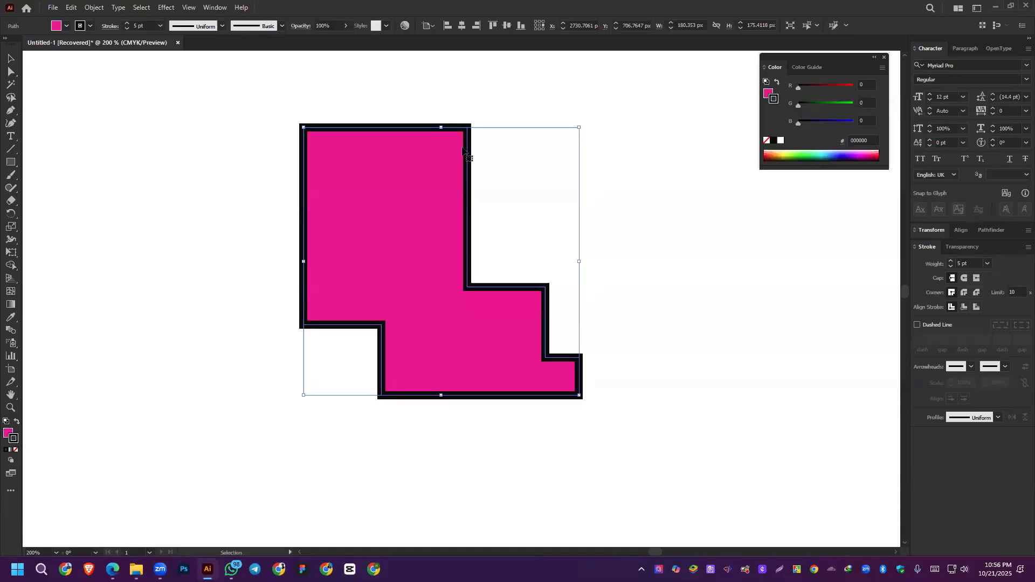
{"action": "left_click", "coordinate": [964, 306]}
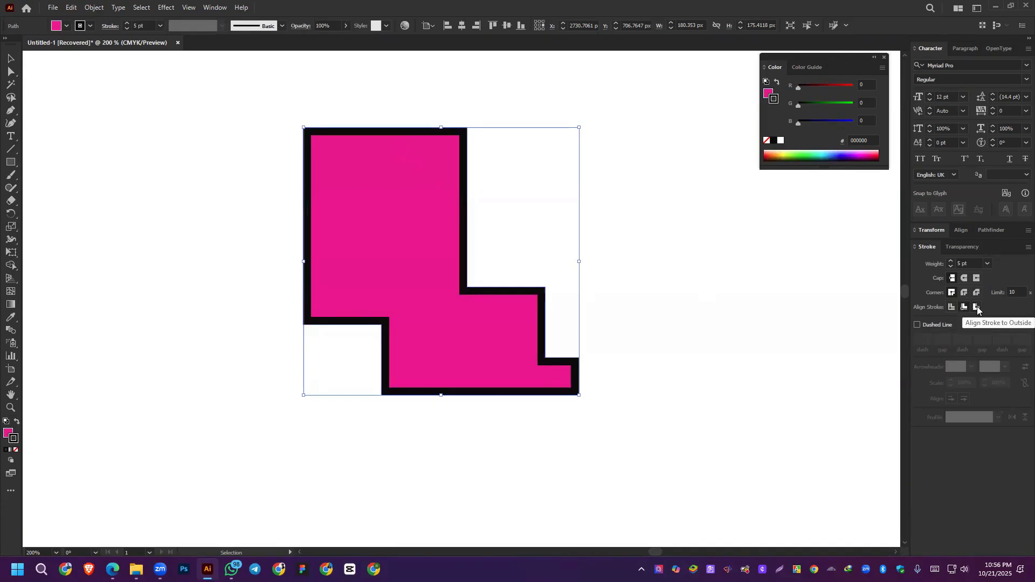
{"action": "left_click", "coordinate": [977, 307]}
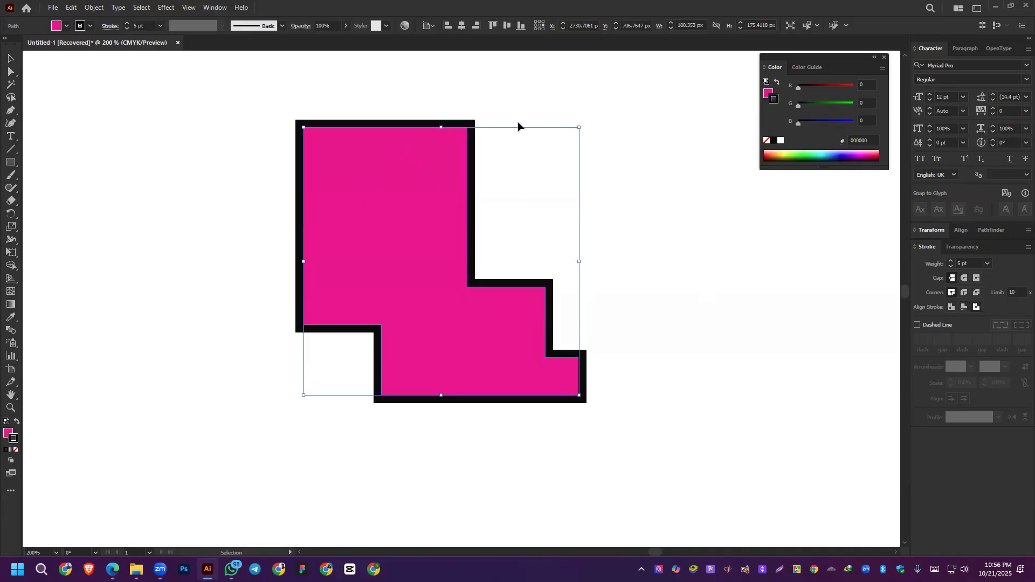
Step: Draw a horizontal line about 132 px long beside the pink shape with the Pen tool
{"action": "left_click", "coordinate": [10, 110]}
{"action": "left_click", "coordinate": [607, 202]}
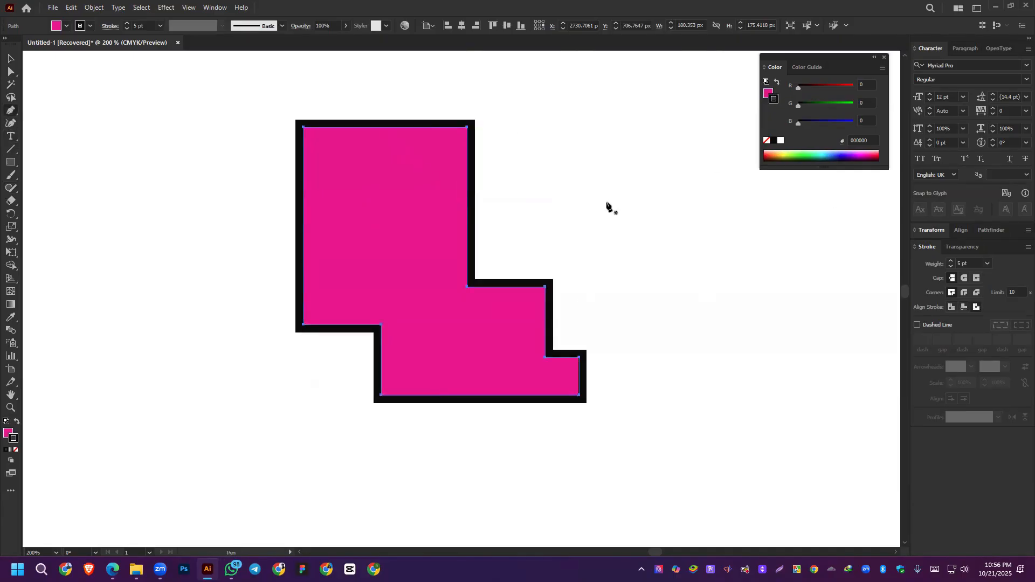
{"action": "left_click", "coordinate": [807, 203]}
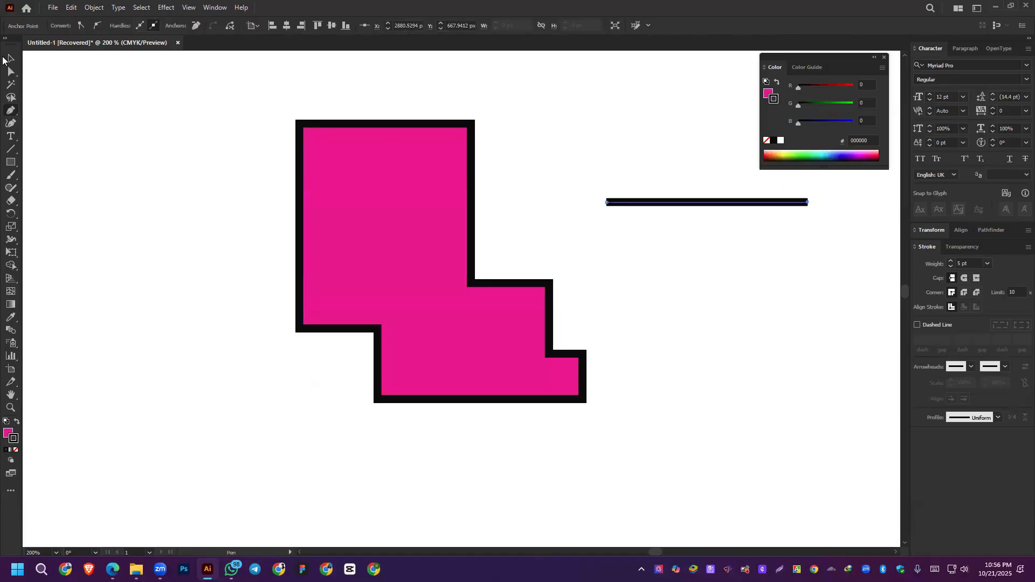
Step: Try the round cap on the horizontal line and change its ends to the projecting cap
{"action": "left_click_drag", "start_coordinate": [595, 207], "coordinate": [453, 311]}
{"action": "left_click_drag", "start_coordinate": [323, 241], "coordinate": [373, 262]}
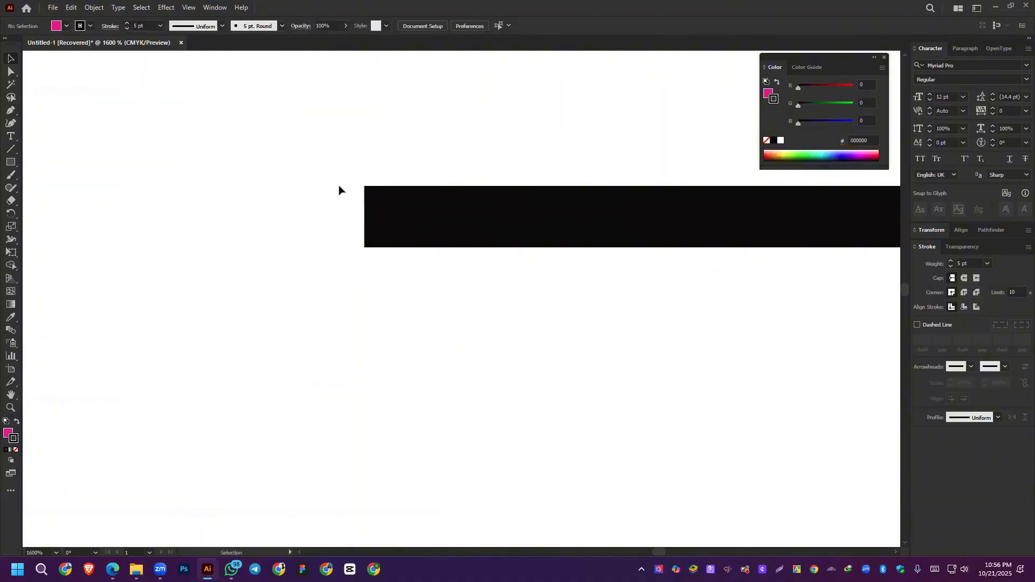
{"action": "left_click_drag", "start_coordinate": [319, 168], "coordinate": [356, 229]}
{"action": "left_click_drag", "start_coordinate": [338, 162], "coordinate": [423, 281]}
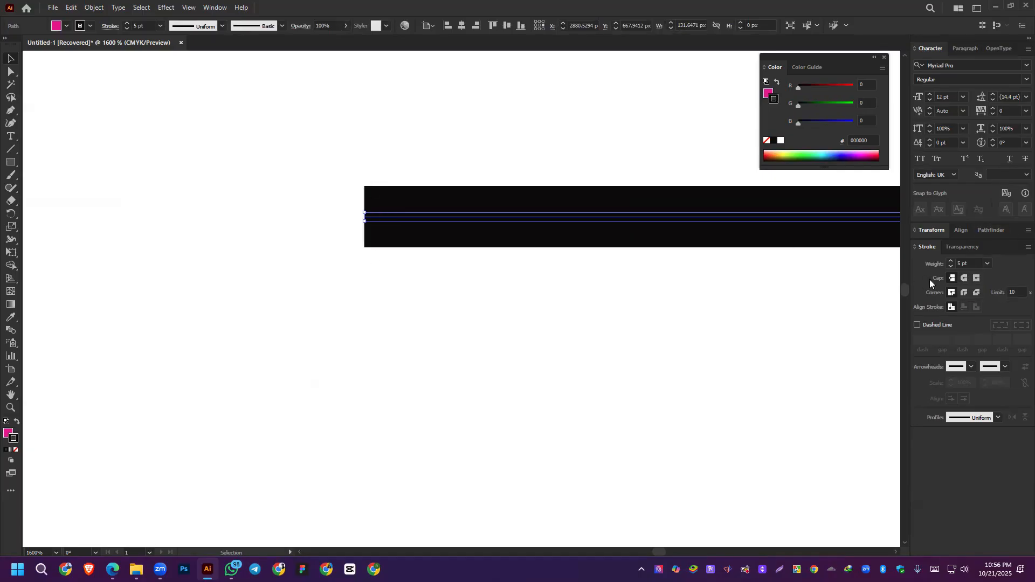
{"action": "left_click", "coordinate": [964, 278]}
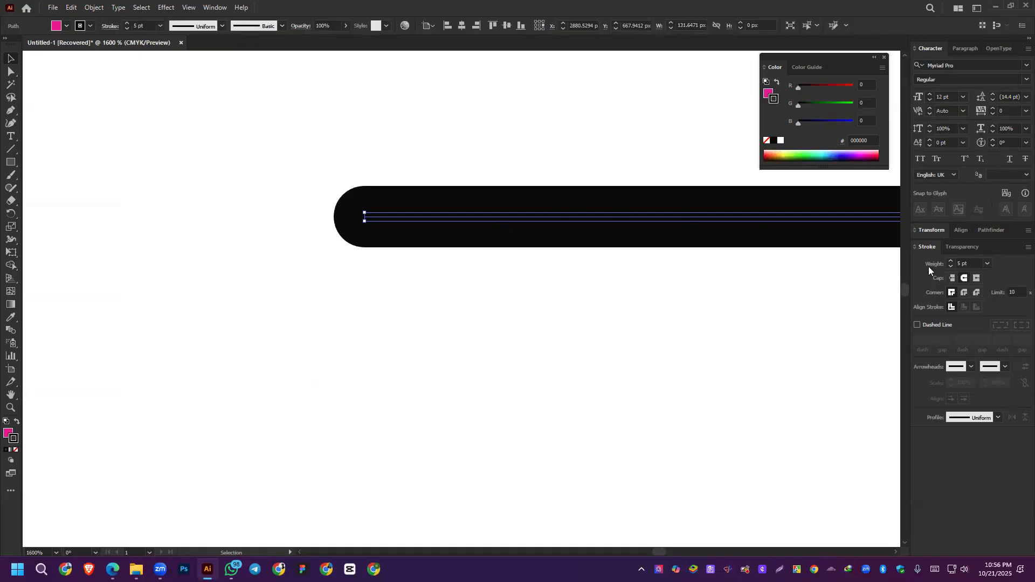
{"action": "left_click", "coordinate": [977, 278]}
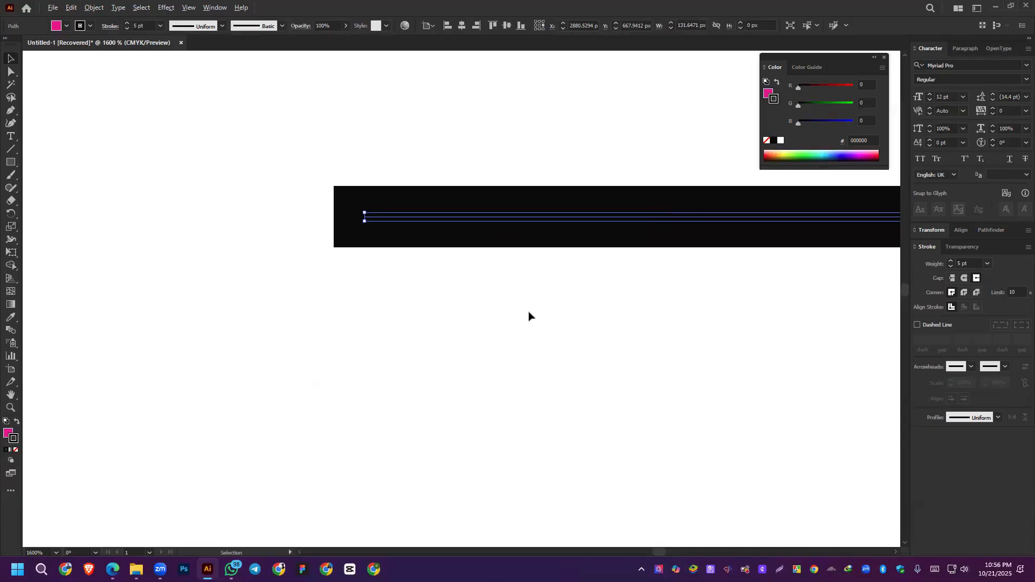
Step: Apply the round join to the pink shape's stroke corners and inspect a corner up close
{"action": "scroll", "coordinate": [530, 317], "scroll_direction": "down", "scroll_amount": 2}
{"action": "scroll", "coordinate": [603, 338], "scroll_direction": "down", "scroll_amount": 3}
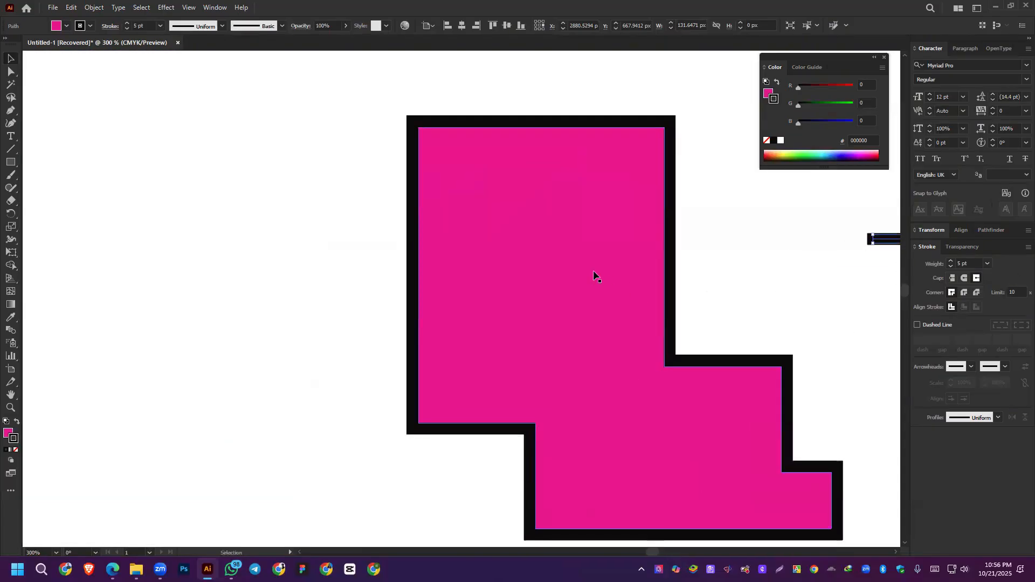
{"action": "left_click", "coordinate": [585, 273]}
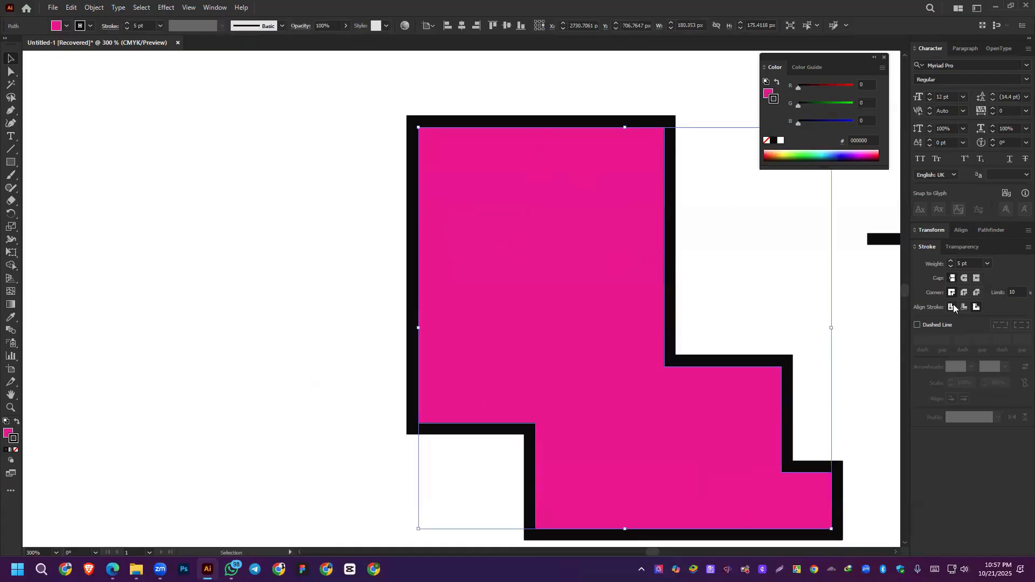
{"action": "left_click", "coordinate": [965, 293]}
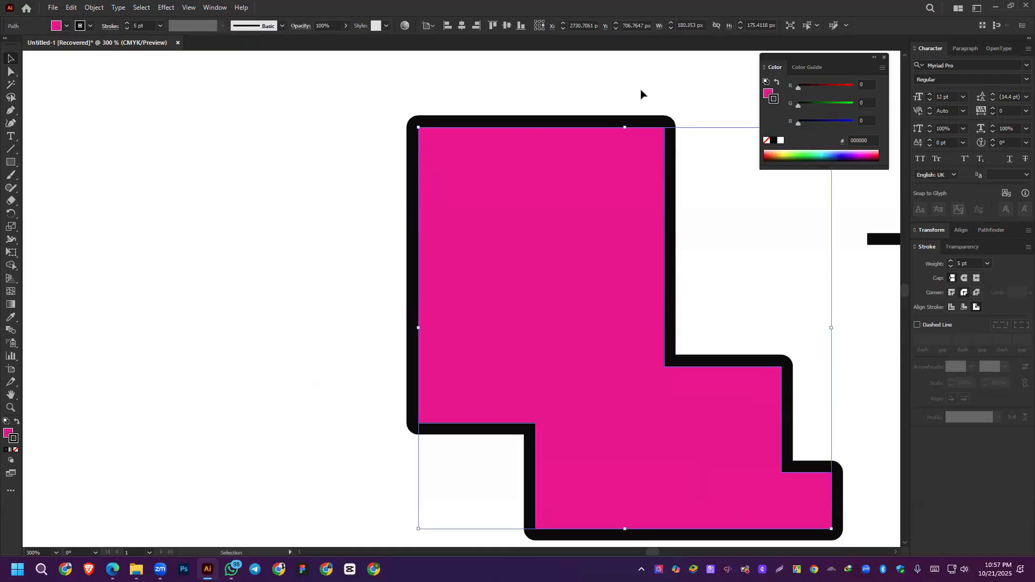
{"action": "scroll", "coordinate": [684, 102], "scroll_direction": "up", "scroll_amount": 7}
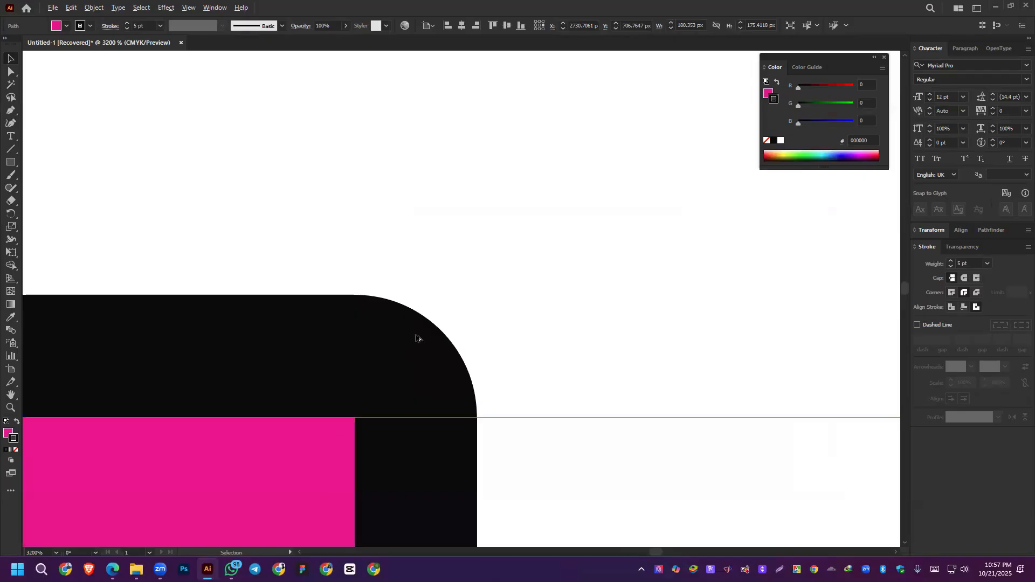
{"action": "scroll", "coordinate": [417, 338], "scroll_direction": "down", "scroll_amount": 8}
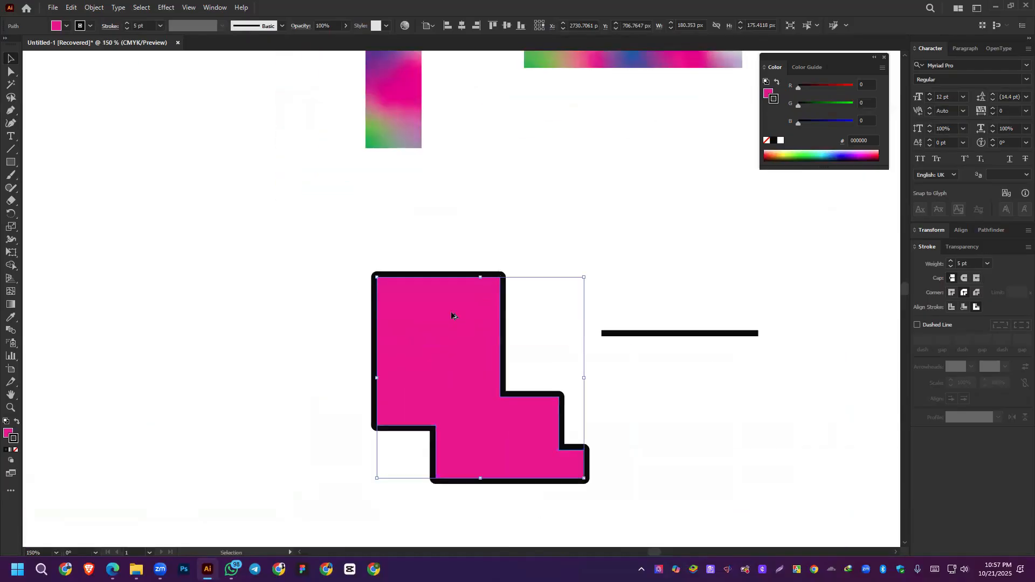
{"action": "scroll", "coordinate": [455, 311], "scroll_direction": "up", "scroll_amount": 2}
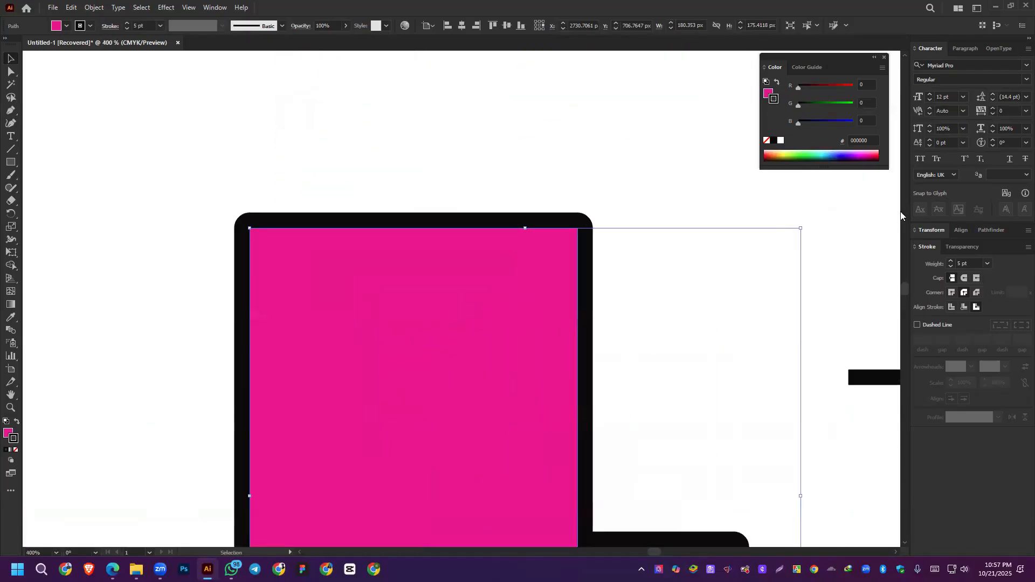
Step: Change the pink shape's stroke corners to the bevel join and inspect the cut corner
{"action": "left_click", "coordinate": [977, 292]}
{"action": "scroll", "coordinate": [591, 194], "scroll_direction": "up", "scroll_amount": 5}
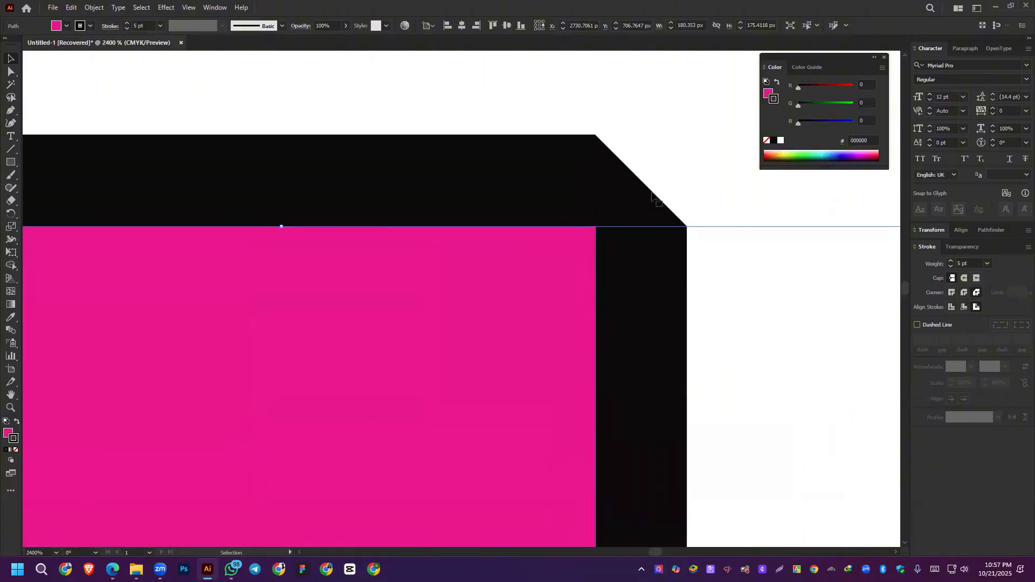
{"action": "scroll", "coordinate": [634, 147], "scroll_direction": "down", "scroll_amount": 5}
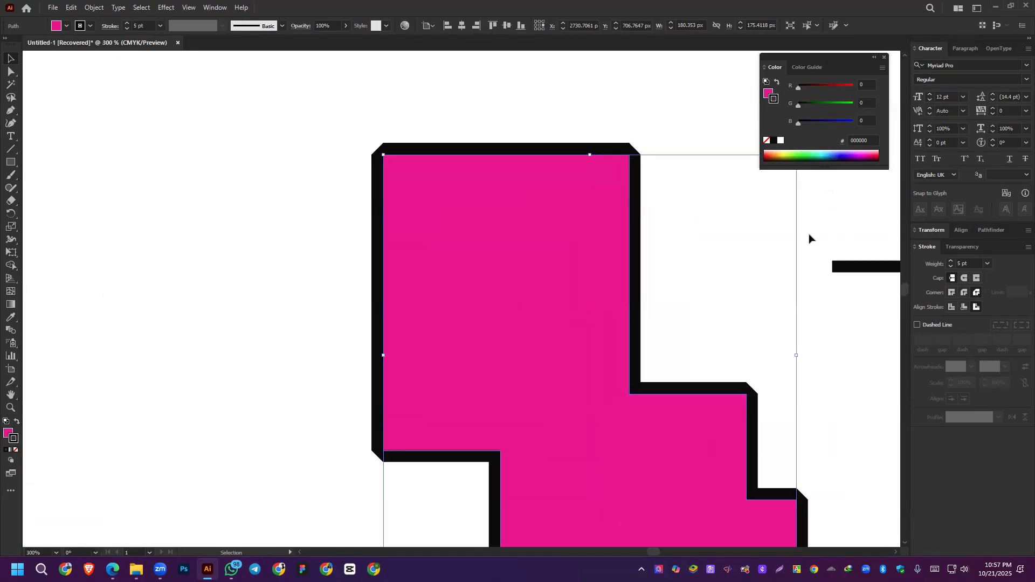
Step: Delete the horizontal line and give the pink shape's stroke corners the round join
{"action": "left_click_drag", "start_coordinate": [809, 235], "coordinate": [849, 312]}
{"action": "key", "text": "Delete"}
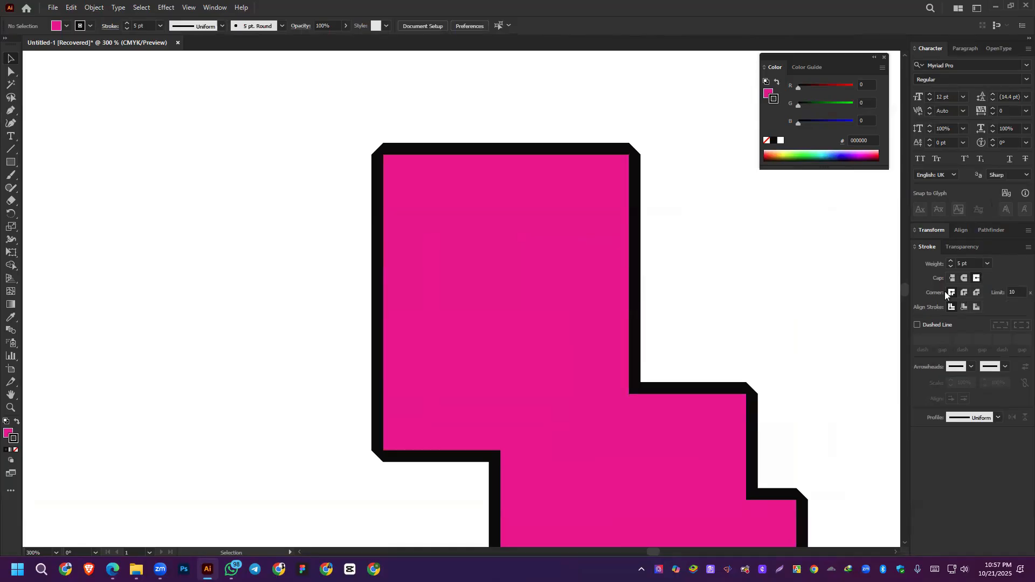
{"action": "left_click", "coordinate": [964, 294]}
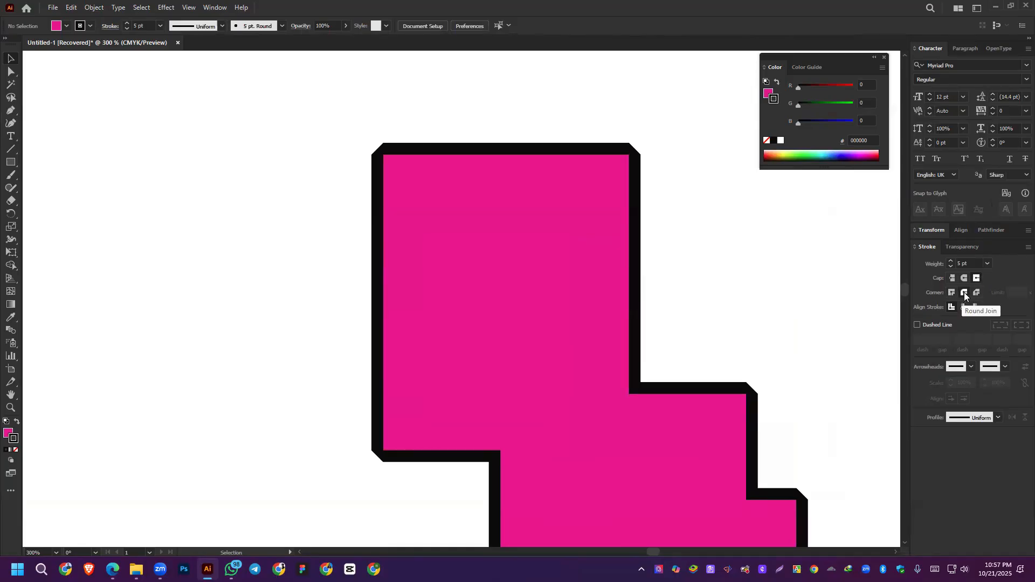
{"action": "left_click", "coordinate": [606, 162]}
{"action": "left_click", "coordinate": [964, 294]}
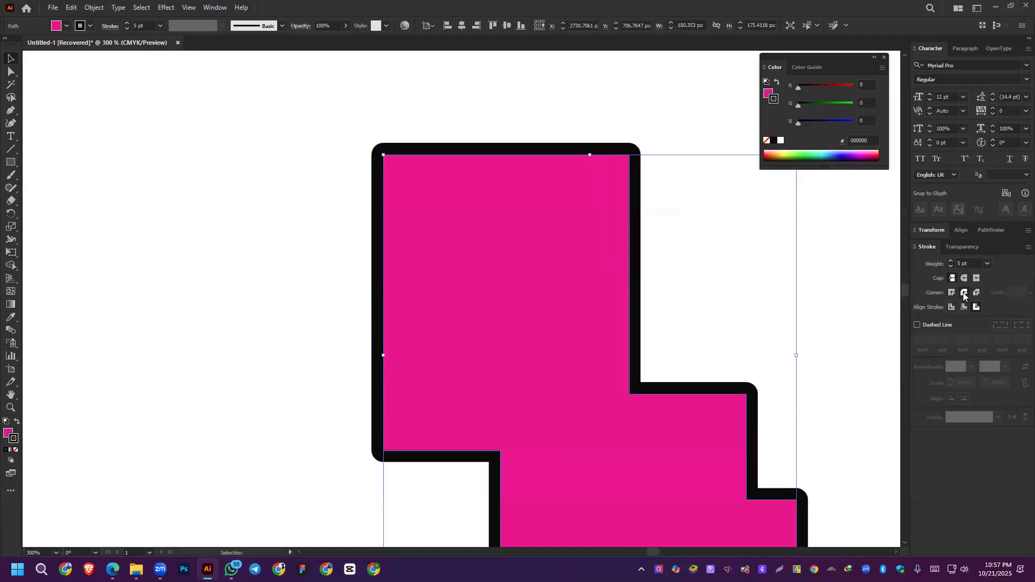
Step: Give the pink shape's stroke round caps and centre alignment, and turn it into a dashed line
{"action": "left_click", "coordinate": [965, 278]}
{"action": "left_click", "coordinate": [952, 307]}
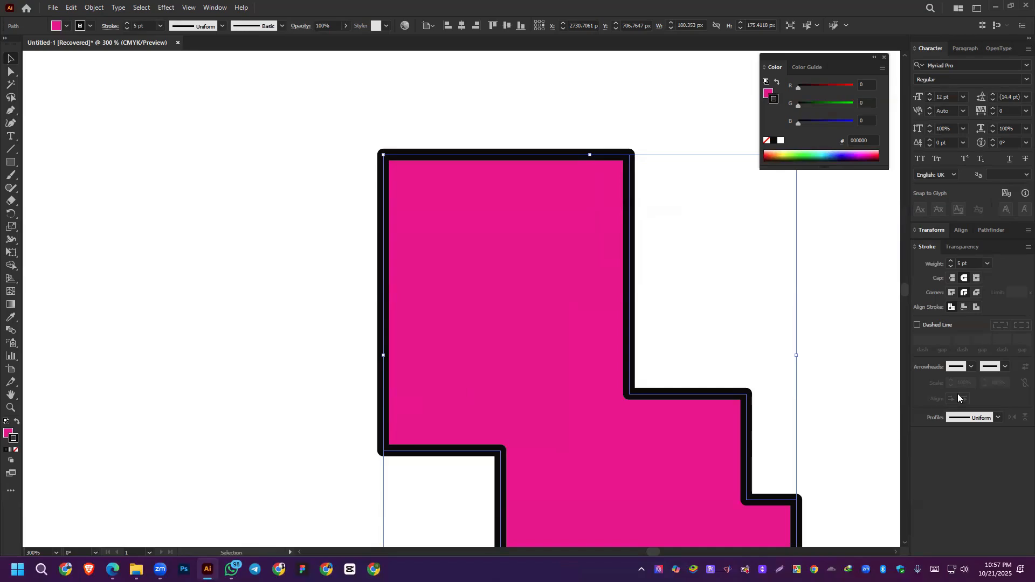
{"action": "left_click", "coordinate": [917, 326]}
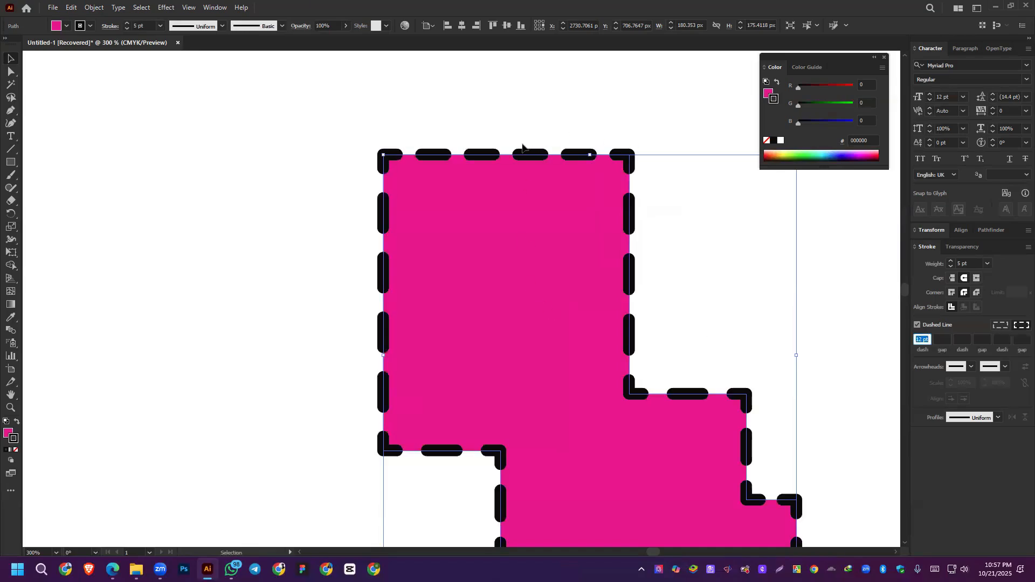
Step: Set the dashed stroke's weight to 2 pt
{"action": "left_click", "coordinate": [980, 263]}
{"action": "key", "text": "Down"}
{"action": "key", "text": "Down"}
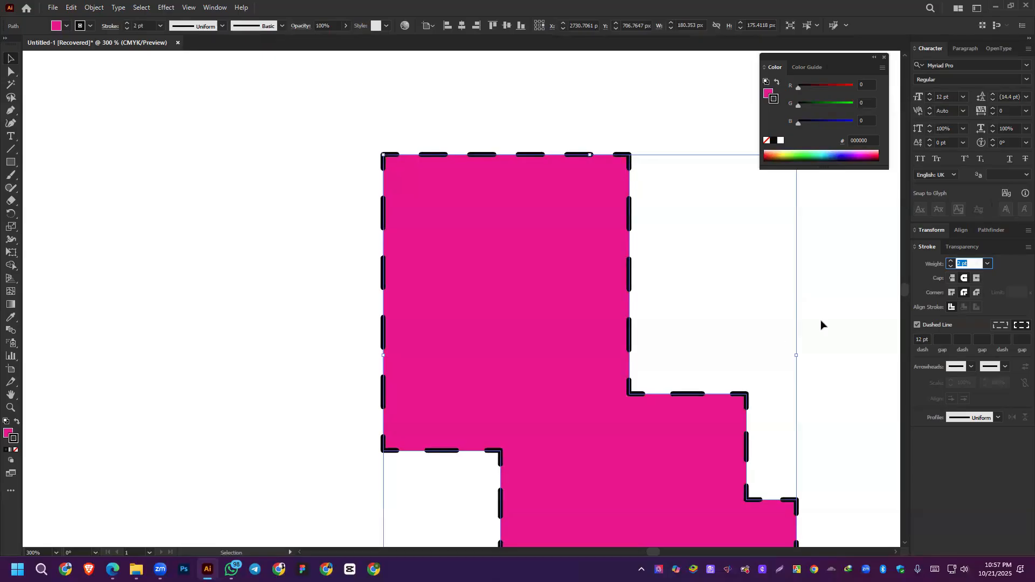
Step: Try shortening the pink shape's stroke dashes to 2 pt, and try much longer dashes
{"action": "left_click", "coordinate": [925, 340]}
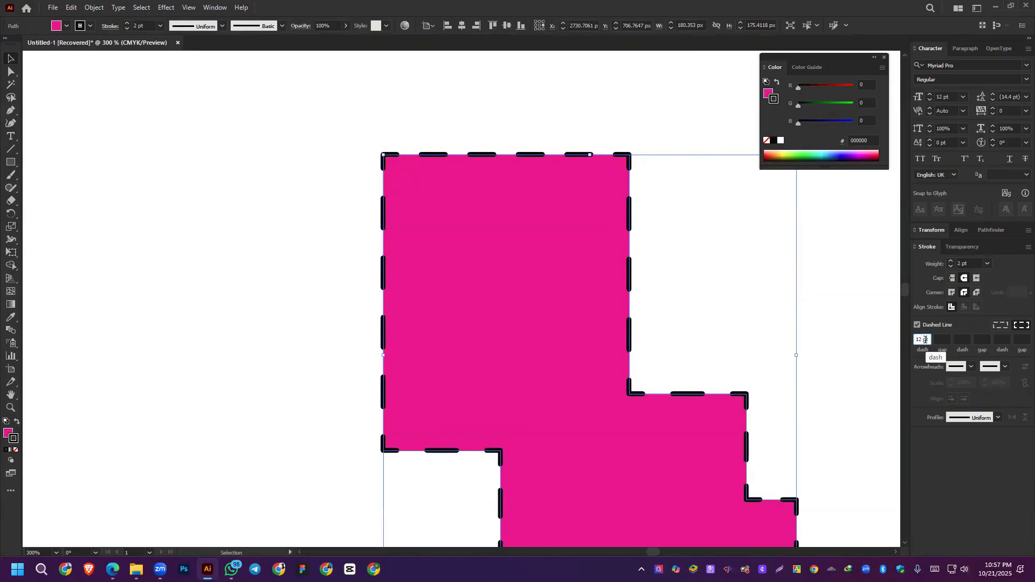
{"action": "key", "text": "Down"}
{"action": "key", "text": "Down"}
{"action": "key", "text": "Down"}
{"action": "key", "text": "Down"}
{"action": "key", "text": "Down"}
{"action": "key", "text": "Down"}
{"action": "key", "text": "Down"}
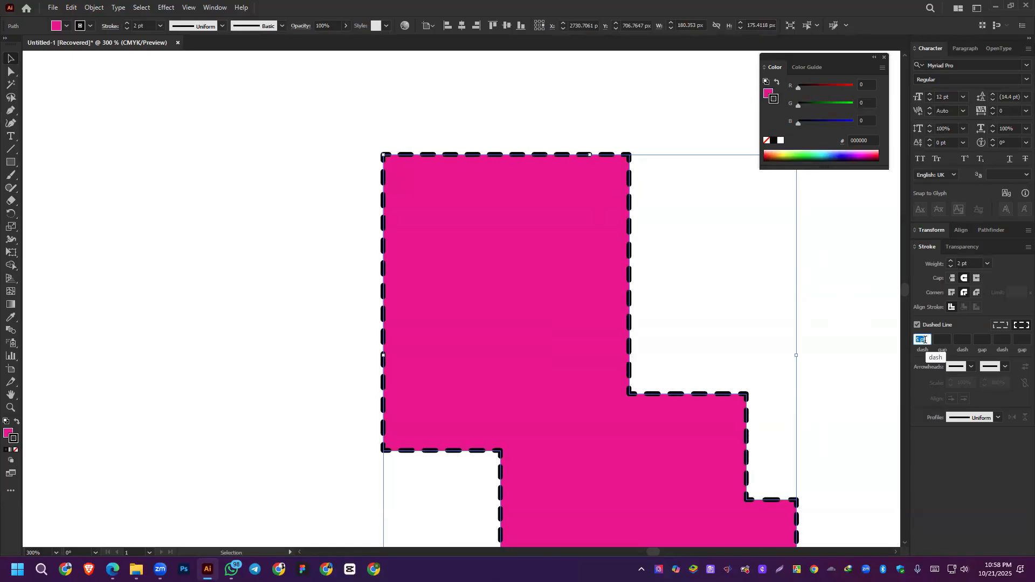
{"action": "key", "text": "Down"}
{"action": "key", "text": "Down"}
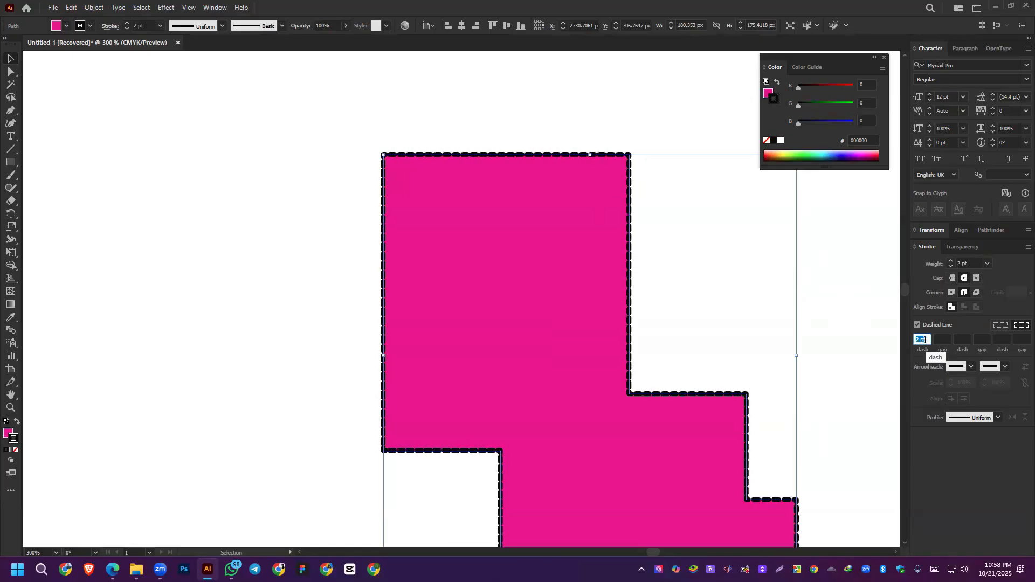
{"action": "key", "text": "Up"}
{"action": "key", "text": "Up"}
{"action": "key", "text": "Up"}
{"action": "key", "text": "Up"}
{"action": "key", "text": "Up"}
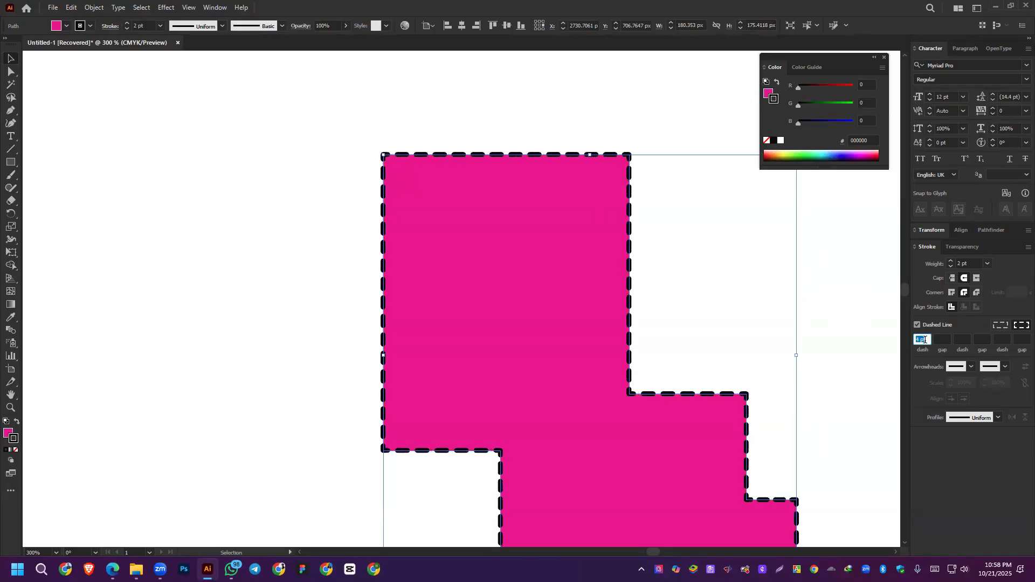
{"action": "key", "text": "Up"}
{"action": "key", "text": "Up"}
{"action": "key", "text": "Up"}
{"action": "key", "text": "Up"}
{"action": "key", "text": "Up"}
{"action": "key", "text": "Up"}
{"action": "key", "text": "Up"}
{"action": "key", "text": "Up"}
{"action": "key", "text": "Up"}
{"action": "key", "text": "Up"}
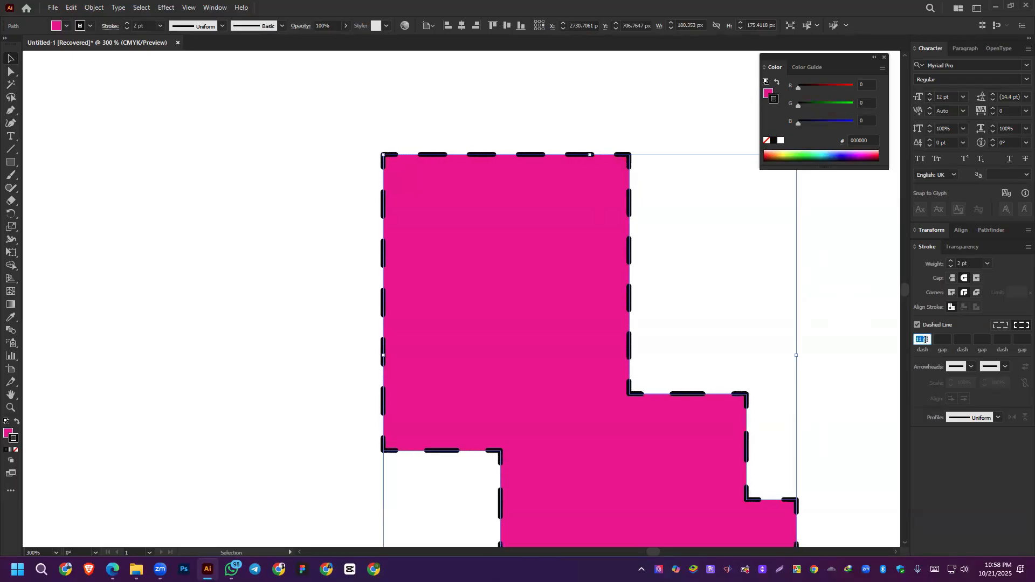
{"action": "key", "text": "Up"}
{"action": "key", "text": "Up"}
{"action": "key", "text": "Up"}
{"action": "key", "text": "Up"}
{"action": "key", "text": "Up"}
{"action": "key", "text": "Up"}
{"action": "key", "text": "Up"}
{"action": "key", "text": "Up"}
{"action": "key", "text": "Up"}
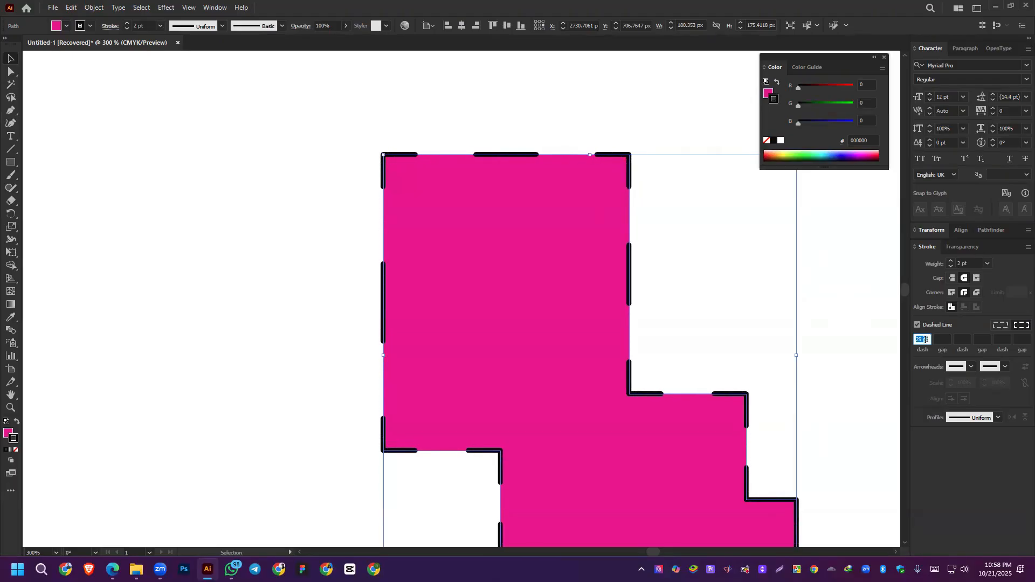
Step: Set the dash length of the pink shape's stroke to 5 pt
{"action": "key", "text": "Down"}
{"action": "key", "text": "Down"}
{"action": "key", "text": "Down"}
{"action": "key", "text": "Down"}
{"action": "key", "text": "Down"}
{"action": "key", "text": "Down"}
{"action": "key", "text": "Down"}
{"action": "key", "text": "Down"}
{"action": "key", "text": "Down"}
{"action": "key", "text": "Down"}
{"action": "key", "text": "Down"}
{"action": "key", "text": "Down"}
{"action": "key", "text": "Down"}
{"action": "key", "text": "Down"}
{"action": "key", "text": "Down"}
{"action": "key", "text": "Down"}
{"action": "key", "text": "Down"}
{"action": "key", "text": "Down"}
{"action": "key", "text": "Down"}
{"action": "key", "text": "Down"}
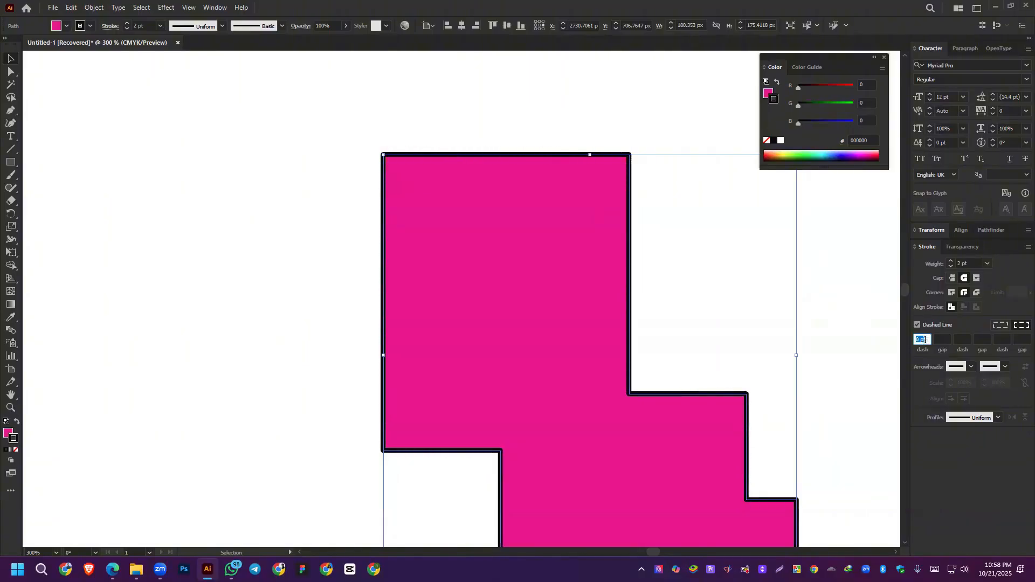
{"action": "key", "text": "Up"}
{"action": "key", "text": "Up"}
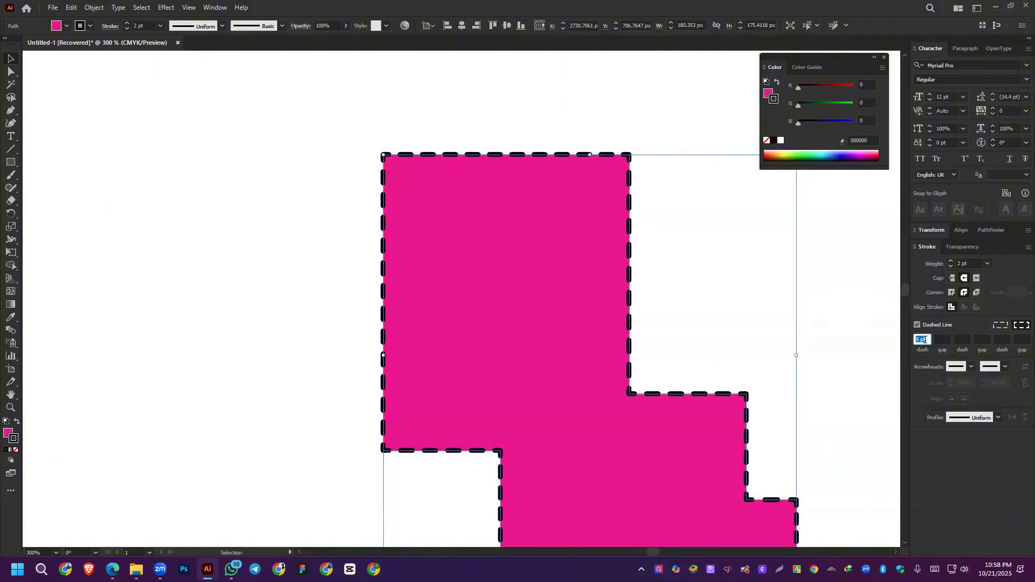
Step: Try a gap of 0 pt between the dashes and widen the gap gradually
{"action": "left_click", "coordinate": [945, 340]}
{"action": "type", "text": "0"}
{"action": "key", "text": "Return"}
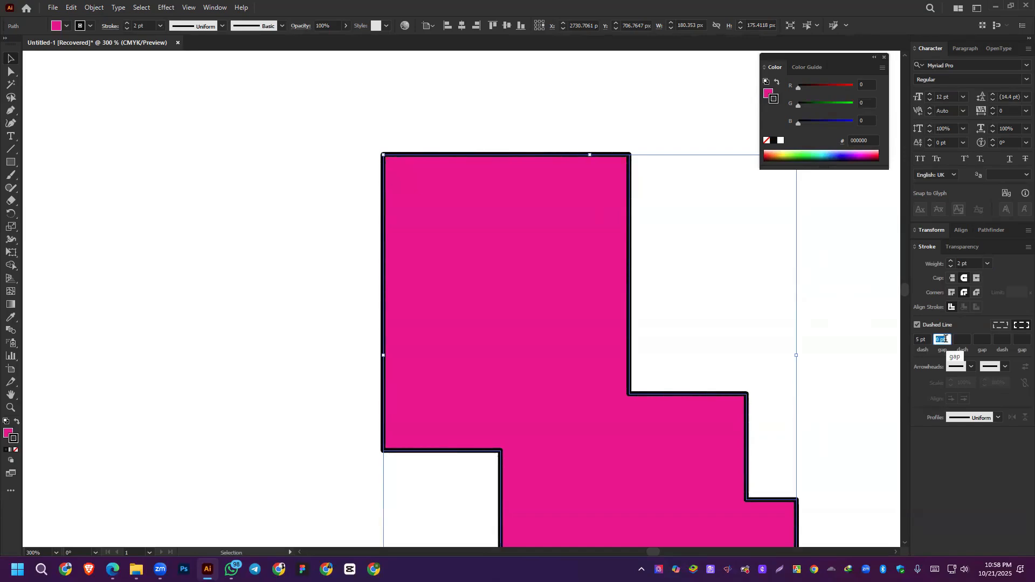
{"action": "key", "text": "Up"}
{"action": "key", "text": "Up"}
{"action": "key", "text": "Up"}
{"action": "key", "text": "Up"}
{"action": "key", "text": "Up"}
{"action": "key", "text": "Up"}
{"action": "key", "text": "Up"}
{"action": "key", "text": "Up"}
{"action": "key", "text": "Up"}
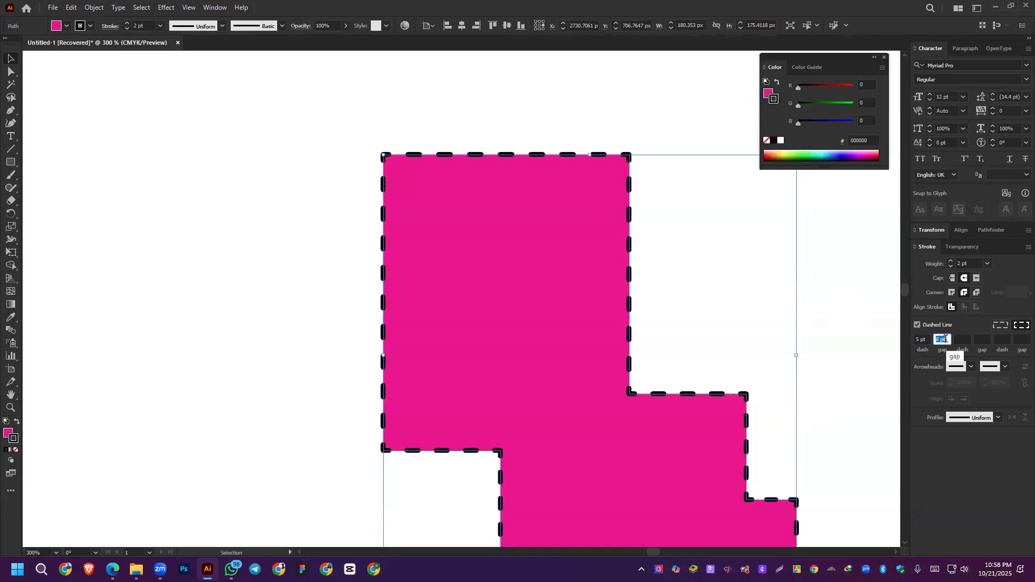
{"action": "key", "text": "Up"}
{"action": "key", "text": "Up"}
{"action": "key", "text": "Up"}
{"action": "key", "text": "Up"}
{"action": "key", "text": "Up"}
{"action": "key", "text": "Up"}
{"action": "key", "text": "Up"}
{"action": "key", "text": "Up"}
{"action": "key", "text": "Up"}
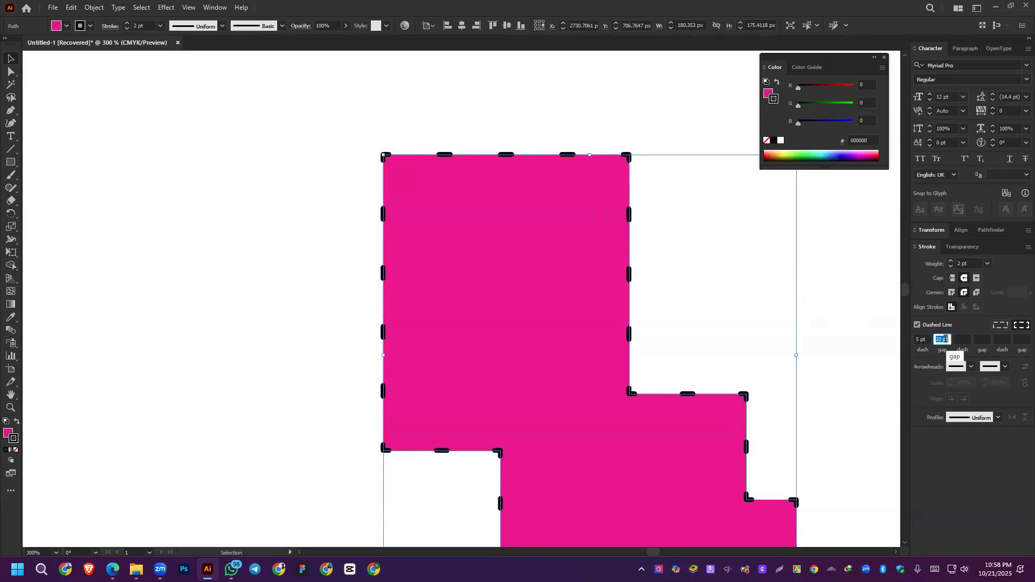
Step: Try a 10 pt gap between the dashes and narrow it to 3 pt
{"action": "type", "text": "10"}
{"action": "key", "text": "Return"}
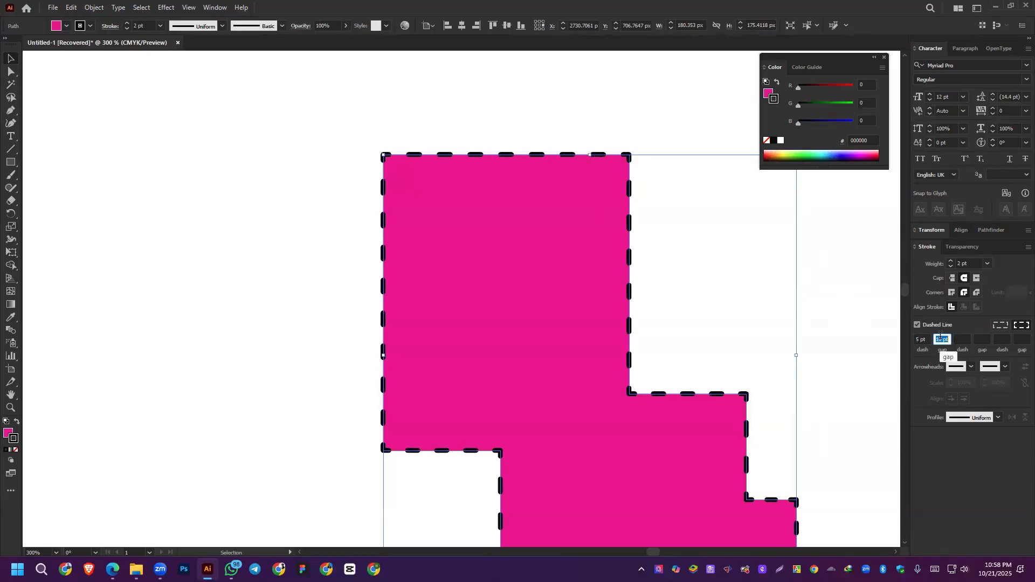
{"action": "key", "text": "Down"}
{"action": "key", "text": "Down"}
{"action": "key", "text": "Down"}
{"action": "key", "text": "Down"}
{"action": "key", "text": "Down"}
{"action": "key", "text": "Down"}
{"action": "key", "text": "Down"}
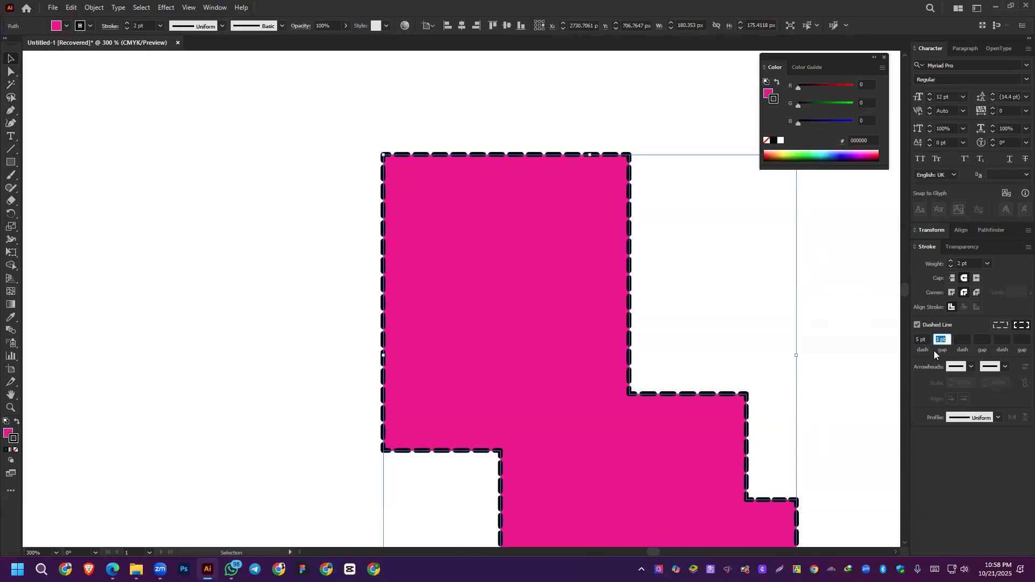
Step: Shorten the stroke's dash length to 3 pt
{"action": "left_click", "coordinate": [923, 339]}
{"action": "key", "text": "Down"}
{"action": "key", "text": "Down"}
{"action": "key", "text": "Down"}
{"action": "key", "text": "Down"}
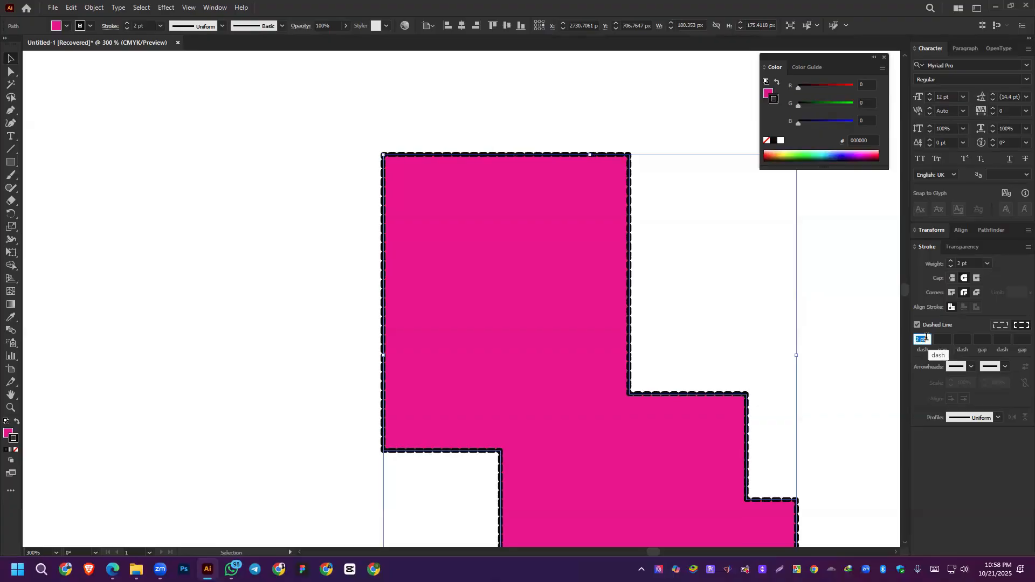
{"action": "key", "text": "Up"}
Step: Set the gap between the dashes to 4 pt, reduce the stroke weight to 1 pt, and deselect the shape
{"action": "left_click", "coordinate": [942, 339]}
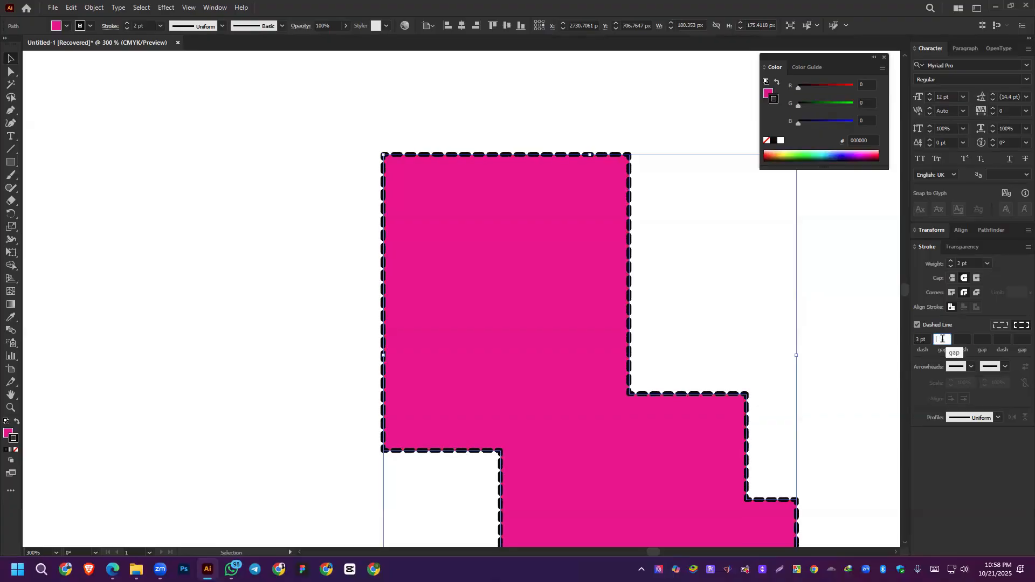
{"action": "key", "text": "Up"}
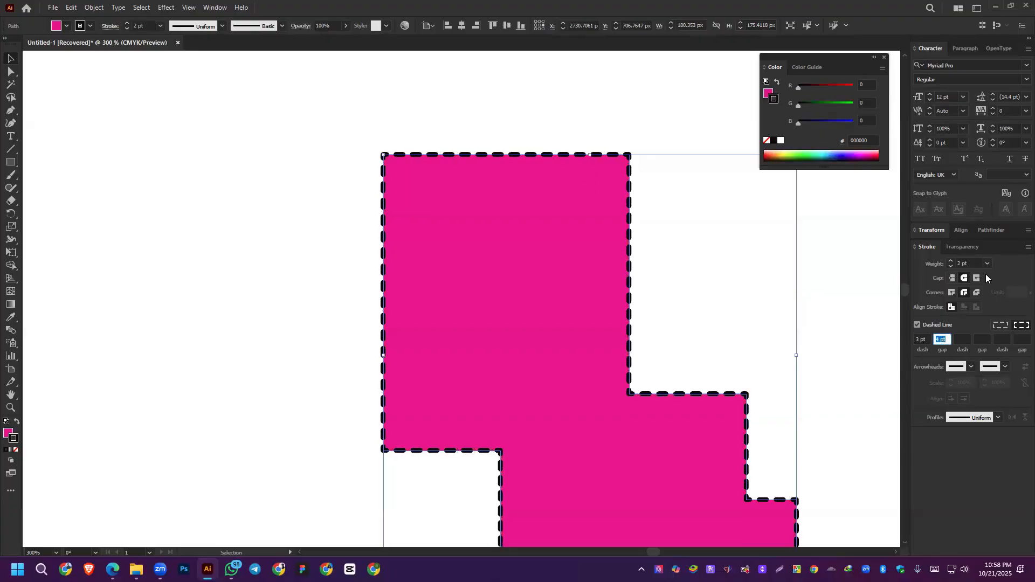
{"action": "left_click", "coordinate": [953, 266]}
{"action": "left_click", "coordinate": [707, 346]}
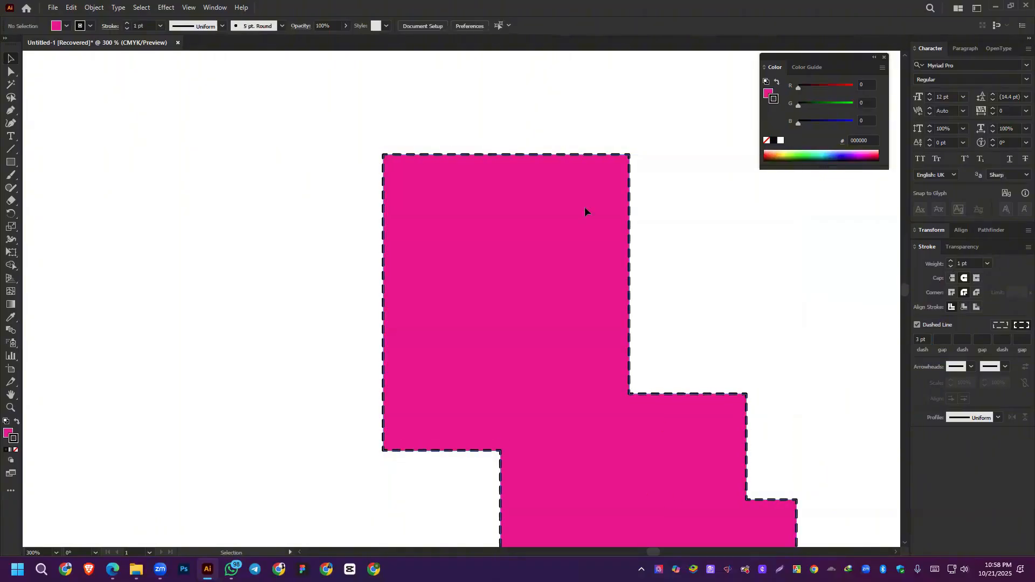
Step: Try a 0.75 pt stroke weight on the pink shape, then reselect it and raise the weight to 8 pt
{"action": "mouse_move", "coordinate": [623, 469]}
{"action": "left_mouse_down"}
{"action": "mouse_move", "coordinate": [572, 378]}
{"action": "mouse_move", "coordinate": [568, 393]}
{"action": "left_mouse_up"}
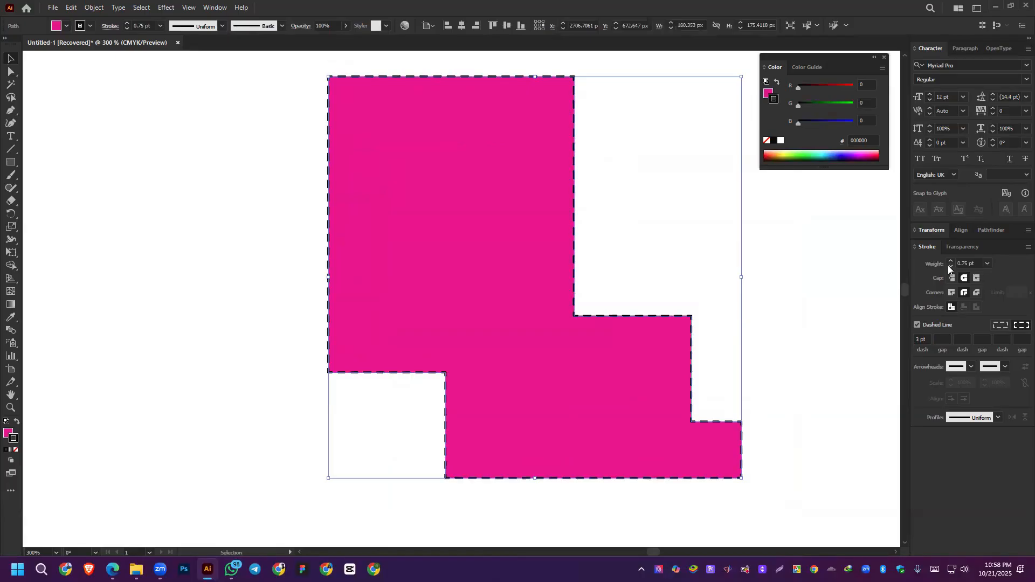
{"action": "left_click", "coordinate": [705, 243]}
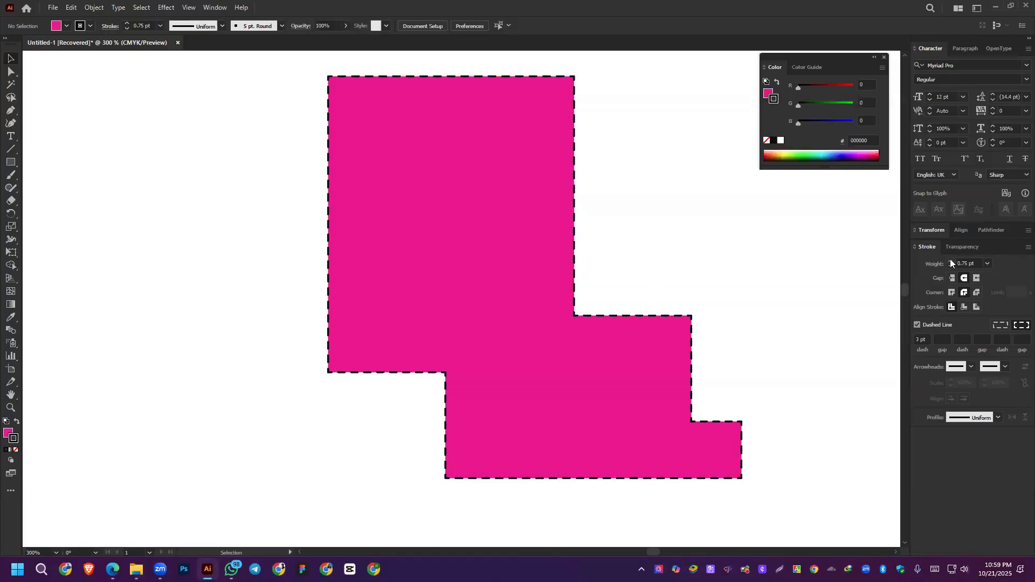
{"action": "key", "text": "ctrl+a"}
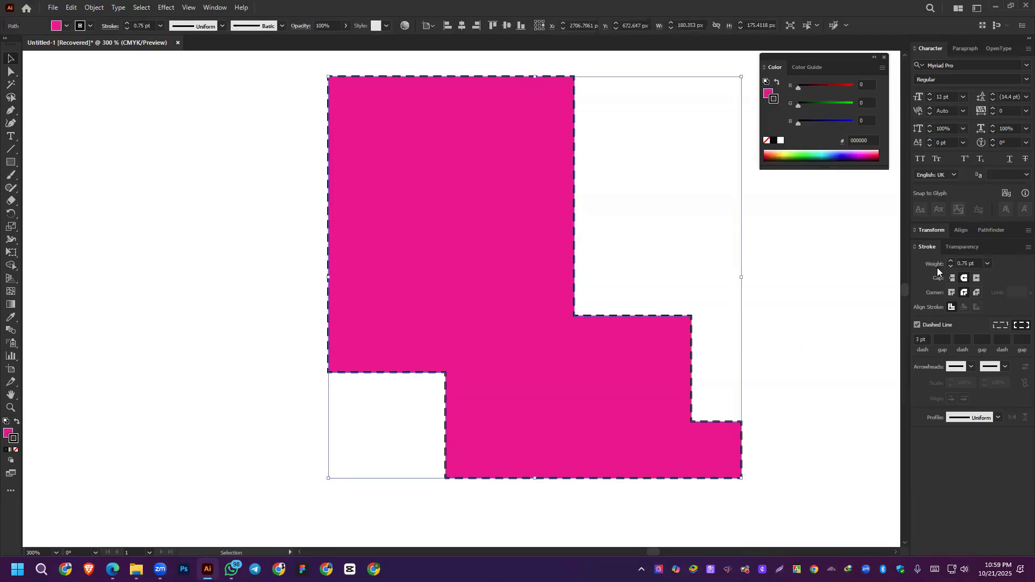
{"action": "left_click", "coordinate": [951, 263]}
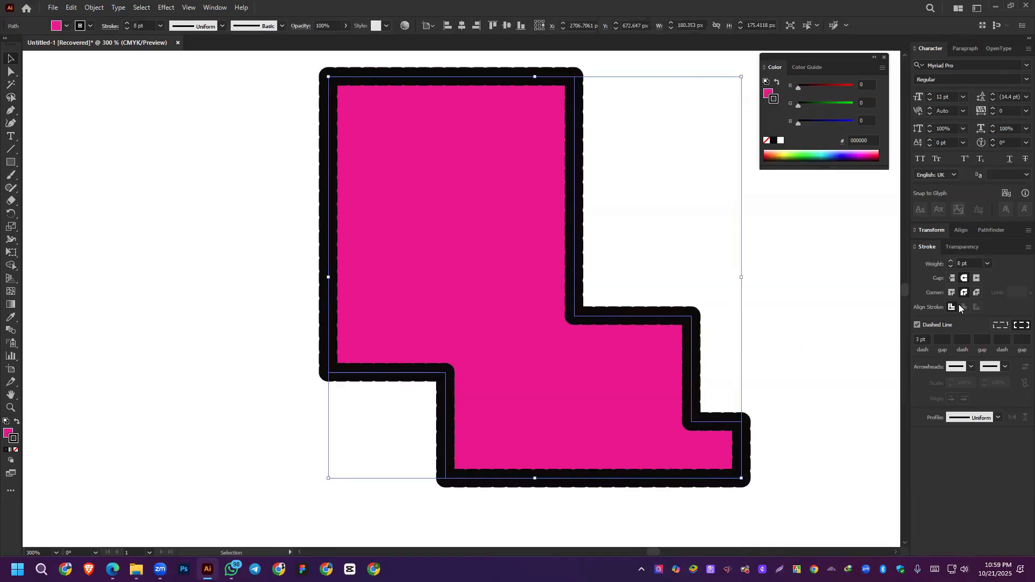
Step: Set the stroke's dash length to 4 pt and try a gap of 12 pt between the dashes
{"action": "left_click", "coordinate": [924, 339]}
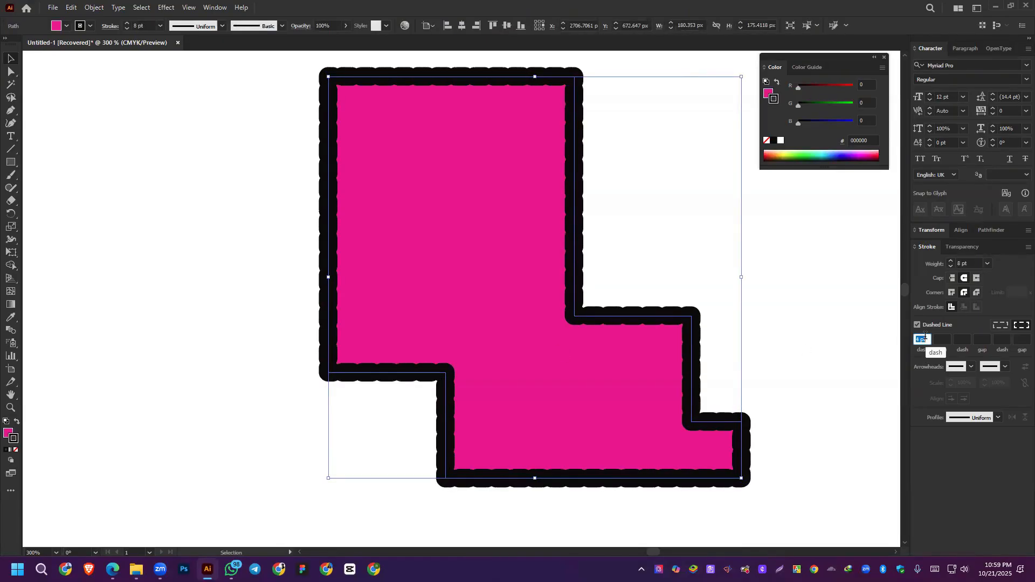
{"action": "left_click", "coordinate": [944, 340]}
{"action": "type", "text": "10"}
{"action": "key", "text": "Return"}
{"action": "type", "text": "12"}
{"action": "key", "text": "Return"}
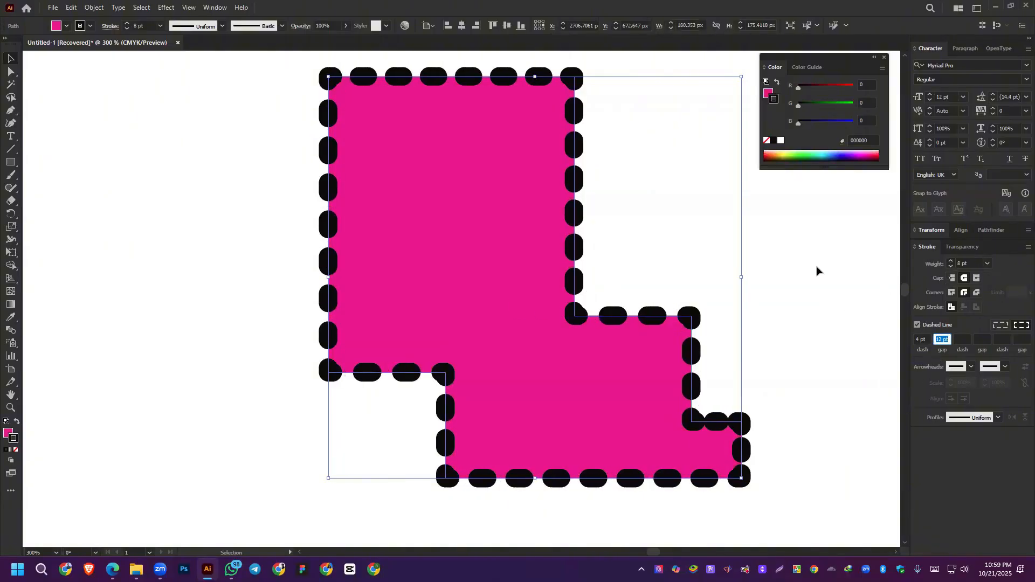
Step: Compare butt and round caps with miter and round corners on the dashed stroke, ending with a butt cap and round corners
{"action": "left_click", "coordinate": [953, 278]}
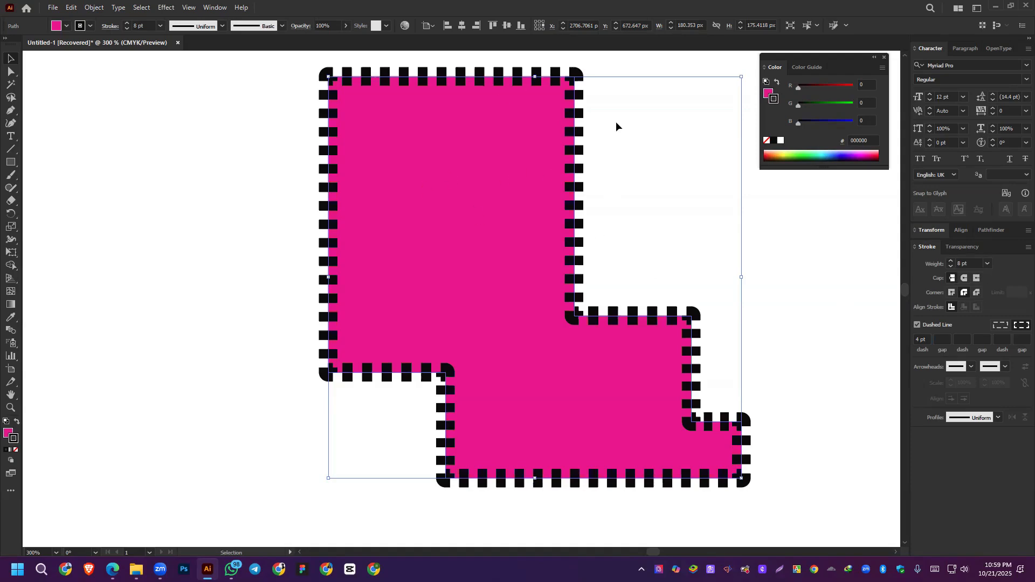
{"action": "left_click", "coordinate": [952, 293]}
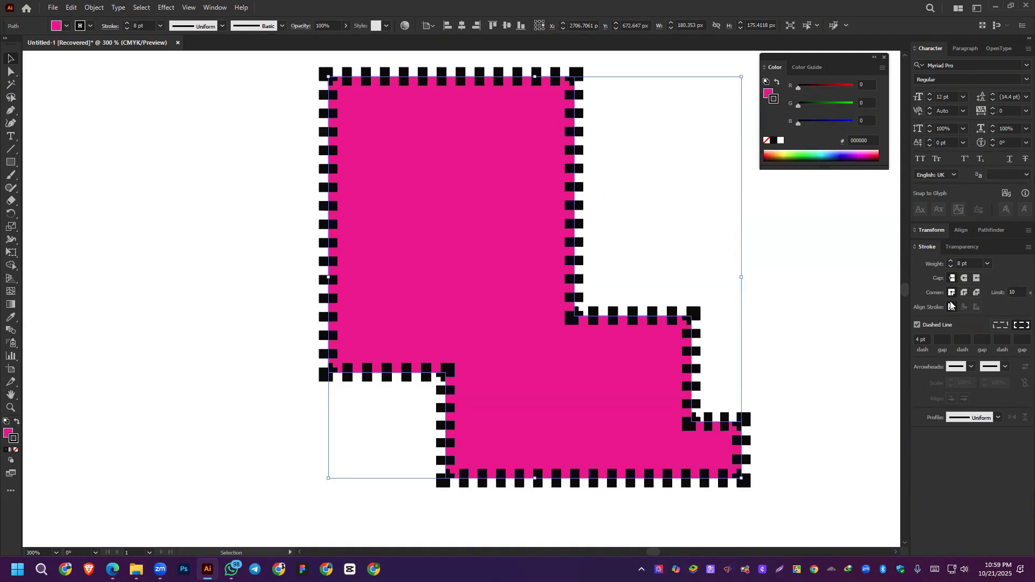
{"action": "left_click", "coordinate": [965, 278]}
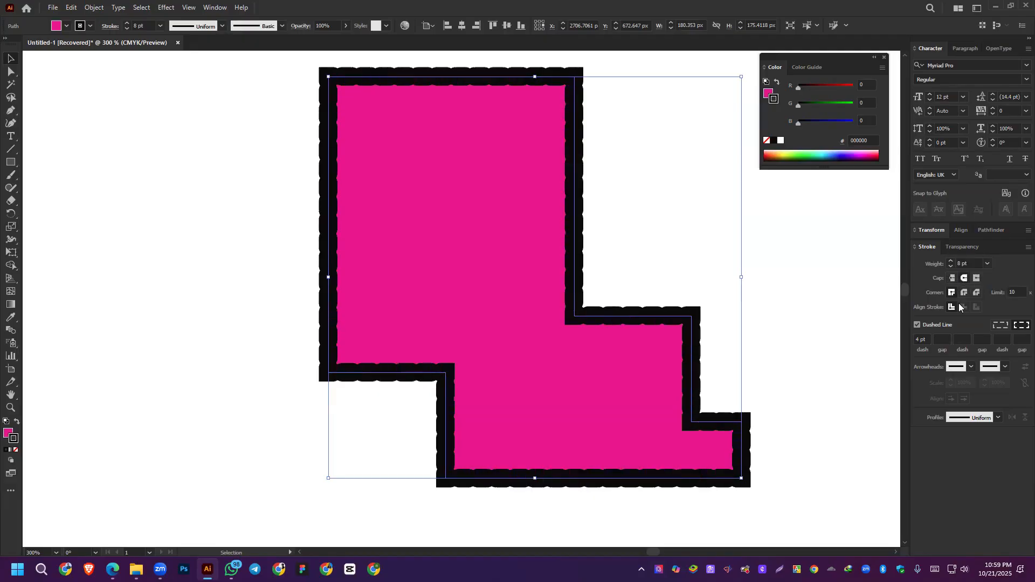
{"action": "left_click", "coordinate": [964, 292]}
{"action": "left_click", "coordinate": [953, 279]}
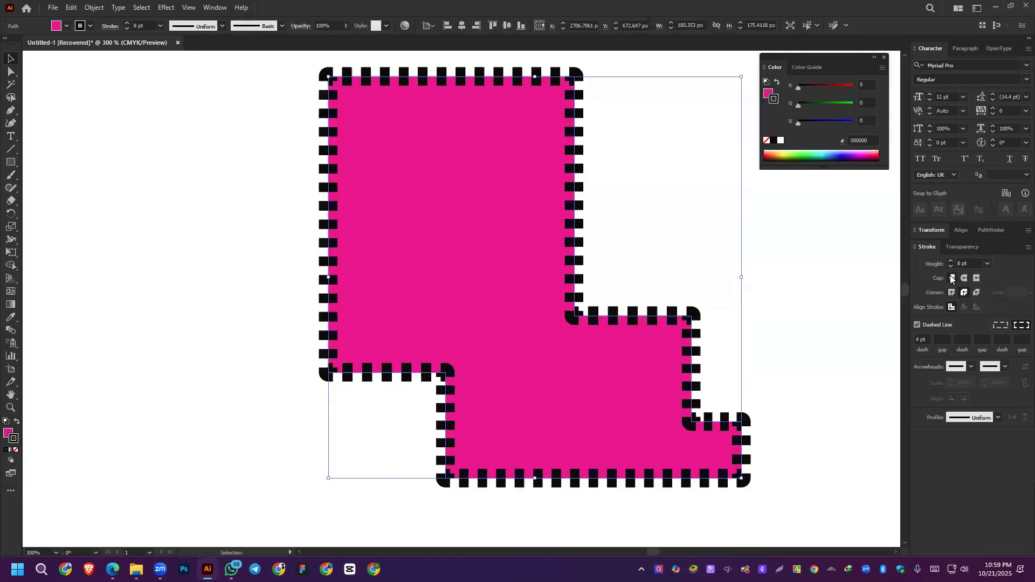
Step: Reduce the shape's stroke weight to 1 pt and set the dash length to 3 pt
{"action": "left_click", "coordinate": [965, 264]}
{"action": "type", "text": "0.75"}
{"action": "key", "text": "Return"}
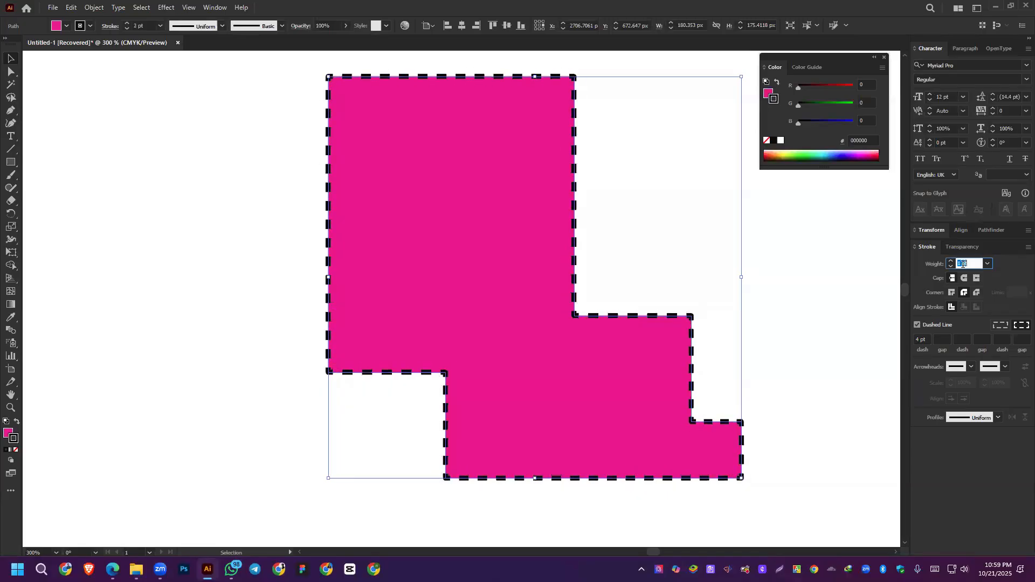
{"action": "type", "text": "1"}
{"action": "key", "text": "Return"}
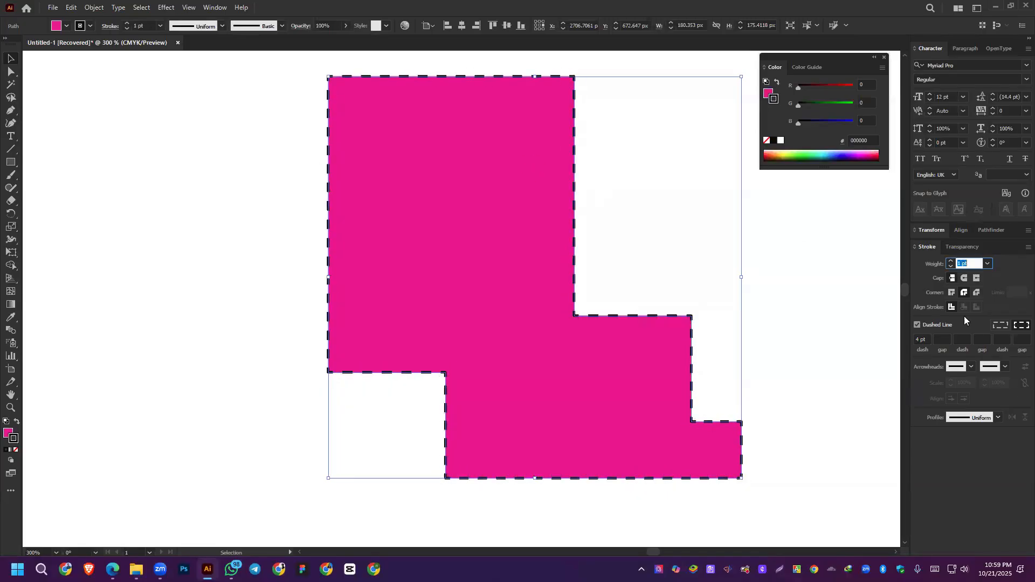
{"action": "left_click", "coordinate": [927, 338]}
{"action": "type", "text": "3"}
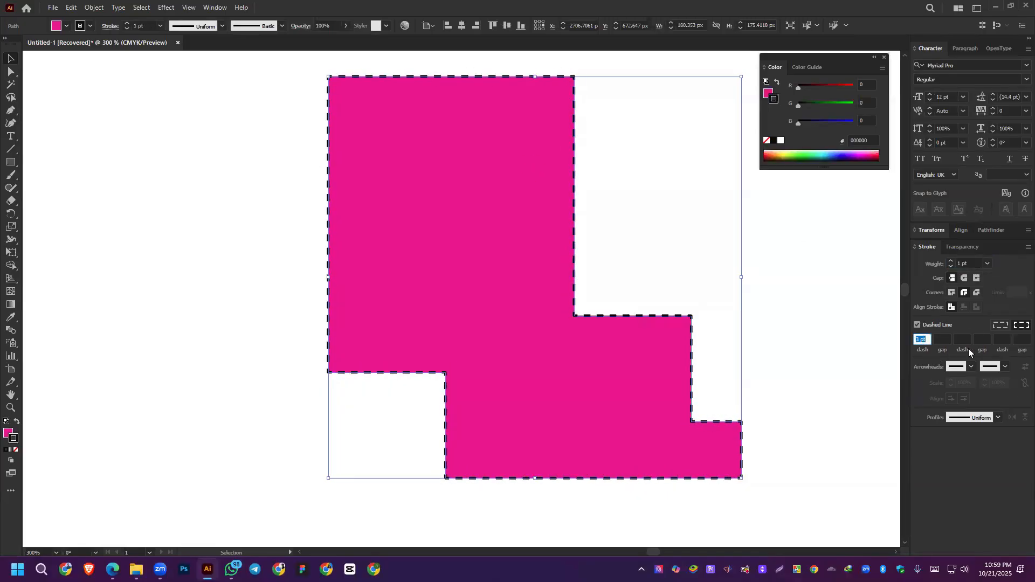
Step: Try a 12 pt gap between the dashes, narrow it gradually, and deselect the shape
{"action": "left_click", "coordinate": [936, 339]}
{"action": "type", "text": "12"}
{"action": "key", "text": "Return"}
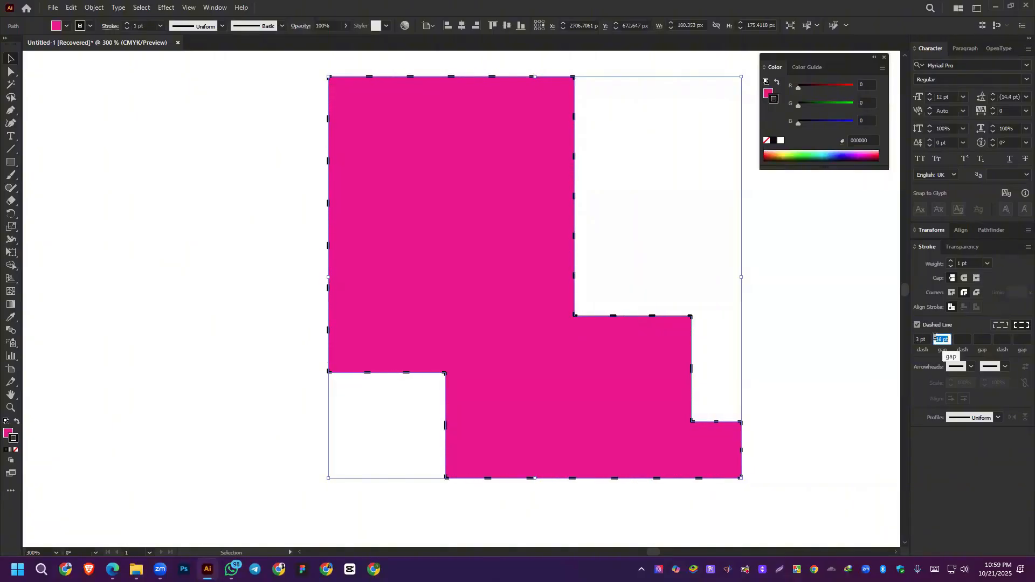
{"action": "key", "text": "Down"}
{"action": "key", "text": "Down"}
{"action": "key", "text": "Down"}
{"action": "key", "text": "Down"}
{"action": "key", "text": "Down"}
{"action": "key", "text": "Down"}
{"action": "key", "text": "Down"}
{"action": "key", "text": "Down"}
{"action": "key", "text": "Down"}
{"action": "key", "text": "Down"}
{"action": "key", "text": "Down"}
{"action": "key", "text": "Down"}
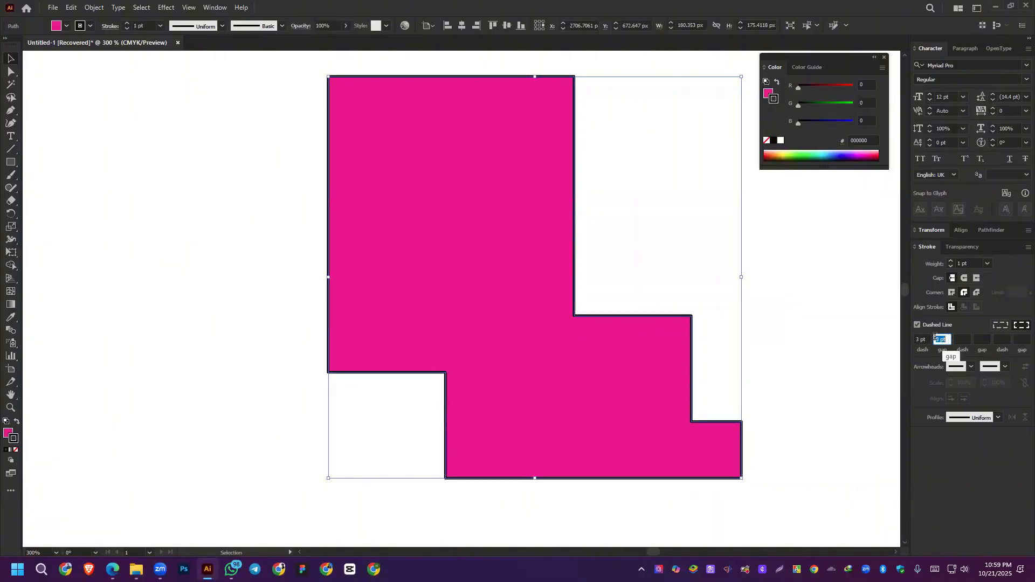
{"action": "left_click", "coordinate": [589, 307]}
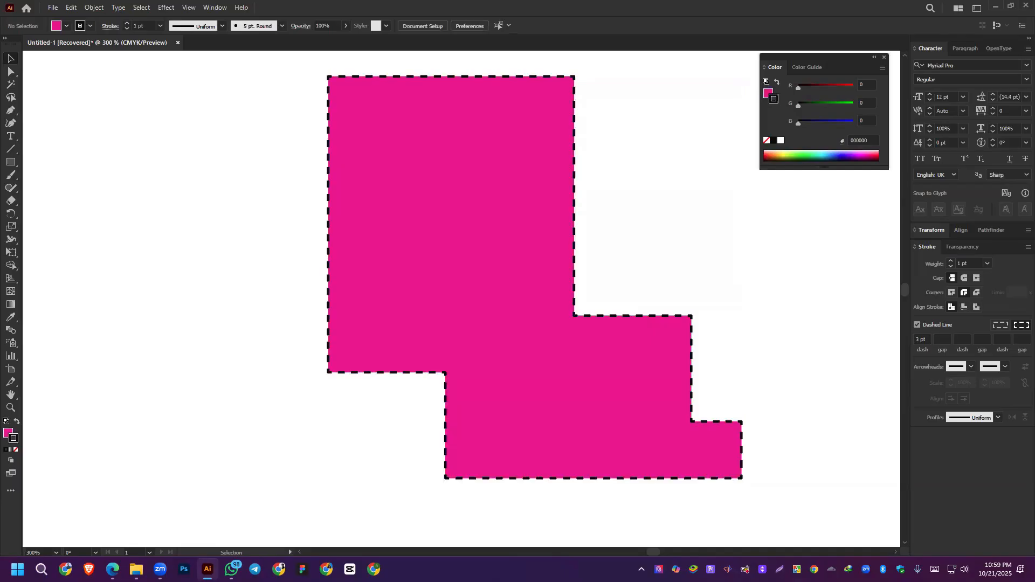
Step: Reselect the shape, lower its stroke weight to 0.5 pt, and deselect it
{"action": "key", "text": "ctrl+a"}
{"action": "left_click", "coordinate": [952, 267]}
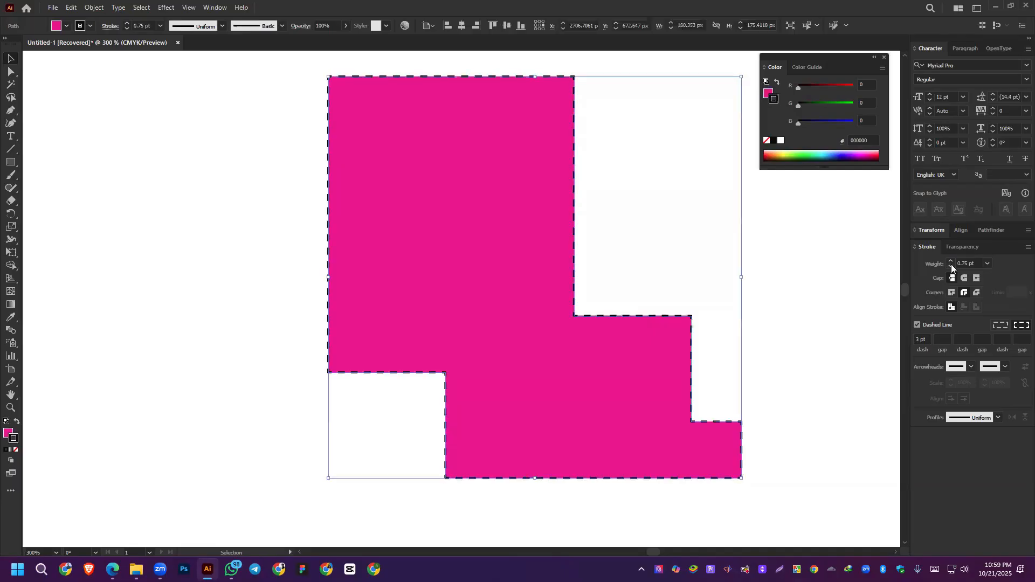
{"action": "left_click", "coordinate": [952, 267]}
{"action": "left_click", "coordinate": [792, 289]}
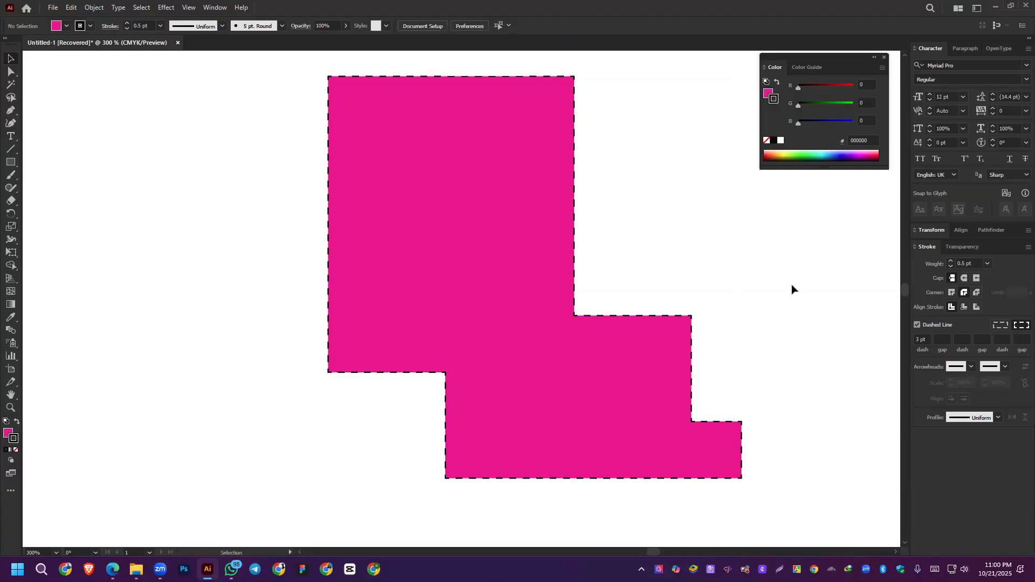
Step: Draw a straight horizontal line about 109 px long to the right of the pink shape with the Pen tool
{"action": "scroll", "coordinate": [643, 282], "scroll_direction": "right", "scroll_amount": 3}
{"action": "scroll", "coordinate": [676, 261], "scroll_direction": "down", "scroll_amount": 1}
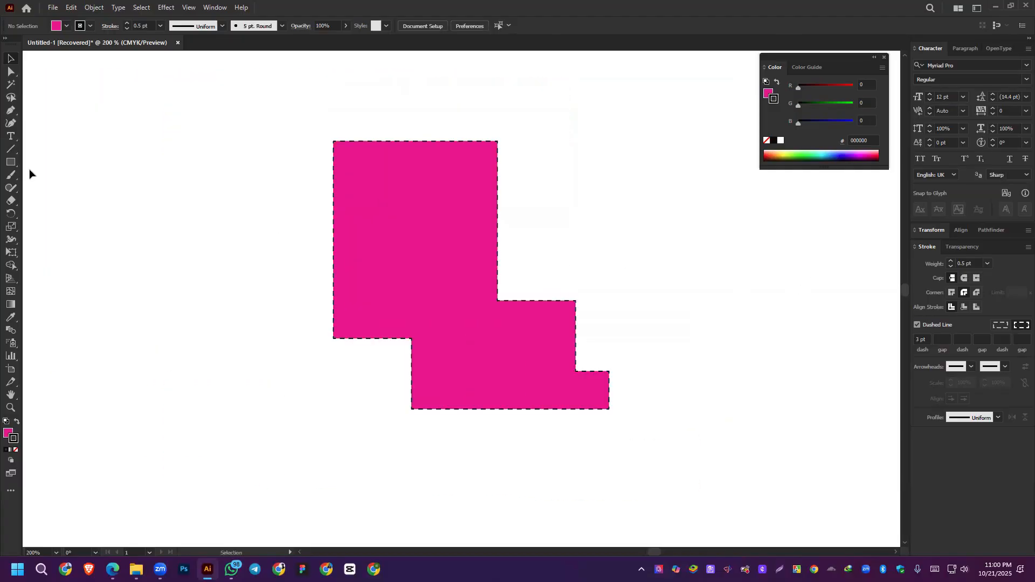
{"action": "left_click", "coordinate": [11, 111]}
{"action": "left_click", "coordinate": [666, 259]}
{"action": "left_click", "coordinate": [831, 257]}
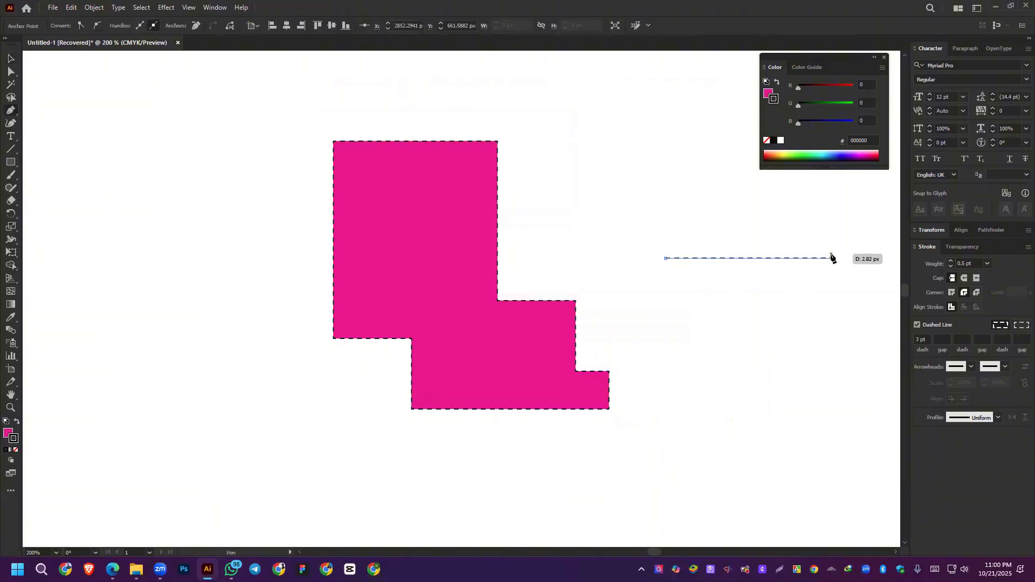
{"action": "key", "text": "v"}
{"action": "scroll", "coordinate": [844, 265], "scroll_direction": "up", "scroll_amount": 4}
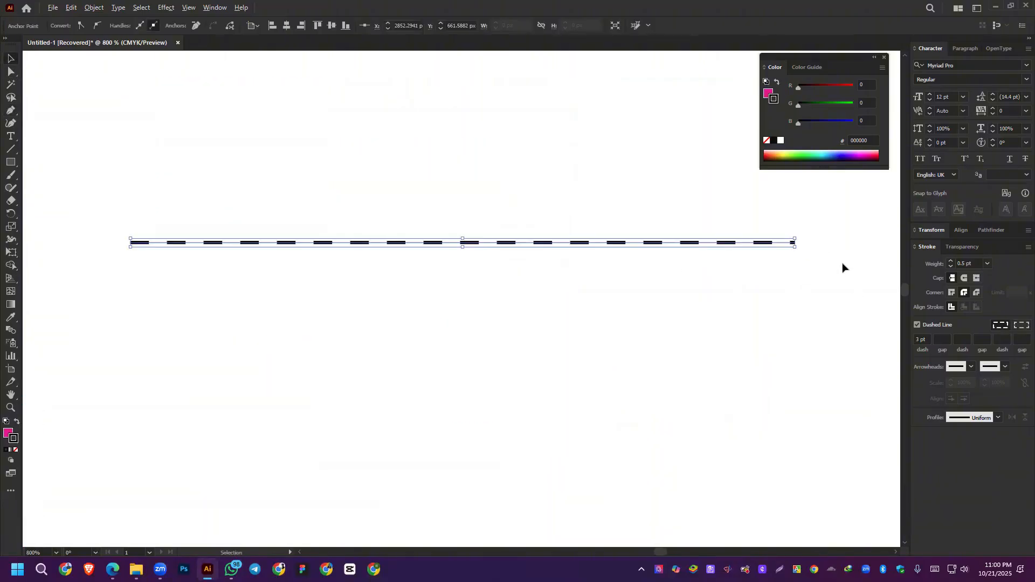
Step: Turn off the dashed line option so the new line has a solid stroke
{"action": "left_click", "coordinate": [917, 326]}
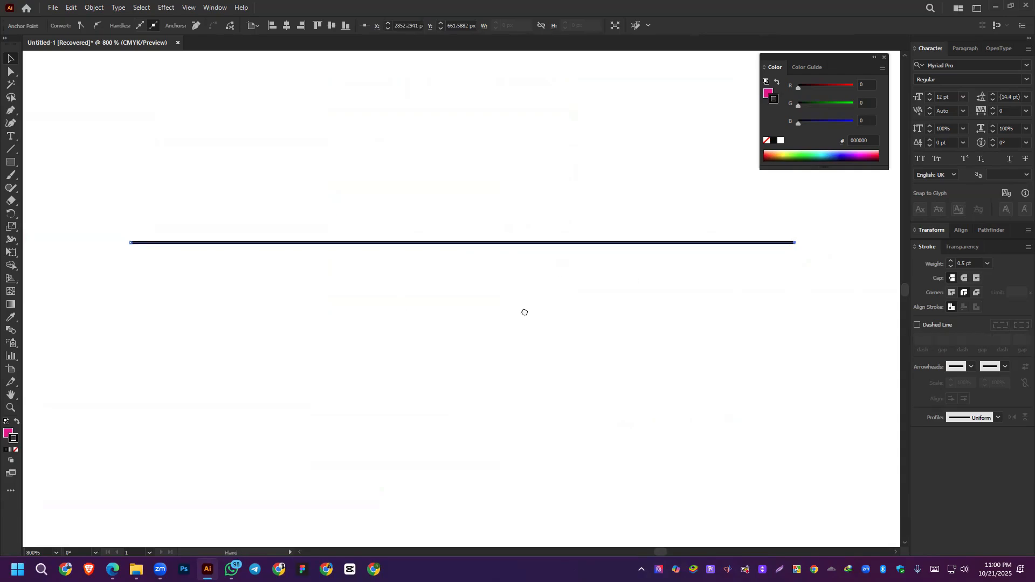
{"action": "scroll", "coordinate": [525, 310], "scroll_direction": "up", "scroll_amount": 1}
{"action": "scroll", "coordinate": [525, 310], "scroll_direction": "left", "scroll_amount": 2}
{"action": "scroll", "coordinate": [542, 354], "scroll_direction": "down", "scroll_amount": 3}
{"action": "scroll", "coordinate": [557, 330], "scroll_direction": "up", "scroll_amount": 1}
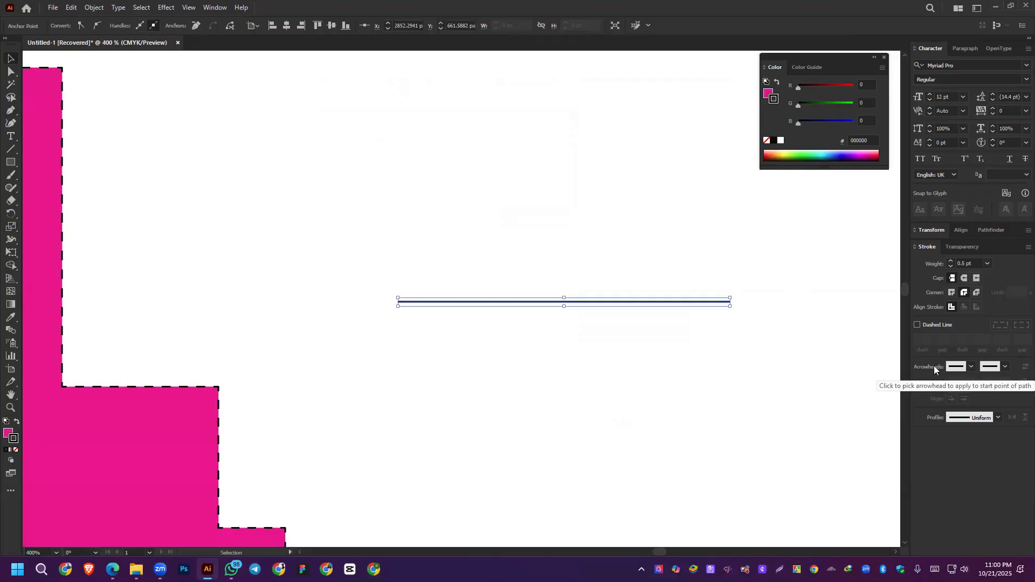
Step: Apply the Arrow 21 arrowhead to the line's start and Arrow 7 to its end, and deselect the line
{"action": "left_click", "coordinate": [971, 369]}
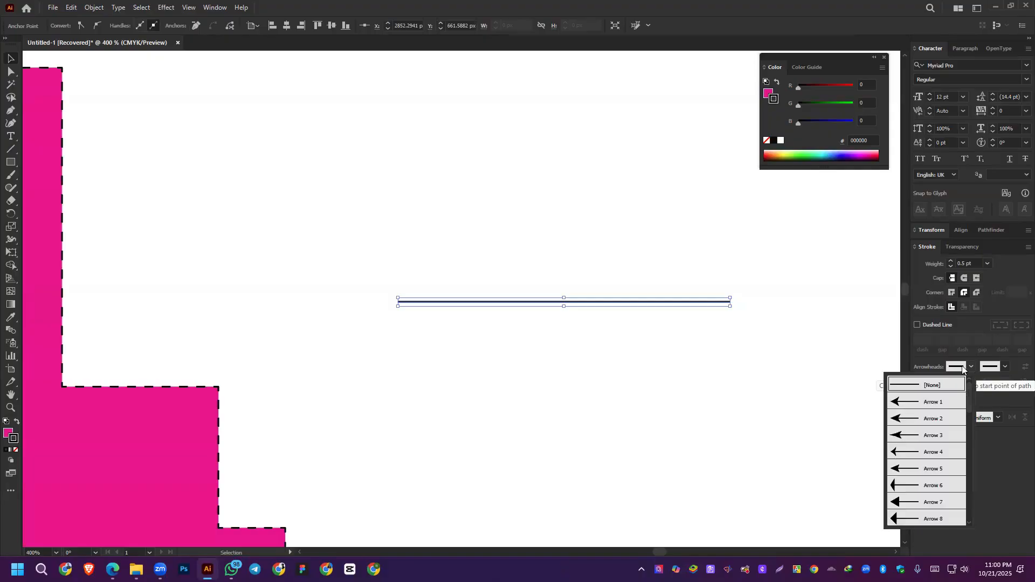
{"action": "scroll", "coordinate": [928, 429], "scroll_direction": "down", "scroll_amount": 9}
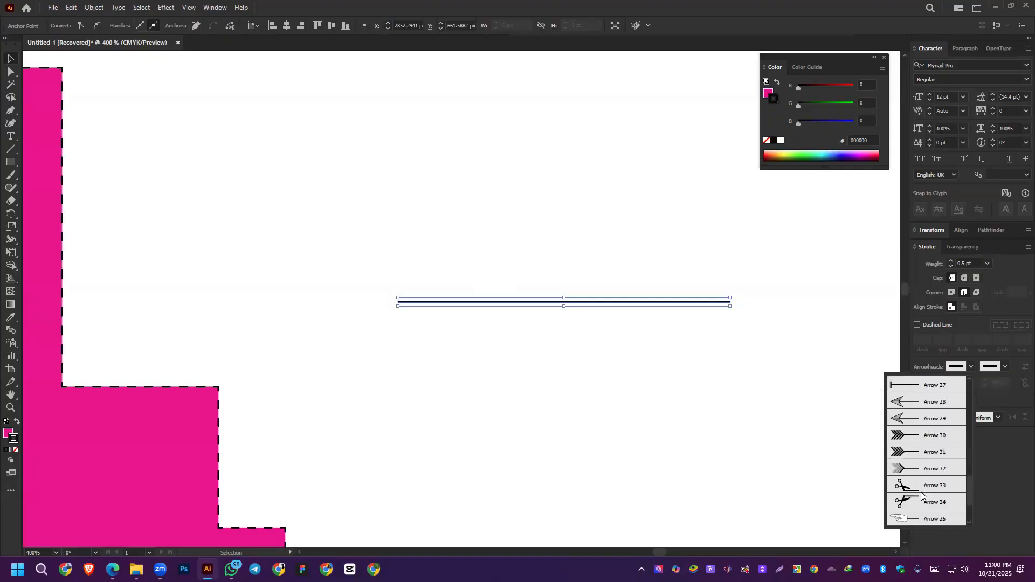
{"action": "scroll", "coordinate": [922, 495], "scroll_direction": "up", "scroll_amount": 4}
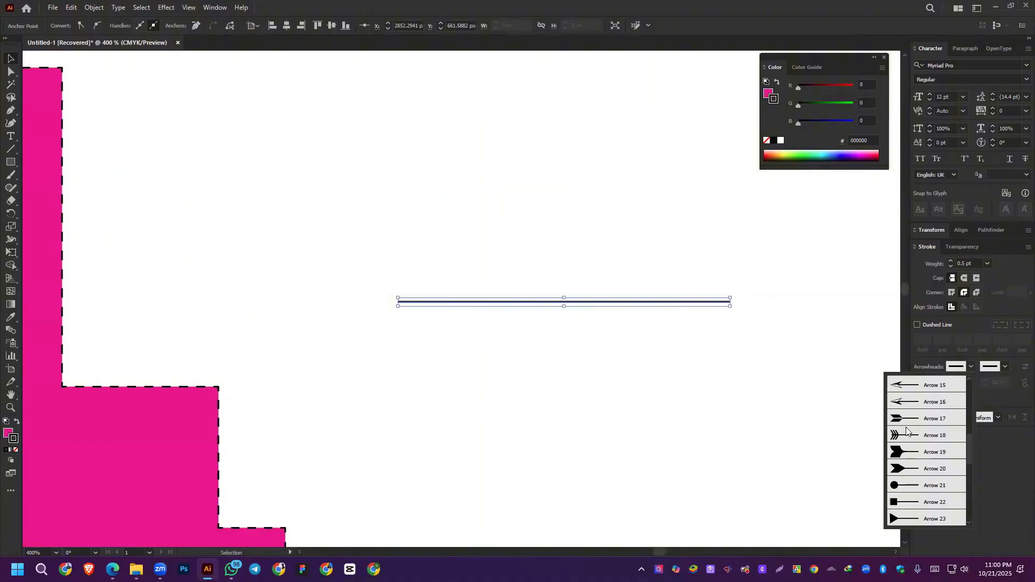
{"action": "left_click", "coordinate": [898, 489]}
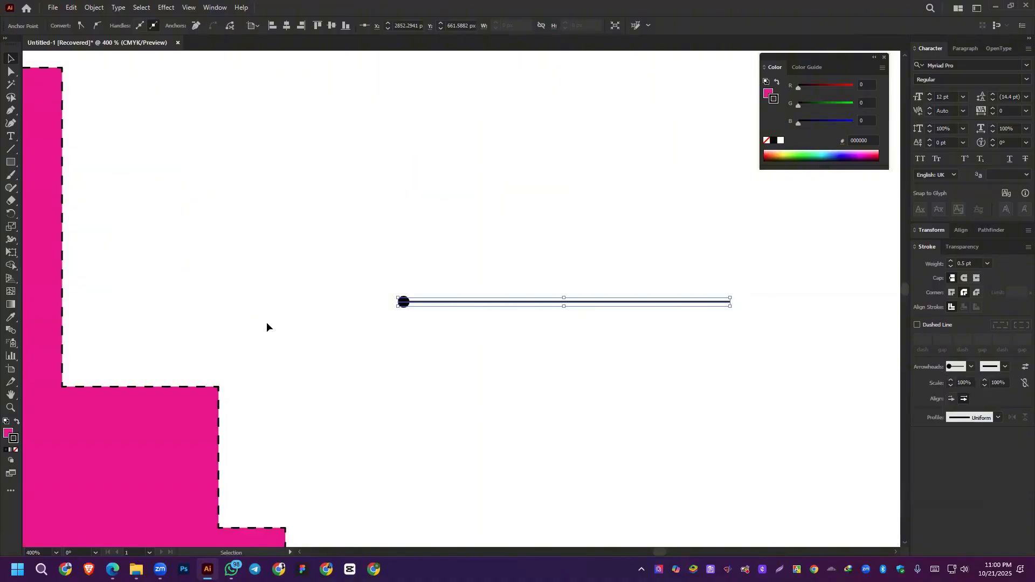
{"action": "left_click", "coordinate": [1005, 367]}
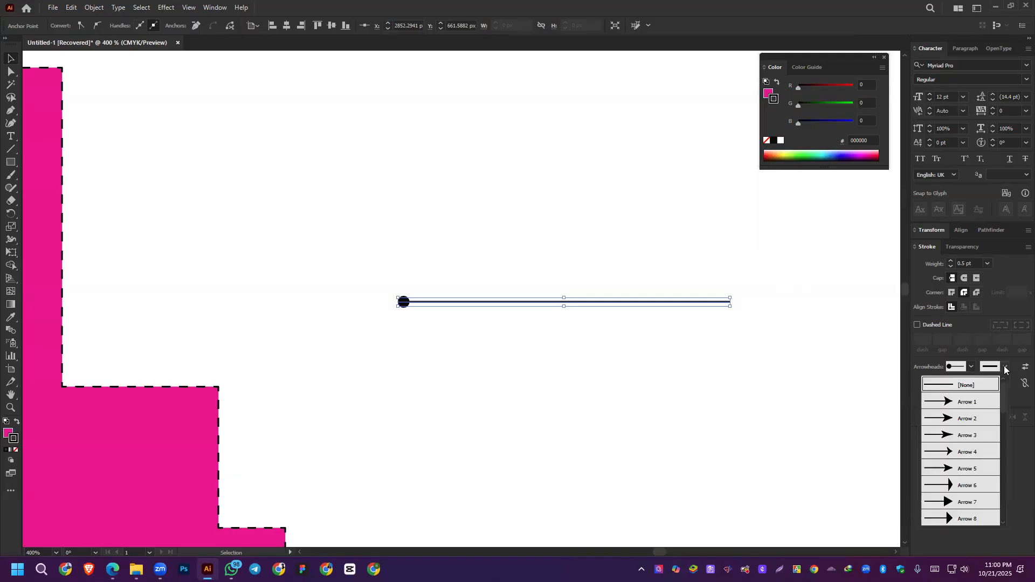
{"action": "left_click", "coordinate": [950, 502]}
{"action": "left_click", "coordinate": [557, 386]}
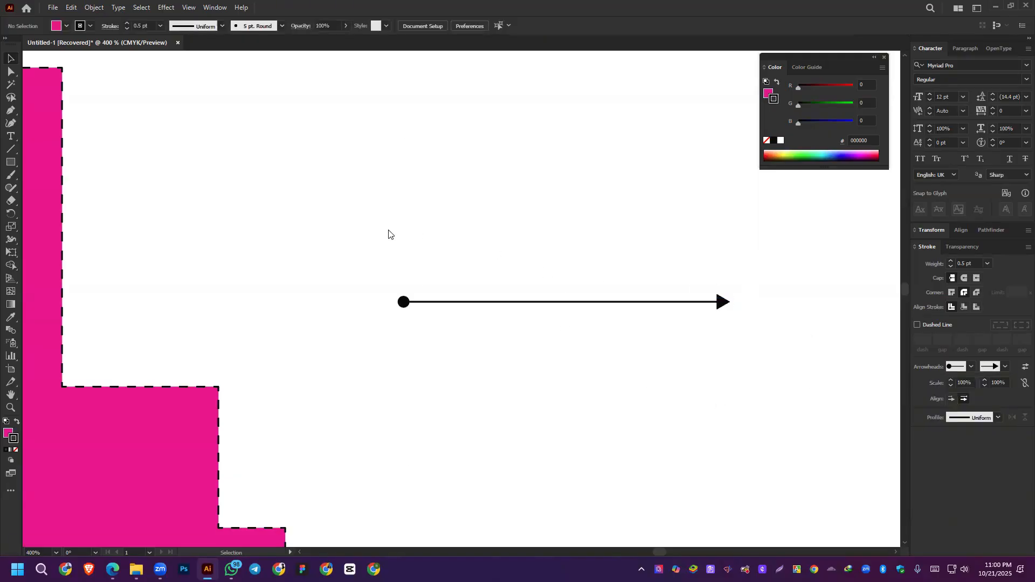
Step: Swap the line's start and end arrowheads, and replace the start arrowhead with the Arrow 33 scissors
{"action": "left_click_drag", "start_coordinate": [375, 239], "coordinate": [815, 360]}
{"action": "left_click", "coordinate": [1026, 367]}
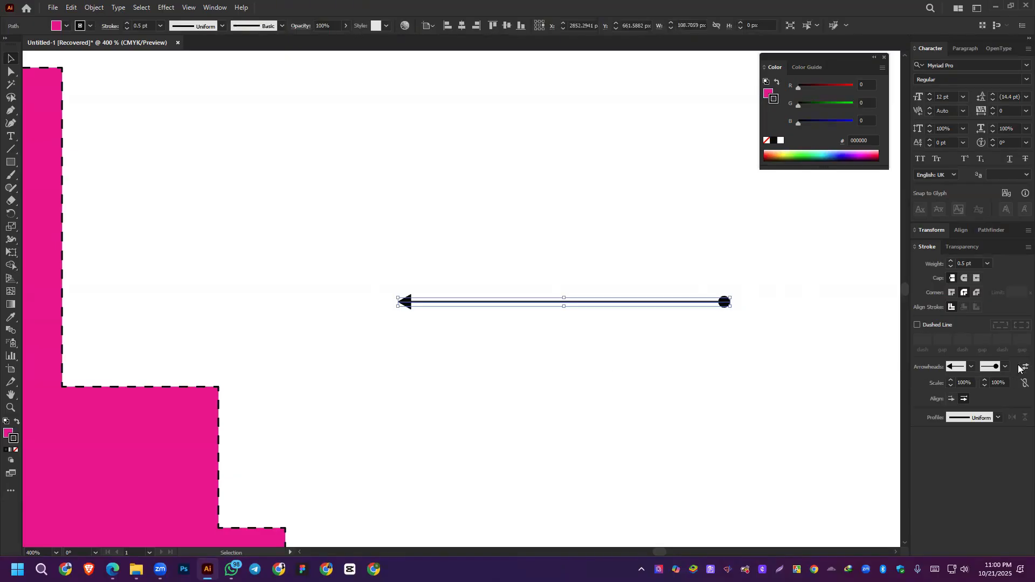
{"action": "left_click", "coordinate": [972, 367]}
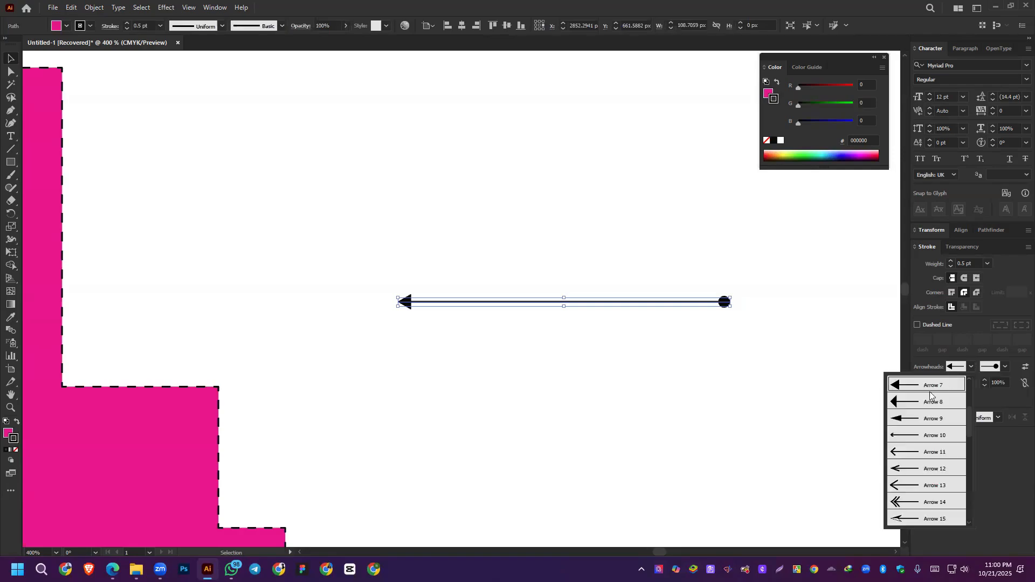
{"action": "scroll", "coordinate": [893, 507], "scroll_direction": "down", "scroll_amount": 3}
{"action": "left_click", "coordinate": [909, 478]}
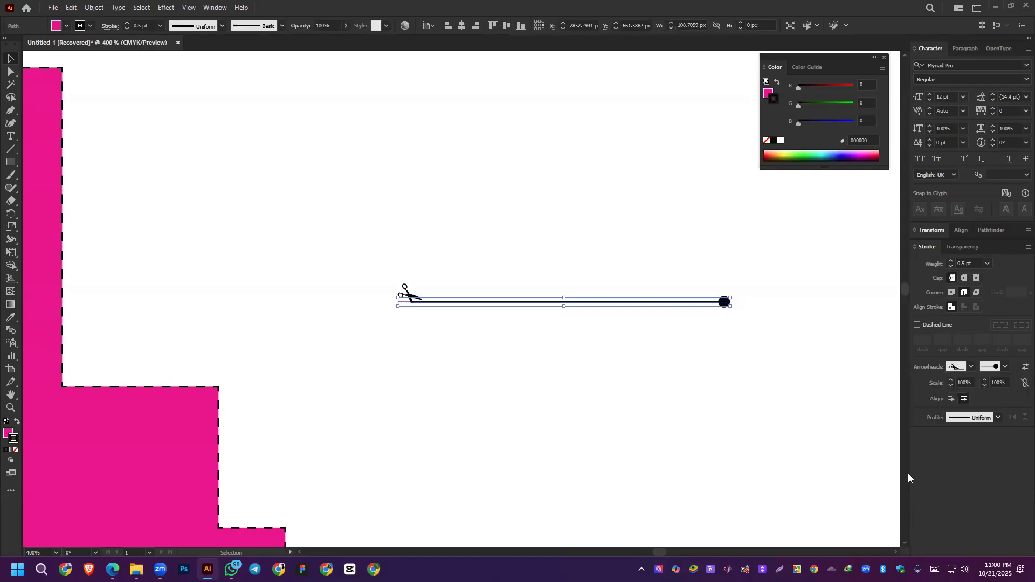
{"action": "left_click", "coordinate": [401, 341]}
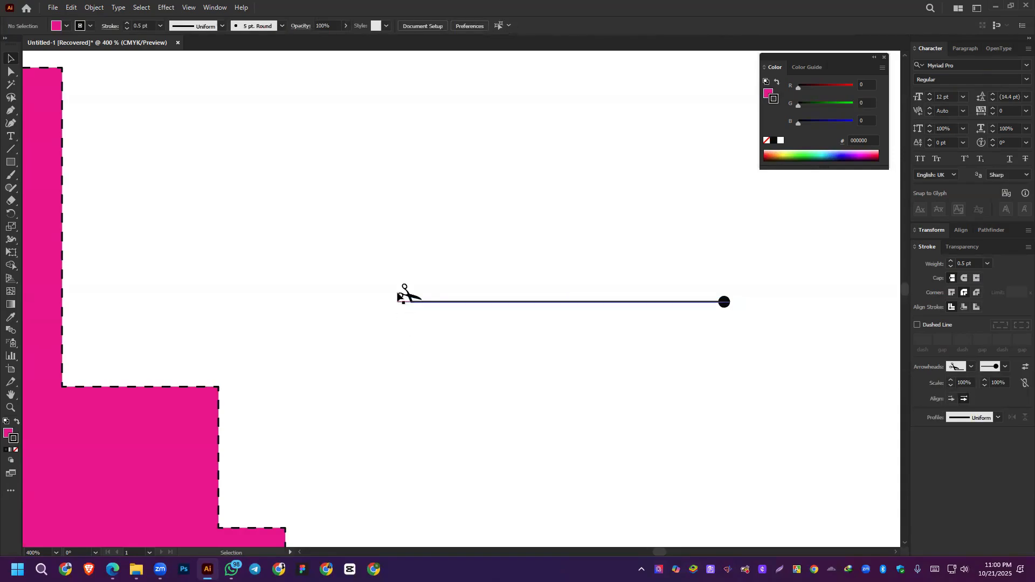
Step: Select the line with the scissors arrowhead and reduce its stroke weight to 0.25 pt
{"action": "scroll", "coordinate": [403, 296], "scroll_direction": "up", "scroll_amount": 7}
{"action": "scroll", "coordinate": [637, 350], "scroll_direction": "down", "scroll_amount": 2}
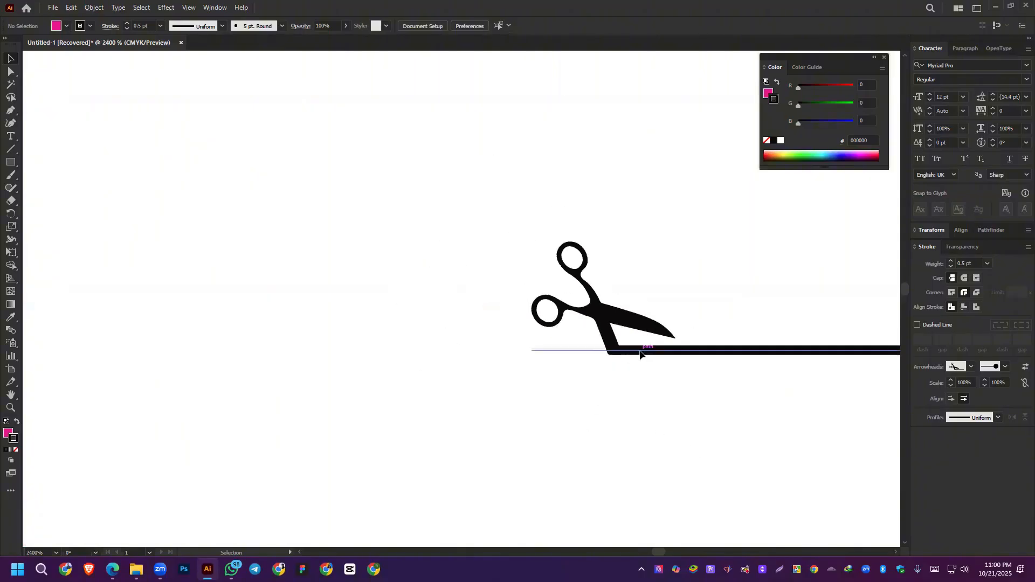
{"action": "left_click", "coordinate": [642, 352]}
{"action": "left_click", "coordinate": [953, 267]}
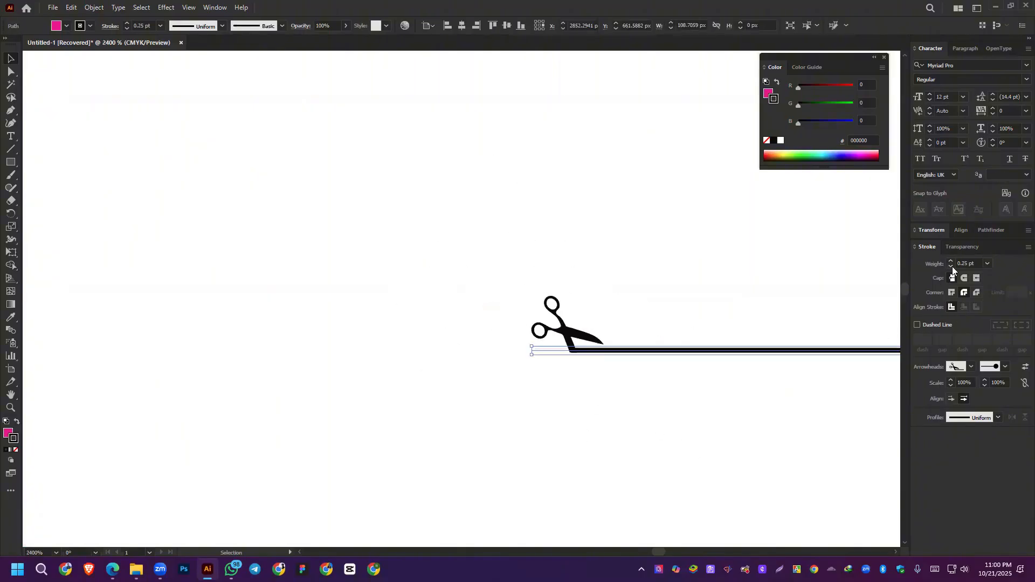
Step: Set the scale of the line's start arrowhead, the scissors, to 200%
{"action": "scroll", "coordinate": [587, 231], "scroll_direction": "down", "scroll_amount": 3}
{"action": "scroll", "coordinate": [586, 231], "scroll_direction": "down", "scroll_amount": 1}
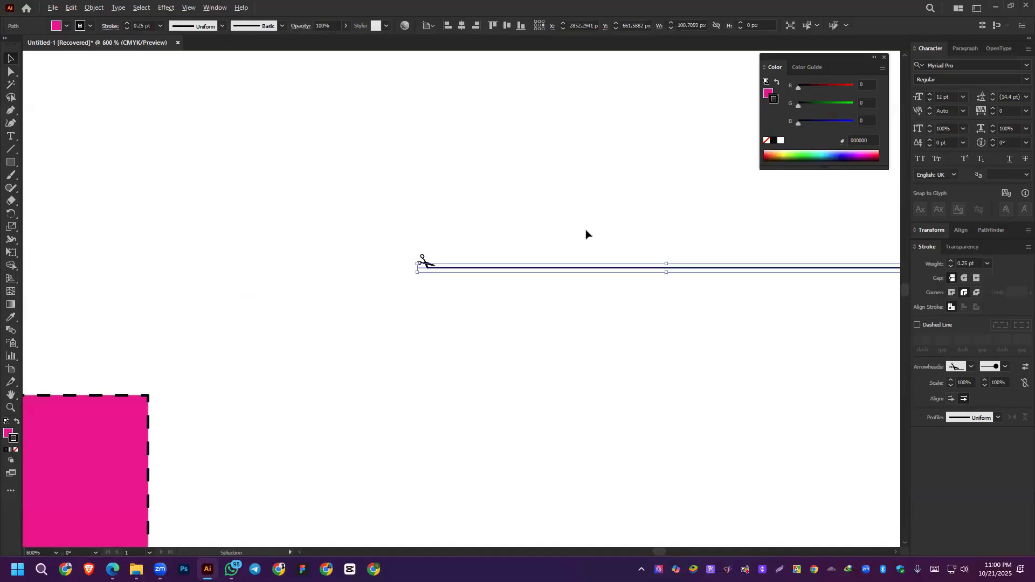
{"action": "scroll", "coordinate": [599, 302], "scroll_direction": "right", "scroll_amount": 3}
{"action": "left_click", "coordinate": [961, 383]}
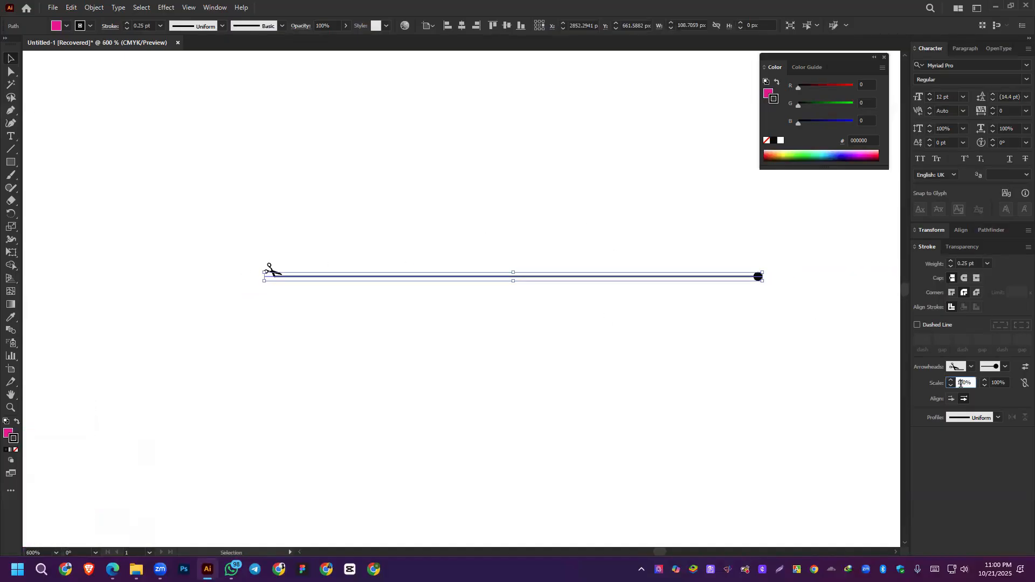
{"action": "scroll", "coordinate": [961, 383], "scroll_direction": "up", "scroll_amount": 10}
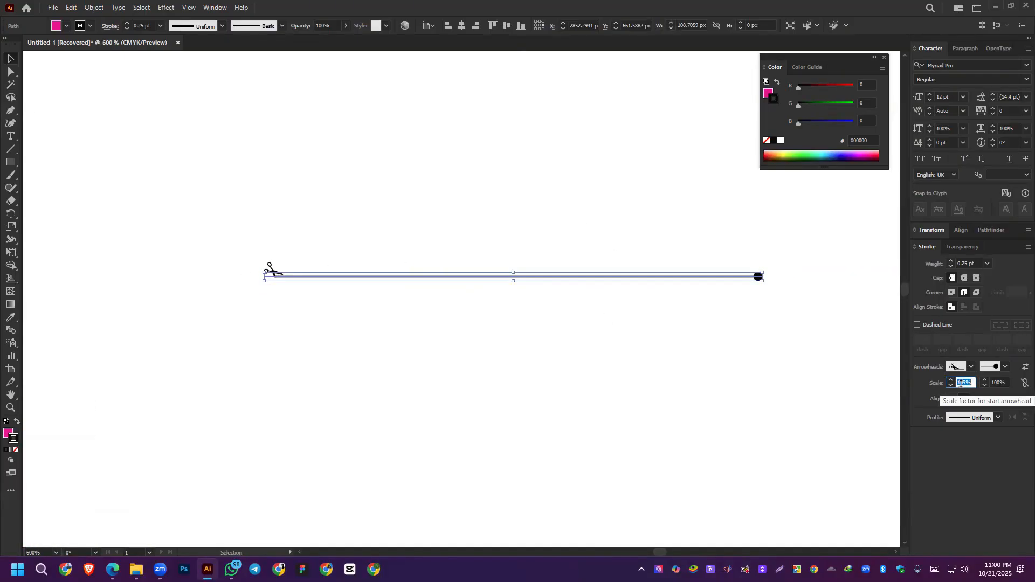
{"action": "scroll", "coordinate": [961, 383], "scroll_direction": "up", "scroll_amount": 10}
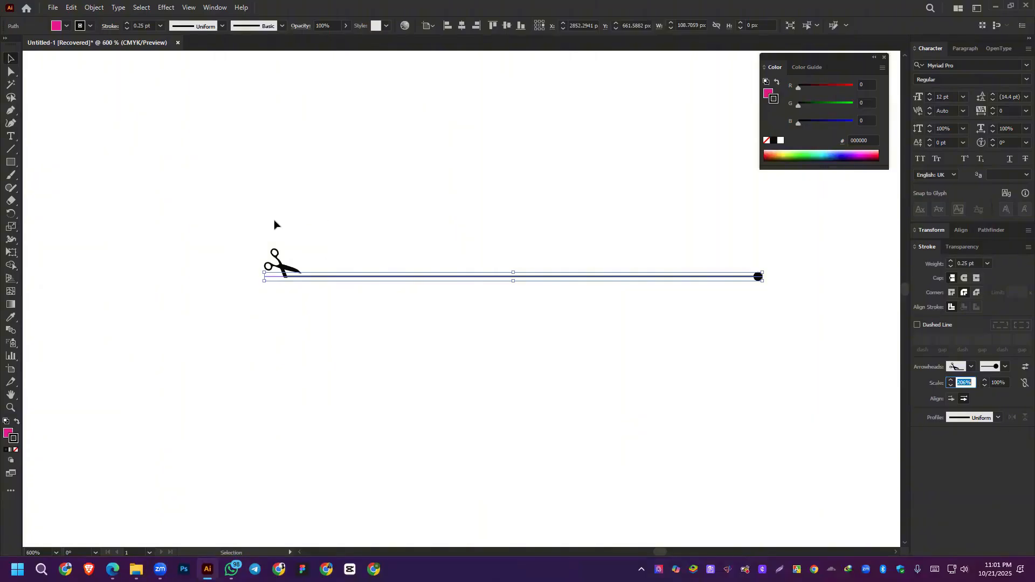
Step: Remove both arrowheads from the line by setting its start and end arrowheads to None
{"action": "left_click", "coordinate": [964, 369]}
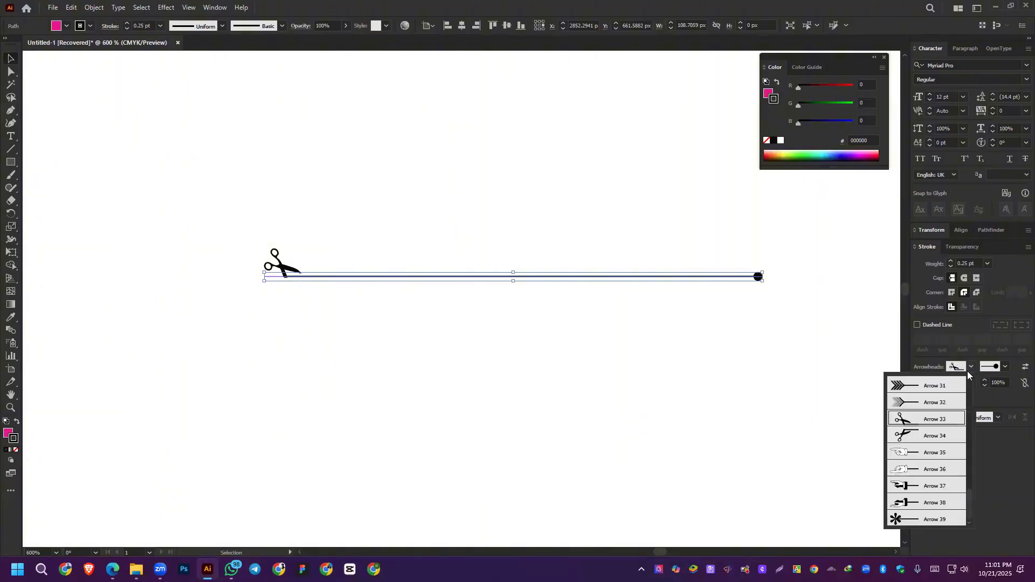
{"action": "scroll", "coordinate": [945, 420], "scroll_direction": "up", "scroll_amount": 10}
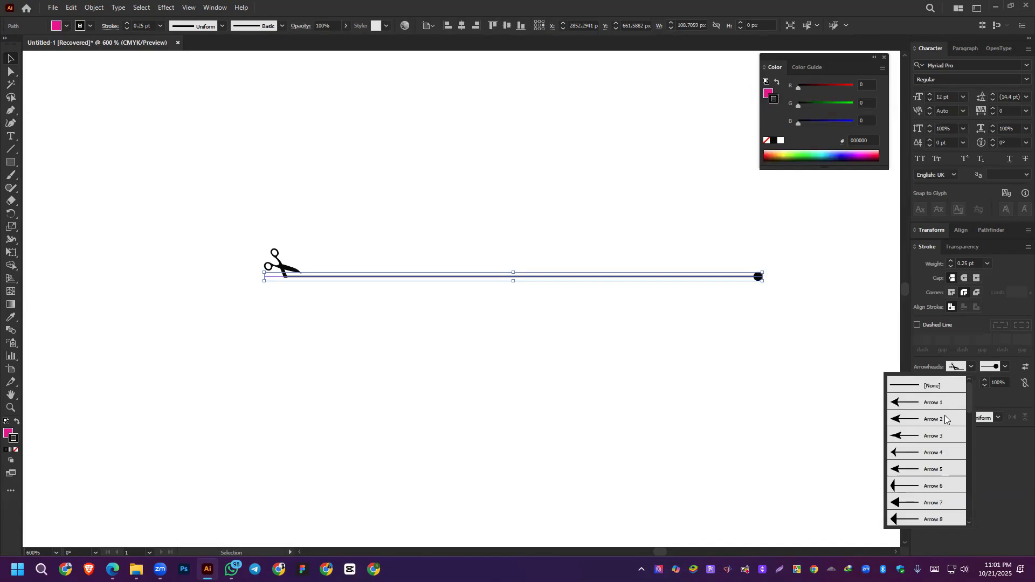
{"action": "left_click", "coordinate": [926, 384]}
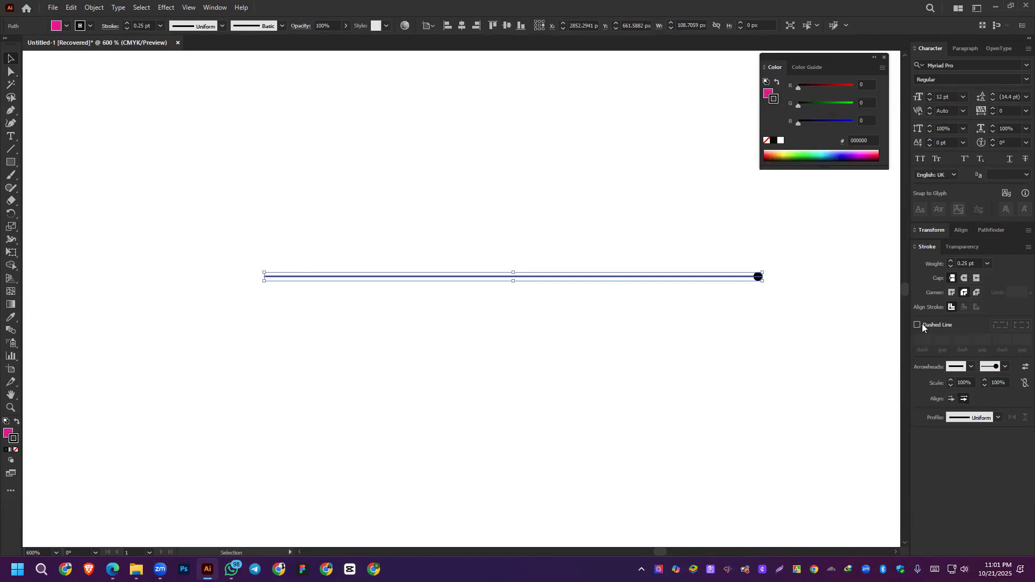
{"action": "left_click", "coordinate": [914, 247]}
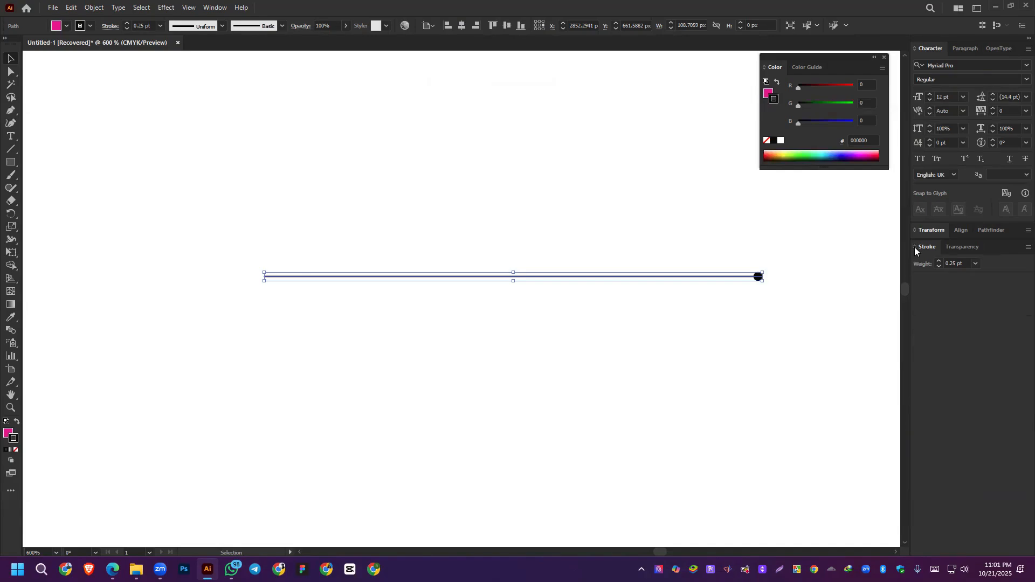
{"action": "left_click", "coordinate": [915, 247]}
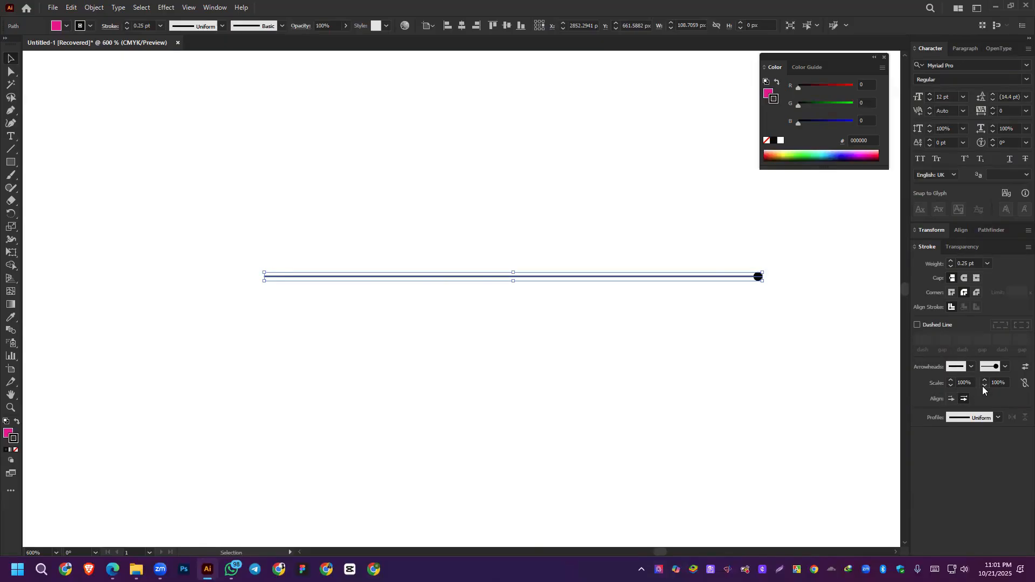
{"action": "left_click", "coordinate": [1004, 368]}
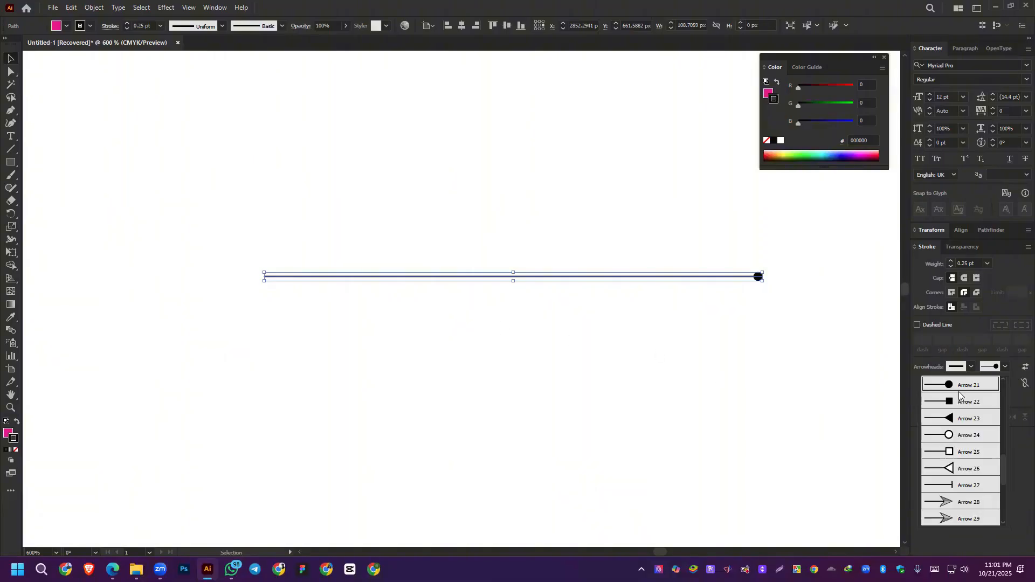
{"action": "scroll", "coordinate": [958, 392], "scroll_direction": "up", "scroll_amount": 10}
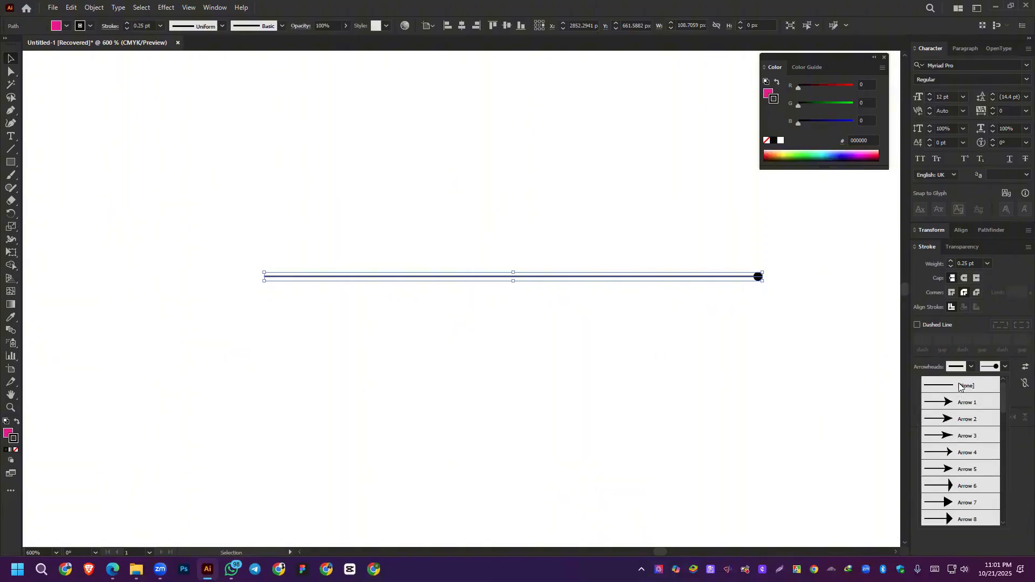
{"action": "left_click", "coordinate": [958, 387]}
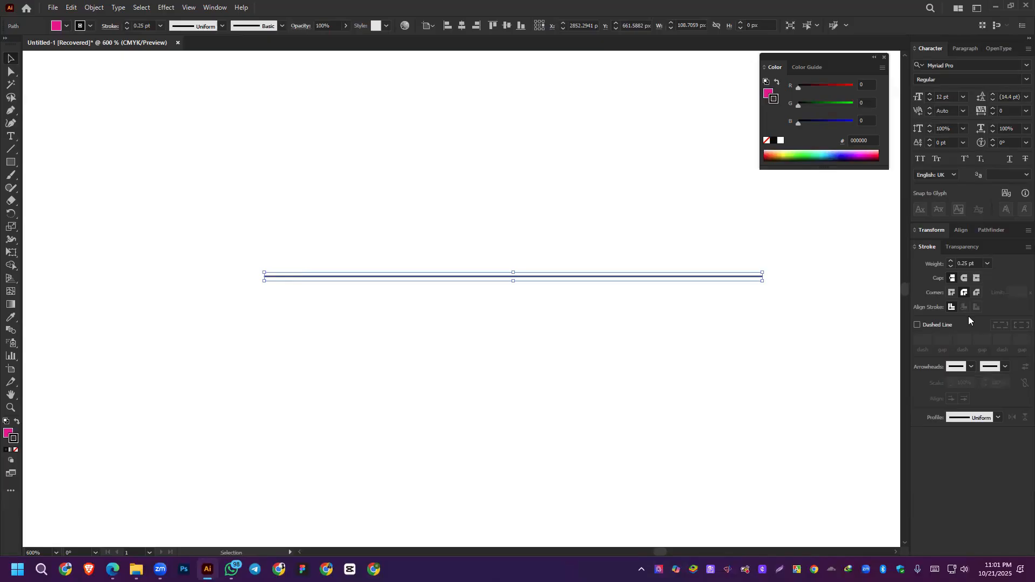
Step: Examine the Align, Pathfinder and Transform options and how the Character, Transform and Stroke option groups collapse and expand
{"action": "left_click", "coordinate": [963, 229]}
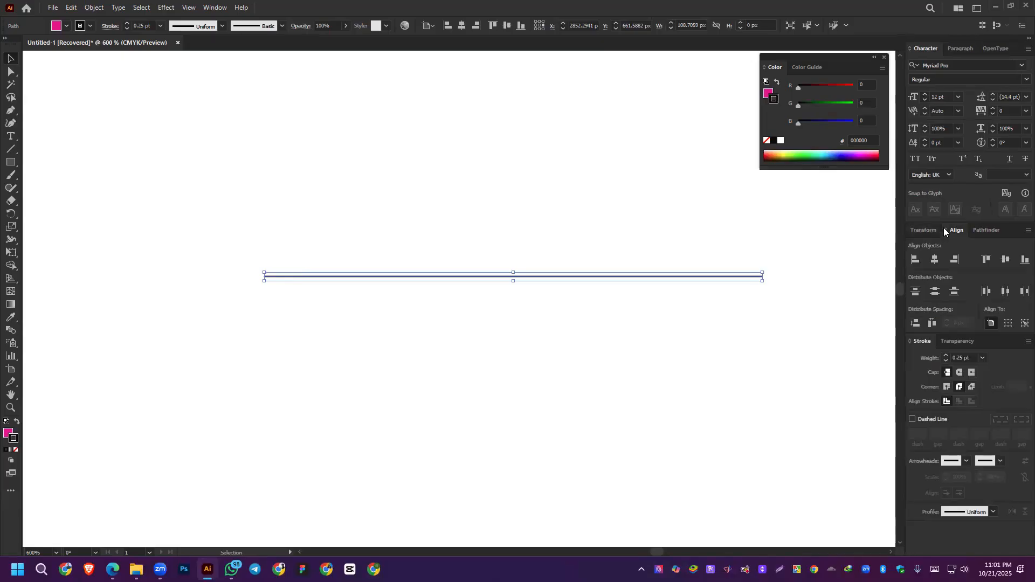
{"action": "left_click", "coordinate": [978, 232]}
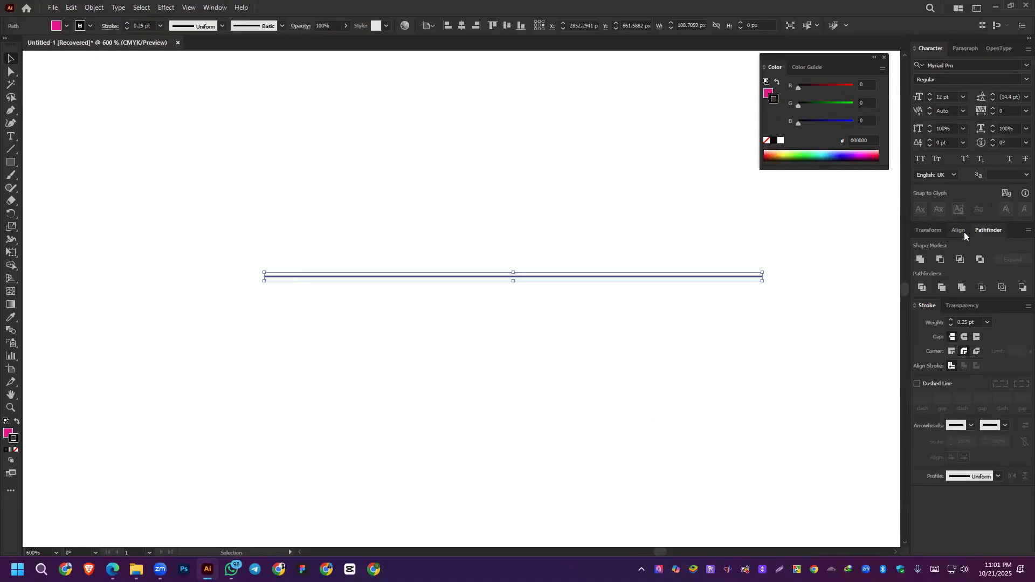
{"action": "left_click", "coordinate": [925, 230]}
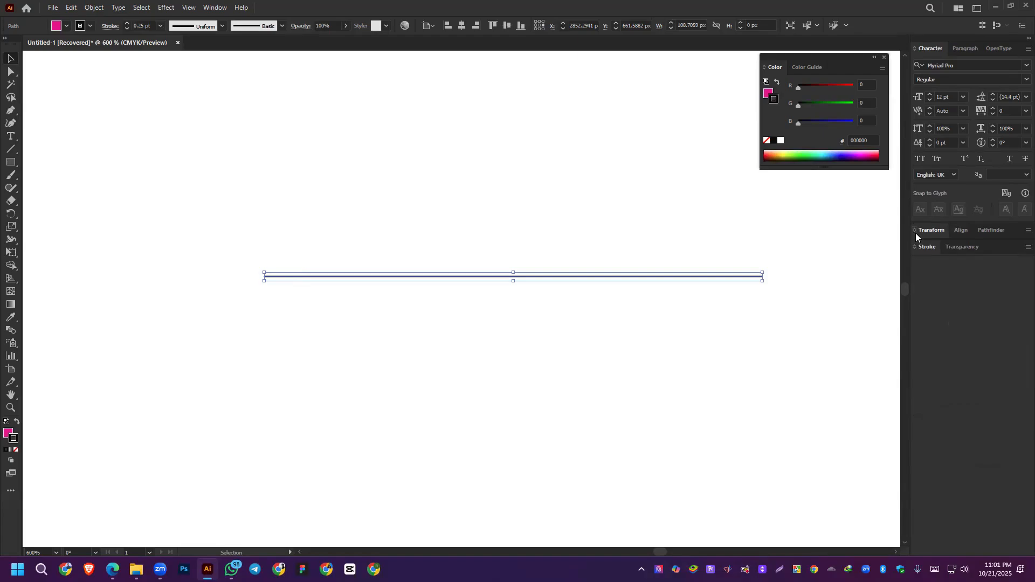
{"action": "left_click", "coordinate": [916, 233]}
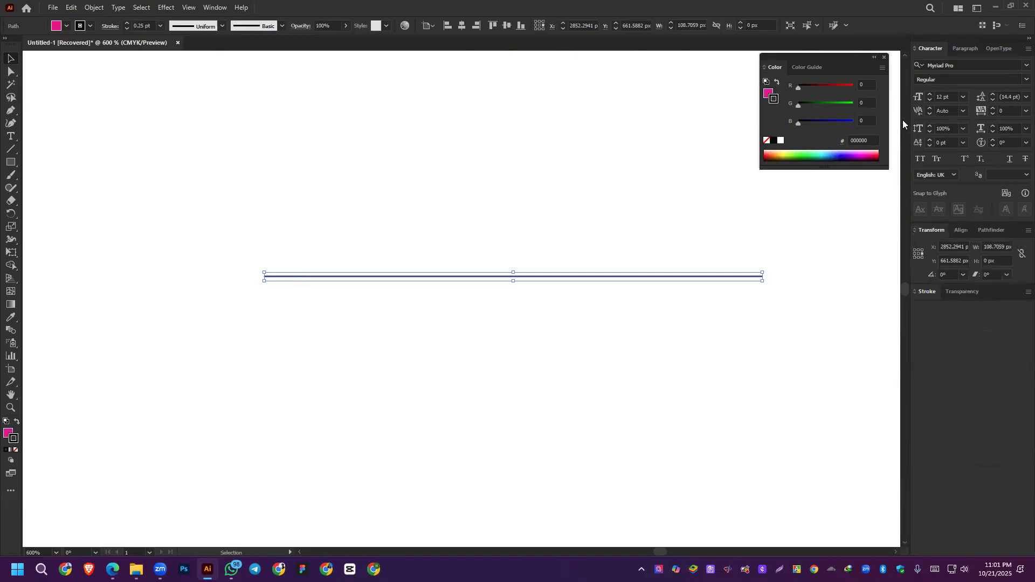
{"action": "left_click", "coordinate": [913, 49]}
{"action": "left_click", "coordinate": [915, 51]}
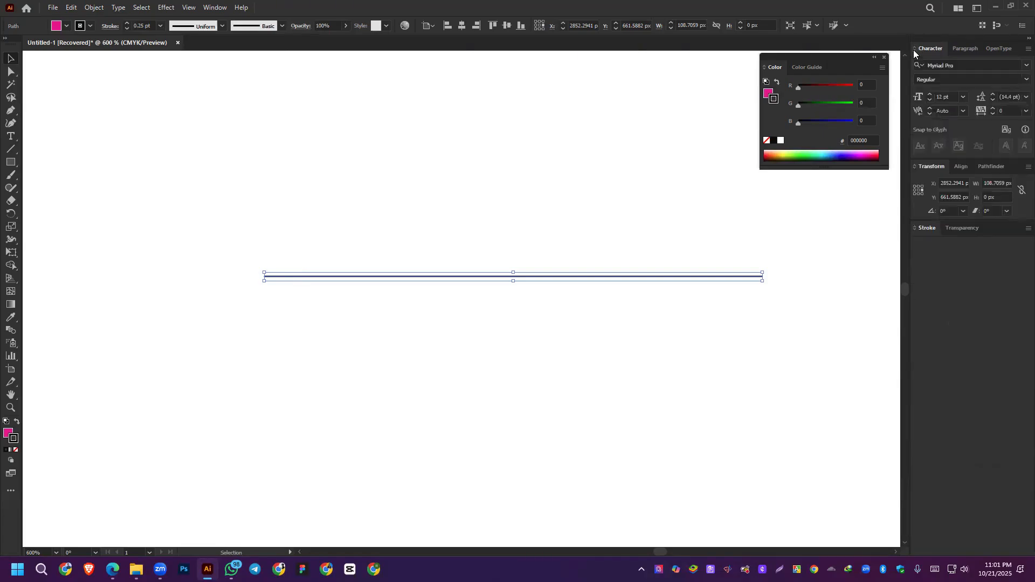
{"action": "left_click", "coordinate": [915, 51]}
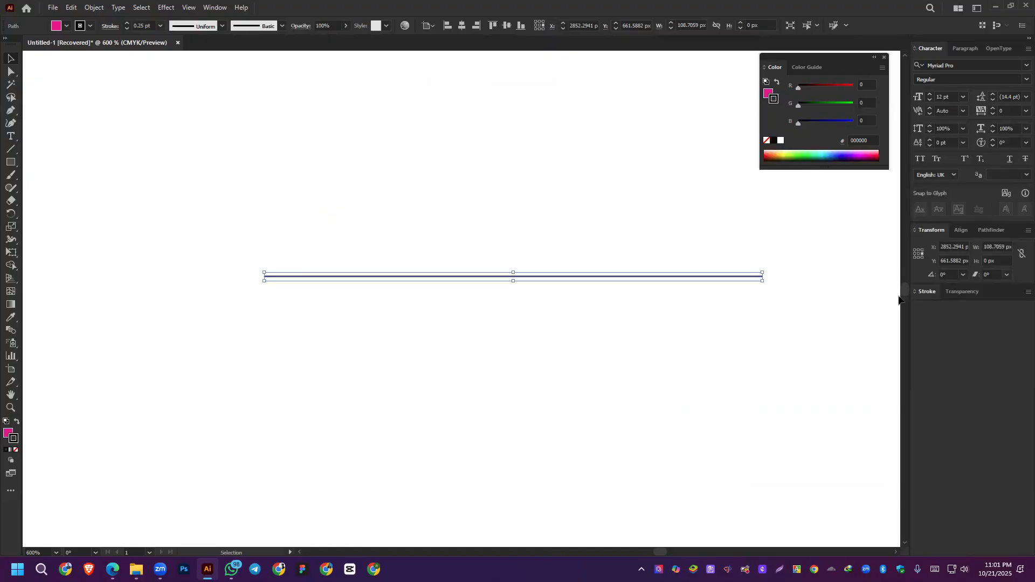
{"action": "left_click", "coordinate": [915, 292]}
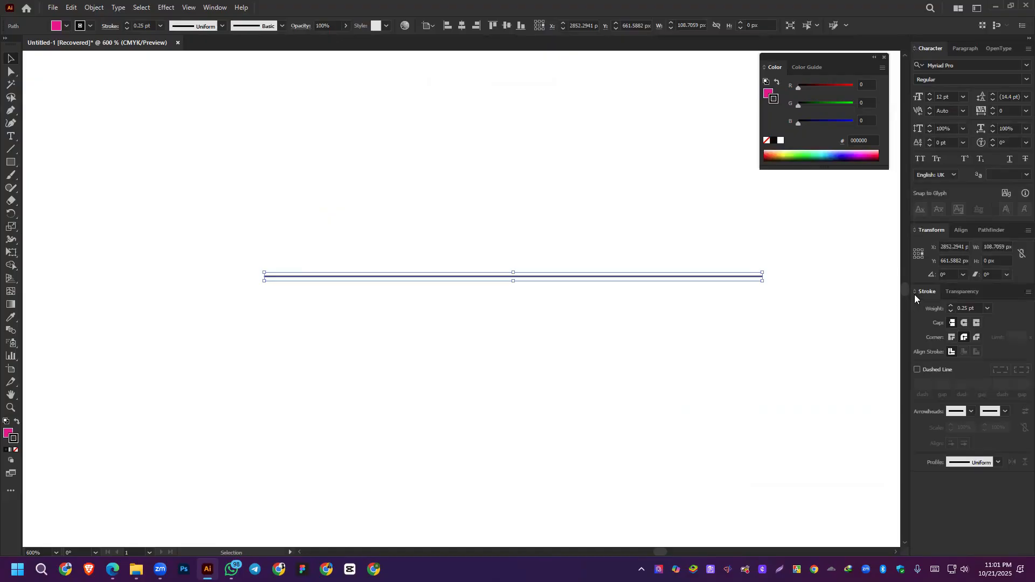
{"action": "left_click", "coordinate": [916, 232]}
{"action": "left_click", "coordinate": [964, 233]}
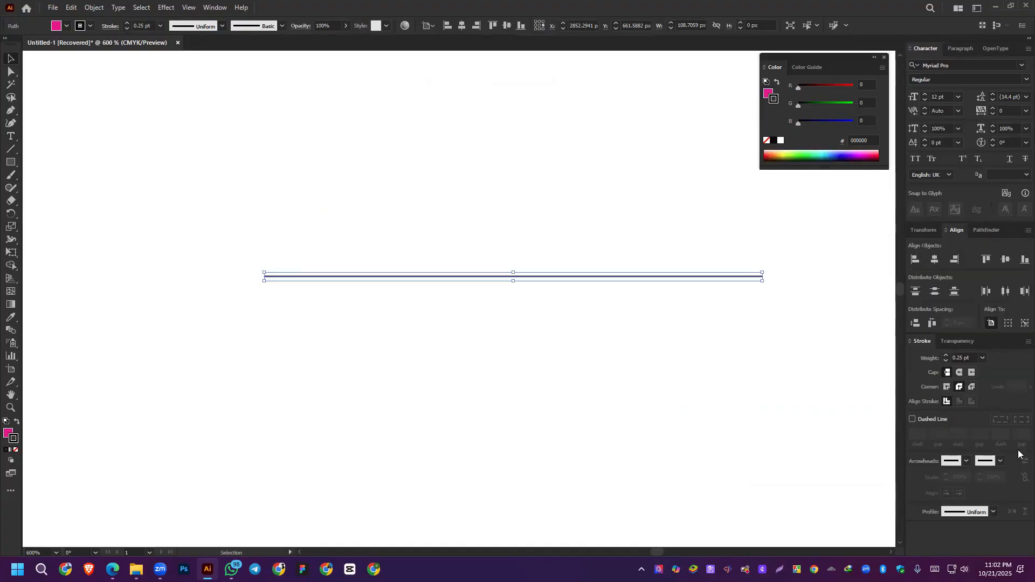
Step: Set the line's stroke weight to 1 pt, apply the symmetrical lens-shaped width profile, and deselect the line
{"action": "left_click", "coordinate": [946, 355]}
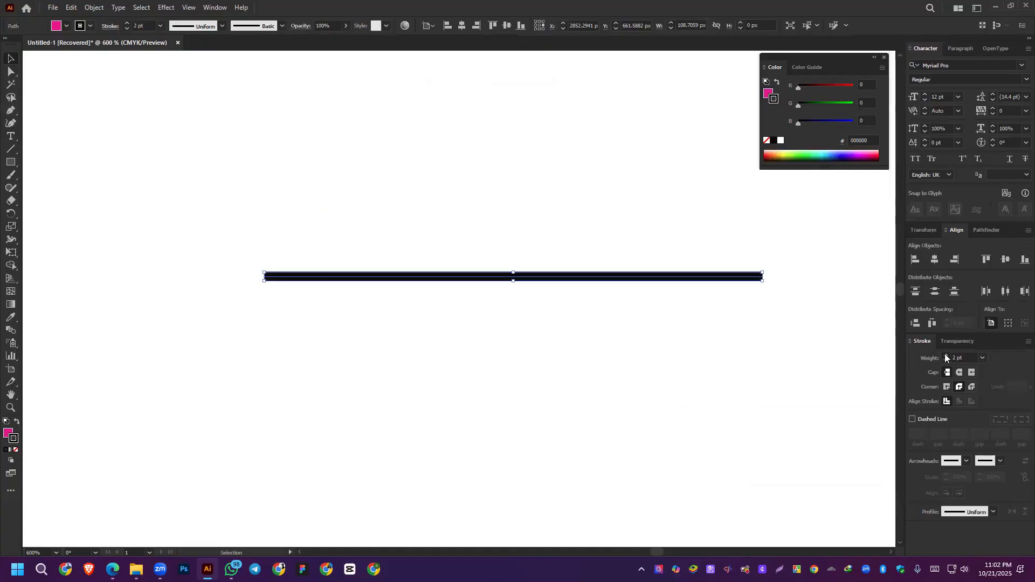
{"action": "left_click", "coordinate": [946, 355]}
{"action": "left_click", "coordinate": [947, 361]}
{"action": "left_click", "coordinate": [946, 362]}
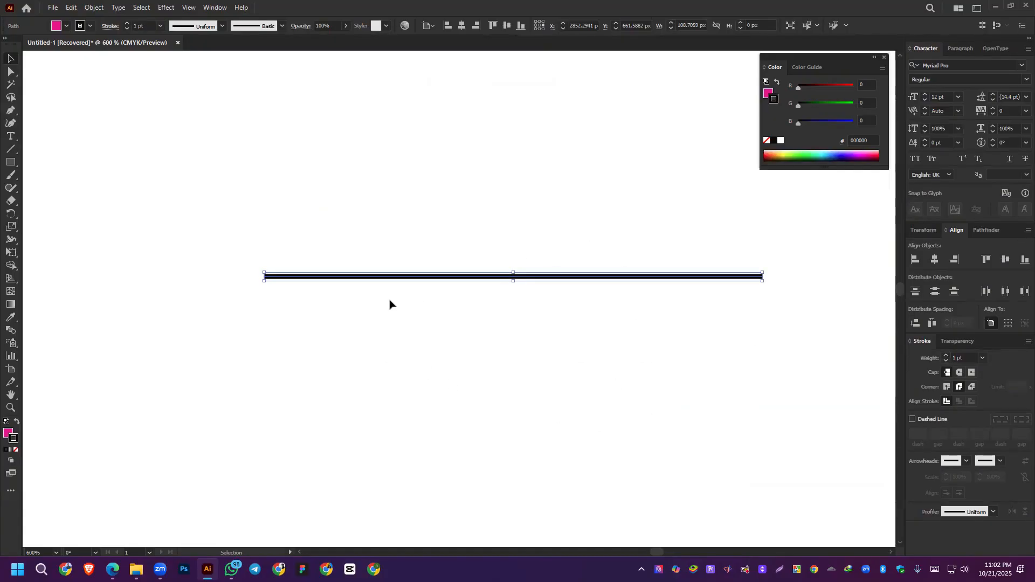
{"action": "left_click", "coordinate": [994, 512]}
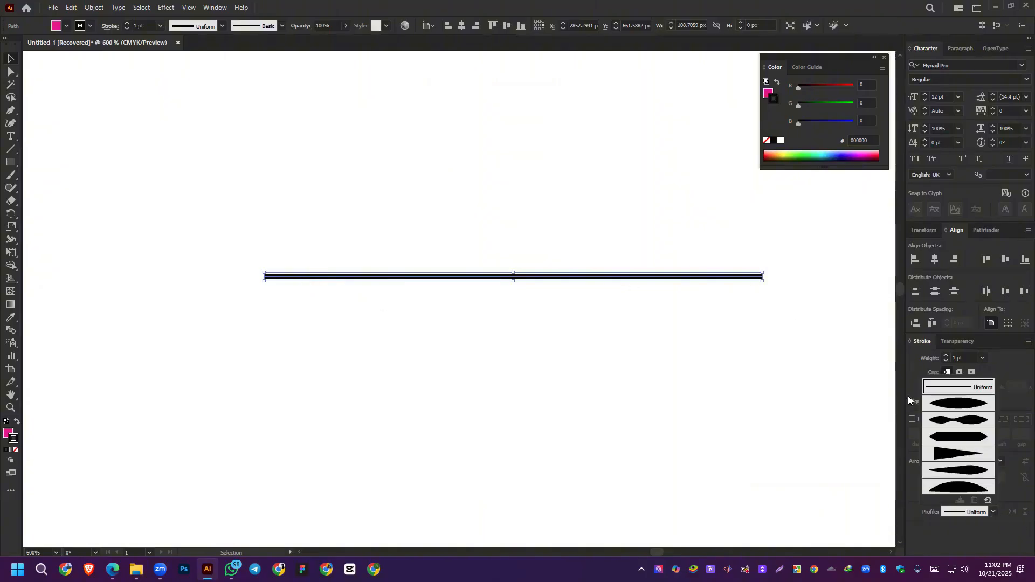
{"action": "left_click", "coordinate": [945, 404]}
{"action": "left_click", "coordinate": [562, 360]}
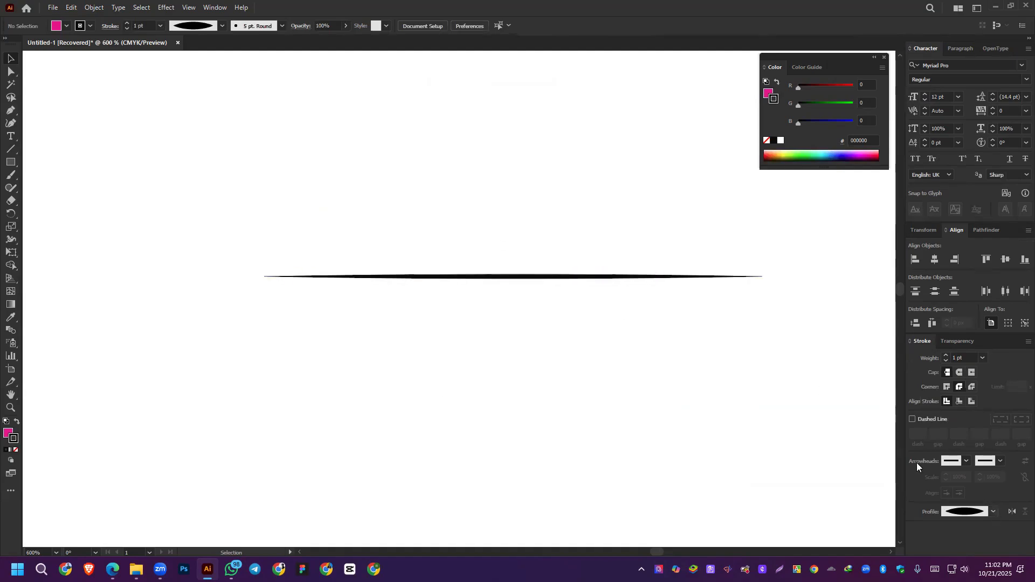
Step: Reselect the line, try the straight bar width profile with pointed ends, apply the teardrop-like profile thickest near the end, and deselect
{"action": "key", "text": "ctrl+a"}
{"action": "left_click", "coordinate": [992, 512]}
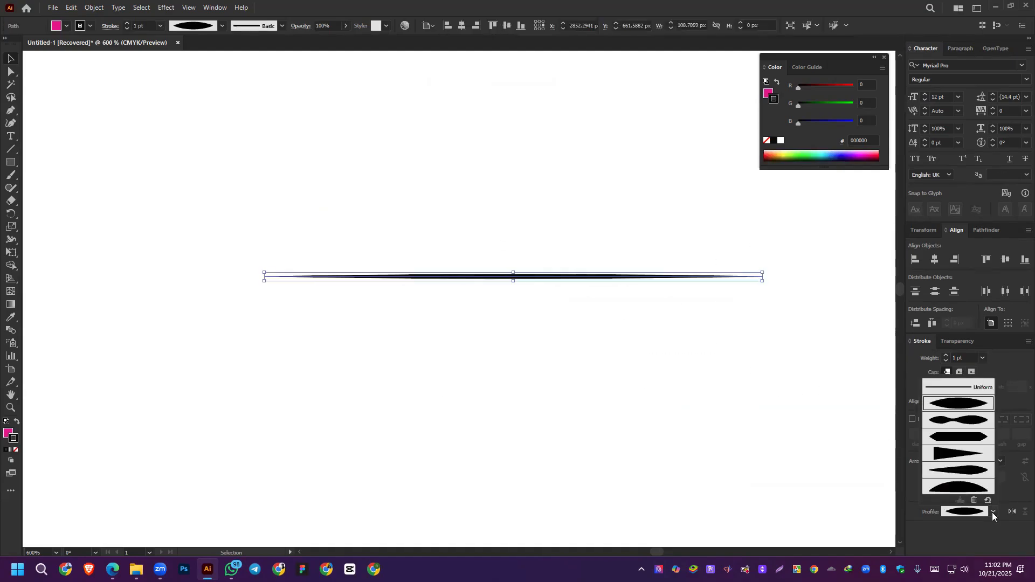
{"action": "left_click", "coordinate": [952, 438]}
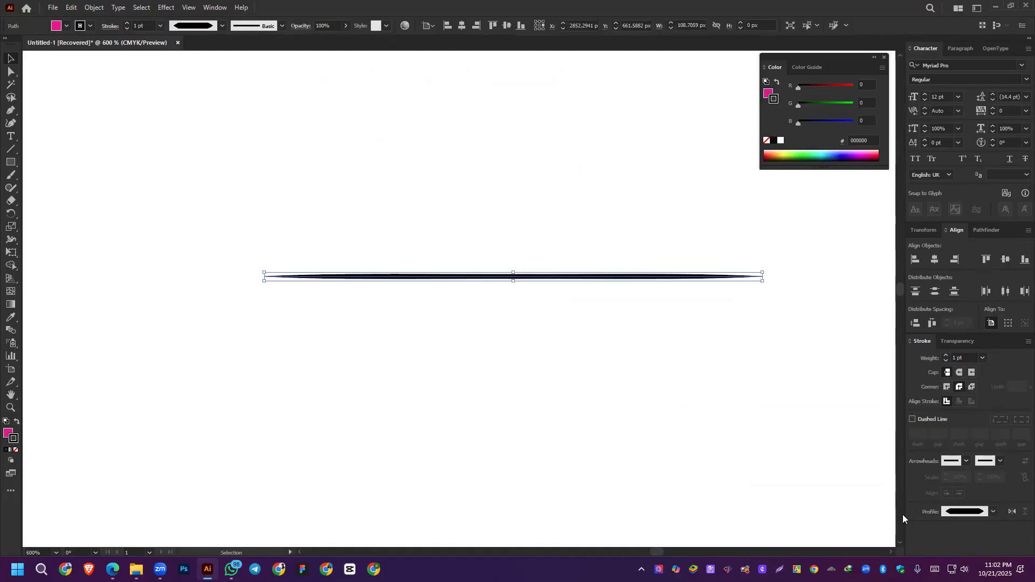
{"action": "left_click", "coordinate": [995, 515]}
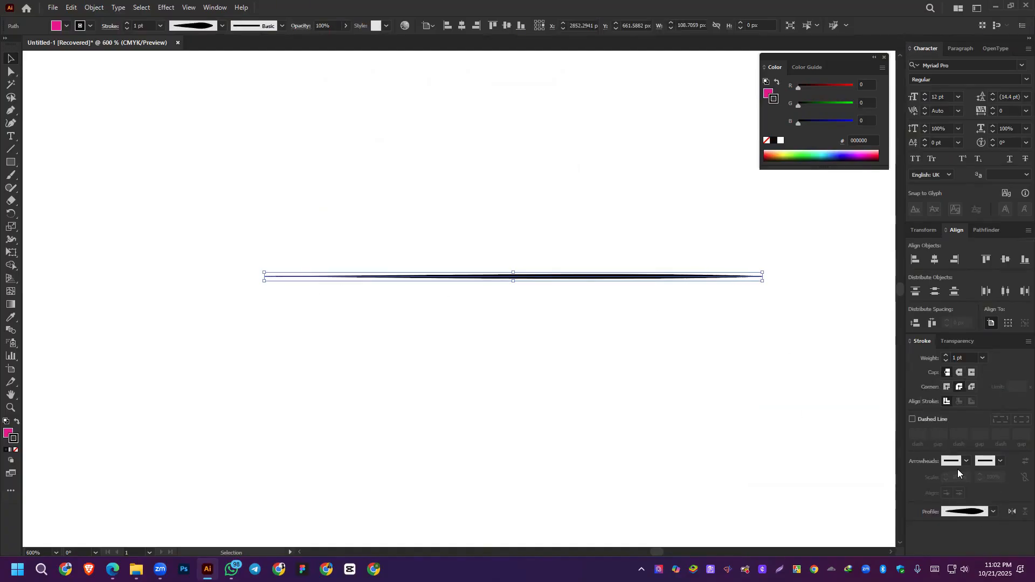
{"action": "left_click", "coordinate": [960, 472]}
{"action": "left_click", "coordinate": [426, 329]}
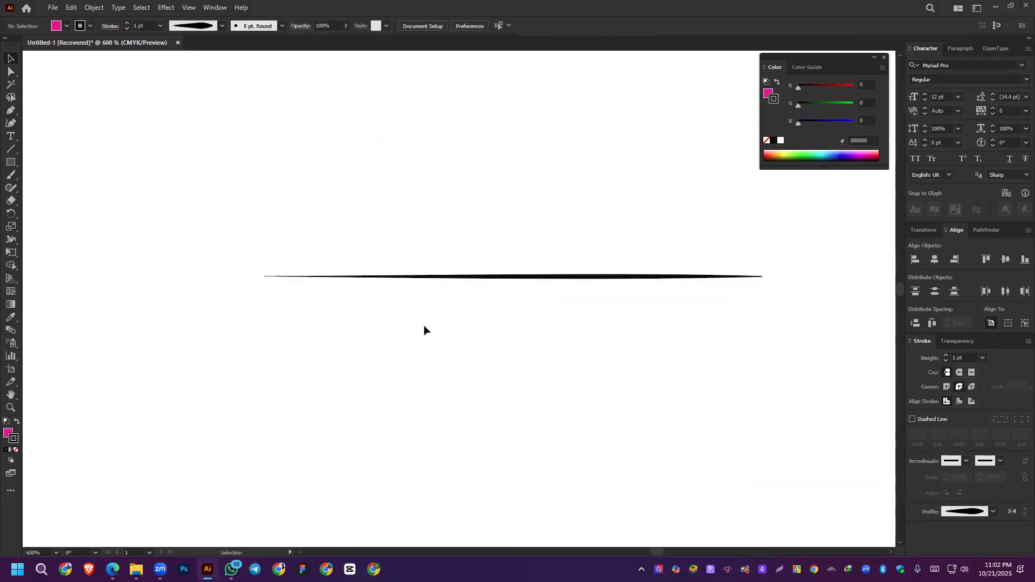
Step: Select the tapered line and increase its stroke weight to 7 pt
{"action": "scroll", "coordinate": [494, 260], "scroll_direction": "up", "scroll_amount": 2}
{"action": "scroll", "coordinate": [640, 273], "scroll_direction": "down", "scroll_amount": 2}
{"action": "scroll", "coordinate": [650, 273], "scroll_direction": "up", "scroll_amount": 2}
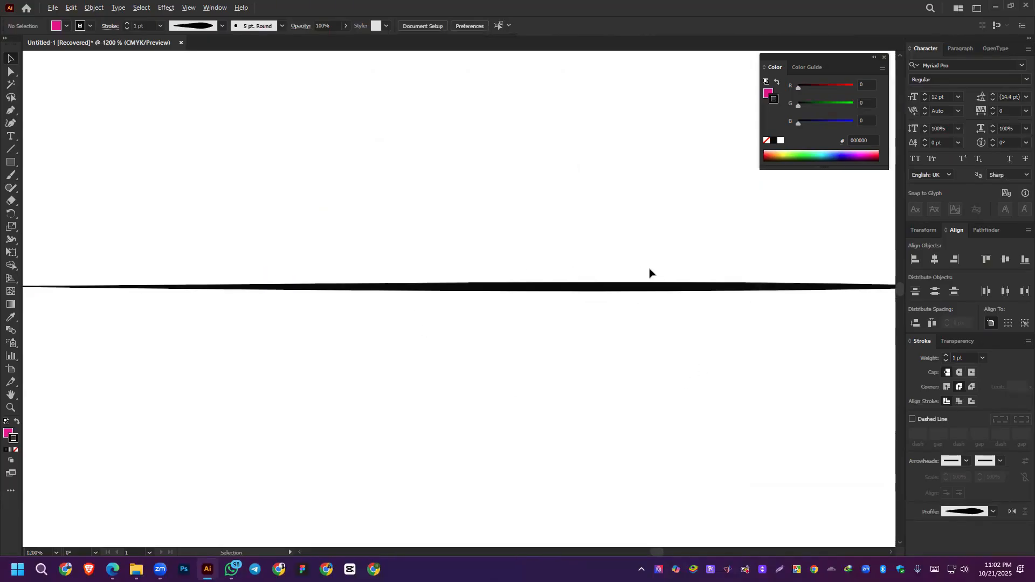
{"action": "left_click_drag", "start_coordinate": [569, 249], "coordinate": [697, 348]}
{"action": "left_click", "coordinate": [946, 354]}
{"action": "left_click", "coordinate": [946, 355]}
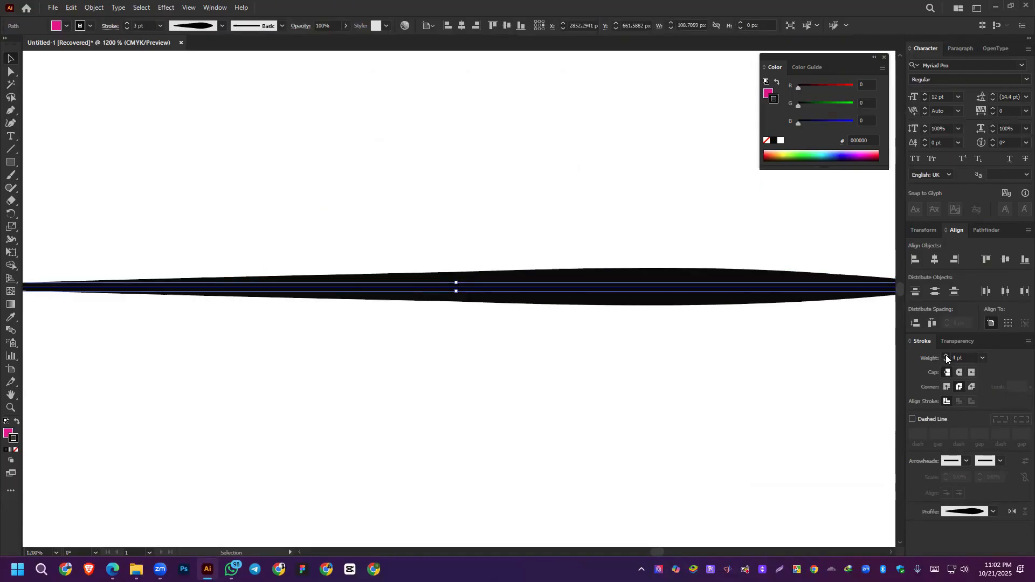
{"action": "left_click", "coordinate": [946, 355]}
{"action": "left_click", "coordinate": [946, 354]}
{"action": "left_click", "coordinate": [946, 355]}
{"action": "left_click", "coordinate": [946, 354]}
{"action": "scroll", "coordinate": [502, 399], "scroll_direction": "down", "scroll_amount": 4}
{"action": "scroll", "coordinate": [544, 358], "scroll_direction": "up", "scroll_amount": 2}
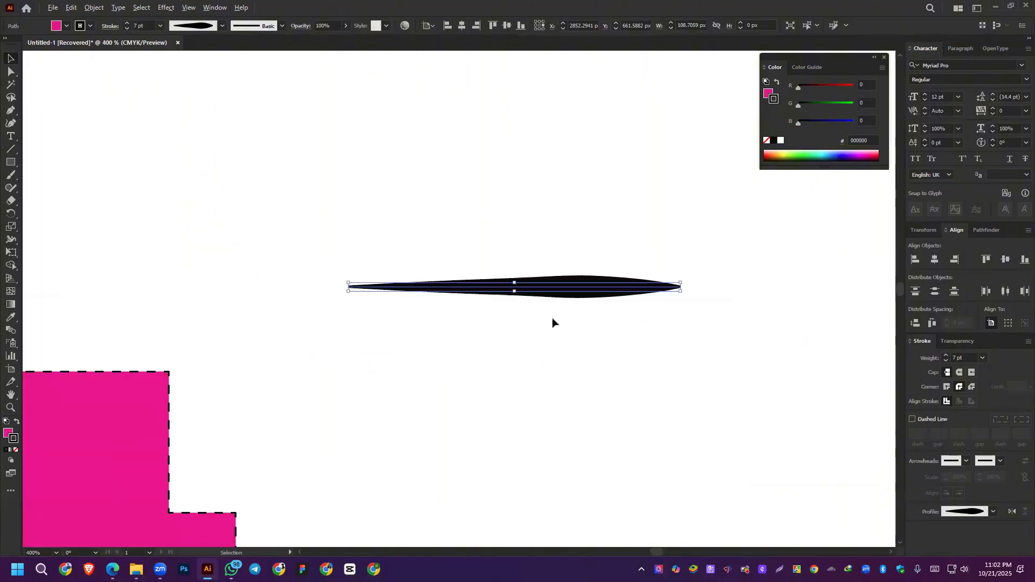
Step: Try the straight bar width profile with pointed ends and the half-arch width profile on the line, deselecting and reselecting it
{"action": "left_click", "coordinate": [992, 512]}
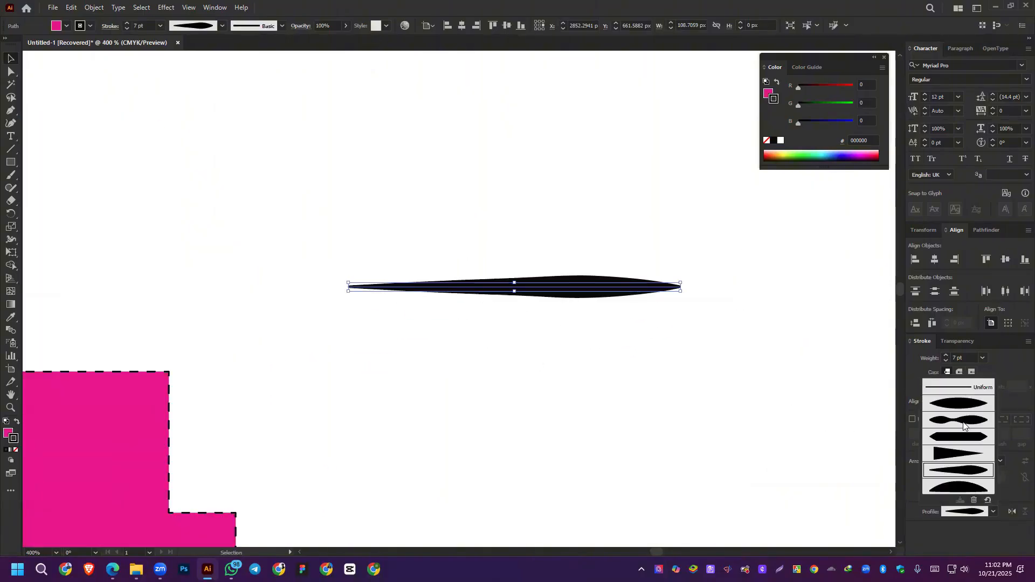
{"action": "left_click", "coordinate": [960, 438]}
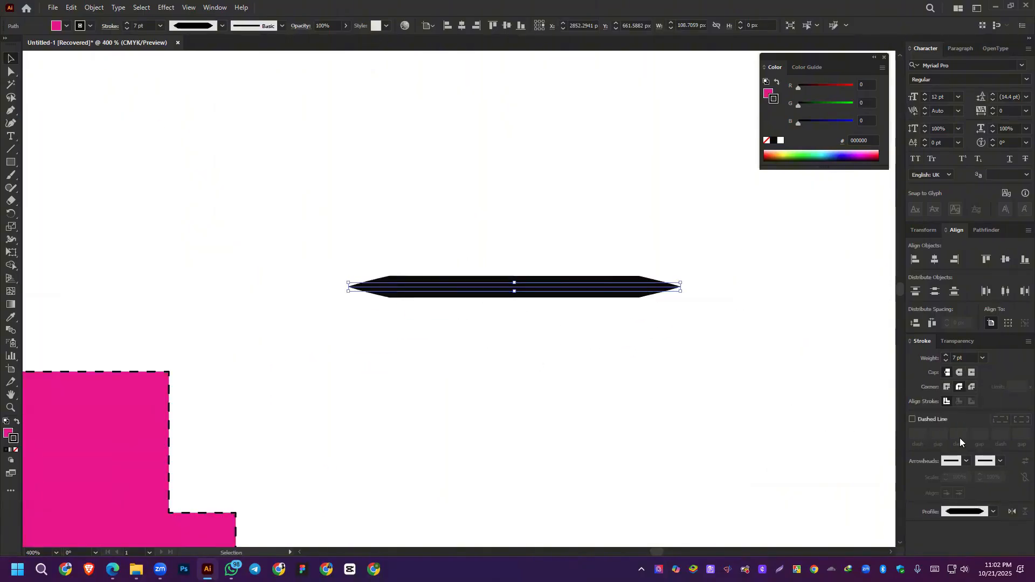
{"action": "left_click", "coordinate": [994, 512]}
{"action": "left_click", "coordinate": [966, 484]}
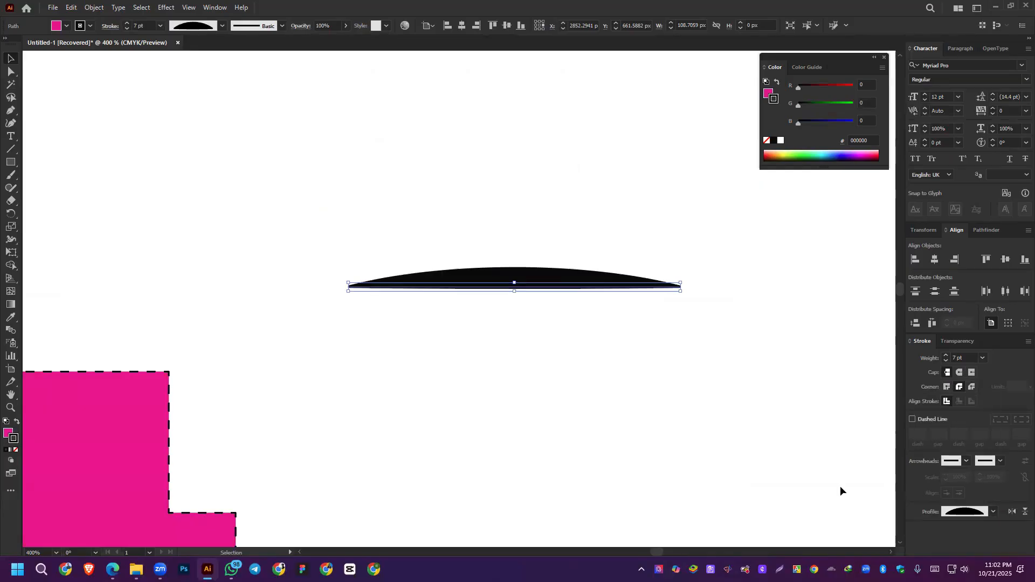
{"action": "left_click", "coordinate": [561, 404]}
{"action": "left_click", "coordinate": [458, 280]}
Step: Apply the pointed bar profile and the double-bulge width profile to the line, deselect it, and reselect it
{"action": "left_click", "coordinate": [991, 512]}
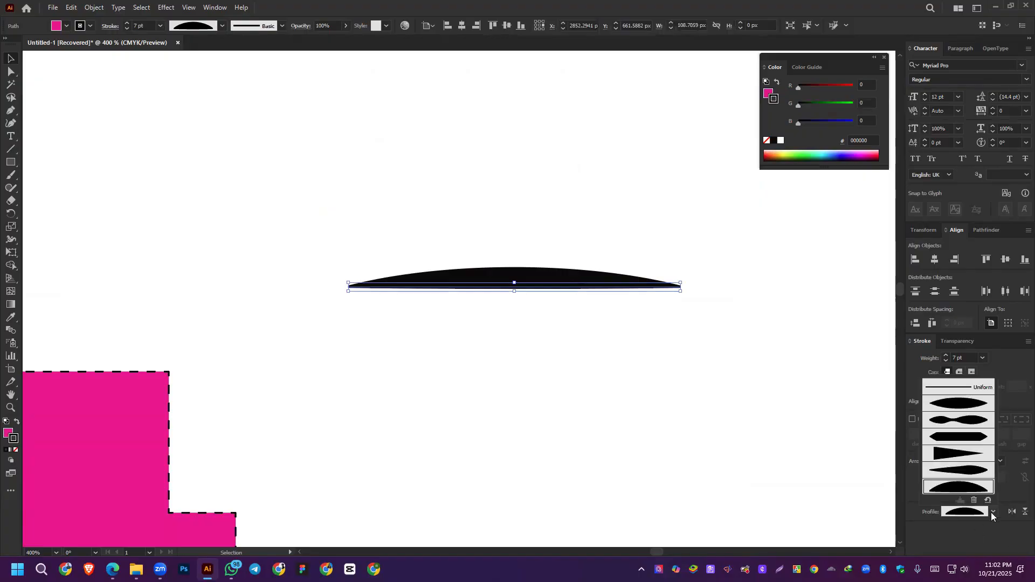
{"action": "left_click", "coordinate": [967, 441]}
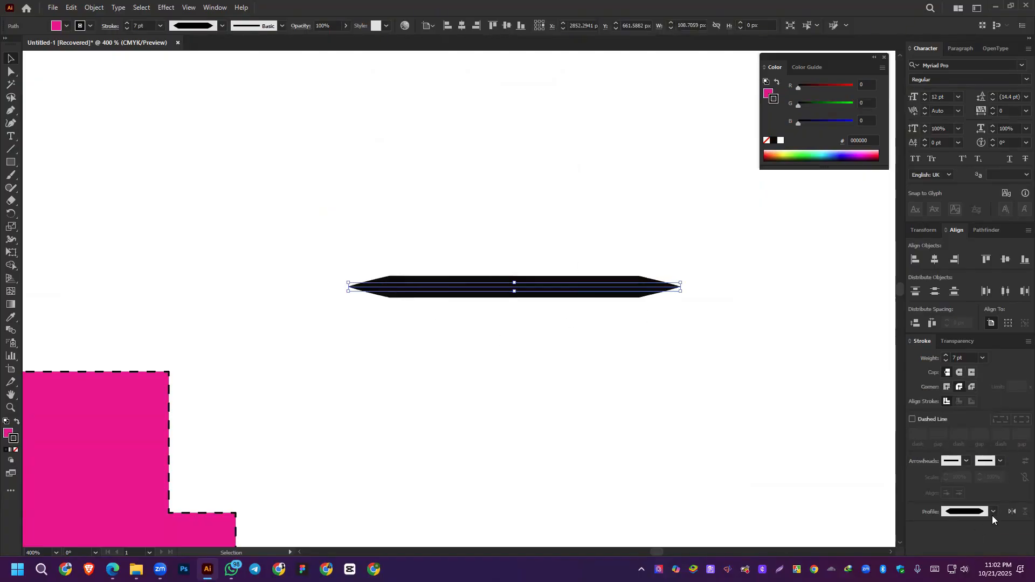
{"action": "left_click", "coordinate": [994, 512]}
{"action": "left_click", "coordinate": [951, 421]}
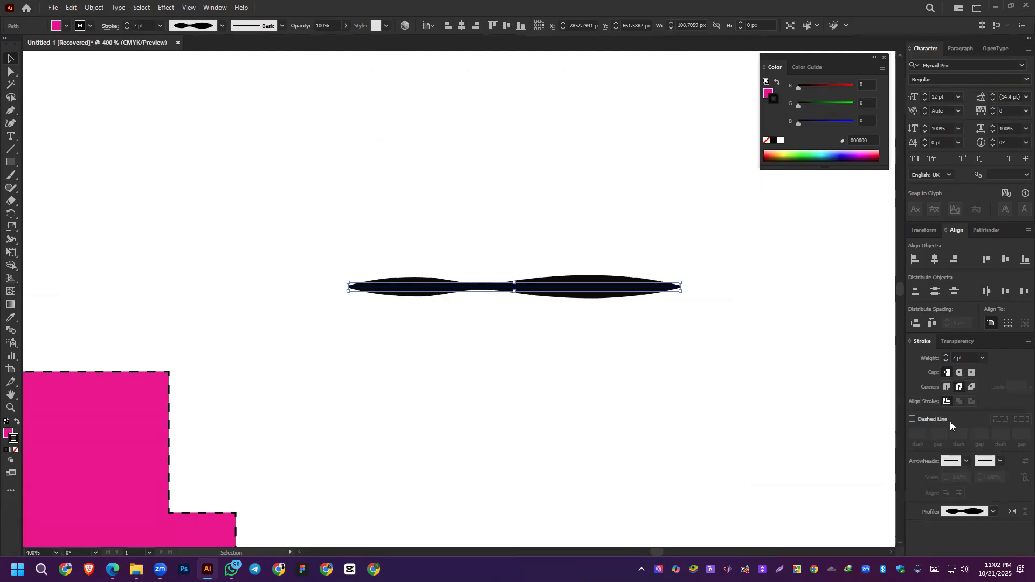
{"action": "left_click", "coordinate": [532, 529]}
{"action": "left_click_drag", "start_coordinate": [369, 232], "coordinate": [712, 407]}
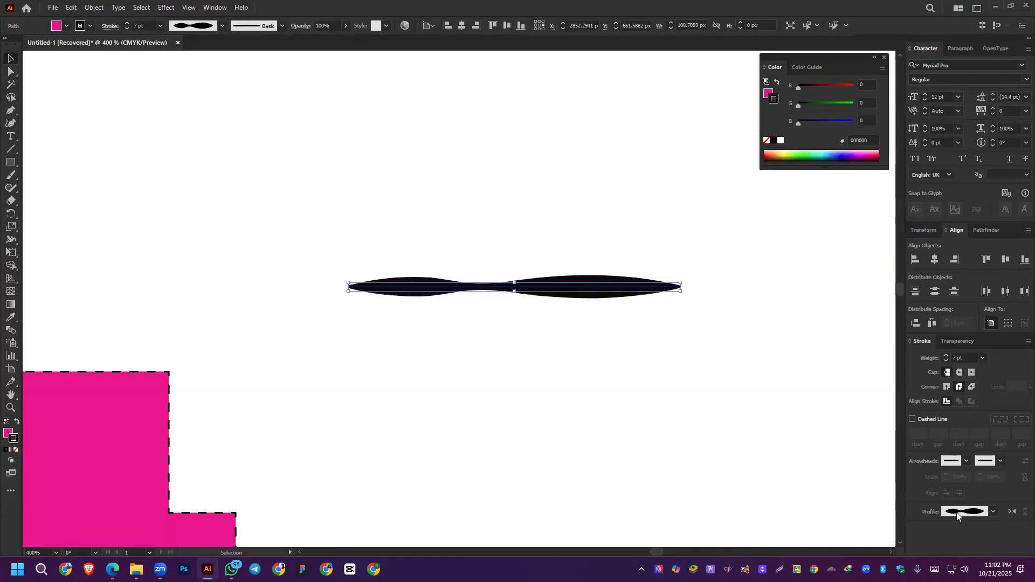
Step: Reset the line's width profile to Uniform and browse the available start arrowheads
{"action": "left_click", "coordinate": [995, 512]}
{"action": "left_click", "coordinate": [946, 388]}
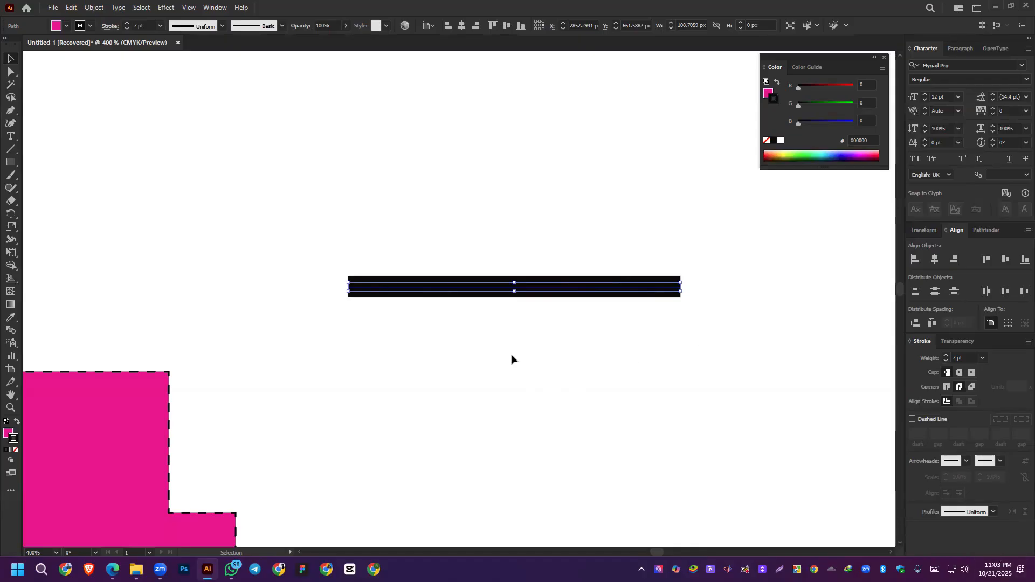
{"action": "left_click", "coordinate": [966, 460]}
{"action": "scroll", "coordinate": [915, 390], "scroll_direction": "down", "scroll_amount": 10}
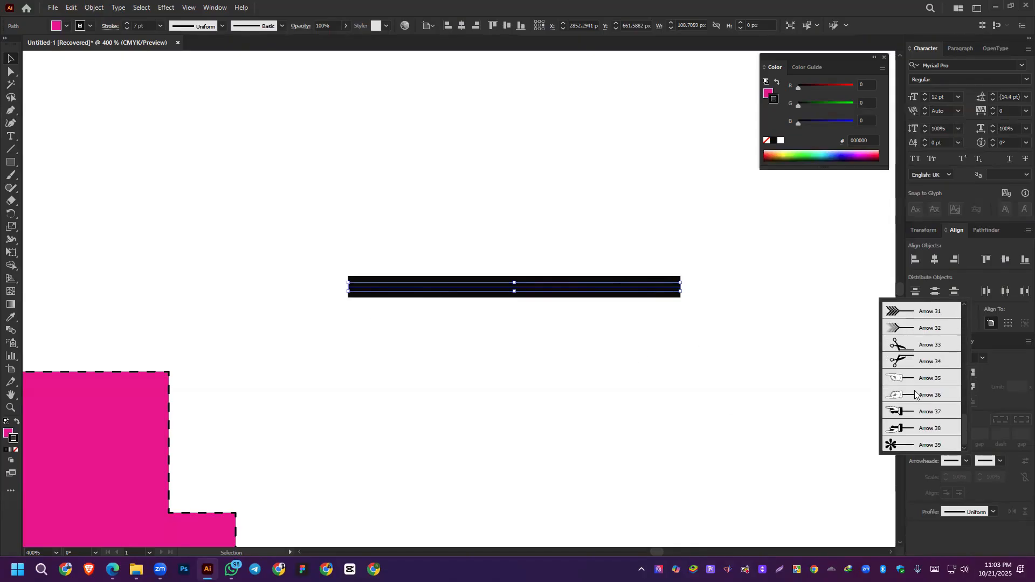
{"action": "scroll", "coordinate": [914, 390], "scroll_direction": "up", "scroll_amount": 10}
{"action": "key", "text": "Escape"}
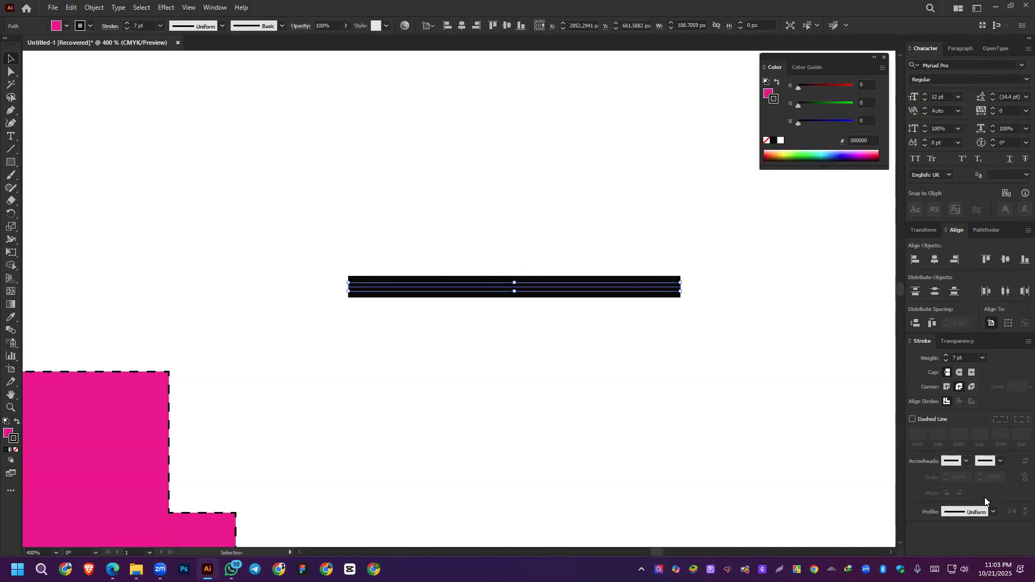
Step: Add Arrow 2 as the line's start arrowhead and reduce its scale to 54%
{"action": "left_click", "coordinate": [965, 462]}
{"action": "left_click", "coordinate": [915, 346]}
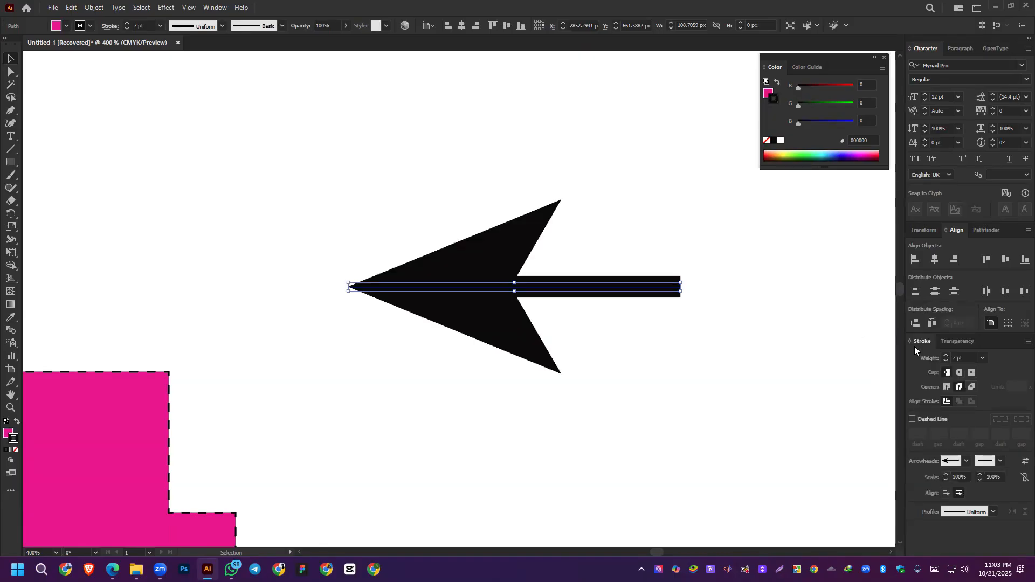
{"action": "left_click", "coordinate": [952, 477]}
{"action": "scroll", "coordinate": [952, 477], "scroll_direction": "down", "scroll_amount": 20}
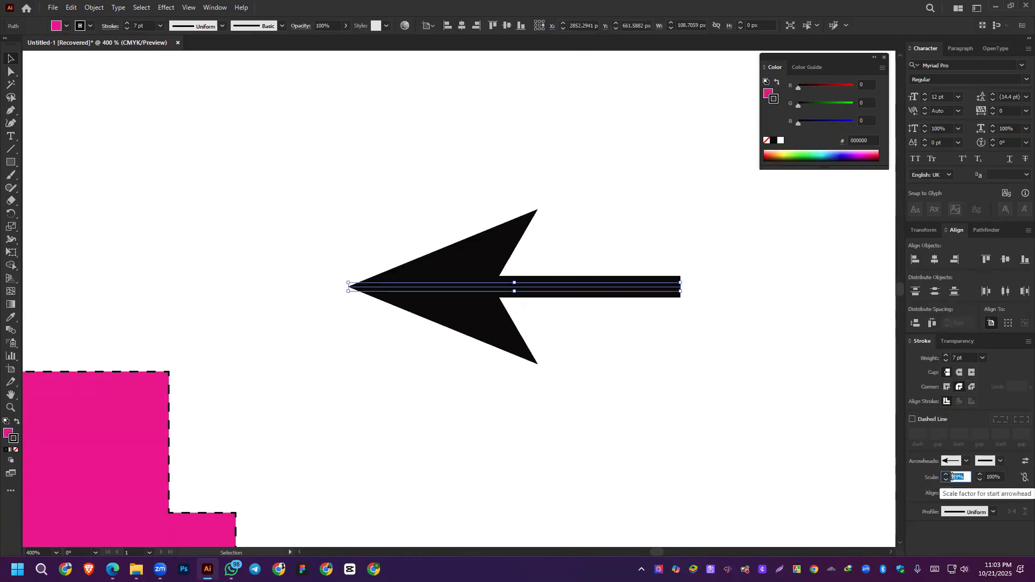
{"action": "scroll", "coordinate": [952, 477], "scroll_direction": "down", "scroll_amount": 14}
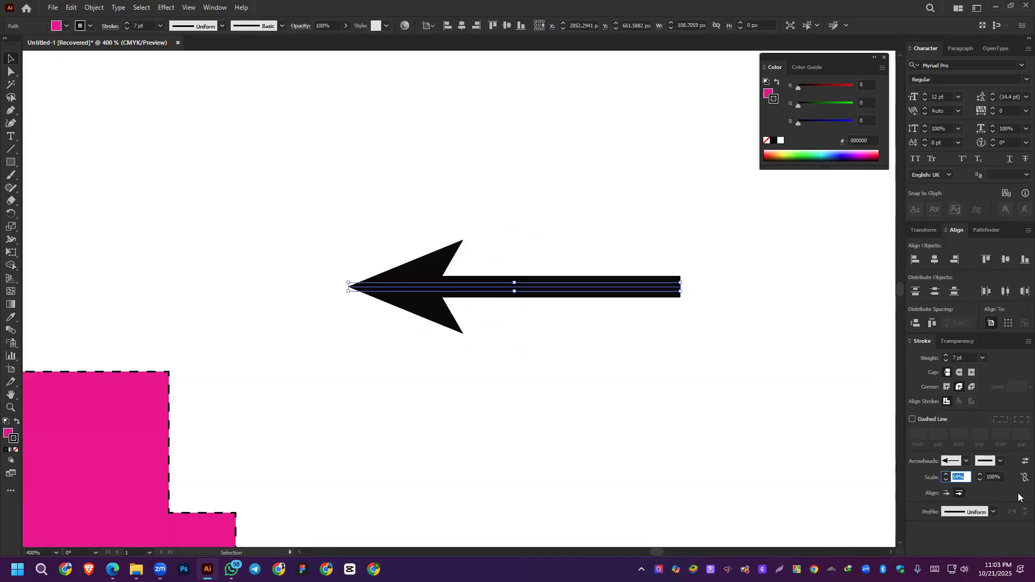
Step: Add Arrow 17 as the end arrowhead, reduce its scale to 38%, and deselect and reselect the line
{"action": "left_click", "coordinate": [1001, 462]}
{"action": "scroll", "coordinate": [956, 386], "scroll_direction": "down", "scroll_amount": 5}
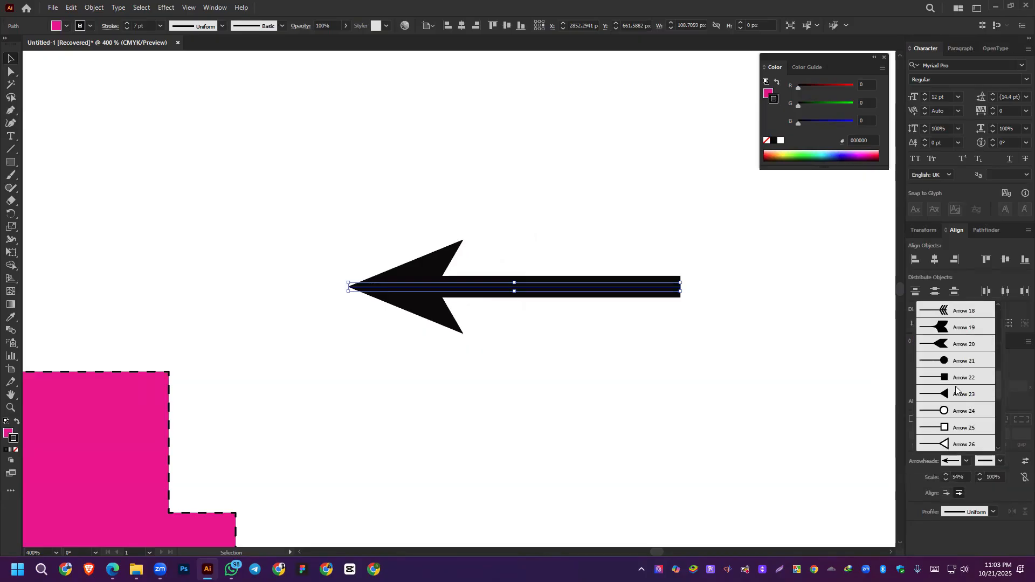
{"action": "left_click", "coordinate": [941, 342]}
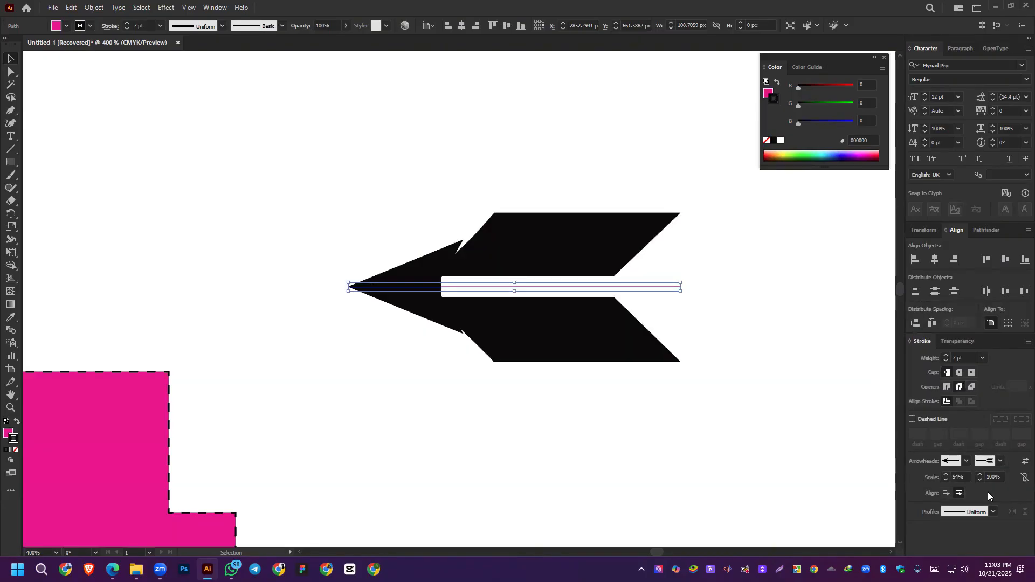
{"action": "left_click", "coordinate": [995, 477]}
{"action": "scroll", "coordinate": [995, 476], "scroll_direction": "down", "scroll_amount": 20}
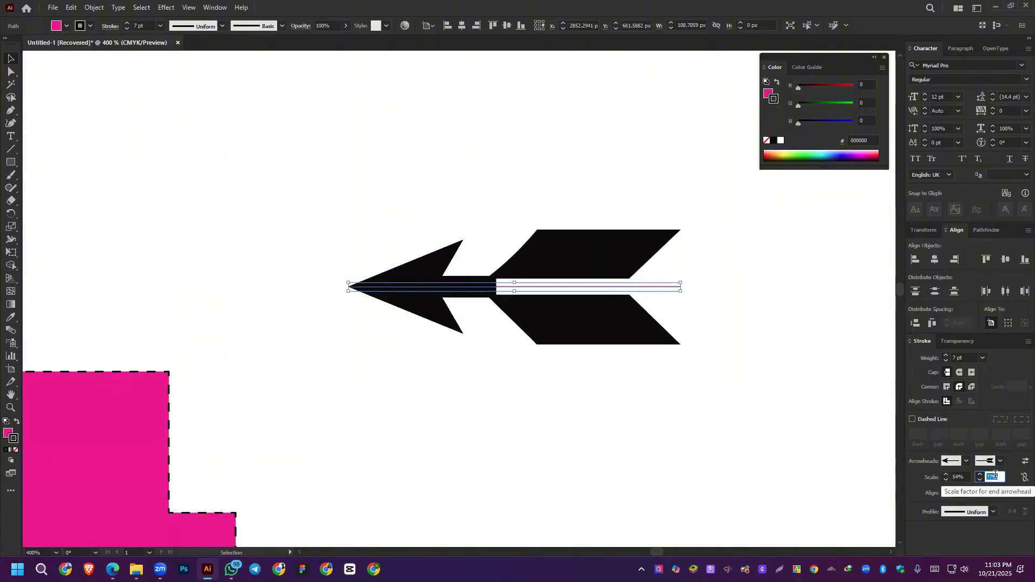
{"action": "scroll", "coordinate": [995, 476], "scroll_direction": "down", "scroll_amount": 20}
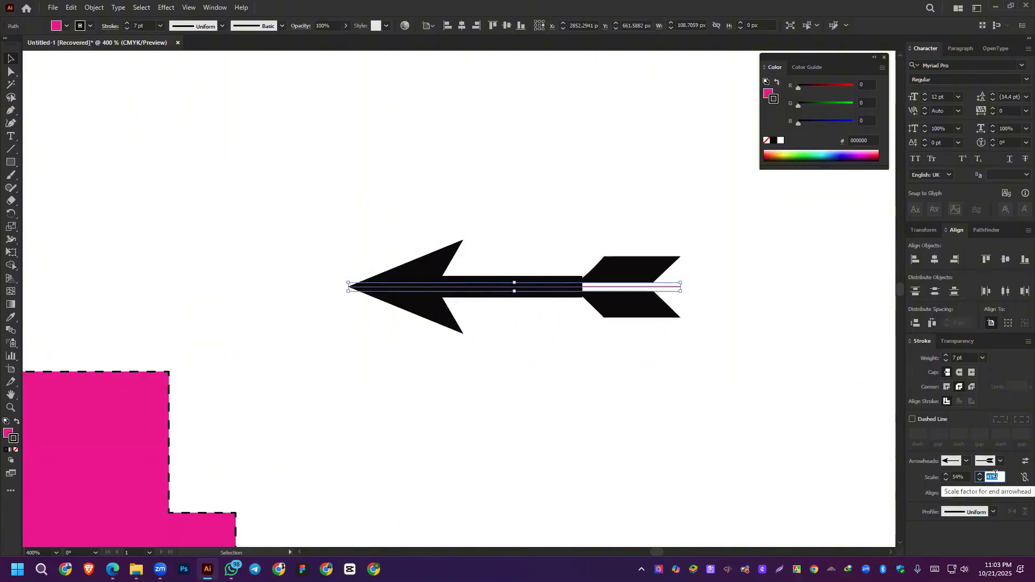
{"action": "scroll", "coordinate": [995, 475], "scroll_direction": "up", "scroll_amount": 4}
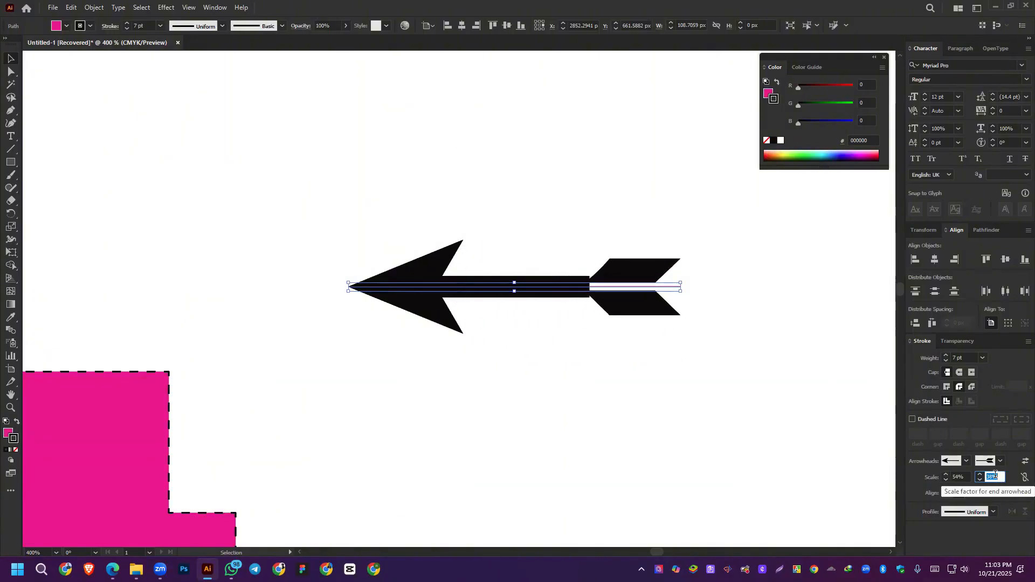
{"action": "left_click", "coordinate": [631, 386]}
{"action": "left_click_drag", "start_coordinate": [377, 226], "coordinate": [816, 414]}
Step: Change the line's end arrowhead to Arrow 24 and its start arrowhead to Arrow 27
{"action": "left_click", "coordinate": [1001, 461]}
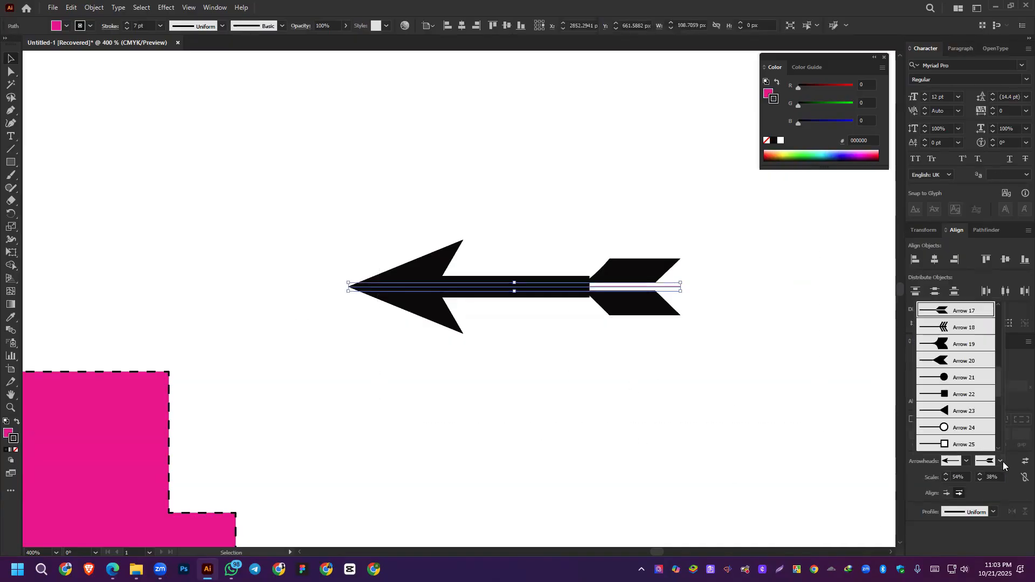
{"action": "scroll", "coordinate": [974, 409], "scroll_direction": "down", "scroll_amount": 9}
{"action": "scroll", "coordinate": [974, 408], "scroll_direction": "down", "scroll_amount": 2}
{"action": "left_click", "coordinate": [950, 422]}
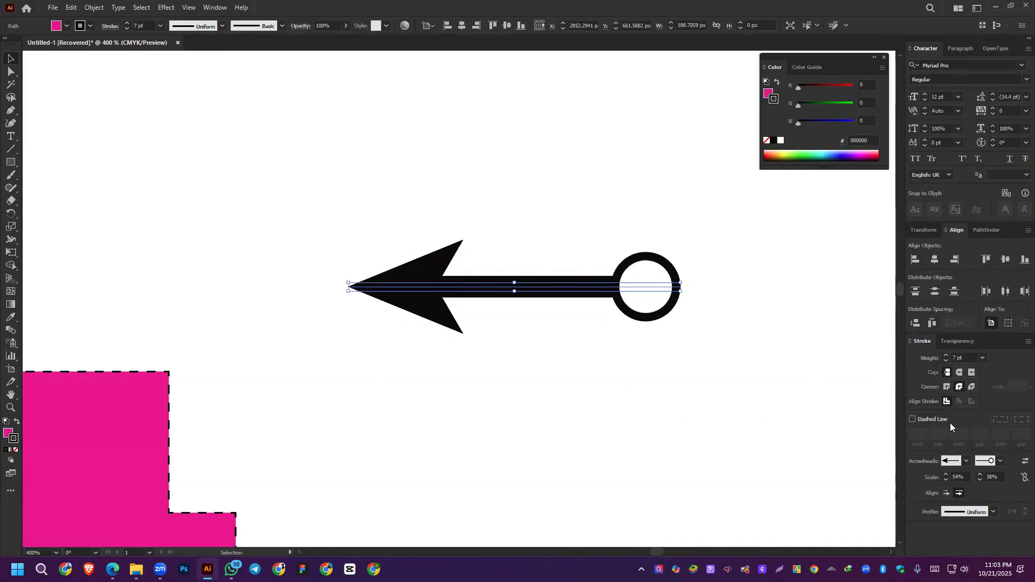
{"action": "left_click", "coordinate": [967, 462]}
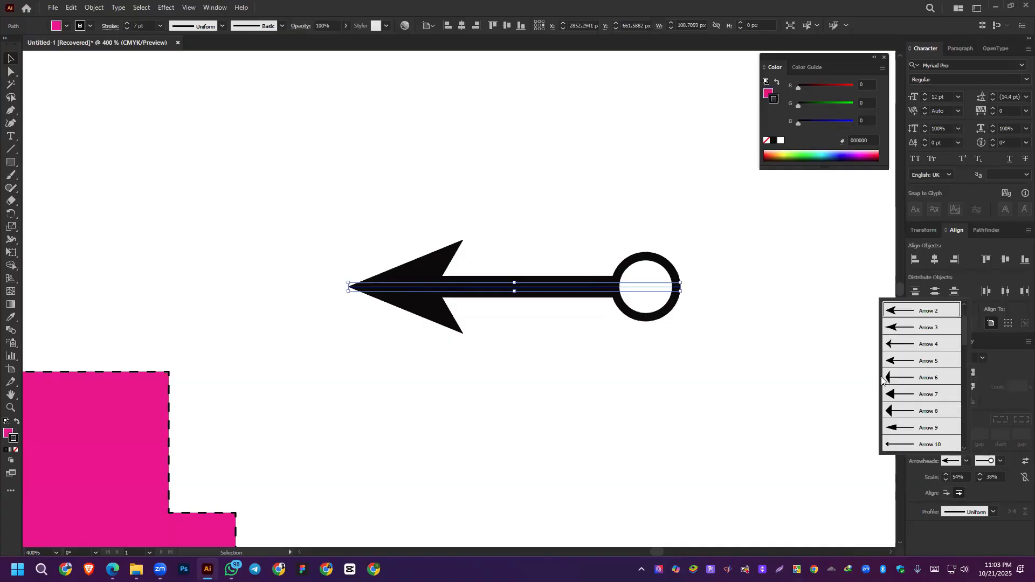
{"action": "scroll", "coordinate": [887, 399], "scroll_direction": "down", "scroll_amount": 10}
{"action": "scroll", "coordinate": [895, 442], "scroll_direction": "up", "scroll_amount": 3}
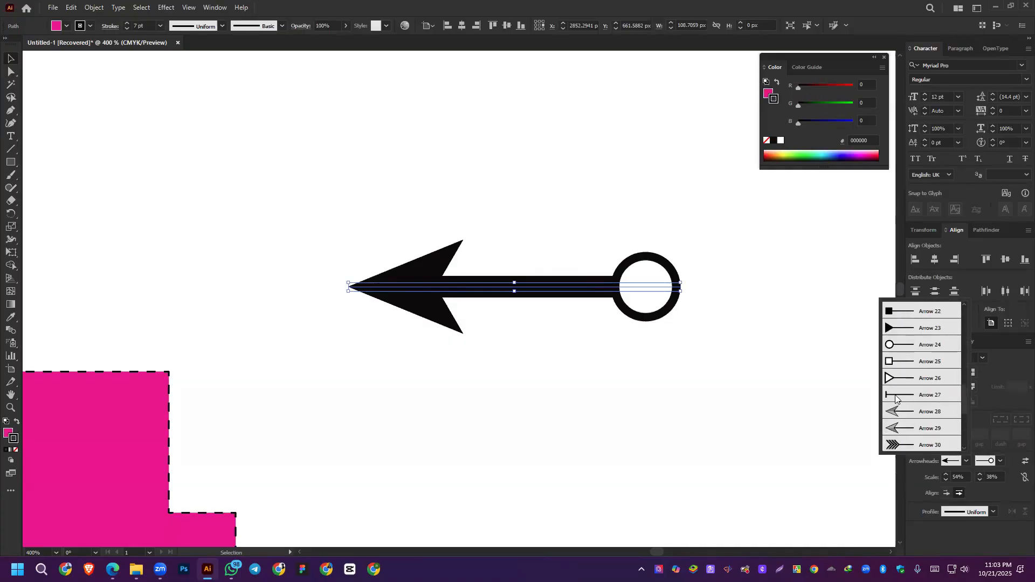
{"action": "left_click", "coordinate": [897, 401]}
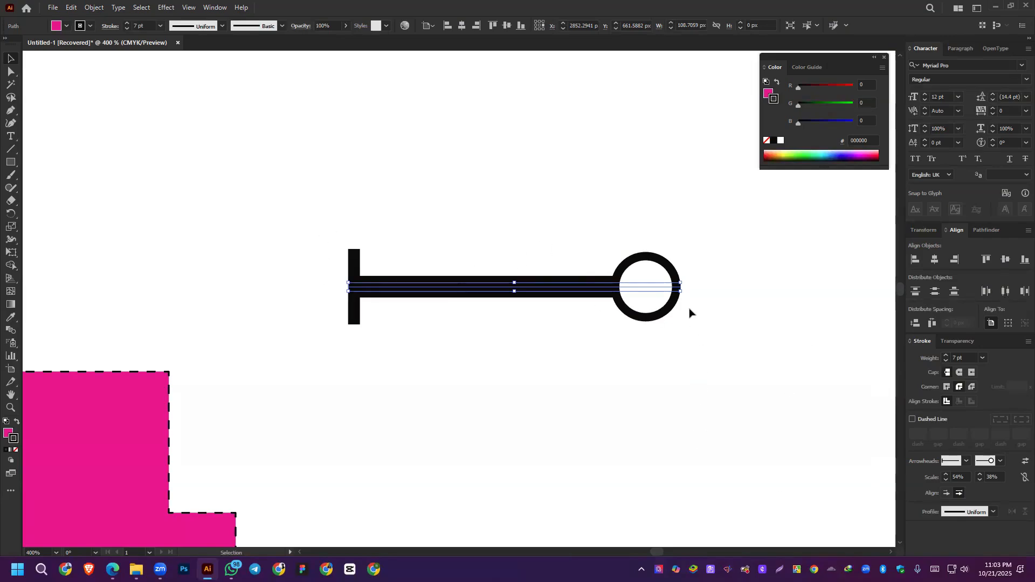
Step: Apply the symmetrical lens-shaped width profile to the line with arrowheads, and keep the line selected
{"action": "left_click", "coordinate": [994, 512]}
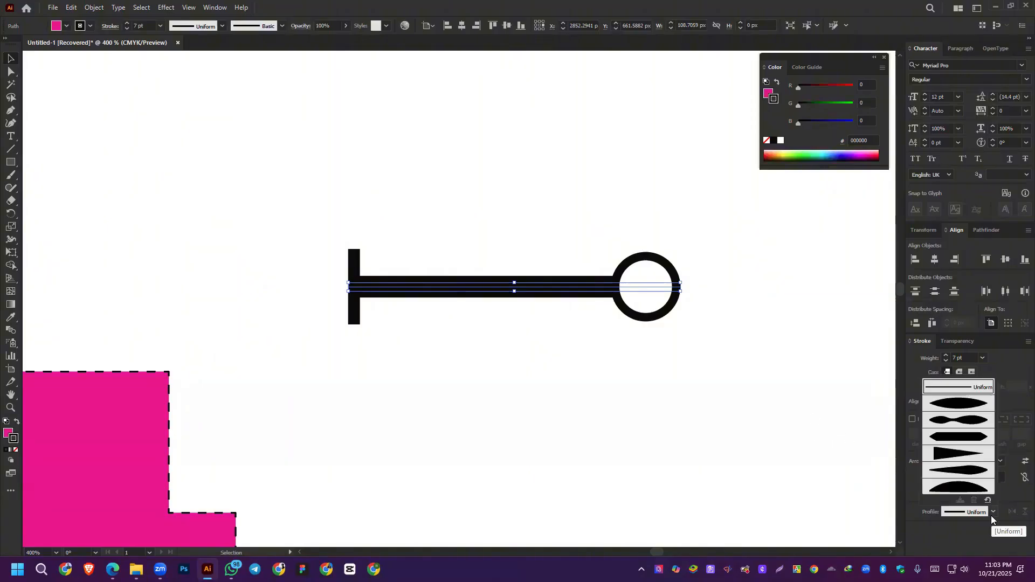
{"action": "left_click", "coordinate": [951, 406]}
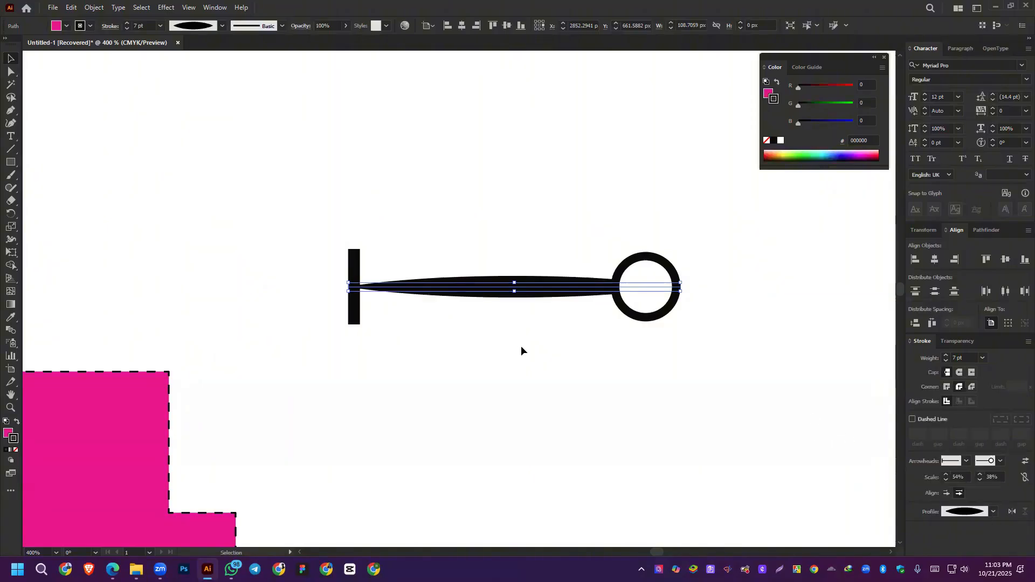
{"action": "left_click", "coordinate": [556, 333]}
{"action": "left_click", "coordinate": [655, 290]}
Step: Remove the line's arrowheads by setting both the start and the end to None
{"action": "left_click", "coordinate": [966, 462]}
{"action": "scroll", "coordinate": [912, 324], "scroll_direction": "up", "scroll_amount": 9}
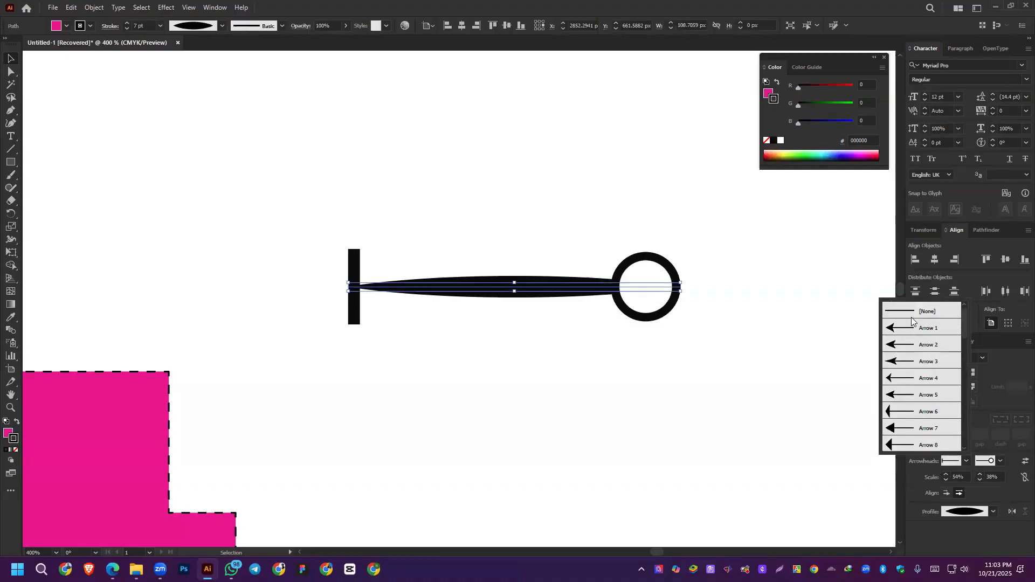
{"action": "left_click", "coordinate": [912, 316]}
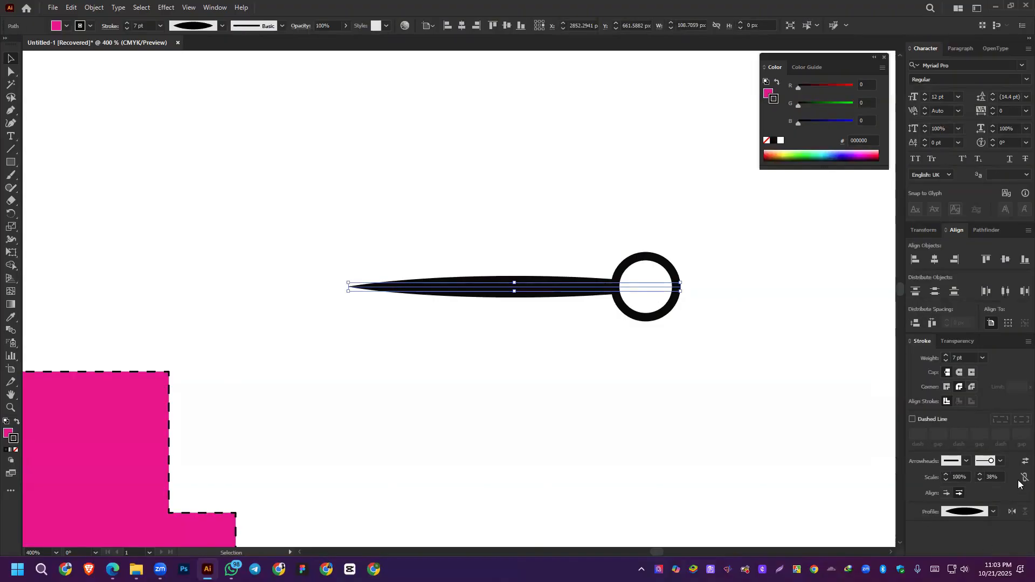
{"action": "left_click", "coordinate": [1000, 461]}
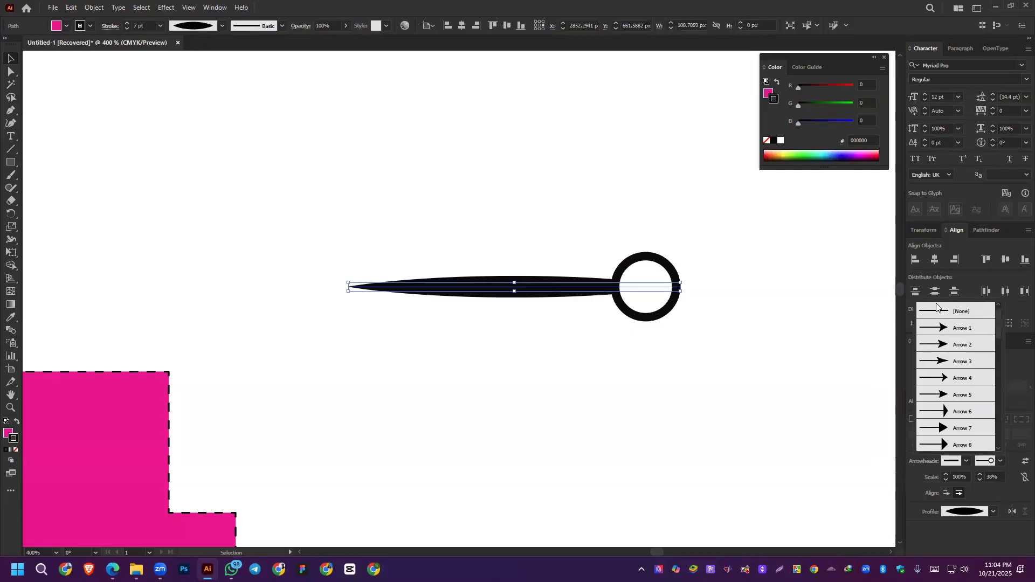
{"action": "left_click", "coordinate": [936, 309]}
Step: Apply the teardrop-like width profile and flip it along the line repeatedly, ending with the thick part toward the right
{"action": "left_click", "coordinate": [992, 513]}
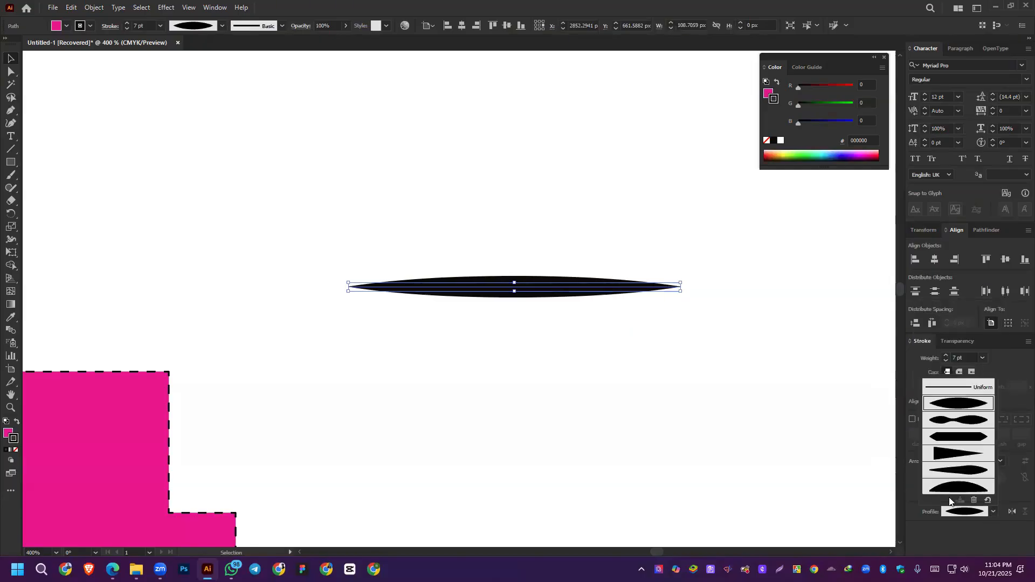
{"action": "left_click", "coordinate": [955, 481]}
{"action": "left_click", "coordinate": [1012, 513]}
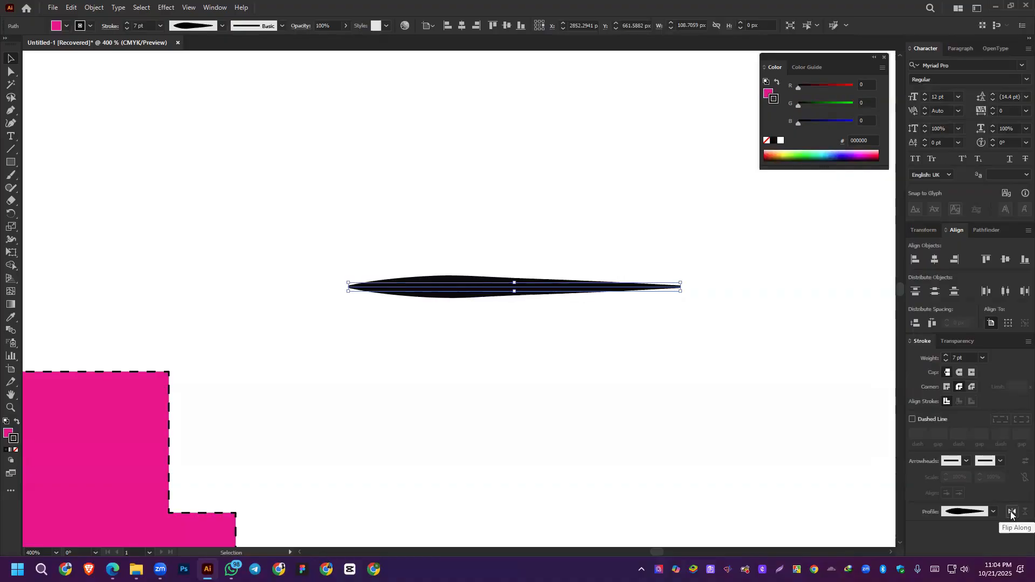
{"action": "left_click", "coordinate": [1012, 513]}
{"action": "left_click", "coordinate": [1012, 512]}
{"action": "left_click", "coordinate": [1012, 512]}
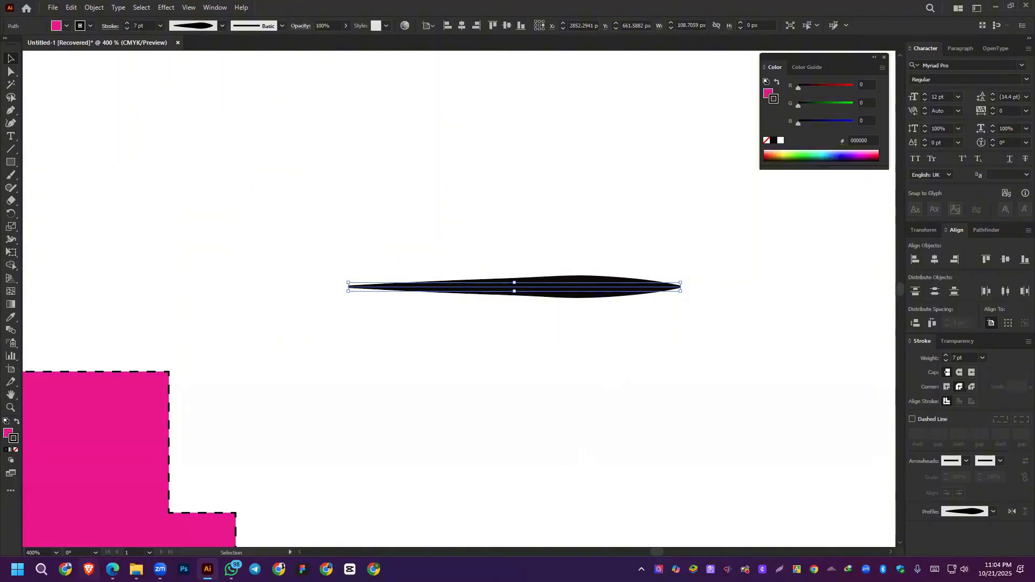
Step: Switch to the course outline PDF in the browser and review the Class 16 topics, highlighting the pen, gradient and alignment entries
{"action": "left_click", "coordinate": [112, 569]}
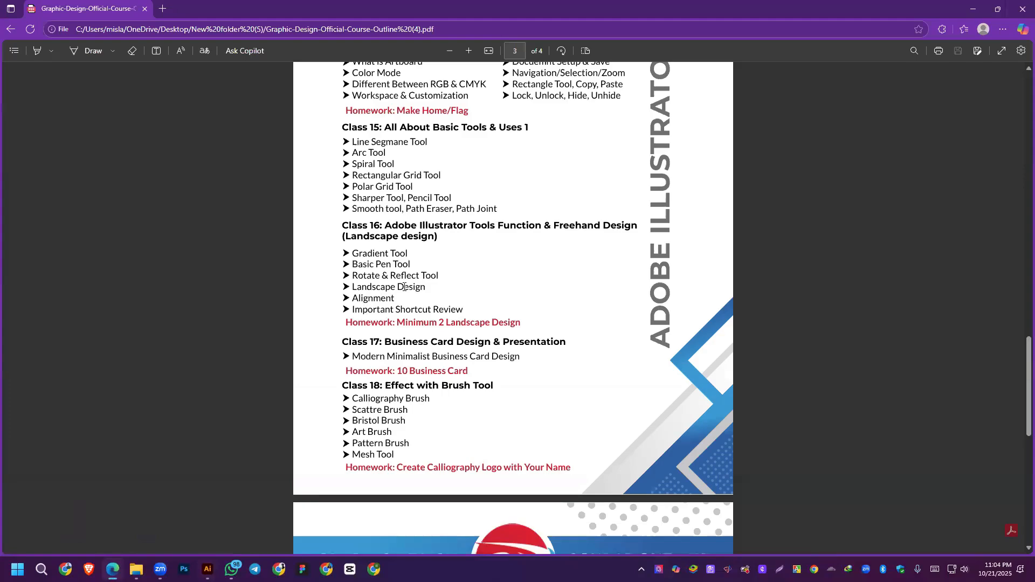
{"action": "left_click_drag", "start_coordinate": [350, 264], "coordinate": [439, 270]}
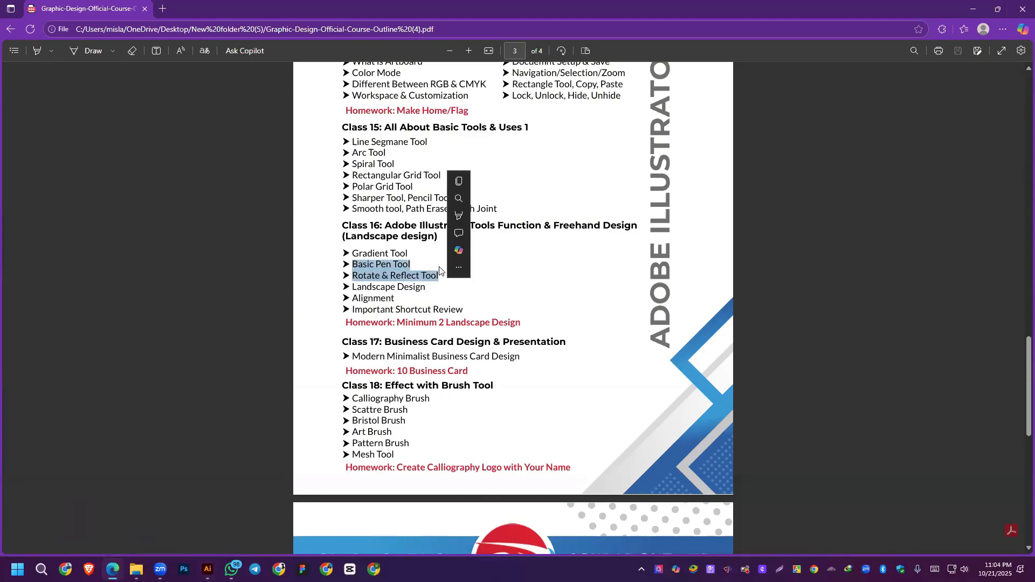
{"action": "left_click_drag", "start_coordinate": [356, 254], "coordinate": [429, 254]}
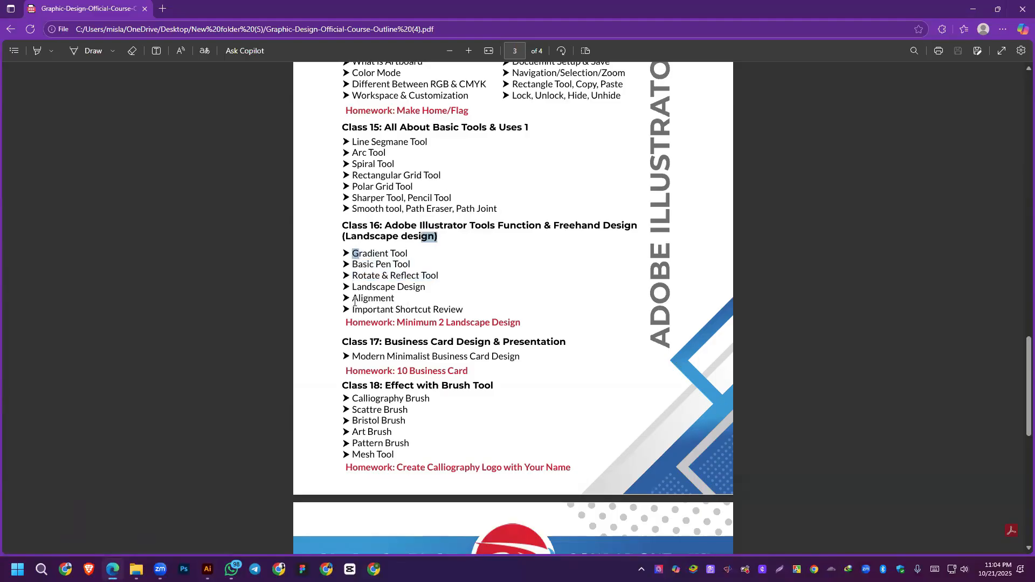
{"action": "left_click_drag", "start_coordinate": [355, 303], "coordinate": [404, 304]}
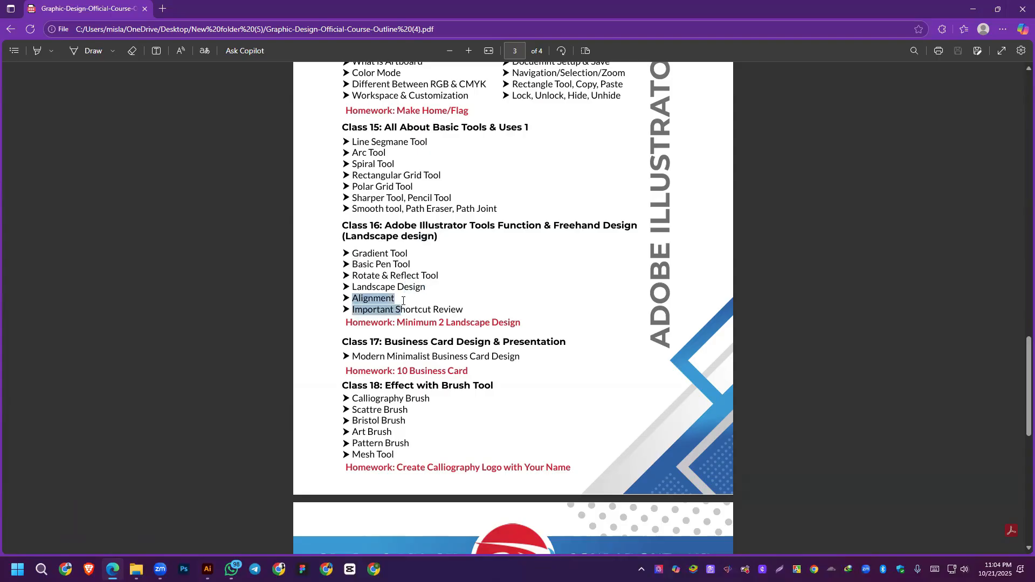
Step: Review the Class 16 homework and Landscape Design entries in the course outline, and switch back to Illustrator
{"action": "left_click_drag", "start_coordinate": [480, 323], "coordinate": [345, 322]}
{"action": "right_click", "coordinate": [350, 319]}
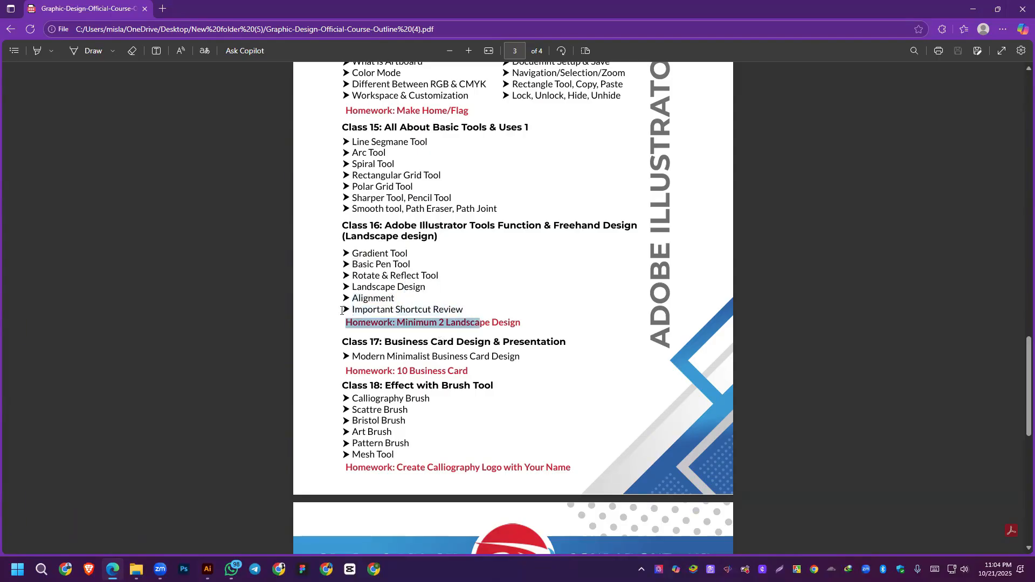
{"action": "left_click", "coordinate": [550, 324]}
{"action": "left_click_drag", "start_coordinate": [353, 286], "coordinate": [429, 291]}
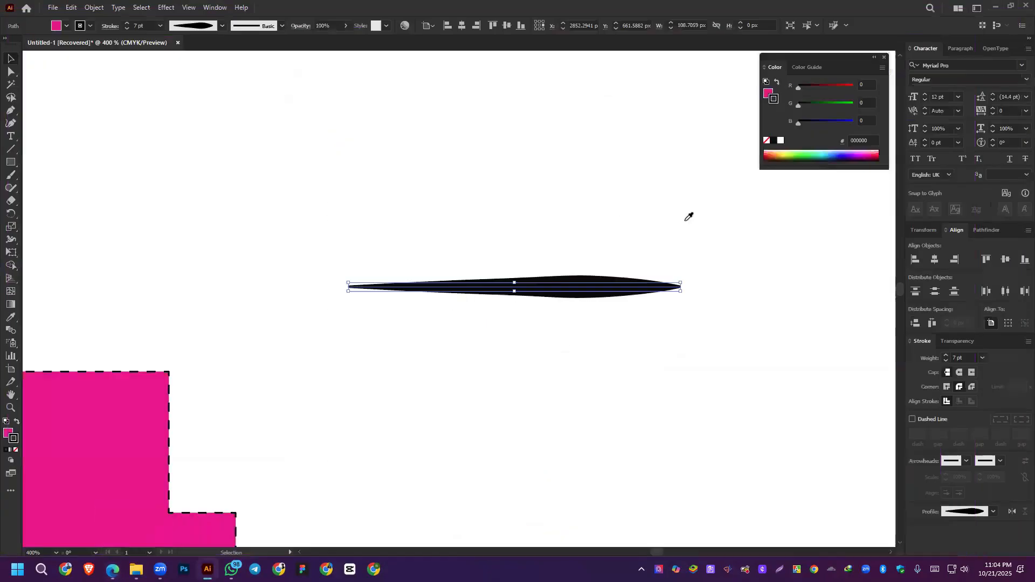
{"action": "left_click", "coordinate": [973, 9]}
Step: Duplicate the tapered line vertically and apply the Uniform width profile to the lower one
{"action": "scroll", "coordinate": [529, 269], "scroll_direction": "down", "scroll_amount": 2}
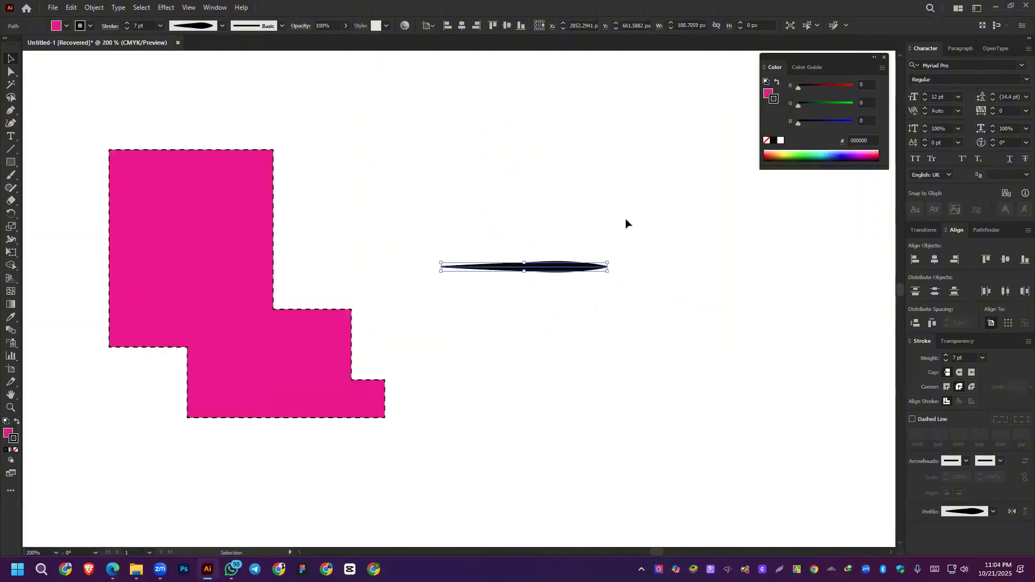
{"action": "left_click_drag", "start_coordinate": [501, 210], "coordinate": [620, 321]}
{"action": "mouse_move", "coordinate": [559, 266]}
{"action": "left_mouse_down"}
{"action": "mouse_move", "coordinate": [564, 155]}
{"action": "mouse_move", "coordinate": [562, 261]}
{"action": "left_mouse_up"}
{"action": "left_click", "coordinate": [994, 512]}
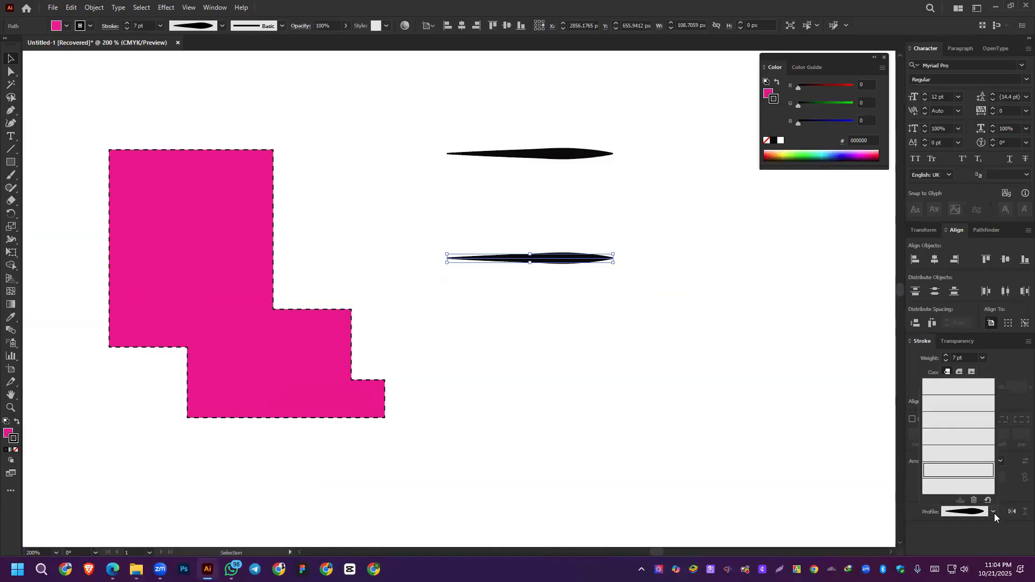
{"action": "left_click", "coordinate": [957, 387]}
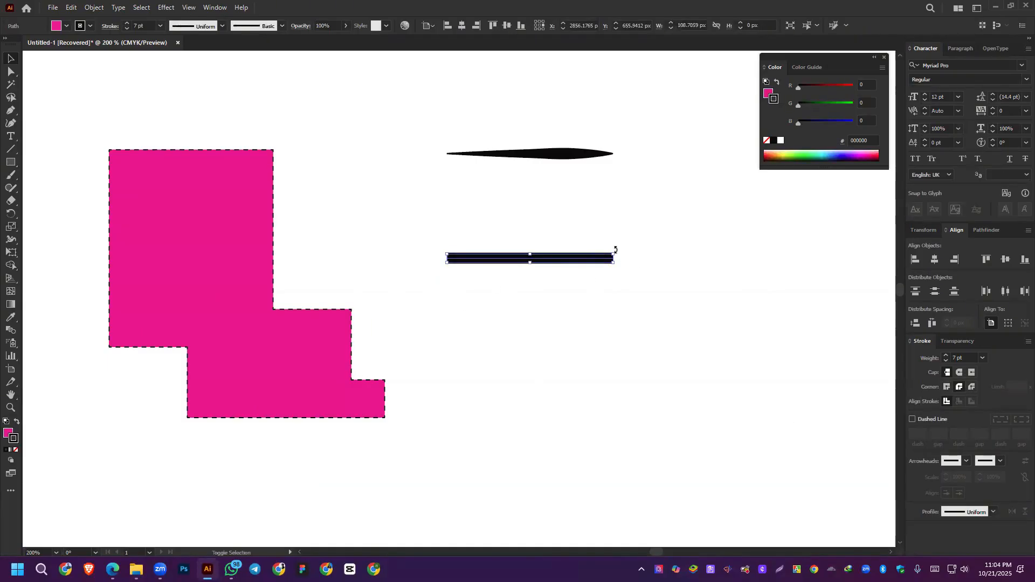
Step: Rotate the uniform line to vertical and shorten it from its upper end to about 29 px long
{"action": "left_click_drag", "start_coordinate": [616, 250], "coordinate": [555, 389]}
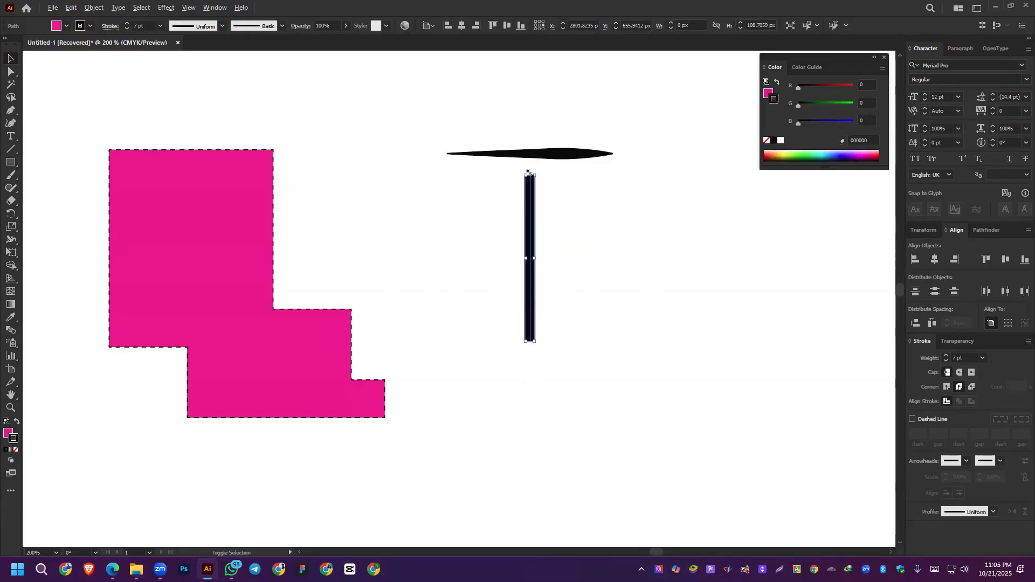
{"action": "left_click_drag", "start_coordinate": [528, 172], "coordinate": [552, 270]}
{"action": "key", "text": "ctrl+z"}
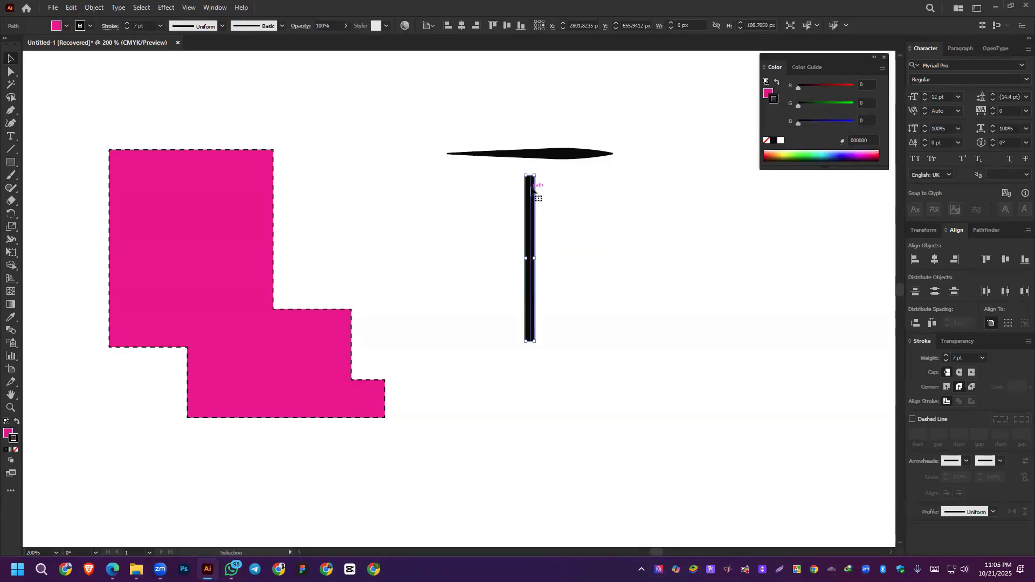
{"action": "left_click_drag", "start_coordinate": [530, 176], "coordinate": [518, 297]}
Step: Thin the short vertical line's stroke, trying 0.75 pt and settling on 1 pt
{"action": "left_click", "coordinate": [946, 361]}
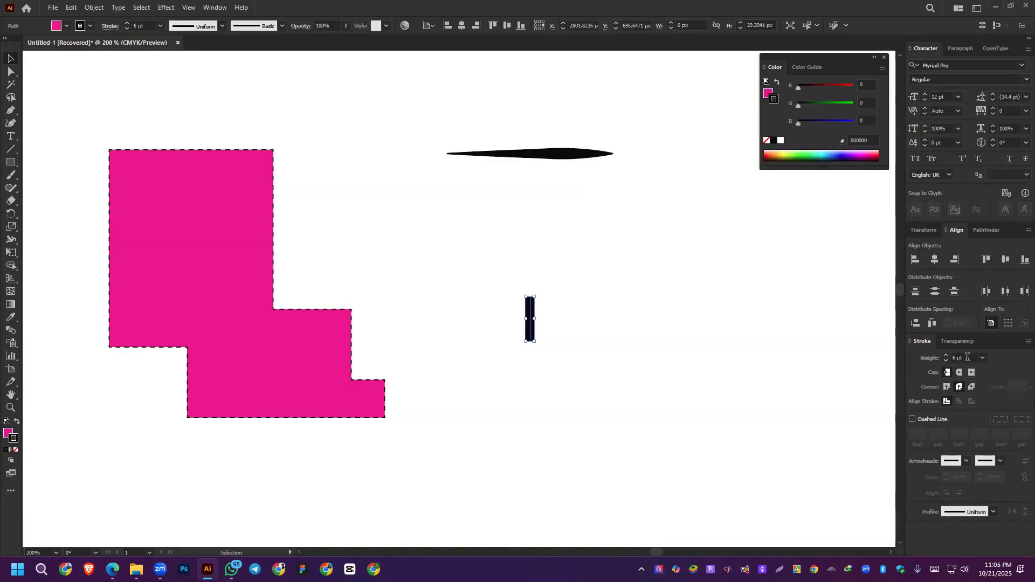
{"action": "type", "text": "0.75"}
{"action": "key", "text": "Return"}
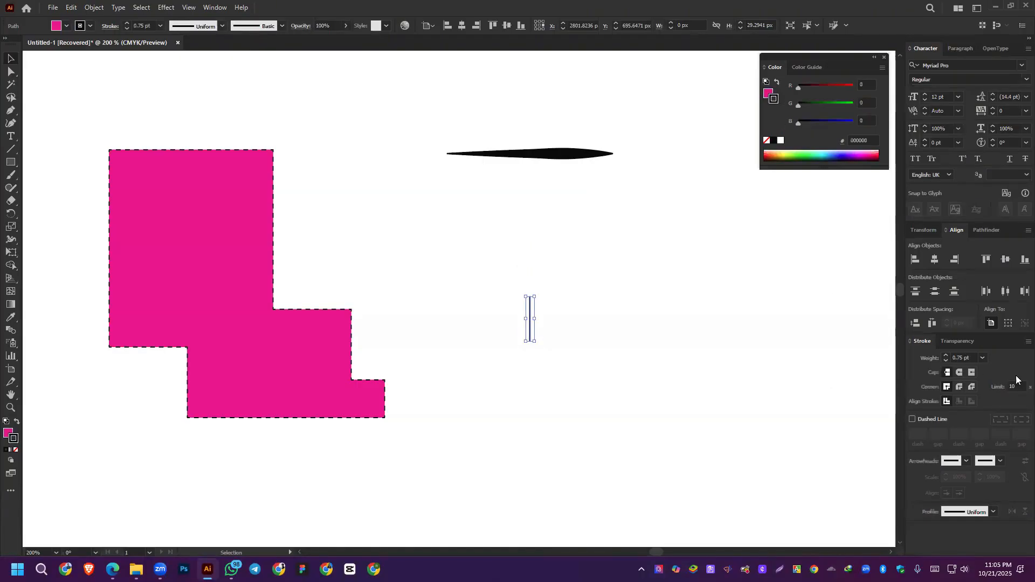
{"action": "scroll", "coordinate": [964, 358], "scroll_direction": "up", "scroll_amount": 6}
{"action": "scroll", "coordinate": [964, 358], "scroll_direction": "down", "scroll_amount": 1}
{"action": "scroll", "coordinate": [969, 357], "scroll_direction": "down", "scroll_amount": 4}
{"action": "scroll", "coordinate": [969, 358], "scroll_direction": "up", "scroll_amount": 1}
{"action": "scroll", "coordinate": [969, 358], "scroll_direction": "down", "scroll_amount": 1}
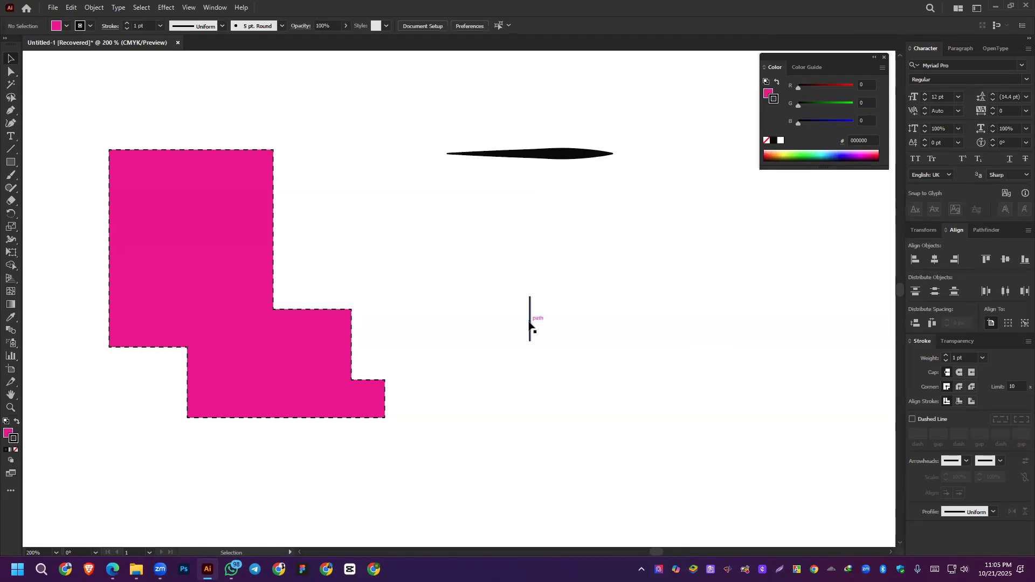
Step: Move the short vertical line up and to the right into the empty area beside the tapered line
{"action": "left_click_drag", "start_coordinate": [529, 326], "coordinate": [666, 212]}
{"action": "scroll", "coordinate": [681, 234], "scroll_direction": "up", "scroll_amount": 3}
{"action": "scroll", "coordinate": [705, 258], "scroll_direction": "down", "scroll_amount": 2}
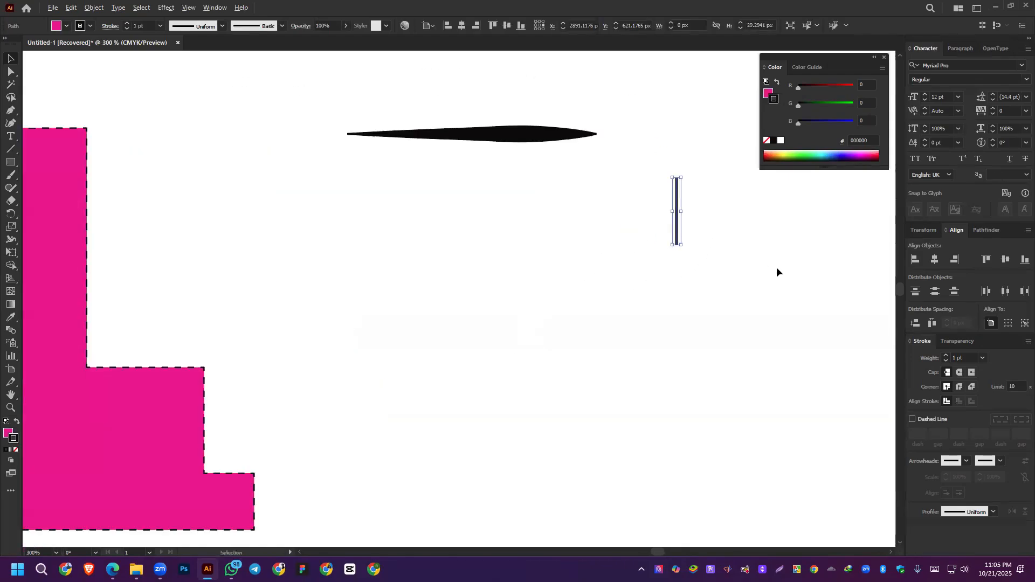
{"action": "left_click_drag", "start_coordinate": [777, 270], "coordinate": [625, 263]}
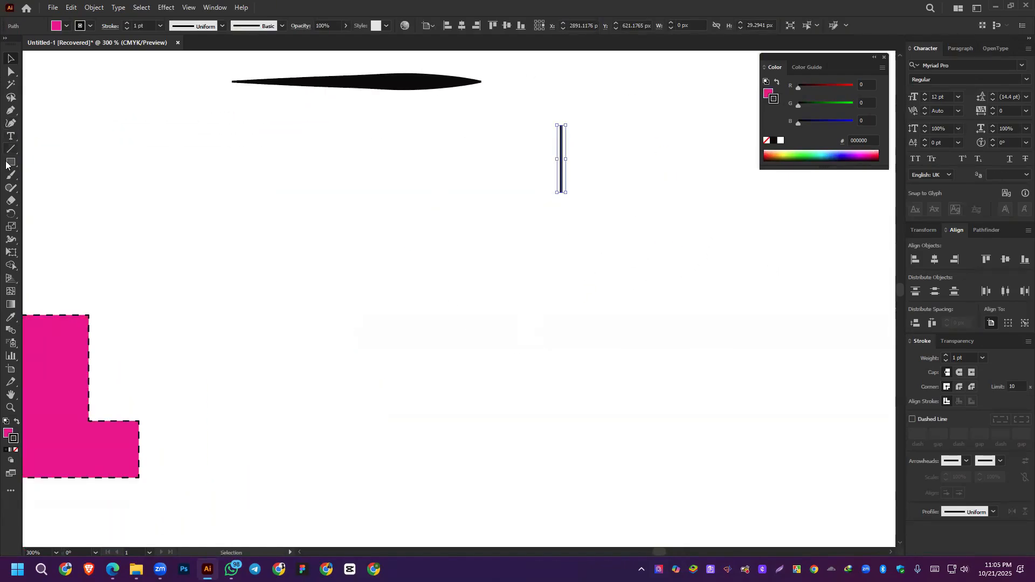
Step: Rotate a copy of the short line by 31° about a point just below its lower end
{"action": "left_click", "coordinate": [9, 215]}
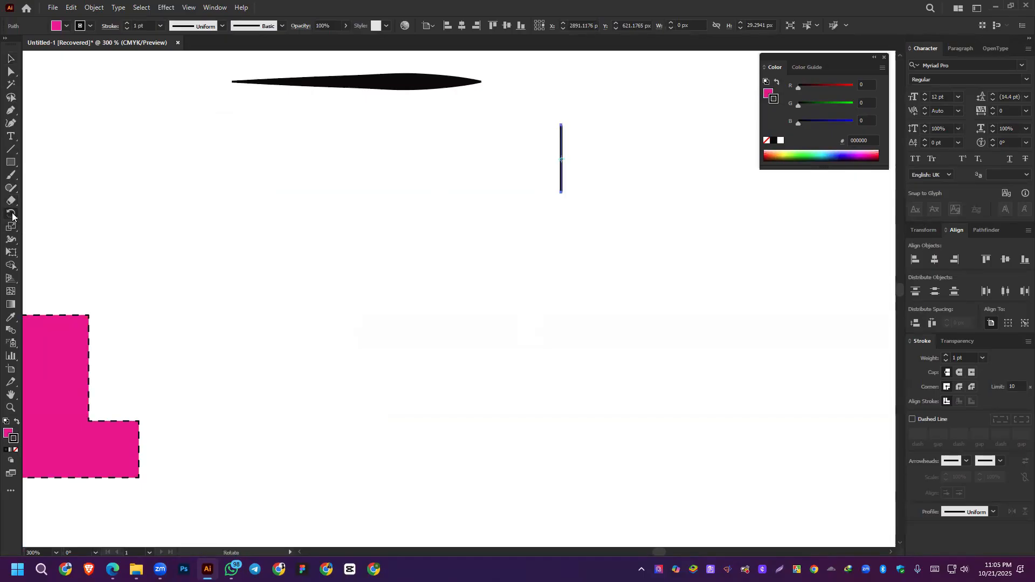
{"action": "left_click", "coordinate": [560, 229], "text": "alt"}
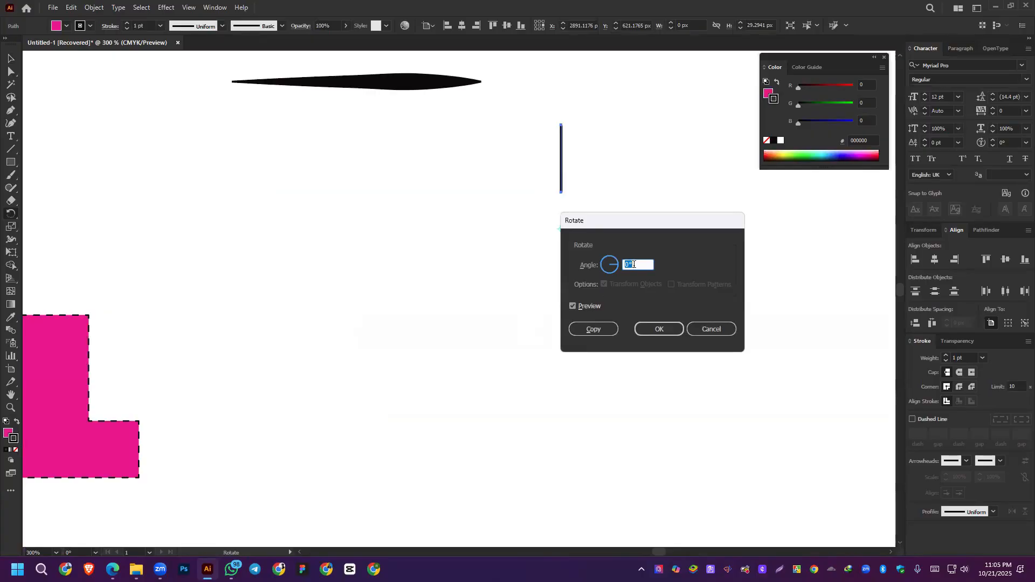
{"action": "type", "text": "31"}
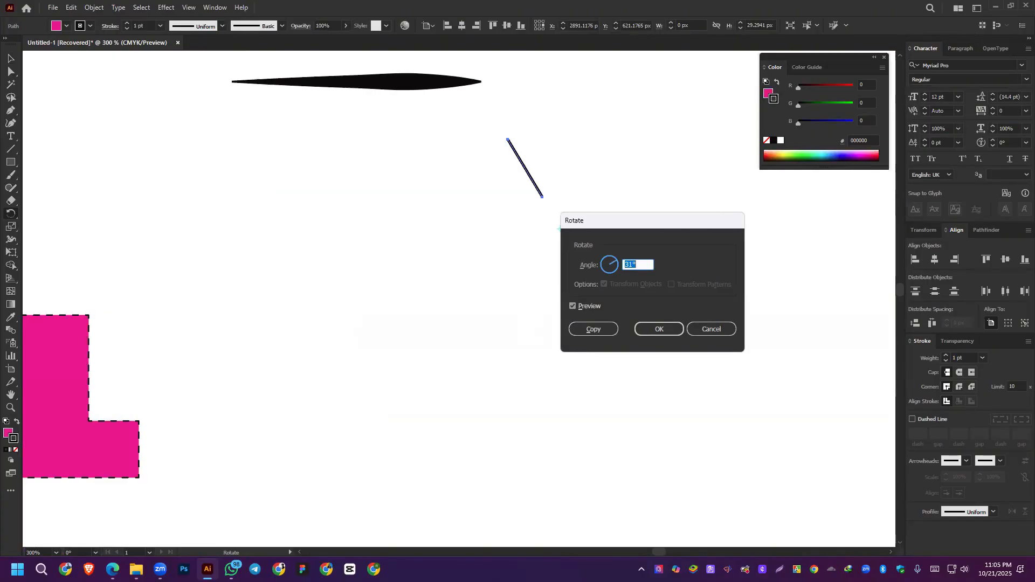
{"action": "left_click", "coordinate": [599, 329]}
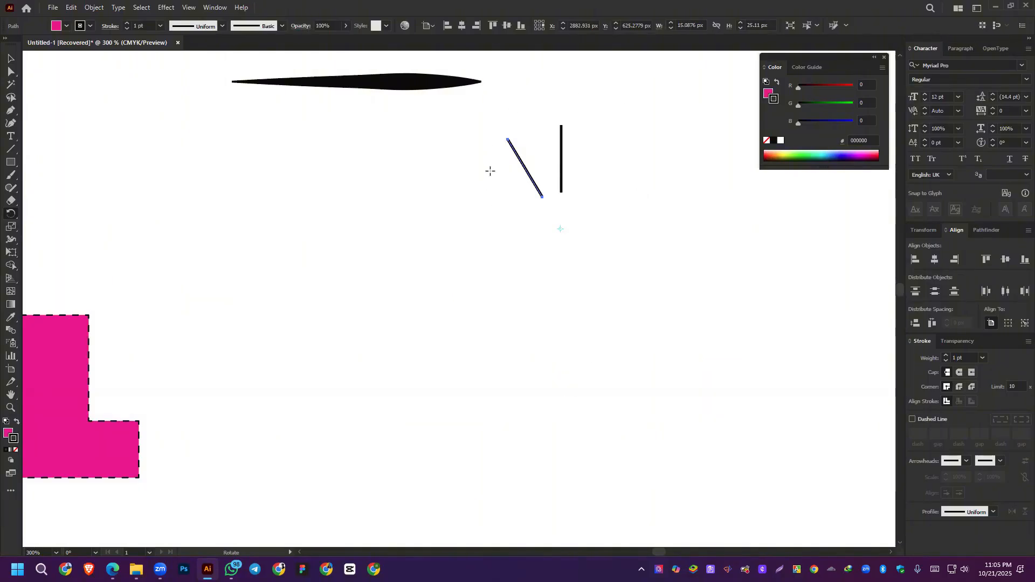
Step: Repeat the rotated copy around the centre point until the lines form a dense radial burst
{"action": "key", "text": "ctrl+d"}
{"action": "key", "text": "ctrl+d"}
{"action": "key", "text": "ctrl+d"}
{"action": "key", "text": "ctrl+d"}
{"action": "key", "text": "ctrl+d"}
{"action": "key", "text": "ctrl+d"}
{"action": "key", "text": "ctrl+d"}
{"action": "key", "text": "ctrl+d"}
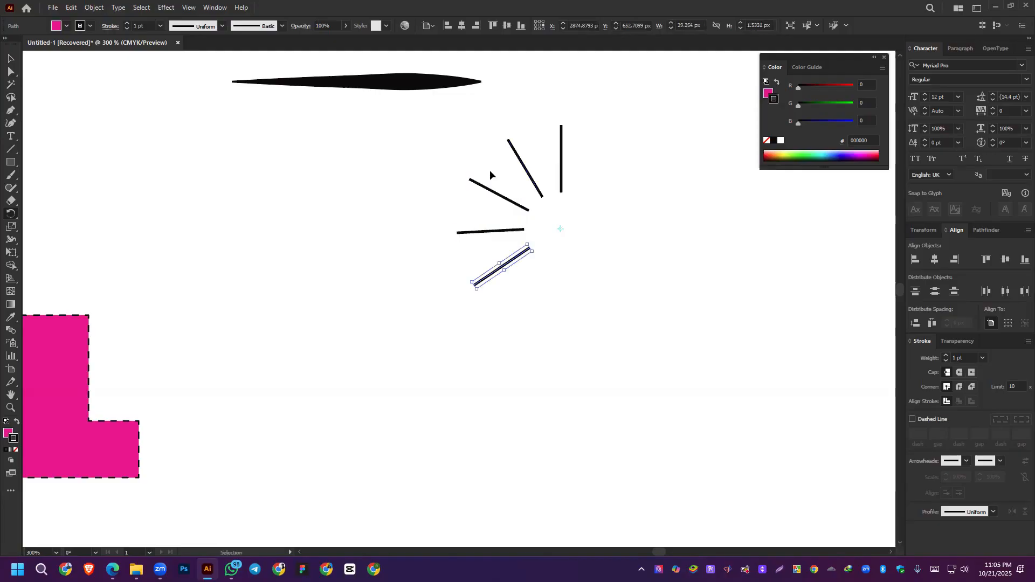
{"action": "key", "text": "ctrl+d"}
{"action": "key", "text": "ctrl+d"}
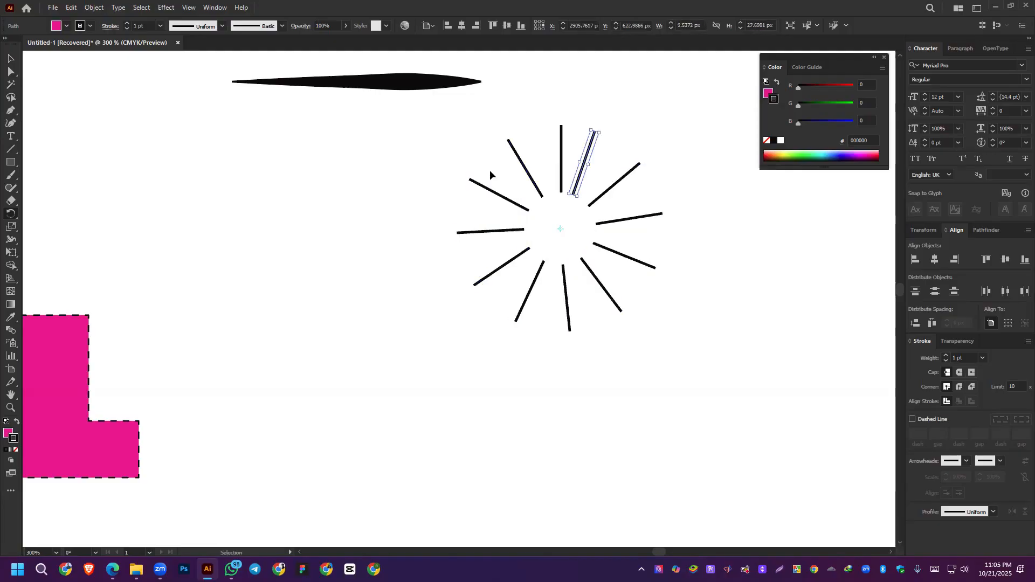
{"action": "key", "text": "ctrl+d"}
{"action": "key", "text": "ctrl+d"}
{"action": "key", "text": "ctrl+d"}
{"action": "key", "text": "ctrl+d"}
{"action": "key", "text": "ctrl+d"}
{"action": "key", "text": "ctrl+d"}
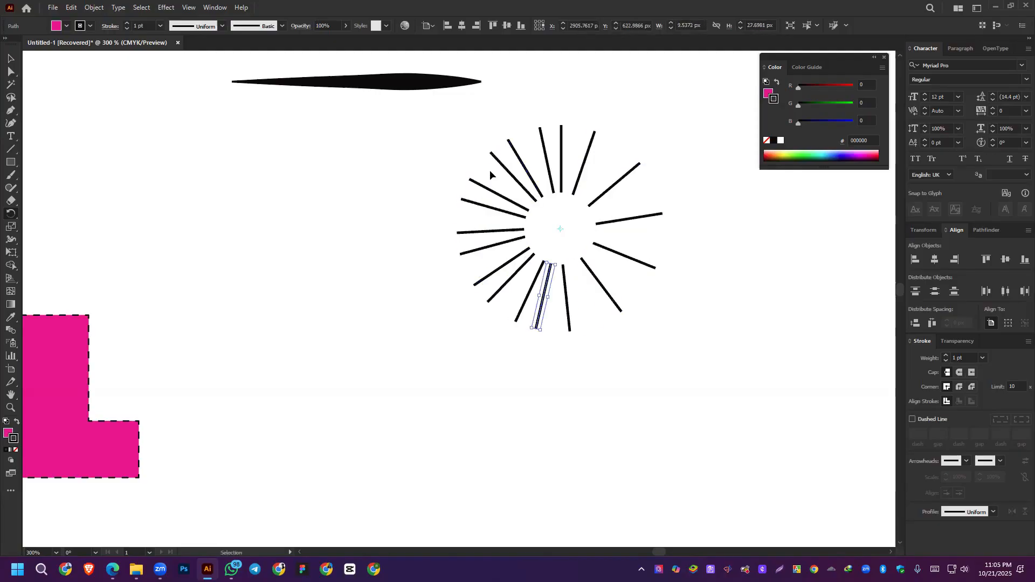
{"action": "key", "text": "ctrl+d"}
{"action": "key", "text": "ctrl+d"}
{"action": "key", "text": "ctrl+d"}
{"action": "key", "text": "ctrl+d"}
{"action": "key", "text": "ctrl+d"}
{"action": "key", "text": "ctrl+d"}
{"action": "key", "text": "ctrl+d"}
{"action": "key", "text": "ctrl+d"}
{"action": "key", "text": "ctrl+d"}
{"action": "key", "text": "ctrl+d"}
{"action": "key", "text": "ctrl+d"}
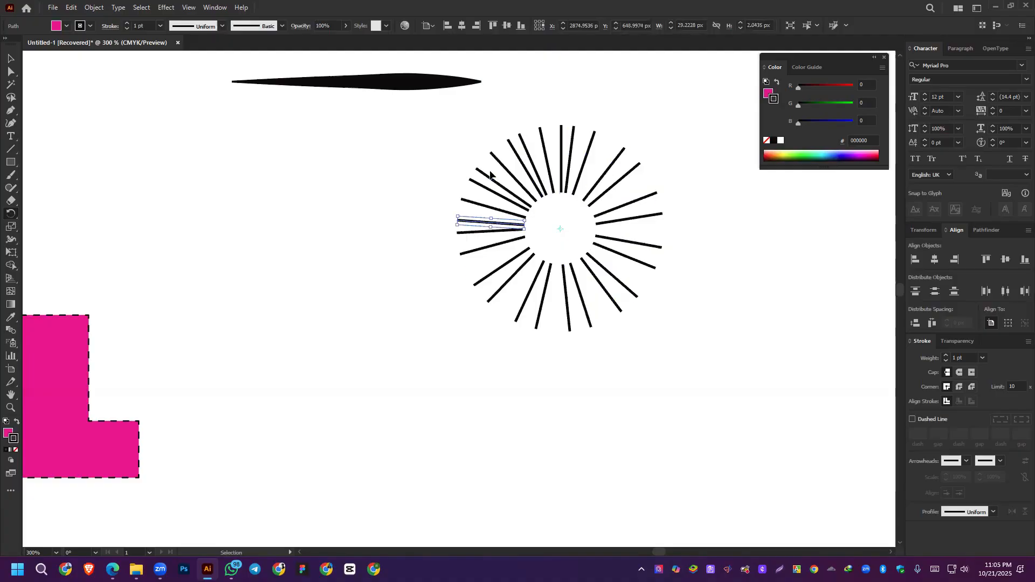
{"action": "key", "text": "ctrl+d"}
{"action": "key", "text": "ctrl+d"}
{"action": "key", "text": "ctrl+d"}
{"action": "key", "text": "ctrl+d"}
{"action": "key", "text": "ctrl+d"}
{"action": "key", "text": "ctrl+d"}
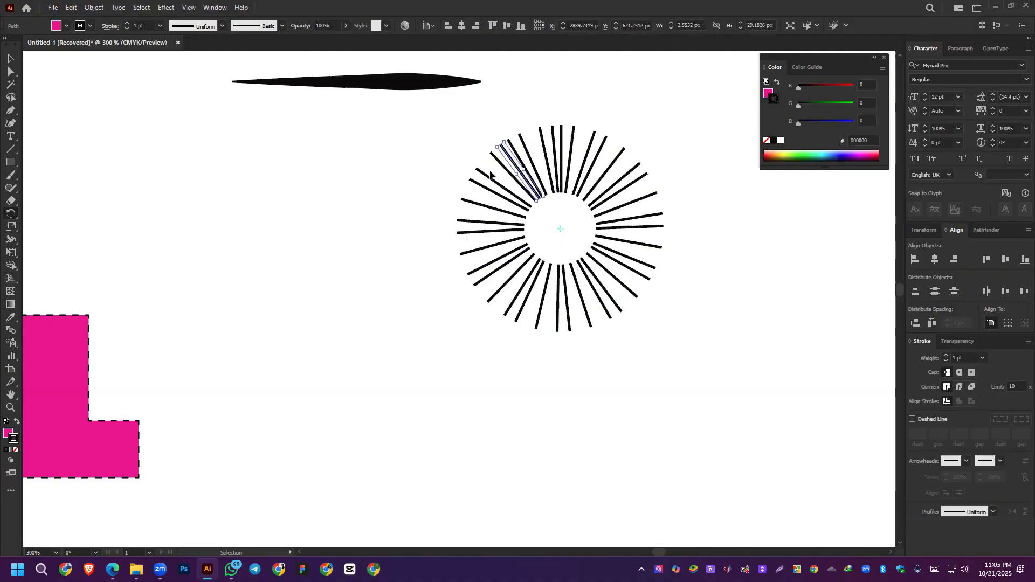
{"action": "key", "text": "ctrl+d"}
{"action": "key", "text": "ctrl+d"}
{"action": "key", "text": "ctrl+d"}
{"action": "key", "text": "ctrl+d"}
{"action": "key", "text": "ctrl+d"}
{"action": "key", "text": "ctrl+d"}
{"action": "key", "text": "ctrl+d"}
{"action": "key", "text": "ctrl+d"}
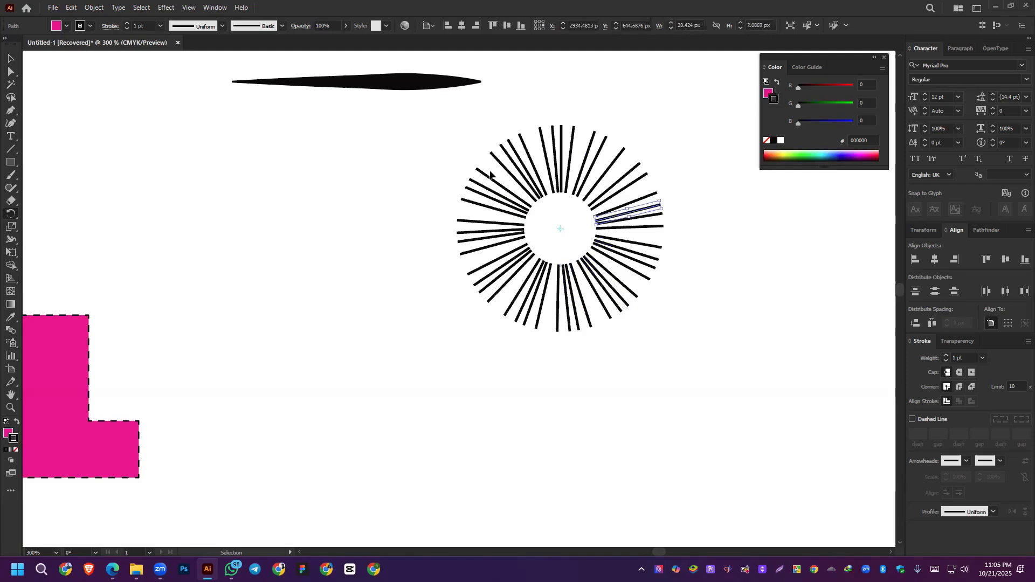
{"action": "key", "text": "ctrl+d"}
{"action": "key", "text": "ctrl+d"}
{"action": "key", "text": "ctrl+d"}
{"action": "key", "text": "ctrl+d"}
{"action": "key", "text": "ctrl+d"}
{"action": "key", "text": "ctrl+d"}
{"action": "key", "text": "ctrl+d"}
{"action": "key", "text": "ctrl+d"}
{"action": "key", "text": "ctrl+d"}
{"action": "key", "text": "ctrl+d"}
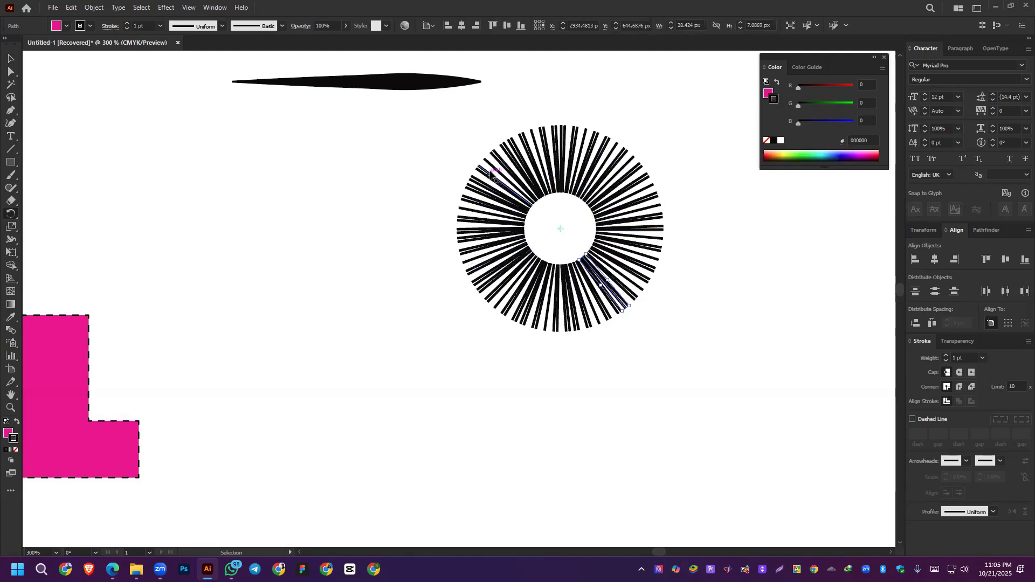
{"action": "key", "text": "ctrl+d"}
{"action": "key", "text": "ctrl+d"}
{"action": "key", "text": "ctrl+d"}
{"action": "key", "text": "ctrl+d"}
{"action": "key", "text": "ctrl+d"}
{"action": "key", "text": "ctrl+d"}
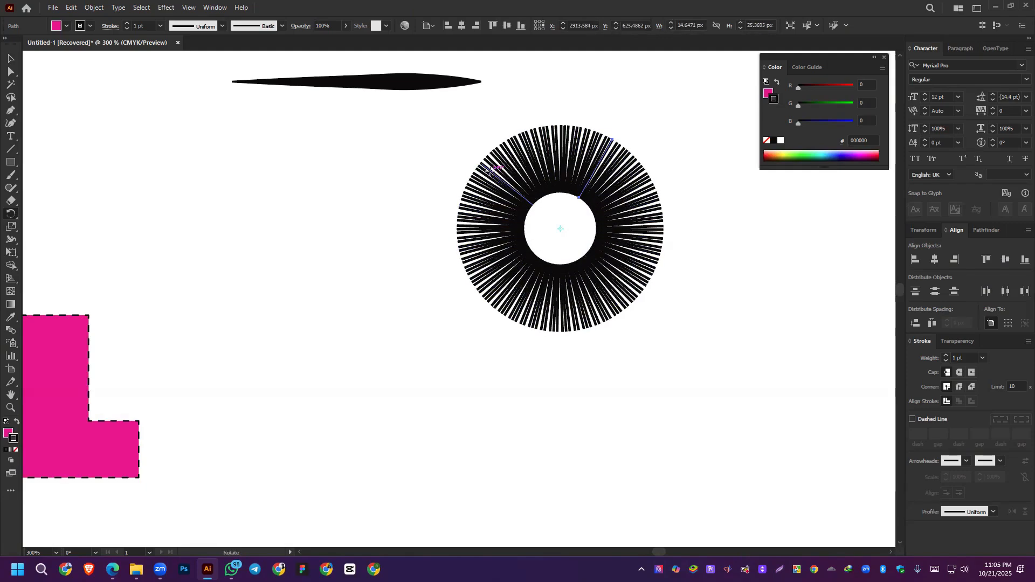
{"action": "key", "text": "ctrl+d"}
Step: Pull one near-vertical spoke out of the burst's lower part, place it to the left of the burst, and deselect it
{"action": "left_click", "coordinate": [11, 59]}
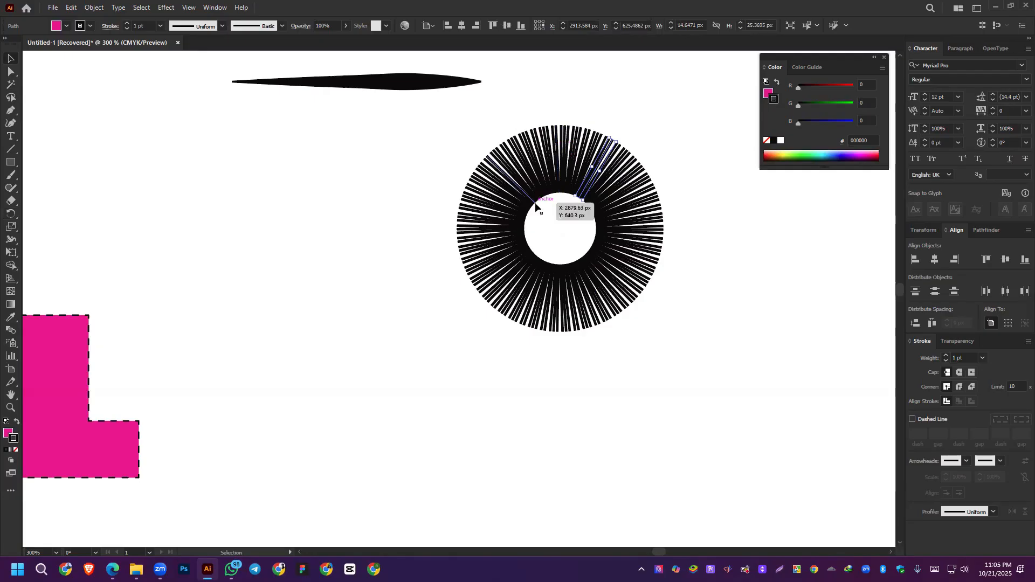
{"action": "left_click_drag", "start_coordinate": [567, 330], "coordinate": [418, 357]}
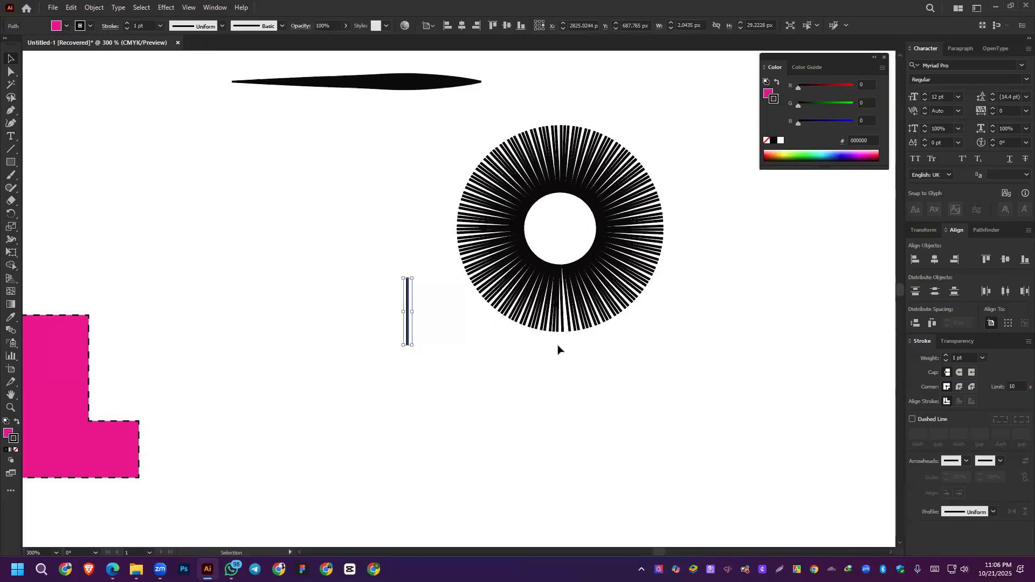
{"action": "left_click", "coordinate": [421, 341]}
{"action": "left_click_drag", "start_coordinate": [365, 278], "coordinate": [424, 371]}
{"action": "left_click", "coordinate": [387, 166]}
Step: Draw a pink hexagon about 223 px wide and 193 px high in the empty area to the right of the burst
{"action": "left_click_drag", "start_coordinate": [12, 164], "coordinate": [47, 202]}
{"action": "key", "text": "ctrl+1"}
{"action": "scroll", "coordinate": [673, 268], "scroll_direction": "down", "scroll_amount": 2}
{"action": "scroll", "coordinate": [674, 268], "scroll_direction": "right", "scroll_amount": 6}
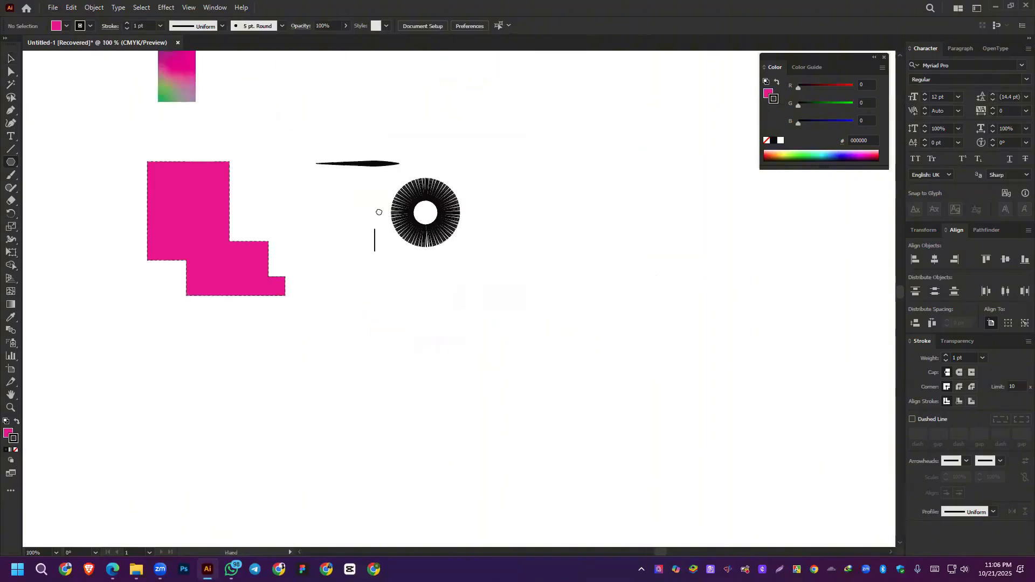
{"action": "mouse_move", "coordinate": [507, 152]}
{"action": "left_mouse_down"}
{"action": "mouse_move", "coordinate": [586, 246]}
{"action": "mouse_move", "coordinate": [569, 211]}
{"action": "left_mouse_up"}
{"action": "key", "text": "v"}
Step: Move the hexagon lower, rotate it so that a corner points straight up, and deselect it
{"action": "left_click_drag", "start_coordinate": [516, 137], "coordinate": [513, 247]}
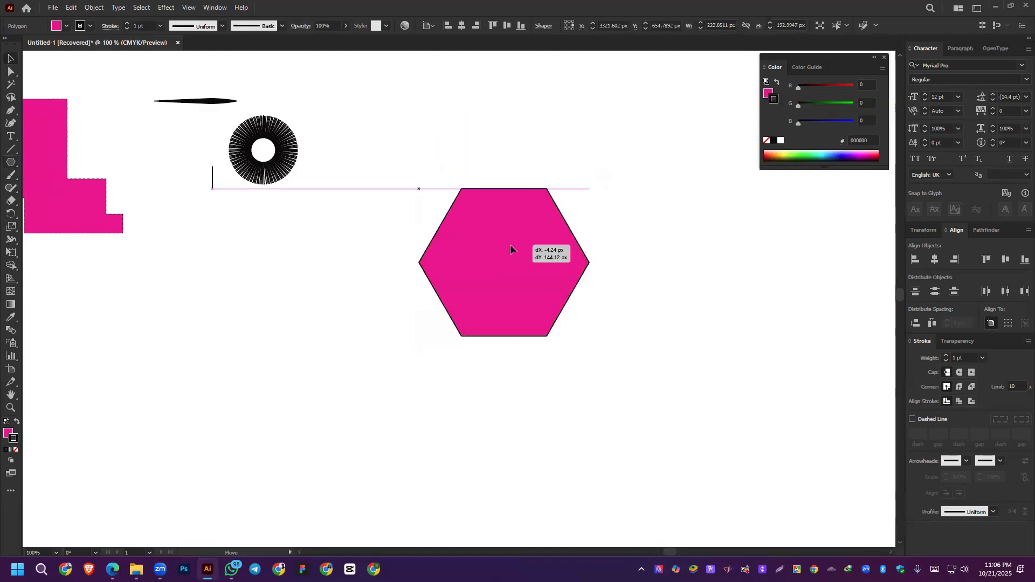
{"action": "left_click_drag", "start_coordinate": [594, 185], "coordinate": [585, 348]}
{"action": "left_click", "coordinate": [531, 153]}
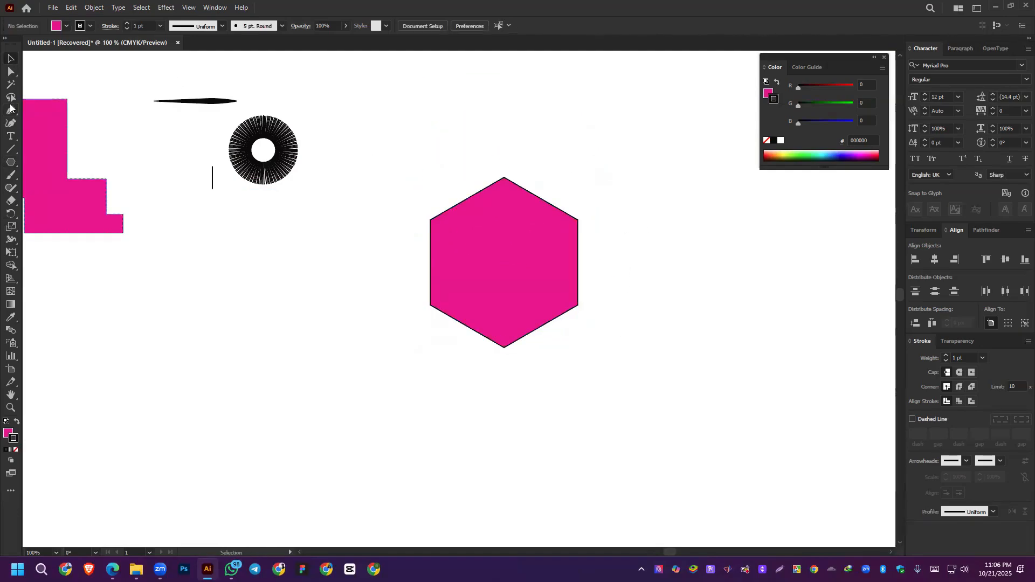
Step: Draw three straight Pen lines joining the hexagon's opposite corners so that they cross at its centre
{"action": "left_click", "coordinate": [11, 110]}
{"action": "left_click", "coordinate": [503, 179]}
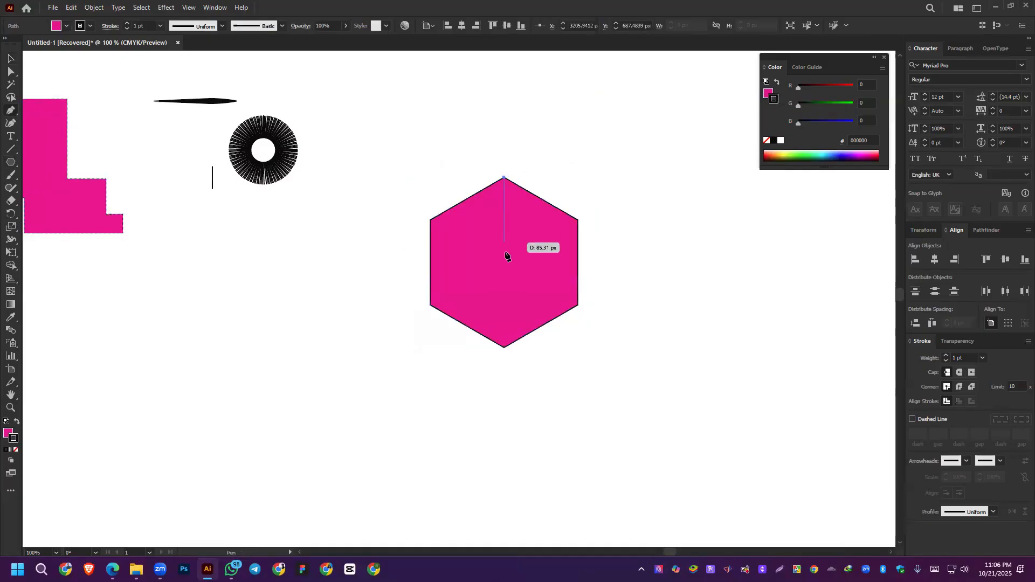
{"action": "left_click", "coordinate": [505, 347]}
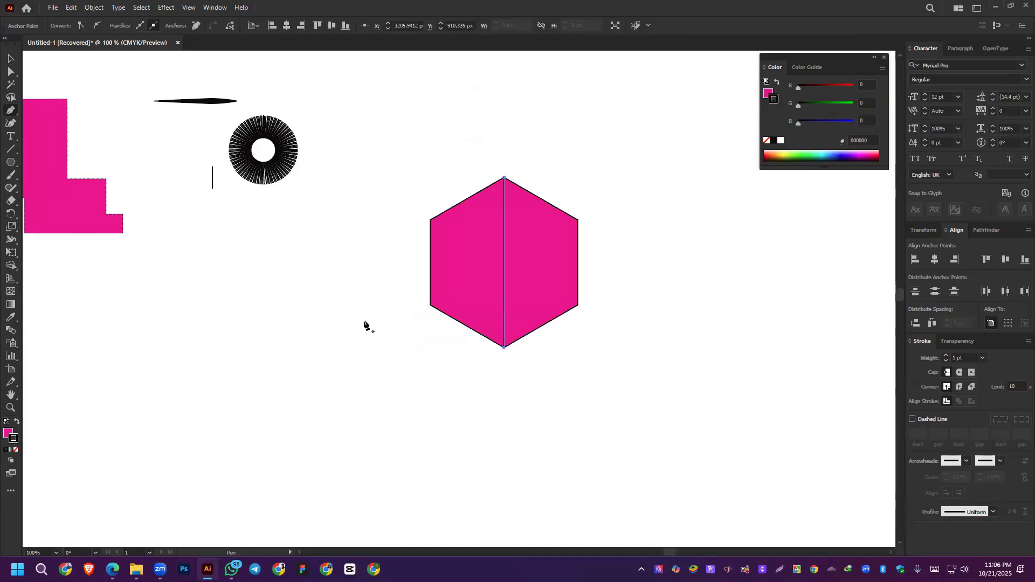
{"action": "left_click", "coordinate": [427, 306], "text": "ctrl"}
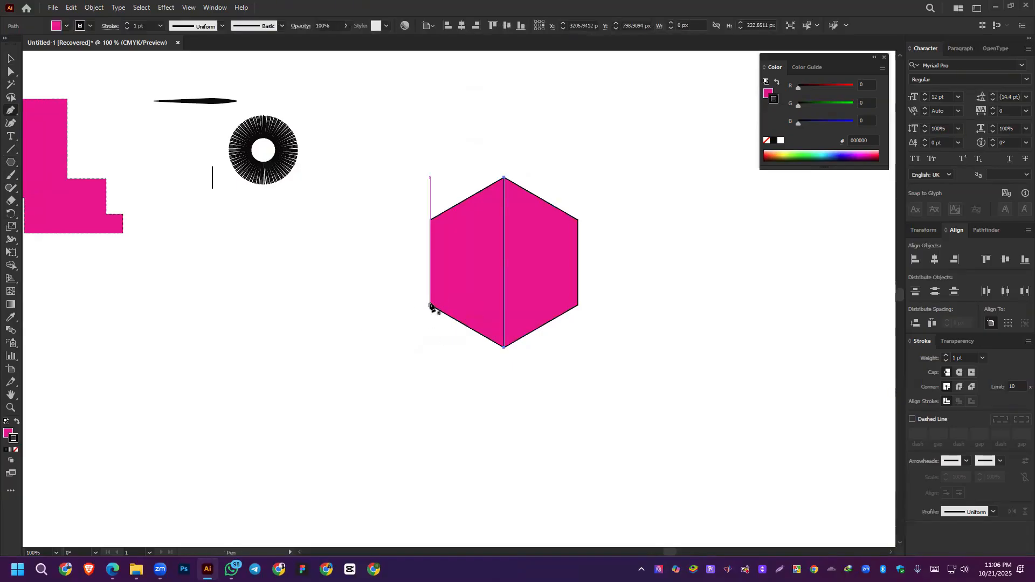
{"action": "left_click", "coordinate": [430, 304]}
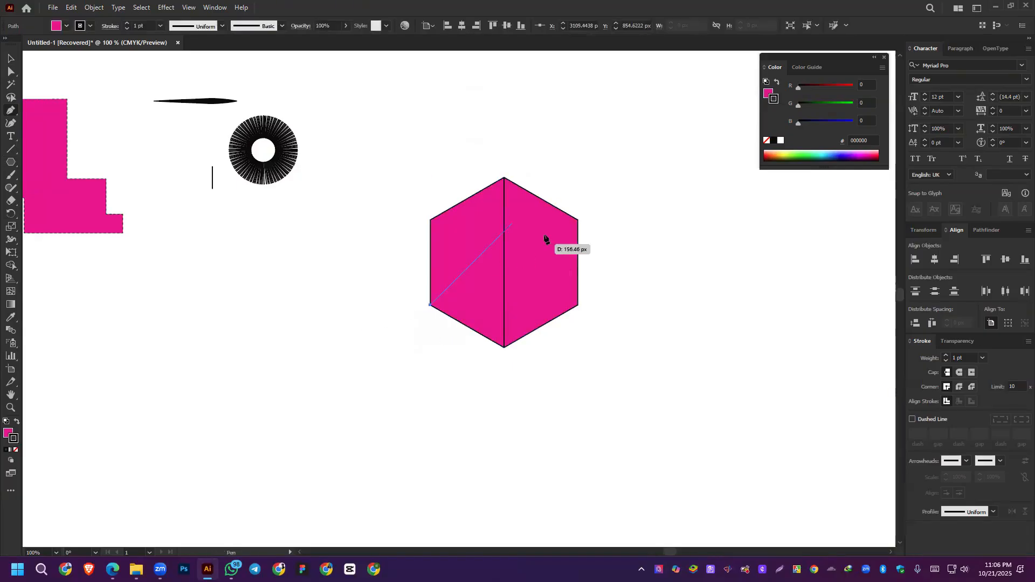
{"action": "left_click", "coordinate": [579, 220]}
{"action": "key", "text": "Escape"}
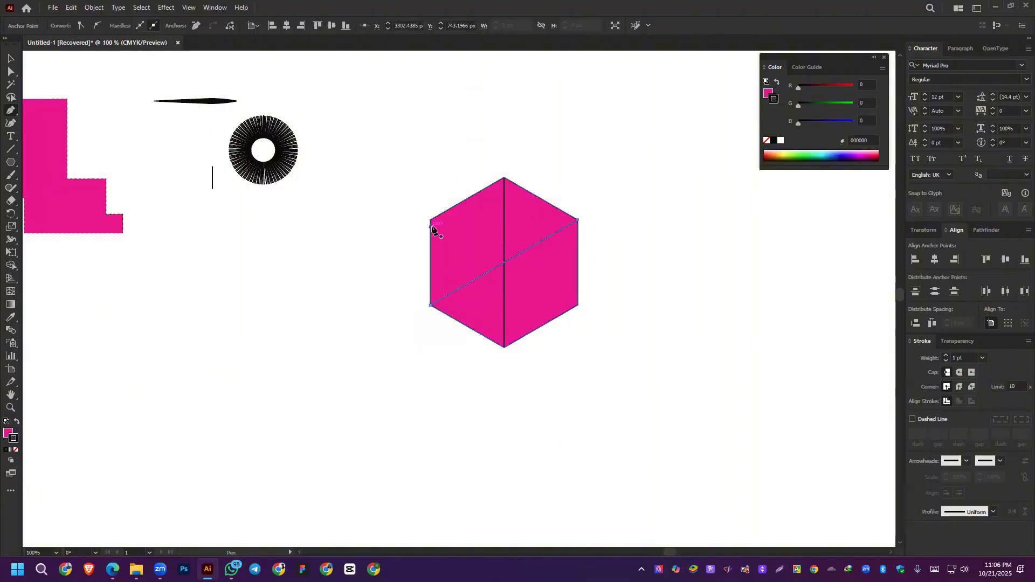
{"action": "left_click", "coordinate": [430, 220]}
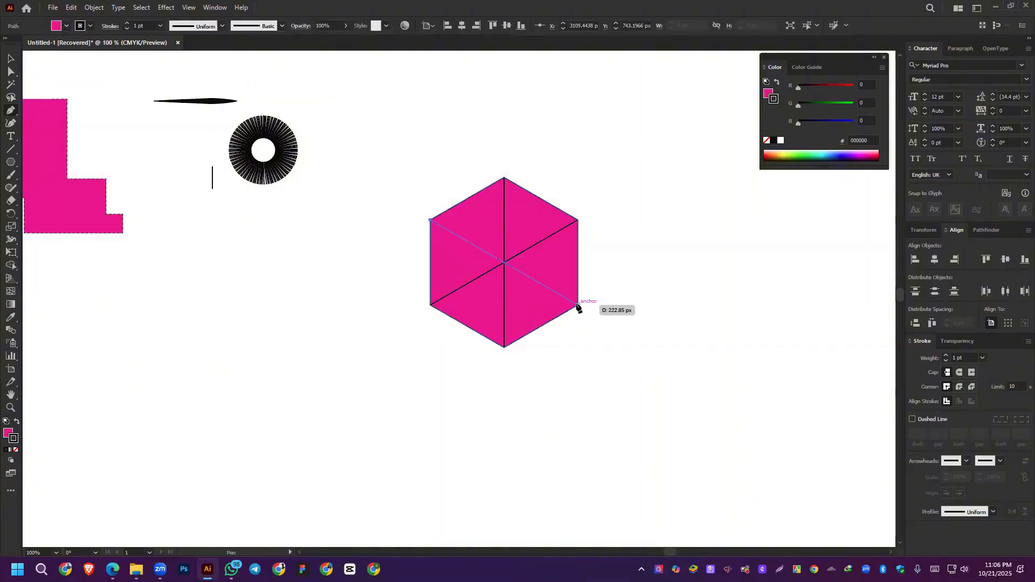
{"action": "left_click", "coordinate": [578, 306]}
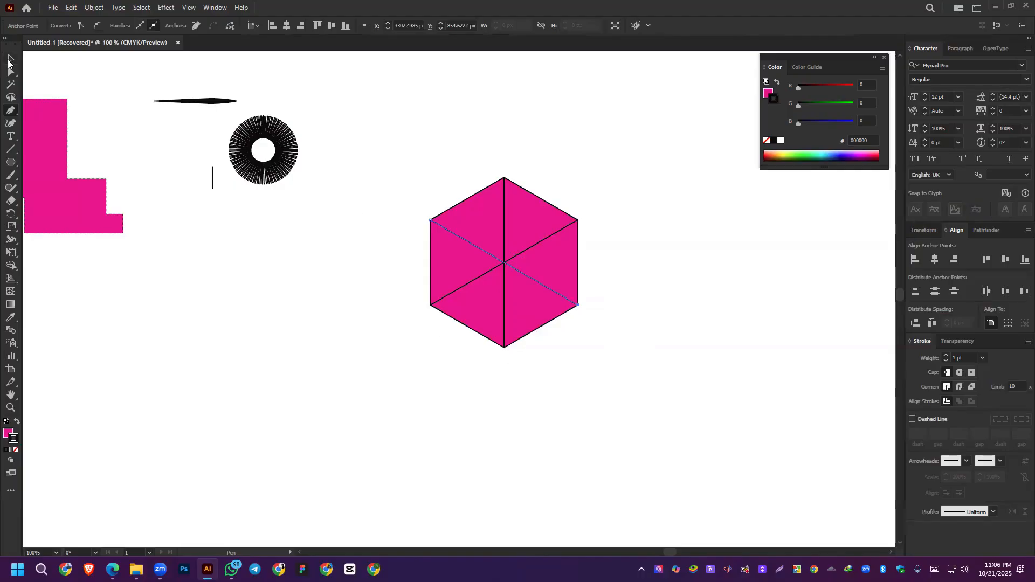
Step: Divide the hexagon along its three crossing lines into ungrouped triangles with Pathfinder, and deselect them
{"action": "left_click", "coordinate": [9, 59]}
{"action": "left_click_drag", "start_coordinate": [431, 152], "coordinate": [618, 372]}
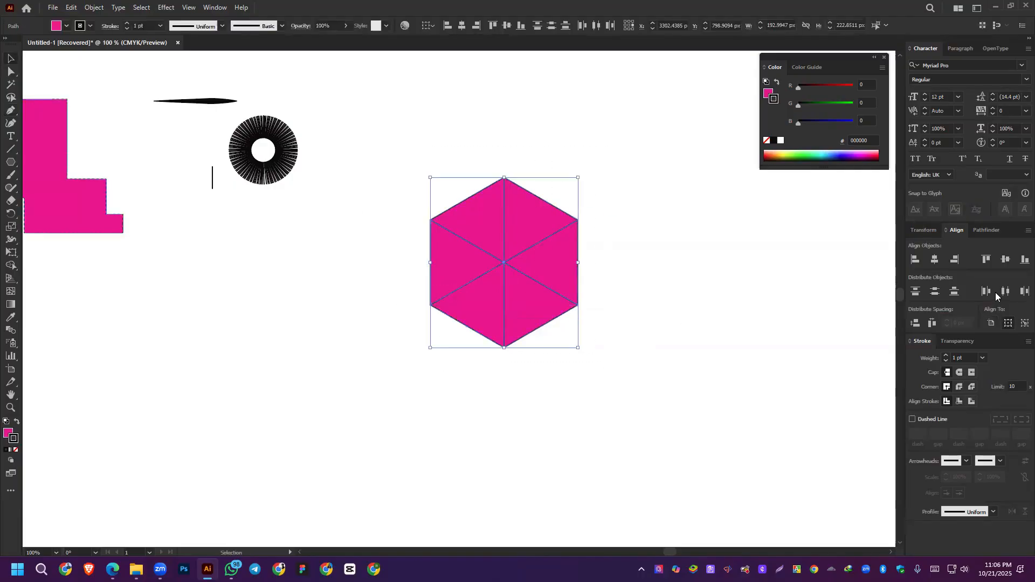
{"action": "left_click", "coordinate": [988, 231]}
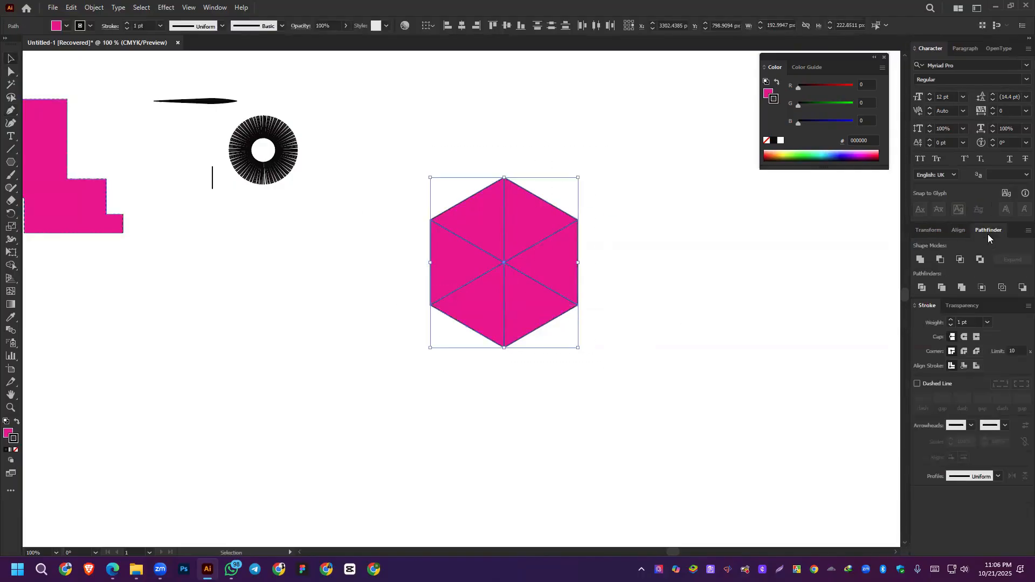
{"action": "left_click", "coordinate": [922, 288]}
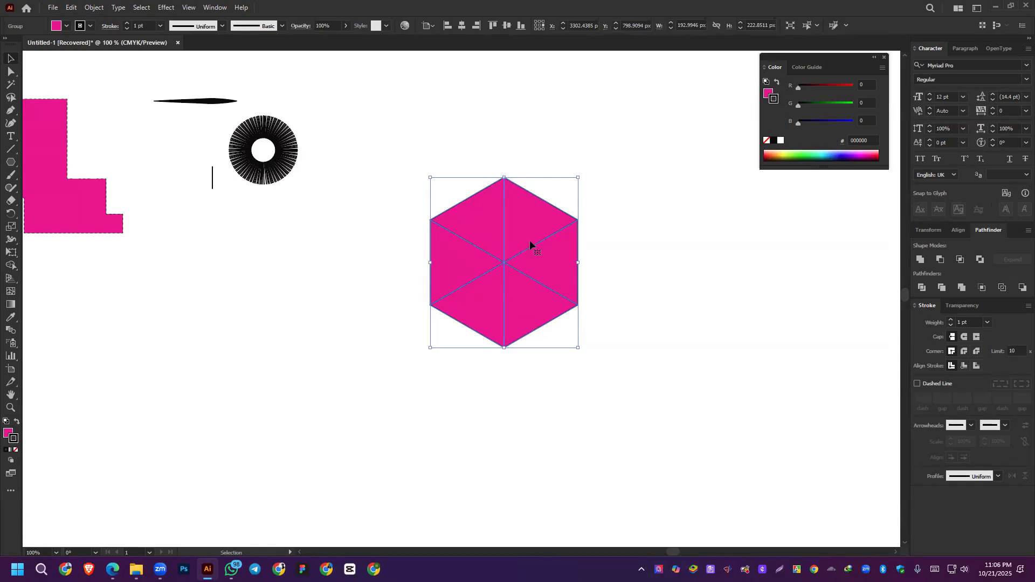
{"action": "left_click", "coordinate": [619, 285]}
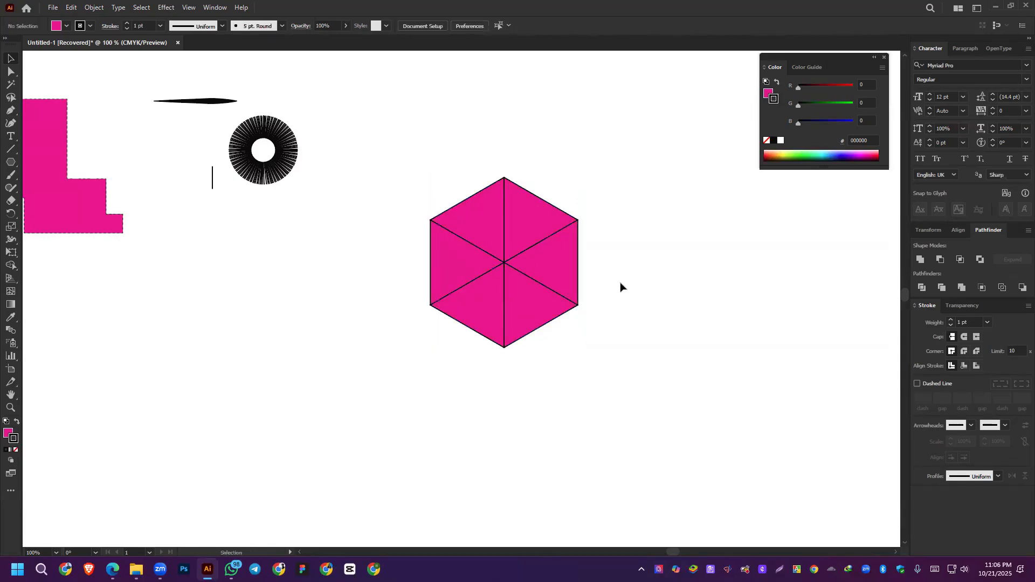
Step: Try moving the right-hand triangle out of the hexagon, undo the move and deselect it
{"action": "left_click_drag", "start_coordinate": [563, 277], "coordinate": [620, 277]}
{"action": "key", "text": "ctrl+z"}
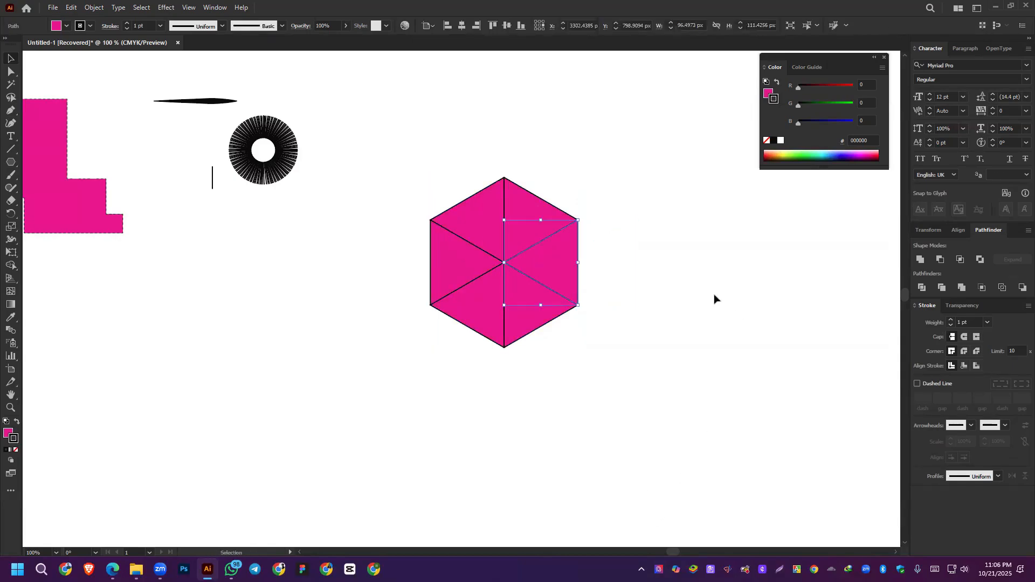
{"action": "left_click", "coordinate": [633, 238]}
Step: Reflect the hexagon's left triangle across the horizontal axis about its upper corner without keeping the original in place, and deselect it
{"action": "left_click", "coordinate": [453, 278]}
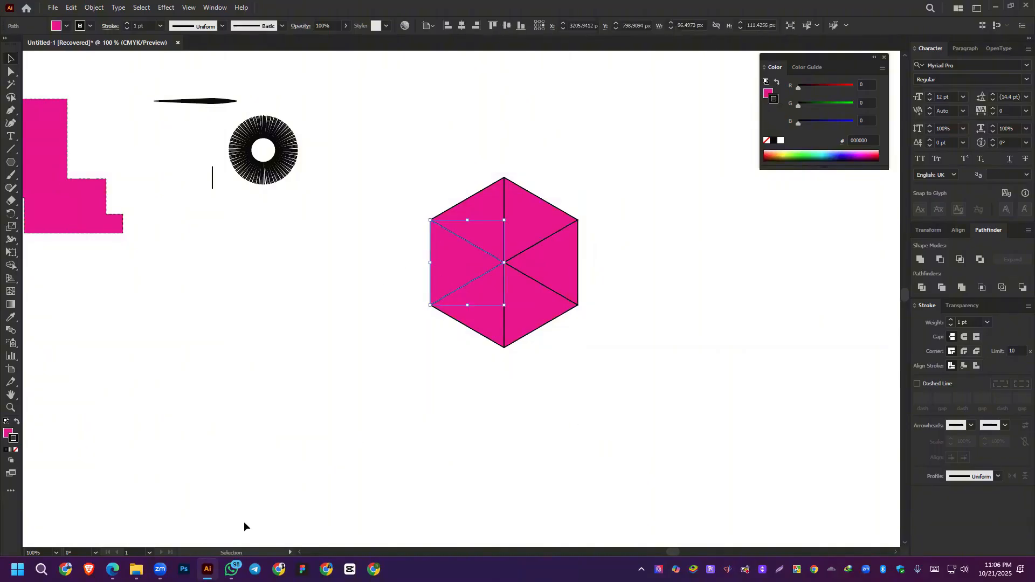
{"action": "left_click", "coordinate": [10, 215]}
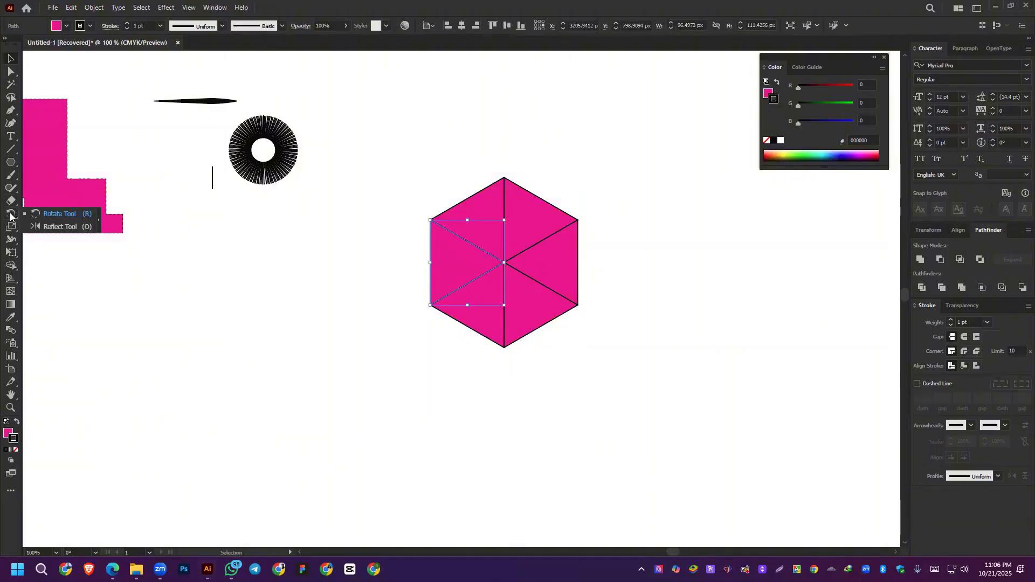
{"action": "left_click", "coordinate": [53, 227]}
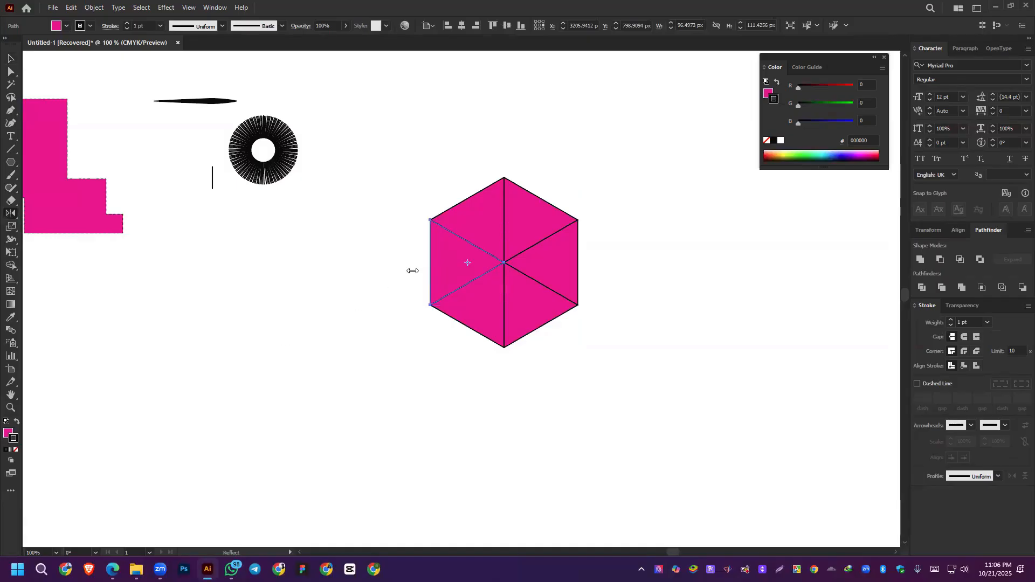
{"action": "left_click", "coordinate": [430, 219], "text": "alt"}
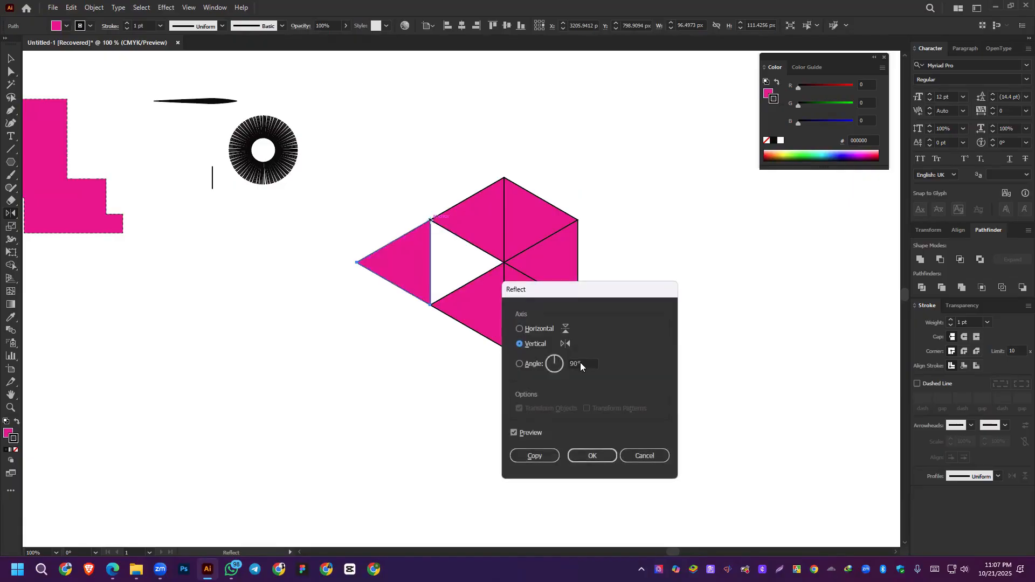
{"action": "left_click", "coordinate": [520, 329]}
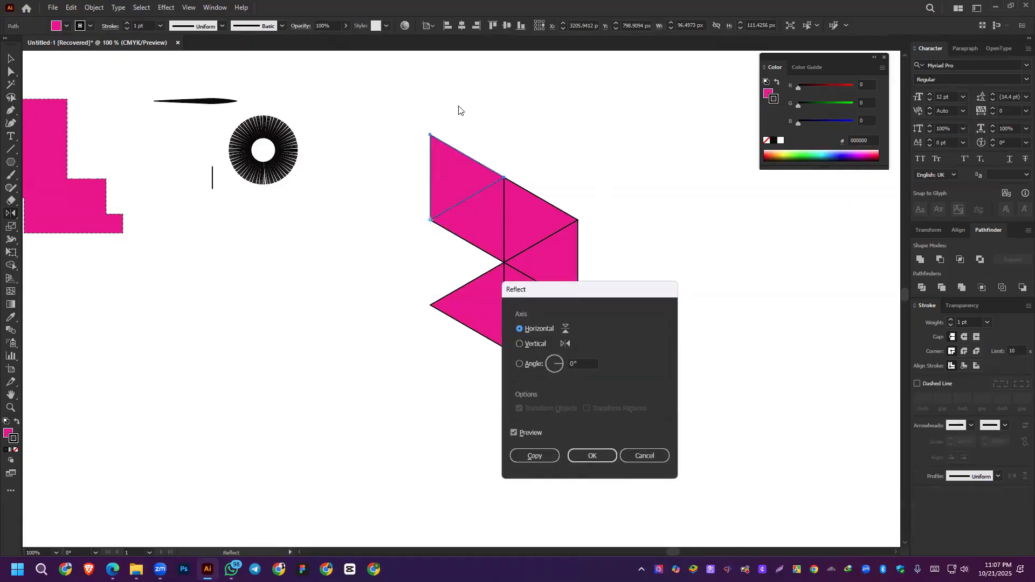
{"action": "left_click", "coordinate": [536, 456]}
{"action": "left_click", "coordinate": [12, 59]}
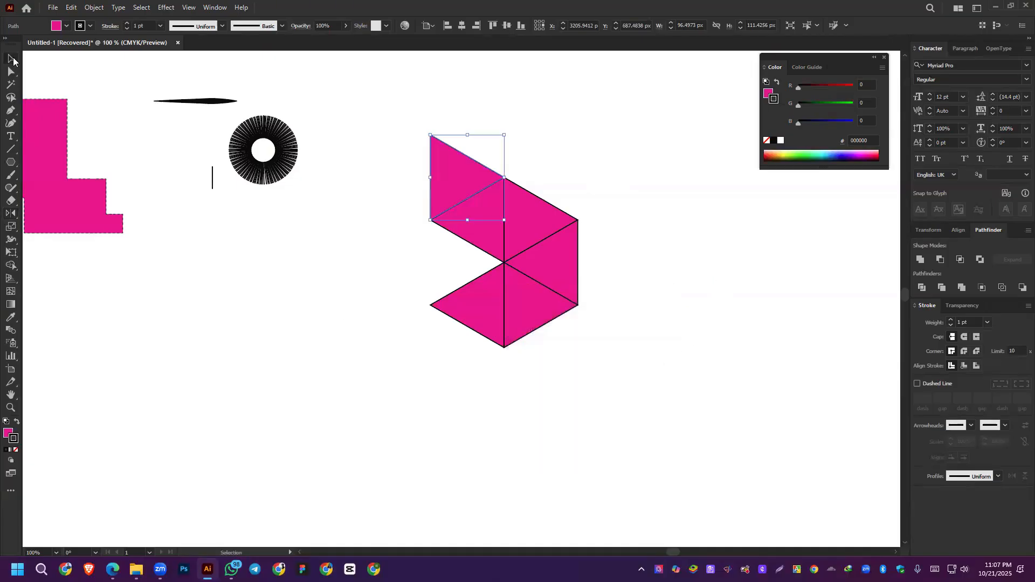
{"action": "left_click", "coordinate": [369, 267]}
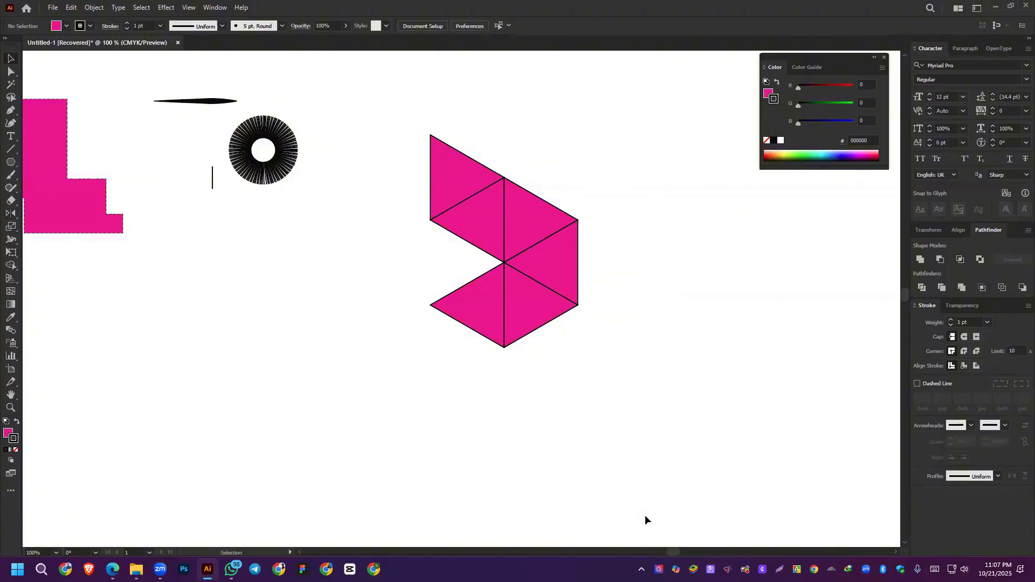
Step: Switch to Chrome and search Google Images for "bkash"
{"action": "left_click_drag", "start_coordinate": [695, 284], "coordinate": [581, 283]}
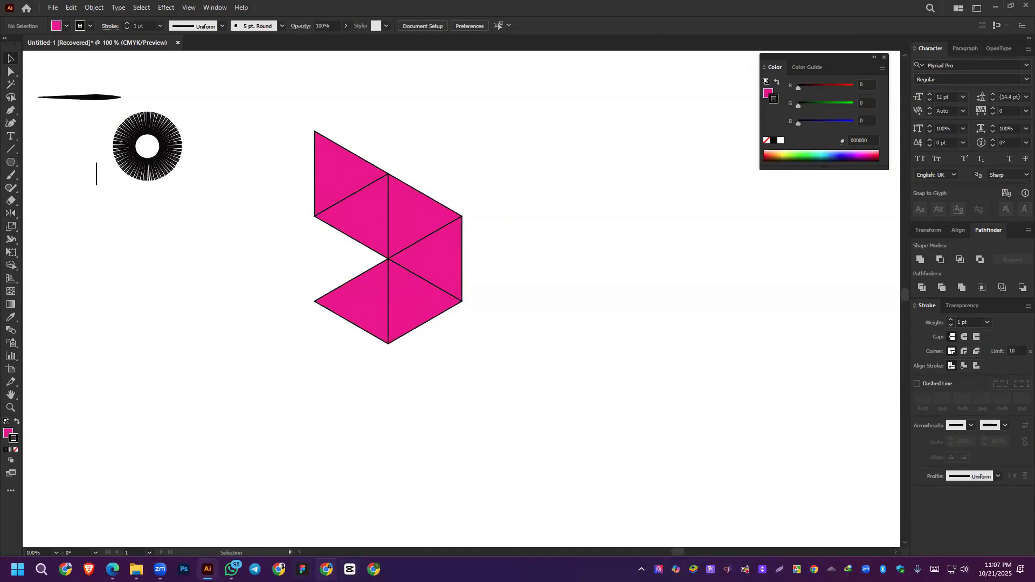
{"action": "left_click", "coordinate": [373, 569]}
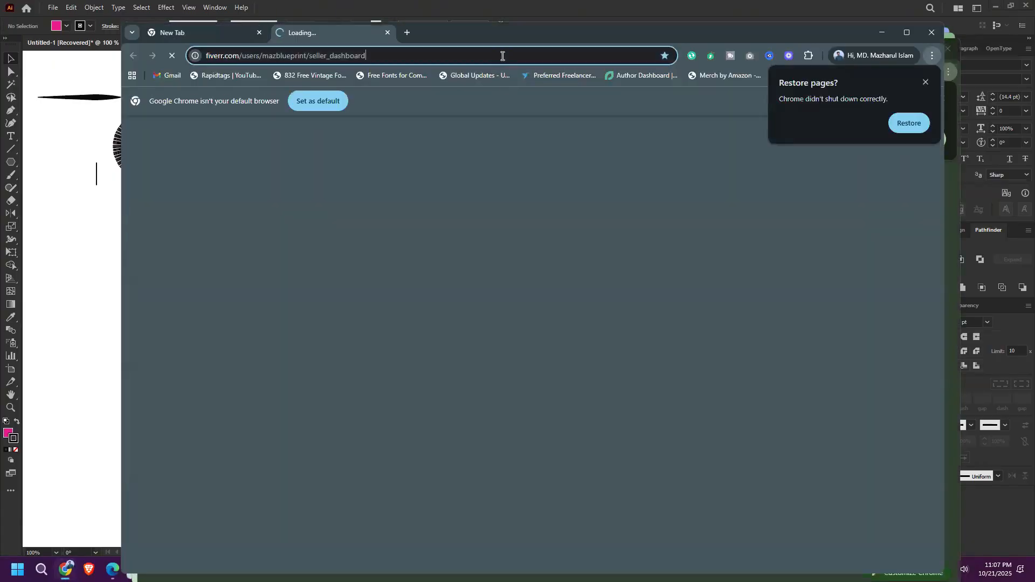
{"action": "left_click", "coordinate": [503, 56]}
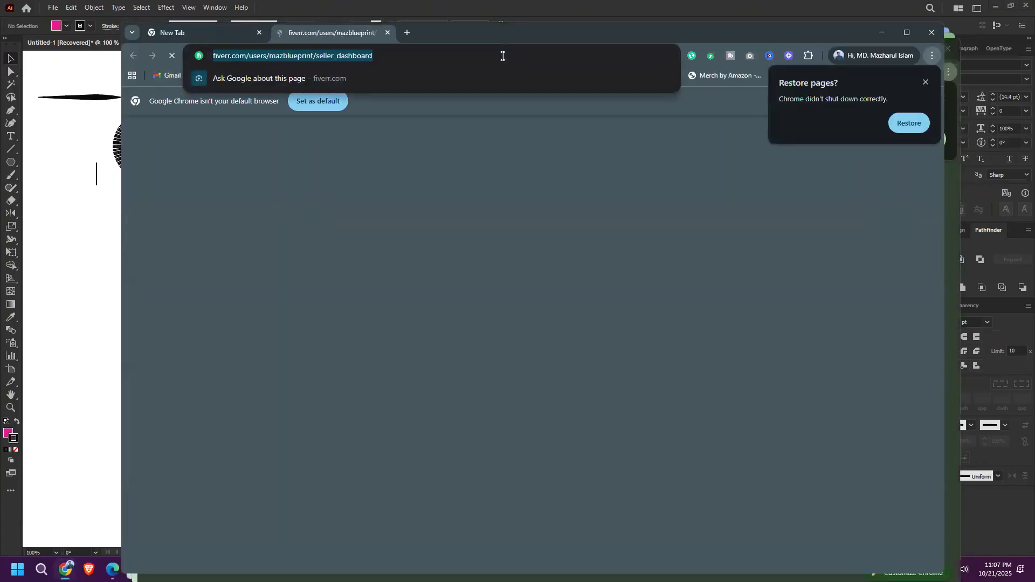
{"action": "type", "text": "bkash"}
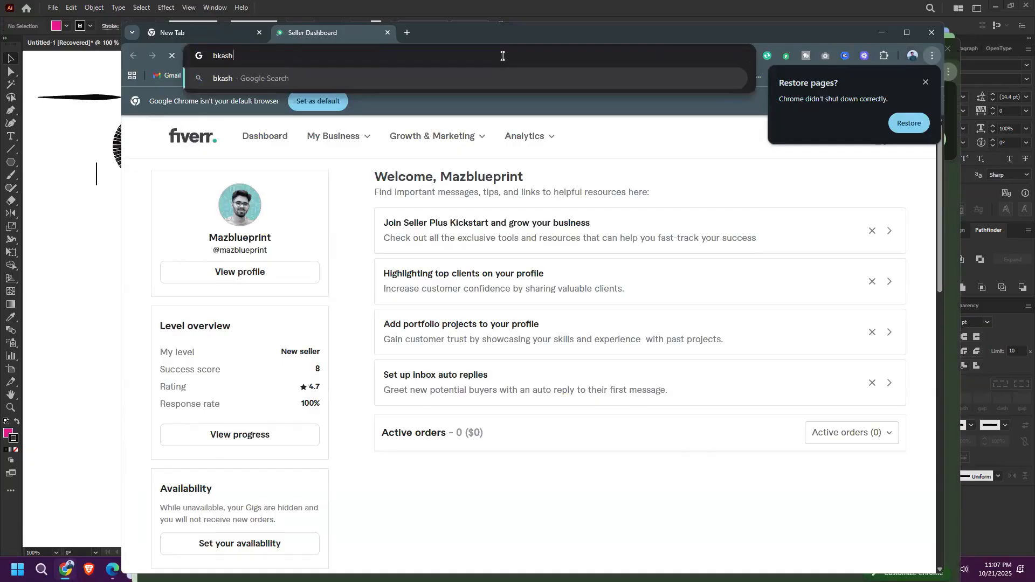
{"action": "key", "text": "Return"}
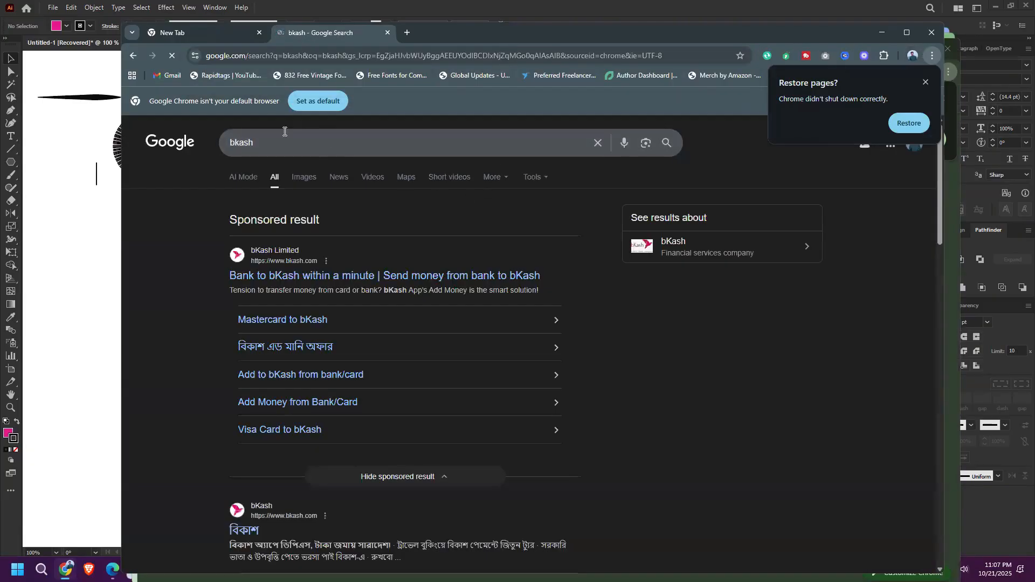
{"action": "left_click", "coordinate": [304, 178]}
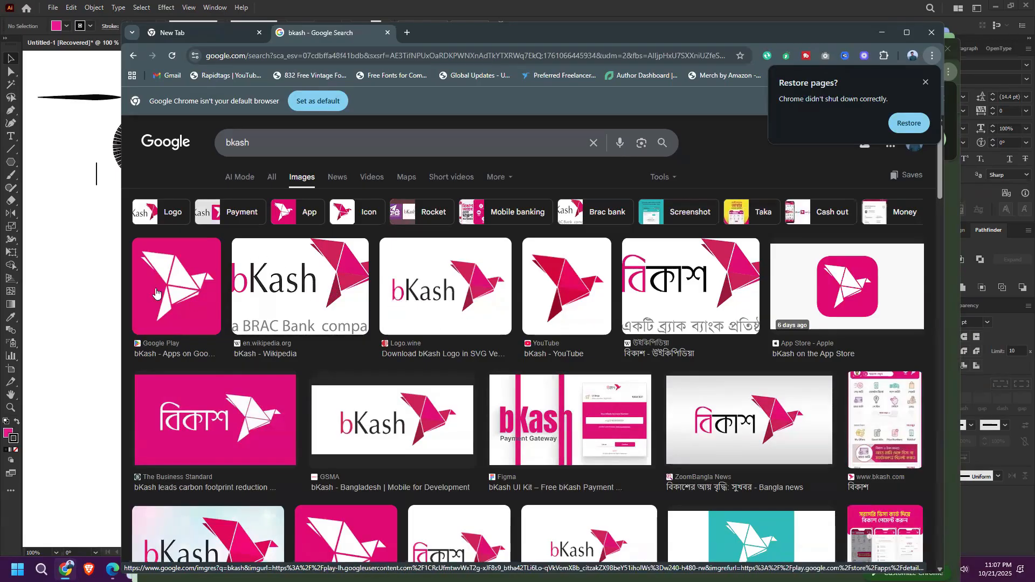
Step: Open the Google Play bKash bird logo from the image results and copy the image
{"action": "left_click", "coordinate": [176, 285]}
{"action": "right_click", "coordinate": [784, 323]}
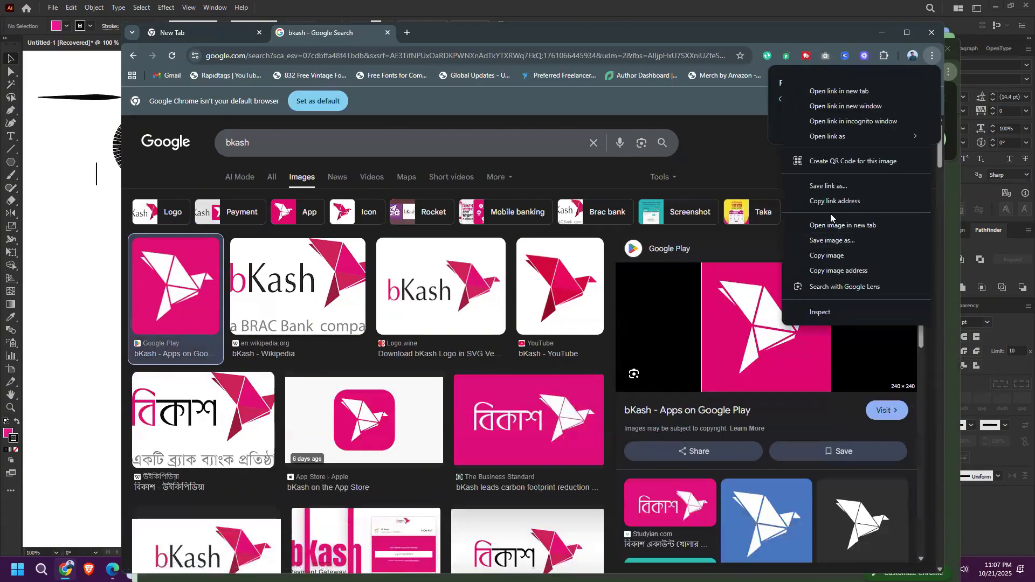
{"action": "key", "text": "Return"}
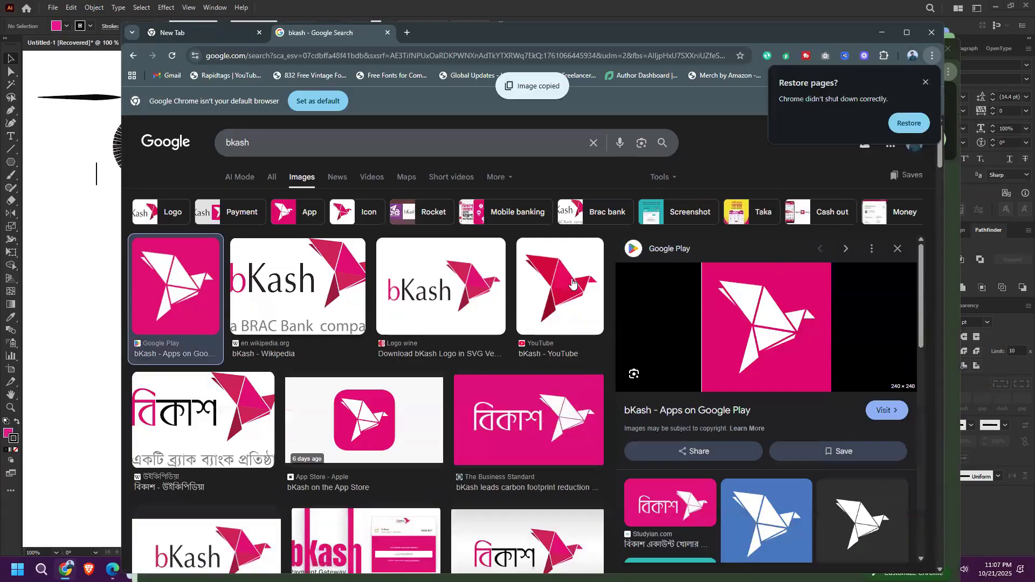
Step: Return to Illustrator, paste the copied bird logo, place it to the right of the triangles and deselect it
{"action": "left_click", "coordinate": [99, 469]}
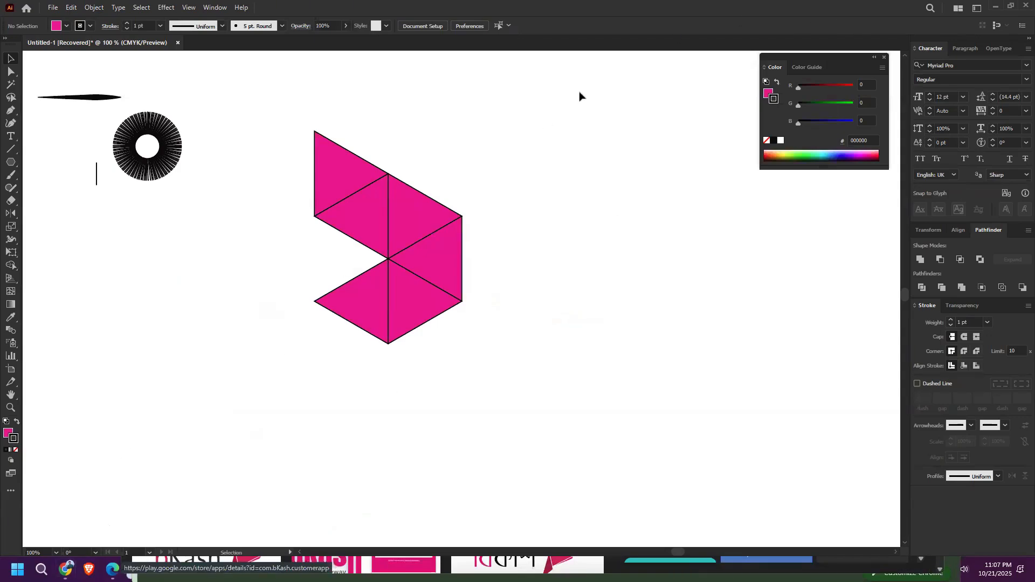
{"action": "left_click", "coordinate": [1014, 8]}
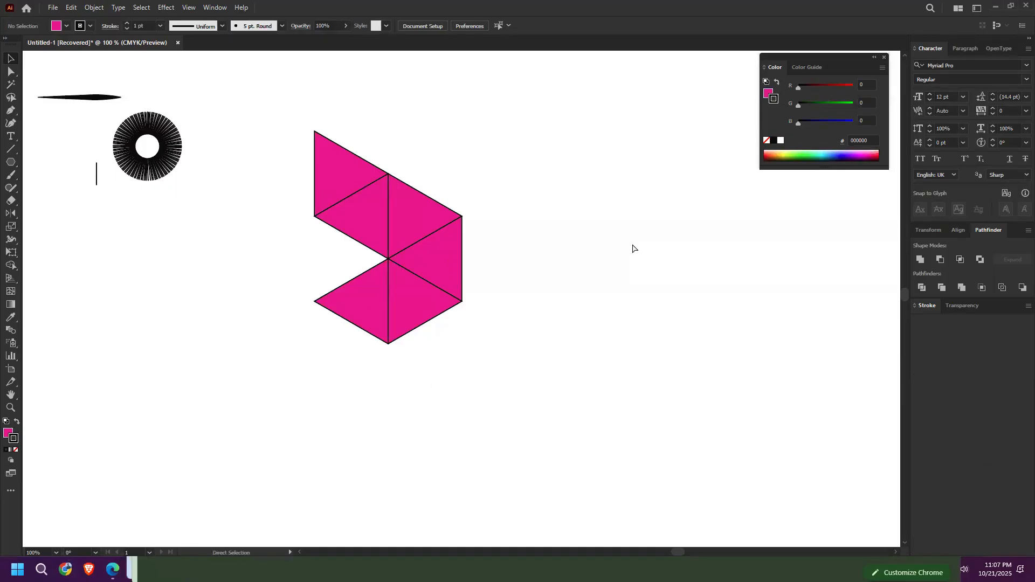
{"action": "key", "text": "ctrl+v"}
{"action": "left_click_drag", "start_coordinate": [407, 335], "coordinate": [591, 294]}
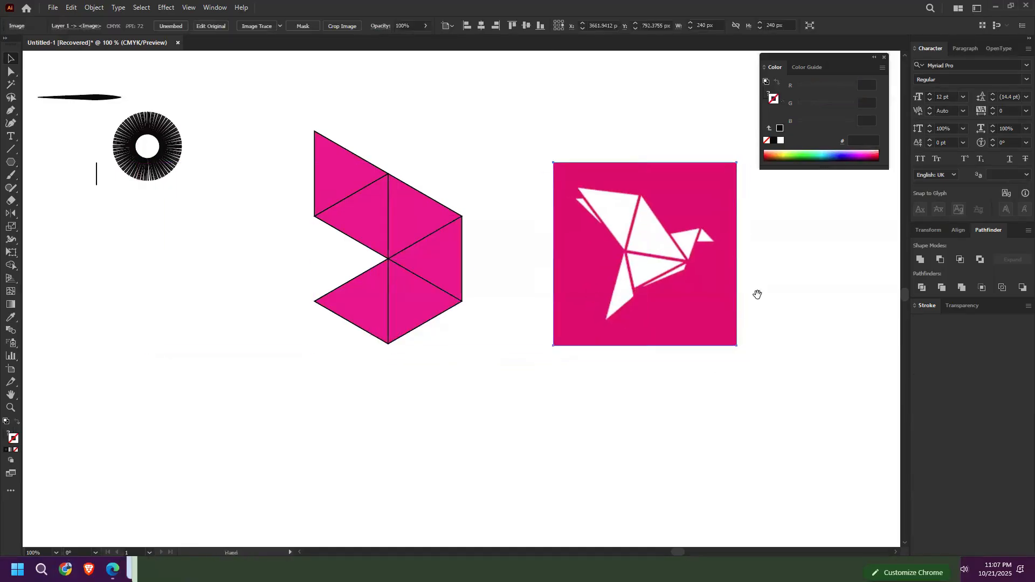
{"action": "left_click_drag", "start_coordinate": [756, 294], "coordinate": [527, 302]}
{"action": "left_click", "coordinate": [527, 311]}
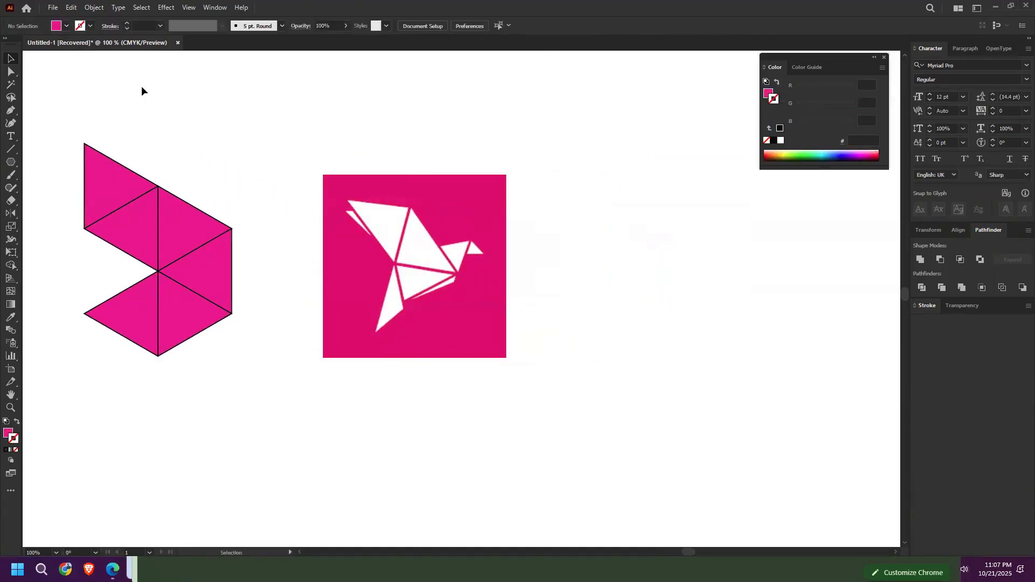
Step: Draw a pink triangle about 149 px wide and 129 px high with the Polygon tool over the upper part of the bird logo
{"action": "left_click_drag", "start_coordinate": [10, 111], "coordinate": [11, 110]}
{"action": "left_click_drag", "start_coordinate": [10, 162], "coordinate": [47, 202]}
{"action": "left_click_drag", "start_coordinate": [398, 208], "coordinate": [456, 241]}
{"action": "key", "text": "Down"}
{"action": "key", "text": "Down"}
{"action": "key", "text": "Down"}
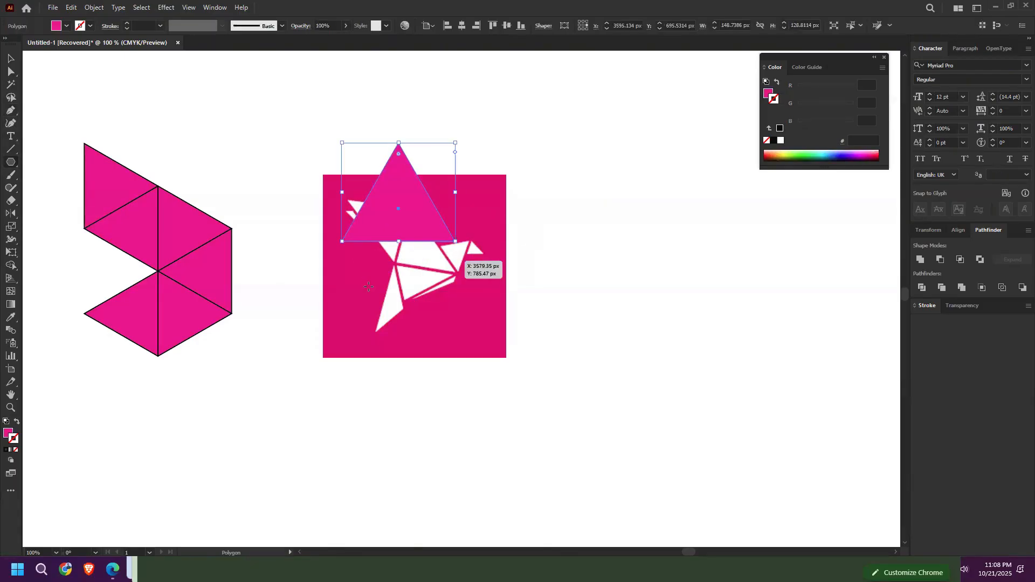
Step: Move the pink triangle's apex to the top of the bird's central body piece and reshape its lower corners to match that piece
{"action": "left_click", "coordinate": [9, 58]}
{"action": "scroll", "coordinate": [390, 226], "scroll_direction": "up", "scroll_amount": 3}
{"action": "left_click_drag", "start_coordinate": [443, 179], "coordinate": [480, 373]}
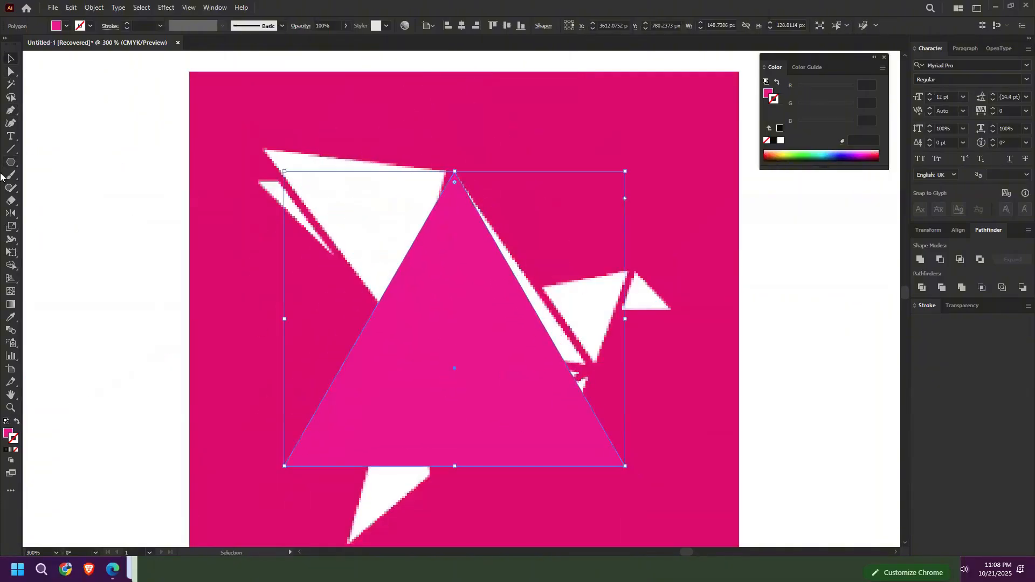
{"action": "left_click", "coordinate": [10, 72]}
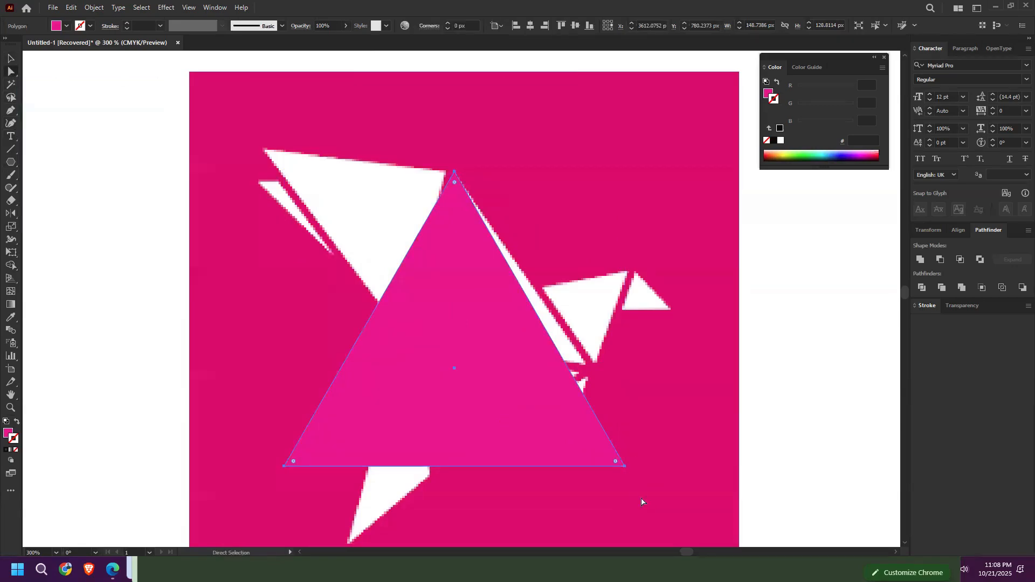
{"action": "left_click_drag", "start_coordinate": [624, 467], "coordinate": [584, 361]}
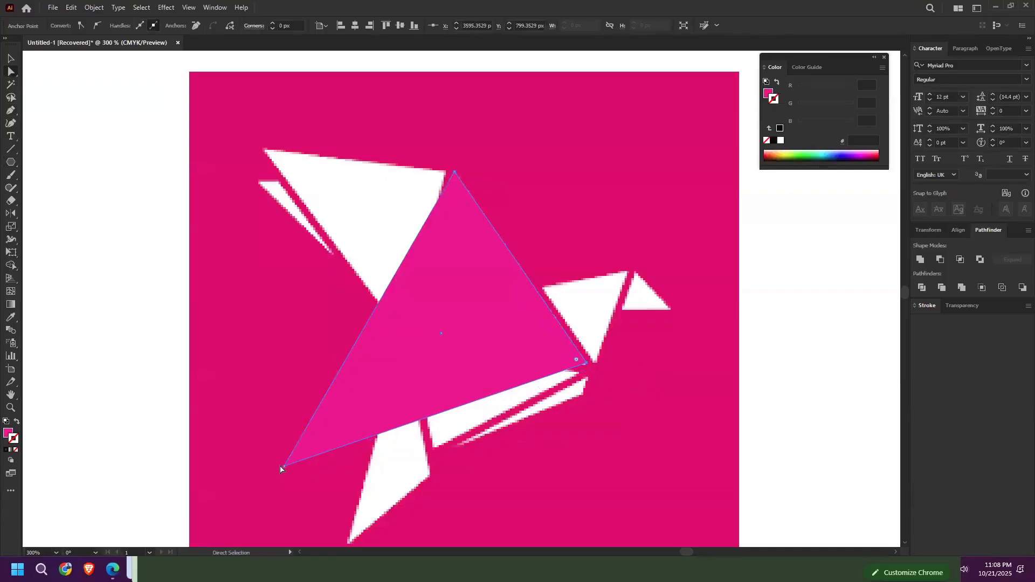
{"action": "left_click_drag", "start_coordinate": [281, 470], "coordinate": [409, 334]}
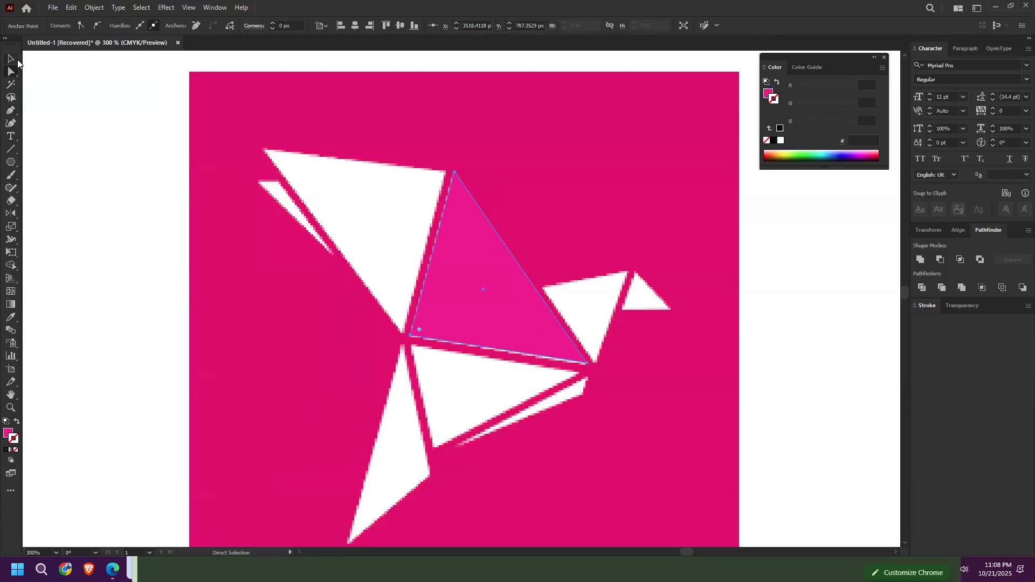
{"action": "left_click", "coordinate": [11, 58]}
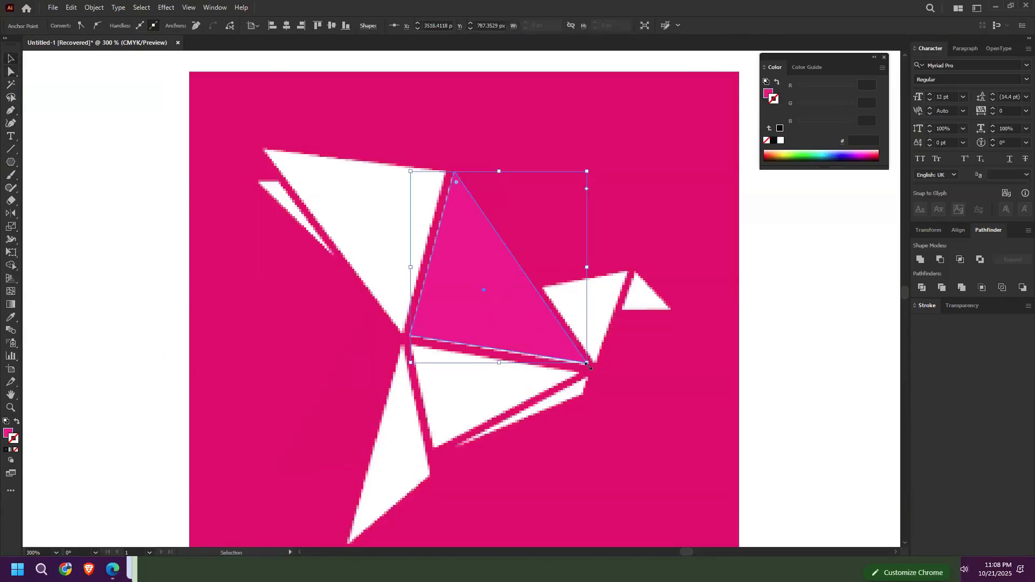
{"action": "left_click", "coordinate": [10, 216]}
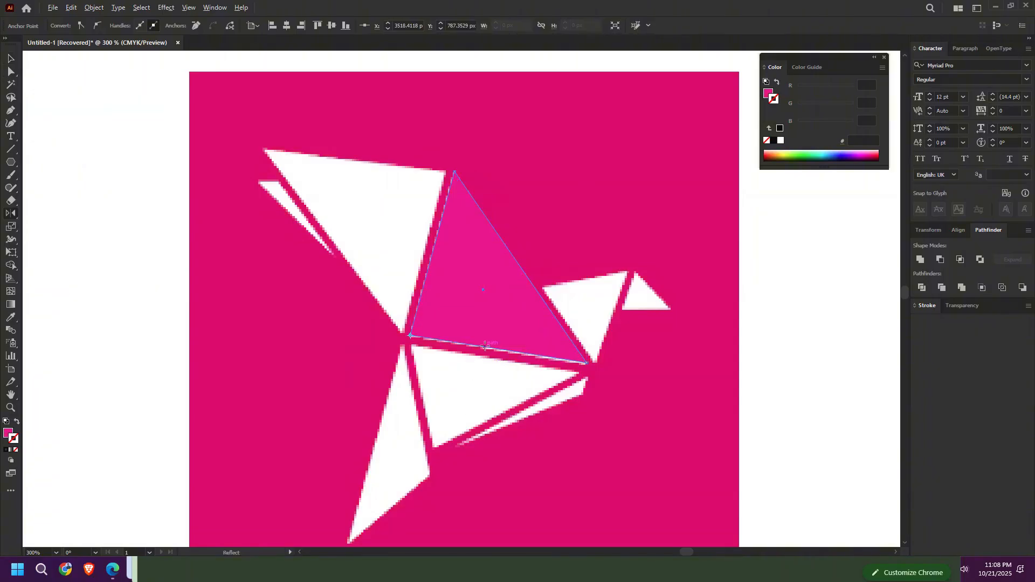
{"action": "left_click", "coordinate": [491, 392], "text": "alt"}
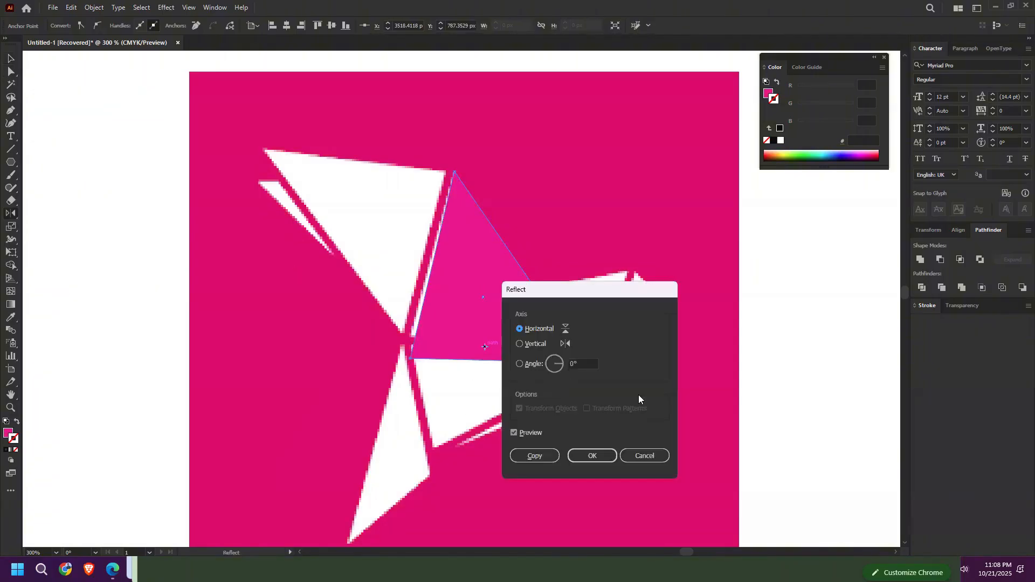
{"action": "left_click", "coordinate": [636, 459]}
{"action": "key", "text": "v"}
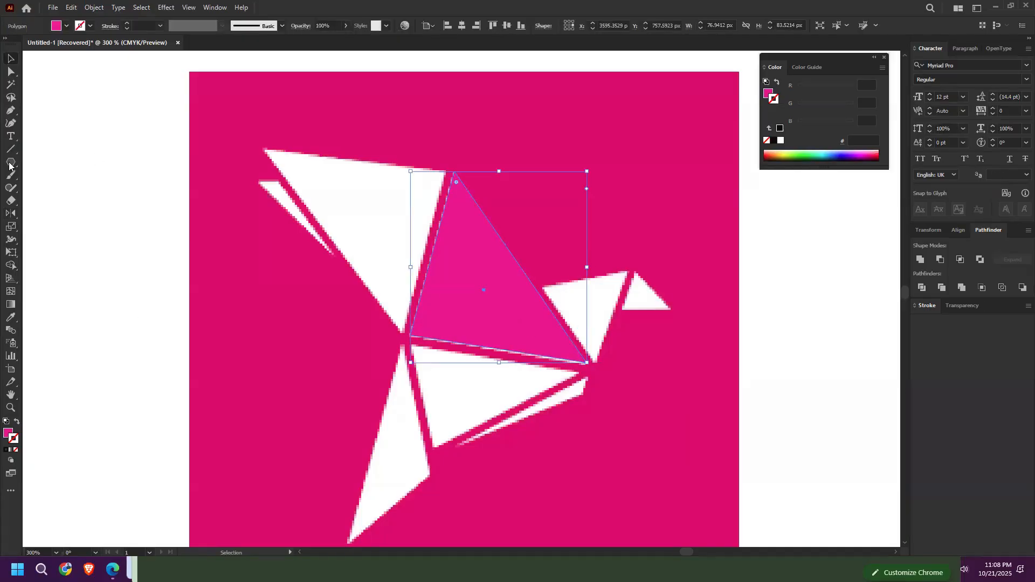
Step: Try reflecting the reshaped triangle across its lower edge at an angle of -11°, and undo the reflection
{"action": "left_click", "coordinate": [11, 213]}
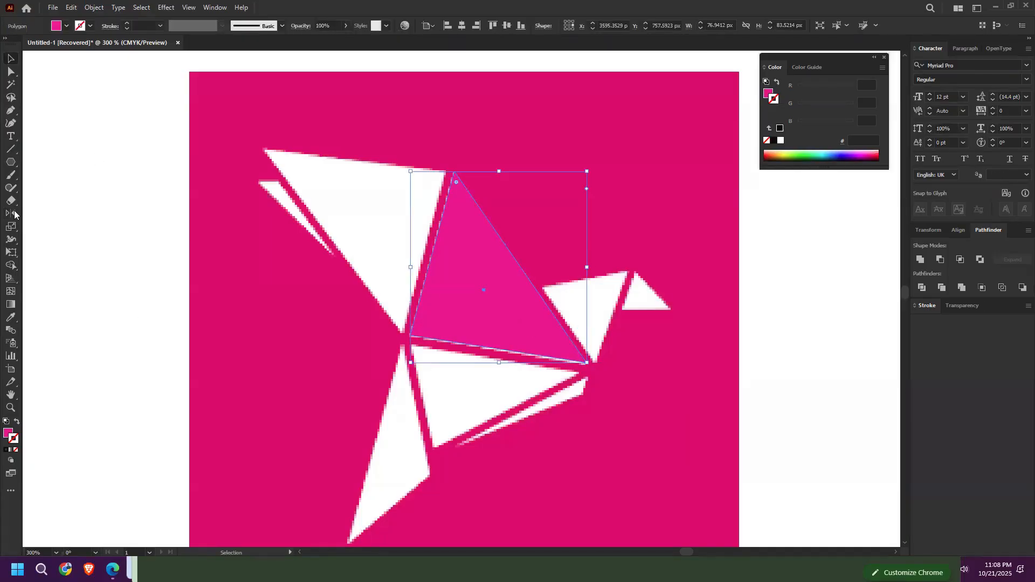
{"action": "left_click", "coordinate": [478, 354], "text": "alt"}
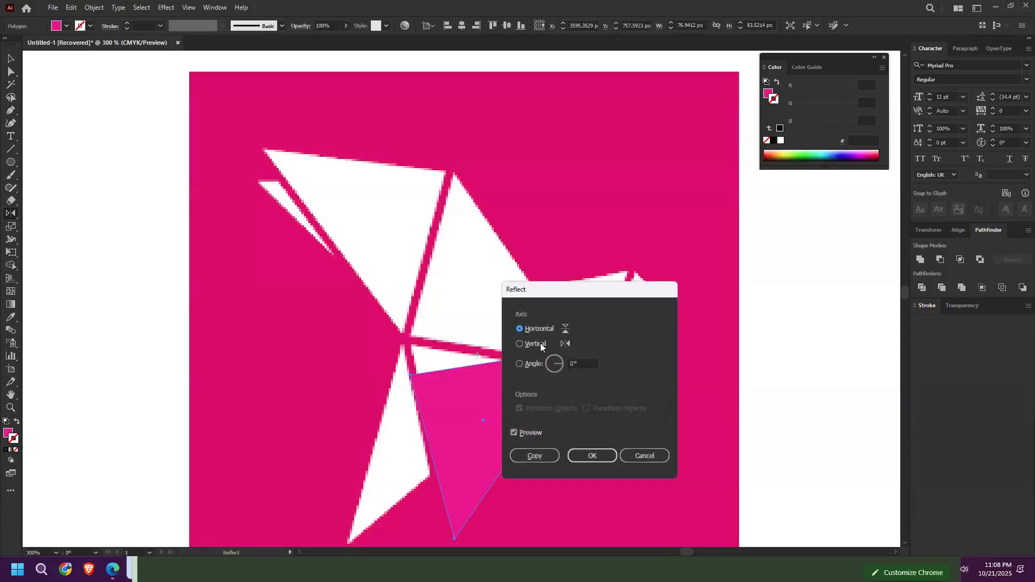
{"action": "left_click", "coordinate": [582, 364]}
{"action": "scroll", "coordinate": [582, 364], "scroll_direction": "down", "scroll_amount": 12}
{"action": "scroll", "coordinate": [581, 363], "scroll_direction": "up", "scroll_amount": 3}
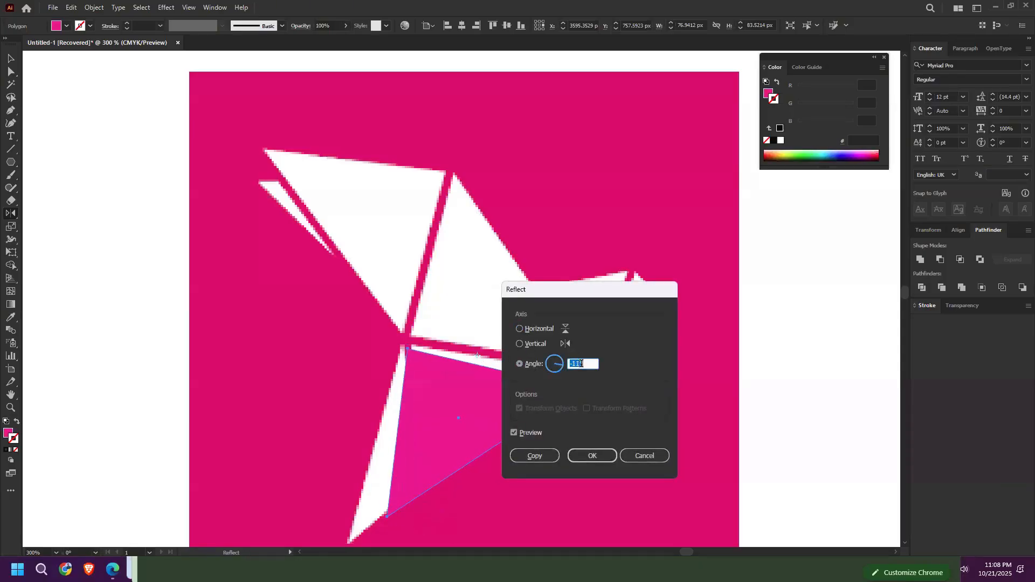
{"action": "left_click", "coordinate": [592, 455]}
{"action": "key", "text": "ctrl+z"}
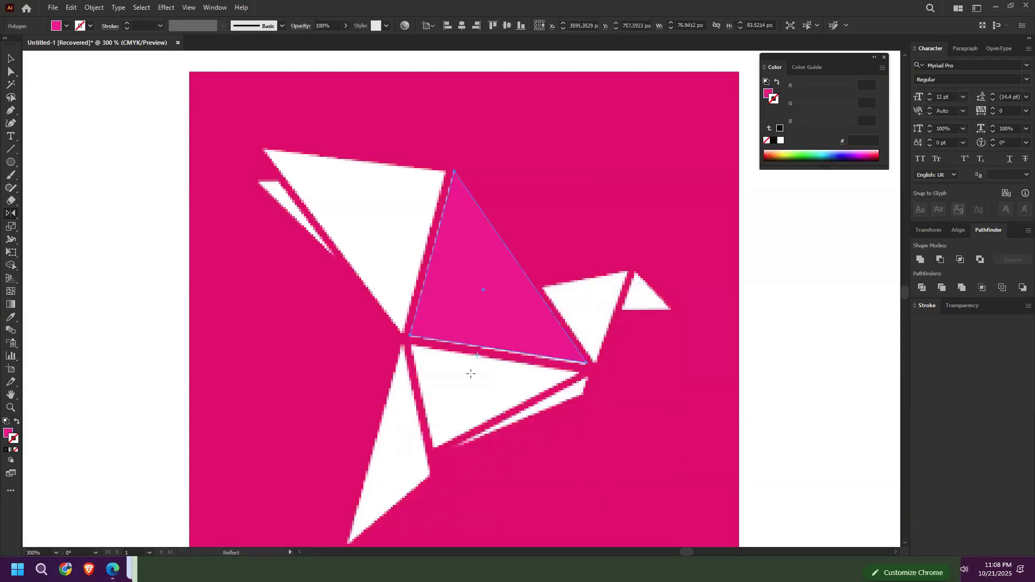
Step: Reflect a copy of the triangle across its lower edge using an axis angle of -8°
{"action": "left_click", "coordinate": [481, 346], "text": "alt"}
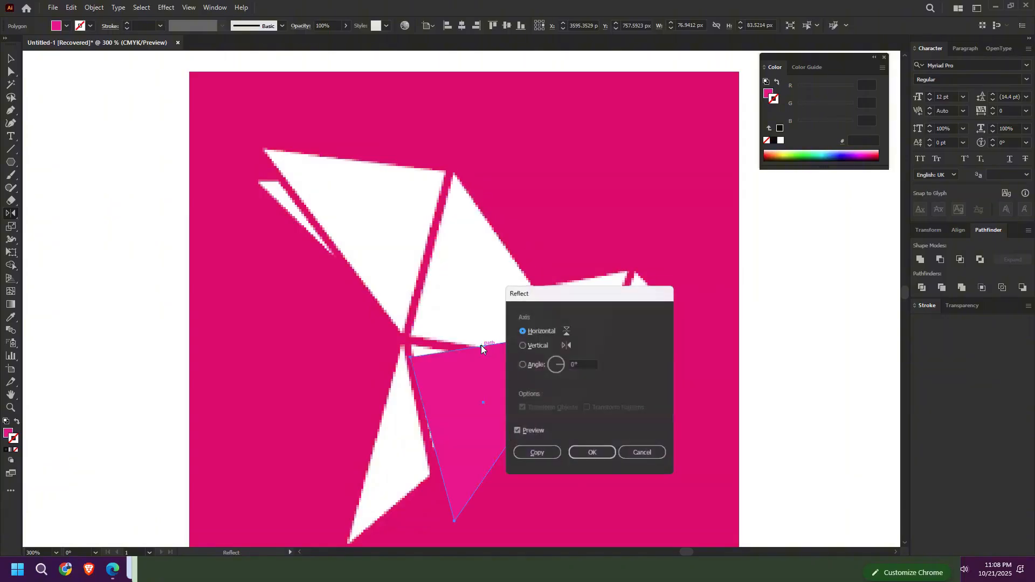
{"action": "double_click", "coordinate": [583, 364]}
{"action": "type", "text": "-9"}
{"action": "key", "text": "Up"}
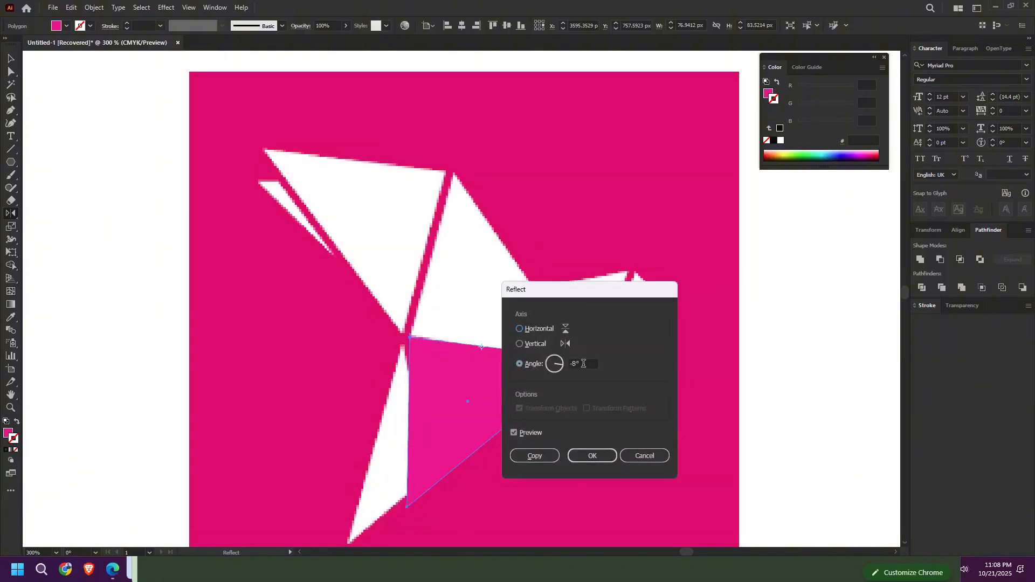
{"action": "left_click", "coordinate": [534, 456]}
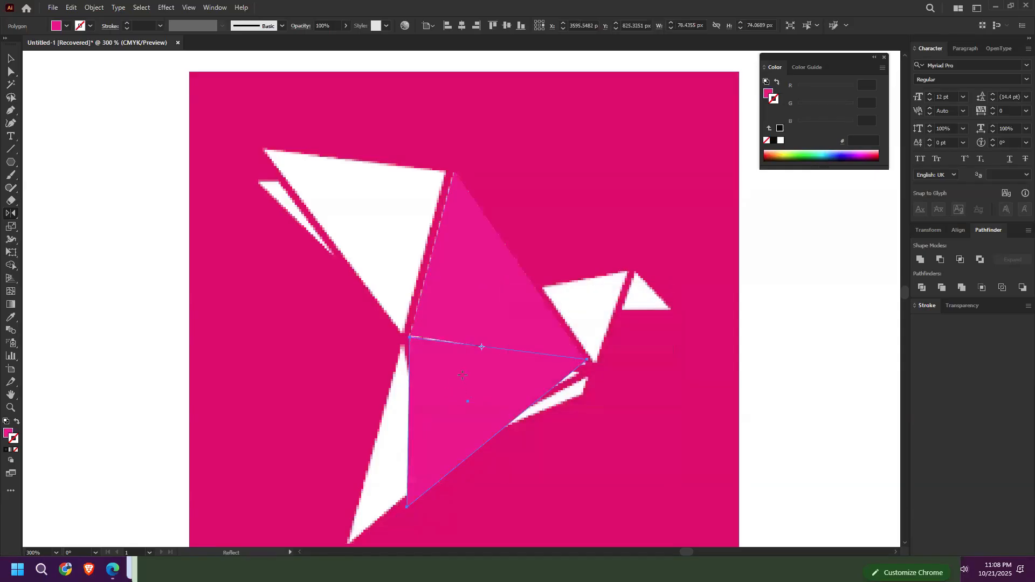
Step: Move the reflected copy slightly down to leave a narrow gap under the first triangle, and rotate it slightly to follow the logo
{"action": "left_click", "coordinate": [11, 58]}
{"action": "left_click_drag", "start_coordinate": [497, 384], "coordinate": [496, 397]}
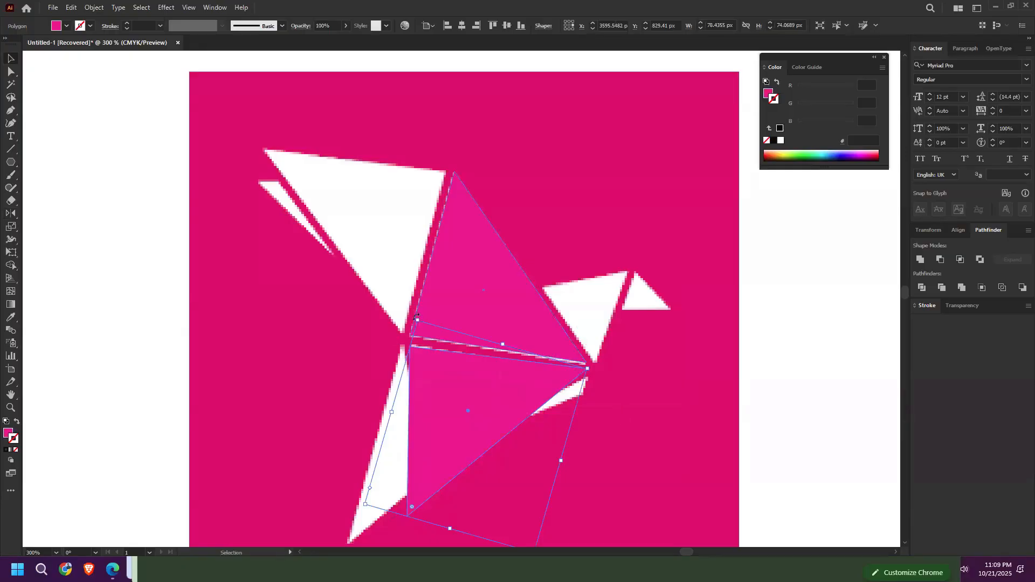
{"action": "left_click_drag", "start_coordinate": [418, 319], "coordinate": [417, 316]}
Step: Reshape the reflected copy's lowest corner to match the bird's lower body piece
{"action": "left_click_drag", "start_coordinate": [582, 443], "coordinate": [596, 323]}
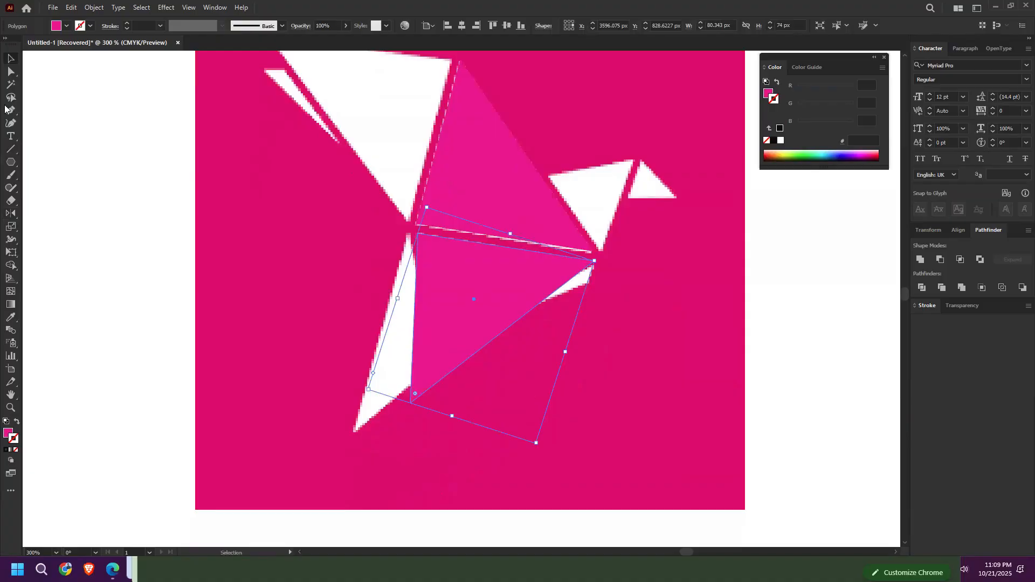
{"action": "left_click", "coordinate": [8, 72]}
{"action": "left_click_drag", "start_coordinate": [411, 404], "coordinate": [438, 338]}
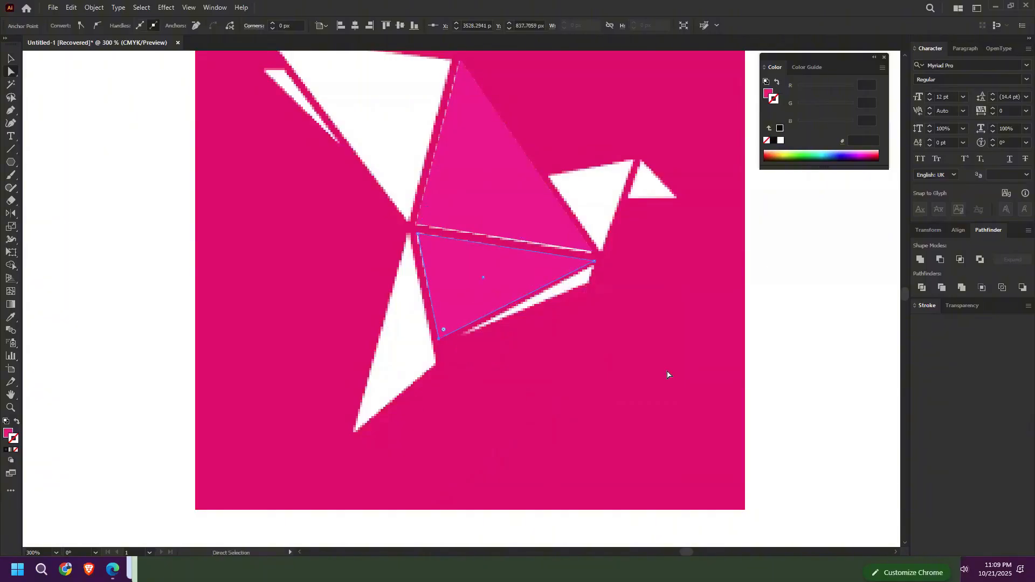
Step: Duplicate the lower body triangle, rotate the duplicate upright and position it over the bird's tail piece with its tip at the centre joint
{"action": "left_click", "coordinate": [10, 58]}
{"action": "left_click_drag", "start_coordinate": [515, 291], "coordinate": [456, 387]}
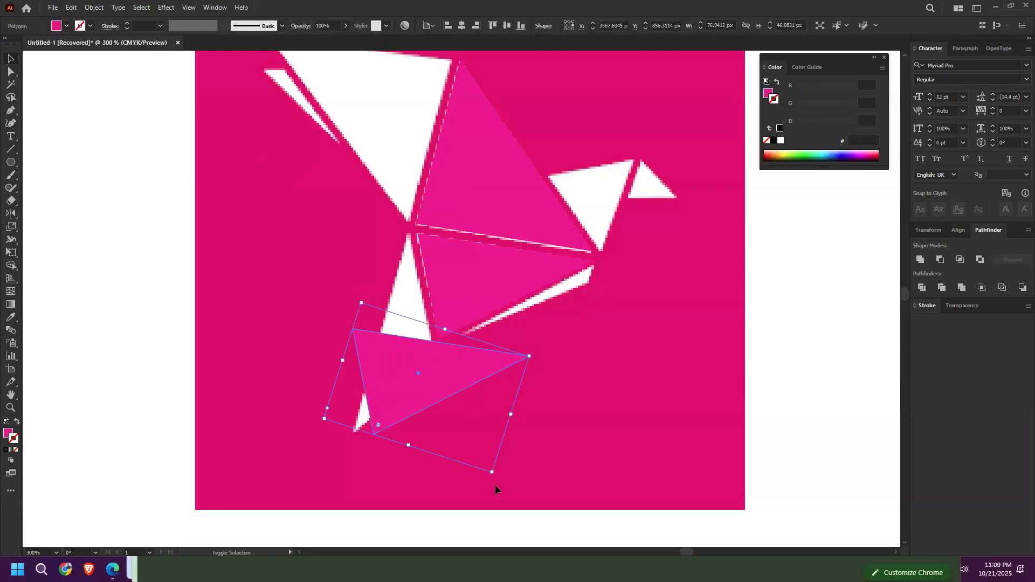
{"action": "left_click_drag", "start_coordinate": [495, 478], "coordinate": [530, 323]}
{"action": "left_click_drag", "start_coordinate": [408, 361], "coordinate": [402, 341]}
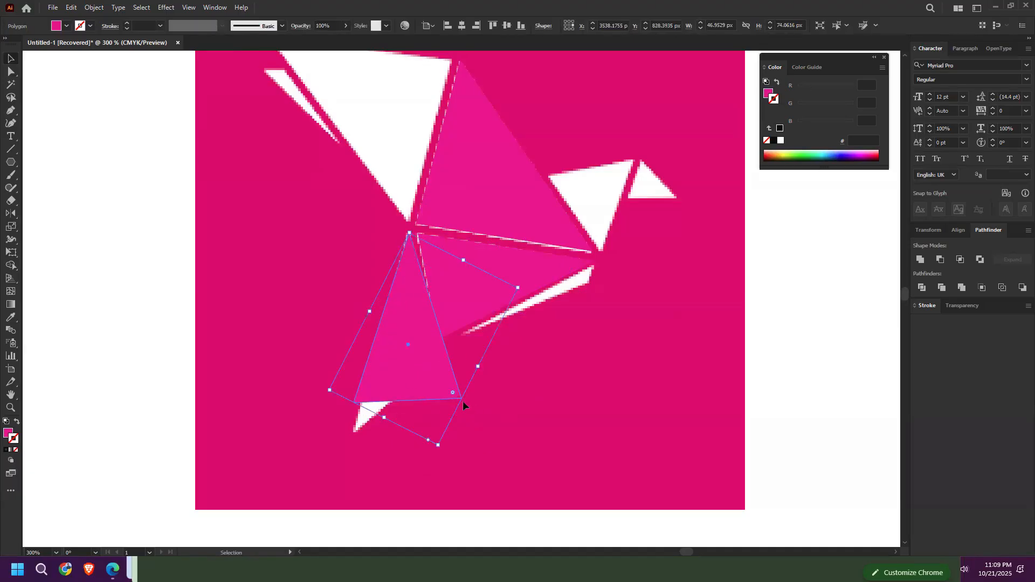
{"action": "left_click_drag", "start_coordinate": [437, 449], "coordinate": [456, 454]}
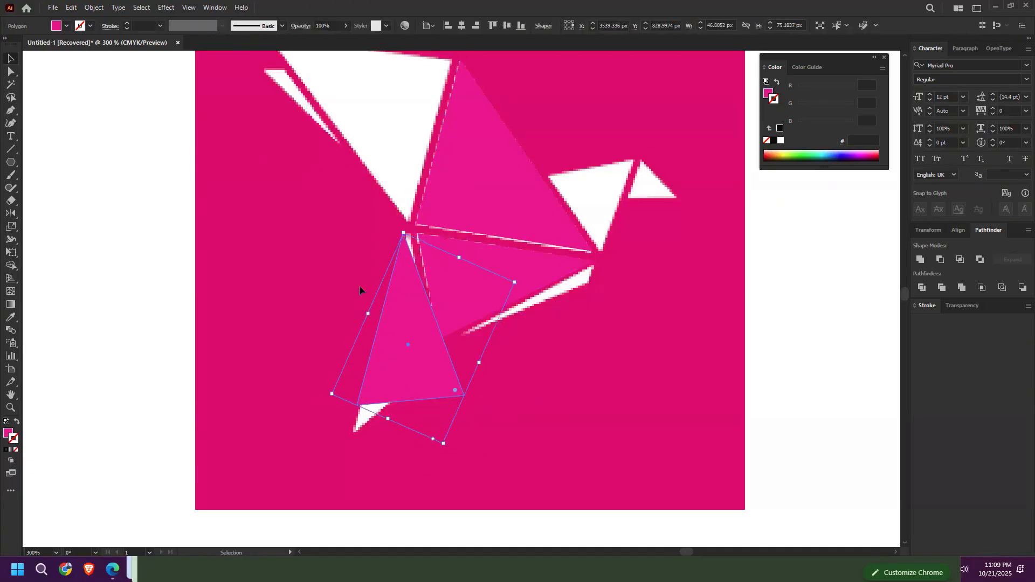
{"action": "left_click_drag", "start_coordinate": [407, 309], "coordinate": [411, 312]}
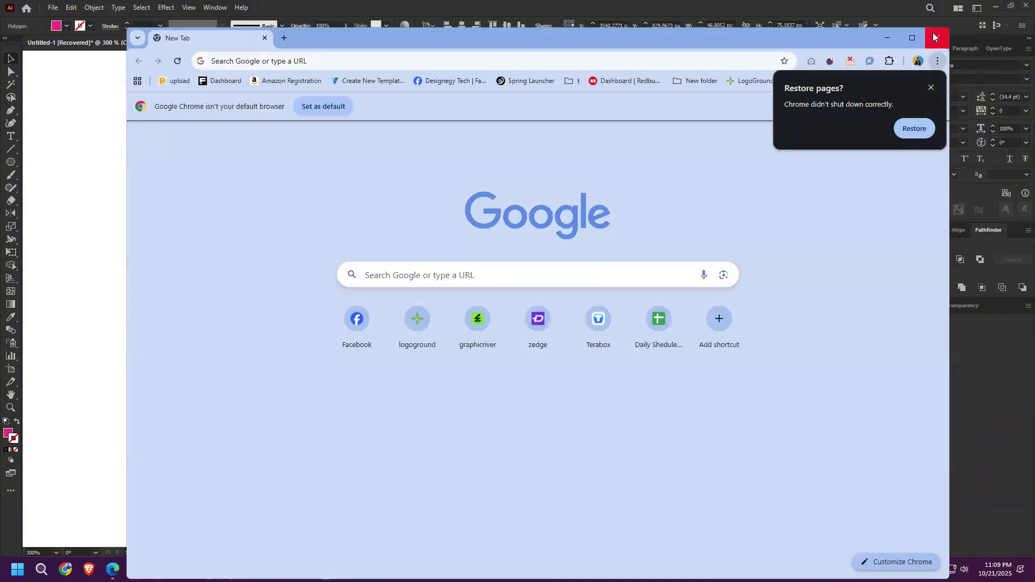
Step: Switch to WhatsApp to view the group chat containing the bKash logo image
{"action": "key", "text": "alt+Tab"}
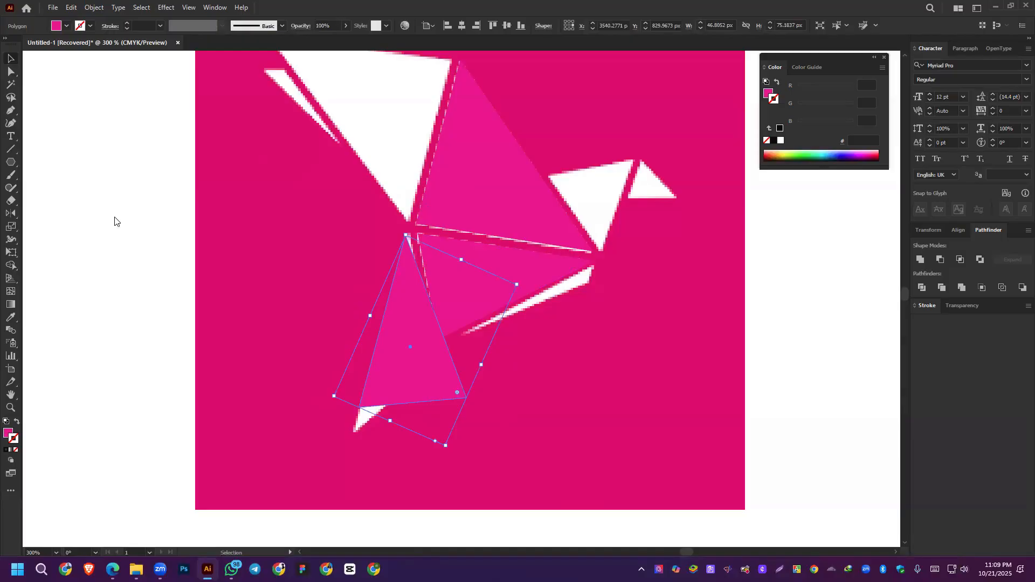
{"action": "key", "text": "alt+Tab"}
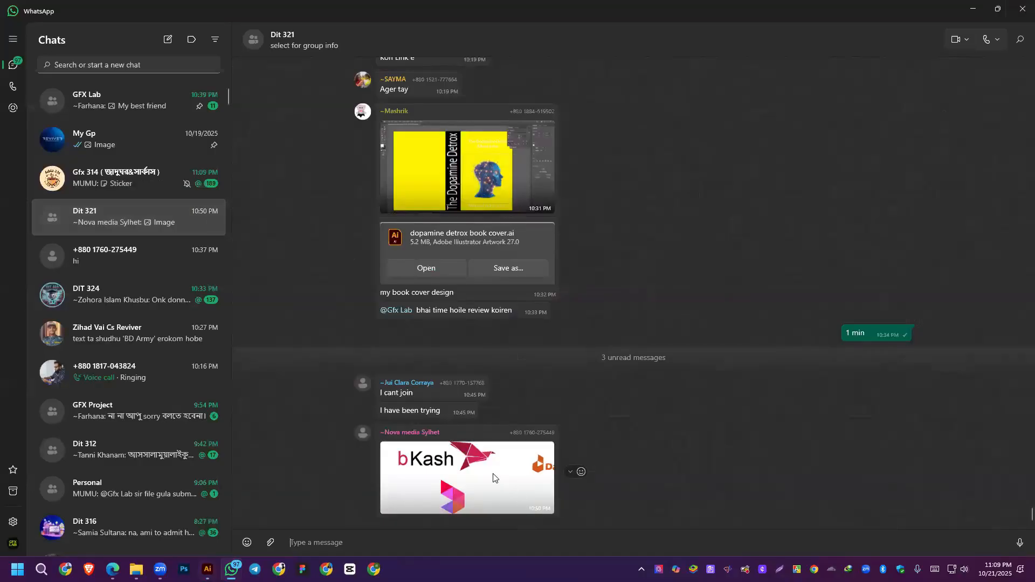
Step: View the bKash and Daraz logo image shared in the group chat at full size, and switch back to Illustrator
{"action": "left_click", "coordinate": [494, 477]}
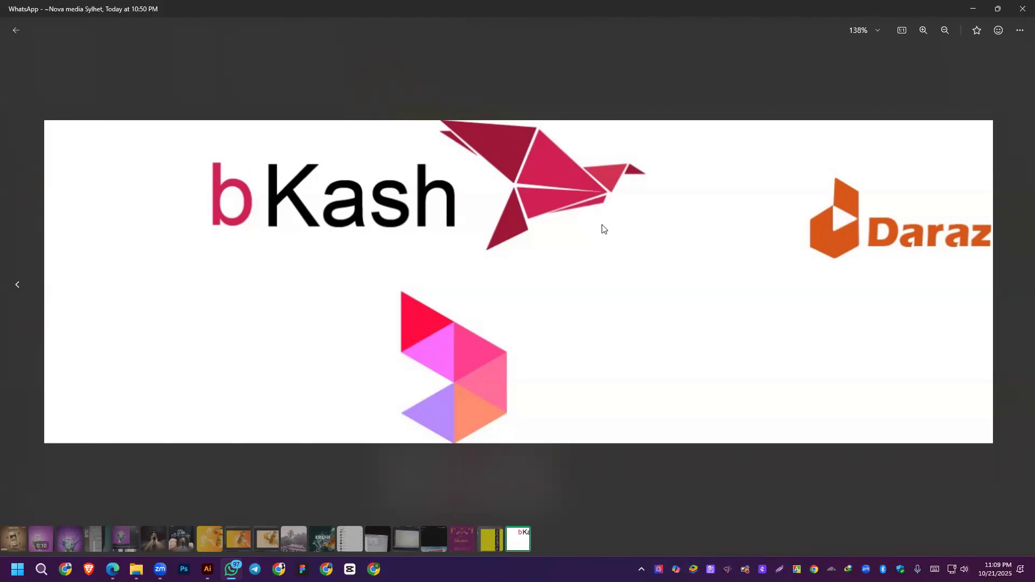
{"action": "left_click", "coordinate": [998, 8]}
{"action": "left_click", "coordinate": [976, 12]}
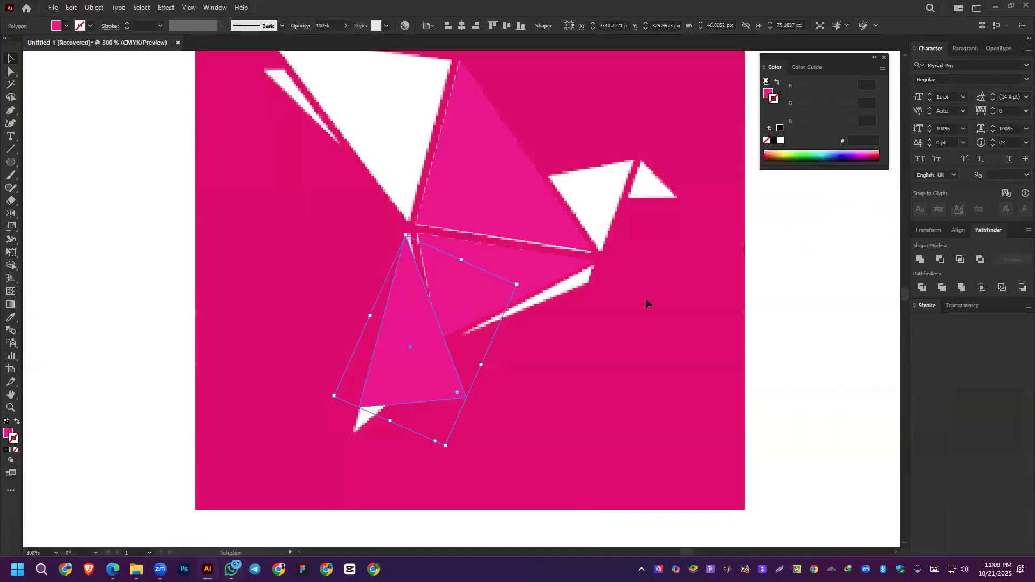
Step: Move the tail triangle onto the bird's white tail and reshape its corner points to match the reference
{"action": "left_click_drag", "start_coordinate": [407, 261], "coordinate": [407, 260]}
{"action": "key", "text": "a"}
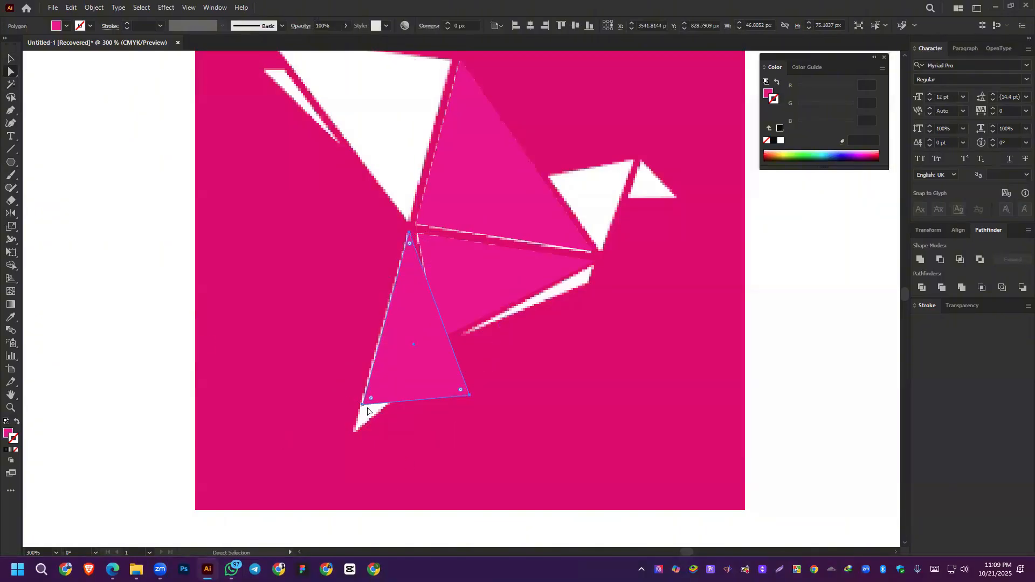
{"action": "left_click_drag", "start_coordinate": [362, 404], "coordinate": [354, 429]}
{"action": "left_click_drag", "start_coordinate": [469, 399], "coordinate": [436, 363]}
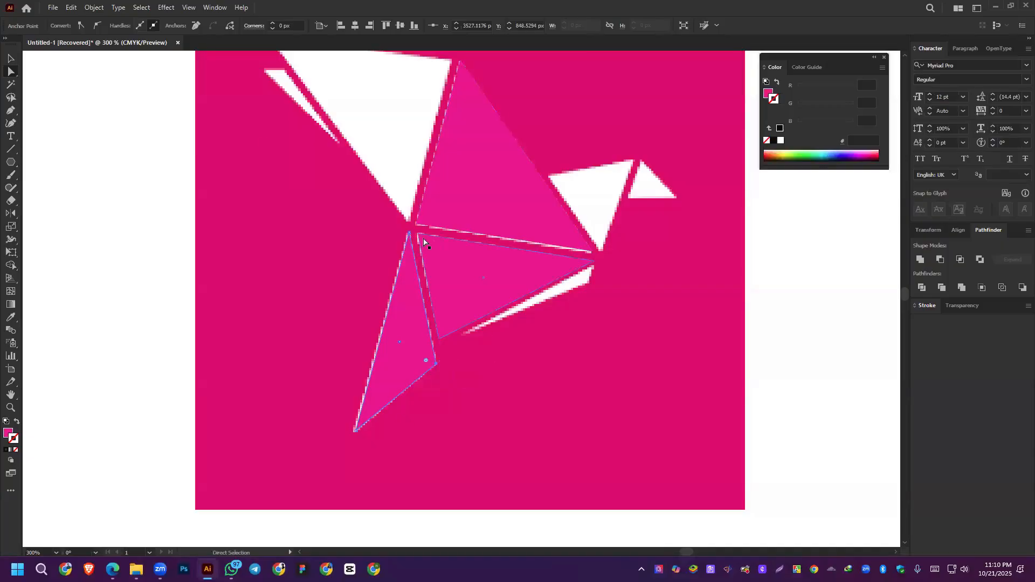
Step: Duplicate the large central wing triangle and rotate the copy into place over the white upper-left wing
{"action": "left_click_drag", "start_coordinate": [416, 145], "coordinate": [410, 254]}
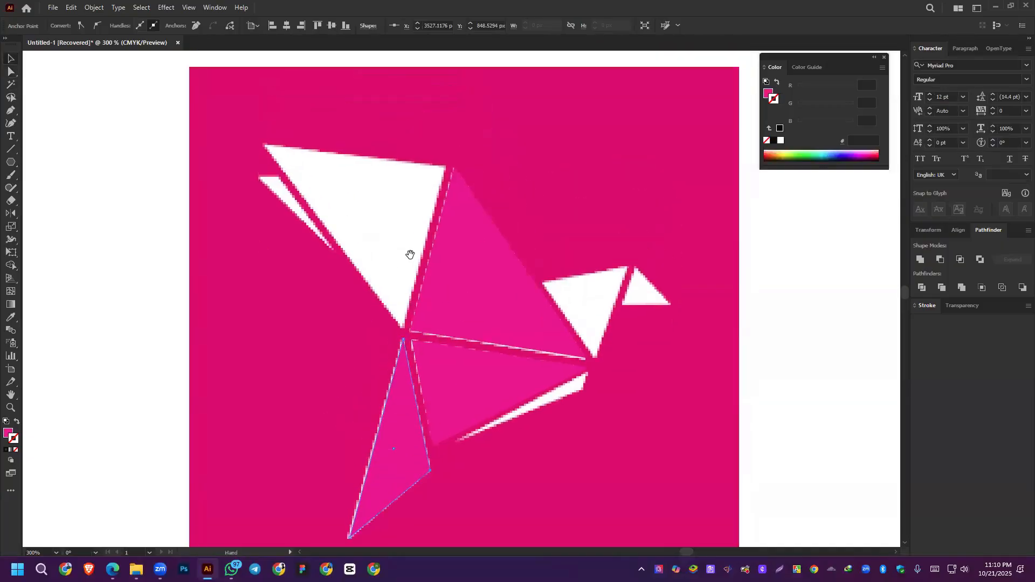
{"action": "left_click_drag", "start_coordinate": [500, 327], "coordinate": [398, 250]}
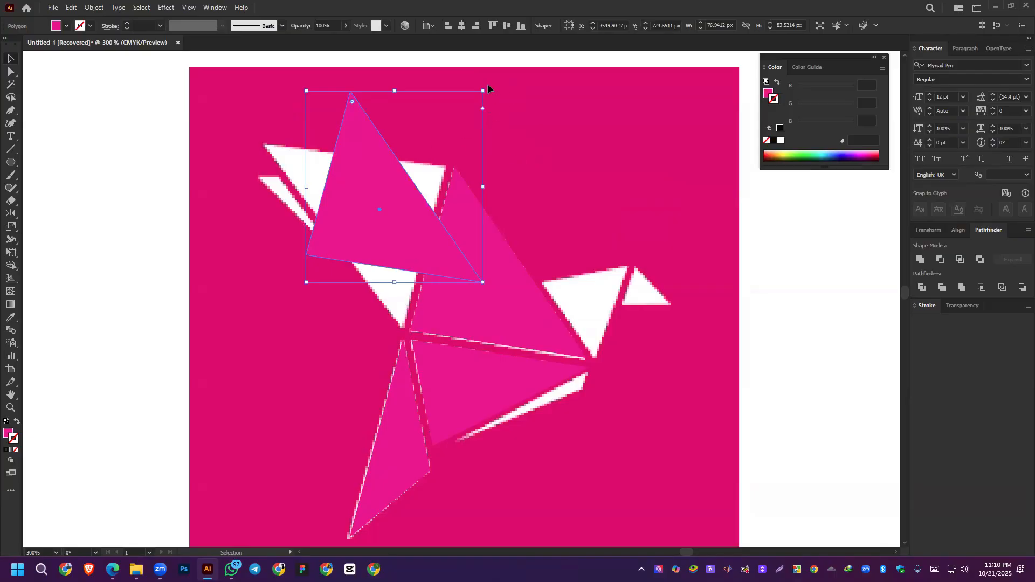
{"action": "left_click_drag", "start_coordinate": [500, 109], "coordinate": [249, 362]}
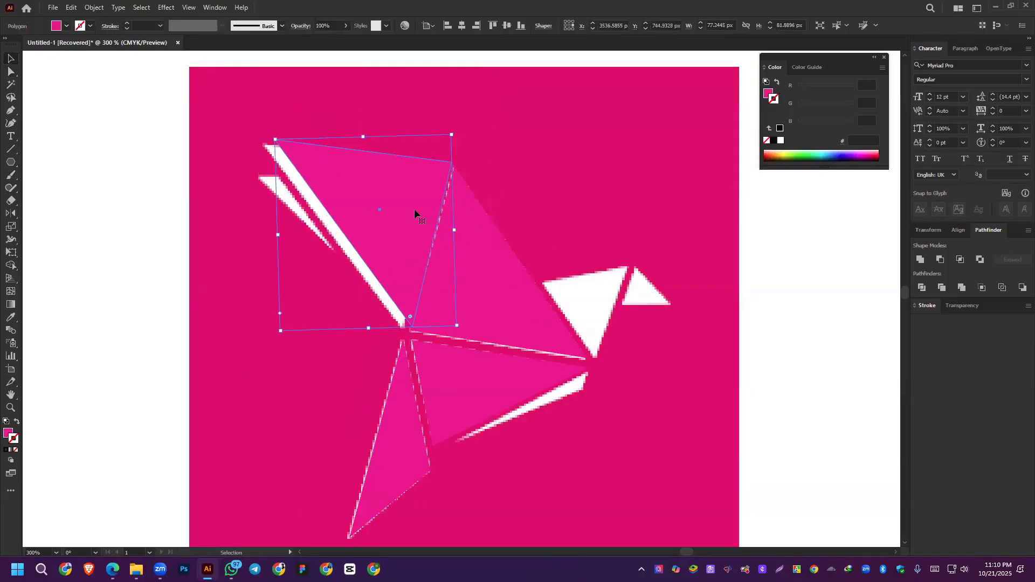
{"action": "left_click_drag", "start_coordinate": [410, 215], "coordinate": [403, 218]}
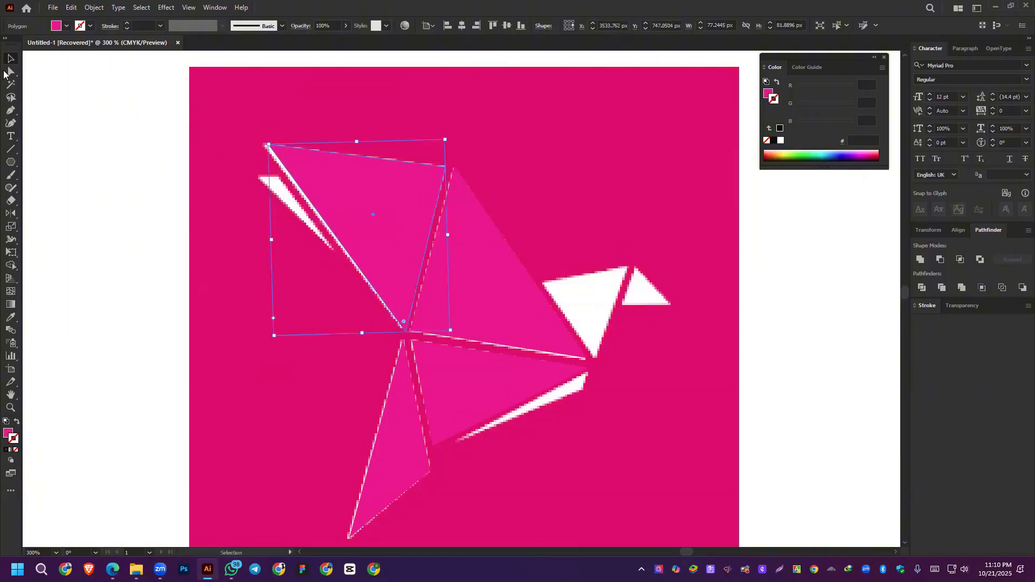
Step: Adjust the corner points of the upper-left wing triangle and the central wing's right corner to match the reference
{"action": "left_click", "coordinate": [5, 71]}
{"action": "left_click_drag", "start_coordinate": [267, 146], "coordinate": [263, 144]}
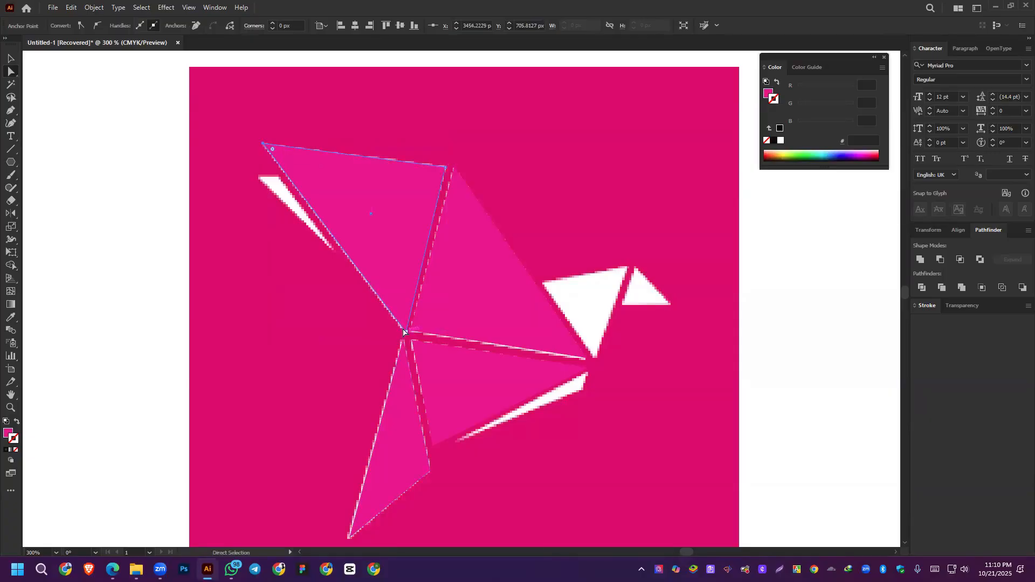
{"action": "left_click_drag", "start_coordinate": [402, 331], "coordinate": [400, 328]}
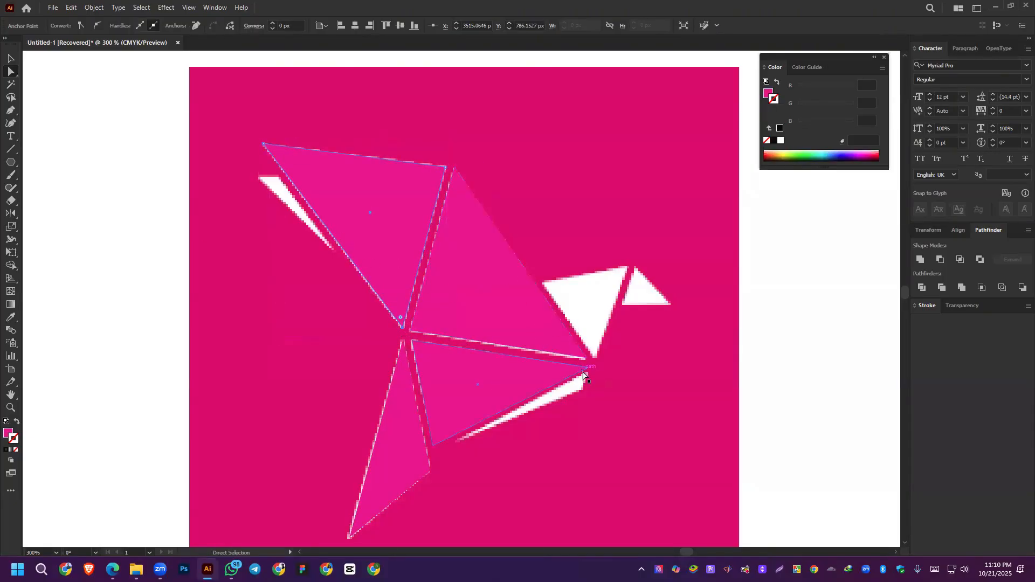
{"action": "left_click_drag", "start_coordinate": [586, 359], "coordinate": [583, 358]}
Step: Duplicate the central wing triangle, scale the copy down, and fit its corner points to the bird's white beak
{"action": "left_click_drag", "start_coordinate": [469, 288], "coordinate": [670, 297]}
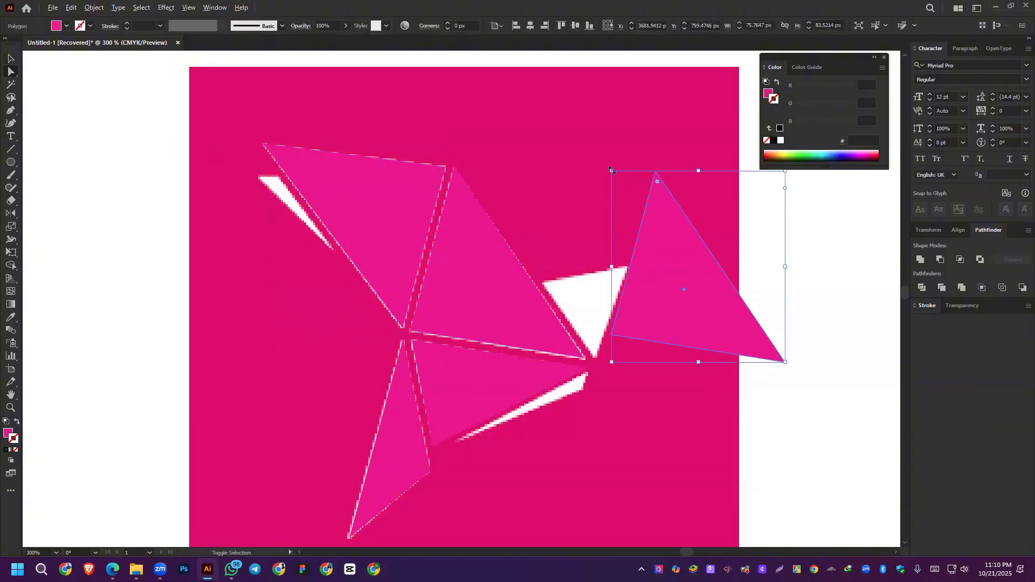
{"action": "left_click_drag", "start_coordinate": [612, 171], "coordinate": [668, 243]}
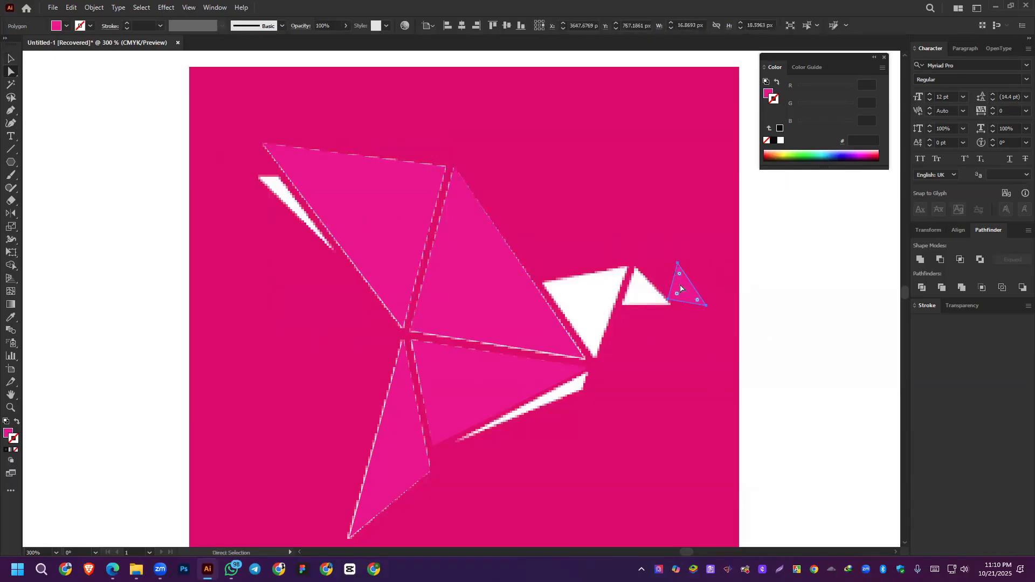
{"action": "left_click_drag", "start_coordinate": [665, 288], "coordinate": [637, 269]}
{"action": "left_click", "coordinate": [10, 71]}
{"action": "left_click_drag", "start_coordinate": [662, 311], "coordinate": [622, 305]}
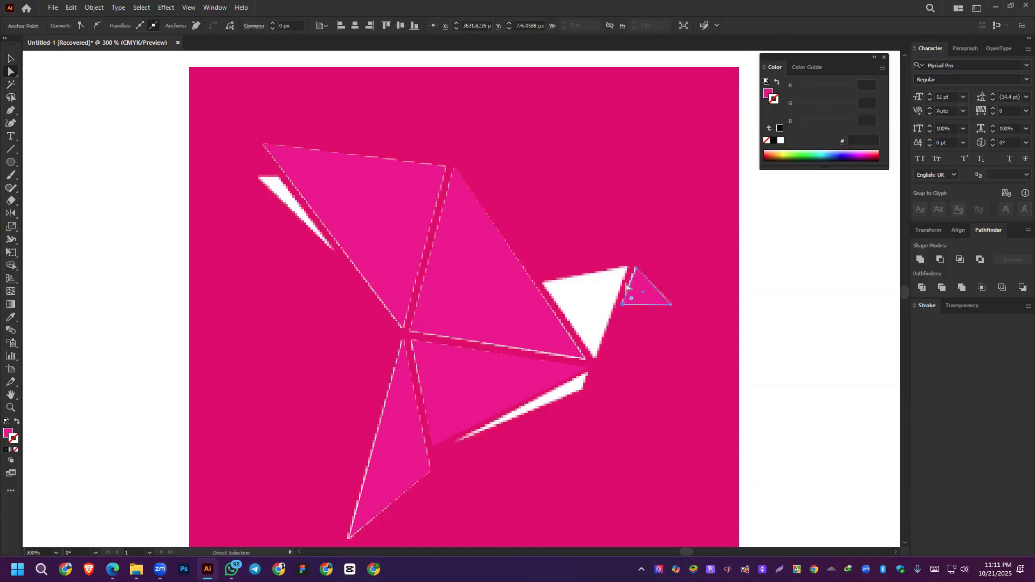
{"action": "left_click", "coordinate": [636, 270]}
{"action": "left_click_drag", "start_coordinate": [635, 267], "coordinate": [635, 264]}
Step: Duplicate the beak triangle and reshape the copy's three corners to cover the bird's white head
{"action": "left_click_drag", "start_coordinate": [644, 299], "coordinate": [602, 268]}
{"action": "left_click_drag", "start_coordinate": [603, 268], "coordinate": [596, 355]}
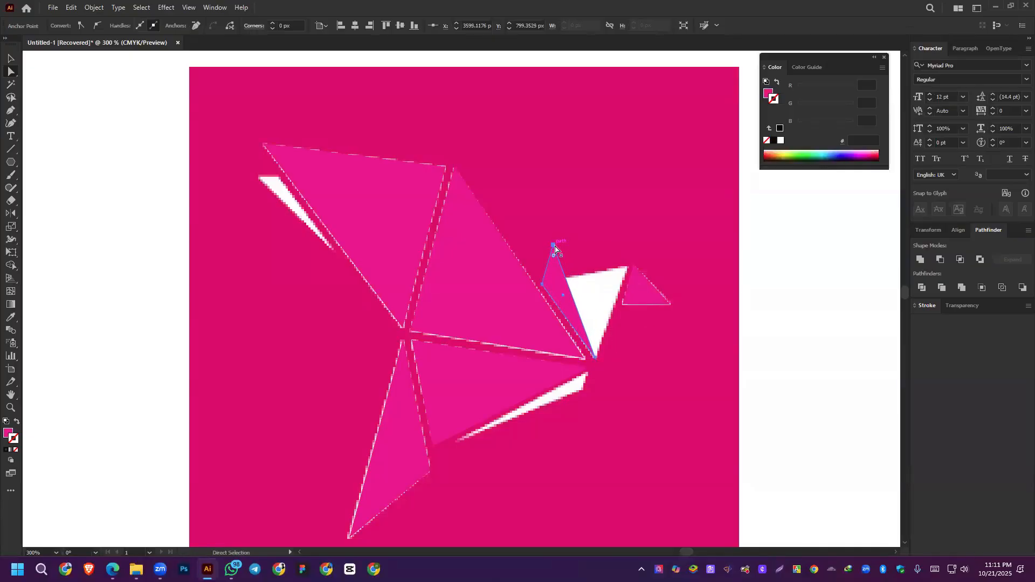
{"action": "left_click_drag", "start_coordinate": [555, 248], "coordinate": [627, 269]}
Step: Duplicate the head triangle and reshape the copy into the thin sliver along the bird's belly
{"action": "left_click_drag", "start_coordinate": [586, 313], "coordinate": [501, 470]}
{"action": "left_click_drag", "start_coordinate": [542, 426], "coordinate": [587, 373]}
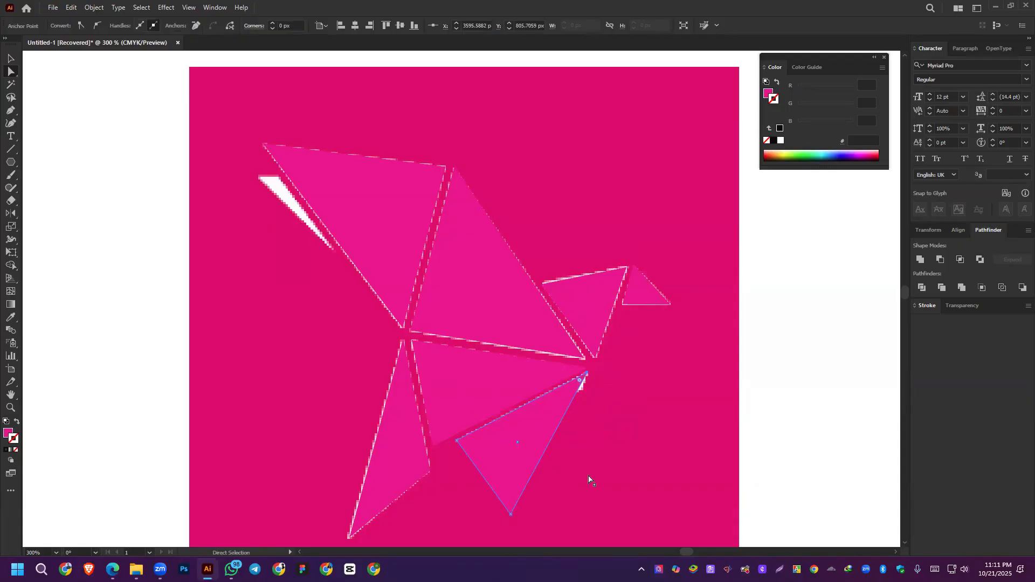
{"action": "left_click_drag", "start_coordinate": [511, 515], "coordinate": [269, 247]}
Step: Rotate a copy of the belly sliver and fit its corner points to the narrow feather beside the upper-left wing
{"action": "key", "text": "v"}
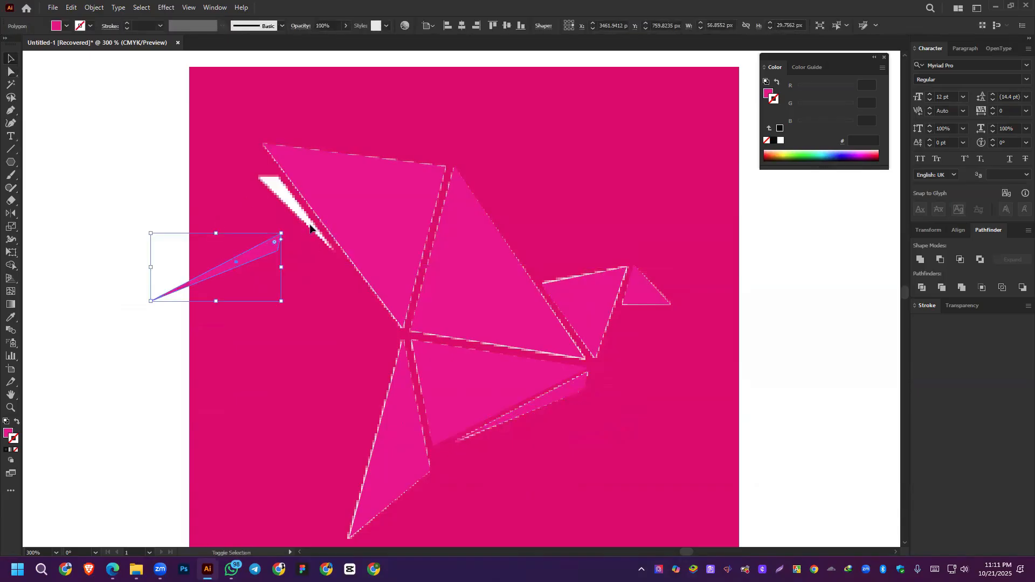
{"action": "left_click_drag", "start_coordinate": [284, 306], "coordinate": [292, 150]}
{"action": "left_click_drag", "start_coordinate": [249, 245], "coordinate": [296, 213]}
{"action": "left_click", "coordinate": [11, 71]}
{"action": "left_click_drag", "start_coordinate": [360, 285], "coordinate": [333, 250]}
{"action": "scroll", "coordinate": [267, 164], "scroll_direction": "up", "scroll_amount": 6}
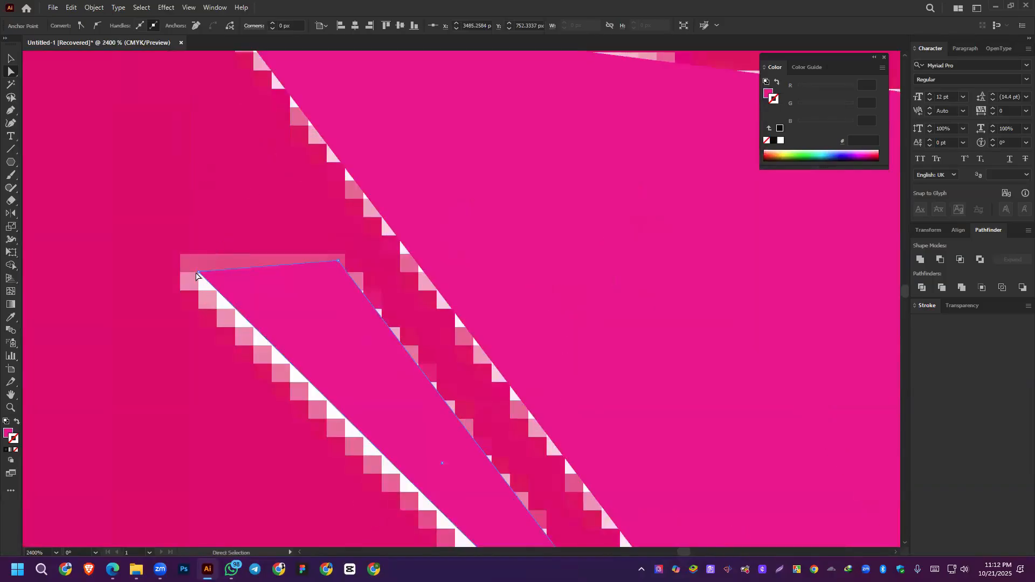
{"action": "left_click_drag", "start_coordinate": [197, 276], "coordinate": [158, 263]}
Step: Select all the traced bird shapes and move them off the pink reference image onto the blank area to its right
{"action": "scroll", "coordinate": [389, 296], "scroll_direction": "down", "scroll_amount": 6}
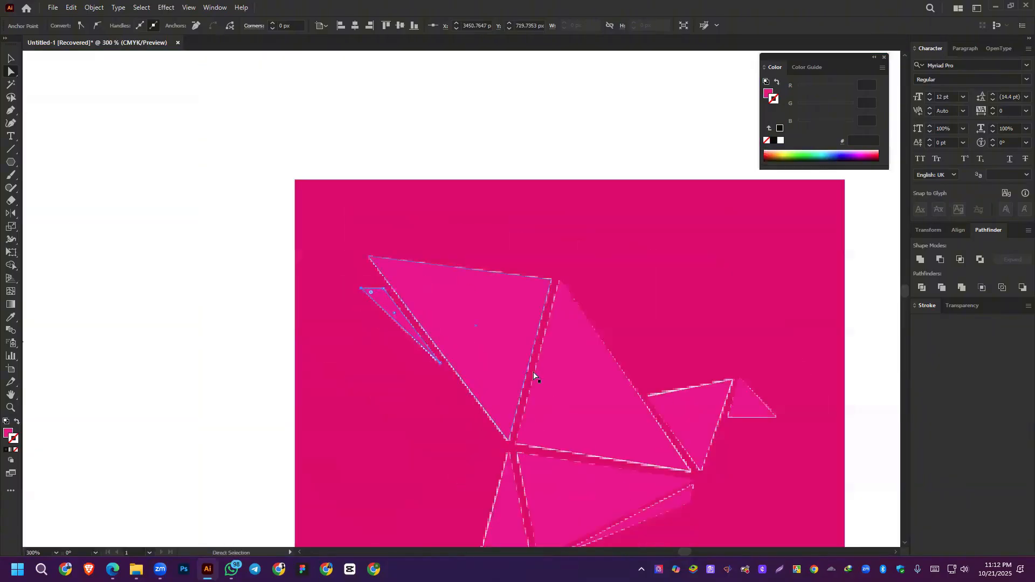
{"action": "left_click_drag", "start_coordinate": [534, 377], "coordinate": [430, 243]}
{"action": "scroll", "coordinate": [429, 250], "scroll_direction": "down", "scroll_amount": 1}
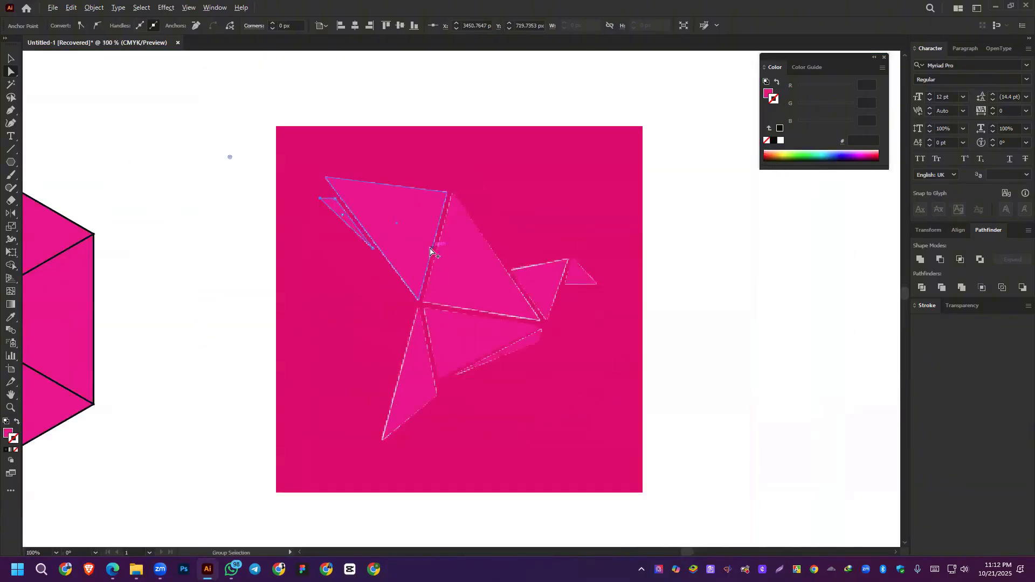
{"action": "left_click", "coordinate": [11, 58]}
{"action": "key", "text": "ctrl+a"}
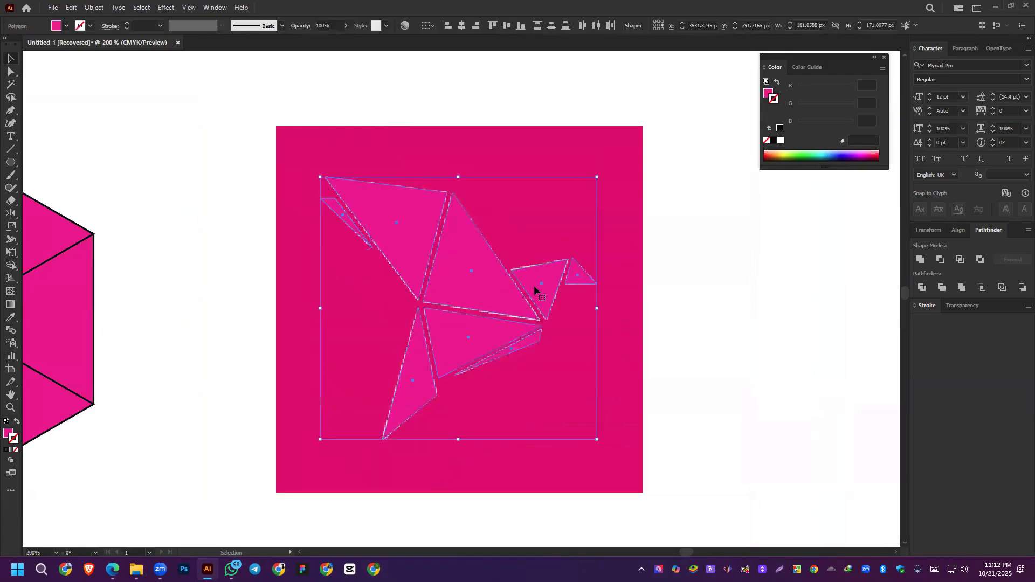
{"action": "left_click_drag", "start_coordinate": [534, 285], "coordinate": [517, 258]}
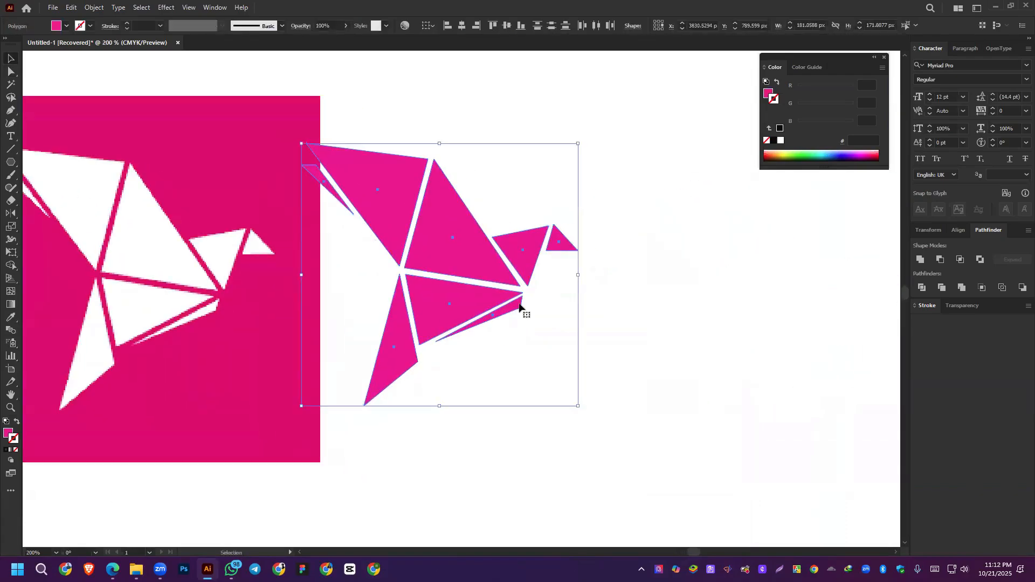
{"action": "left_click_drag", "start_coordinate": [479, 295], "coordinate": [586, 291]}
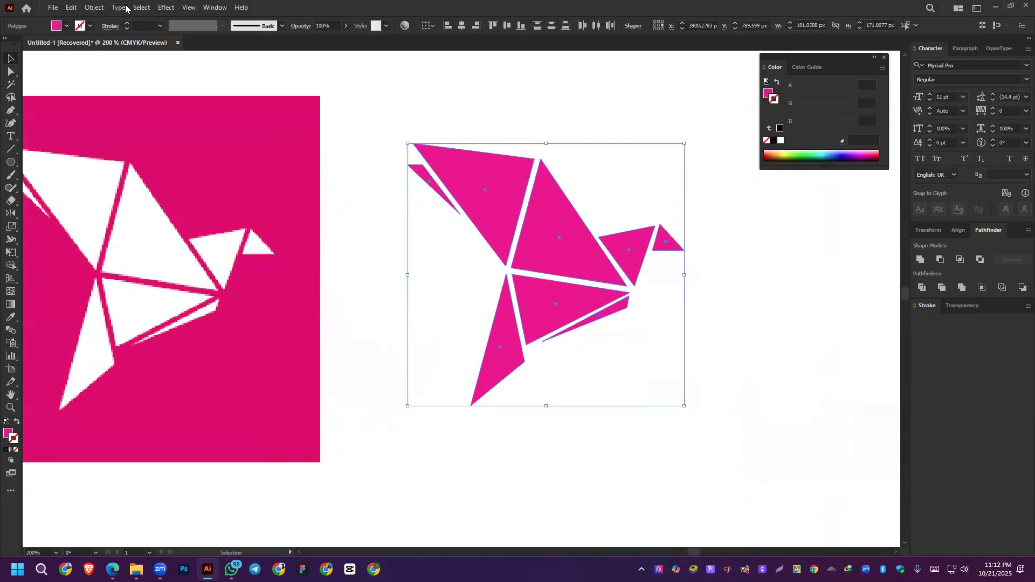
Step: Apply Offset Path to all the bird shapes with a 4 px offset and mitered joins
{"action": "left_click", "coordinate": [97, 9]}
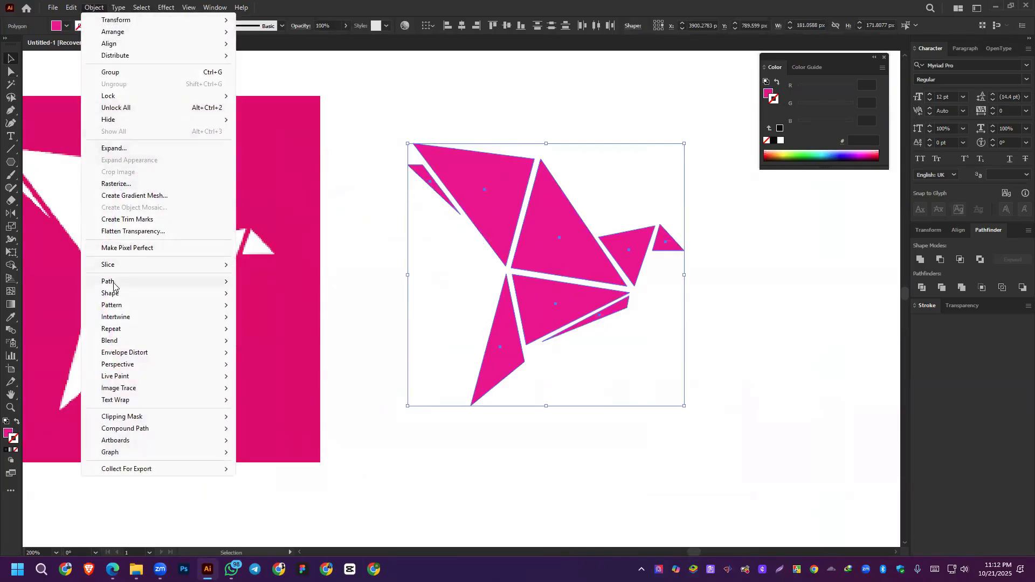
{"action": "mouse_move", "coordinate": [115, 283]}
{"action": "left_click", "coordinate": [271, 322]}
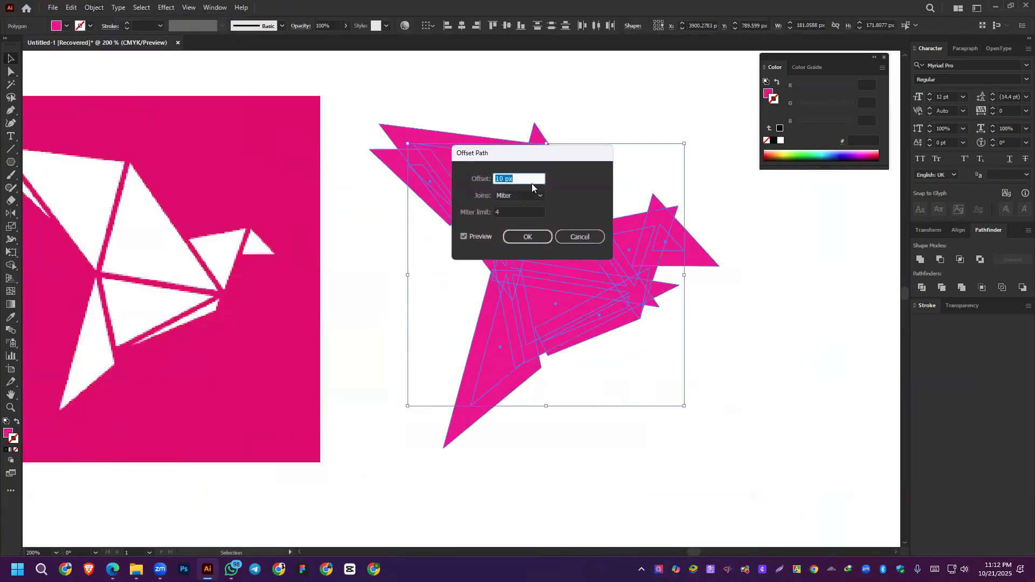
{"action": "key", "text": "Down"}
{"action": "key", "text": "Down"}
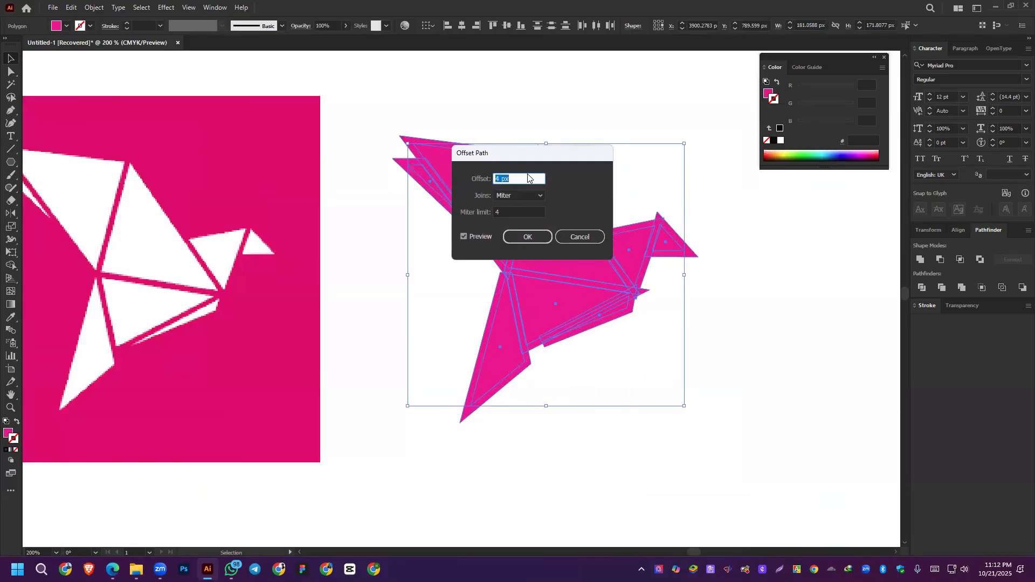
{"action": "left_click", "coordinate": [529, 237]}
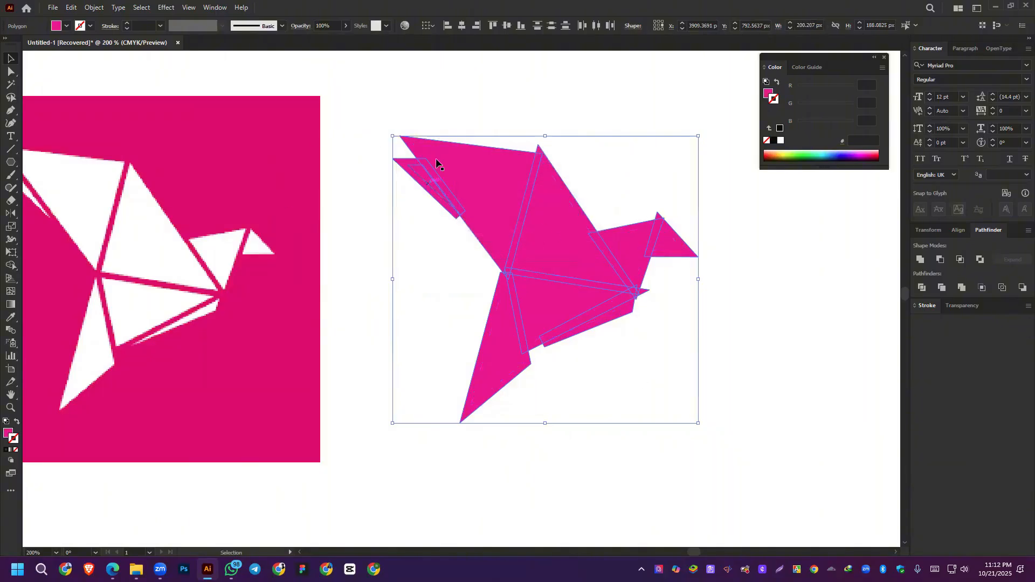
Step: Select the whole bird and use Shape Builder to remove the offset regions around the narrow feather sliver
{"action": "left_click_drag", "start_coordinate": [382, 115], "coordinate": [729, 411]}
{"action": "left_click", "coordinate": [12, 267]}
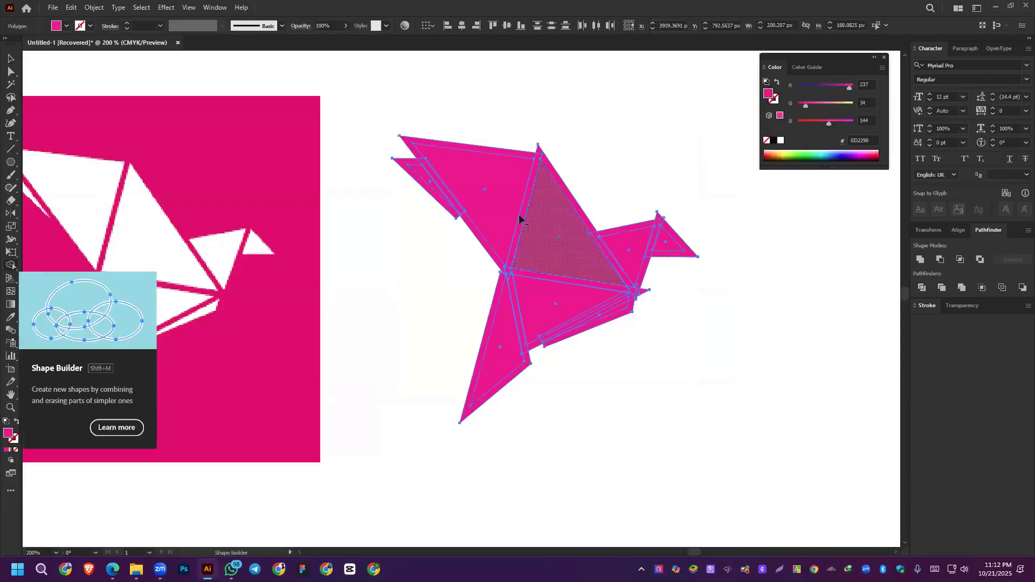
{"action": "scroll", "coordinate": [467, 180], "scroll_direction": "up", "scroll_amount": 5}
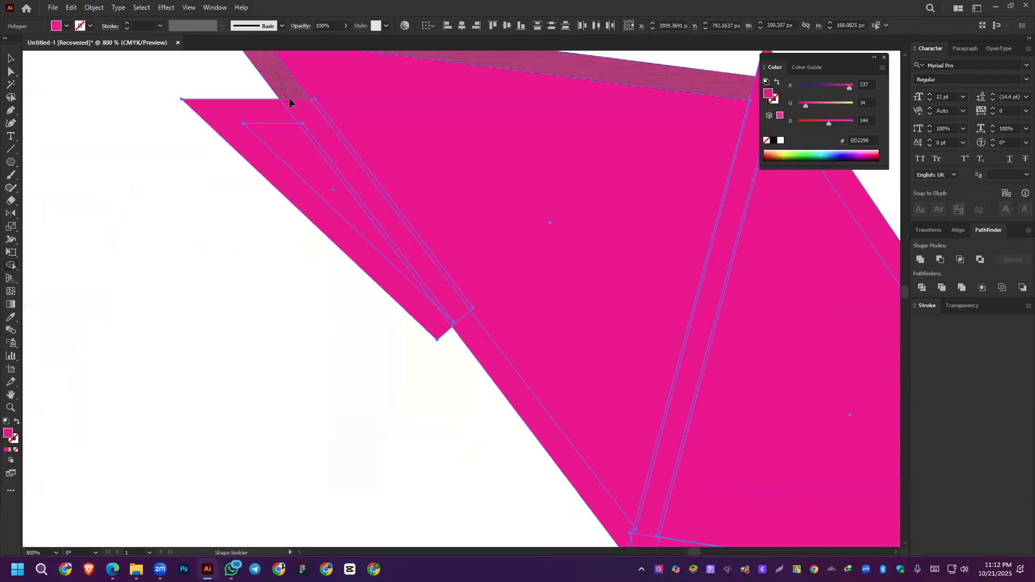
{"action": "left_click", "coordinate": [303, 128], "text": "alt"}
{"action": "left_click", "coordinate": [466, 335], "text": "alt"}
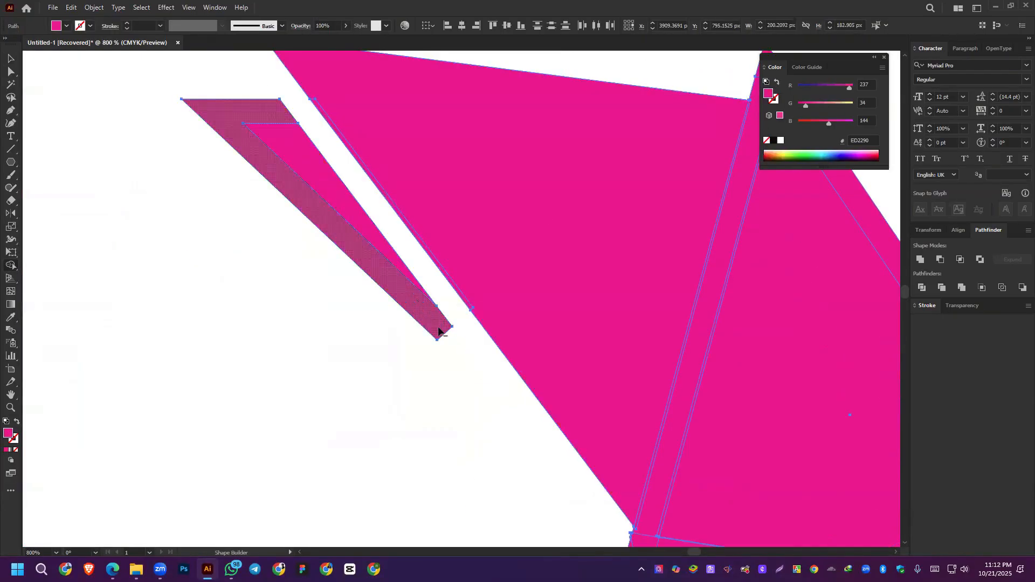
{"action": "left_click", "coordinate": [440, 331], "text": "alt"}
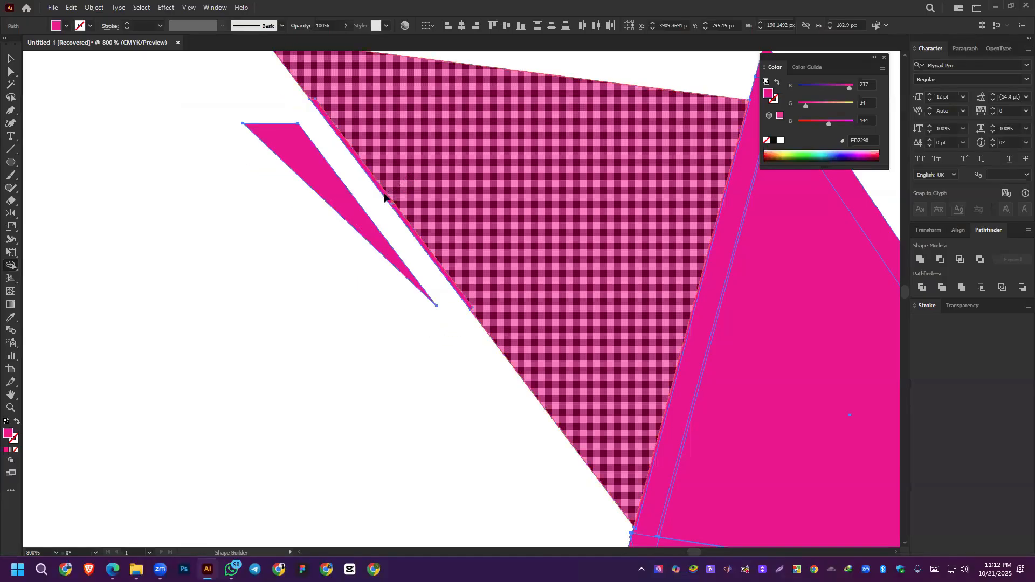
Step: Remove the overlapping strip between the upper-left wing and the central wing with Shape Builder
{"action": "scroll", "coordinate": [656, 211], "scroll_direction": "down", "scroll_amount": 2}
{"action": "scroll", "coordinate": [615, 136], "scroll_direction": "up", "scroll_amount": 4}
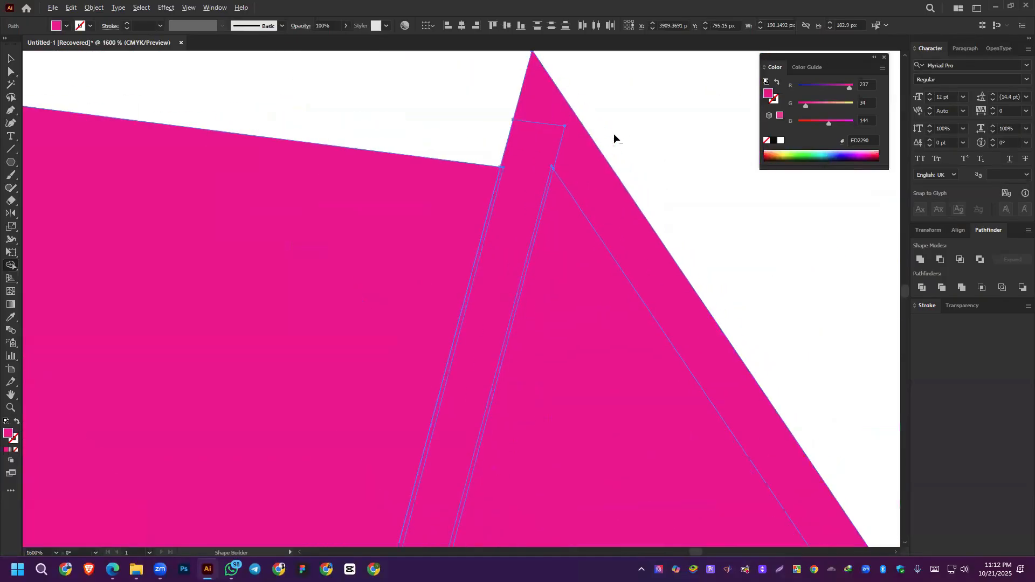
{"action": "left_click", "coordinate": [515, 172], "text": "alt"}
{"action": "scroll", "coordinate": [504, 180], "scroll_direction": "up", "scroll_amount": 5}
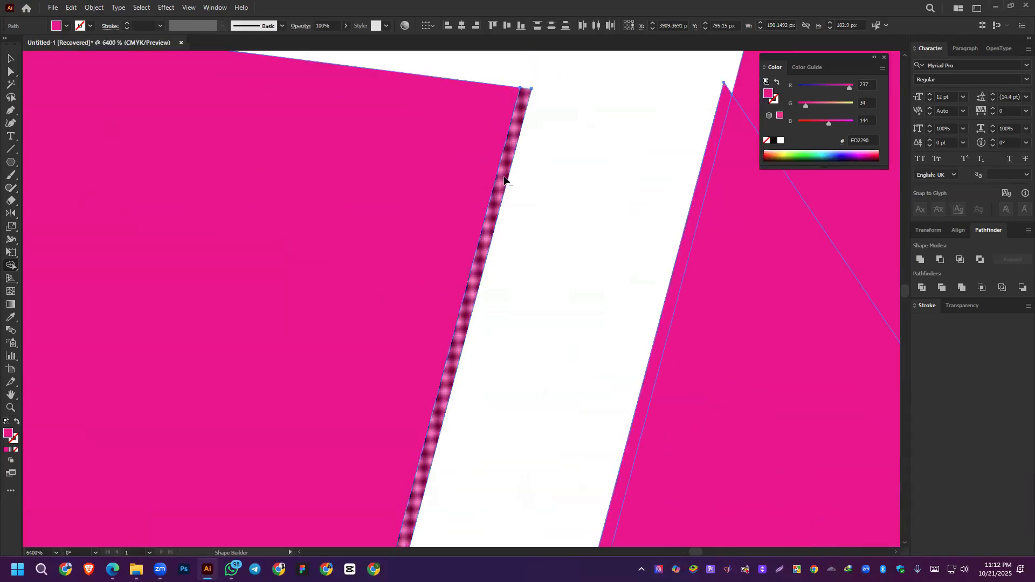
{"action": "scroll", "coordinate": [700, 210], "scroll_direction": "down", "scroll_amount": 2}
{"action": "scroll", "coordinate": [695, 209], "scroll_direction": "down", "scroll_amount": 4}
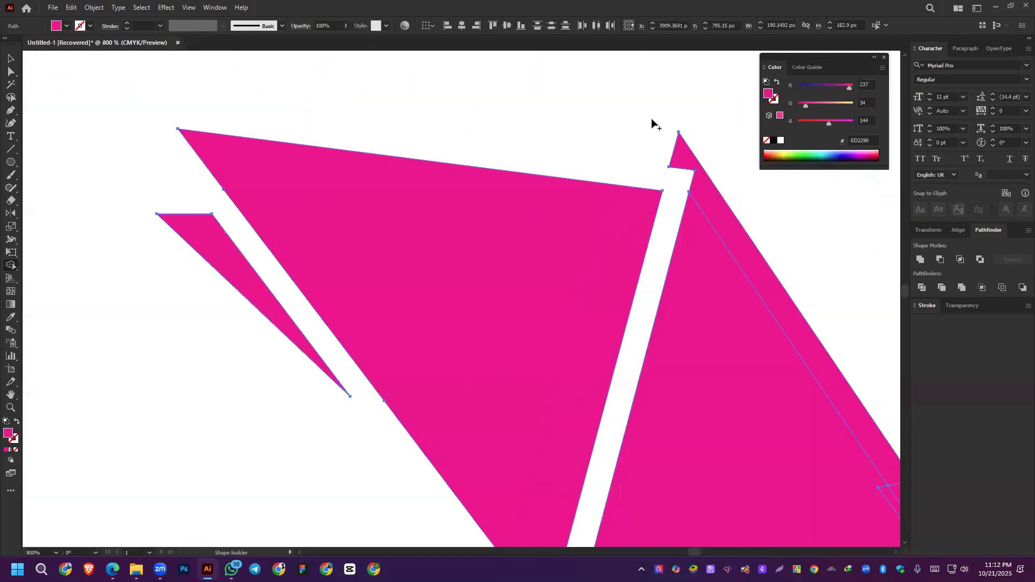
Step: Remove the offset border along the central wing's outer edge and the overlap between the central wing and belly
{"action": "left_click", "coordinate": [705, 196], "text": "alt"}
{"action": "scroll", "coordinate": [739, 225], "scroll_direction": "down", "scroll_amount": 2}
{"action": "scroll", "coordinate": [427, 235], "scroll_direction": "up", "scroll_amount": 4}
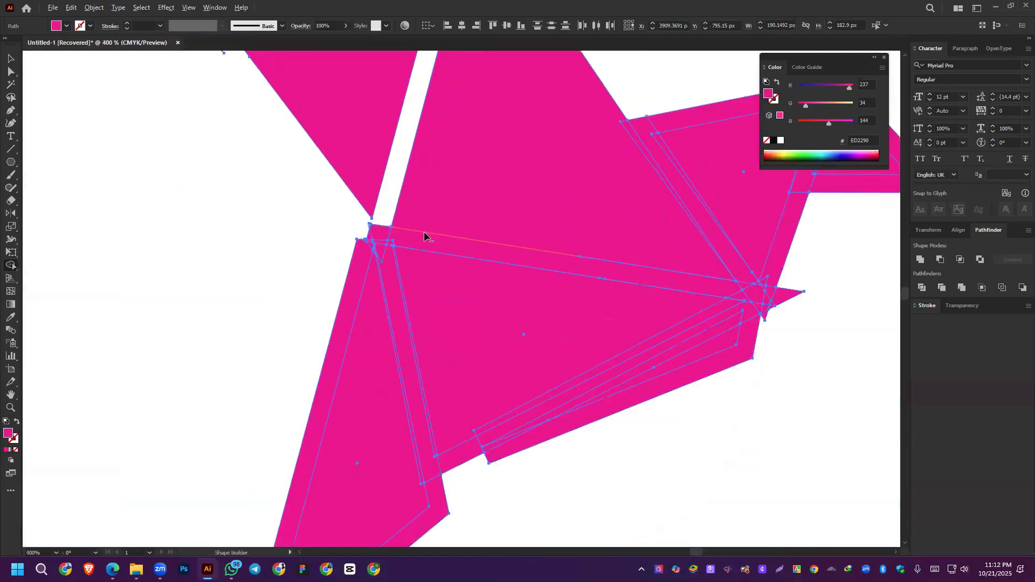
{"action": "left_click", "coordinate": [484, 286], "text": "alt"}
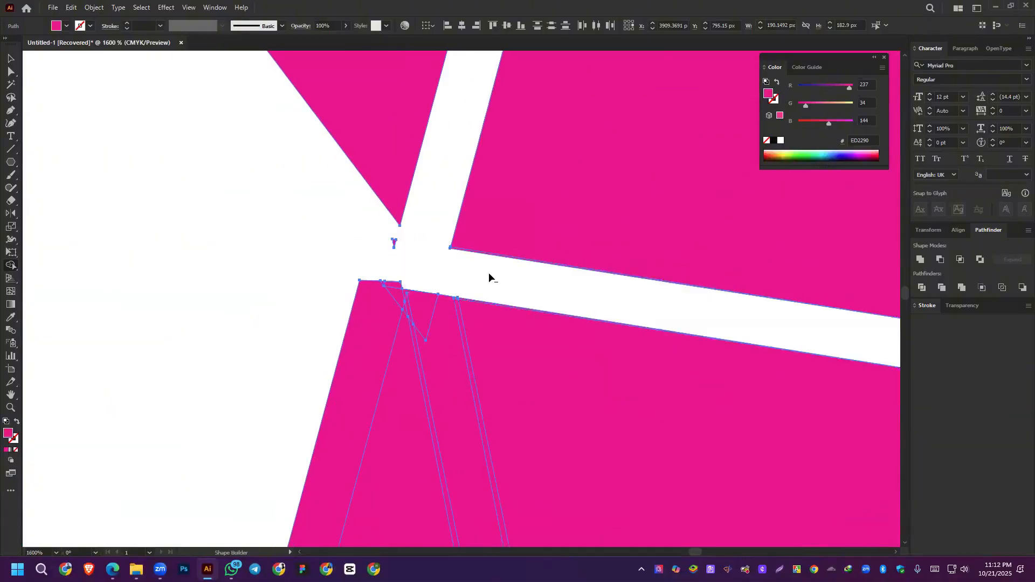
Step: Remove the thin leftover offset strip along the central wing's lower edge with Shape Builder
{"action": "scroll", "coordinate": [489, 241], "scroll_direction": "up", "scroll_amount": 4}
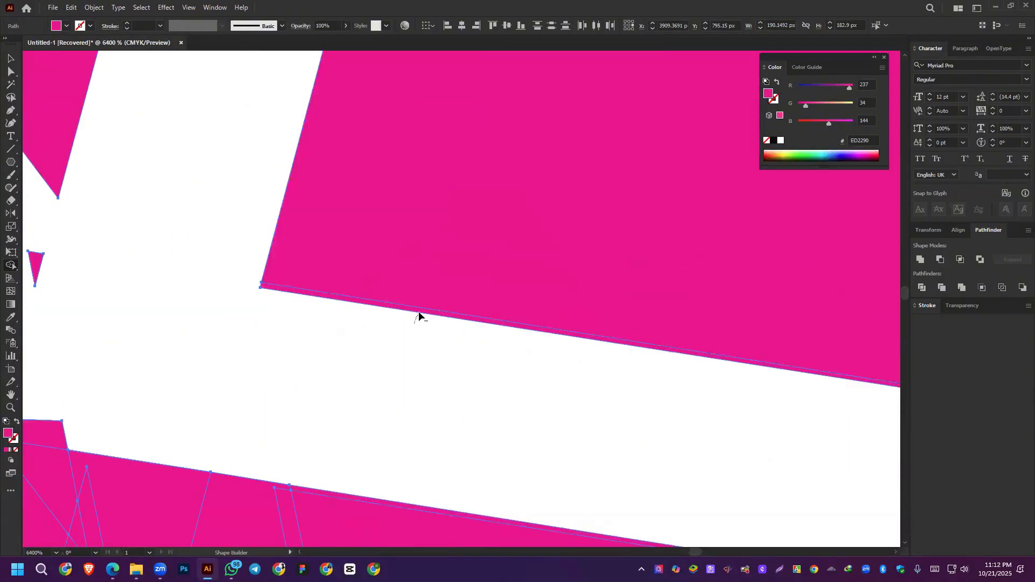
{"action": "left_click", "coordinate": [420, 315], "text": "alt"}
{"action": "scroll", "coordinate": [333, 456], "scroll_direction": "down", "scroll_amount": 4}
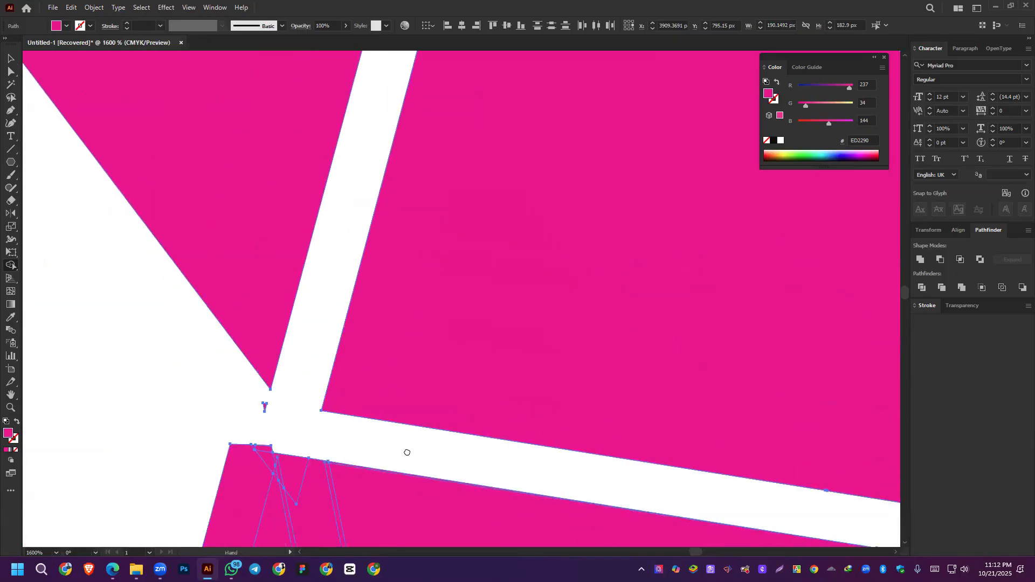
Step: Remove the offset strip along the belly's upper edge and the overlap between the belly and the tail
{"action": "left_click_drag", "start_coordinate": [407, 453], "coordinate": [410, 281]}
{"action": "scroll", "coordinate": [334, 276], "scroll_direction": "up", "scroll_amount": 2}
{"action": "scroll", "coordinate": [335, 276], "scroll_direction": "up", "scroll_amount": 3}
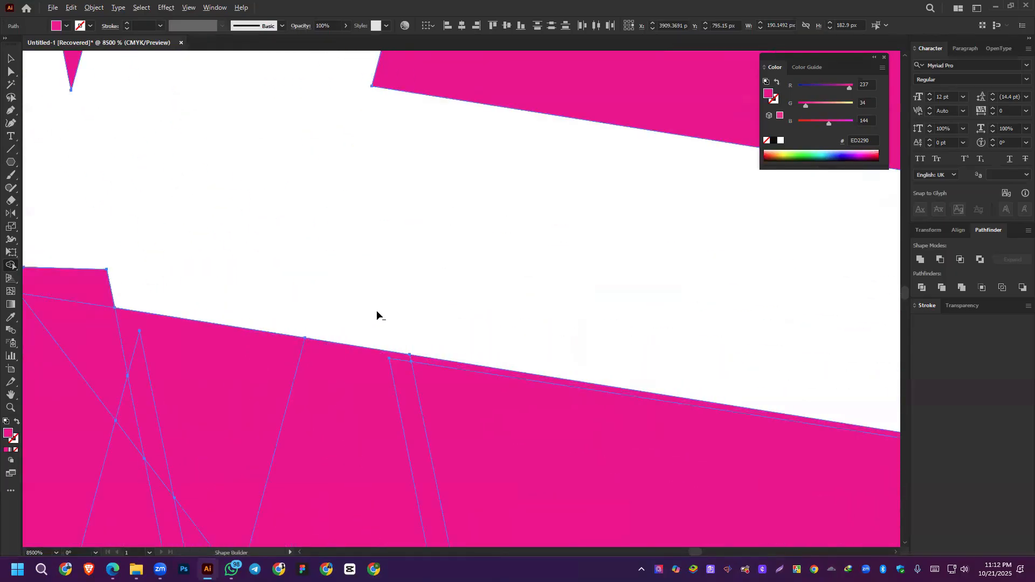
{"action": "left_click", "coordinate": [400, 361], "text": "alt"}
{"action": "left_click", "coordinate": [399, 372], "text": "alt"}
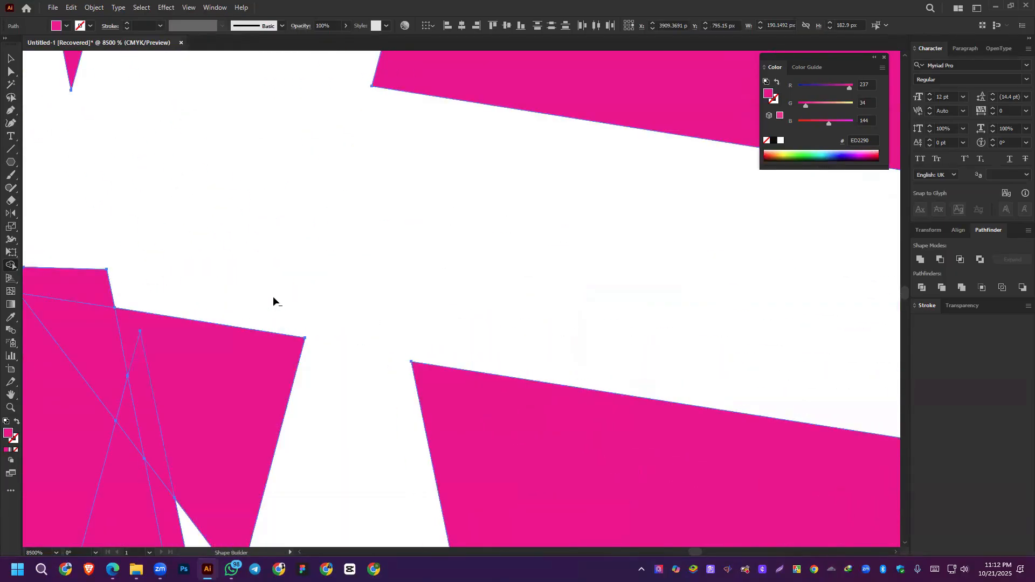
Step: Remove the leftover offset fragments around the tail's upper tip so it ends in a clean point
{"action": "scroll", "coordinate": [231, 340], "scroll_direction": "down", "scroll_amount": 5}
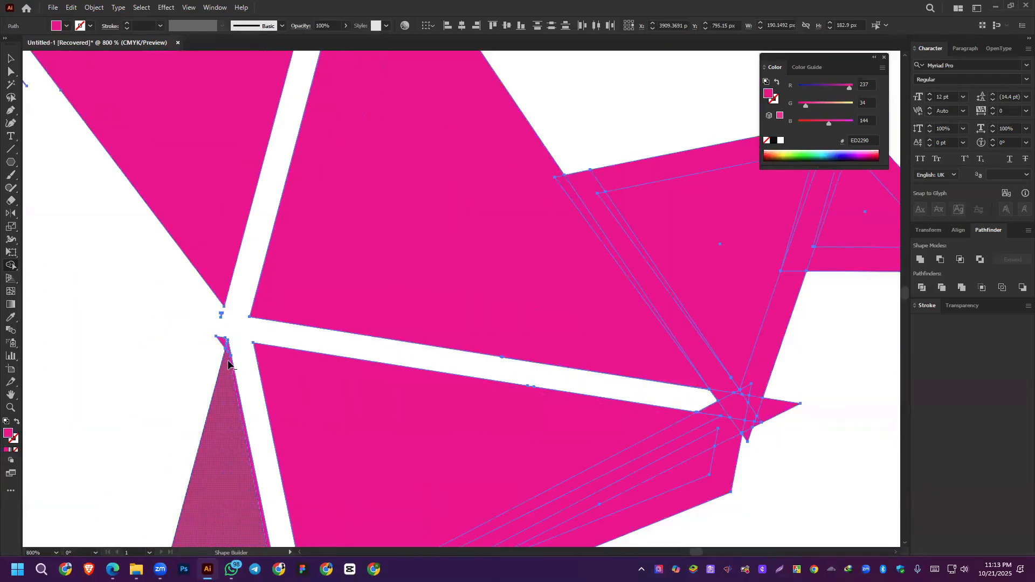
{"action": "scroll", "coordinate": [221, 340], "scroll_direction": "up", "scroll_amount": 5}
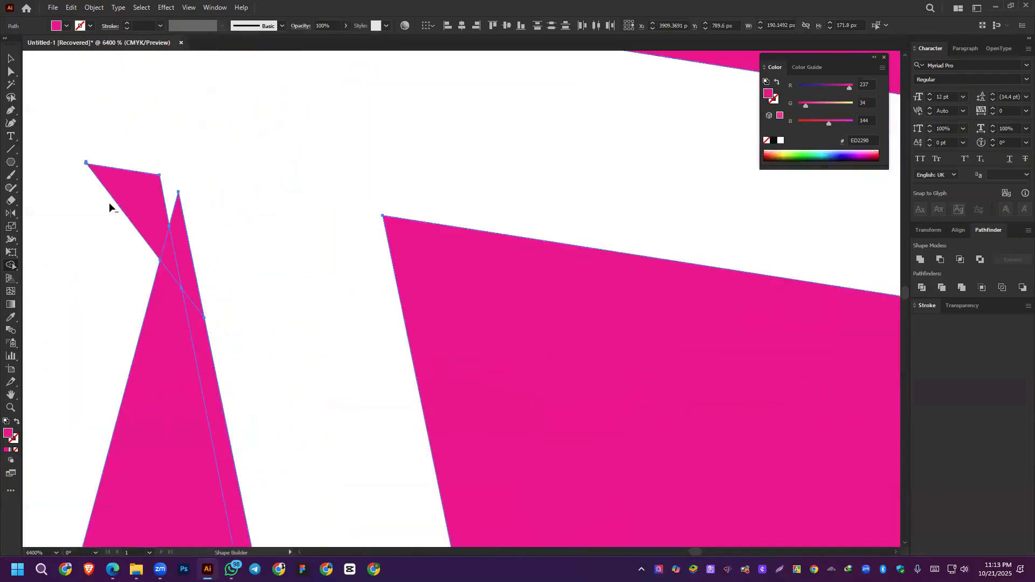
{"action": "left_click", "coordinate": [196, 316], "text": "alt"}
{"action": "scroll", "coordinate": [156, 205], "scroll_direction": "down", "scroll_amount": 3}
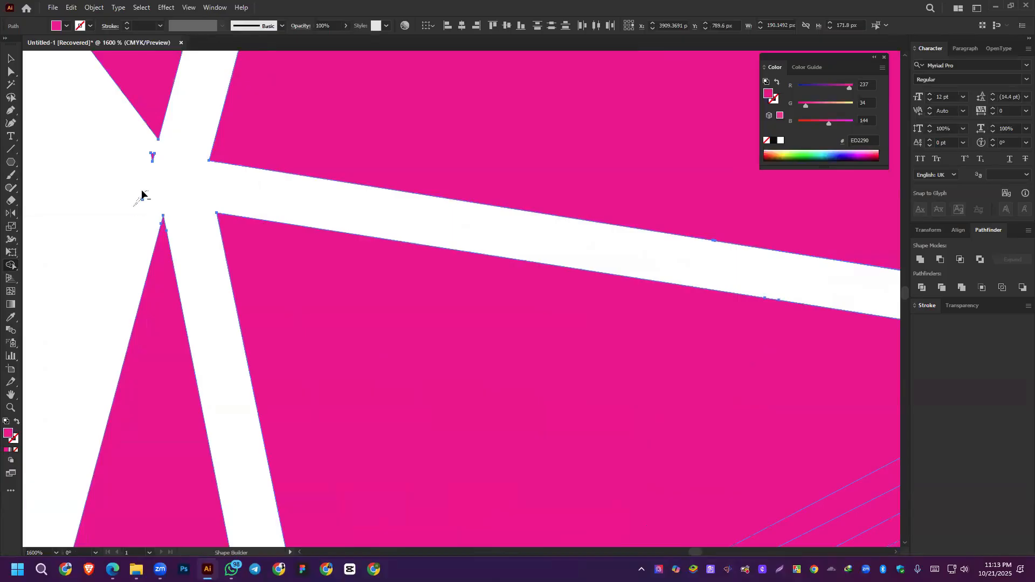
{"action": "scroll", "coordinate": [137, 201], "scroll_direction": "up", "scroll_amount": 5}
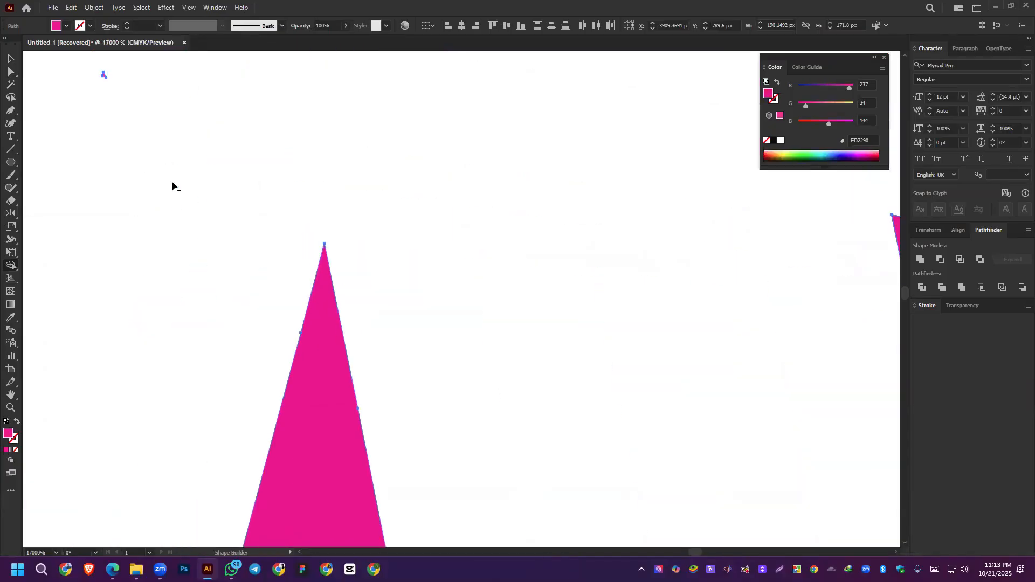
{"action": "scroll", "coordinate": [103, 75], "scroll_direction": "down", "scroll_amount": 10}
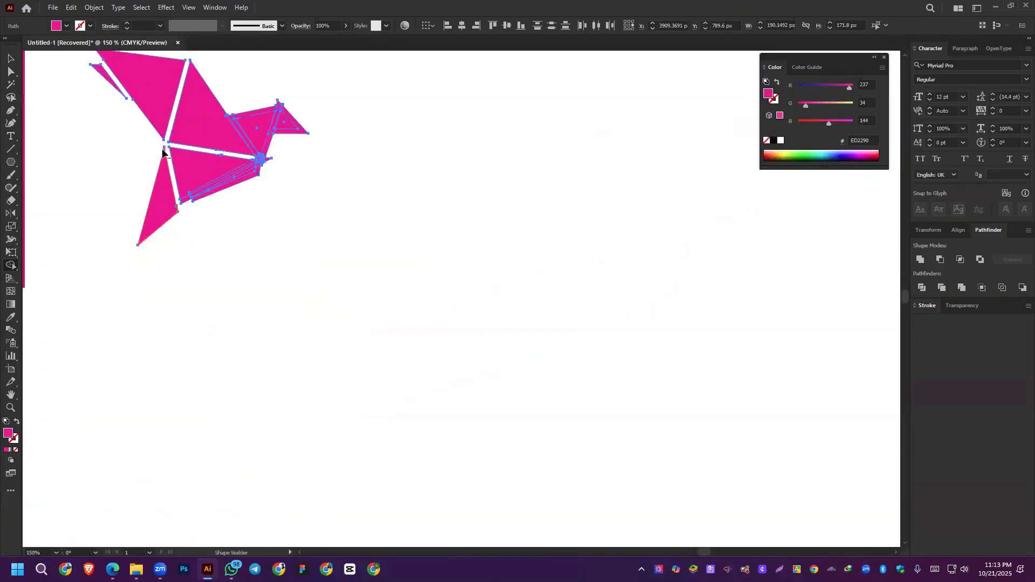
Step: Merge the thin inner strip along the tail's belly-facing edge into the tail with Shape Builder
{"action": "scroll", "coordinate": [177, 221], "scroll_direction": "up", "scroll_amount": 3}
{"action": "scroll", "coordinate": [163, 172], "scroll_direction": "up", "scroll_amount": 1}
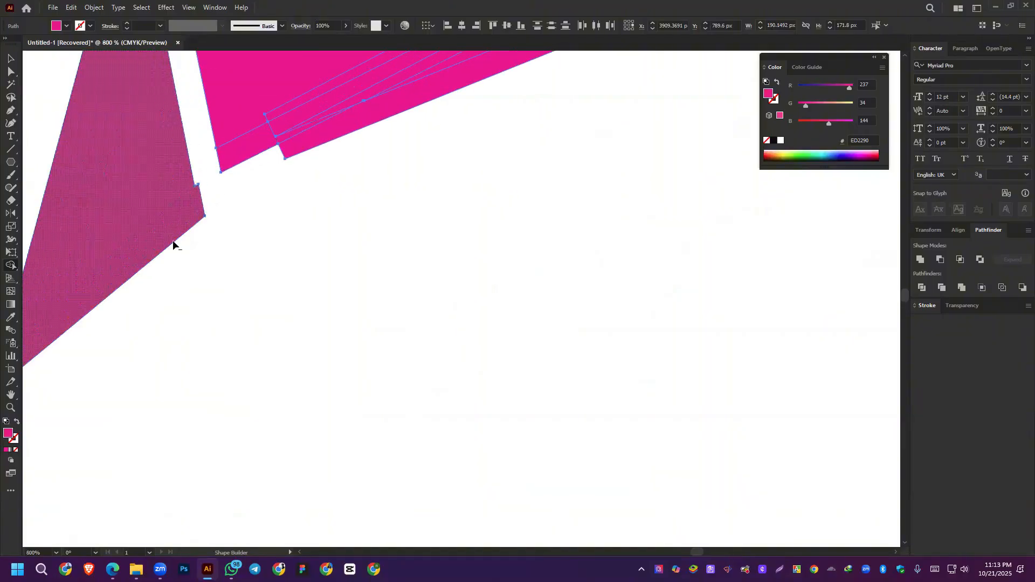
{"action": "scroll", "coordinate": [172, 240], "scroll_direction": "down", "scroll_amount": 3}
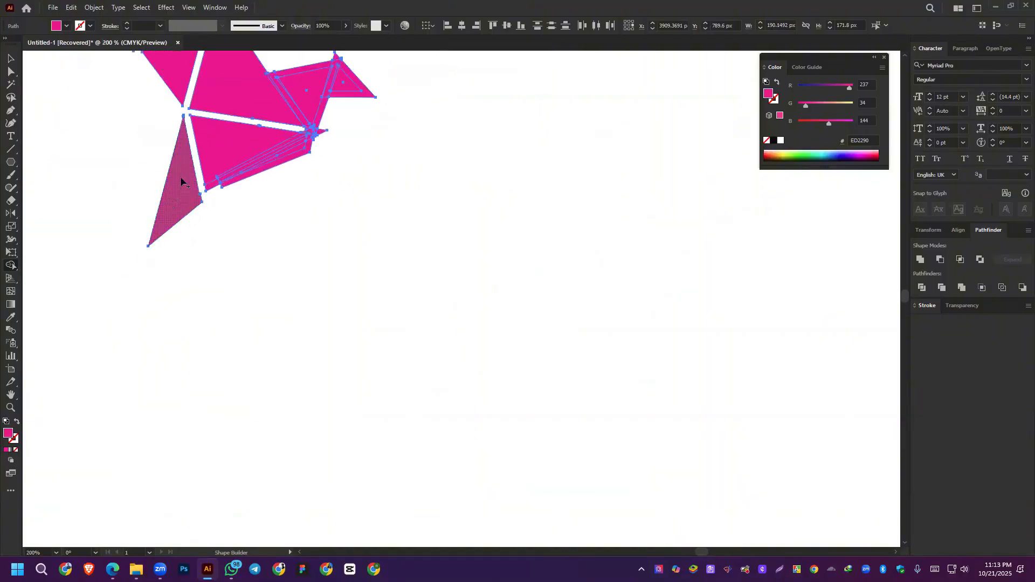
{"action": "left_click", "coordinate": [172, 202]}
{"action": "left_click", "coordinate": [196, 208]}
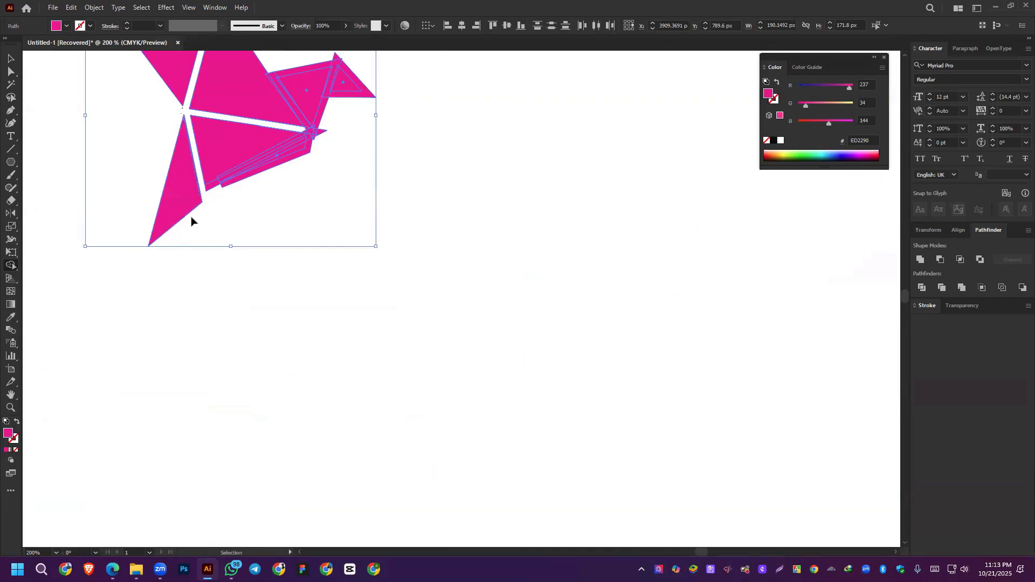
{"action": "scroll", "coordinate": [194, 217], "scroll_direction": "up", "scroll_amount": 4}
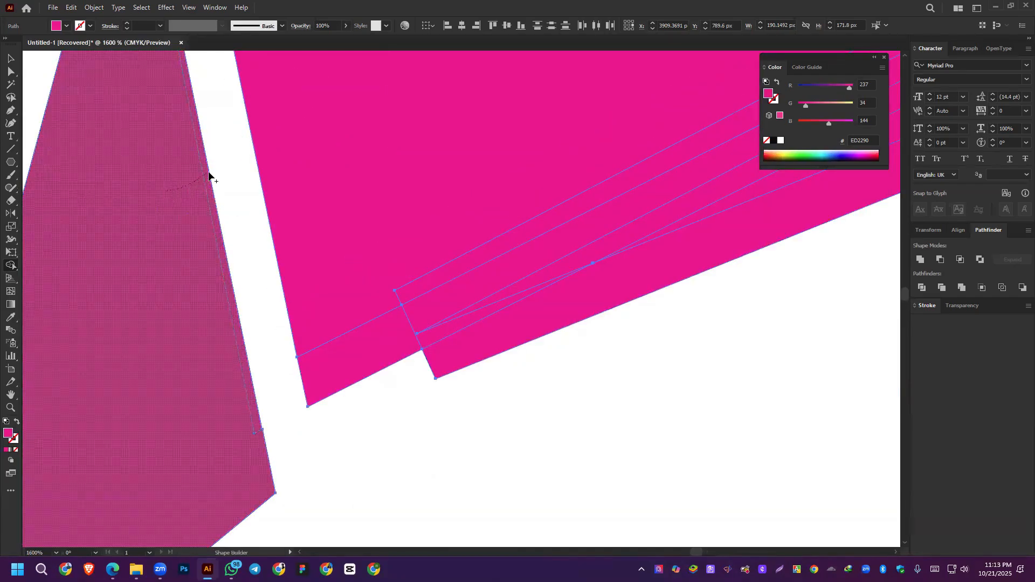
{"action": "scroll", "coordinate": [183, 189], "scroll_direction": "down", "scroll_amount": 2}
{"action": "scroll", "coordinate": [178, 194], "scroll_direction": "down", "scroll_amount": 2}
Step: Clear the tiny stray fragments at the junction where the wings, belly and tail meet
{"action": "scroll", "coordinate": [251, 238], "scroll_direction": "up", "scroll_amount": 4}
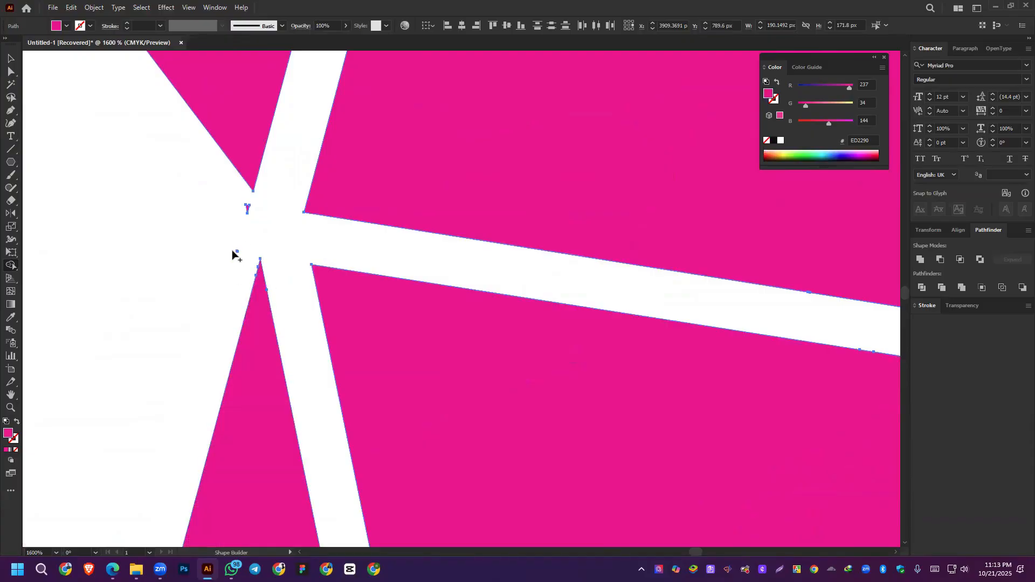
{"action": "scroll", "coordinate": [251, 215], "scroll_direction": "down", "scroll_amount": 5}
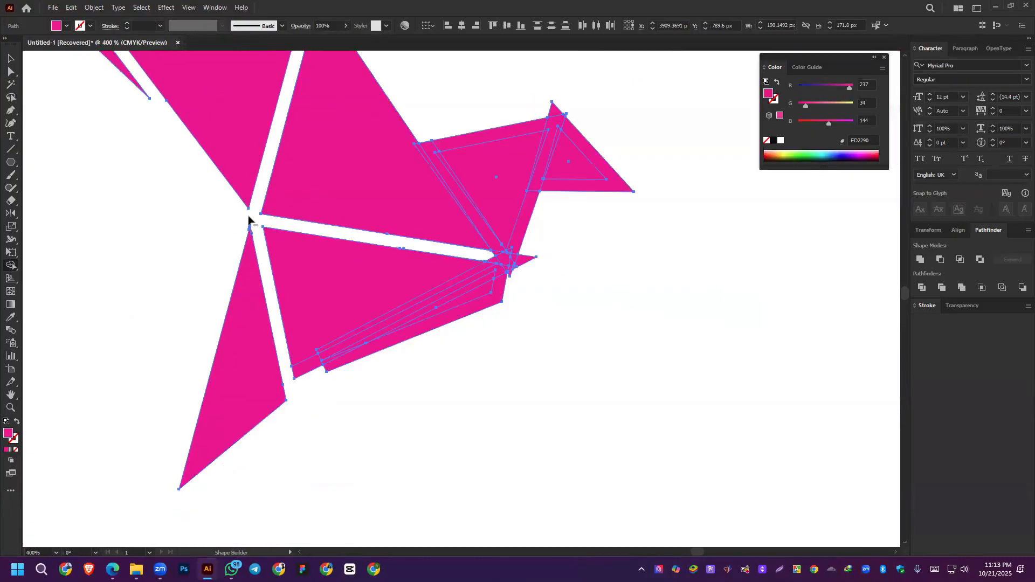
{"action": "scroll", "coordinate": [338, 287], "scroll_direction": "up", "scroll_amount": 5}
Step: Remove the overlap between the belly and the lower feather, along with the feather's surrounding offset regions
{"action": "scroll", "coordinate": [248, 197], "scroll_direction": "down", "scroll_amount": 3}
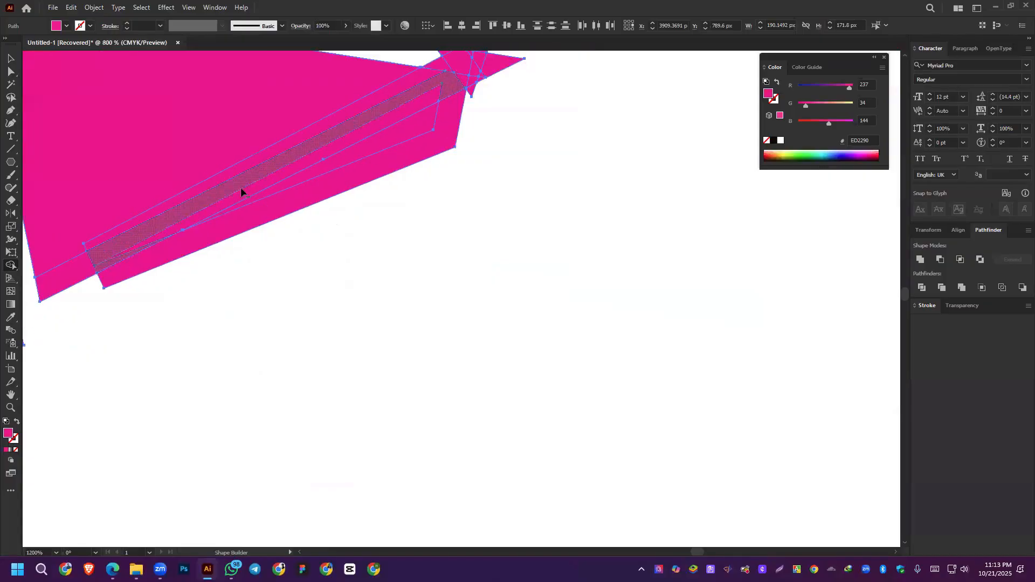
{"action": "left_click", "coordinate": [154, 234], "text": "alt"}
{"action": "left_click", "coordinate": [108, 254], "text": "alt"}
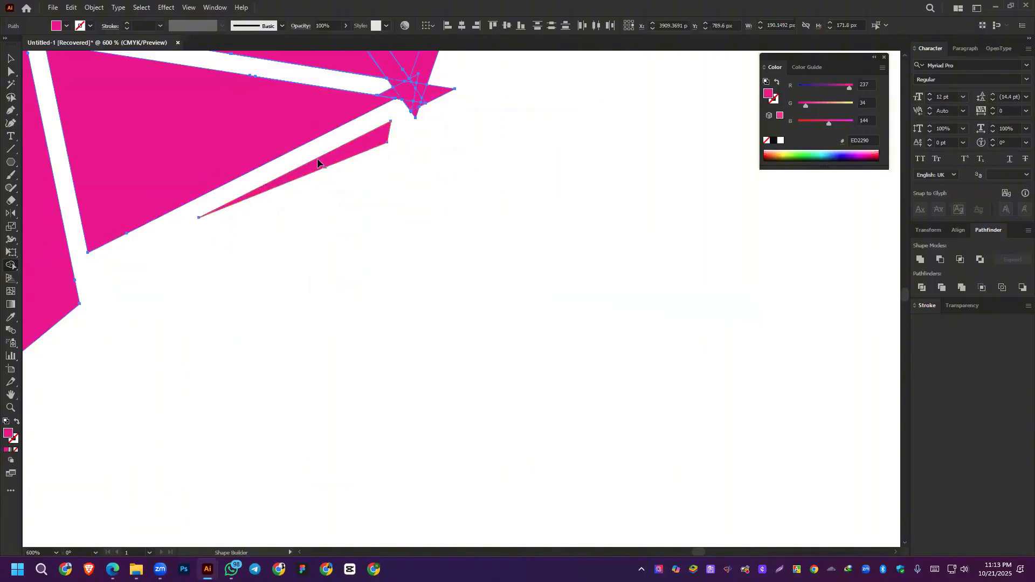
Step: Remove the overlap between the central wing and the neck, and the stray offset fragments where they meet the belly
{"action": "scroll", "coordinate": [346, 226], "scroll_direction": "up", "scroll_amount": 4}
{"action": "mouse_move", "coordinate": [273, 276]}
{"action": "left_mouse_down"}
{"action": "mouse_move", "coordinate": [384, 285]}
{"action": "mouse_move", "coordinate": [330, 288]}
{"action": "mouse_move", "coordinate": [348, 299]}
{"action": "mouse_move", "coordinate": [318, 242]}
{"action": "left_mouse_up"}
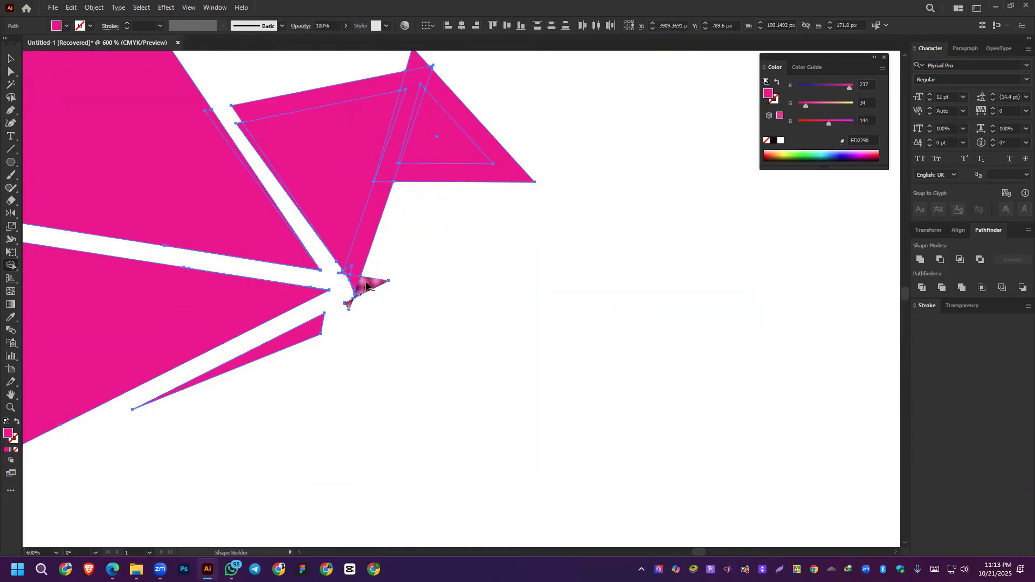
{"action": "left_click", "coordinate": [348, 298], "text": "alt"}
{"action": "scroll", "coordinate": [345, 300], "scroll_direction": "up", "scroll_amount": 5}
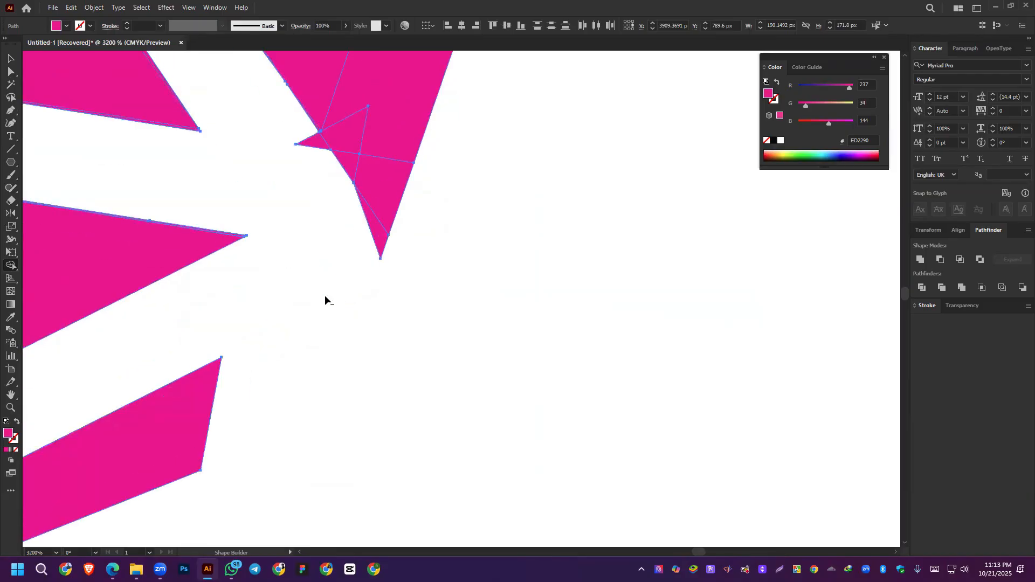
{"action": "scroll", "coordinate": [334, 231], "scroll_direction": "down", "scroll_amount": 3}
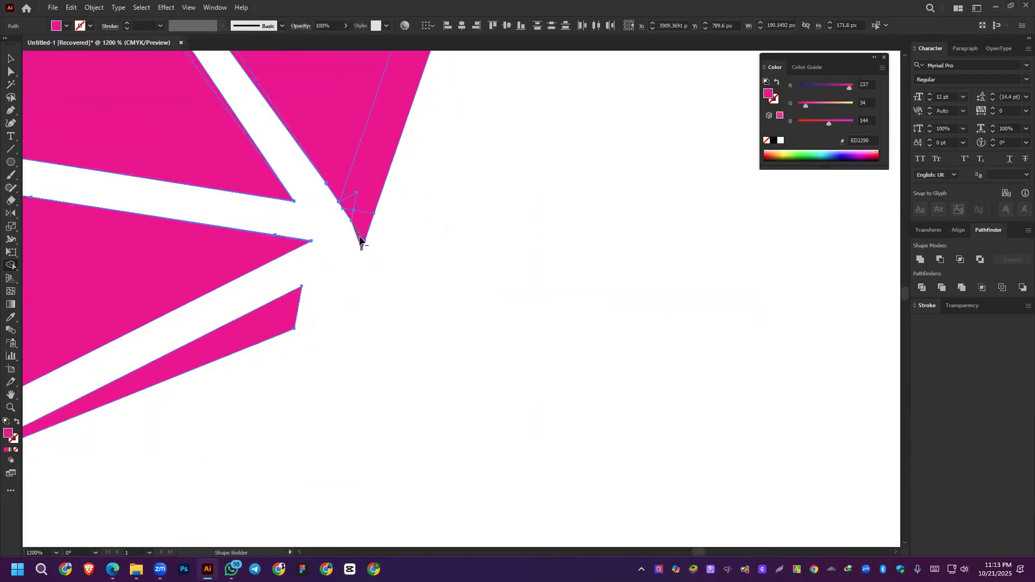
{"action": "scroll", "coordinate": [319, 270], "scroll_direction": "down", "scroll_amount": 2}
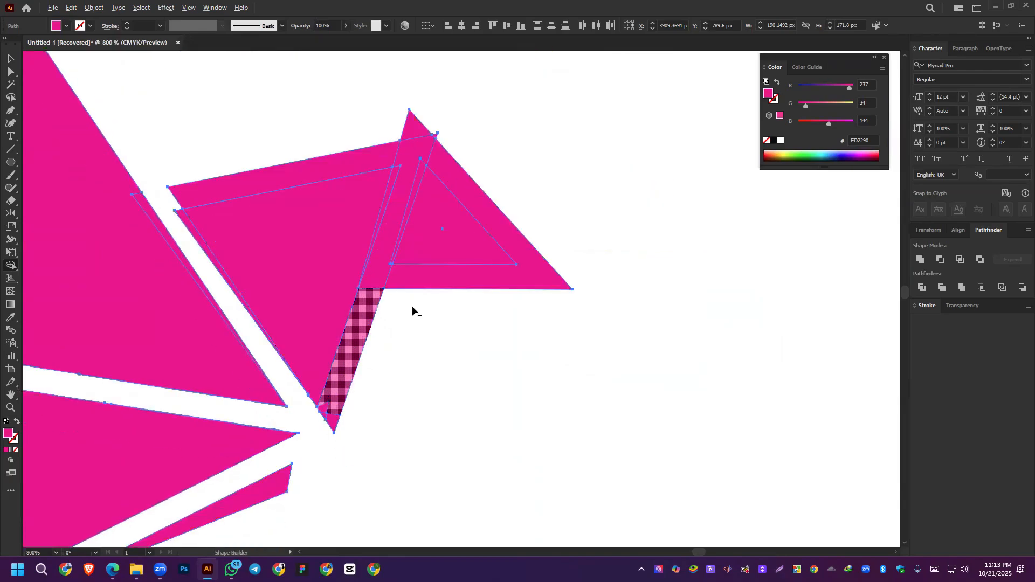
Step: Remove the overlap strip between the neck and the head, and the offset border along the neck's outer edges
{"action": "left_click", "coordinate": [399, 213], "text": "alt"}
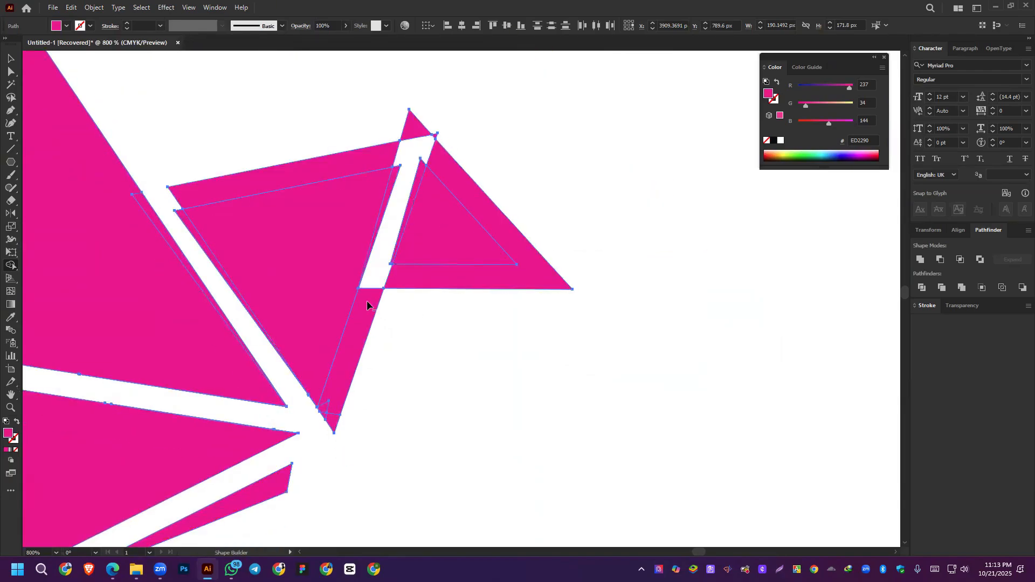
{"action": "left_click", "coordinate": [367, 304], "text": "alt"}
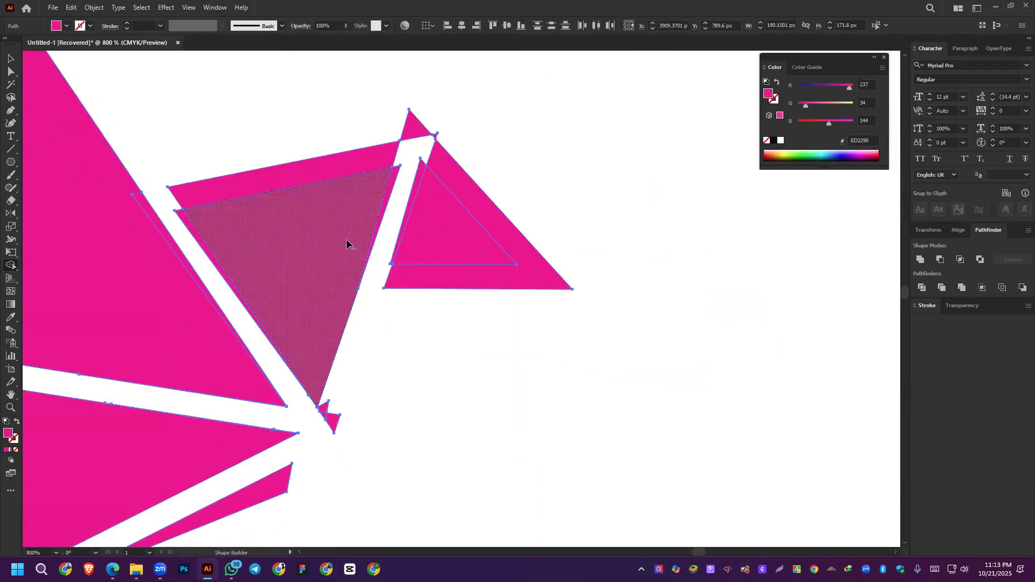
{"action": "left_click", "coordinate": [383, 154], "text": "alt"}
{"action": "left_click", "coordinate": [406, 130], "text": "alt"}
Step: Merge the head triangle with its offset border and clear the stray fragments at the head's and neck's tips
{"action": "mouse_move", "coordinate": [421, 174]}
{"action": "left_mouse_down"}
{"action": "mouse_move", "coordinate": [425, 233]}
{"action": "mouse_move", "coordinate": [449, 236]}
{"action": "mouse_move", "coordinate": [447, 270]}
{"action": "left_mouse_up"}
{"action": "left_click", "coordinate": [433, 136], "text": "alt"}
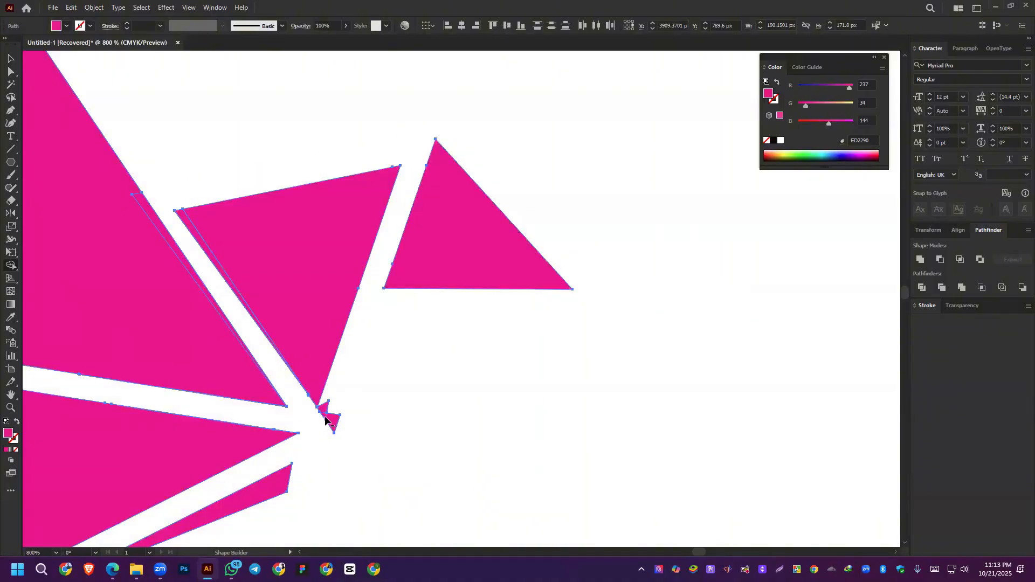
{"action": "left_click_drag", "start_coordinate": [264, 284], "coordinate": [221, 267]}
{"action": "scroll", "coordinate": [135, 253], "scroll_direction": "down", "scroll_amount": 4}
{"action": "left_click_drag", "start_coordinate": [133, 249], "coordinate": [296, 224]}
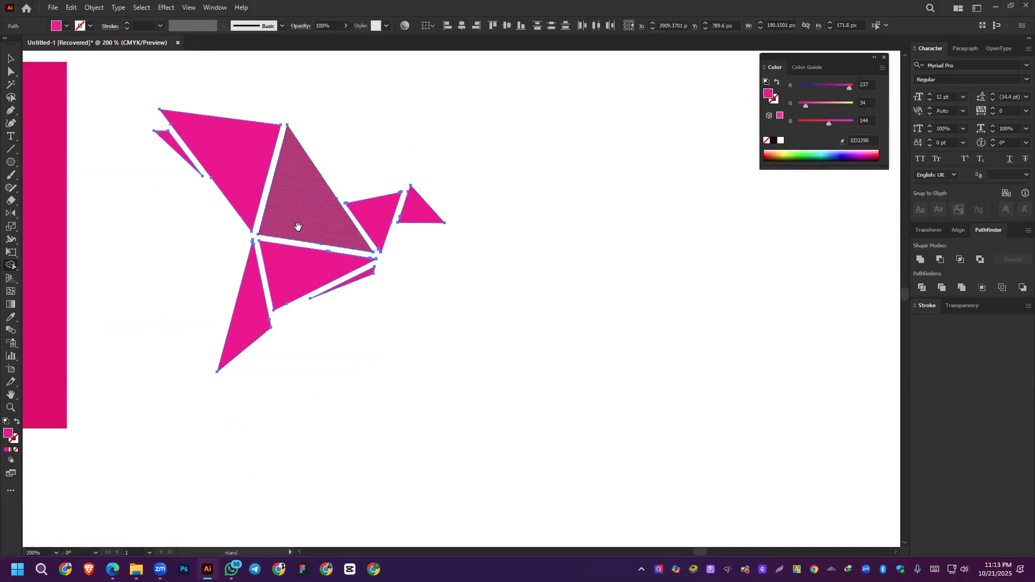
{"action": "scroll", "coordinate": [395, 167], "scroll_direction": "up", "scroll_amount": 2}
{"action": "scroll", "coordinate": [395, 168], "scroll_direction": "down", "scroll_amount": 3}
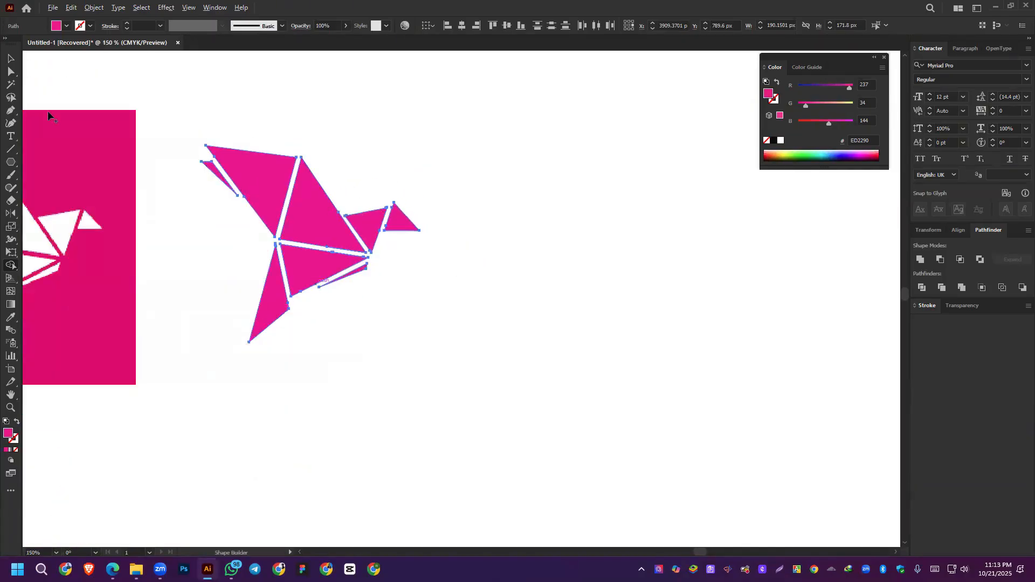
Step: Move the bird farther from the reference, then undo the move and the preceding Shape Builder edits on the head and neck
{"action": "left_click", "coordinate": [11, 58]}
{"action": "left_click_drag", "start_coordinate": [289, 205], "coordinate": [463, 203]}
{"action": "key", "text": "ctrl+shift+a"}
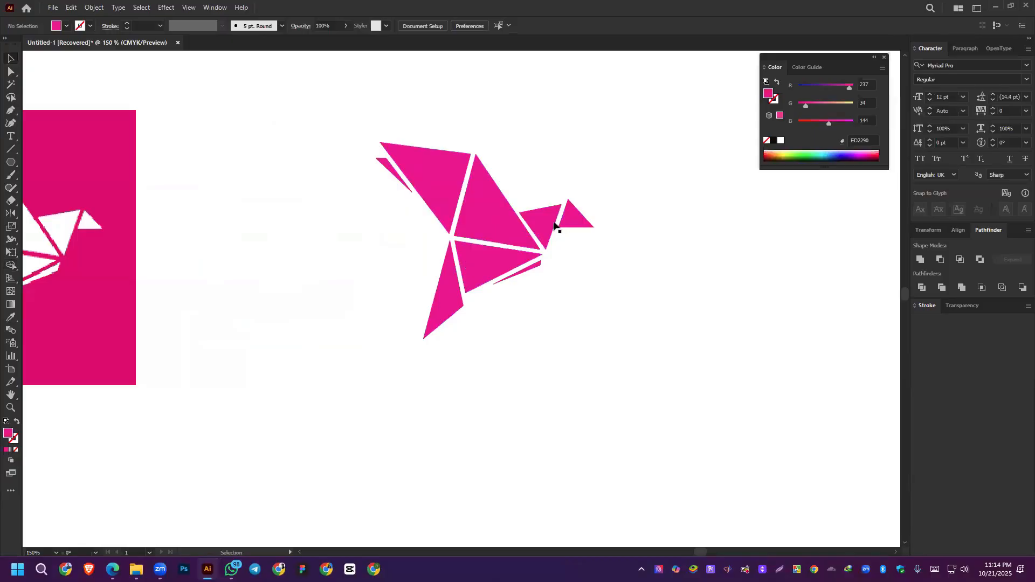
{"action": "key", "text": "ctrl+z"}
{"action": "key", "text": "ctrl+z"}
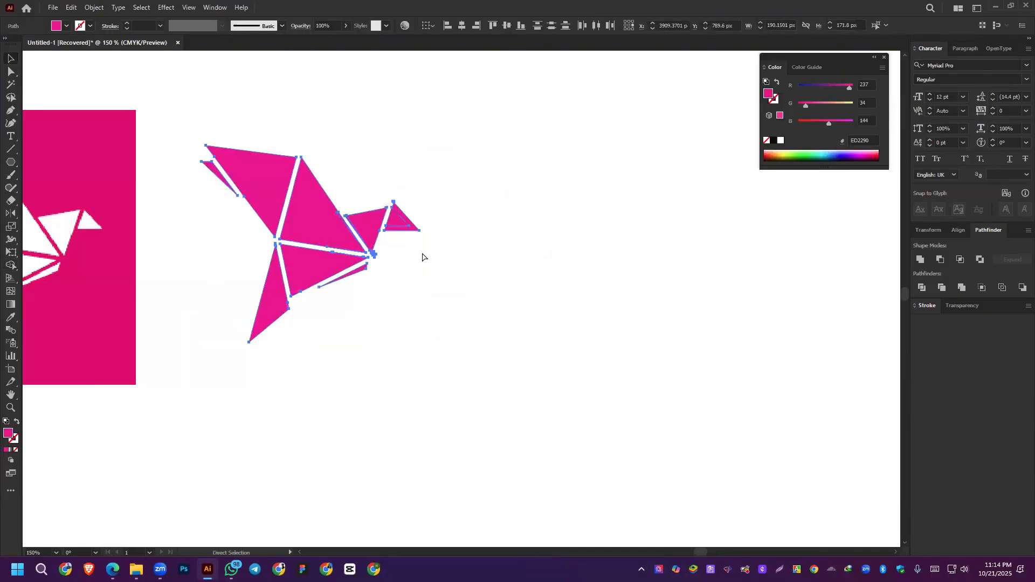
Step: Remove the head's offset border with Shape Builder and clear the stray fragments at the head's top and the neck's lower tip
{"action": "key", "text": "v"}
{"action": "scroll", "coordinate": [413, 218], "scroll_direction": "up", "scroll_amount": 3}
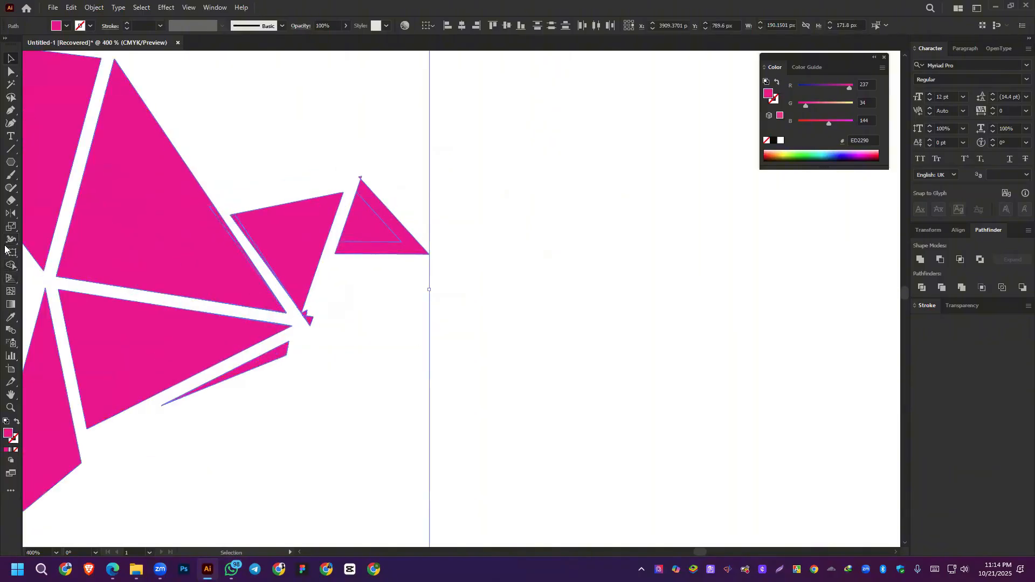
{"action": "left_click", "coordinate": [10, 265]}
{"action": "left_click", "coordinate": [405, 246], "text": "alt"}
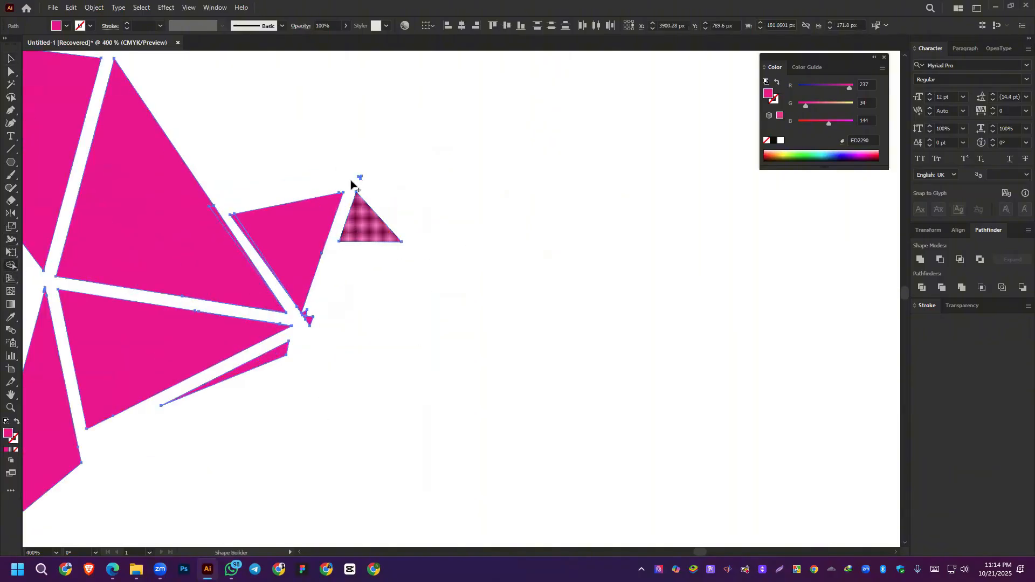
{"action": "left_click_drag", "start_coordinate": [353, 168], "coordinate": [367, 193]}
{"action": "scroll", "coordinate": [303, 324], "scroll_direction": "up", "scroll_amount": 4}
{"action": "scroll", "coordinate": [334, 429], "scroll_direction": "down", "scroll_amount": 4}
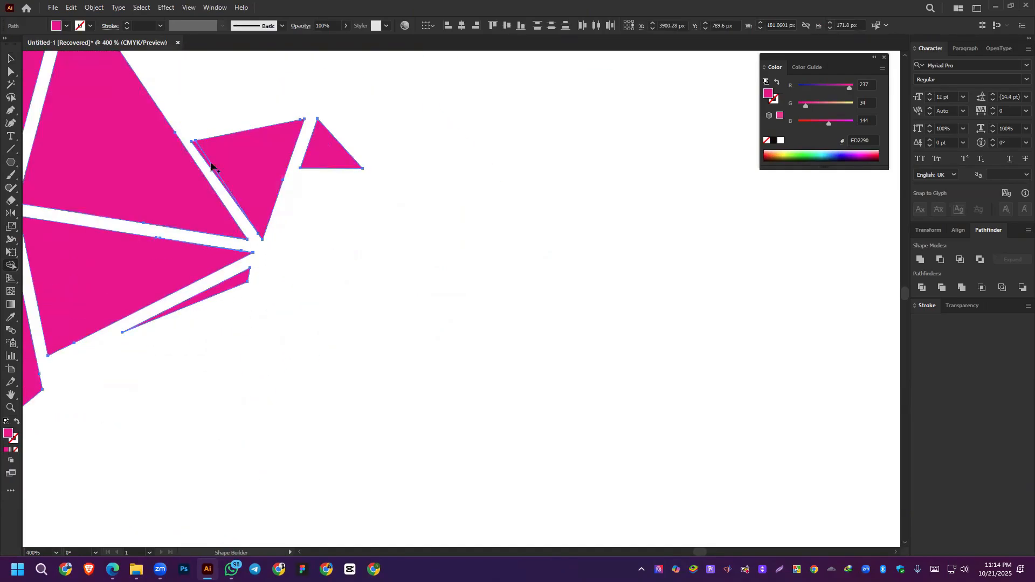
Step: Deselect the bird and compare it side by side with the reference logo
{"action": "scroll", "coordinate": [206, 219], "scroll_direction": "down", "scroll_amount": 4}
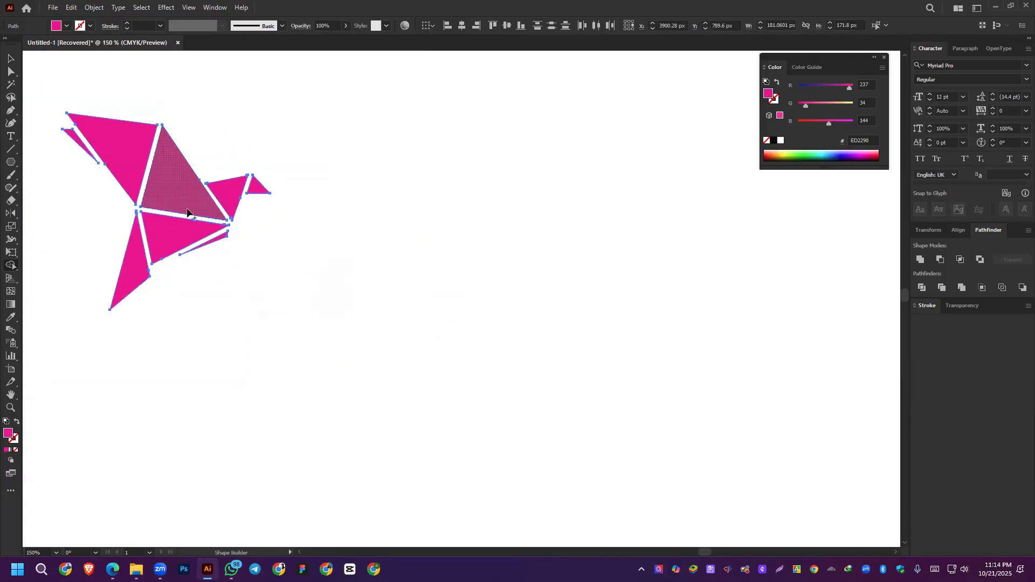
{"action": "left_click_drag", "start_coordinate": [190, 213], "coordinate": [430, 265]}
{"action": "key", "text": "v"}
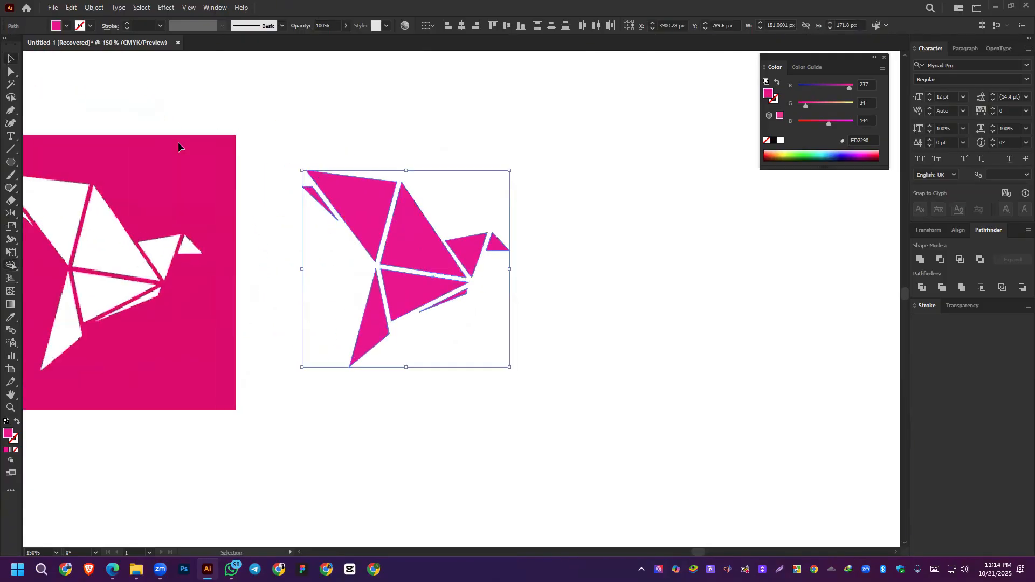
{"action": "left_click", "coordinate": [561, 260]}
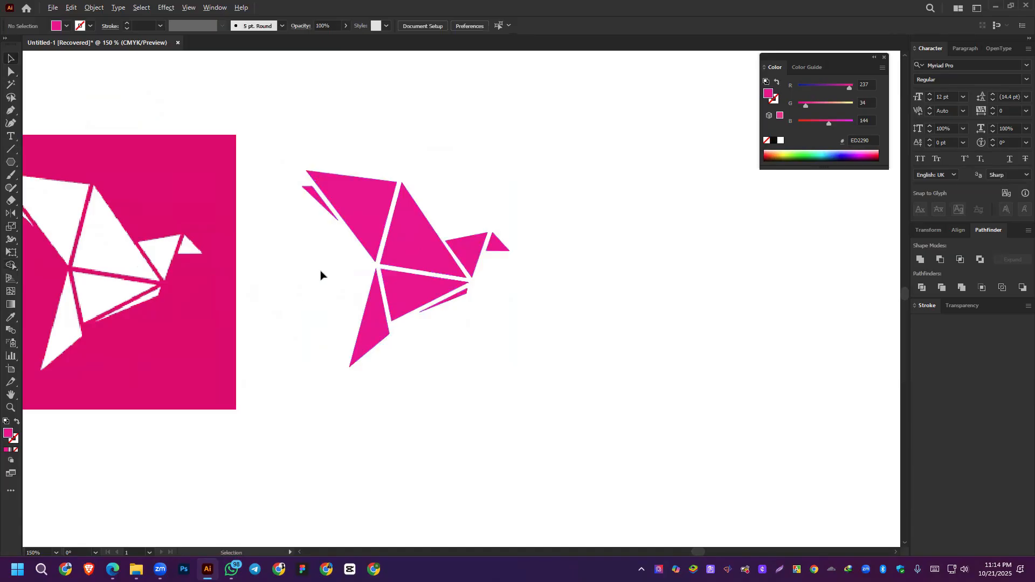
{"action": "scroll", "coordinate": [320, 275], "scroll_direction": "down", "scroll_amount": 1}
{"action": "left_click_drag", "start_coordinate": [322, 268], "coordinate": [362, 260]}
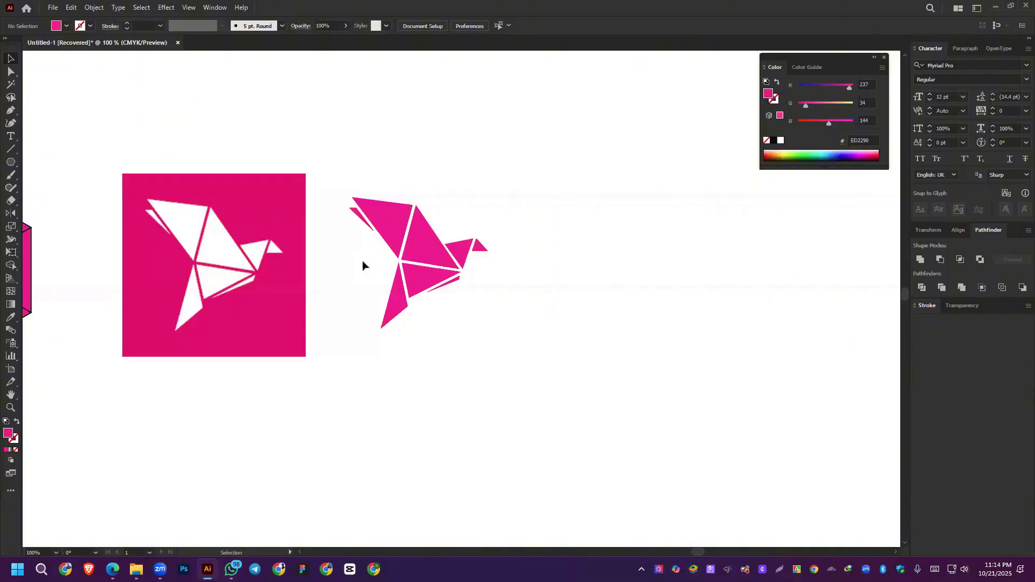
Step: Compare the finished bird with the reference logo, and delete the reference image
{"action": "scroll", "coordinate": [380, 222], "scroll_direction": "up", "scroll_amount": 3}
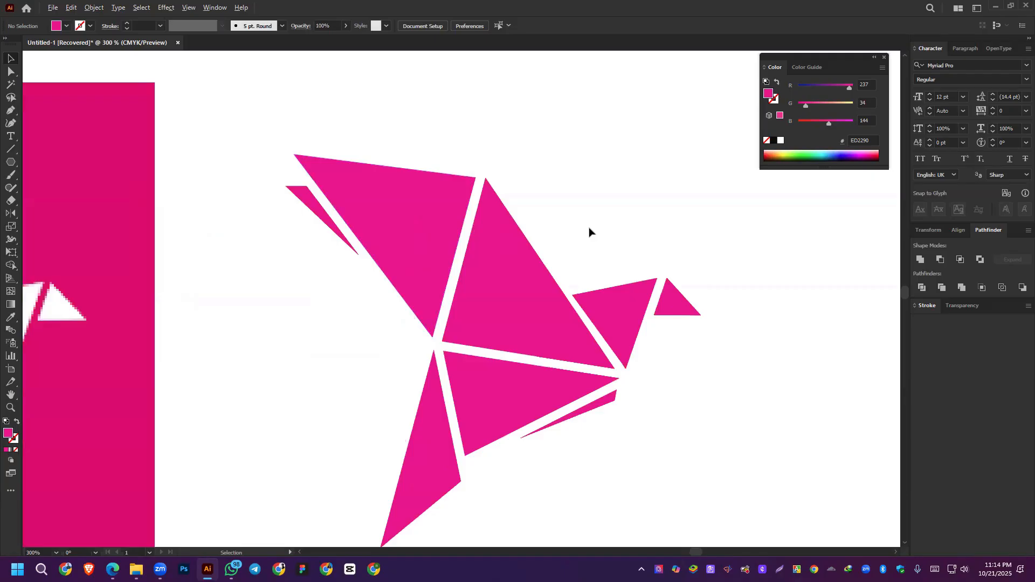
{"action": "scroll", "coordinate": [589, 232], "scroll_direction": "down", "scroll_amount": 3}
{"action": "left_click_drag", "start_coordinate": [668, 210], "coordinate": [531, 231]}
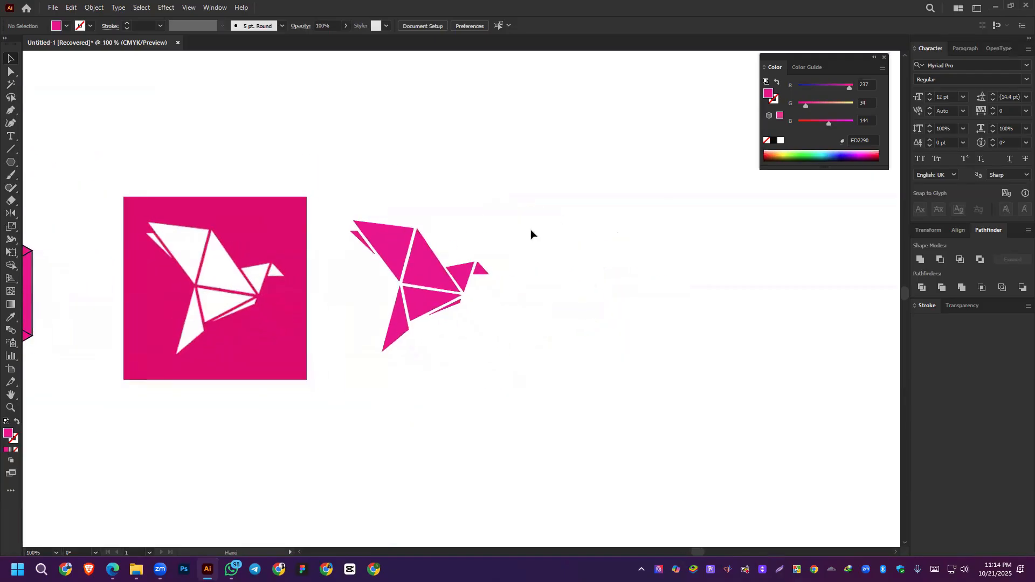
{"action": "left_click", "coordinate": [173, 286]}
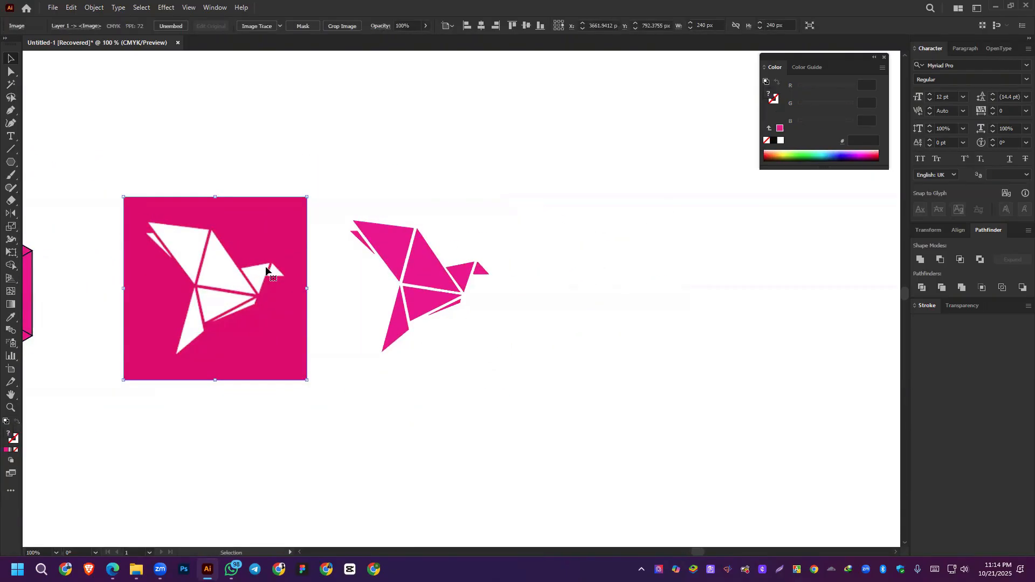
{"action": "key", "text": "v"}
{"action": "key", "text": "Delete"}
{"action": "scroll", "coordinate": [350, 259], "scroll_direction": "down", "scroll_amount": 3}
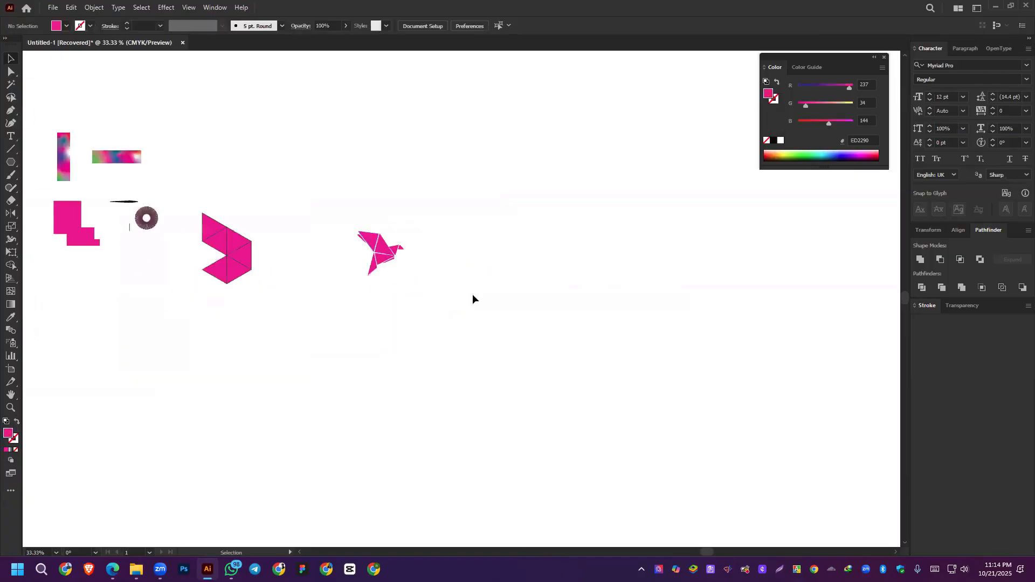
{"action": "scroll", "coordinate": [391, 220], "scroll_direction": "up", "scroll_amount": 3}
{"action": "left_click_drag", "start_coordinate": [444, 365], "coordinate": [530, 321]}
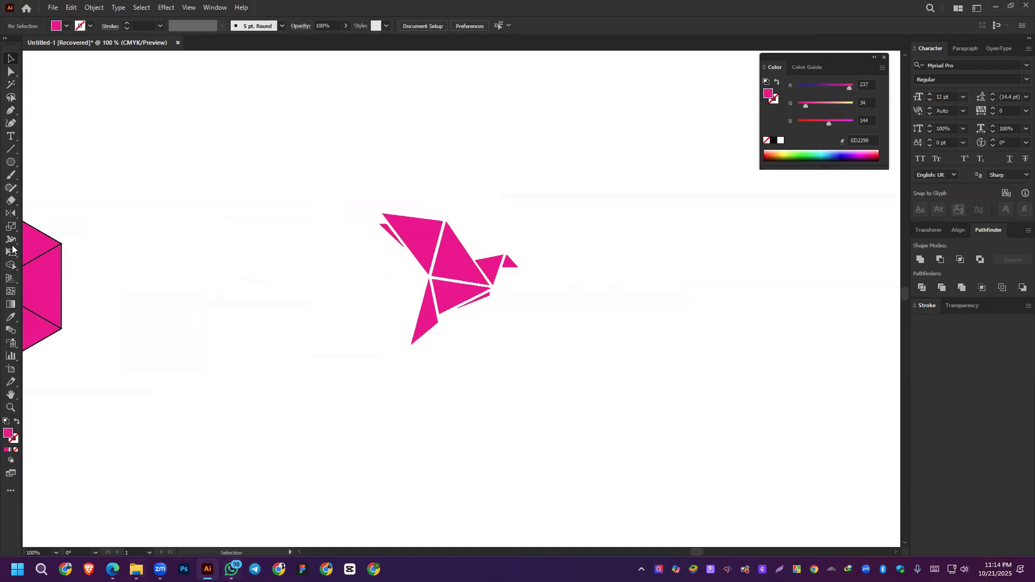
Step: Draw a sharp-cornered rectangle about 221 px wide and 258 px high on the empty canvas beside the bird's head
{"action": "left_click", "coordinate": [12, 159]}
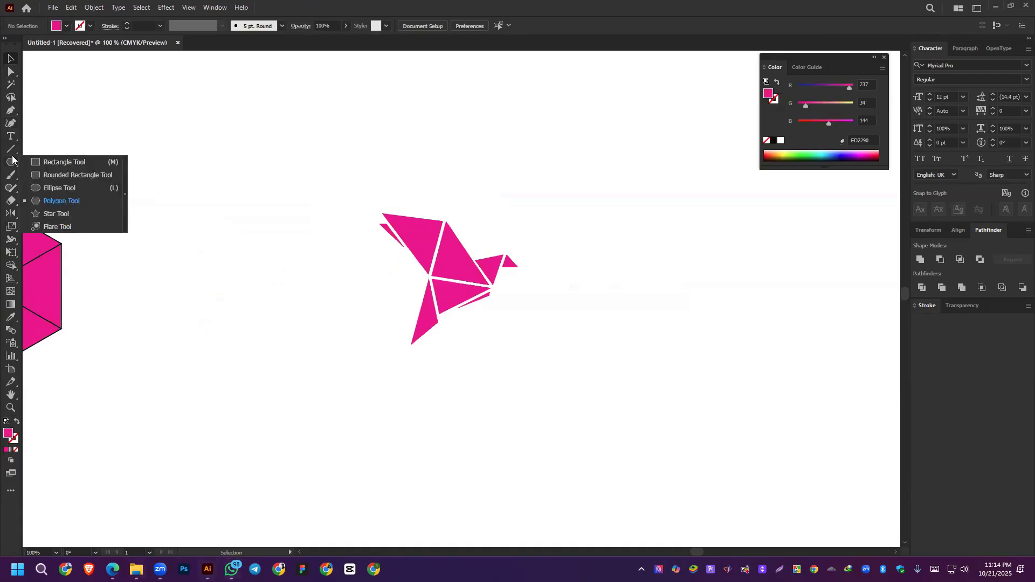
{"action": "left_click", "coordinate": [62, 160]}
{"action": "left_click_drag", "start_coordinate": [623, 186], "coordinate": [791, 382]}
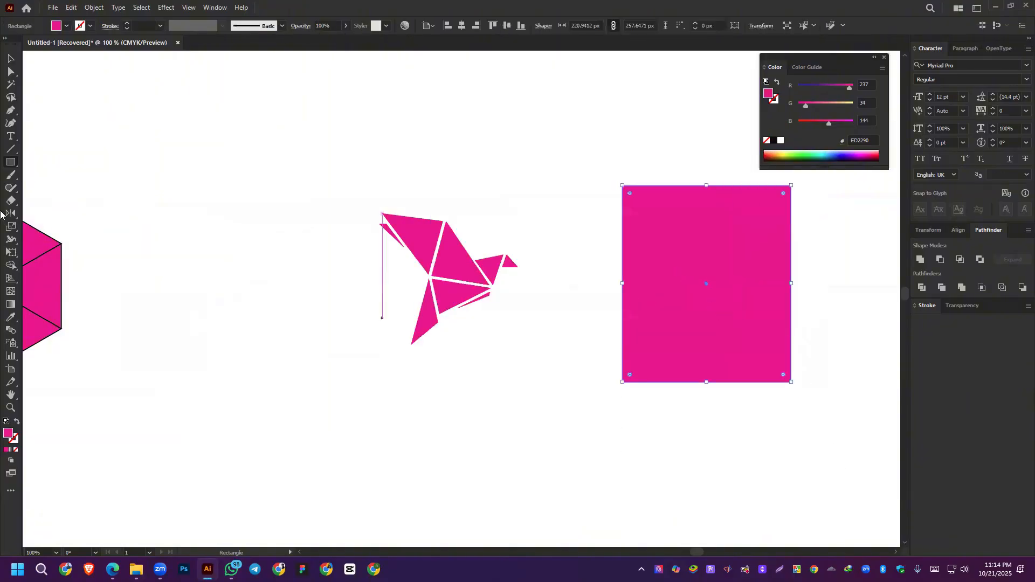
Step: Draw a rounded square about 209 px wide with 12 px corners on the tail side of the bird
{"action": "left_click", "coordinate": [11, 162]}
{"action": "left_click", "coordinate": [43, 176]}
{"action": "left_click_drag", "start_coordinate": [157, 207], "coordinate": [237, 287]}
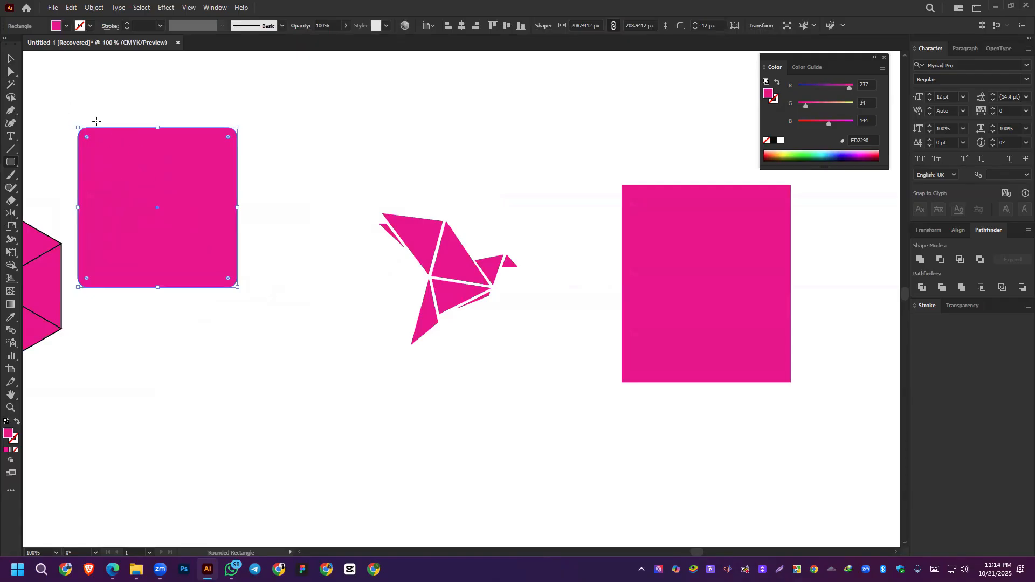
Step: Round all four corners of the sharp-cornered rectangle to a radius of about 19 px
{"action": "key", "text": "v"}
{"action": "left_click", "coordinate": [685, 255]}
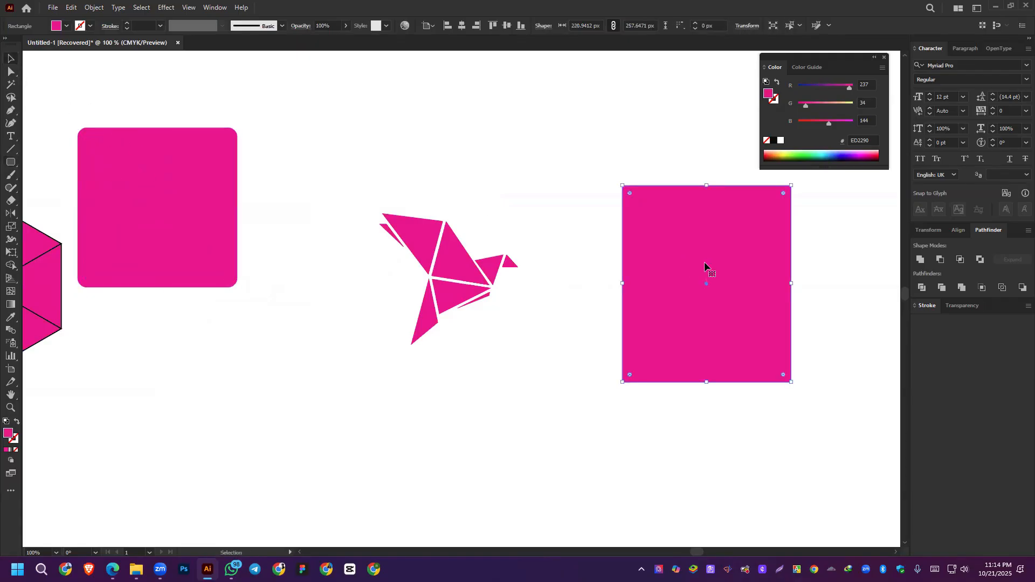
{"action": "left_click", "coordinate": [12, 75]}
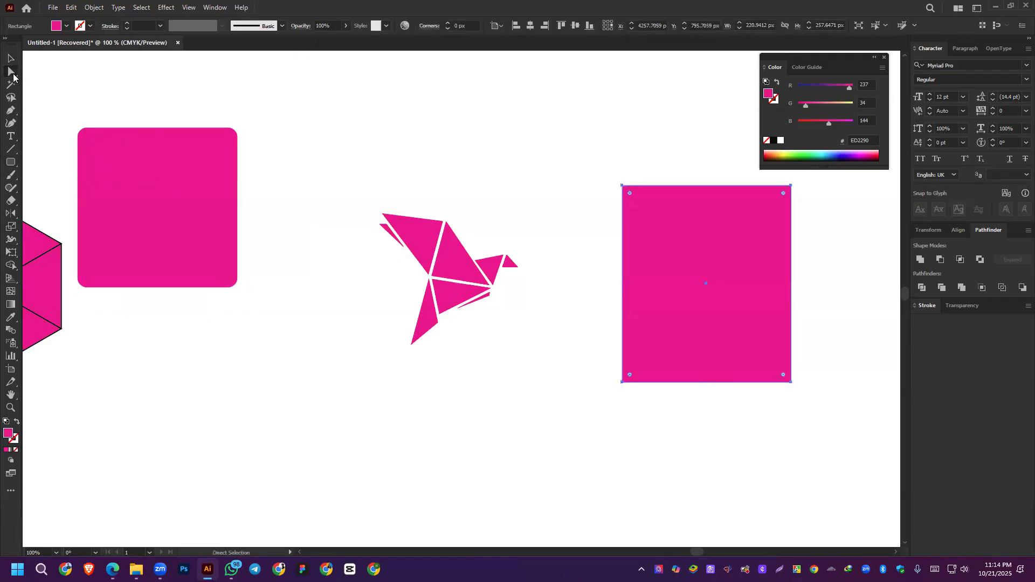
{"action": "left_click", "coordinate": [624, 186]}
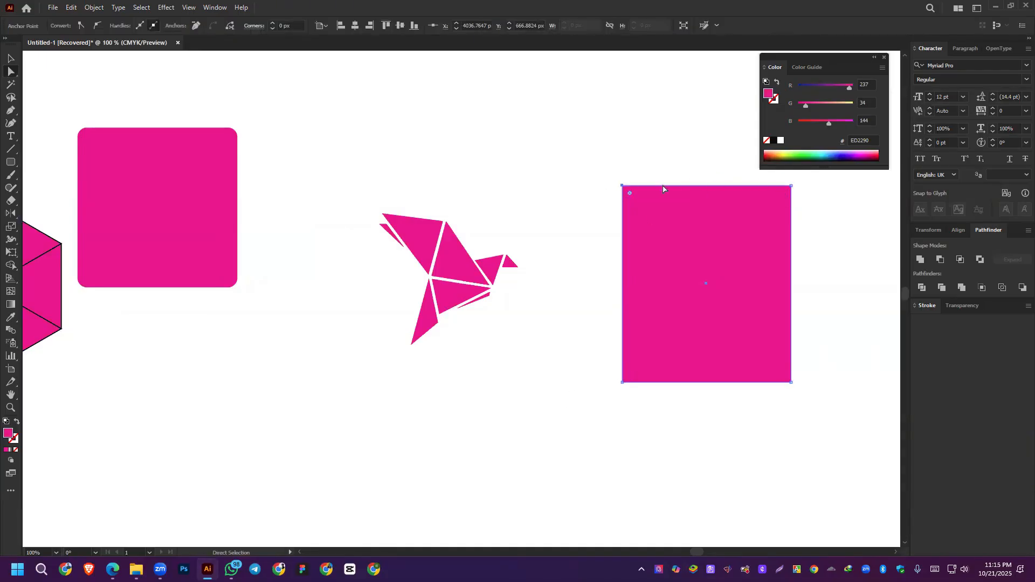
{"action": "left_click_drag", "start_coordinate": [632, 195], "coordinate": [620, 167]}
{"action": "left_click_drag", "start_coordinate": [562, 139], "coordinate": [830, 441]}
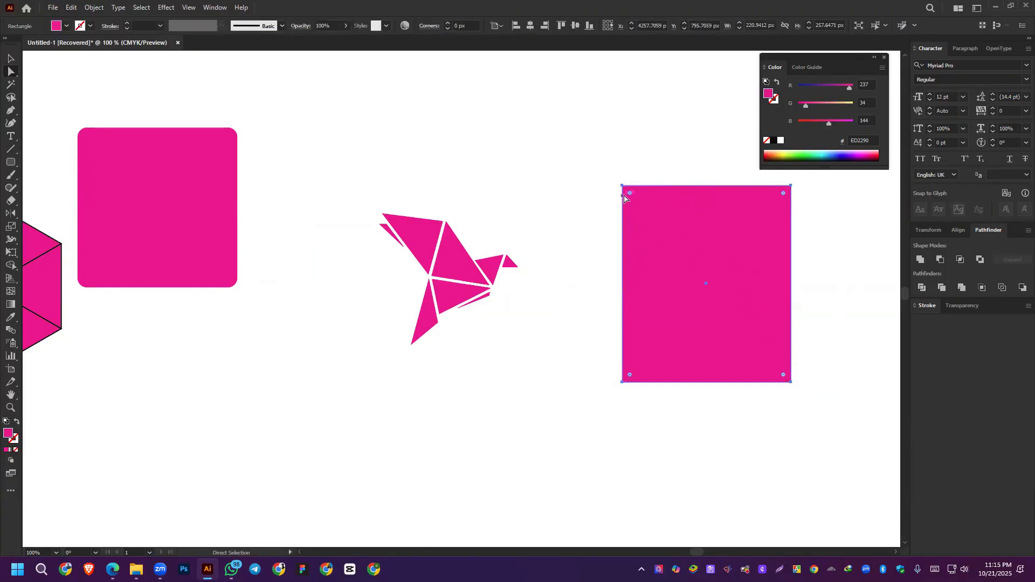
{"action": "left_click_drag", "start_coordinate": [630, 193], "coordinate": [659, 192]}
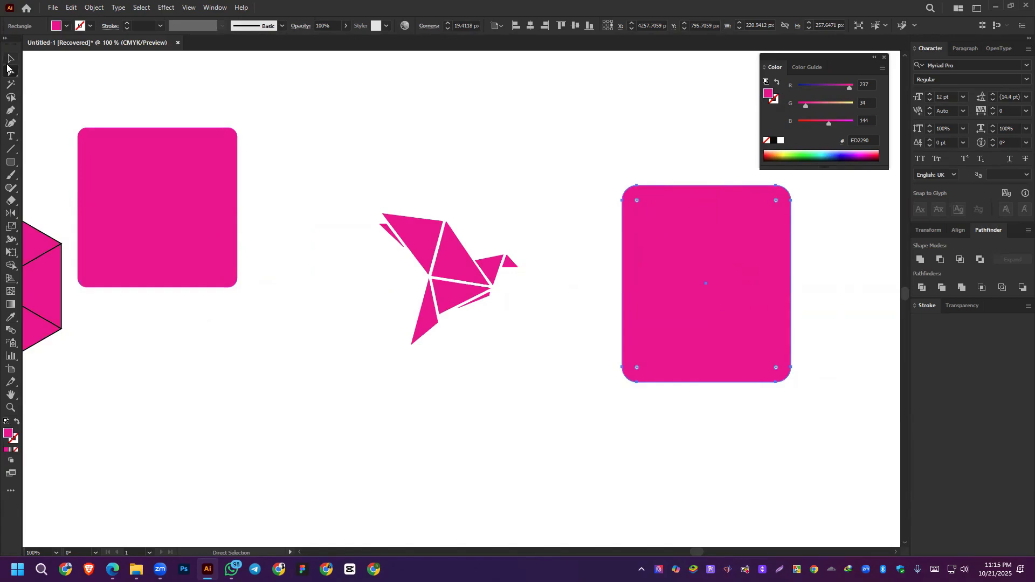
Step: Draw a circle about 143 px in diameter above the bird with the Ellipse tool
{"action": "left_click_drag", "start_coordinate": [10, 164], "coordinate": [59, 188]}
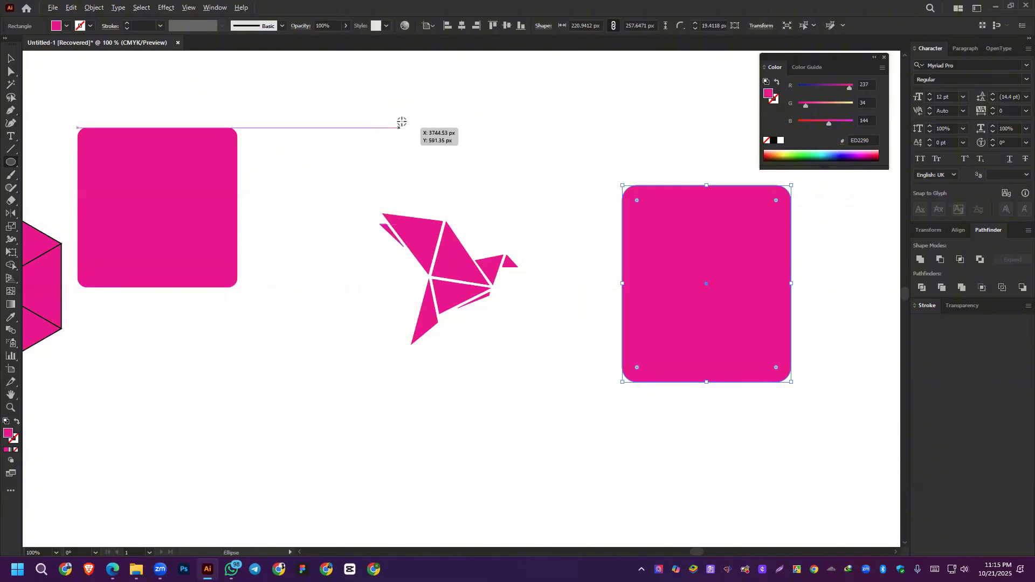
{"action": "mouse_move", "coordinate": [413, 115]}
{"action": "left_mouse_down"}
{"action": "mouse_move", "coordinate": [484, 178]}
{"action": "mouse_move", "coordinate": [453, 123]}
{"action": "mouse_move", "coordinate": [495, 148]}
{"action": "mouse_move", "coordinate": [572, 149]}
{"action": "mouse_move", "coordinate": [426, 178]}
{"action": "mouse_move", "coordinate": [621, 131]}
{"action": "mouse_move", "coordinate": [458, 116]}
{"action": "mouse_move", "coordinate": [522, 203]}
{"action": "mouse_move", "coordinate": [637, 470]}
{"action": "mouse_move", "coordinate": [431, 170]}
{"action": "left_mouse_up"}
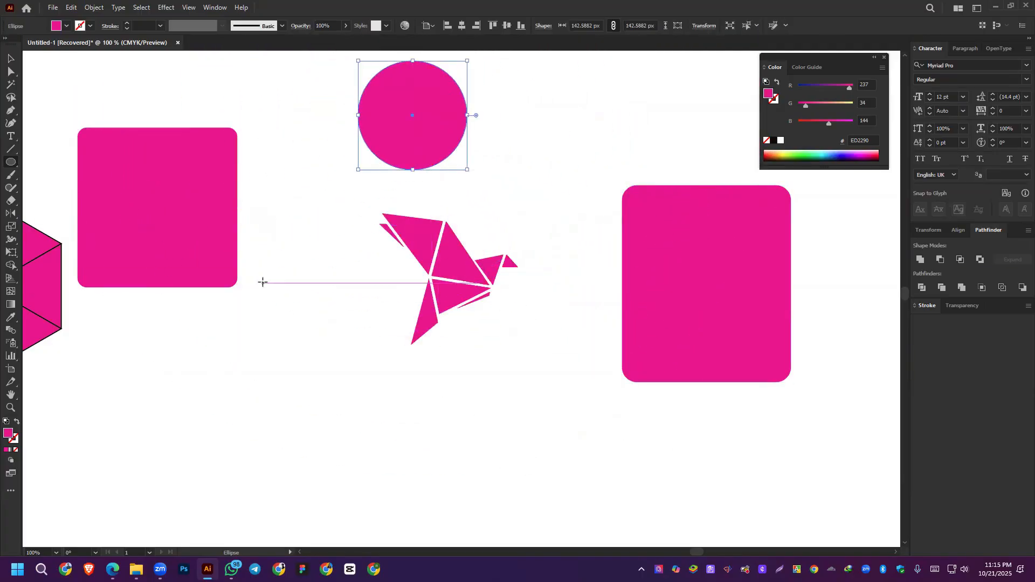
Step: Draw a polygon on the empty canvas below the bird, varying its side count down to a triangle about 292 px wide and 253 px high
{"action": "left_click", "coordinate": [10, 162]}
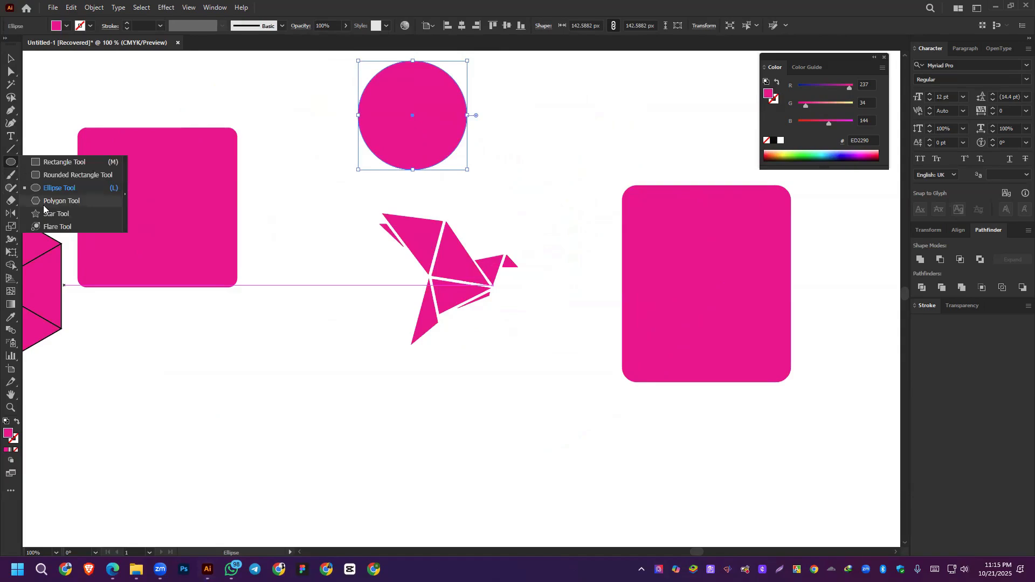
{"action": "scroll", "coordinate": [434, 408], "scroll_direction": "down", "scroll_amount": 8}
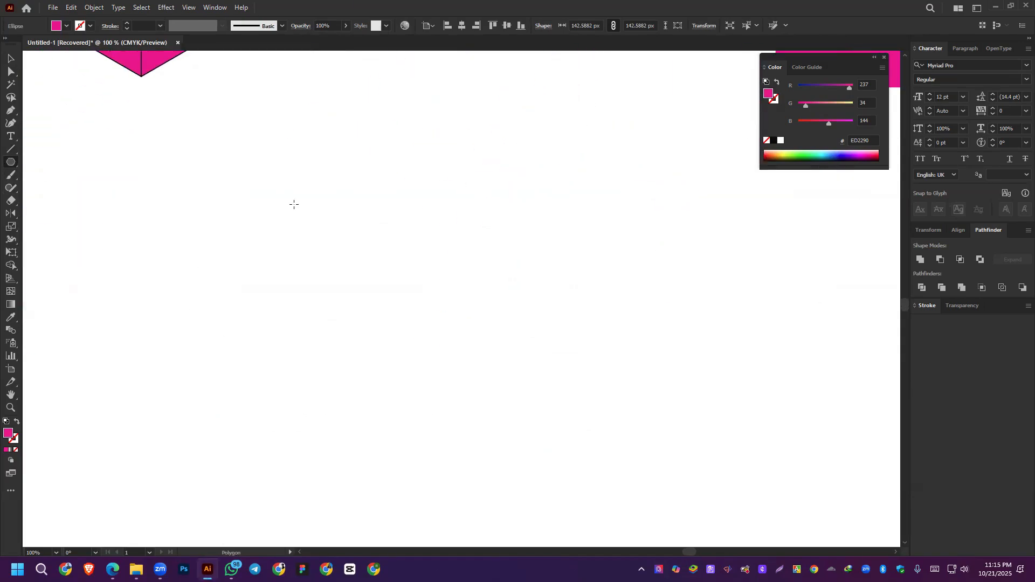
{"action": "left_click_drag", "start_coordinate": [294, 204], "coordinate": [390, 335]}
{"action": "key", "text": "Up"}
{"action": "key", "text": "Up"}
{"action": "key", "text": "Up"}
{"action": "key", "text": "Down"}
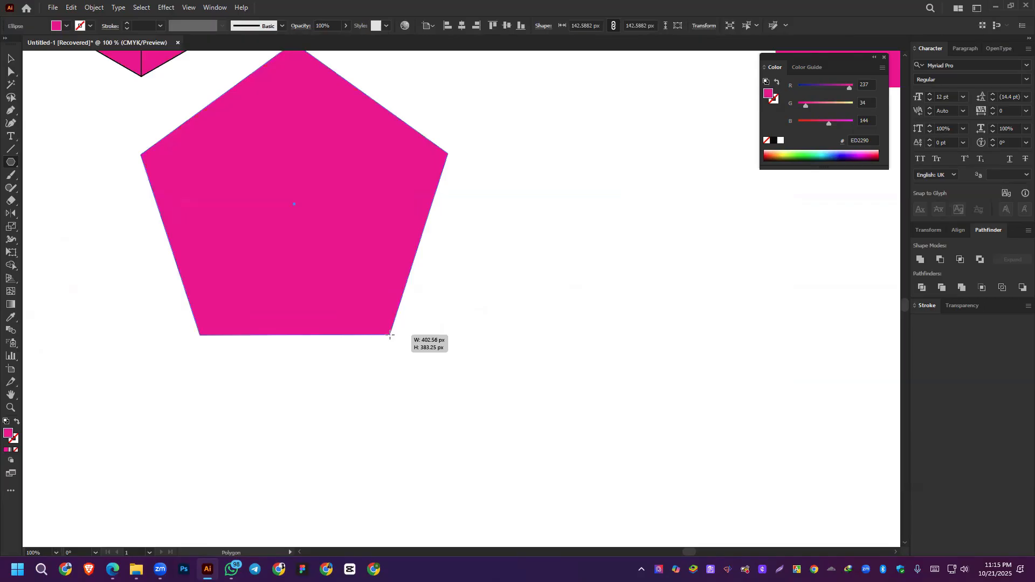
{"action": "key", "text": "Up"}
{"action": "key", "text": "Up"}
{"action": "left_click_drag", "start_coordinate": [391, 334], "coordinate": [418, 239]}
{"action": "key", "text": "Up"}
{"action": "key", "text": "Down"}
{"action": "key", "text": "Down"}
{"action": "key", "text": "Down"}
{"action": "key", "text": "Down"}
{"action": "key", "text": "Down"}
{"action": "key", "text": "Up"}
{"action": "key", "text": "Up"}
{"action": "key", "text": "Up"}
{"action": "key", "text": "Up"}
{"action": "key", "text": "Up"}
{"action": "key", "text": "Up"}
{"action": "key", "text": "Up"}
{"action": "key", "text": "Up"}
{"action": "key", "text": "Up"}
{"action": "key", "text": "Up"}
{"action": "key", "text": "Up"}
{"action": "key", "text": "Up"}
{"action": "key", "text": "Up"}
{"action": "key", "text": "Up"}
{"action": "key", "text": "Up"}
{"action": "key", "text": "Up"}
{"action": "key", "text": "Up"}
{"action": "key", "text": "Up"}
{"action": "key", "text": "Up"}
{"action": "key", "text": "Up"}
{"action": "key", "text": "Up"}
{"action": "key", "text": "Down"}
{"action": "key", "text": "Down"}
{"action": "key", "text": "Down"}
{"action": "key", "text": "Down"}
{"action": "key", "text": "Down"}
{"action": "key", "text": "Down"}
{"action": "key", "text": "Down"}
{"action": "key", "text": "Down"}
{"action": "key", "text": "Down"}
{"action": "key", "text": "Down"}
{"action": "key", "text": "Down"}
{"action": "key", "text": "Down"}
{"action": "key", "text": "Down"}
{"action": "key", "text": "Down"}
{"action": "key", "text": "Down"}
{"action": "key", "text": "Down"}
{"action": "key", "text": "Down"}
{"action": "key", "text": "Down"}
{"action": "key", "text": "Down"}
{"action": "key", "text": "Down"}
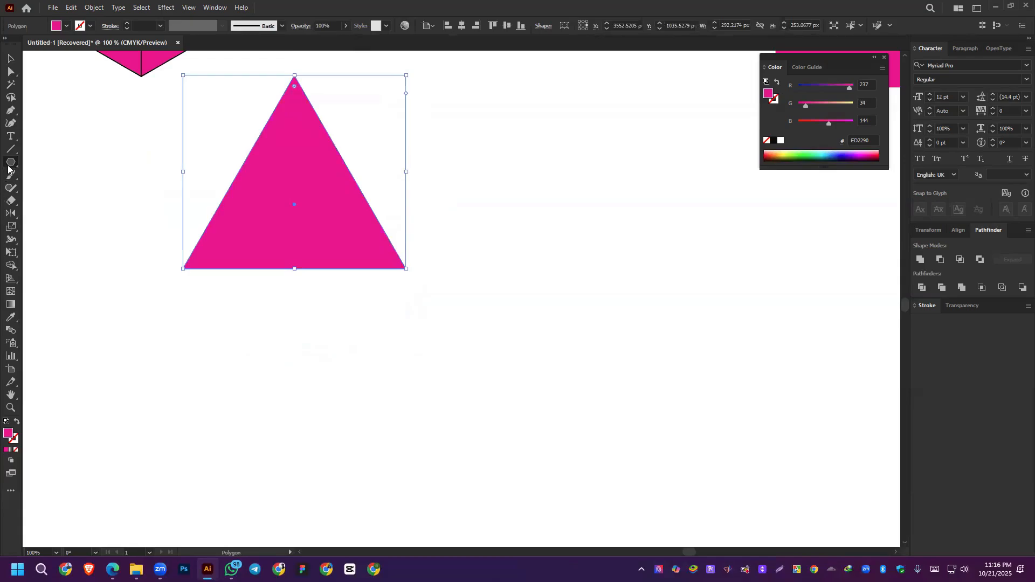
Step: Draw a star about 345 px across beside the triangle with the Star tool, varying its point count up to a dense many-pointed burst
{"action": "left_click_drag", "start_coordinate": [8, 168], "coordinate": [51, 213]}
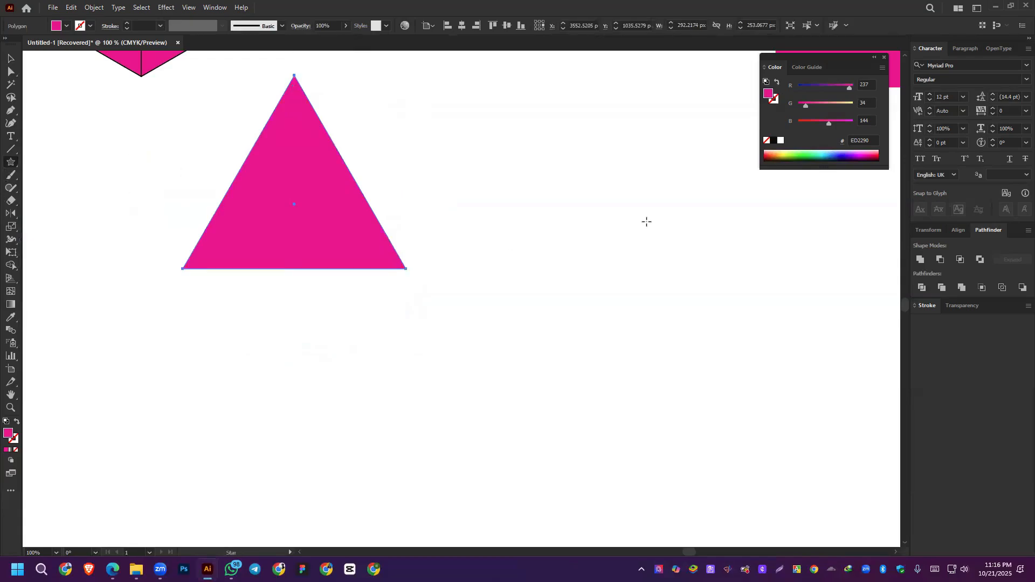
{"action": "left_click_drag", "start_coordinate": [486, 140], "coordinate": [609, 183]}
{"action": "key", "text": "Down"}
{"action": "key", "text": "Down"}
{"action": "key", "text": "Up"}
{"action": "key", "text": "Up"}
{"action": "key", "text": "Up"}
{"action": "key", "text": "Up"}
{"action": "key", "text": "Up"}
{"action": "key", "text": "Up"}
{"action": "key", "text": "Up"}
{"action": "key", "text": "Up"}
{"action": "key", "text": "Up"}
{"action": "key", "text": "Up"}
{"action": "key", "text": "Up"}
{"action": "key", "text": "Up"}
{"action": "key", "text": "Up"}
{"action": "key", "text": "Up"}
{"action": "key", "text": "Up"}
{"action": "key", "text": "Up"}
{"action": "key", "text": "Up"}
{"action": "key", "text": "Up"}
{"action": "key", "text": "Up"}
{"action": "key", "text": "Up"}
{"action": "key", "text": "Up"}
{"action": "key", "text": "Up"}
{"action": "key", "text": "Up"}
{"action": "key", "text": "Up"}
{"action": "key", "text": "Up"}
{"action": "key", "text": "Up"}
{"action": "key", "text": "Up"}
{"action": "key", "text": "Up"}
{"action": "key", "text": "Up"}
{"action": "key", "text": "Up"}
{"action": "key", "text": "Up"}
{"action": "key", "text": "Down"}
{"action": "key", "text": "Down"}
{"action": "key", "text": "Down"}
{"action": "key", "text": "Down"}
{"action": "key", "text": "Down"}
{"action": "key", "text": "Down"}
{"action": "key", "text": "Down"}
{"action": "key", "text": "Down"}
{"action": "key", "text": "Down"}
{"action": "key", "text": "Down"}
{"action": "key", "text": "Down"}
{"action": "key", "text": "Down"}
{"action": "key", "text": "Down"}
{"action": "key", "text": "Down"}
{"action": "key", "text": "Down"}
{"action": "key", "text": "Down"}
{"action": "key", "text": "Down"}
{"action": "key", "text": "Down"}
{"action": "key", "text": "Down"}
{"action": "key", "text": "Down"}
{"action": "key", "text": "Down"}
{"action": "key", "text": "Down"}
{"action": "key", "text": "Down"}
{"action": "key", "text": "Down"}
{"action": "key", "text": "Down"}
{"action": "key", "text": "Down"}
{"action": "key", "text": "Down"}
{"action": "key", "text": "Down"}
{"action": "key", "text": "Down"}
{"action": "key", "text": "Down"}
{"action": "key", "text": "Down"}
{"action": "key", "text": "Down"}
{"action": "key", "text": "Down"}
{"action": "key", "text": "Down"}
{"action": "key", "text": "Down"}
{"action": "key", "text": "Down"}
{"action": "key", "text": "Down"}
{"action": "key", "text": "Down"}
{"action": "key", "text": "Down"}
{"action": "key", "text": "Down"}
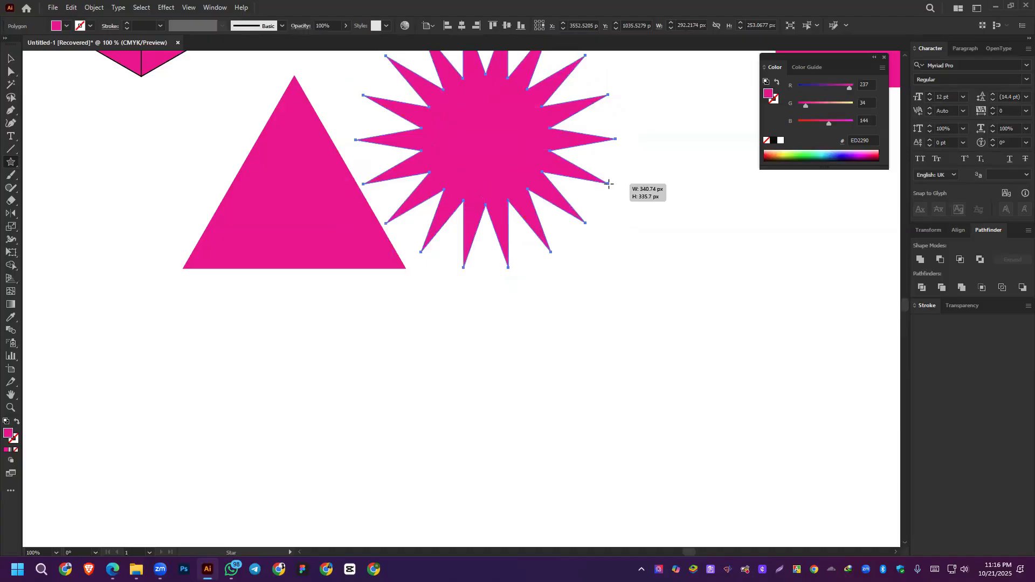
{"action": "left_click_drag", "start_coordinate": [608, 189], "coordinate": [609, 187]}
{"action": "key", "text": "Up"}
{"action": "key", "text": "Up"}
{"action": "key", "text": "Up"}
{"action": "key", "text": "Up"}
{"action": "key", "text": "Up"}
{"action": "key", "text": "Up"}
{"action": "key", "text": "Up"}
{"action": "key", "text": "Up"}
{"action": "key", "text": "Up"}
{"action": "key", "text": "Up"}
{"action": "key", "text": "Up"}
{"action": "key", "text": "Up"}
{"action": "key", "text": "Up"}
{"action": "key", "text": "Up"}
{"action": "key", "text": "Up"}
{"action": "key", "text": "Up"}
{"action": "key", "text": "Up"}
{"action": "key", "text": "Up"}
{"action": "key", "text": "Up"}
{"action": "key", "text": "Up"}
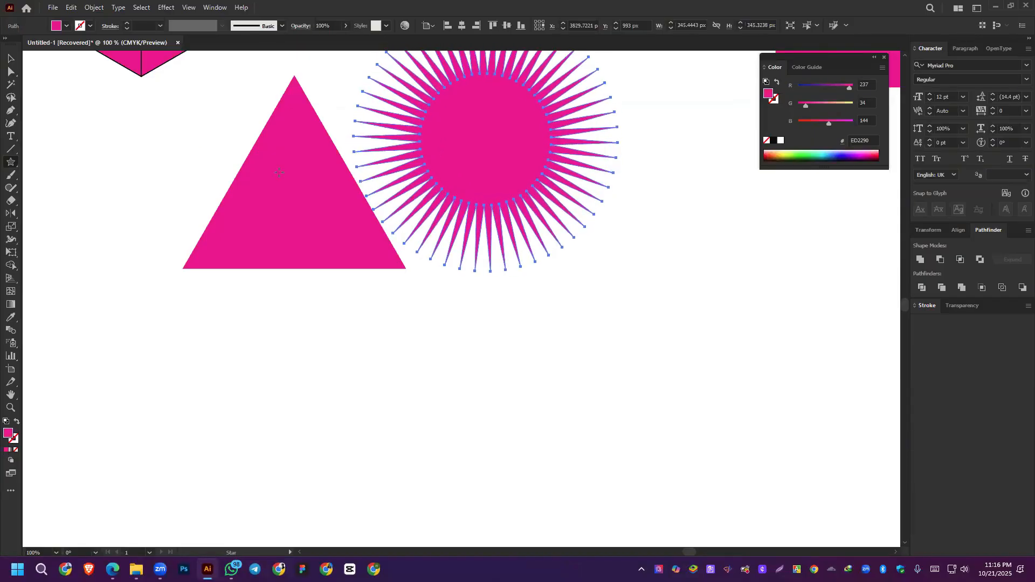
Step: Move the many-pointed star down and away from the triangle, and fill it with olive green A1B900
{"action": "left_click", "coordinate": [12, 57]}
{"action": "left_click_drag", "start_coordinate": [483, 160], "coordinate": [620, 303]}
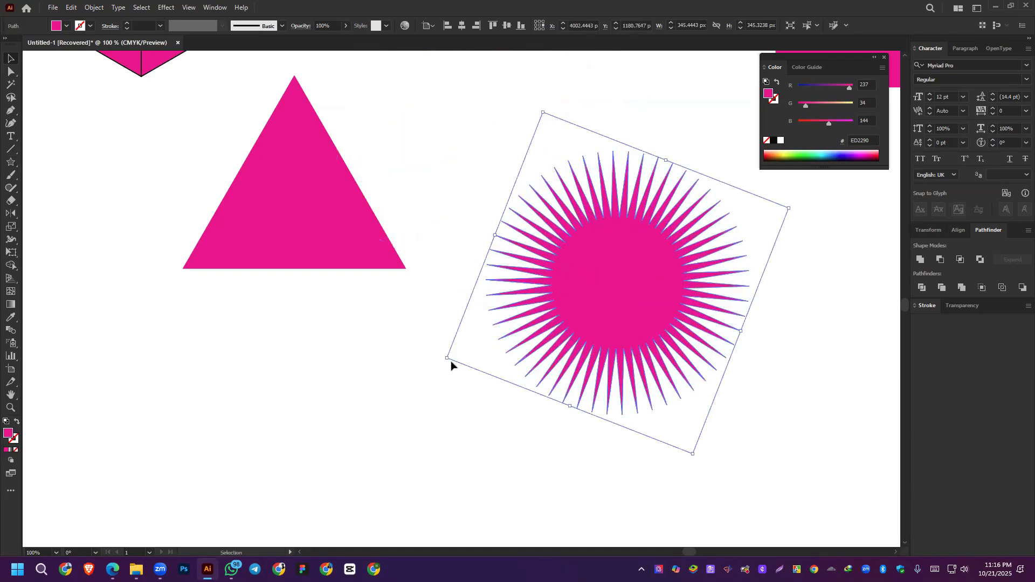
{"action": "left_click", "coordinate": [787, 155]}
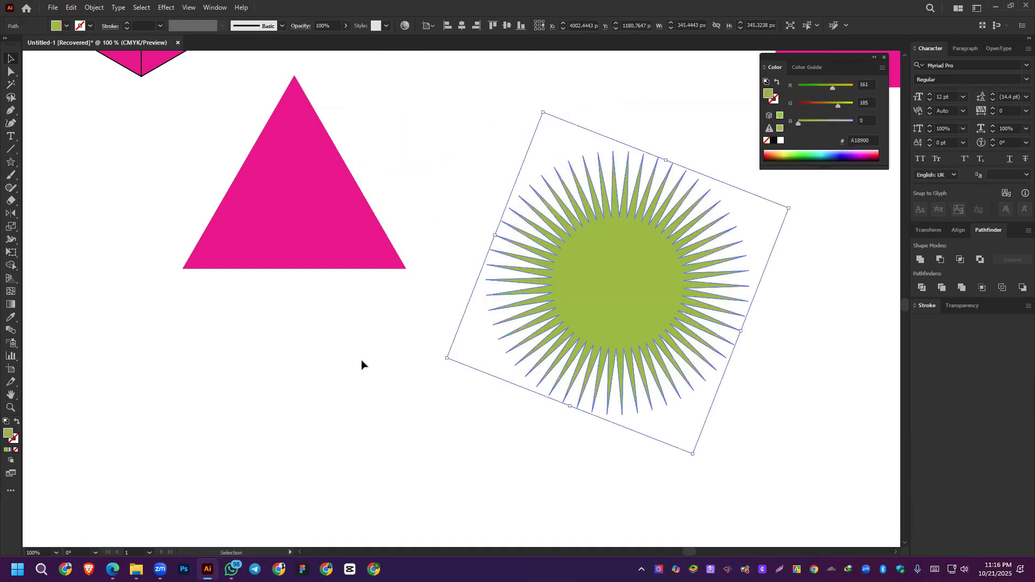
Step: Replace the star's solid fill with a radial gradient
{"action": "left_click", "coordinate": [10, 305]}
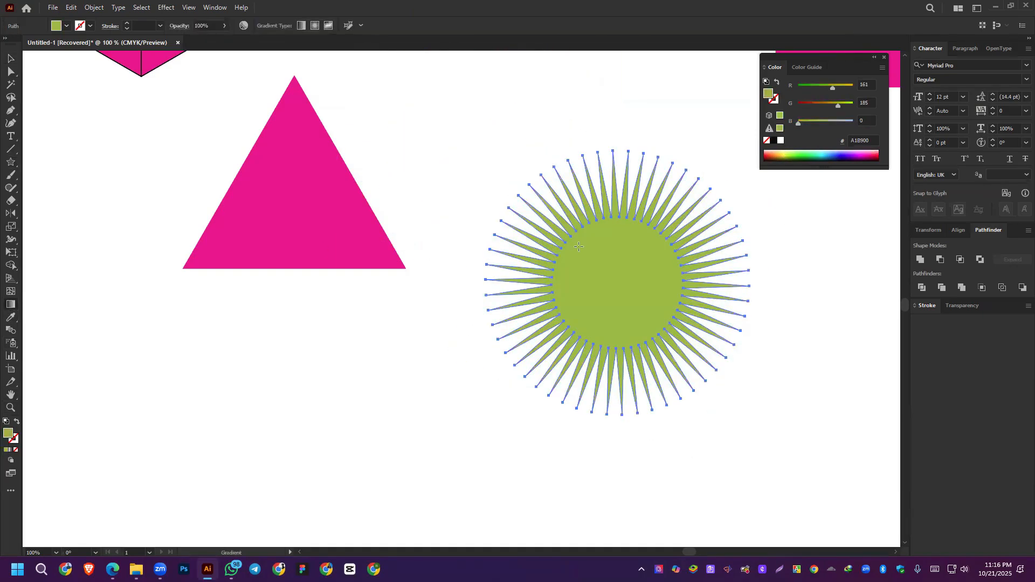
{"action": "double_click", "coordinate": [8, 306]}
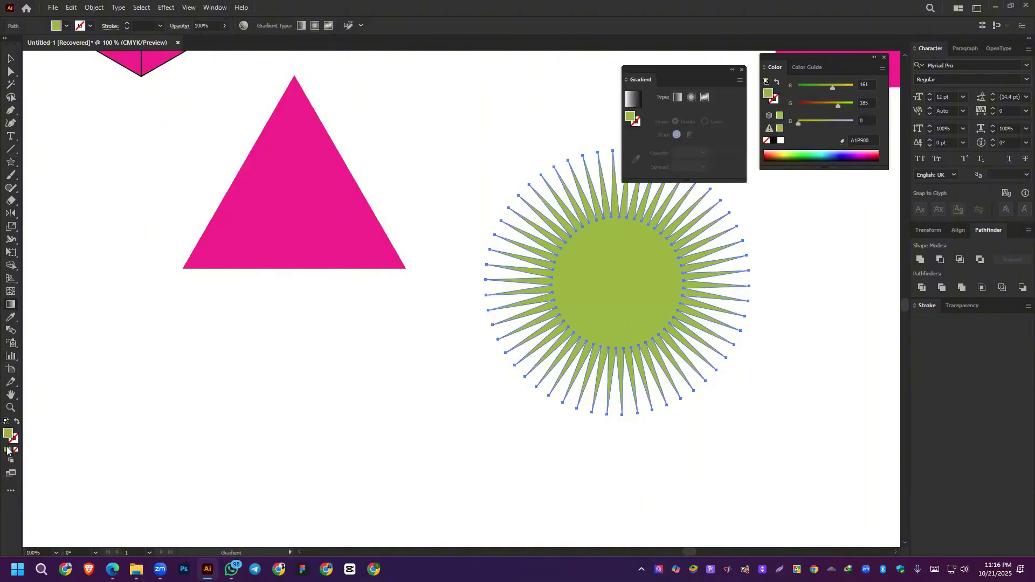
{"action": "left_click", "coordinate": [8, 450]}
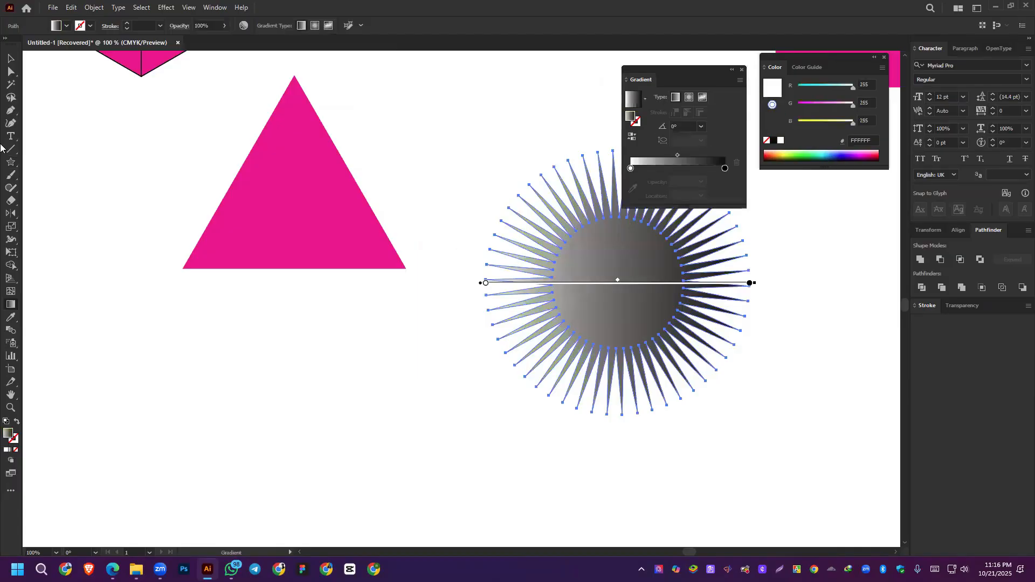
{"action": "left_click", "coordinate": [690, 98]}
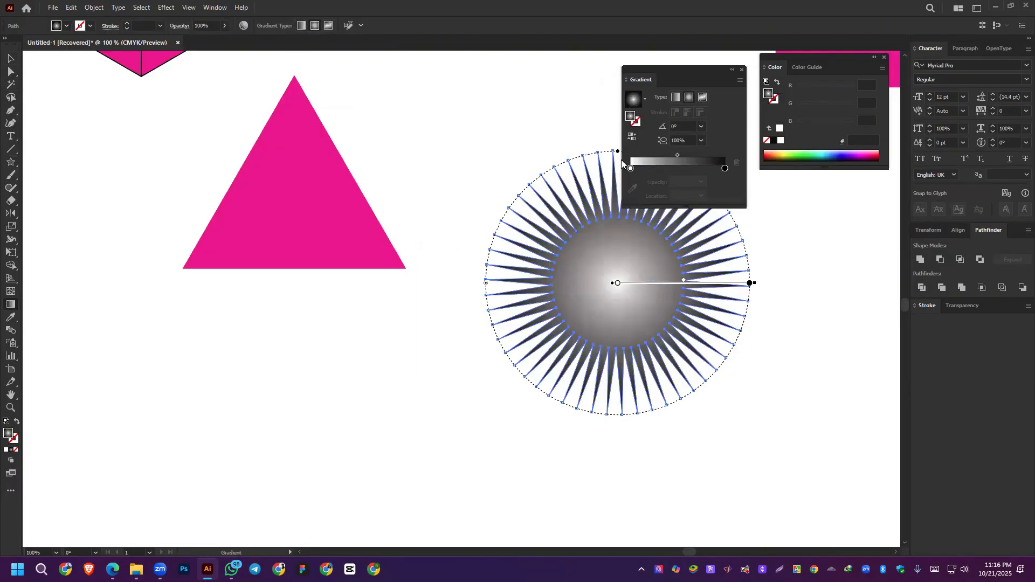
Step: Set the color of the radial gradient's center stop to red FF002A
{"action": "double_click", "coordinate": [631, 168]}
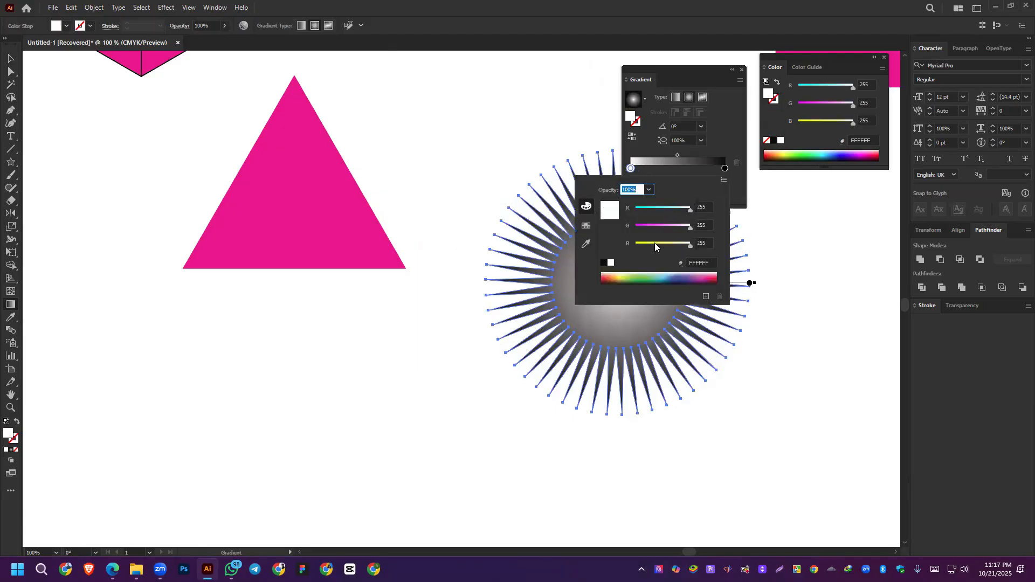
{"action": "left_click", "coordinate": [616, 277]}
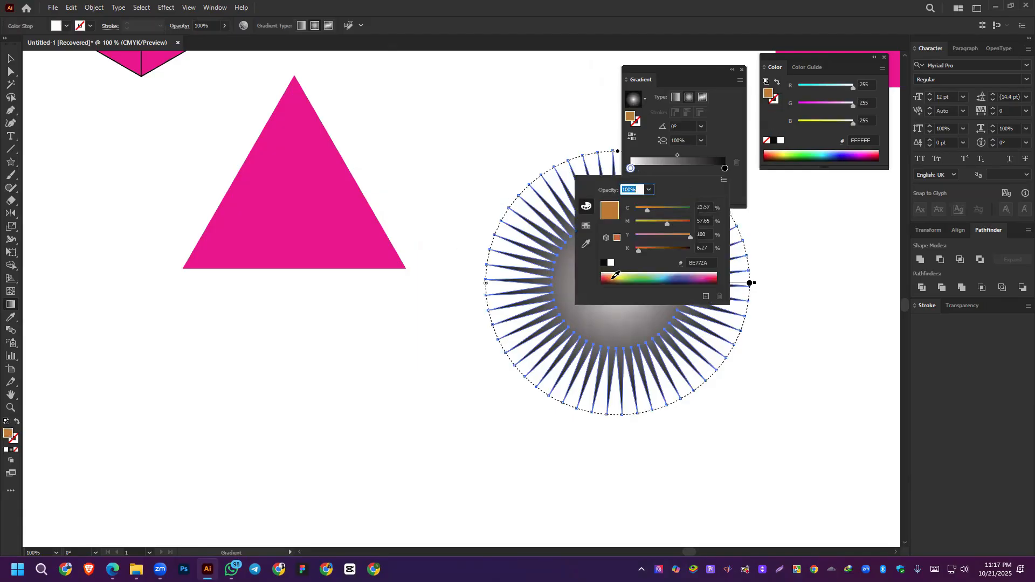
{"action": "left_click_drag", "start_coordinate": [667, 223], "coordinate": [713, 209]}
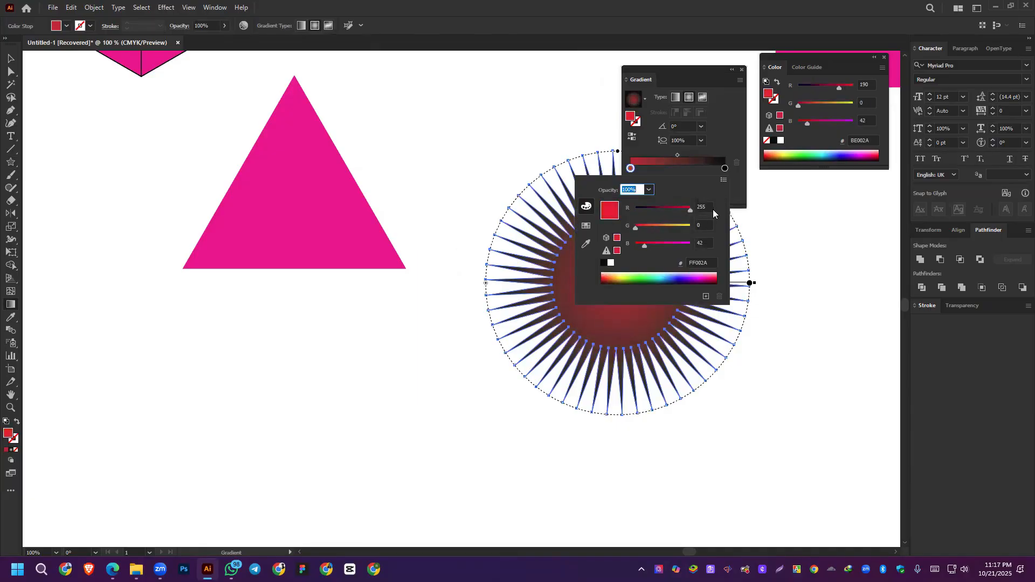
Step: Set the color of the radial gradient's outer stop to yellow FCFF00
{"action": "left_click", "coordinate": [725, 168]}
{"action": "double_click", "coordinate": [724, 168]}
{"action": "left_click", "coordinate": [724, 168]}
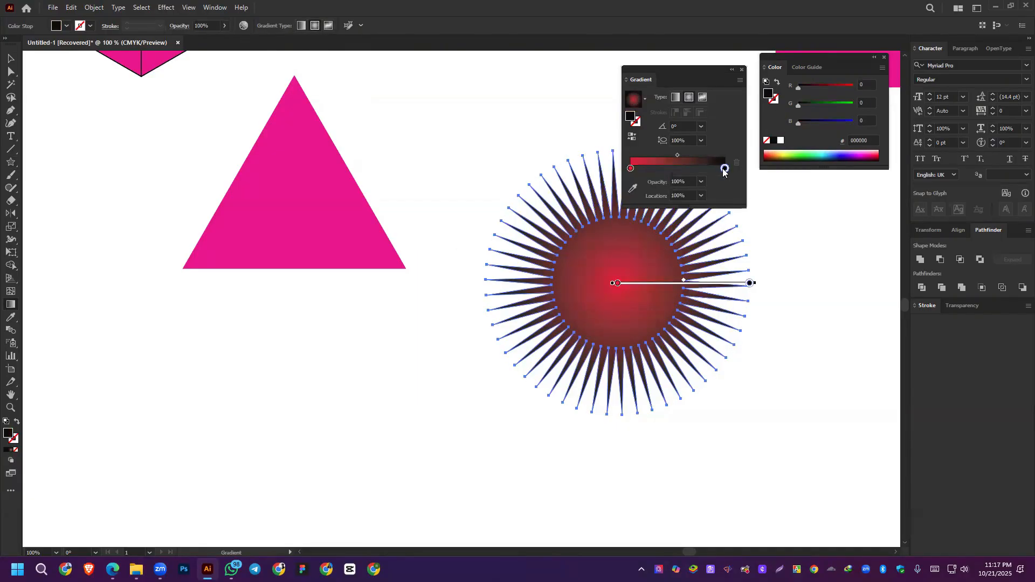
{"action": "double_click", "coordinate": [724, 168]}
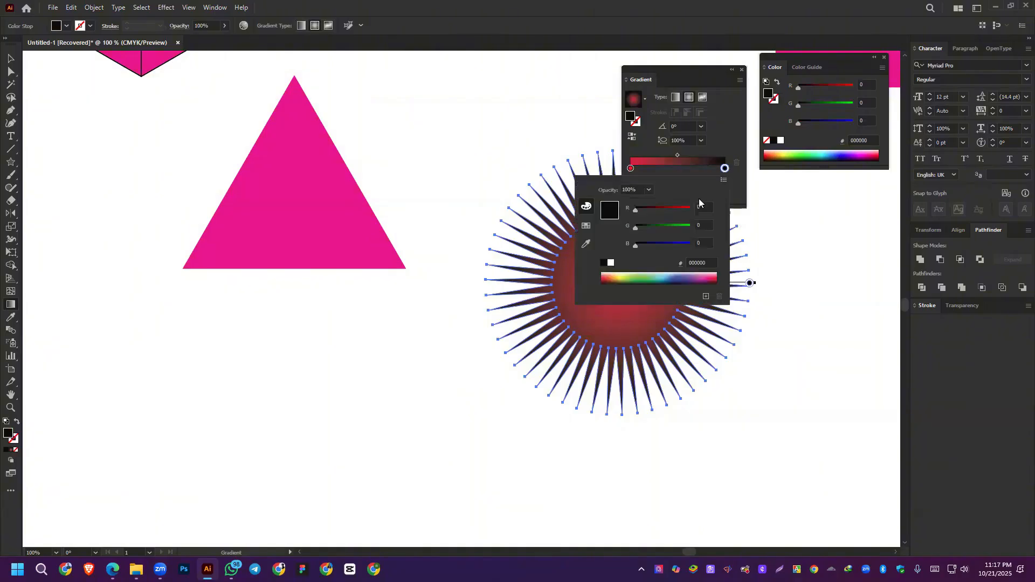
{"action": "left_click", "coordinate": [622, 275]}
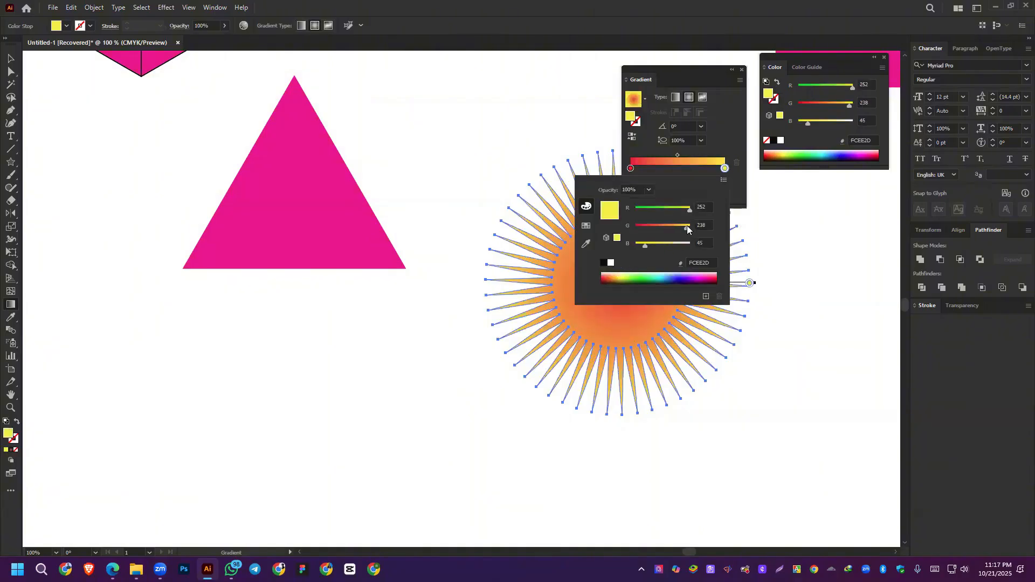
{"action": "left_click_drag", "start_coordinate": [687, 230], "coordinate": [634, 246]}
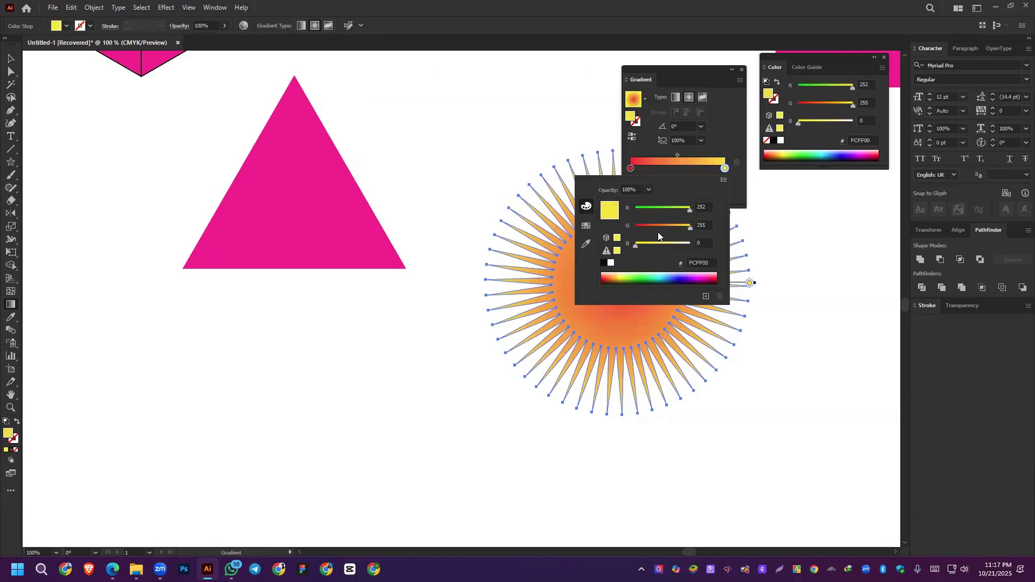
Step: Shift the gradient's midpoint toward the star's center and change the center stop to orange EDA631
{"action": "left_click", "coordinate": [612, 317]}
{"action": "left_click_drag", "start_coordinate": [685, 283], "coordinate": [659, 283]}
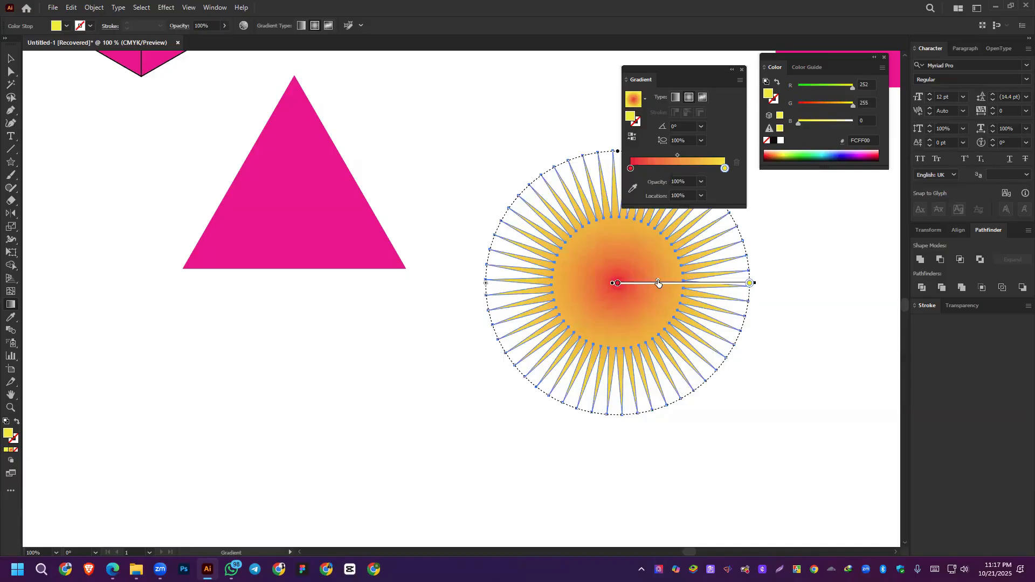
{"action": "double_click", "coordinate": [630, 168]}
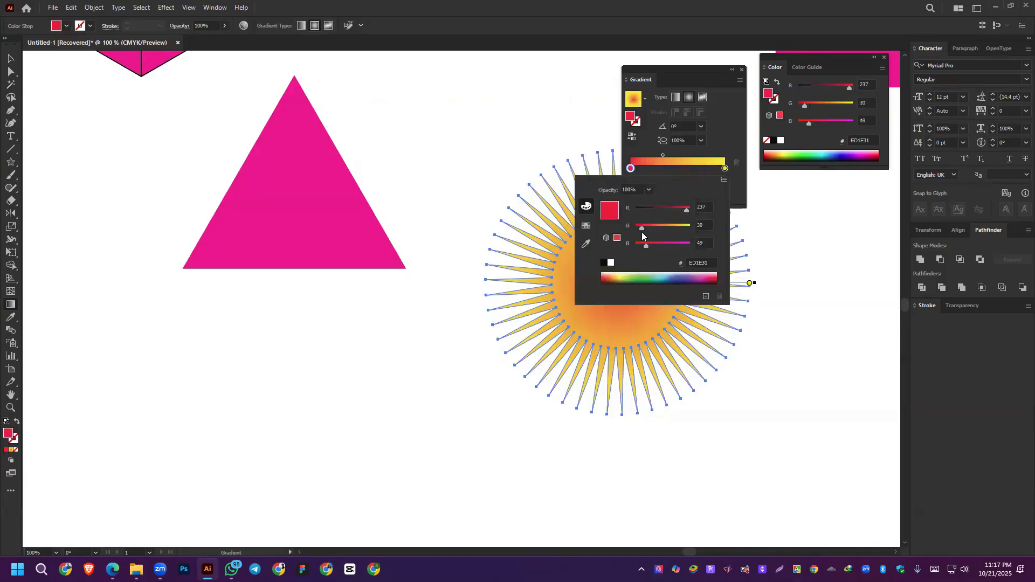
{"action": "mouse_move", "coordinate": [642, 233]}
{"action": "left_mouse_down"}
{"action": "mouse_move", "coordinate": [684, 229]}
{"action": "mouse_move", "coordinate": [671, 225]}
{"action": "left_mouse_up"}
{"action": "left_click", "coordinate": [639, 304]}
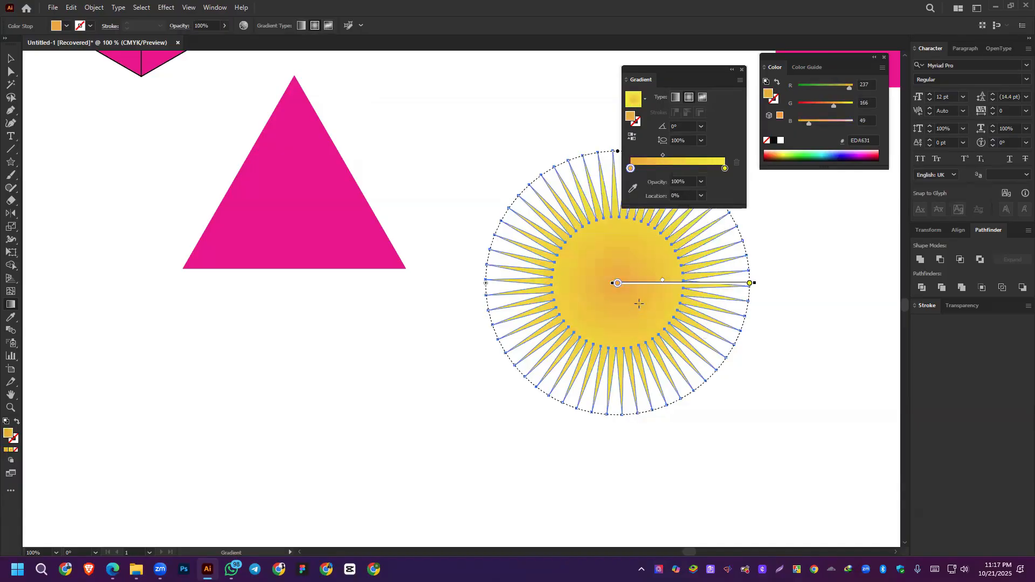
Step: Move the gradient-filled star closer to the triangle, slightly lower on the canvas
{"action": "key", "text": "v"}
{"action": "left_click_drag", "start_coordinate": [626, 299], "coordinate": [561, 327]}
{"action": "scroll", "coordinate": [431, 475], "scroll_direction": "down", "scroll_amount": 1}
{"action": "scroll", "coordinate": [350, 463], "scroll_direction": "up", "scroll_amount": 2}
Step: Try to draw a large lens flare beside the triangle with the Flare tool, placing its end ring near the star
{"action": "left_click", "coordinate": [14, 163]}
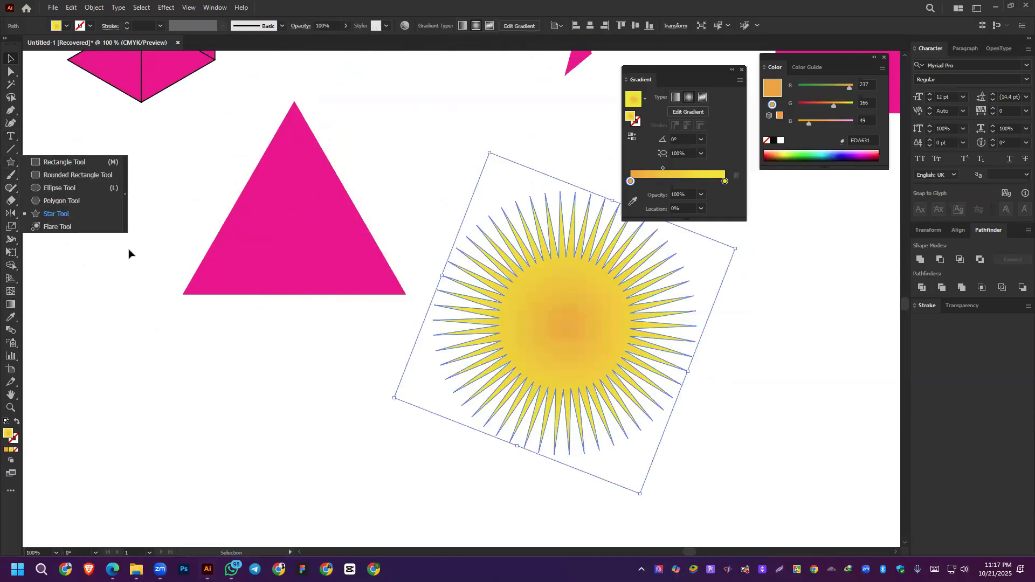
{"action": "left_click", "coordinate": [76, 224]}
{"action": "left_click_drag", "start_coordinate": [83, 291], "coordinate": [401, 404]}
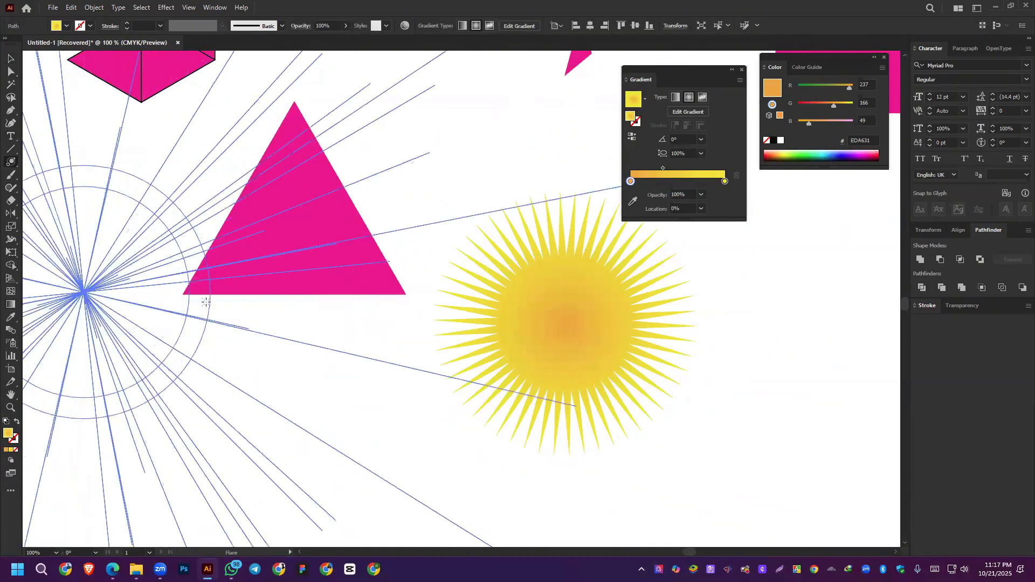
{"action": "left_click", "coordinate": [575, 350]}
{"action": "scroll", "coordinate": [248, 367], "scroll_direction": "down", "scroll_amount": 5}
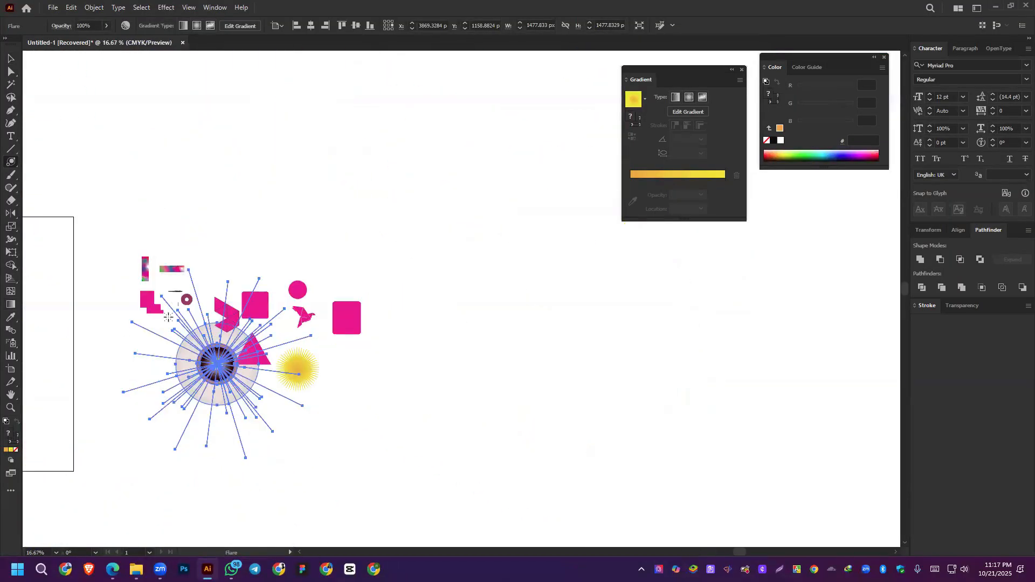
{"action": "scroll", "coordinate": [358, 285], "scroll_direction": "left", "scroll_amount": 5}
{"action": "scroll", "coordinate": [587, 325], "scroll_direction": "up", "scroll_amount": 3}
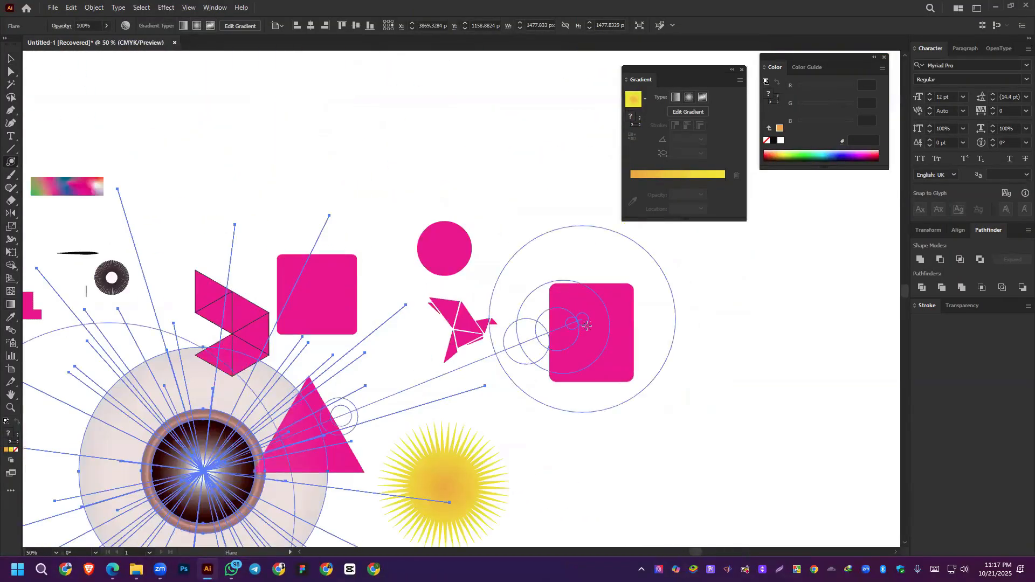
{"action": "left_click_drag", "start_coordinate": [587, 325], "coordinate": [626, 320]}
{"action": "key", "text": "ctrl+z"}
{"action": "key", "text": "ctrl+z"}
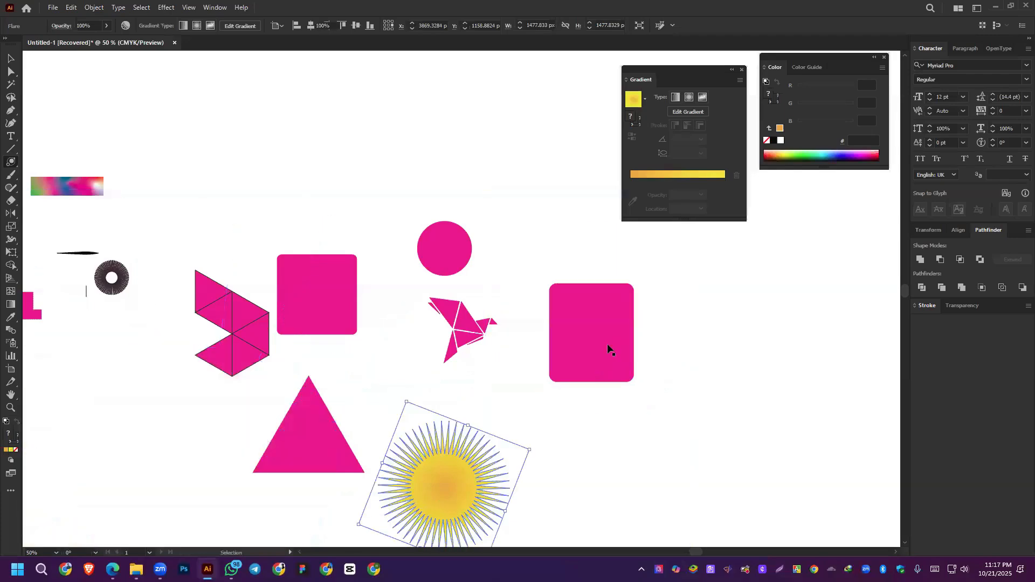
Step: Draw a lens flare about 267 px wide and 343 px high over the rounded rectangle beyond the bird's head
{"action": "left_click", "coordinate": [9, 164]}
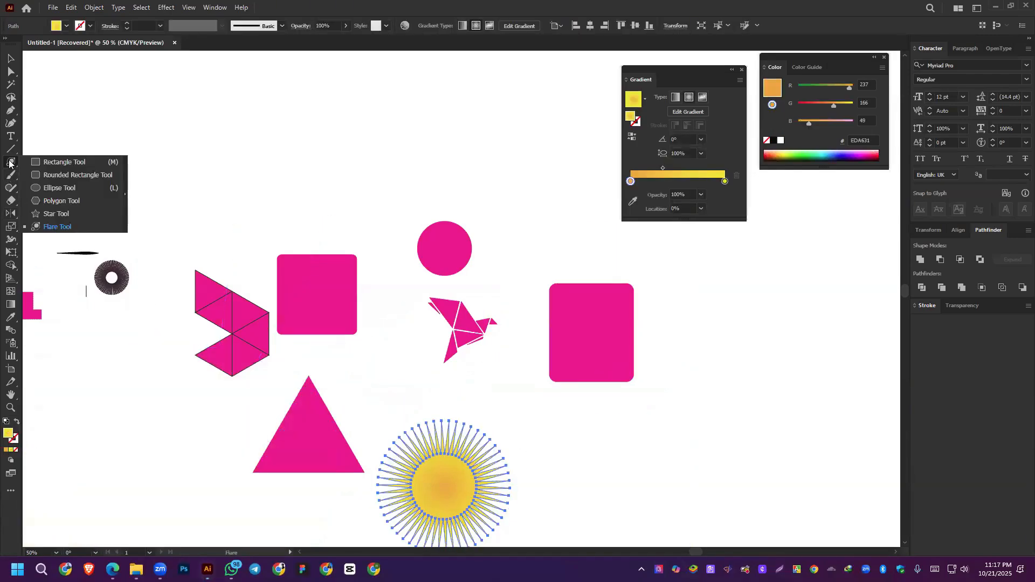
{"action": "left_click_drag", "start_coordinate": [575, 303], "coordinate": [583, 312]}
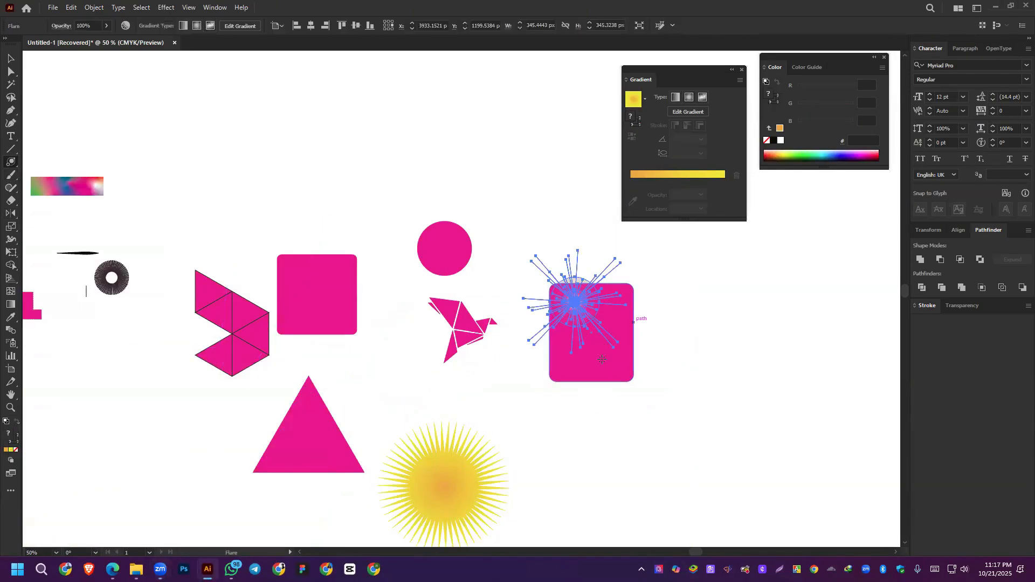
{"action": "left_click", "coordinate": [597, 361]}
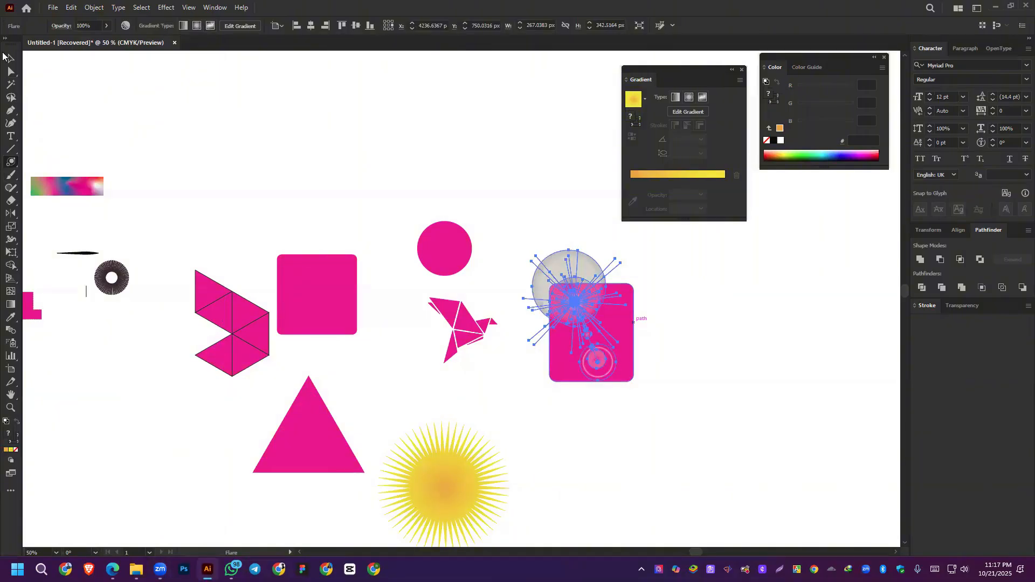
Step: Move the flare to the rounded rectangle's upper-left corner and enlarge it to about 400 px wide and 514 px high
{"action": "left_click", "coordinate": [9, 58]}
{"action": "left_click", "coordinate": [683, 371]}
{"action": "scroll", "coordinate": [625, 309], "scroll_direction": "up", "scroll_amount": 3}
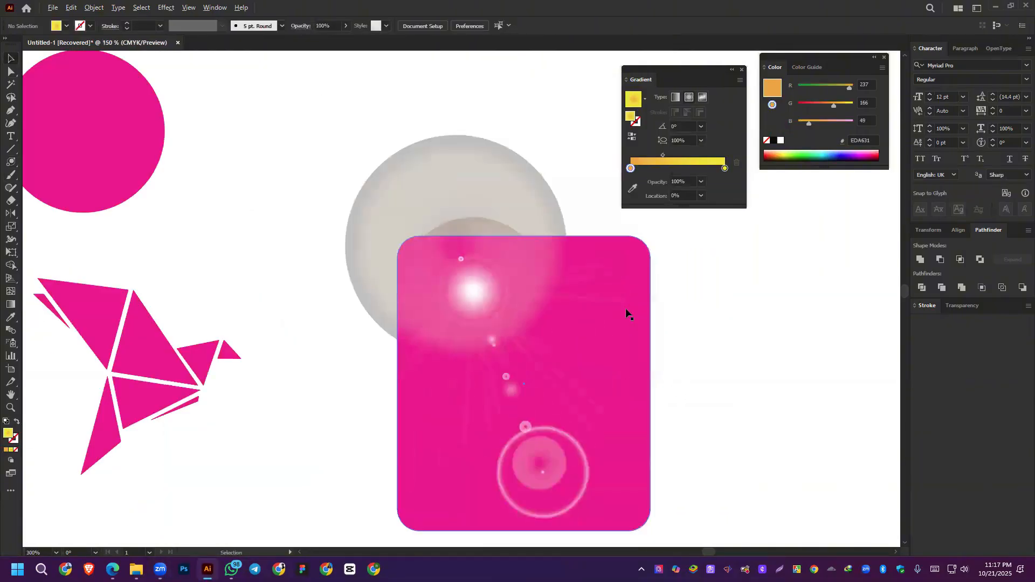
{"action": "scroll", "coordinate": [625, 309], "scroll_direction": "down", "scroll_amount": 2}
{"action": "left_click_drag", "start_coordinate": [522, 292], "coordinate": [509, 295]}
{"action": "left_click_drag", "start_coordinate": [501, 281], "coordinate": [499, 280]}
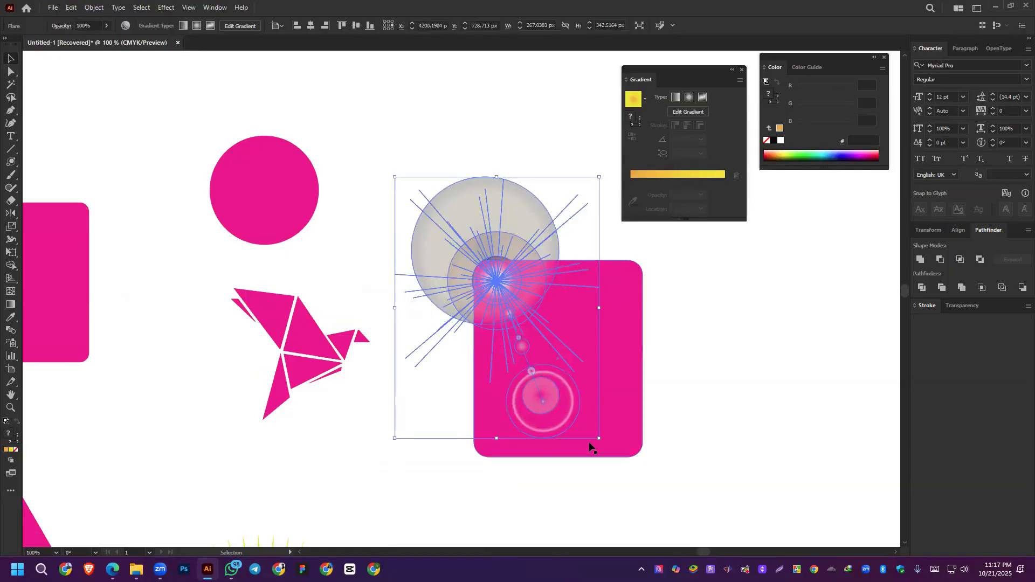
{"action": "left_click_drag", "start_coordinate": [597, 449], "coordinate": [638, 492]}
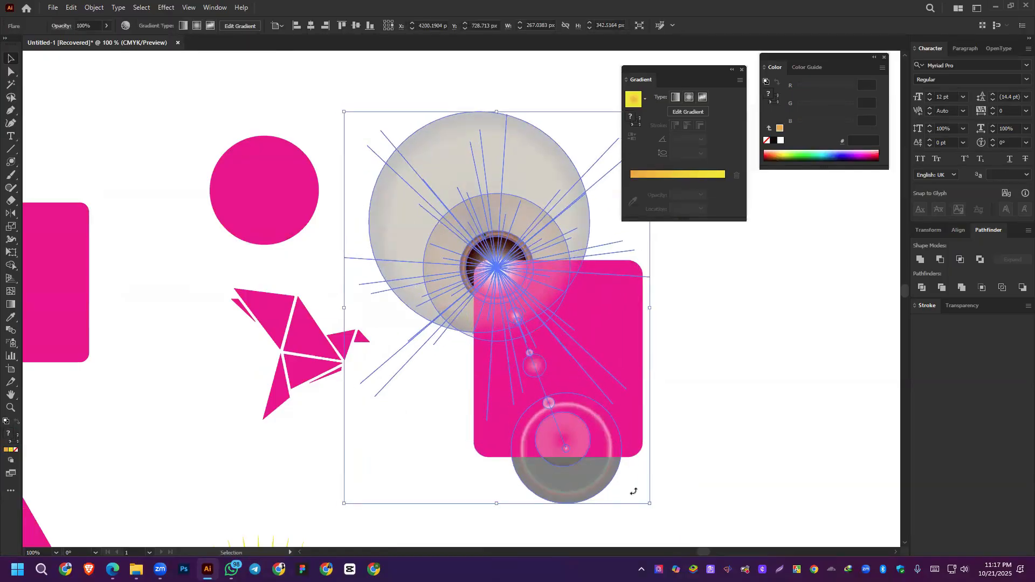
{"action": "mouse_move", "coordinate": [602, 405]}
{"action": "left_mouse_down"}
{"action": "mouse_move", "coordinate": [632, 402]}
{"action": "mouse_move", "coordinate": [587, 395]}
{"action": "left_mouse_up"}
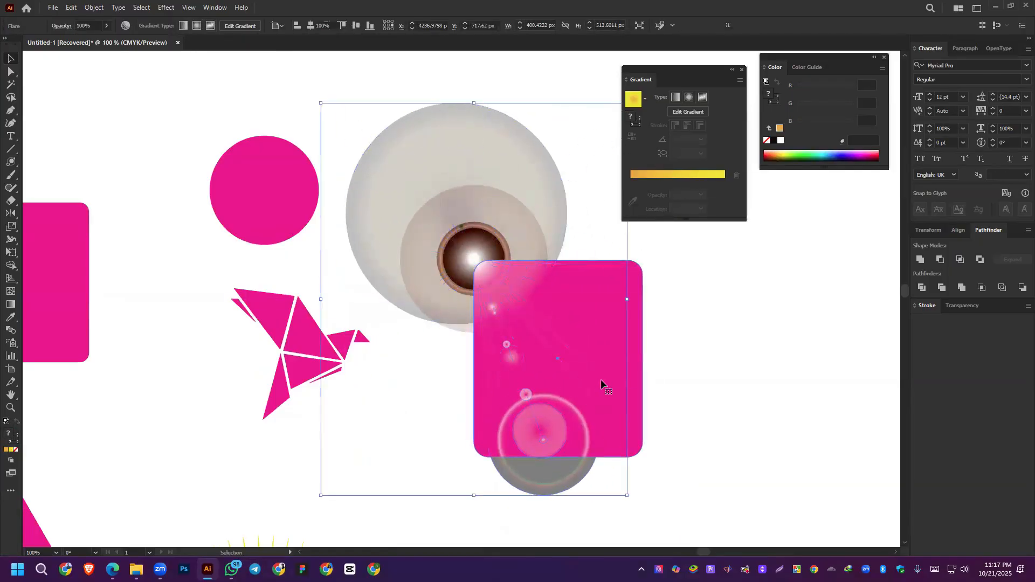
Step: Draw a second lens flare about 580 px across centered near the rounded rectangle's upper-right corner, with its rings running toward the lower left
{"action": "left_click", "coordinate": [9, 162]}
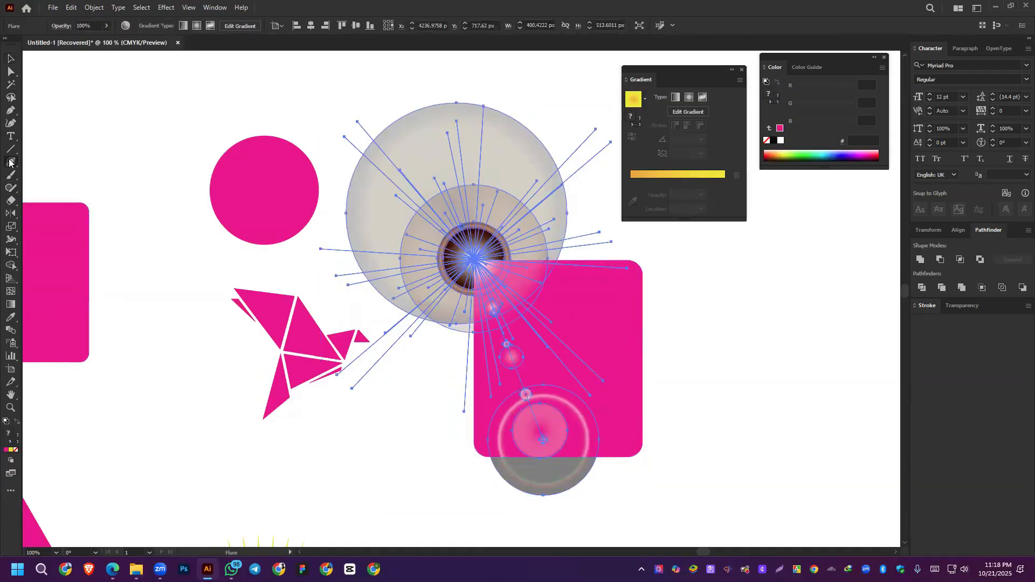
{"action": "left_click", "coordinate": [616, 387]}
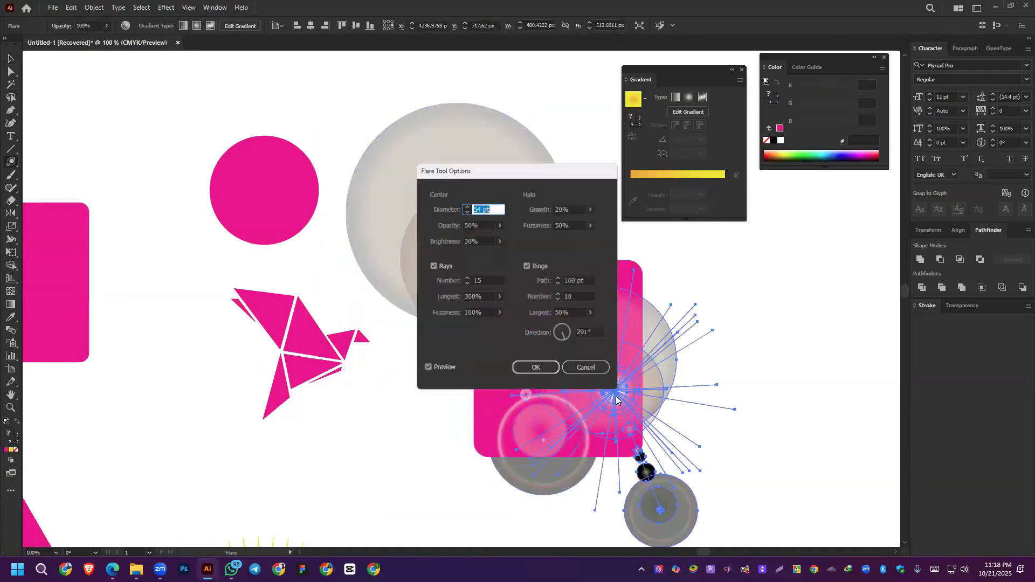
{"action": "left_click", "coordinate": [587, 372]}
{"action": "left_click_drag", "start_coordinate": [602, 304], "coordinate": [585, 345]}
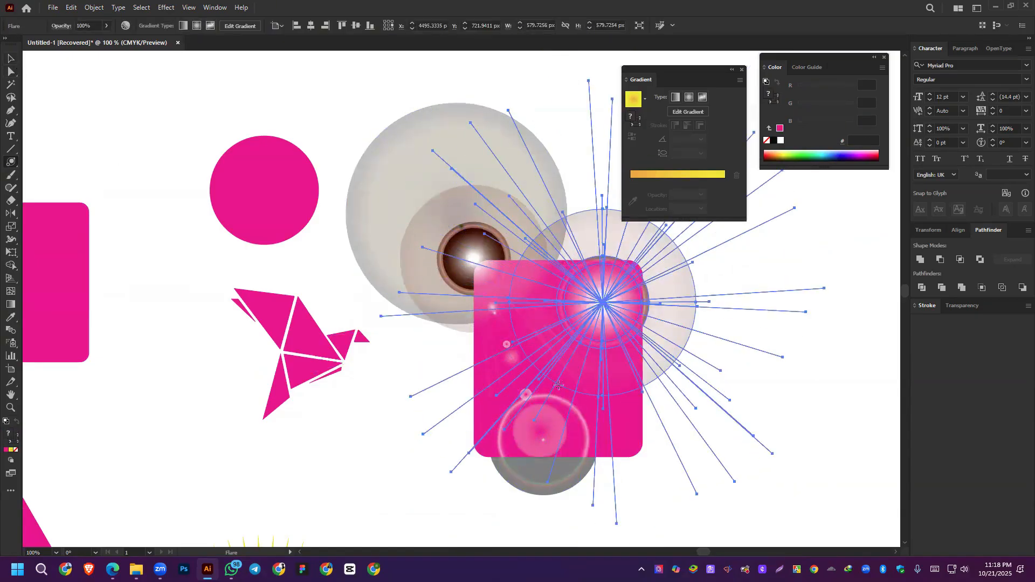
{"action": "left_click", "coordinate": [11, 58]}
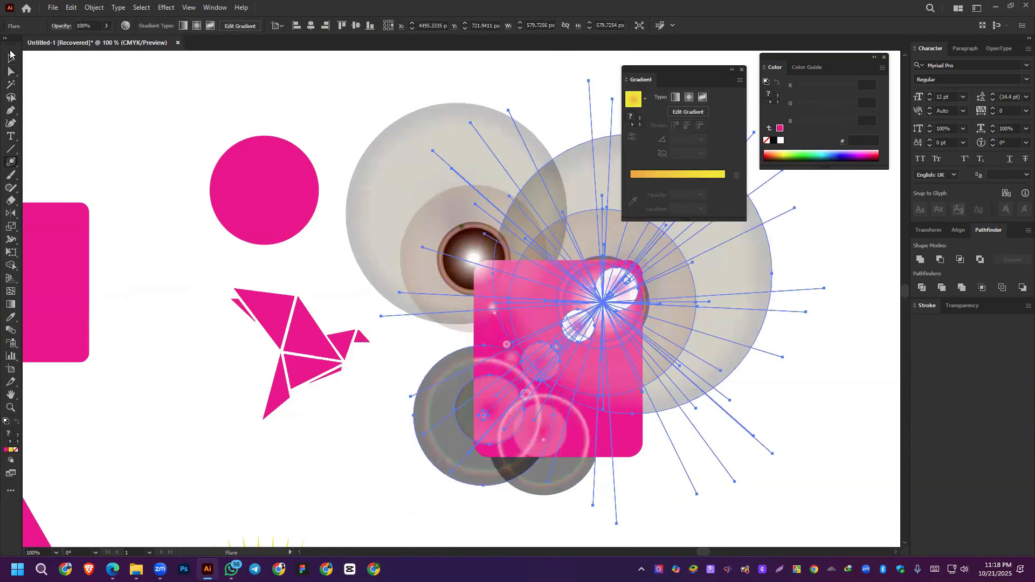
Step: Bring the rounded rectangle beneath the two lens flares to the front of the stacking order
{"action": "left_click", "coordinate": [250, 442]}
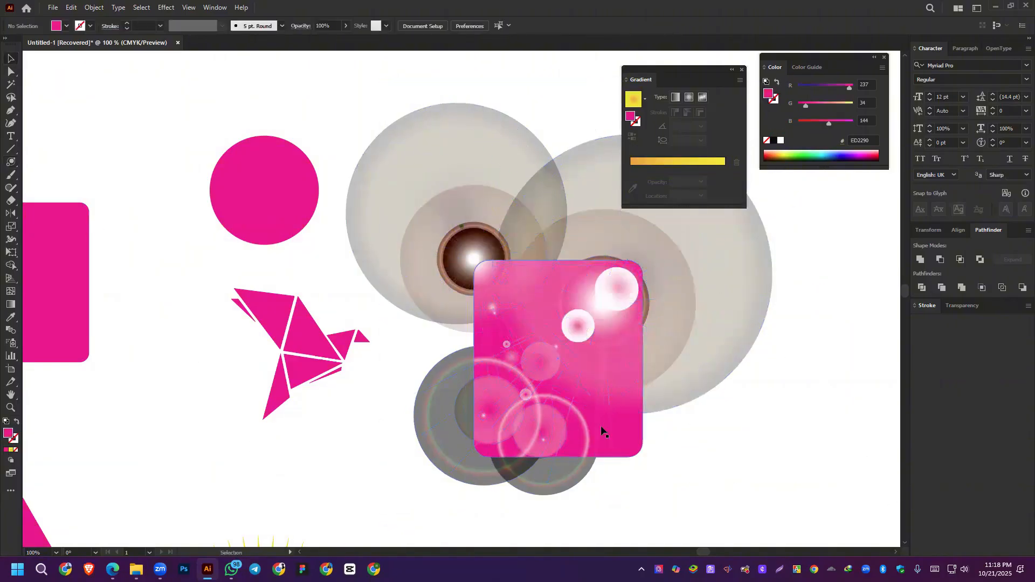
{"action": "right_click", "coordinate": [629, 436]}
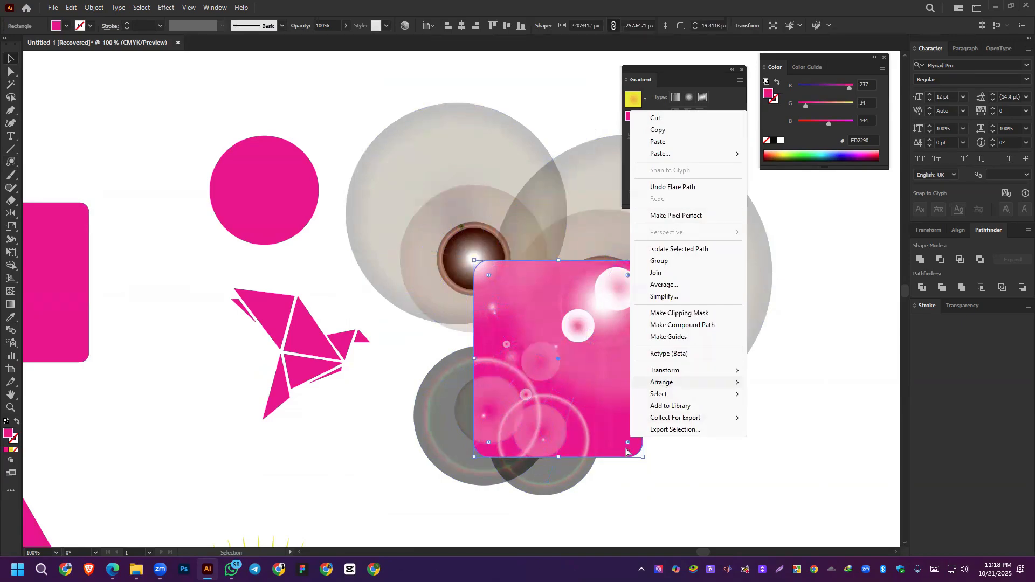
{"action": "key", "text": "Escape"}
{"action": "key", "text": "f"}
{"action": "right_click", "coordinate": [626, 449]}
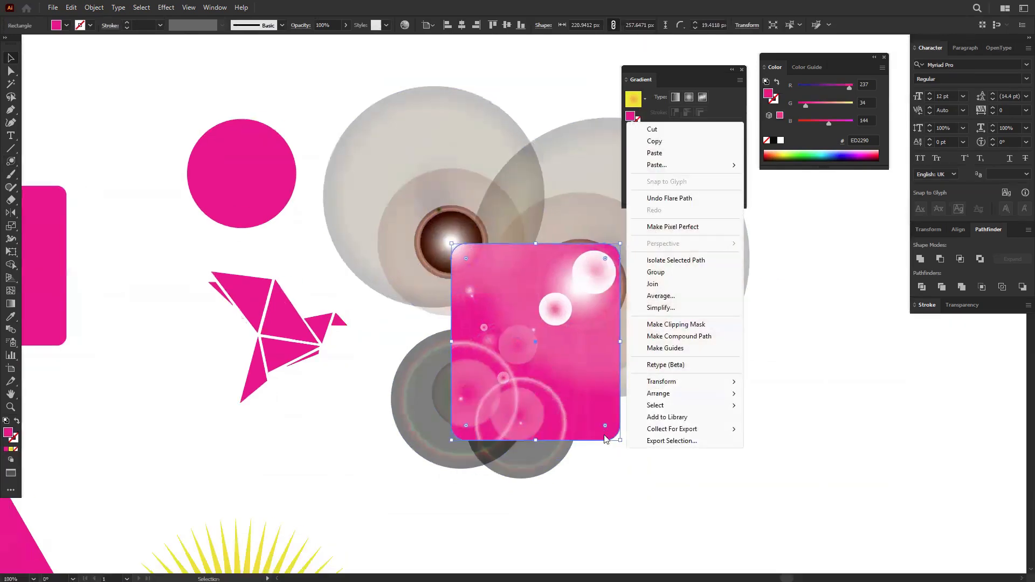
{"action": "right_click", "coordinate": [592, 428]}
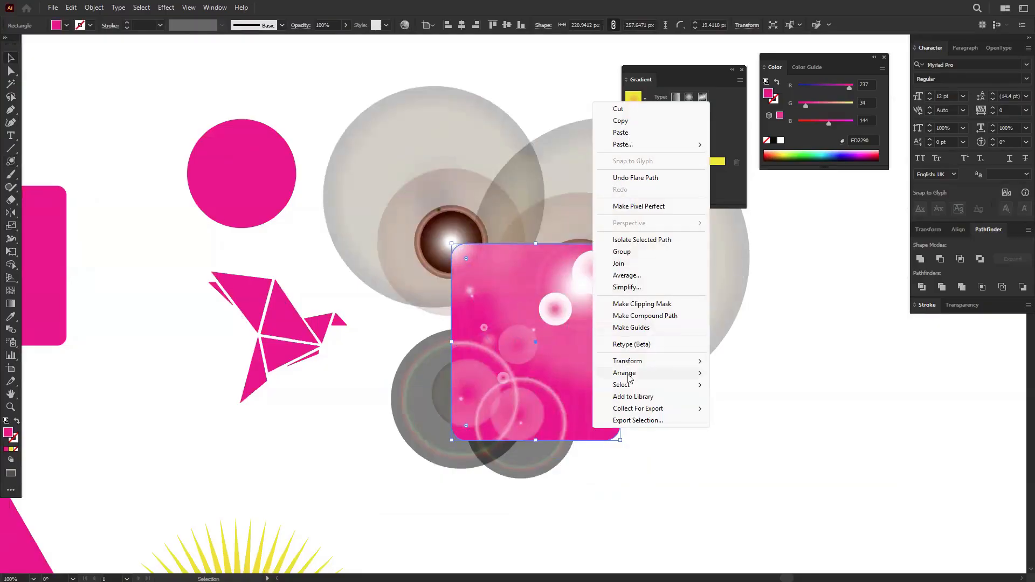
{"action": "mouse_move", "coordinate": [707, 378]}
{"action": "left_click", "coordinate": [750, 374]}
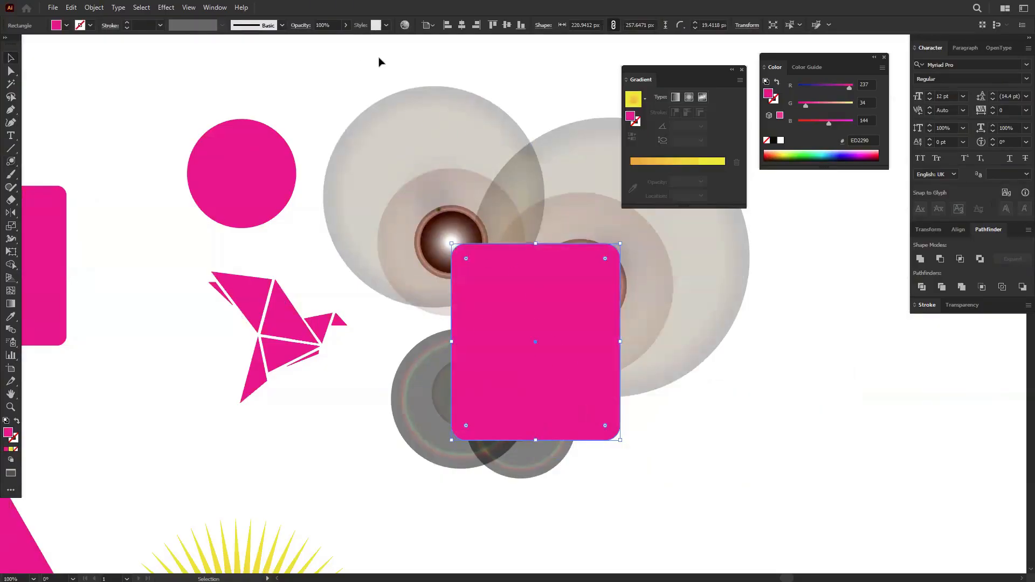
Step: Try to clip both lens flares to the rounded rectangle with a clipping mask
{"action": "left_click", "coordinate": [448, 280], "text": "shift"}
{"action": "right_click", "coordinate": [499, 305]}
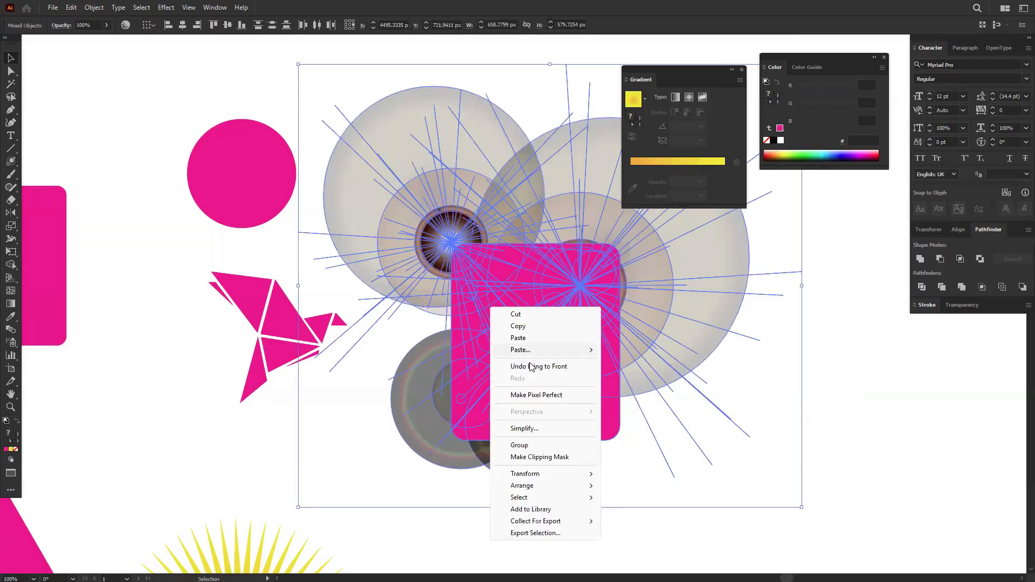
{"action": "left_click", "coordinate": [527, 458]}
{"action": "left_click", "coordinate": [641, 377]}
{"action": "key", "text": "ctrl+z"}
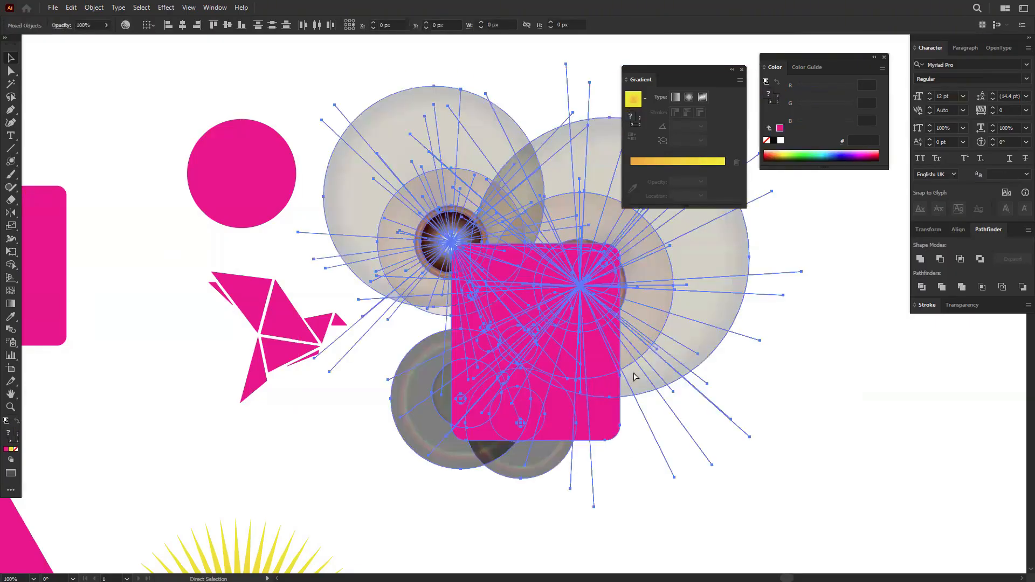
{"action": "left_click", "coordinate": [569, 441]}
{"action": "left_click_drag", "start_coordinate": [601, 423], "coordinate": [745, 439]}
{"action": "key", "text": "ctrl+z"}
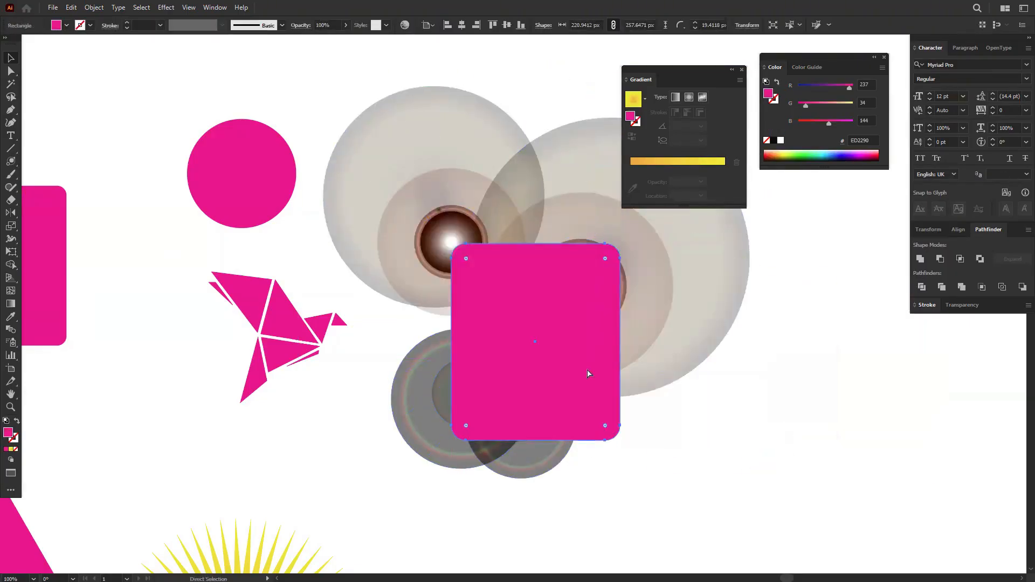
Step: Paste a copy of the rounded rectangle in front at the same place and send one rectangle to the back behind the flares
{"action": "right_click", "coordinate": [527, 371]}
{"action": "left_click", "coordinate": [728, 398]}
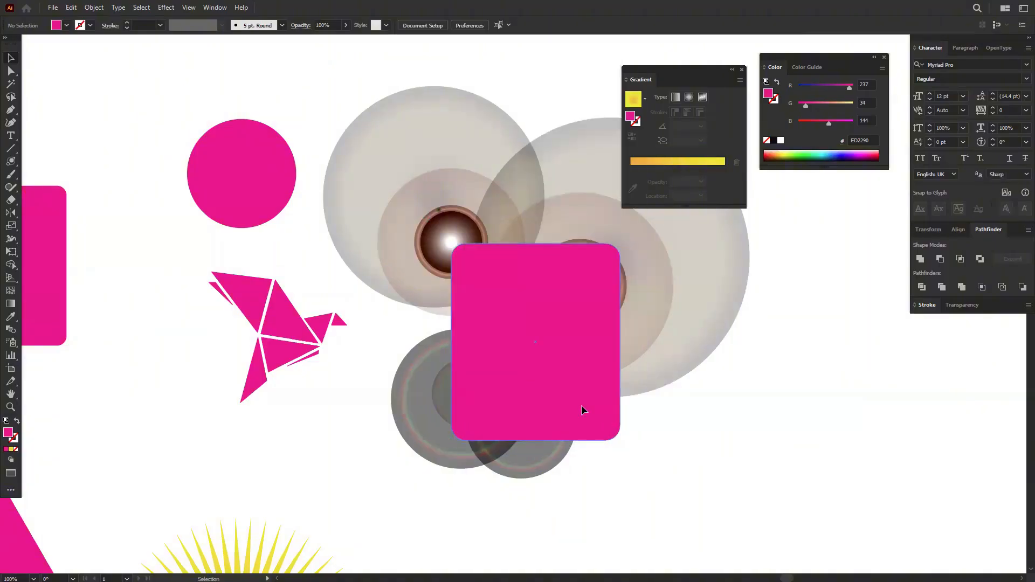
{"action": "right_click", "coordinate": [590, 394]}
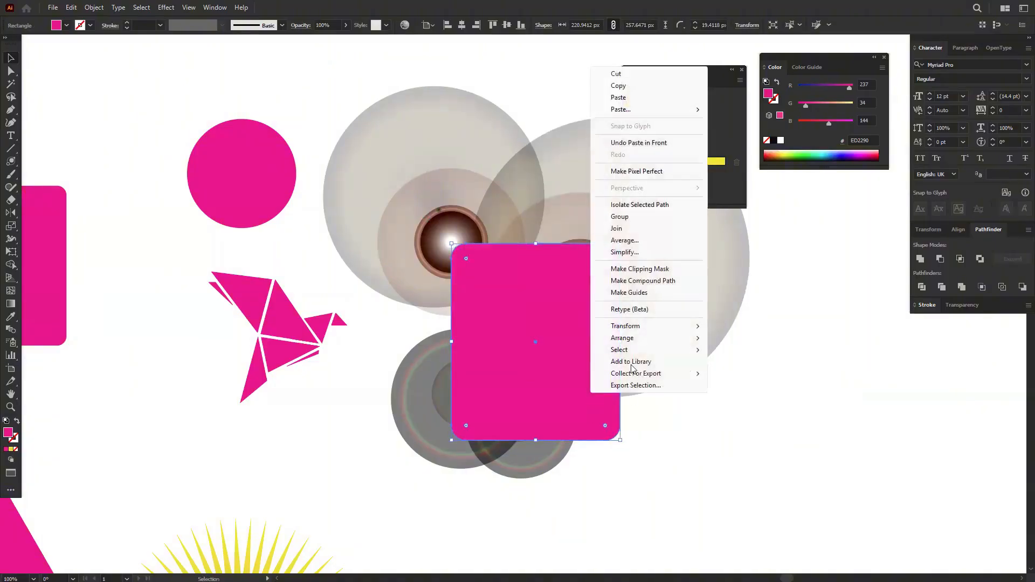
{"action": "mouse_move", "coordinate": [629, 340]}
{"action": "left_click", "coordinate": [760, 373]}
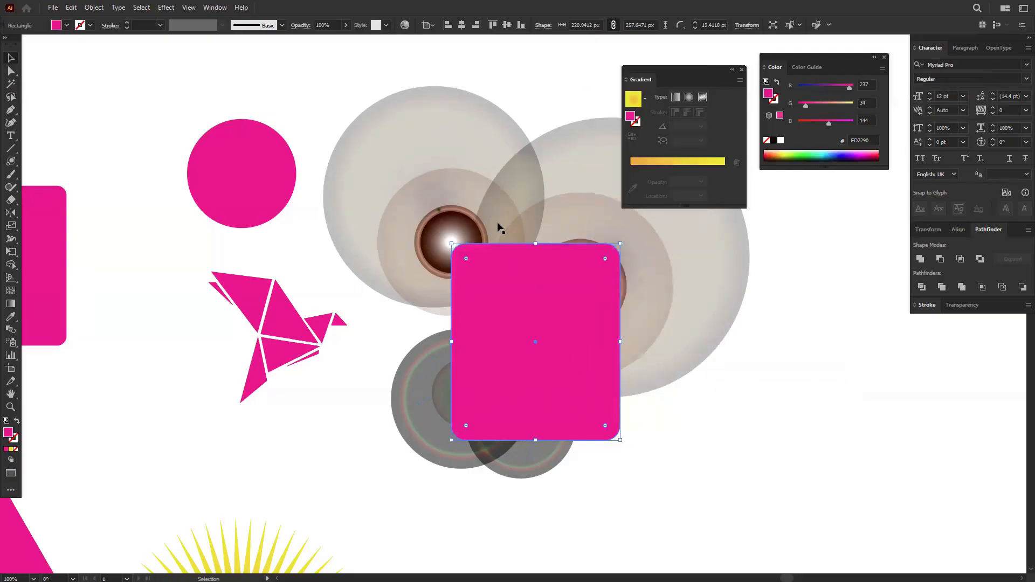
Step: Make a clipping mask from both lens flares and the front rounded rectangle
{"action": "left_click", "coordinate": [570, 323], "text": "shift"}
{"action": "right_click", "coordinate": [571, 321]}
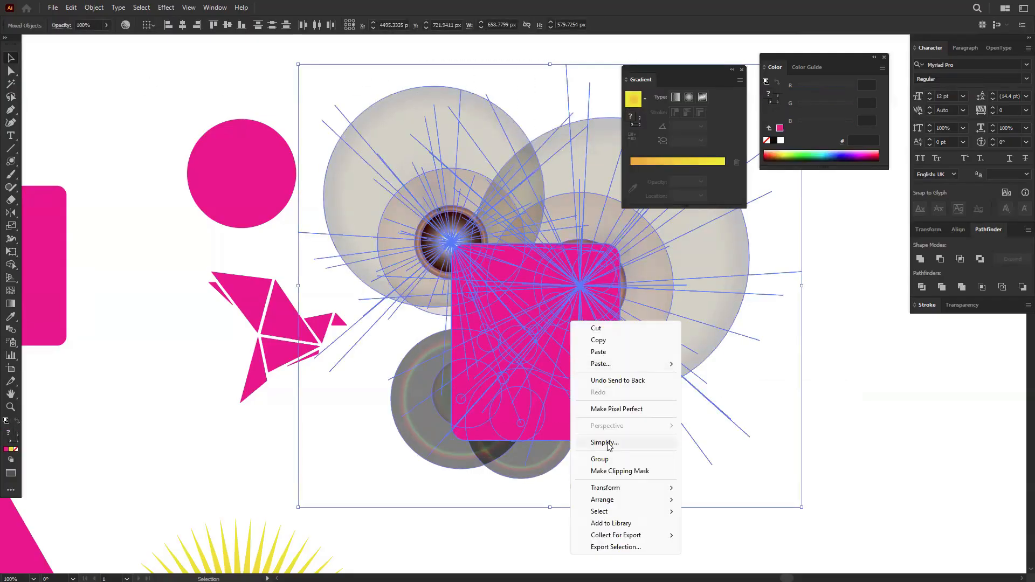
{"action": "left_click", "coordinate": [612, 471]}
{"action": "scroll", "coordinate": [562, 301], "scroll_direction": "up", "scroll_amount": 4}
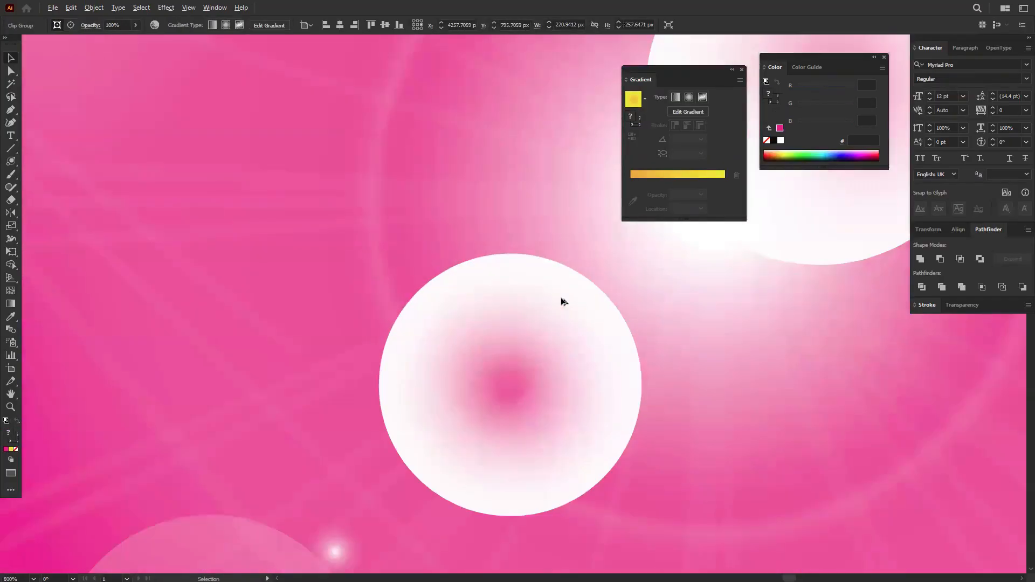
{"action": "scroll", "coordinate": [561, 300], "scroll_direction": "down", "scroll_amount": 2}
{"action": "scroll", "coordinate": [561, 301], "scroll_direction": "down", "scroll_amount": 2}
Step: Move the clipped flare group up beside the bird and circle and enlarge it to about 435 px wide and 507 px high
{"action": "left_click_drag", "start_coordinate": [577, 366], "coordinate": [492, 234]}
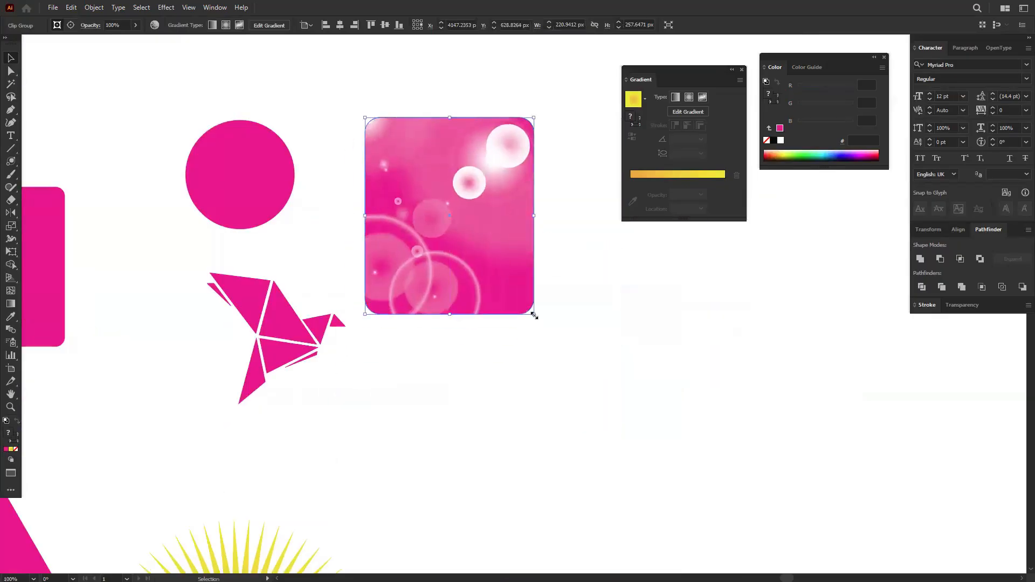
{"action": "left_click_drag", "start_coordinate": [536, 312], "coordinate": [619, 413]}
{"action": "left_click_drag", "start_coordinate": [481, 287], "coordinate": [567, 293]}
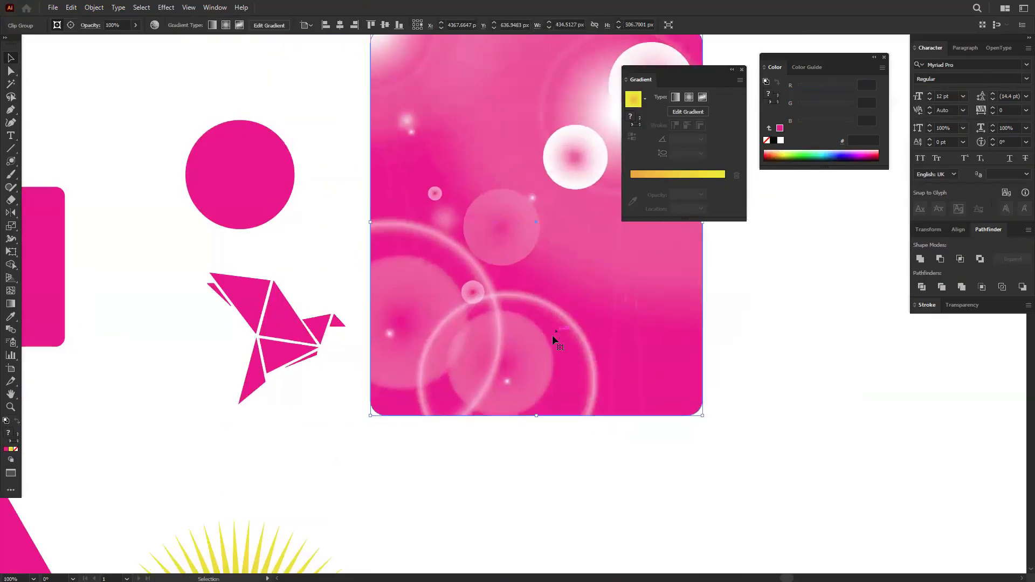
Step: Open the Flare tool options beyond the clipped group and try 4 rays in the preview
{"action": "left_click", "coordinate": [11, 161]}
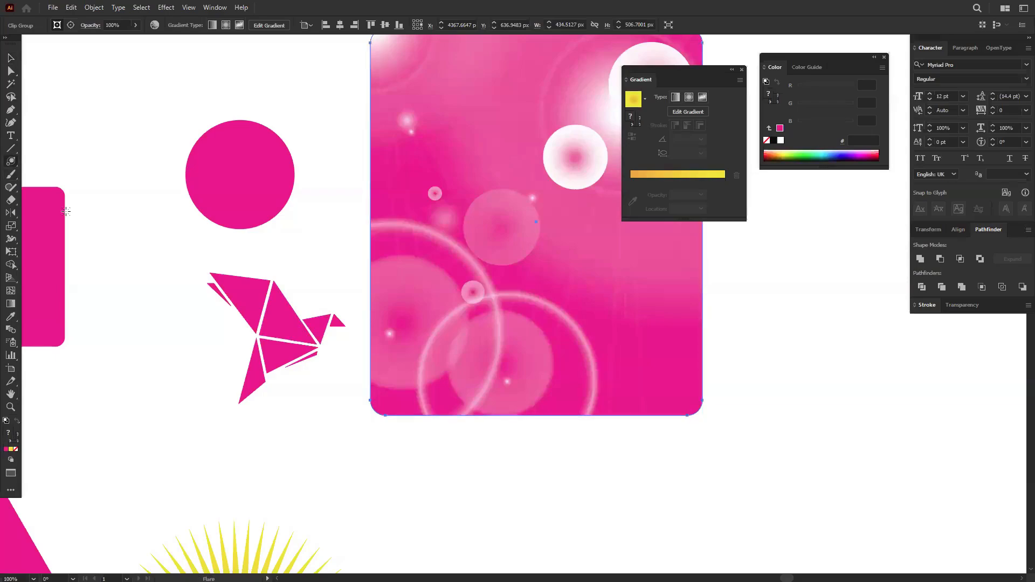
{"action": "left_click", "coordinate": [802, 359]}
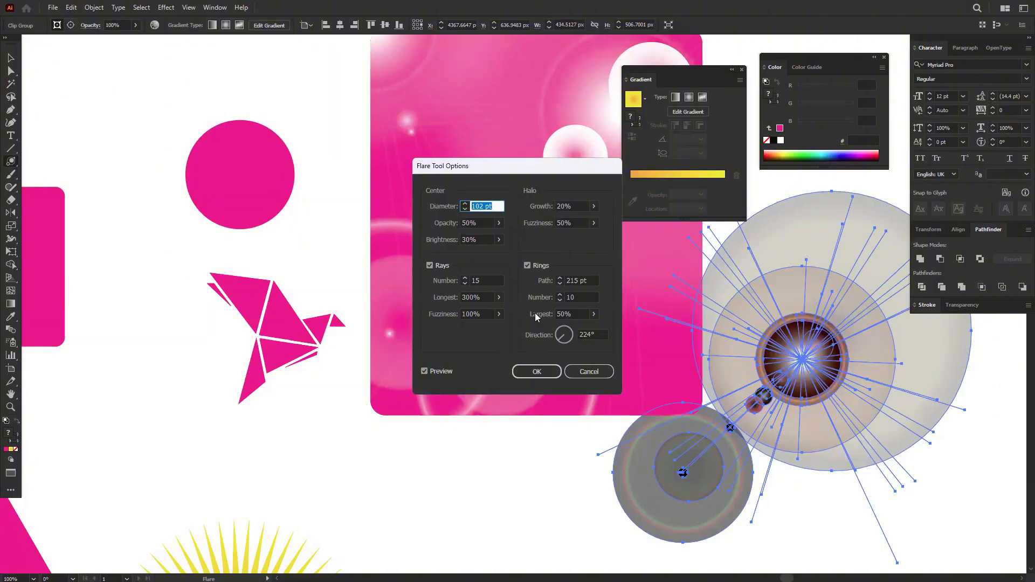
{"action": "double_click", "coordinate": [489, 282]}
{"action": "type", "text": "90"}
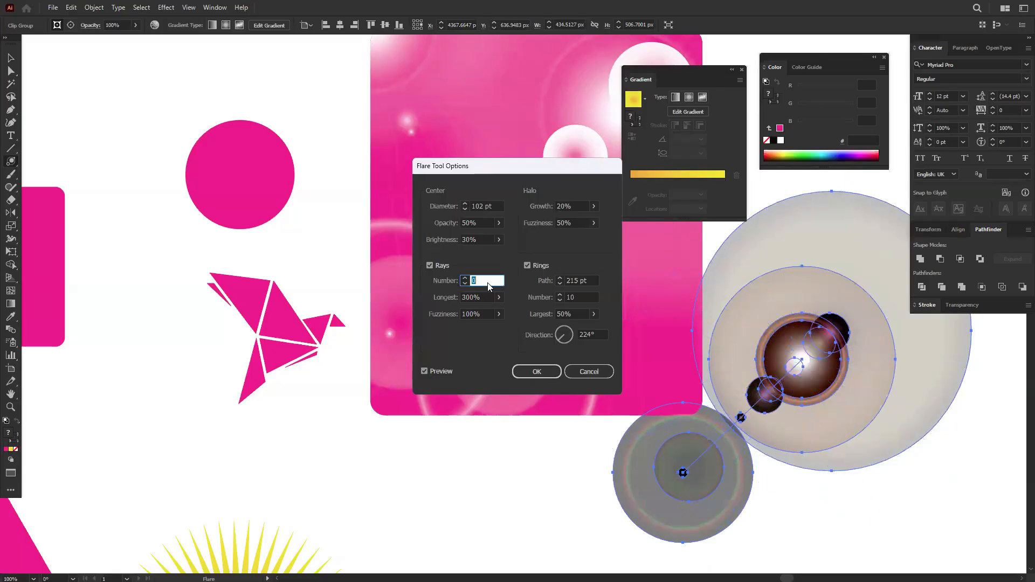
{"action": "type", "text": "4"}
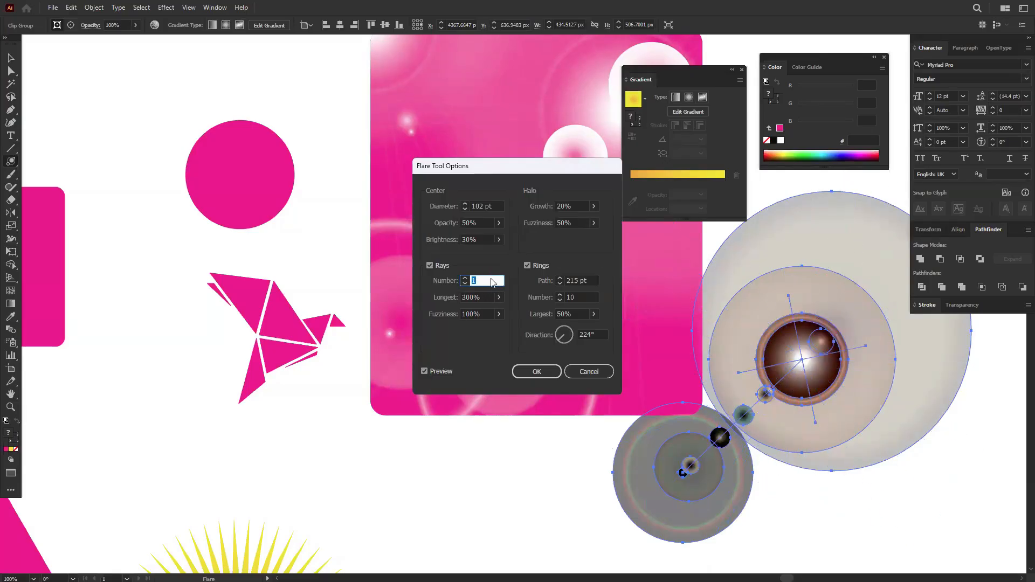
Step: Try a longest ray of 283% and a ring direction of 131° for the flare, and cancel the options
{"action": "left_click", "coordinate": [484, 297]}
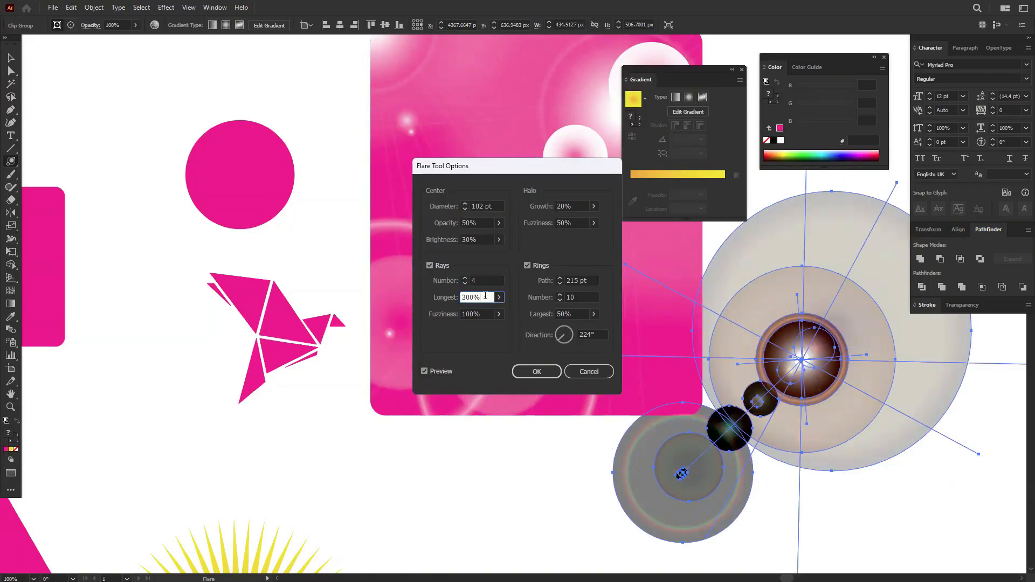
{"action": "type", "text": "286"}
{"action": "key", "text": "Down"}
{"action": "key", "text": "Down"}
{"action": "key", "text": "Down"}
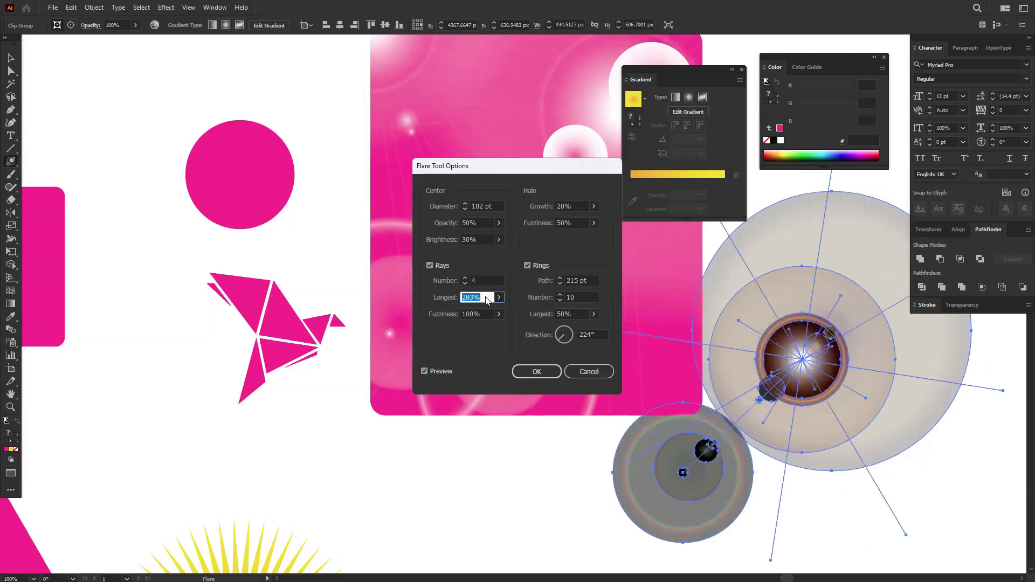
{"action": "left_click", "coordinate": [557, 328]}
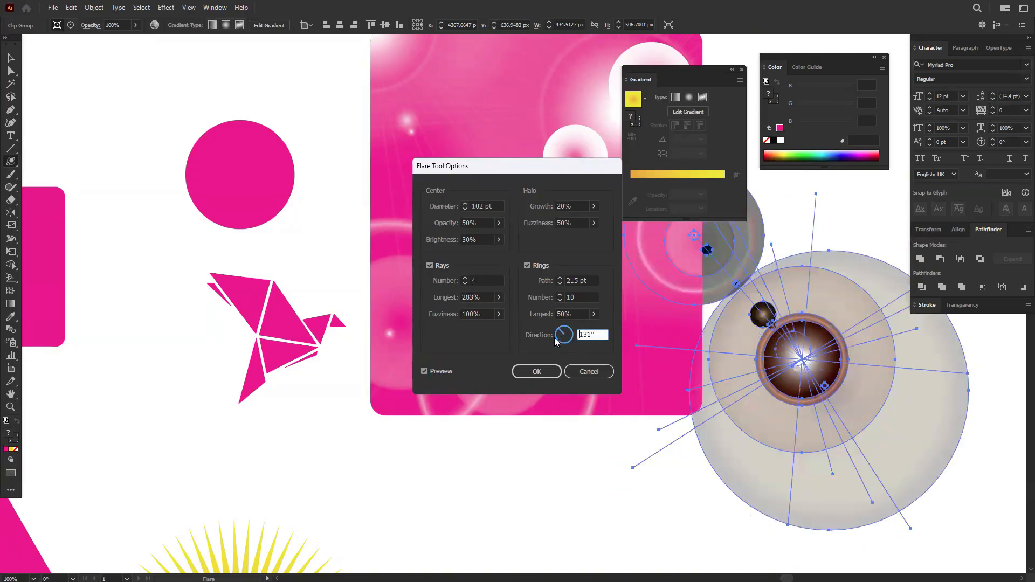
{"action": "left_click", "coordinate": [583, 372]}
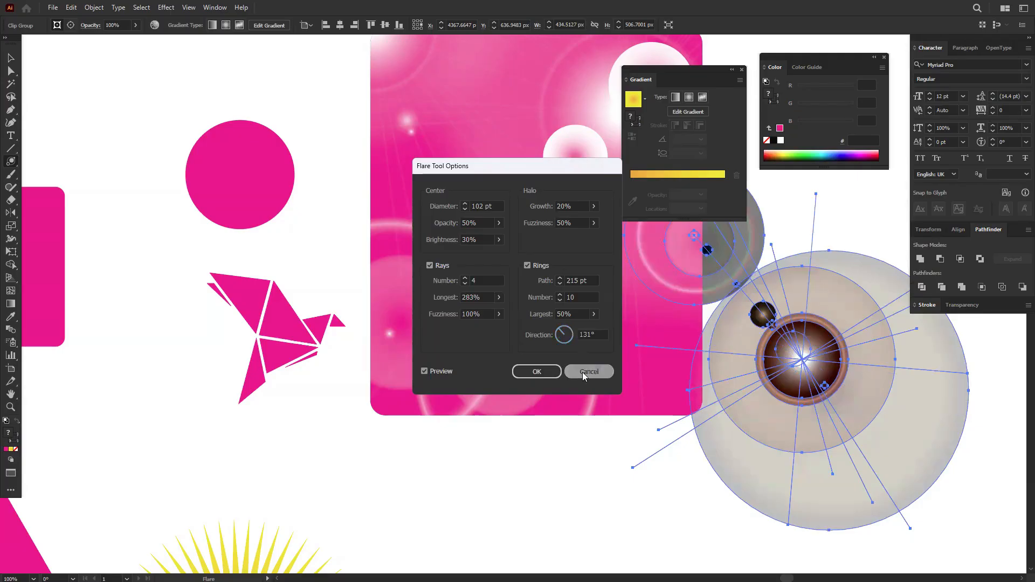
{"action": "left_click", "coordinate": [581, 373]}
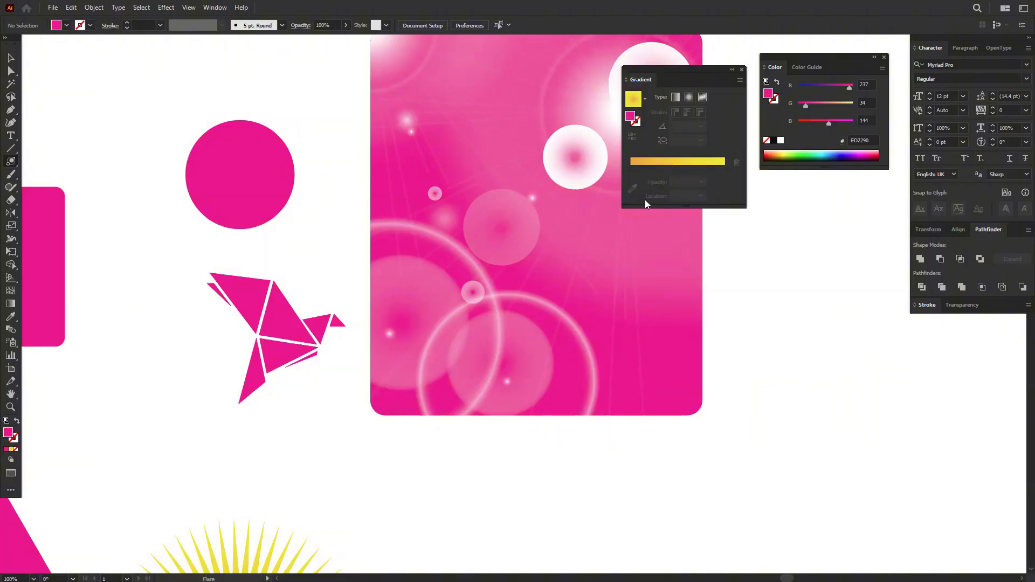
Step: Return to the normal screen mode and delete all the practice artwork beside the artboard
{"action": "scroll", "coordinate": [380, 563], "scroll_direction": "left", "scroll_amount": 5}
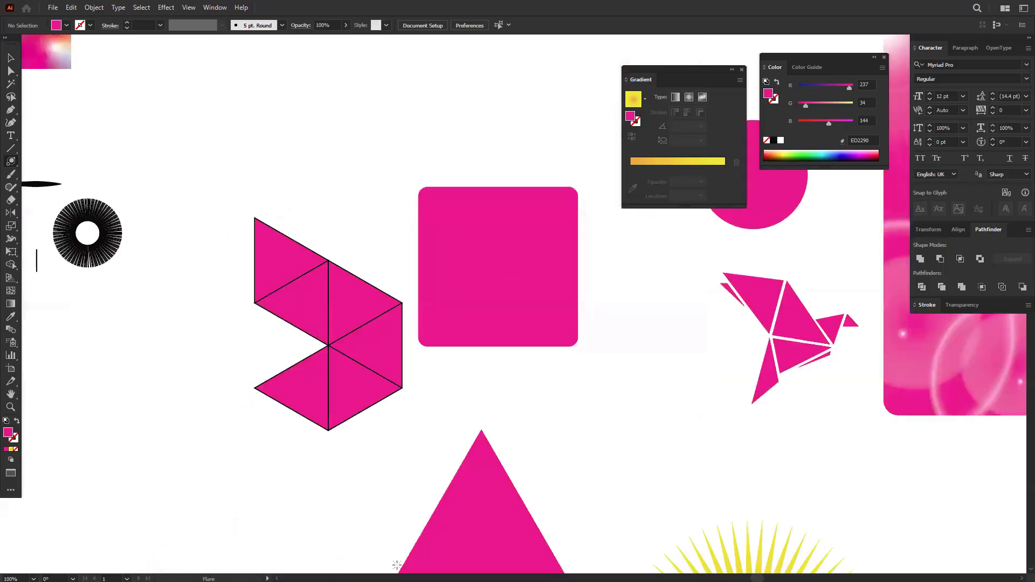
{"action": "left_click", "coordinate": [11, 57]}
{"action": "scroll", "coordinate": [392, 81], "scroll_direction": "down", "scroll_amount": 1}
{"action": "scroll", "coordinate": [392, 81], "scroll_direction": "down", "scroll_amount": 7}
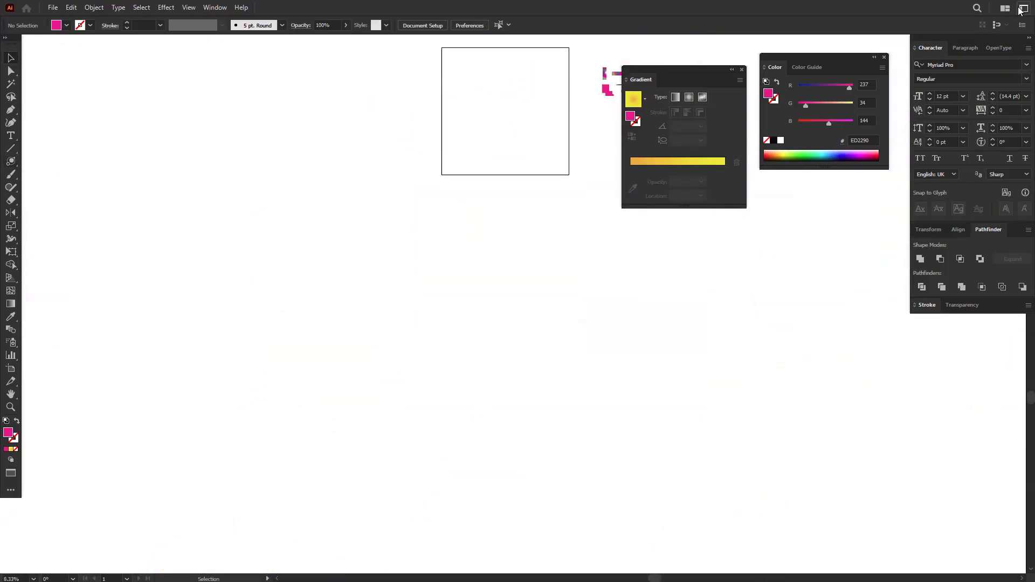
{"action": "left_click", "coordinate": [1024, 8]}
{"action": "left_click", "coordinate": [1006, 10]}
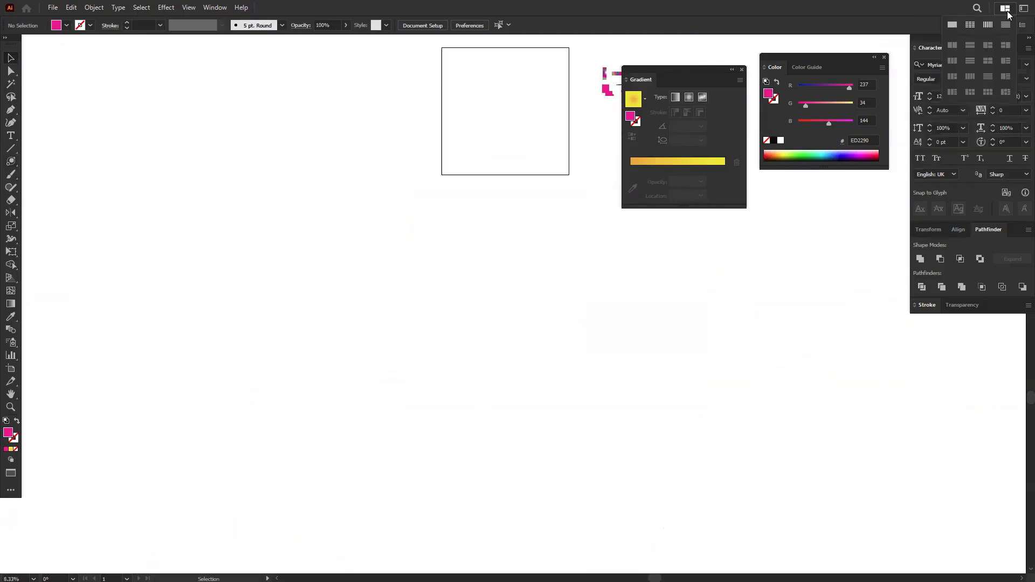
{"action": "left_click", "coordinate": [53, 8]}
{"action": "left_click", "coordinate": [427, 219]}
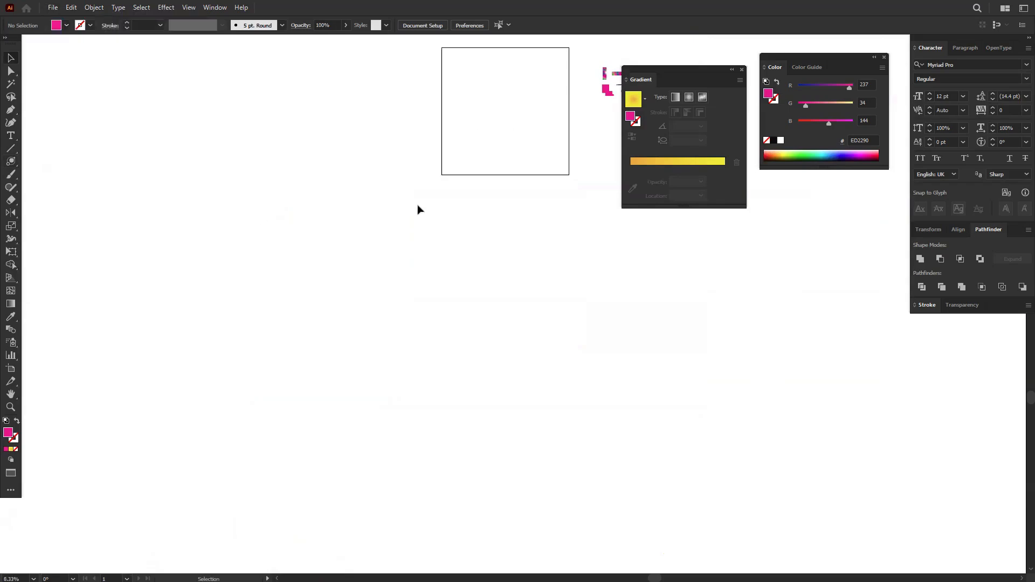
{"action": "key", "text": "f"}
{"action": "scroll", "coordinate": [292, 250], "scroll_direction": "down", "scroll_amount": 1}
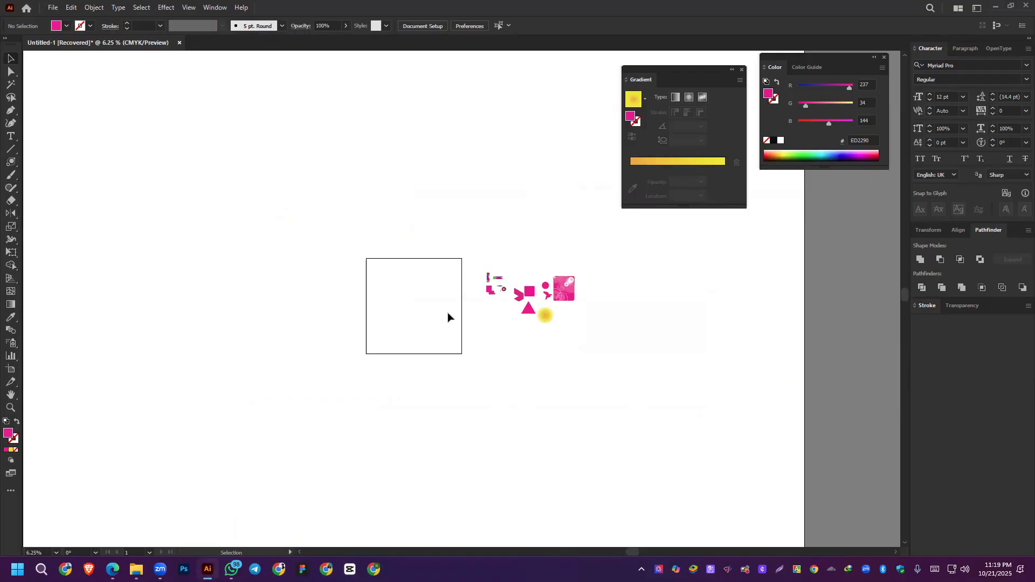
{"action": "left_click_drag", "start_coordinate": [474, 230], "coordinate": [586, 370]}
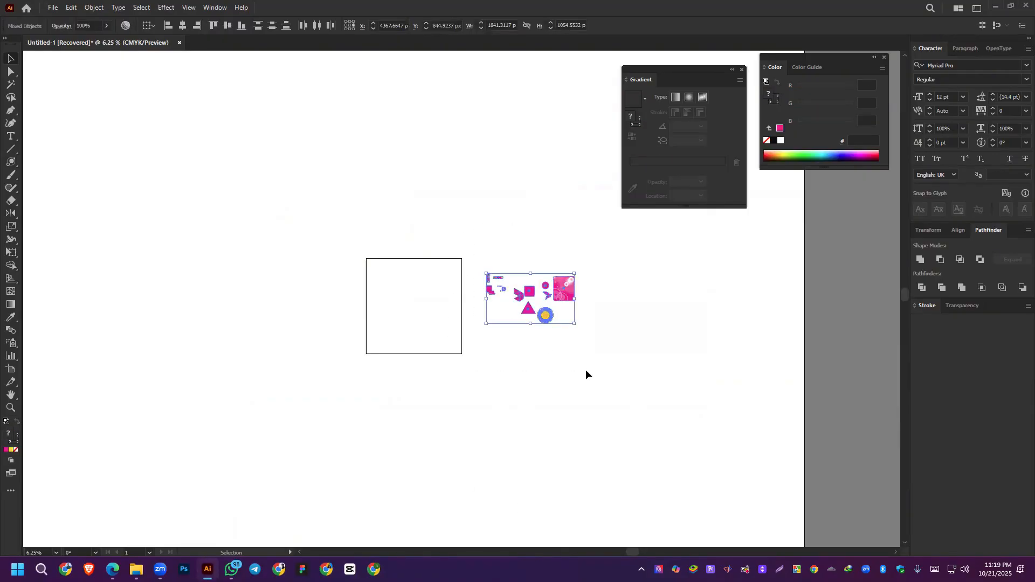
{"action": "key", "text": "Delete"}
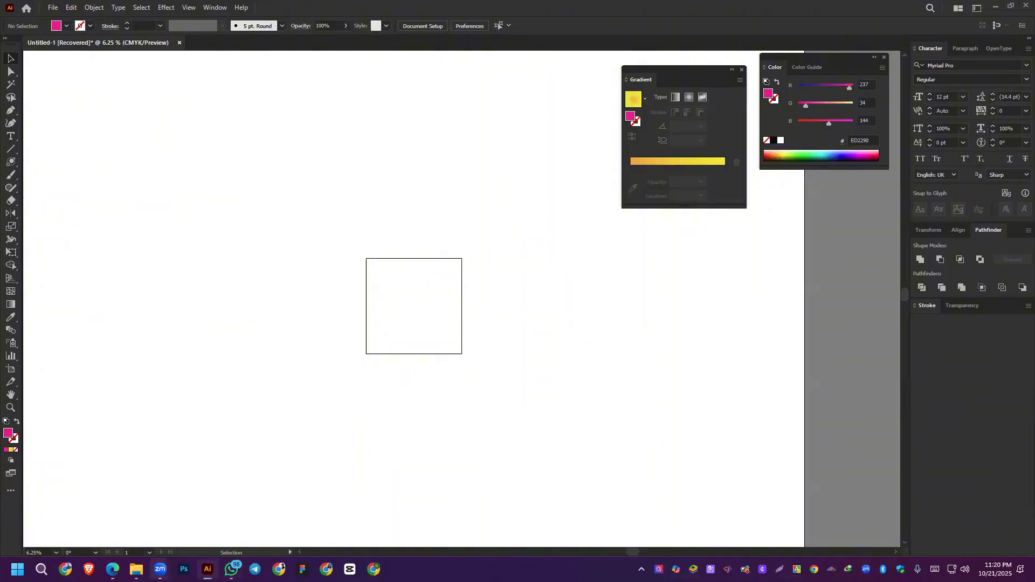
Step: Switch to the Graphic Design course outline PDF in Edge and review the Adobe Illustrator topics of Classes 14 to 16
{"action": "mouse_move", "coordinate": [160, 569]}
{"action": "left_click", "coordinate": [112, 570]}
{"action": "scroll", "coordinate": [589, 208], "scroll_direction": "up", "scroll_amount": 6}
{"action": "scroll", "coordinate": [590, 209], "scroll_direction": "down", "scroll_amount": 3}
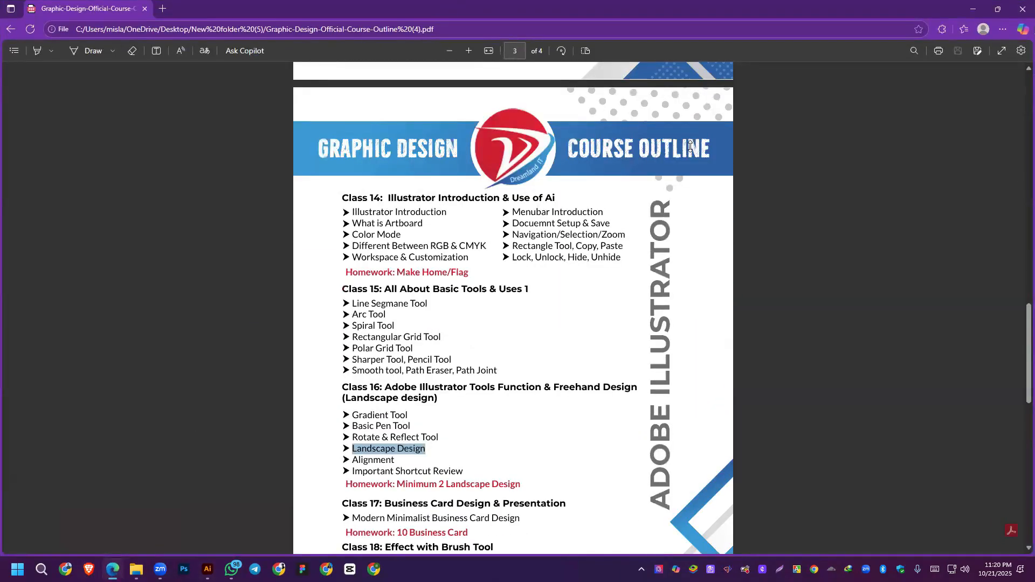
{"action": "scroll", "coordinate": [593, 248], "scroll_direction": "down", "scroll_amount": 1}
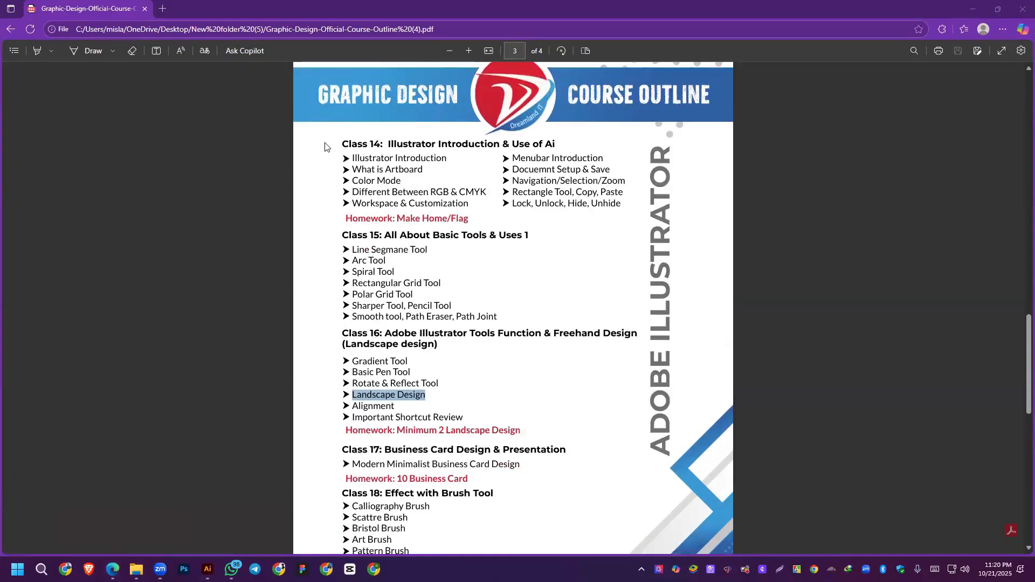
{"action": "left_click_drag", "start_coordinate": [324, 146], "coordinate": [481, 415]}
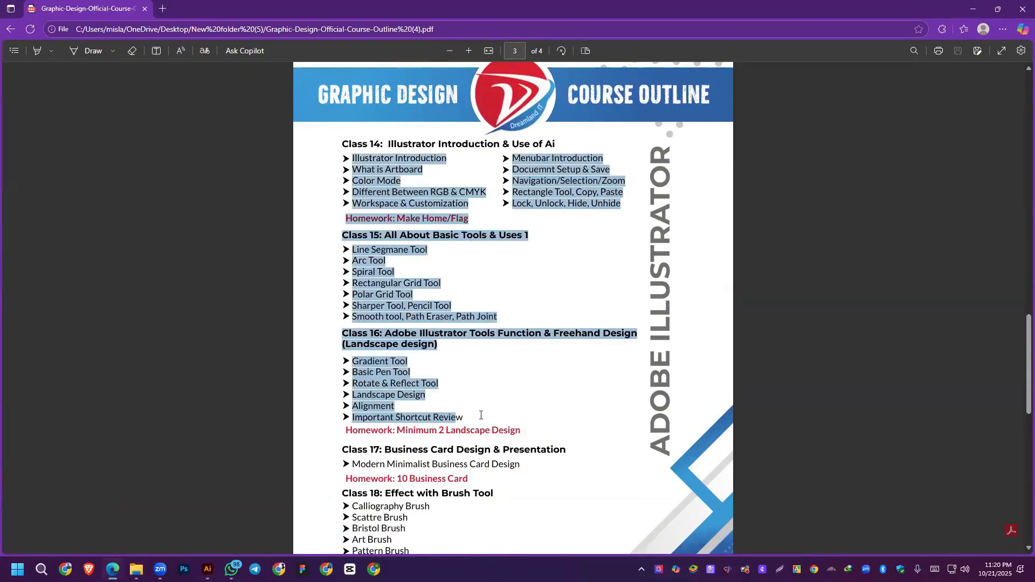
{"action": "left_click", "coordinate": [351, 395]}
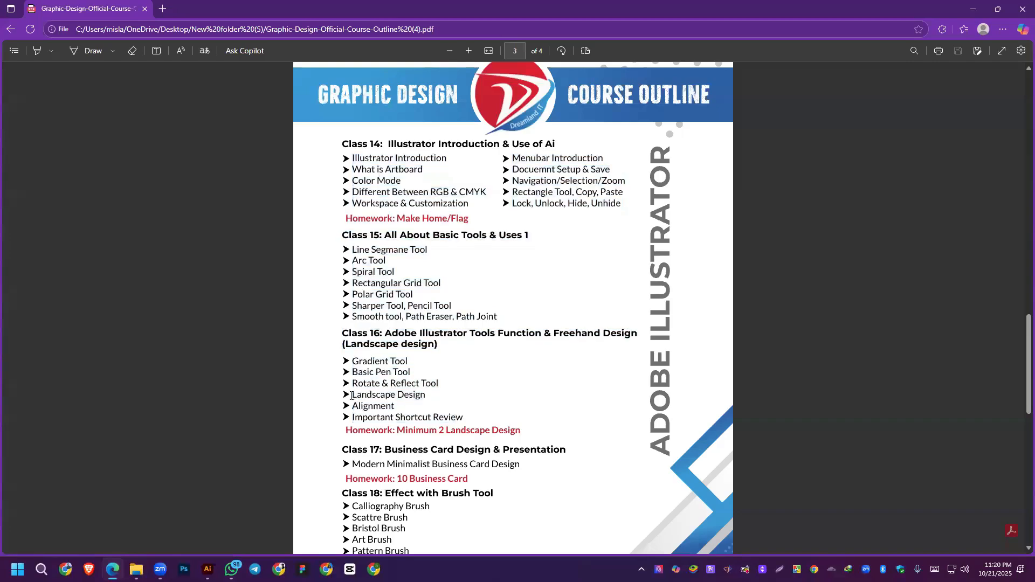
Step: Highlight the Landscape Design topic under Class 16 in the course outline and clear the highlight
{"action": "left_click_drag", "start_coordinate": [352, 395], "coordinate": [427, 396]}
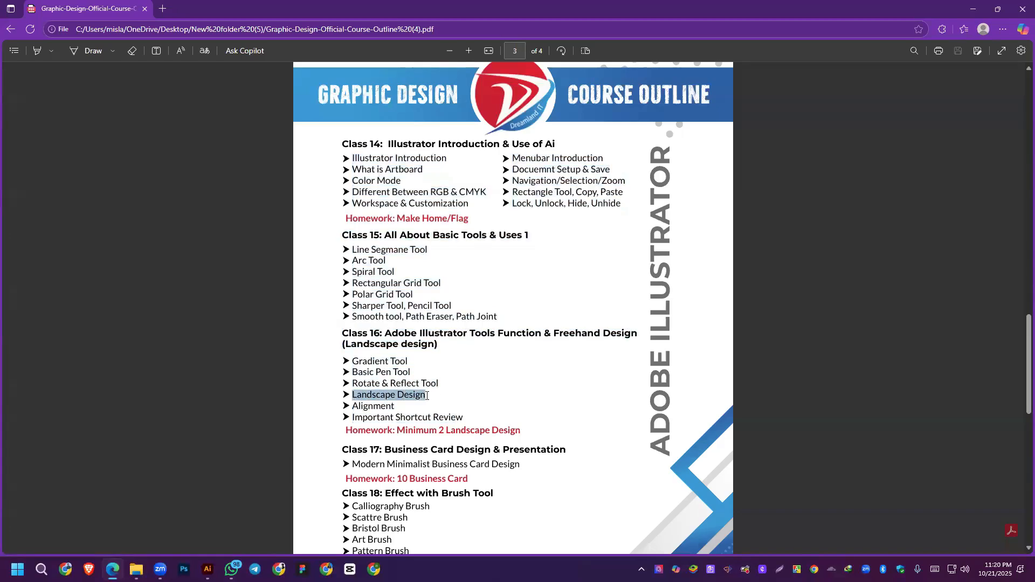
{"action": "left_click", "coordinate": [611, 362]}
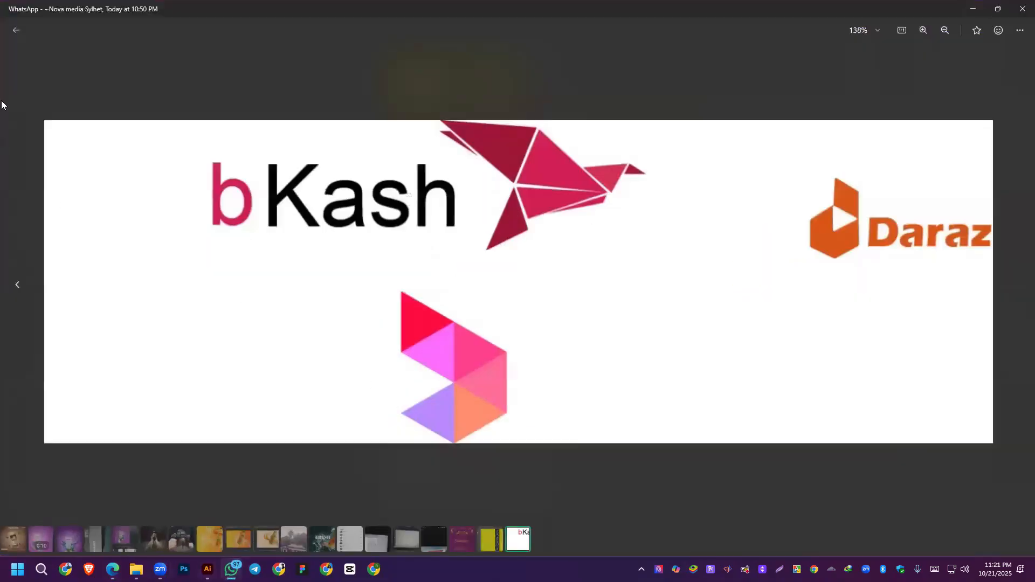
Step: Close the logo image preview in WhatsApp and start attaching a document to the Dit 321 chat, browsing to New folder (5) on the Desktop
{"action": "left_click", "coordinate": [16, 31]}
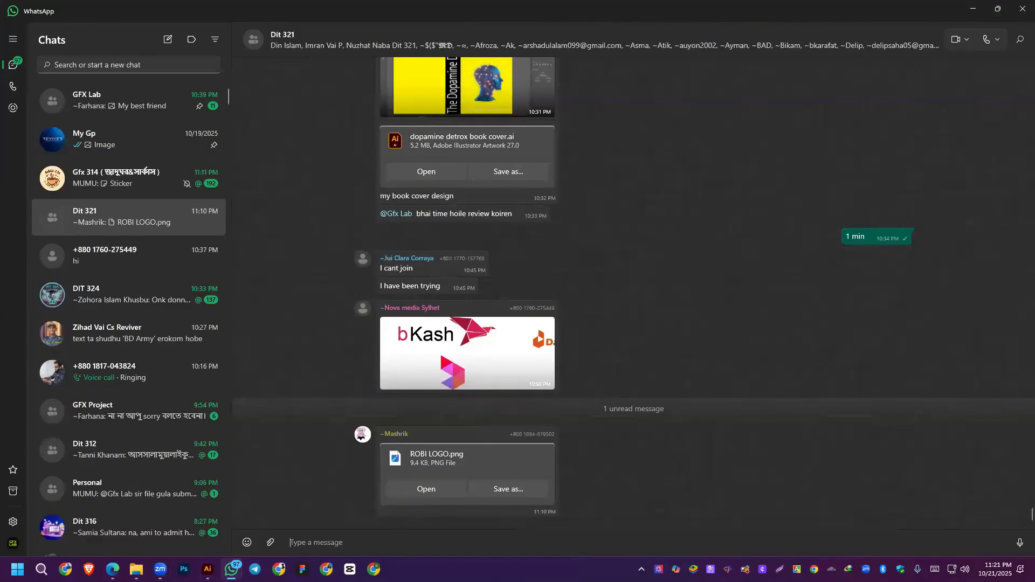
{"action": "left_click", "coordinate": [270, 543]}
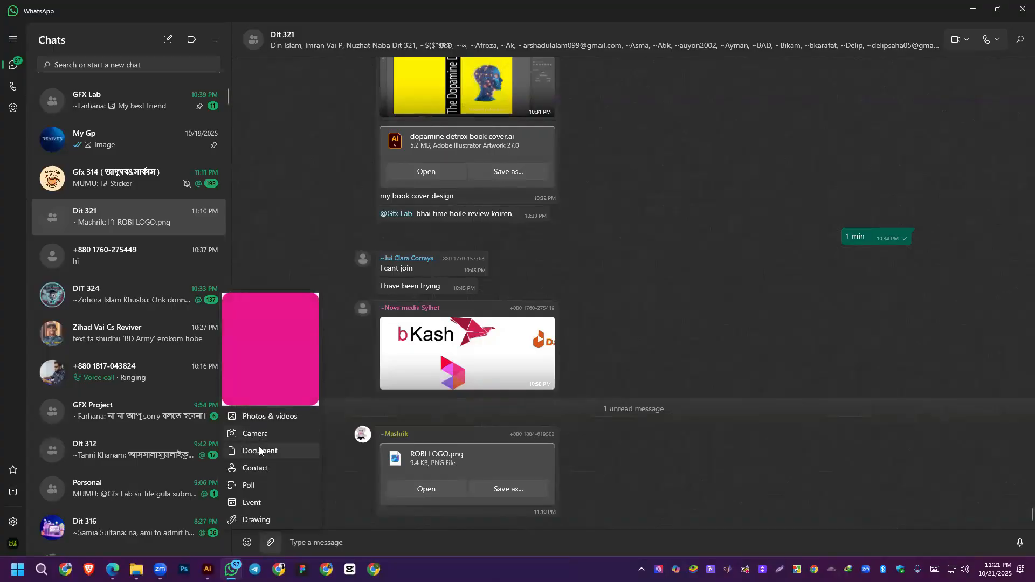
{"action": "left_click", "coordinate": [259, 447]}
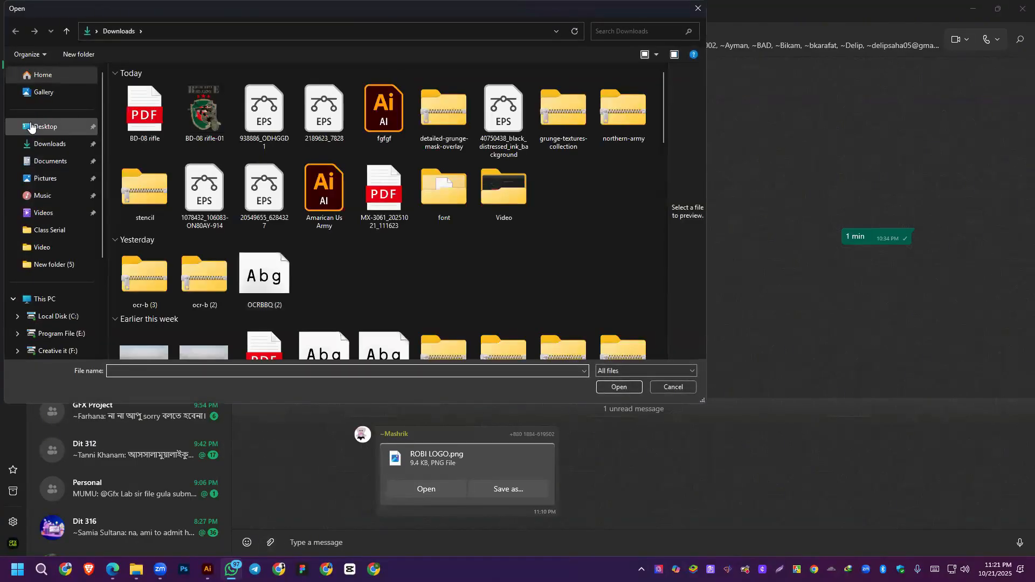
{"action": "left_click", "coordinate": [44, 129]}
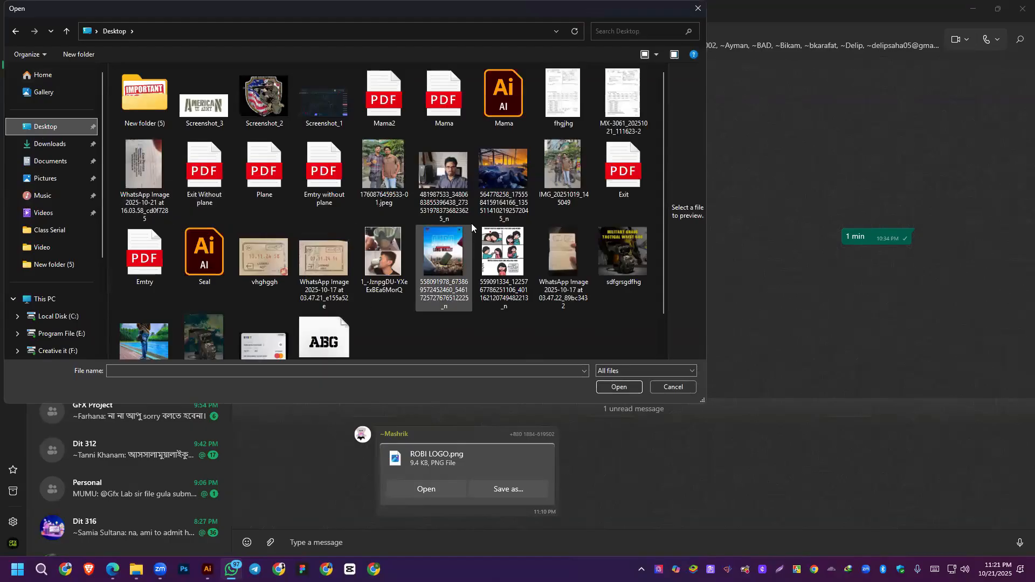
{"action": "double_click", "coordinate": [145, 97]}
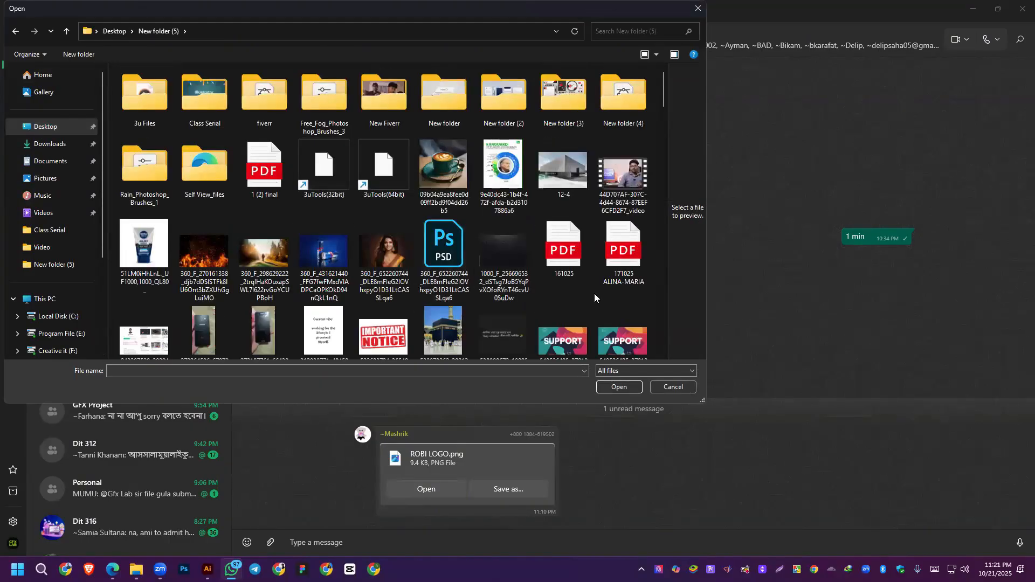
Step: Look through the files in New folder (5) for the Graphic Design course outline PDF
{"action": "scroll", "coordinate": [594, 297], "scroll_direction": "down", "scroll_amount": 3}
{"action": "scroll", "coordinate": [594, 293], "scroll_direction": "down", "scroll_amount": 10}
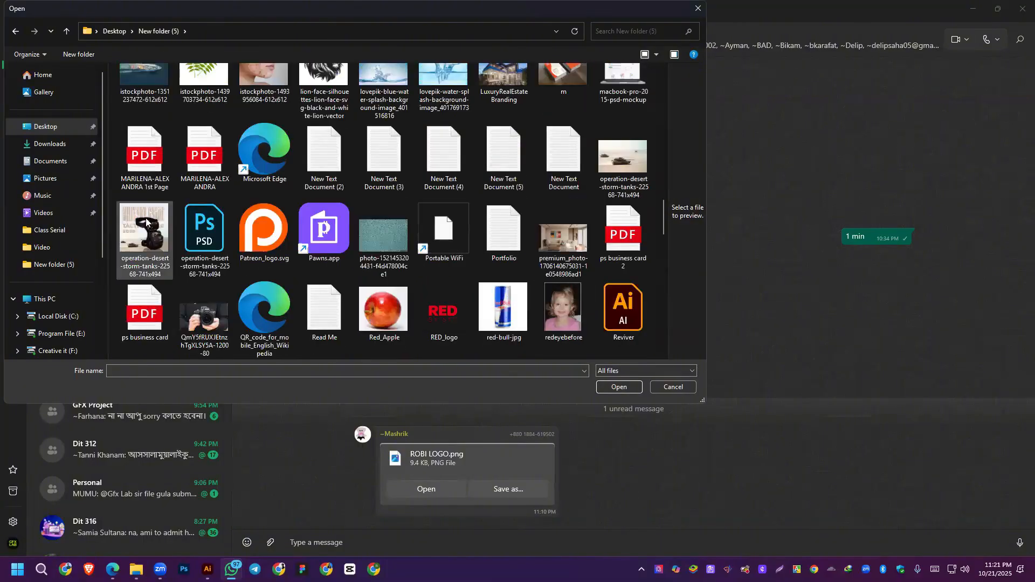
{"action": "scroll", "coordinate": [404, 238], "scroll_direction": "down", "scroll_amount": 3}
{"action": "scroll", "coordinate": [404, 237], "scroll_direction": "down", "scroll_amount": 8}
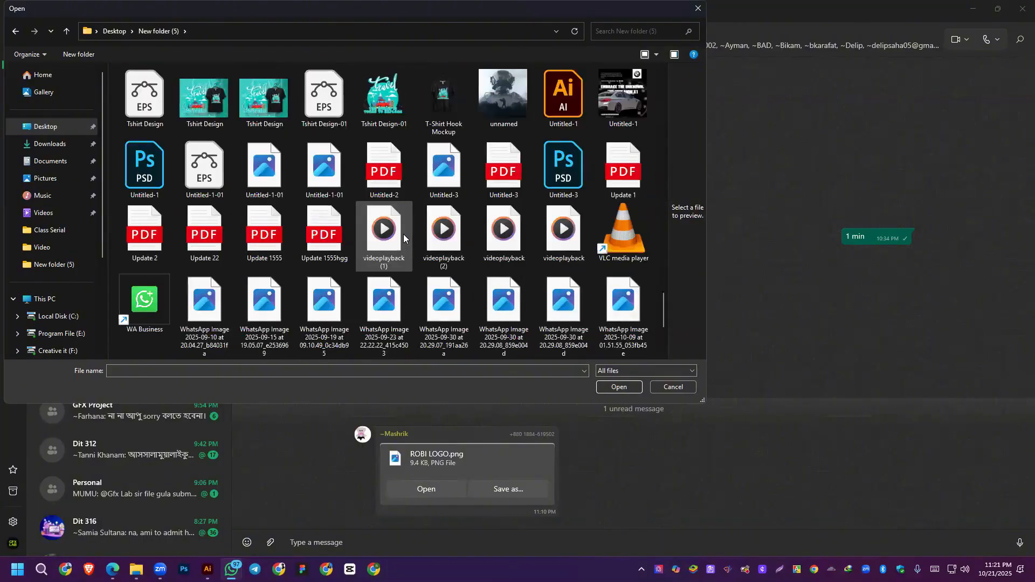
{"action": "scroll", "coordinate": [589, 241], "scroll_direction": "down", "scroll_amount": 2}
{"action": "scroll", "coordinate": [311, 237], "scroll_direction": "up", "scroll_amount": 10}
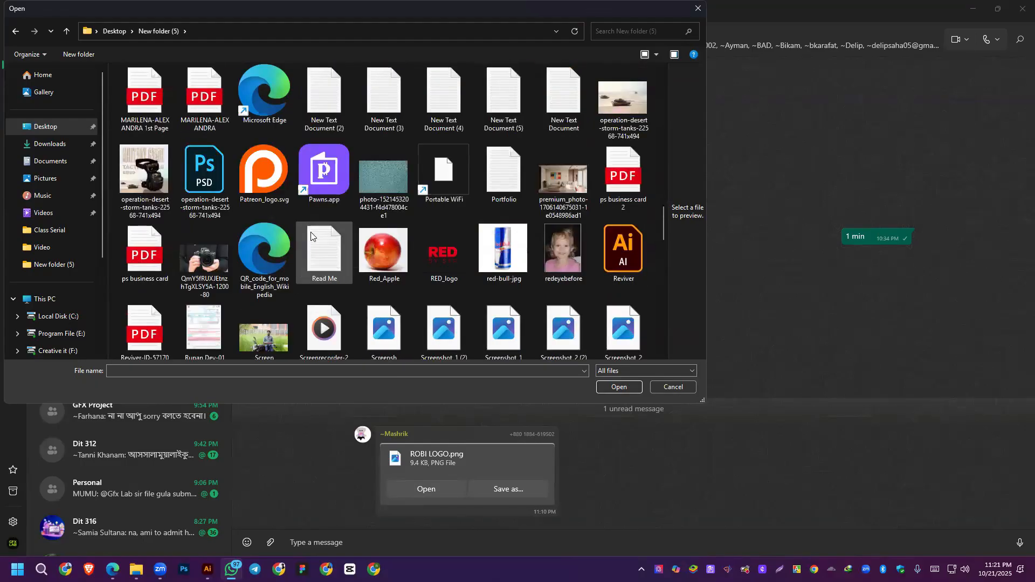
{"action": "scroll", "coordinate": [311, 236], "scroll_direction": "up", "scroll_amount": 10}
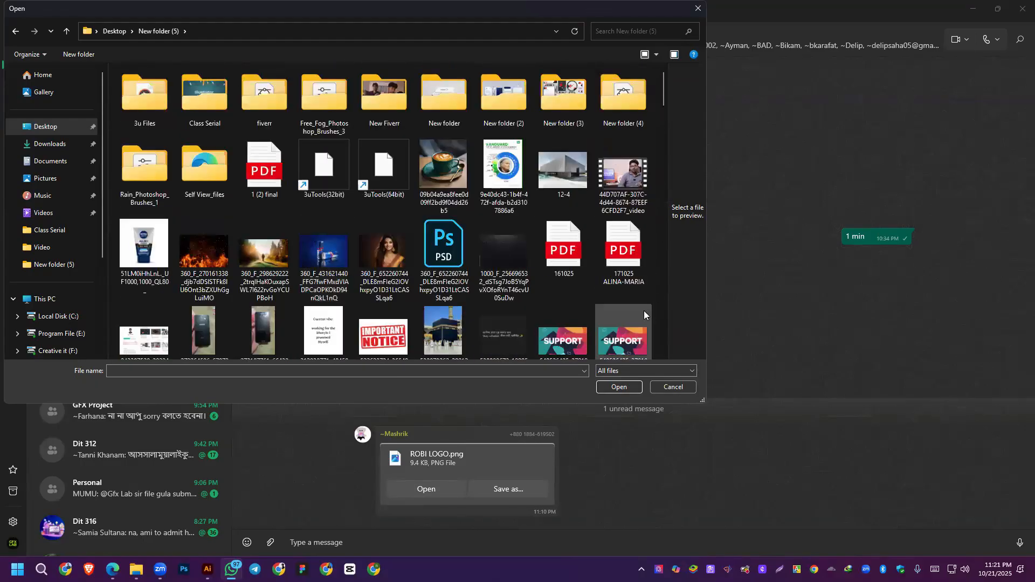
{"action": "scroll", "coordinate": [358, 240], "scroll_direction": "down", "scroll_amount": 5}
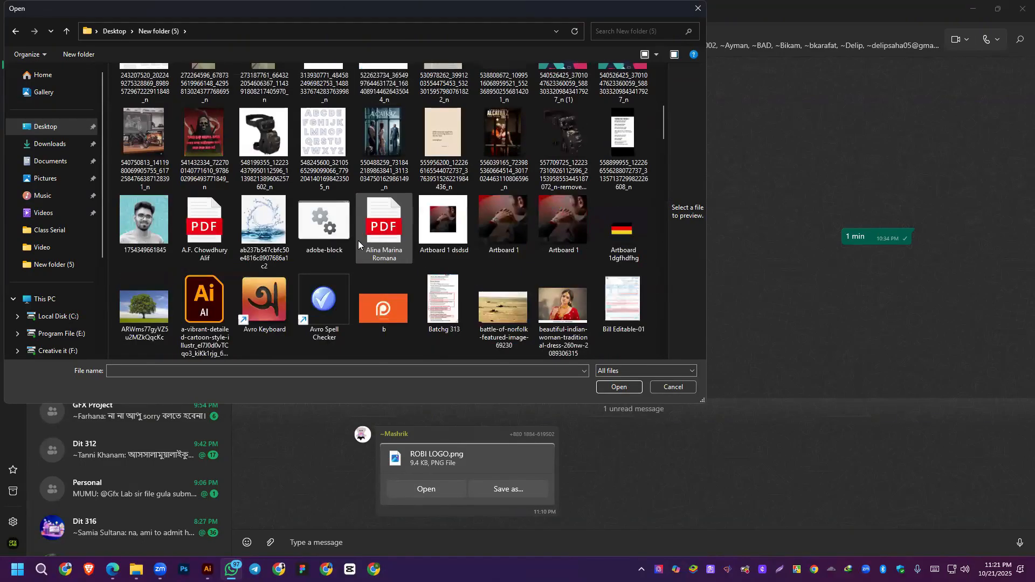
{"action": "scroll", "coordinate": [195, 269], "scroll_direction": "down", "scroll_amount": 10}
{"action": "scroll", "coordinate": [235, 255], "scroll_direction": "up", "scroll_amount": 15}
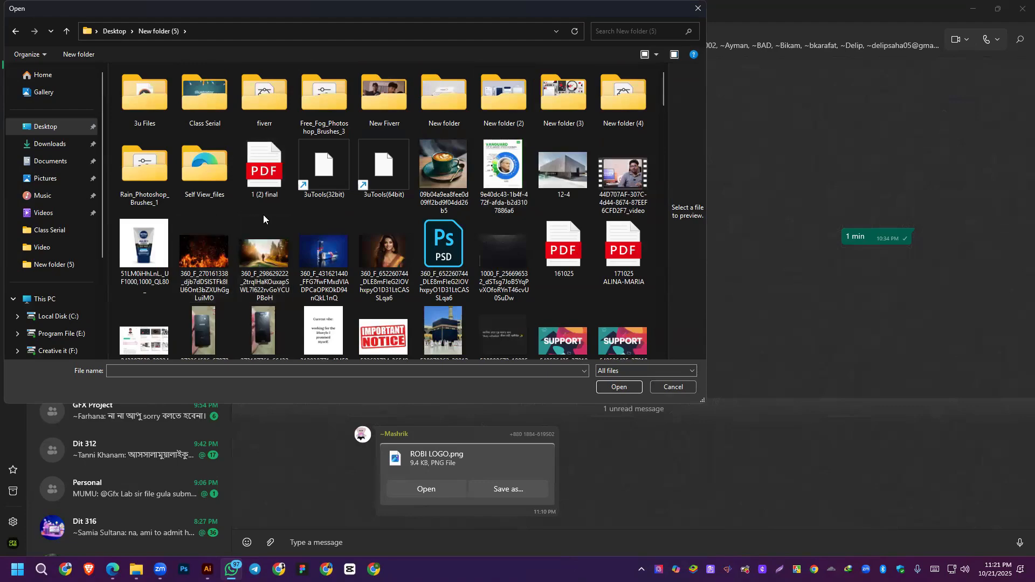
{"action": "scroll", "coordinate": [348, 208], "scroll_direction": "down", "scroll_amount": 10}
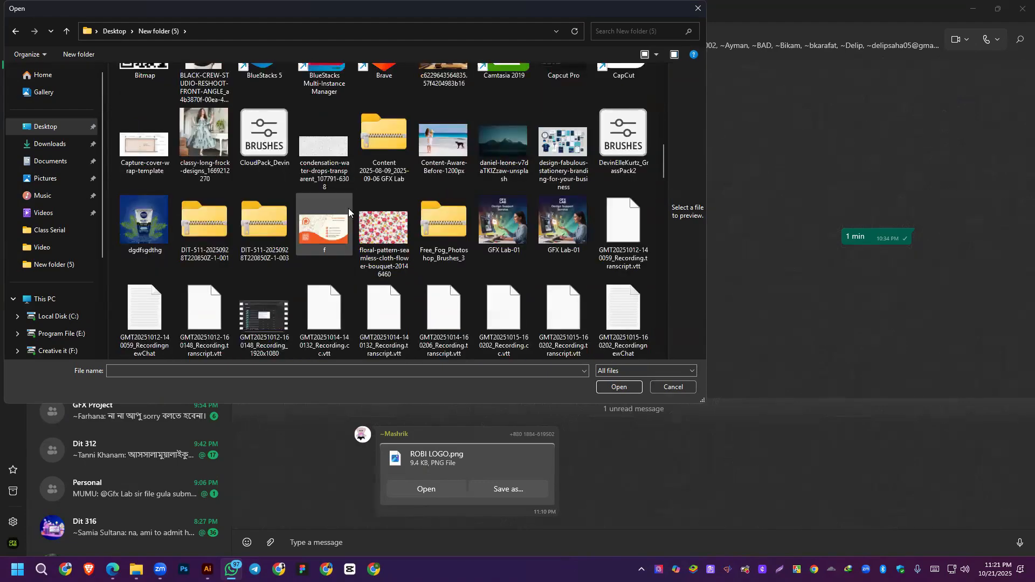
{"action": "scroll", "coordinate": [348, 208], "scroll_direction": "down", "scroll_amount": 5}
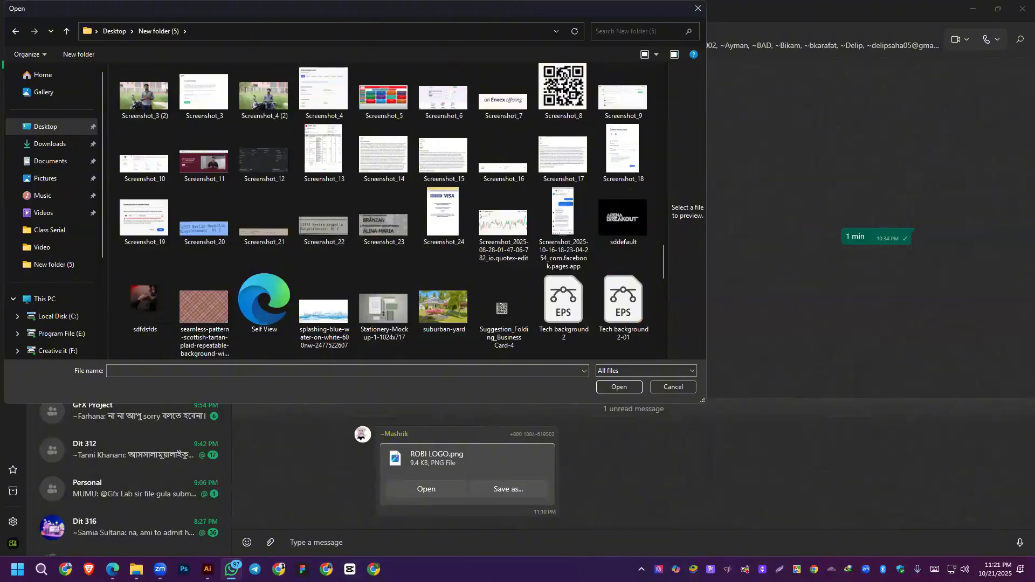
Step: Open Hard Disk Sentinel, check the health overview of the TS256GMTE112S disk, and put the window away
{"action": "left_click", "coordinate": [641, 569]}
{"action": "left_click", "coordinate": [631, 537]}
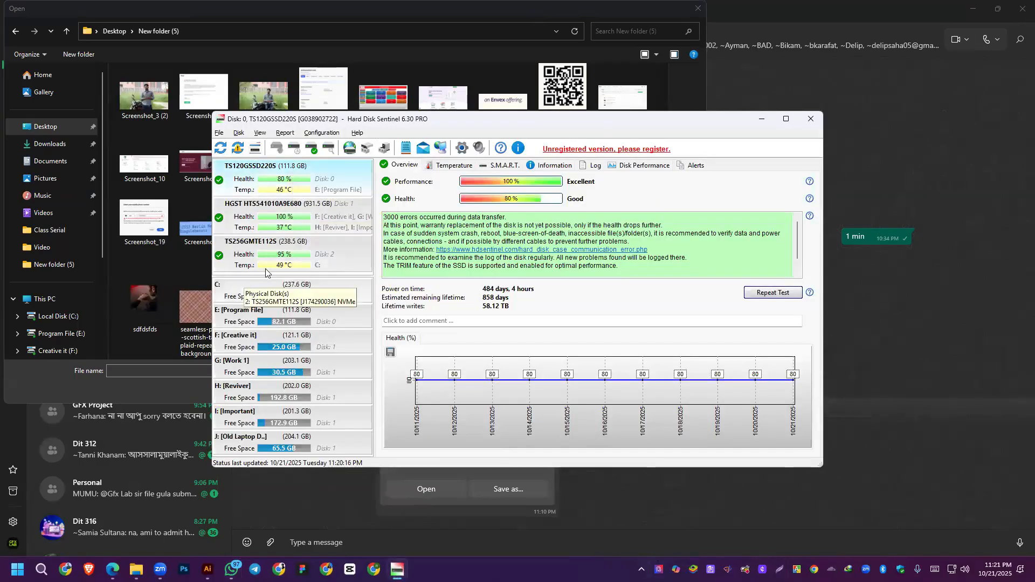
{"action": "left_click", "coordinate": [270, 257]}
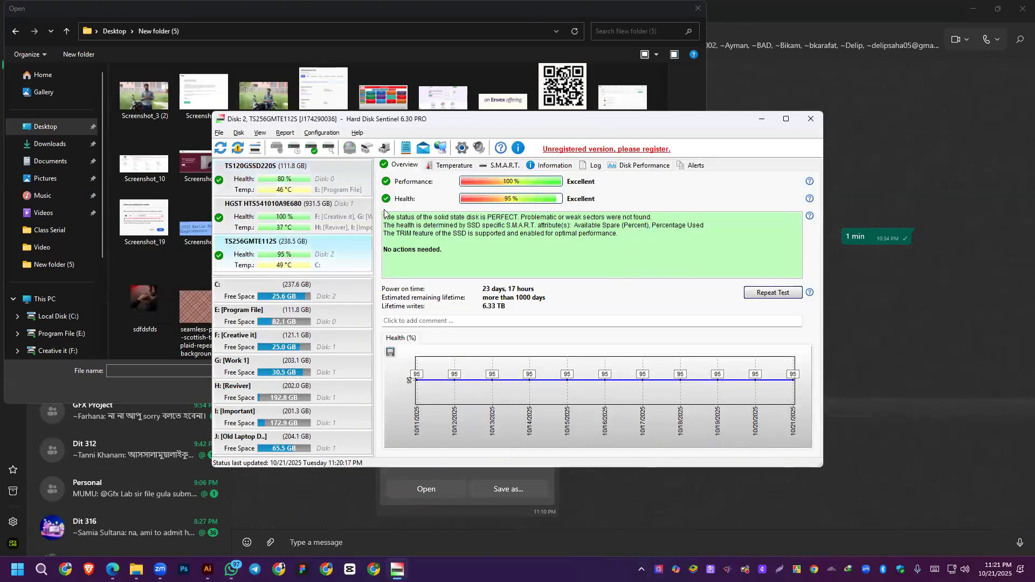
{"action": "left_click", "coordinate": [767, 123]}
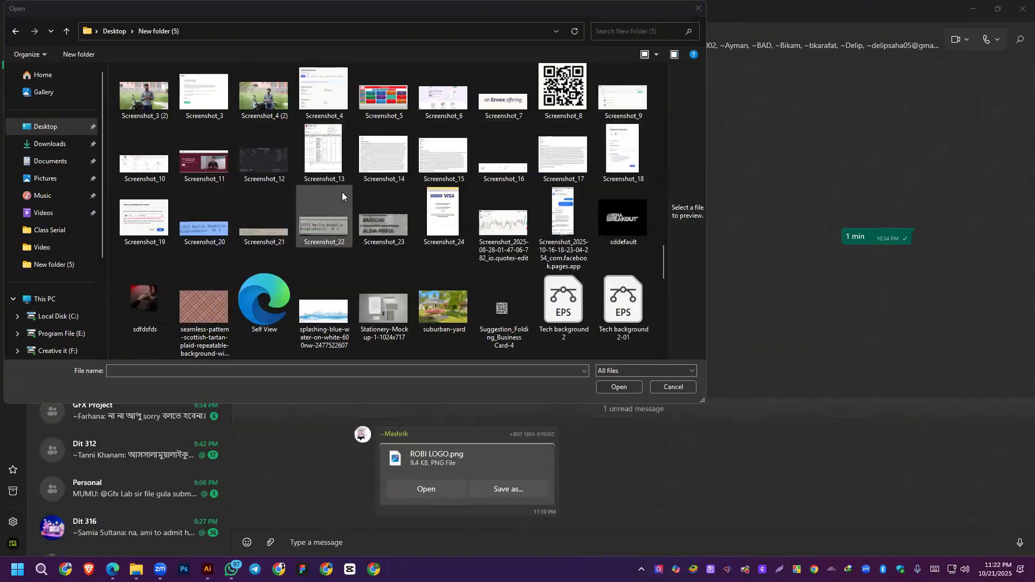
Step: Continue searching the file picker's New folder (5) for the course outline PDF to attach
{"action": "scroll", "coordinate": [342, 192], "scroll_direction": "down", "scroll_amount": 6}
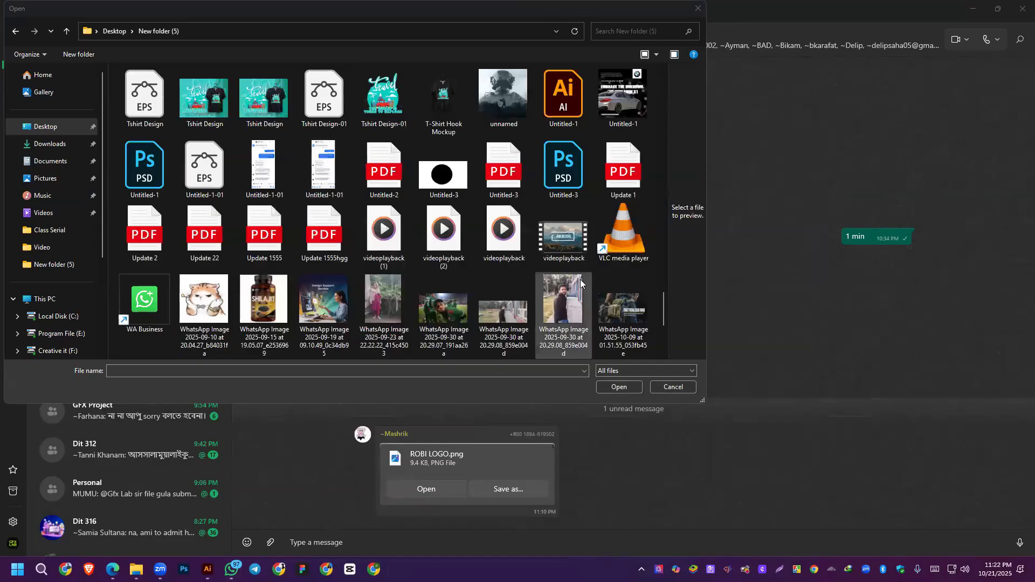
{"action": "scroll", "coordinate": [515, 233], "scroll_direction": "down", "scroll_amount": 3}
{"action": "scroll", "coordinate": [296, 240], "scroll_direction": "up", "scroll_amount": 8}
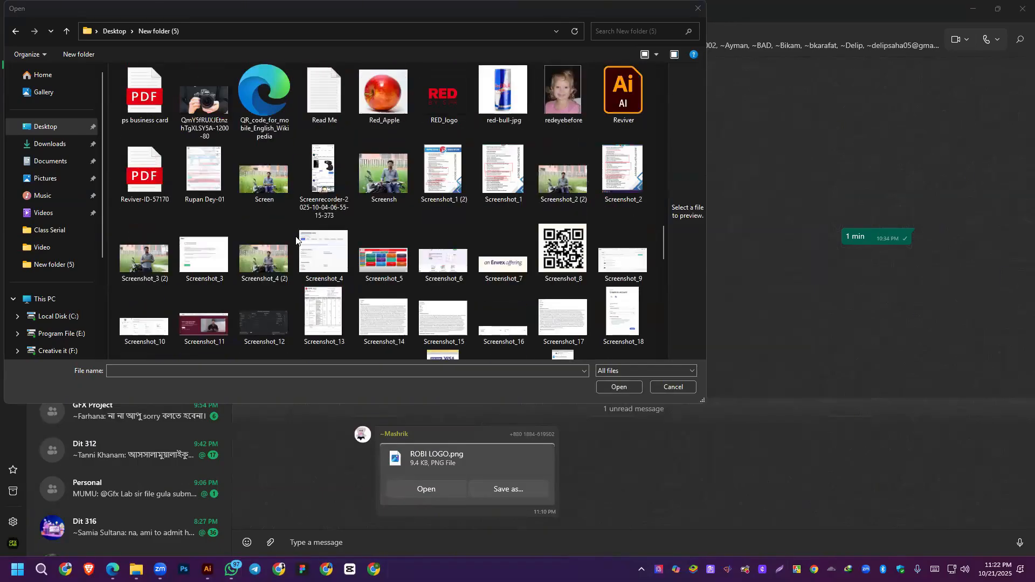
{"action": "scroll", "coordinate": [296, 240], "scroll_direction": "up", "scroll_amount": 6}
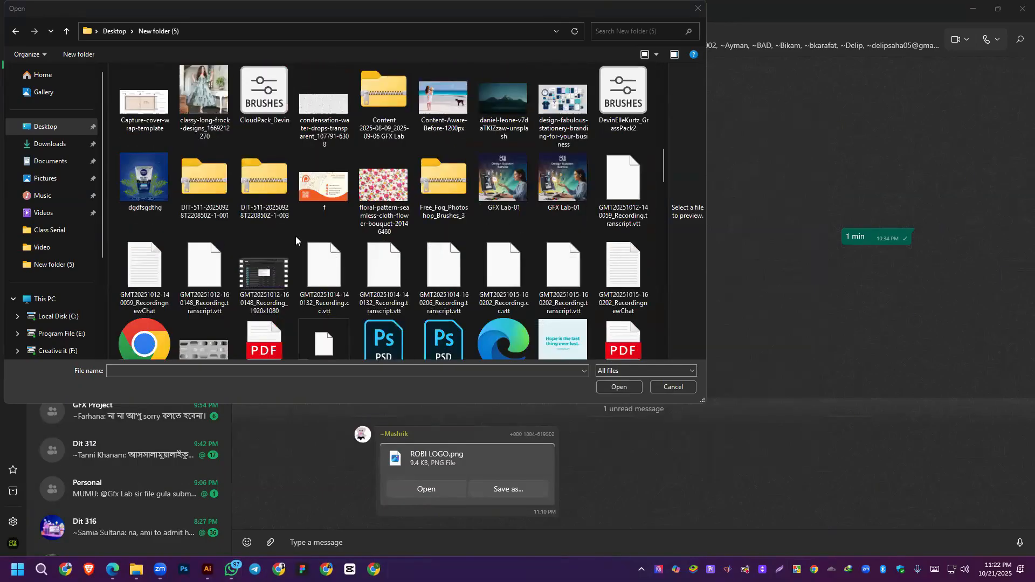
{"action": "scroll", "coordinate": [297, 237], "scroll_direction": "up", "scroll_amount": 5}
{"action": "scroll", "coordinate": [358, 224], "scroll_direction": "up", "scroll_amount": 5}
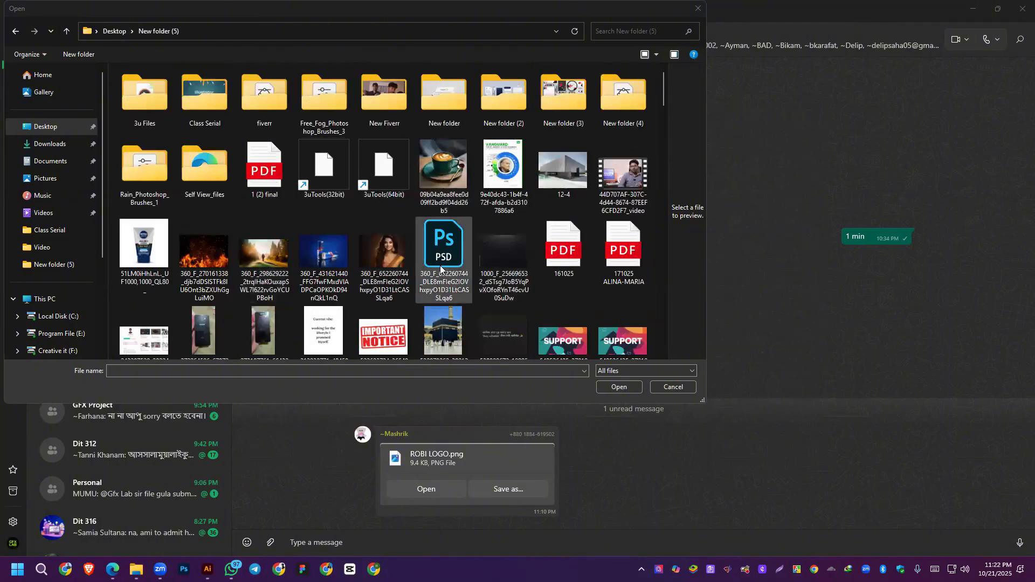
{"action": "scroll", "coordinate": [440, 267], "scroll_direction": "down", "scroll_amount": 6}
{"action": "scroll", "coordinate": [439, 267], "scroll_direction": "down", "scroll_amount": 3}
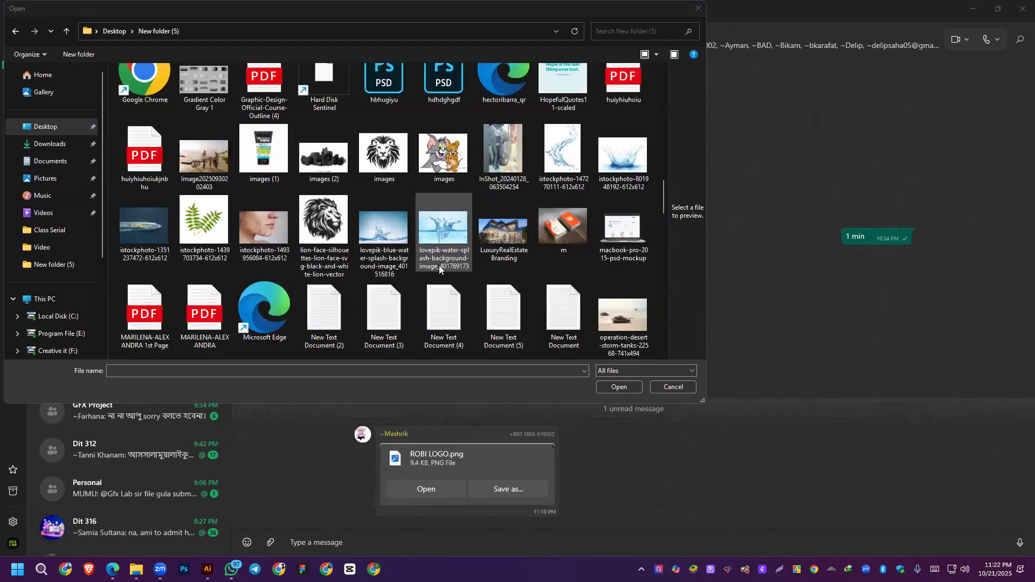
{"action": "scroll", "coordinate": [439, 265], "scroll_direction": "up", "scroll_amount": 9}
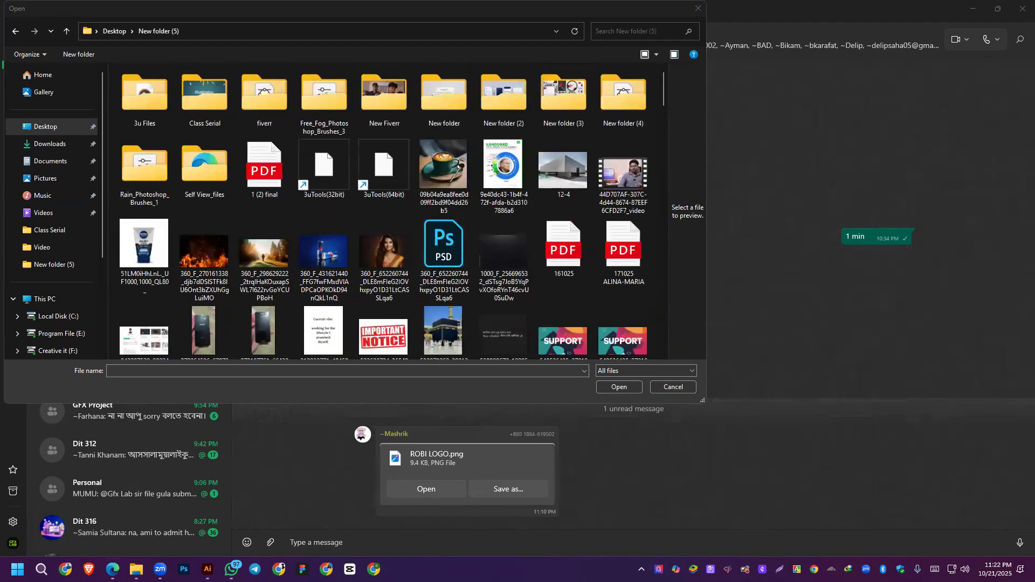
Step: Switch to the course outline PDF in Edge and save a copy named Graphic-Design-Official-Course-Outline (4) on the Desktop
{"action": "left_click", "coordinate": [112, 570]}
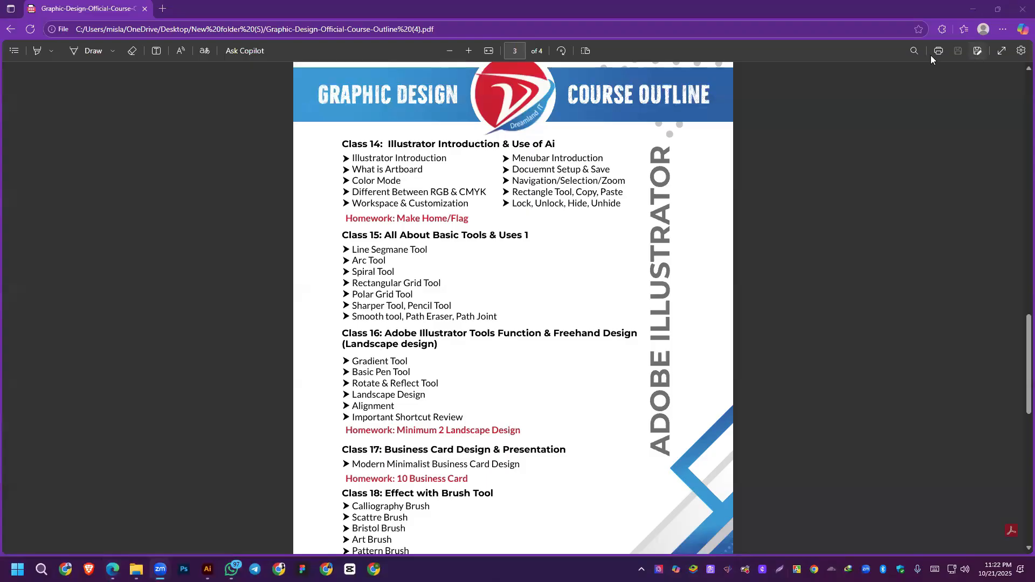
{"action": "left_click", "coordinate": [984, 49]}
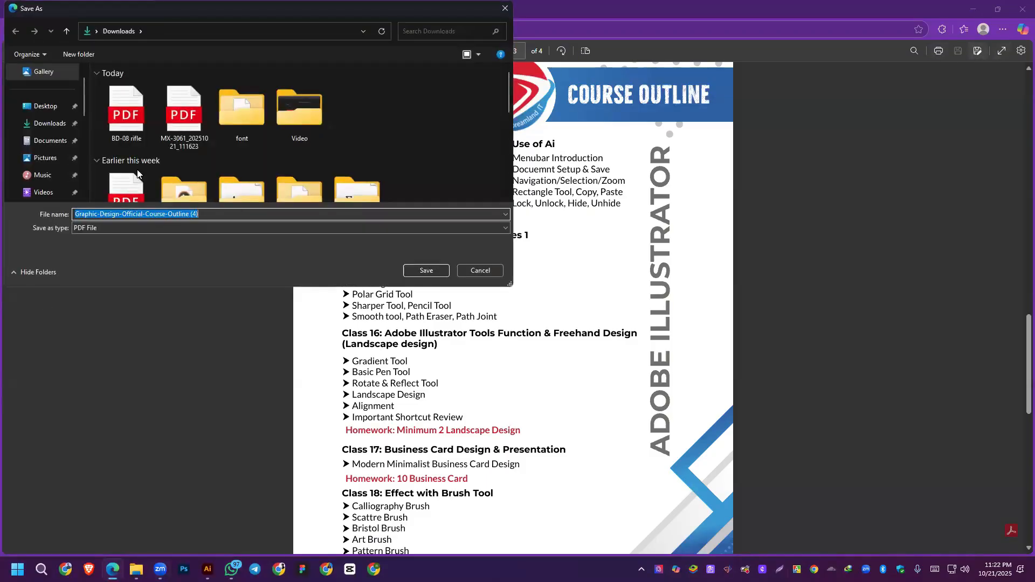
{"action": "left_click", "coordinate": [38, 106]}
{"action": "left_click", "coordinate": [431, 270]}
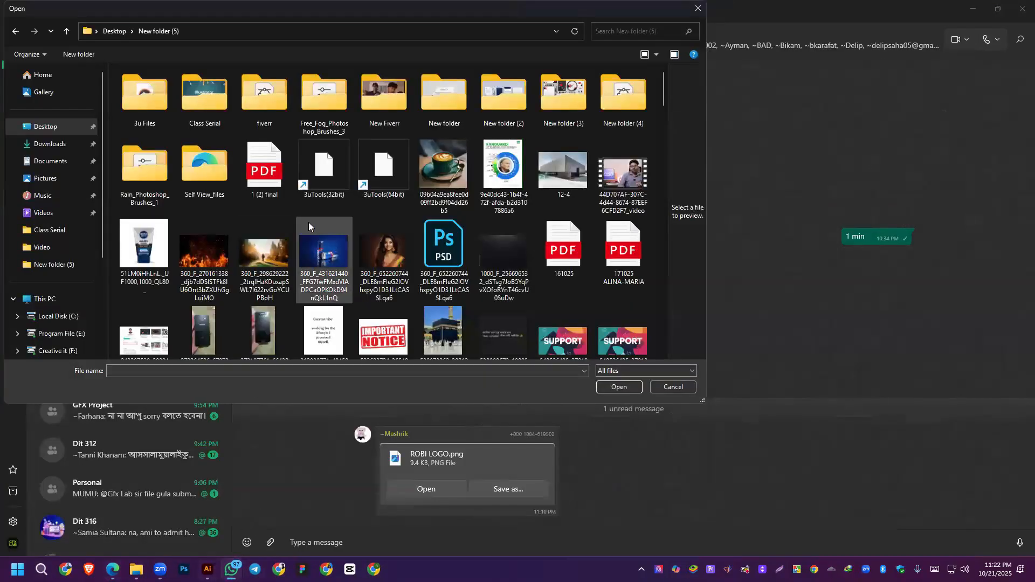
Step: Send Graphic-Design-Official-Course-Outline (4) from the Desktop as a document to the Dit 321 WhatsApp group
{"action": "left_click", "coordinate": [45, 127]}
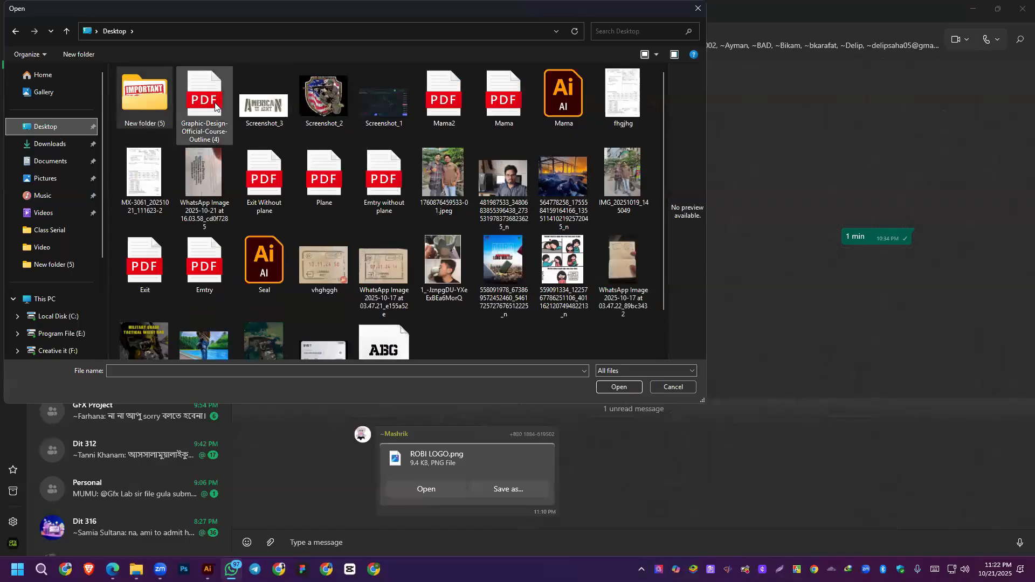
{"action": "key", "text": "Escape"}
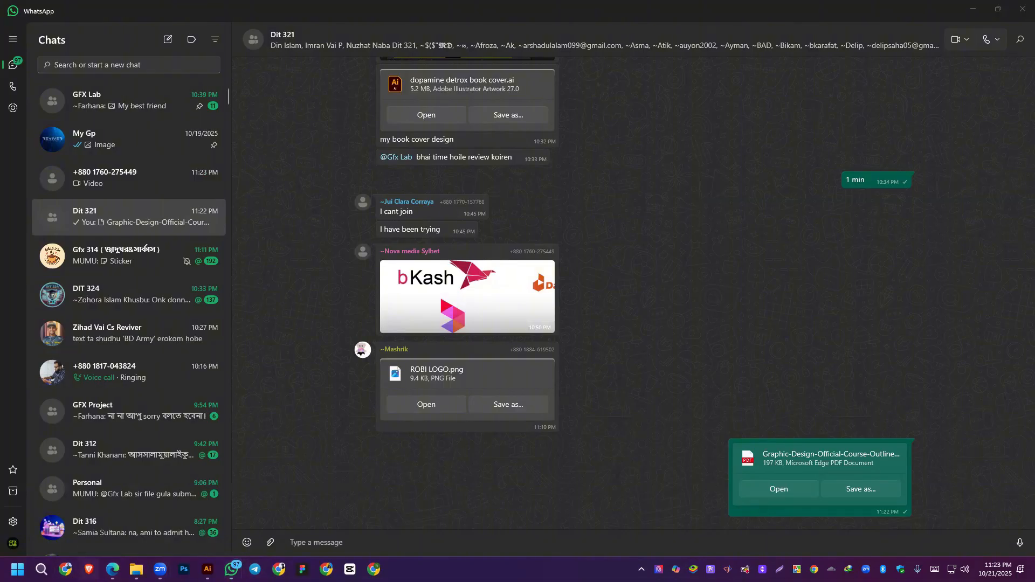
Step: Open the Brave browser and restore the pages of its previous session
{"action": "left_click", "coordinate": [89, 569]}
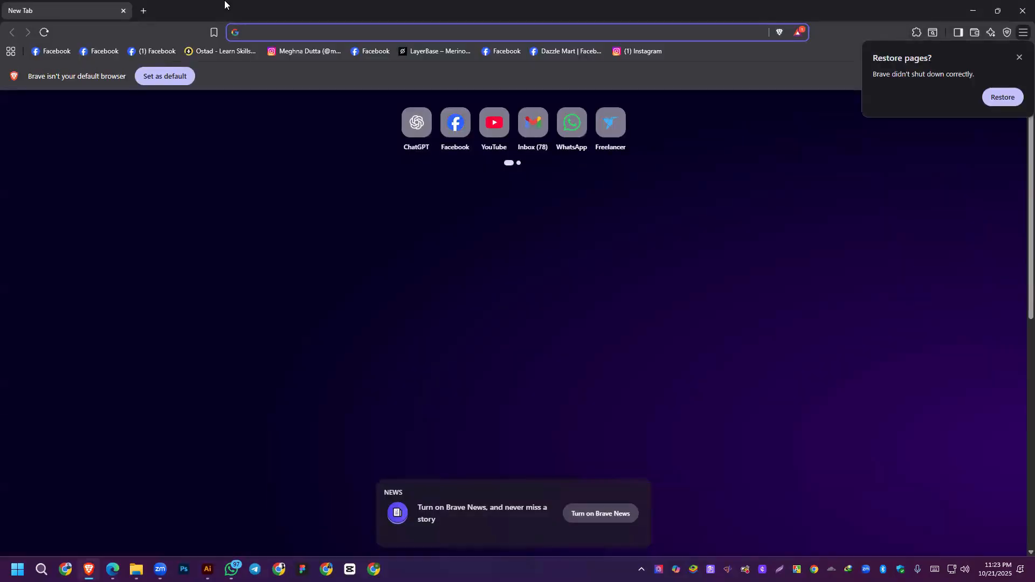
{"action": "left_click", "coordinate": [1004, 99]}
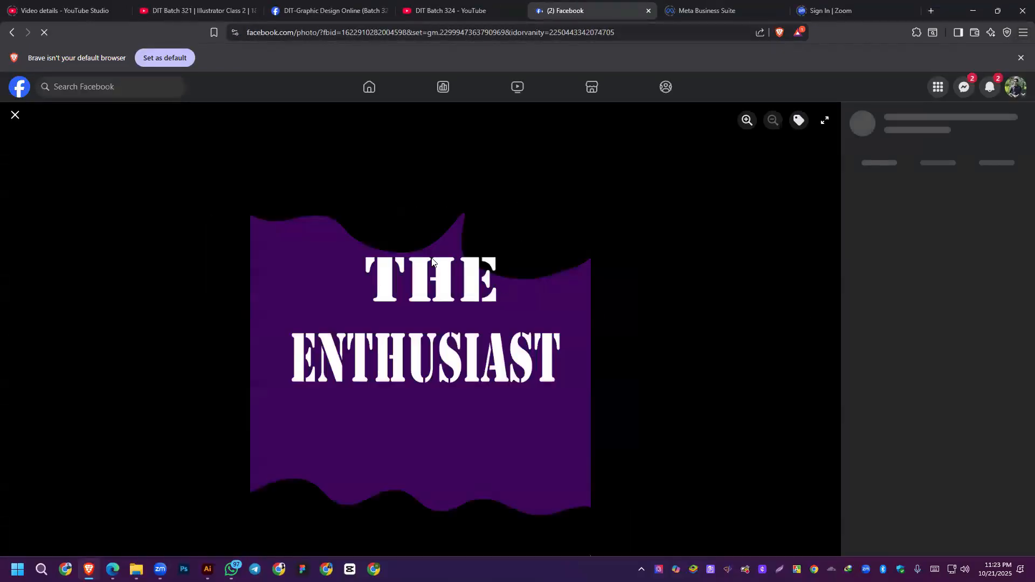
Step: View the Dopamine Detrox book cover image in the Dit 321 WhatsApp chat and return to the Facebook flyer photo in Brave
{"action": "key", "text": "alt+Tab"}
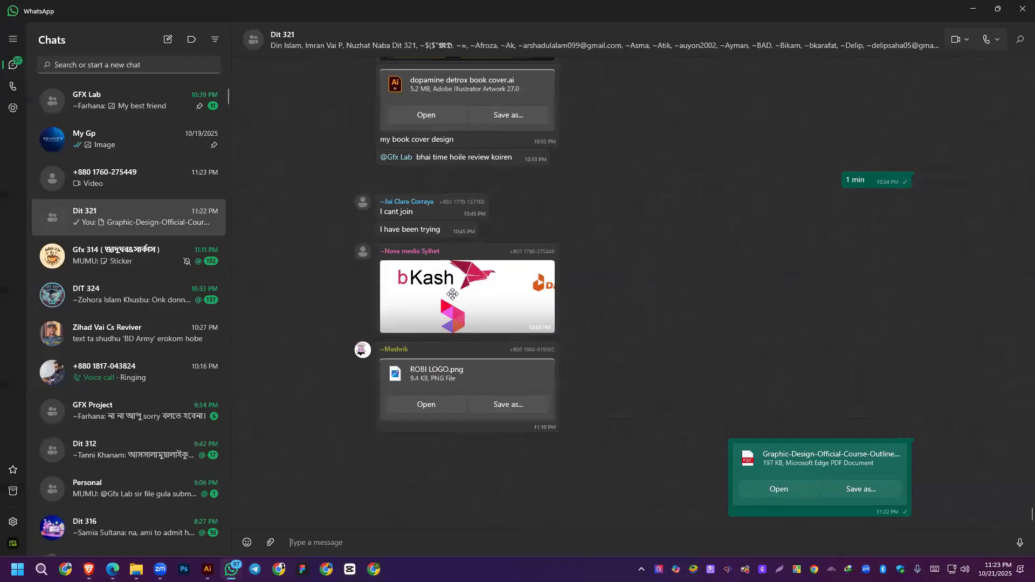
{"action": "scroll", "coordinate": [452, 293], "scroll_direction": "up", "scroll_amount": 3}
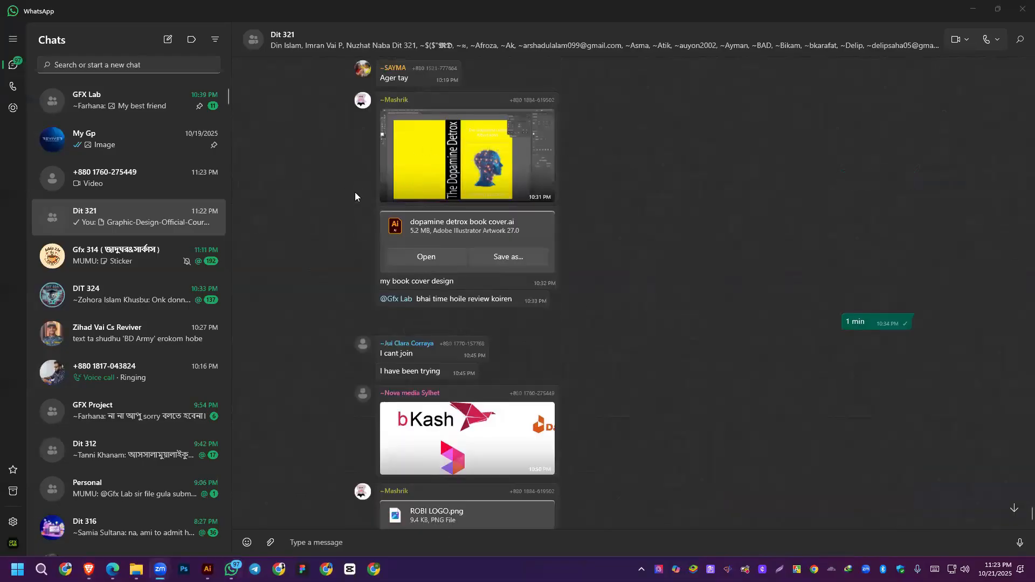
{"action": "left_click", "coordinate": [500, 170]}
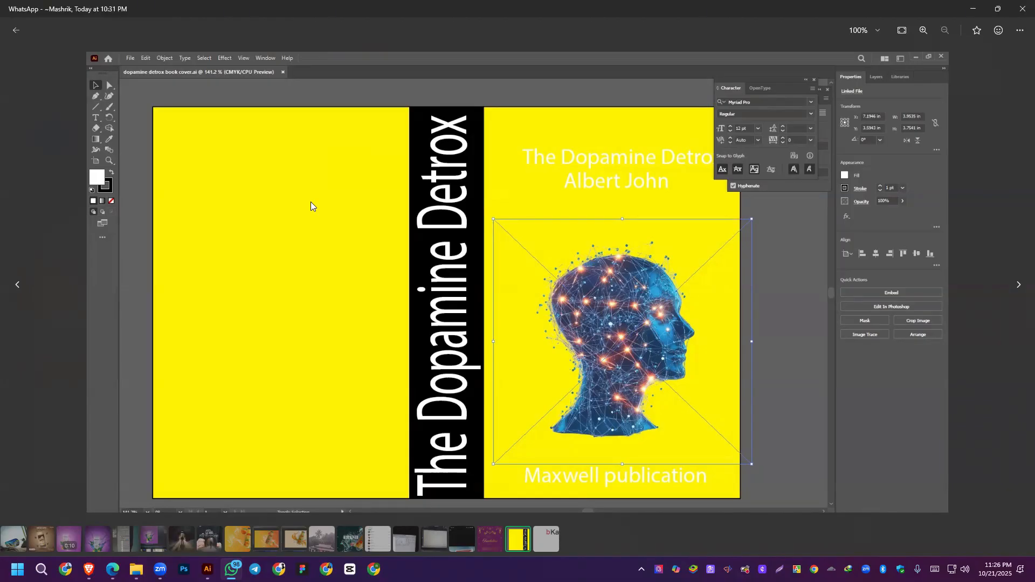
{"action": "left_click", "coordinate": [89, 568]}
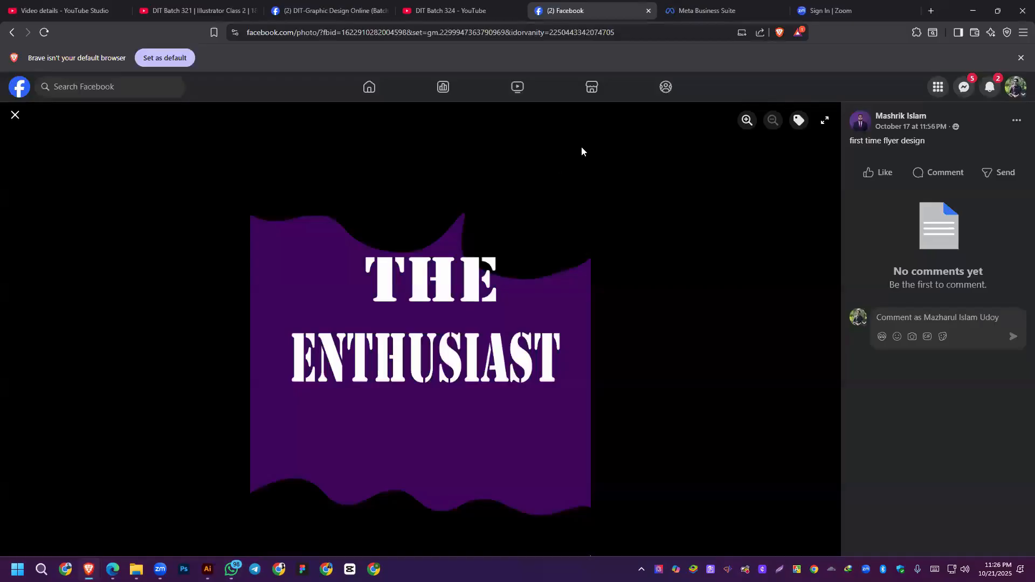
Step: Leave the flyer photo and return to the DIT-Graphic Design Online (Batch 321) group page
{"action": "left_click", "coordinate": [15, 115]}
{"action": "key", "text": "alt+Left"}
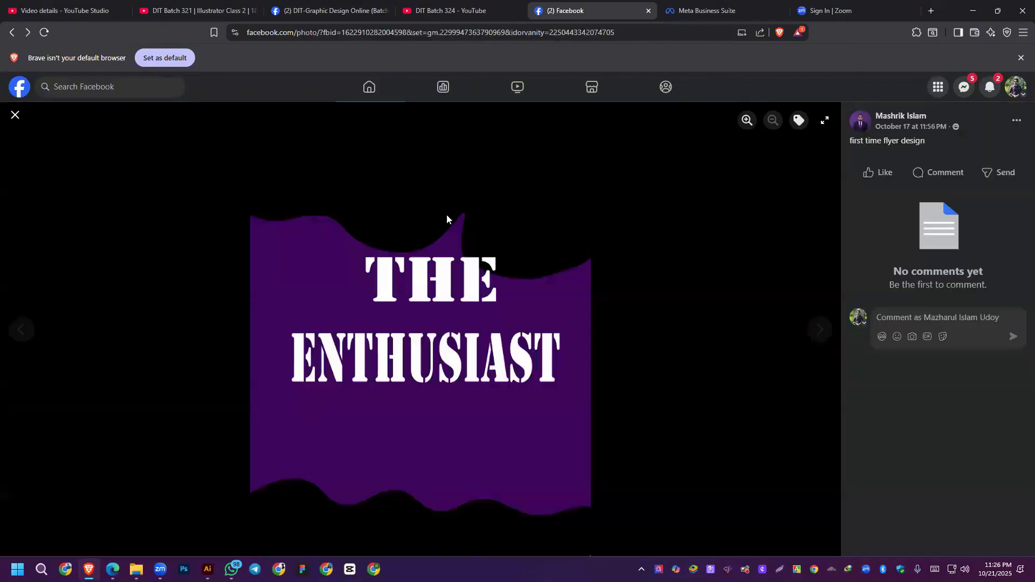
{"action": "key", "text": "alt+Left"}
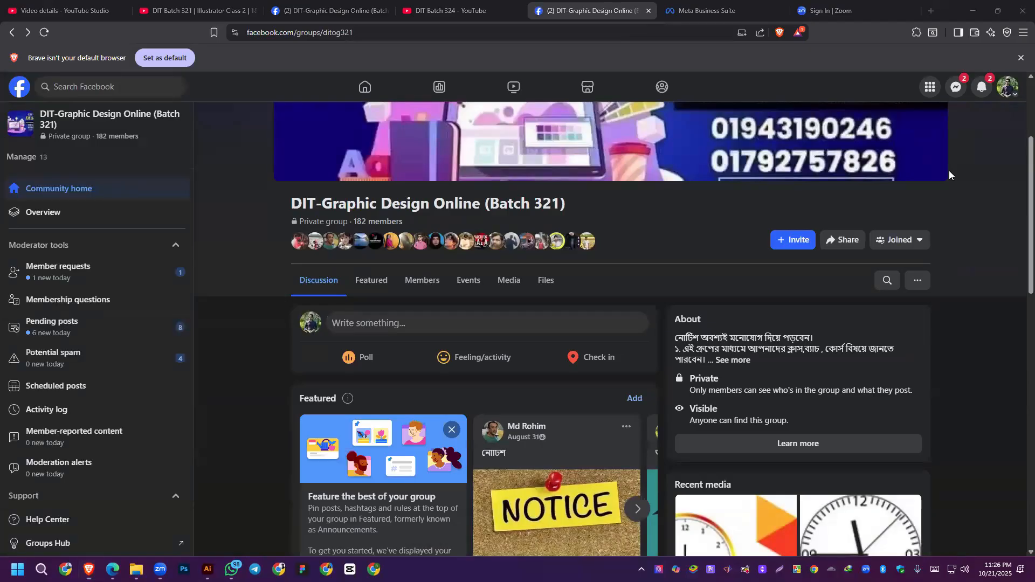
Step: Examine the clock, triangle shape and pizza flyer designs that students posted in the group's discussion
{"action": "scroll", "coordinate": [485, 319], "scroll_direction": "down", "scroll_amount": 4}
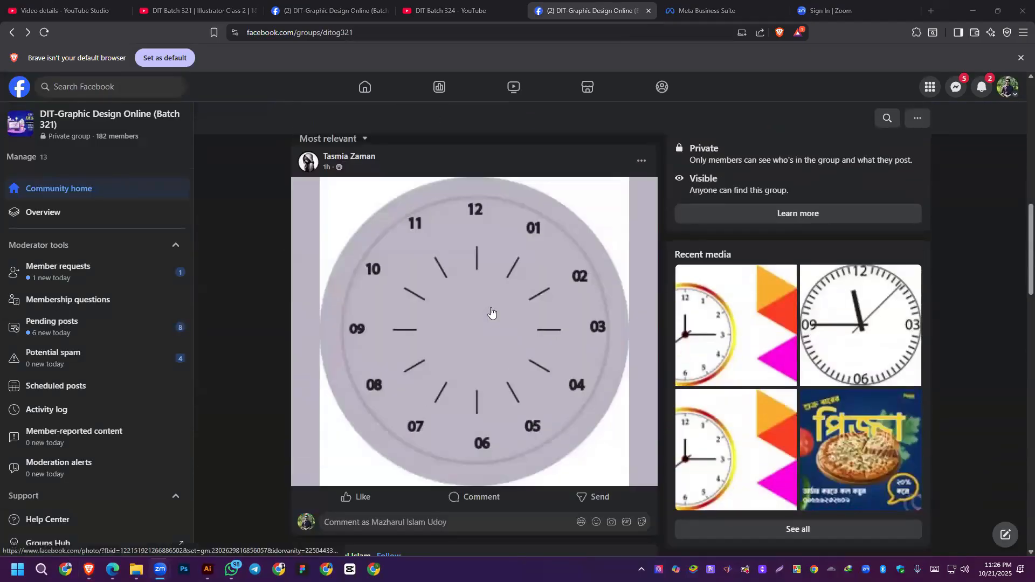
{"action": "scroll", "coordinate": [491, 312], "scroll_direction": "down", "scroll_amount": 3}
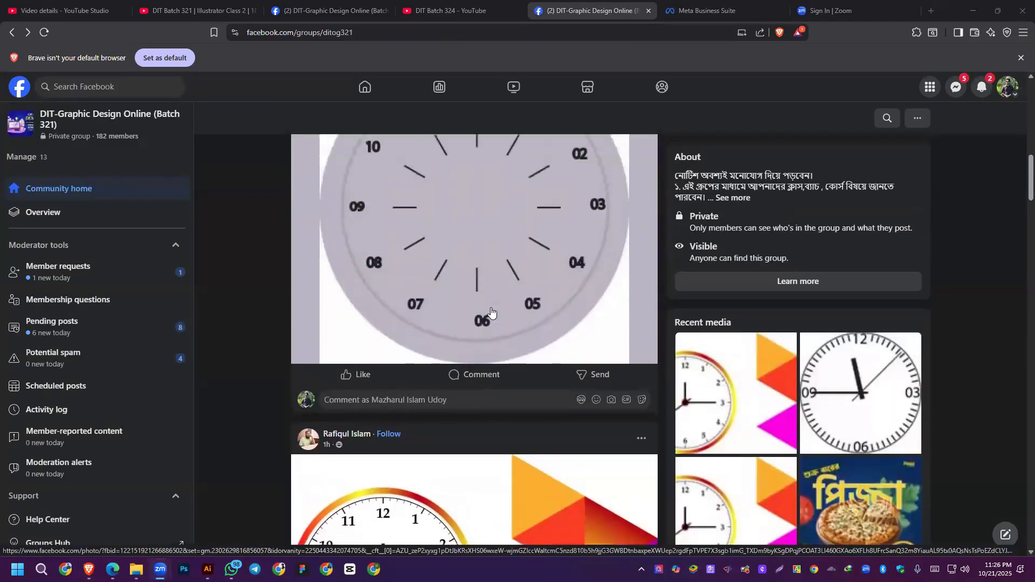
{"action": "scroll", "coordinate": [491, 311], "scroll_direction": "up", "scroll_amount": 2}
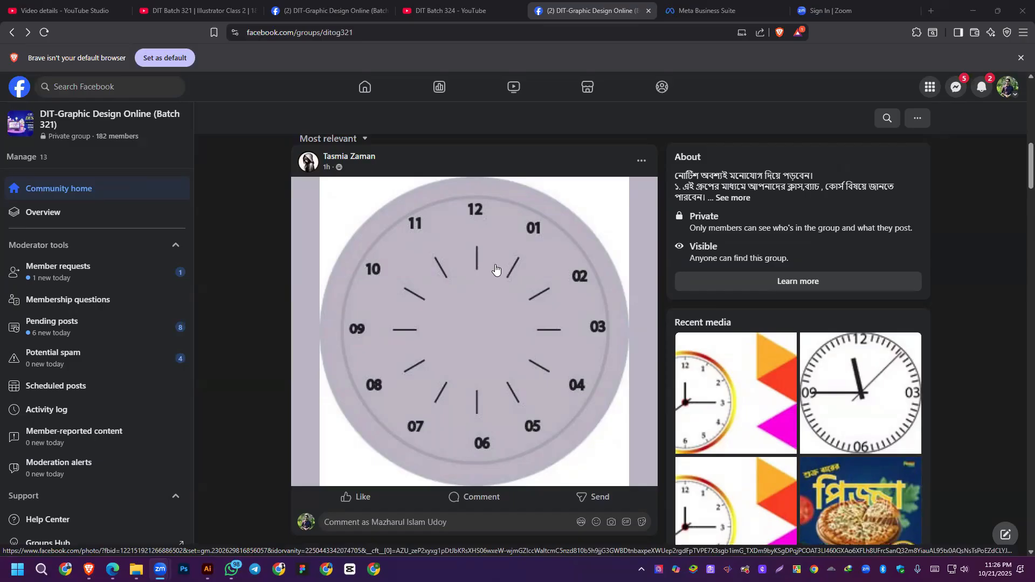
{"action": "scroll", "coordinate": [486, 239], "scroll_direction": "down", "scroll_amount": 2}
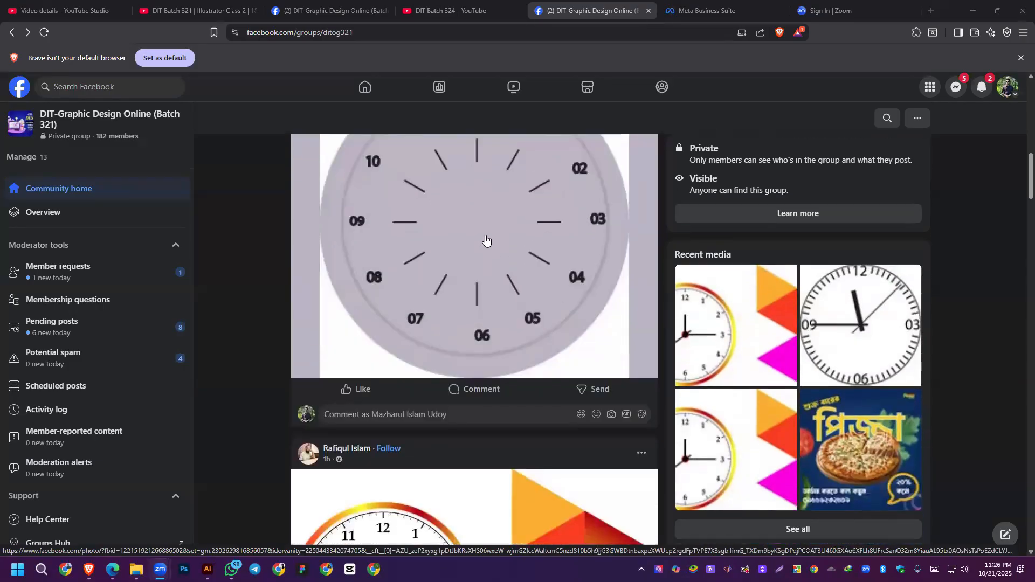
{"action": "scroll", "coordinate": [486, 239], "scroll_direction": "down", "scroll_amount": 5}
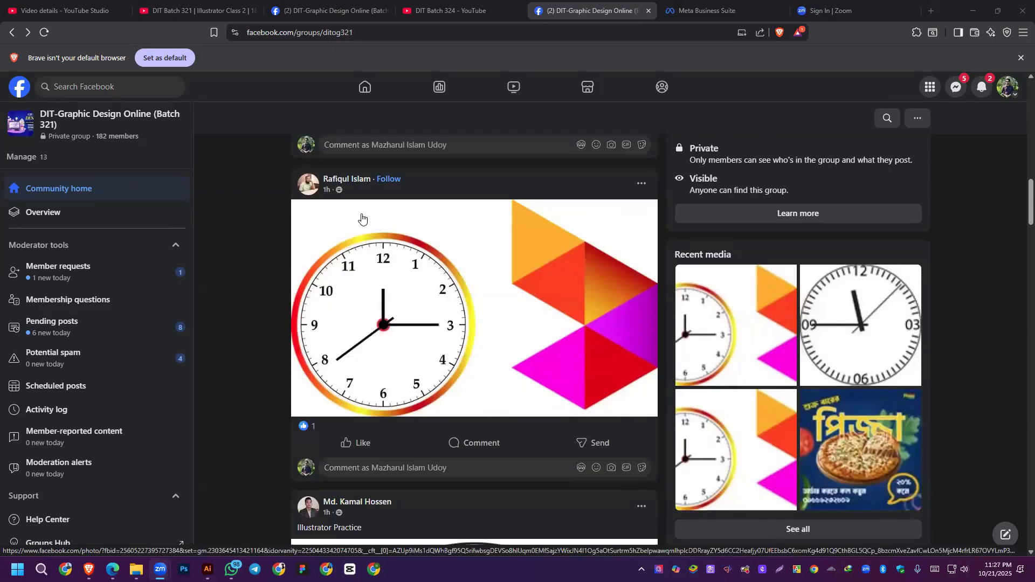
{"action": "scroll", "coordinate": [519, 365], "scroll_direction": "down", "scroll_amount": 5}
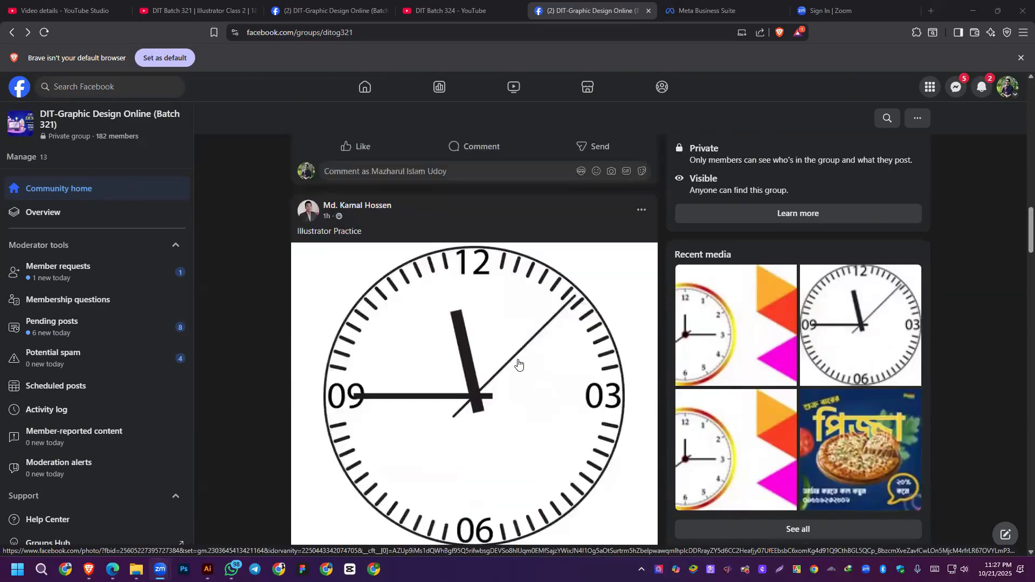
{"action": "scroll", "coordinate": [518, 364], "scroll_direction": "down", "scroll_amount": 1}
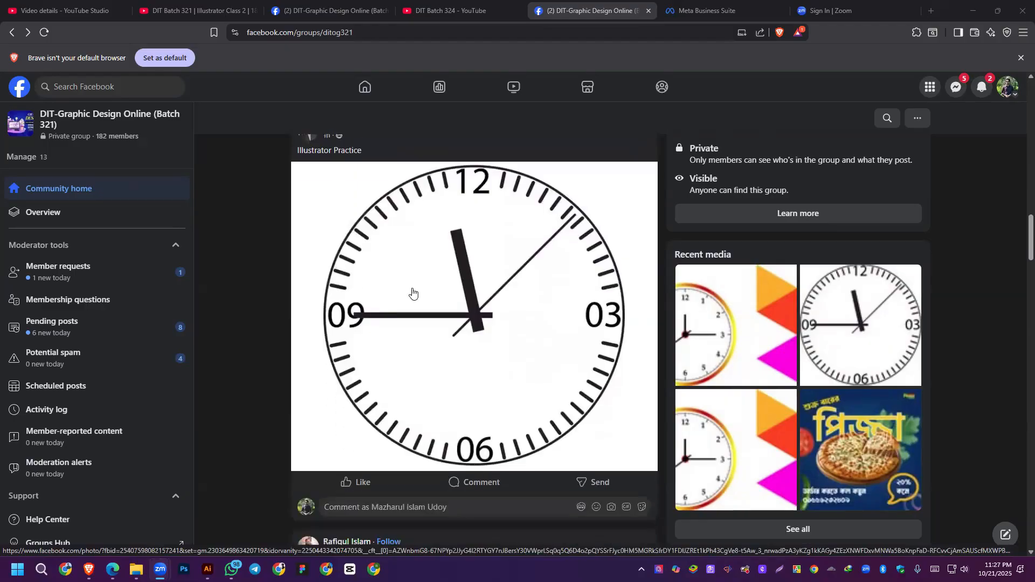
{"action": "scroll", "coordinate": [489, 334], "scroll_direction": "up", "scroll_amount": 2}
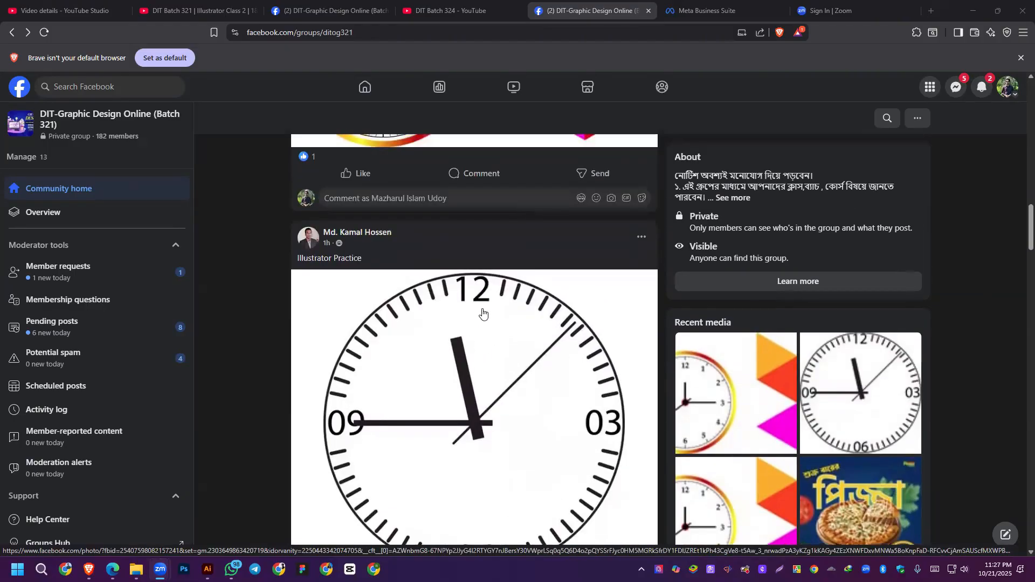
{"action": "scroll", "coordinate": [494, 308], "scroll_direction": "down", "scroll_amount": 3}
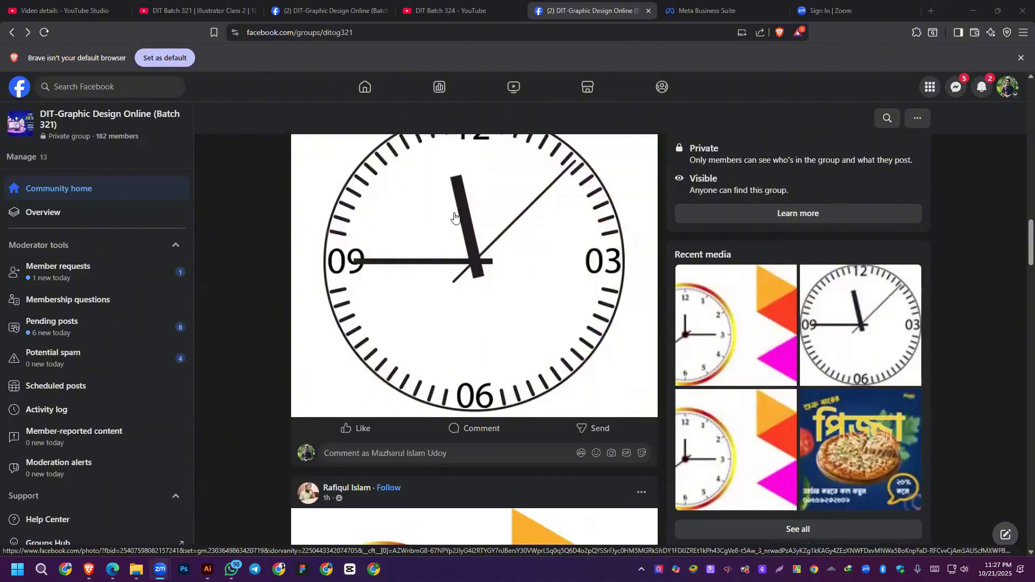
{"action": "scroll", "coordinate": [467, 235], "scroll_direction": "down", "scroll_amount": 6}
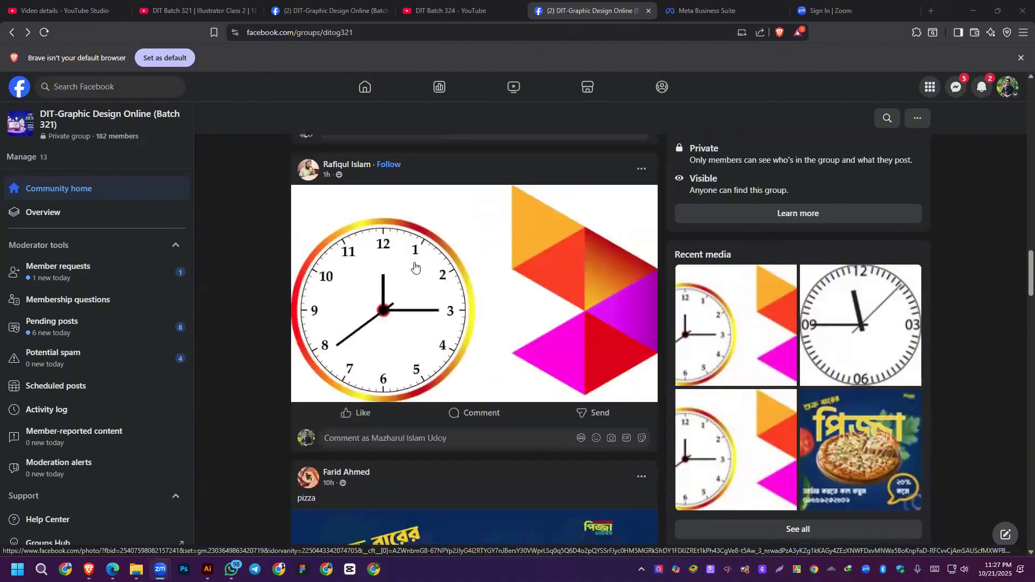
{"action": "scroll", "coordinate": [410, 267], "scroll_direction": "down", "scroll_amount": 5}
{"action": "scroll", "coordinate": [392, 263], "scroll_direction": "down", "scroll_amount": 3}
{"action": "scroll", "coordinate": [390, 269], "scroll_direction": "up", "scroll_amount": 4}
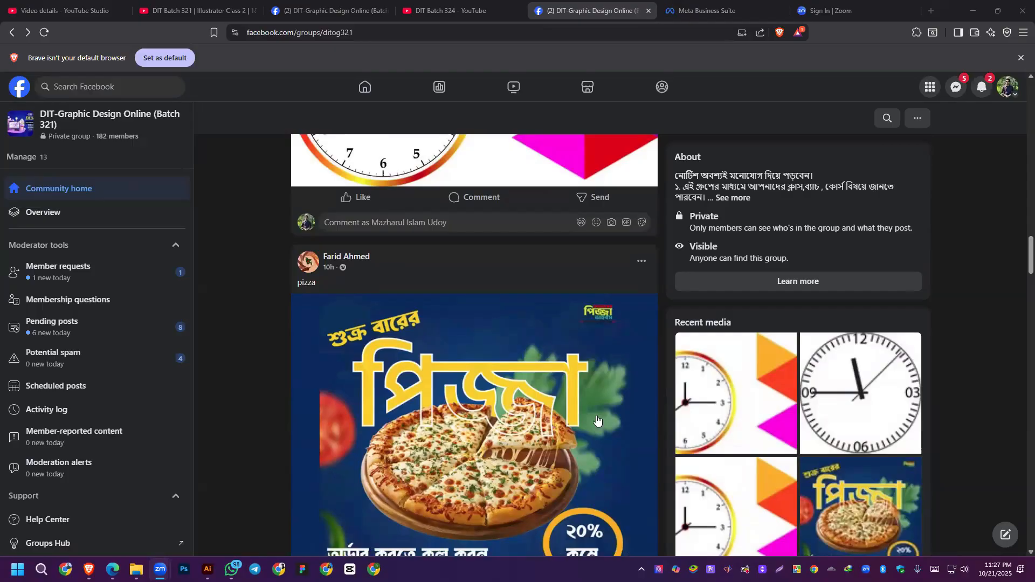
{"action": "scroll", "coordinate": [504, 394], "scroll_direction": "down", "scroll_amount": 5}
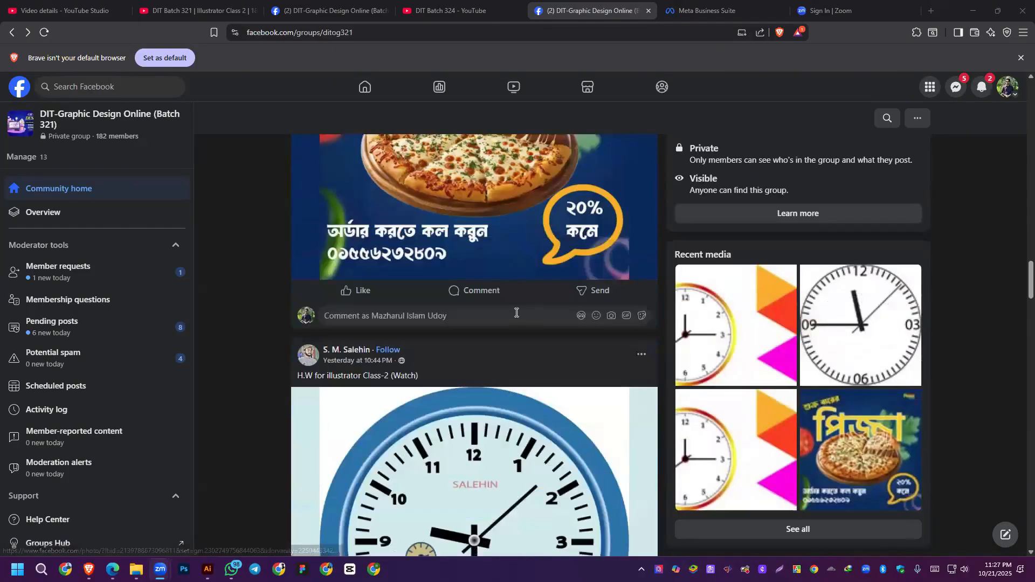
Step: Remove the student's pizza flyer post from the group and confirm the removal
{"action": "scroll", "coordinate": [513, 310], "scroll_direction": "up", "scroll_amount": 8}
{"action": "left_click", "coordinate": [646, 429]}
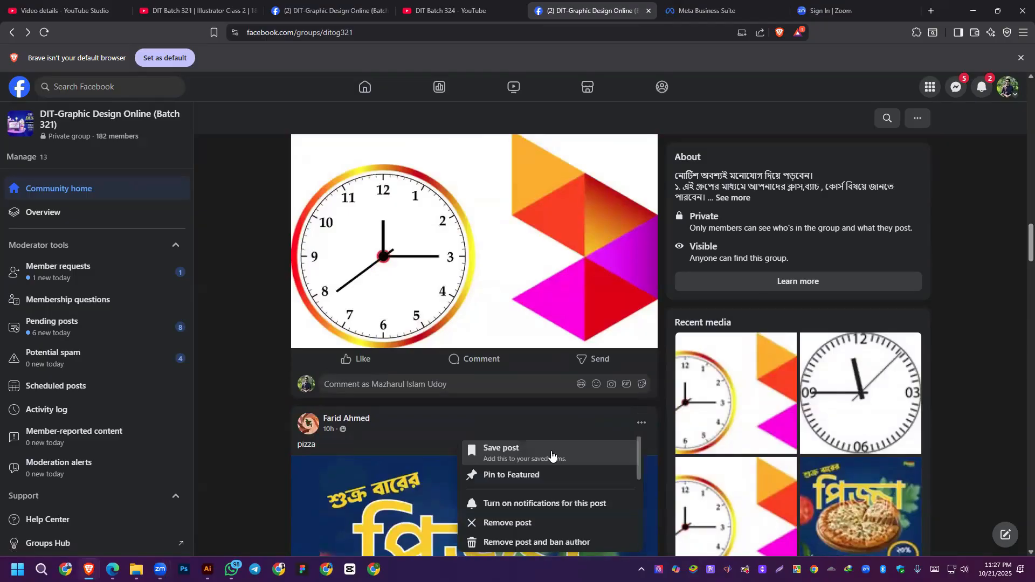
{"action": "scroll", "coordinate": [550, 456], "scroll_direction": "down", "scroll_amount": 3}
{"action": "scroll", "coordinate": [435, 434], "scroll_direction": "down", "scroll_amount": 3}
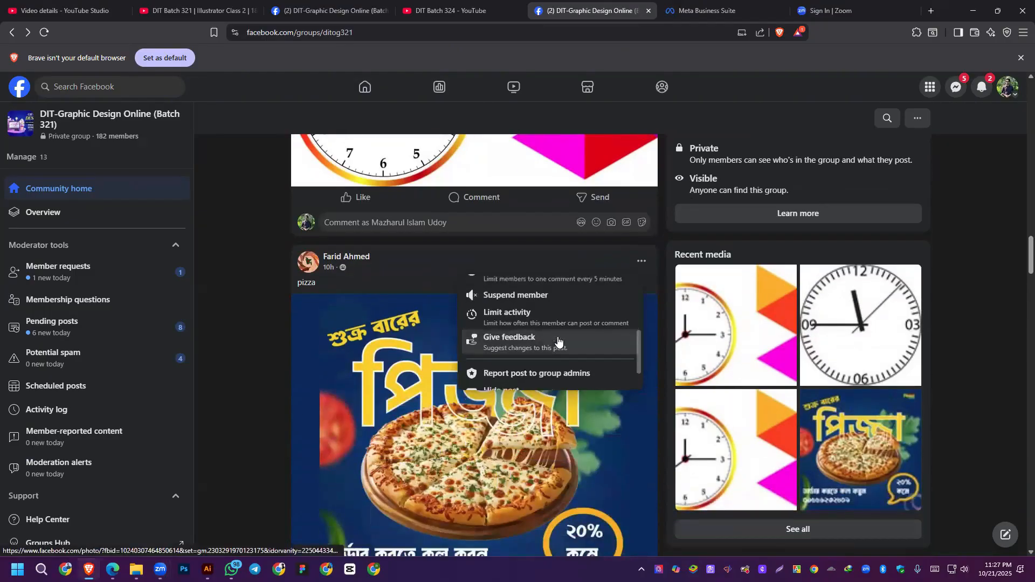
{"action": "scroll", "coordinate": [545, 361], "scroll_direction": "up", "scroll_amount": 2}
{"action": "scroll", "coordinate": [547, 363], "scroll_direction": "down", "scroll_amount": 2}
{"action": "scroll", "coordinate": [545, 367], "scroll_direction": "down", "scroll_amount": 1}
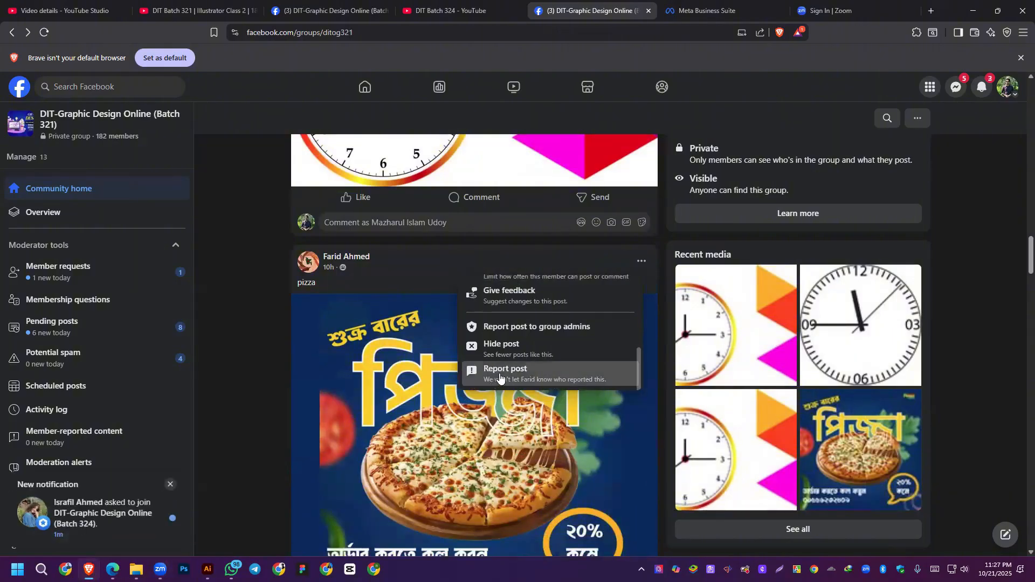
{"action": "scroll", "coordinate": [558, 345], "scroll_direction": "up", "scroll_amount": 4}
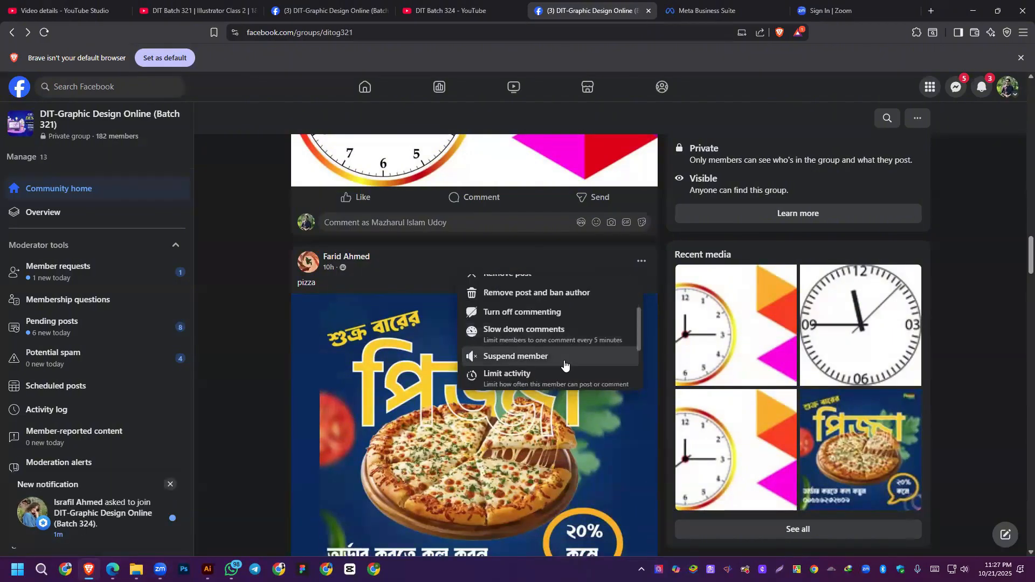
{"action": "scroll", "coordinate": [565, 365], "scroll_direction": "up", "scroll_amount": 2}
{"action": "left_click", "coordinate": [571, 327]}
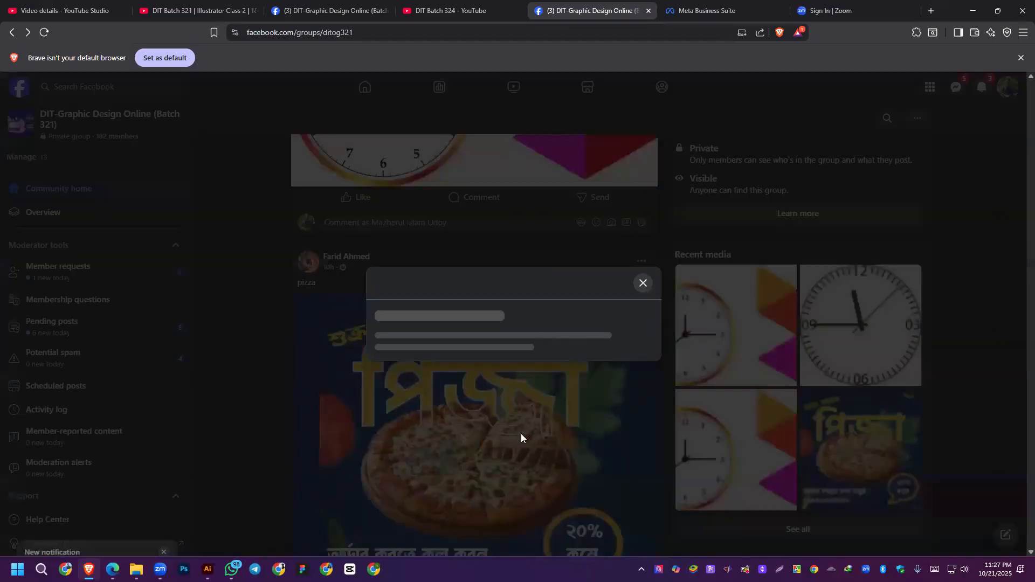
{"action": "left_click", "coordinate": [615, 425]}
Step: Check the options of the "fuchka 2" post and view the blue clock homework post for Illustrator Class-2
{"action": "scroll", "coordinate": [636, 318], "scroll_direction": "down", "scroll_amount": 10}
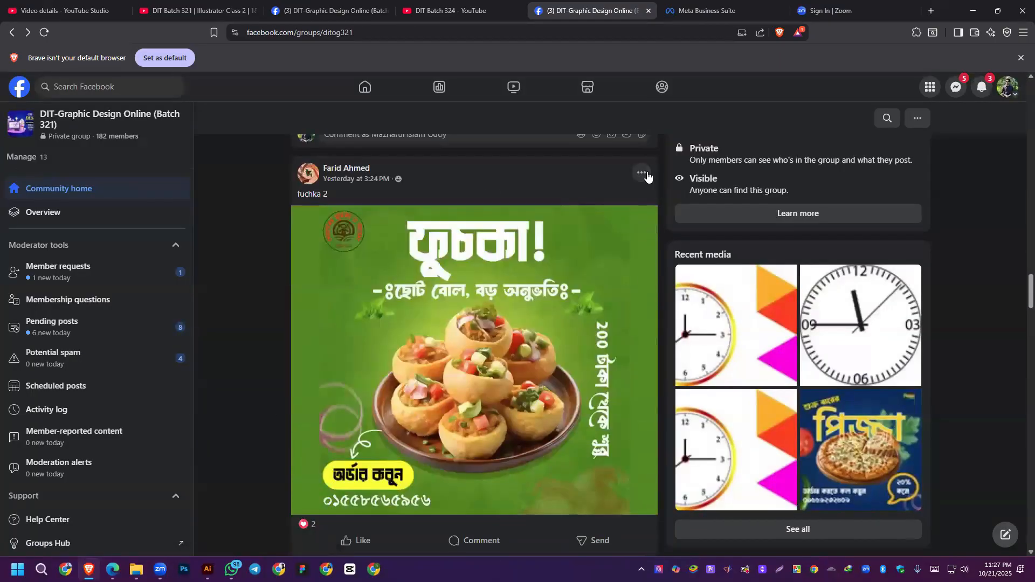
{"action": "left_click", "coordinate": [641, 173]}
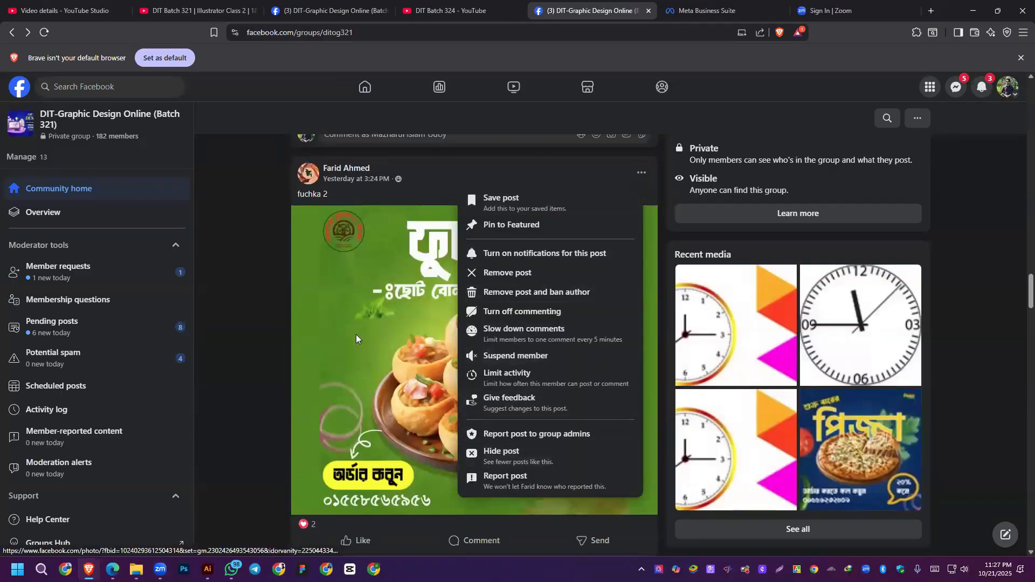
{"action": "scroll", "coordinate": [358, 340], "scroll_direction": "up", "scroll_amount": 13}
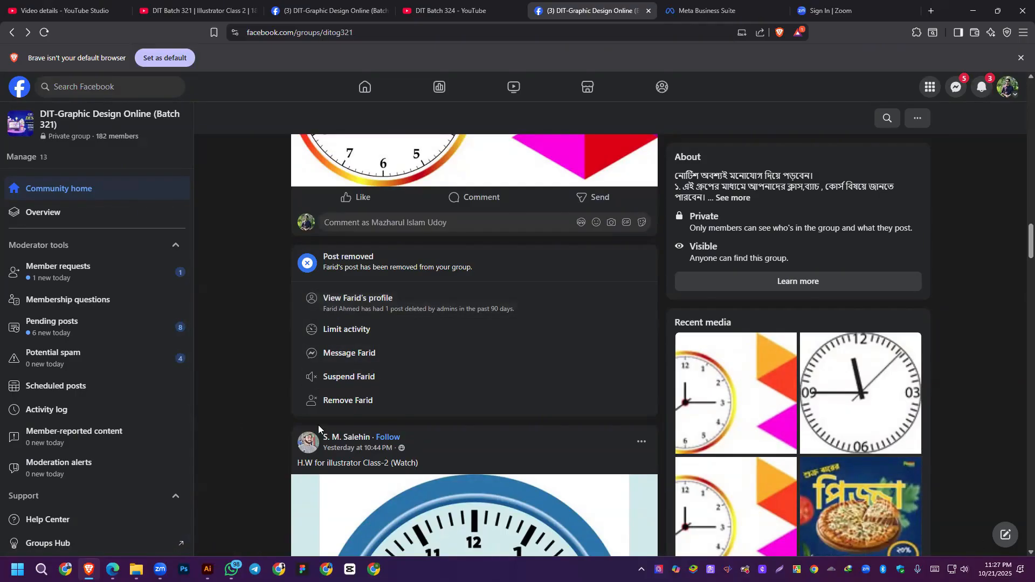
{"action": "scroll", "coordinate": [530, 376], "scroll_direction": "down", "scroll_amount": 2}
{"action": "scroll", "coordinate": [531, 376], "scroll_direction": "down", "scroll_amount": 3}
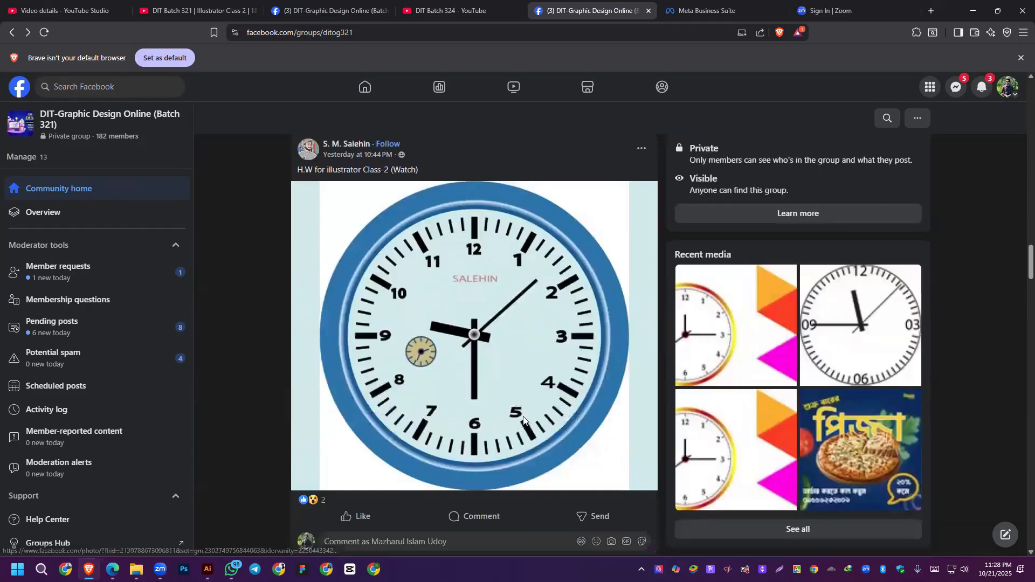
{"action": "scroll", "coordinate": [523, 420], "scroll_direction": "down", "scroll_amount": 2}
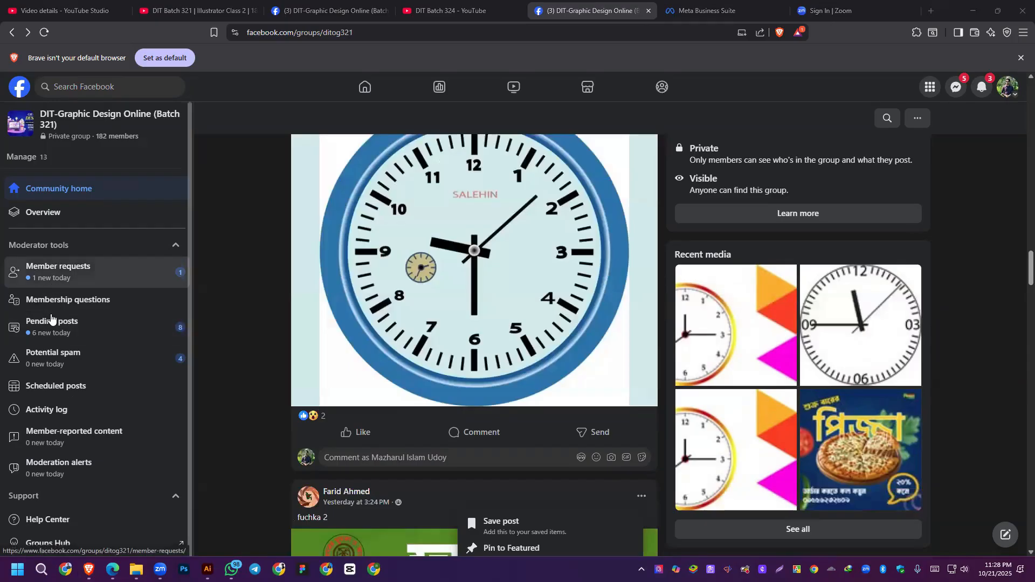
Step: Open the group's pending posts and approve the two newest design submissions, starting with the logos and virus-shaped clock
{"action": "left_click", "coordinate": [52, 324]}
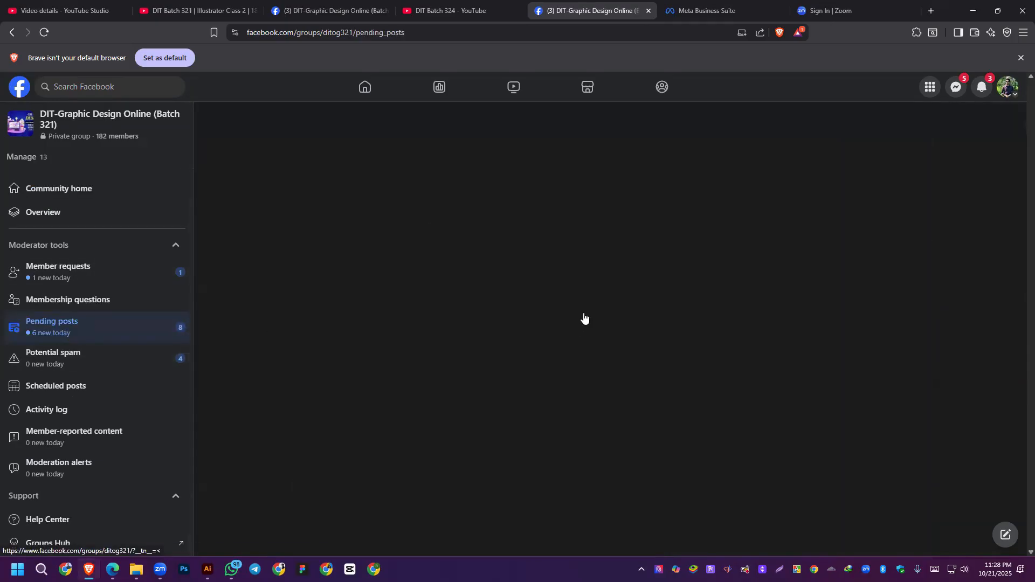
{"action": "scroll", "coordinate": [556, 394], "scroll_direction": "down", "scroll_amount": 2}
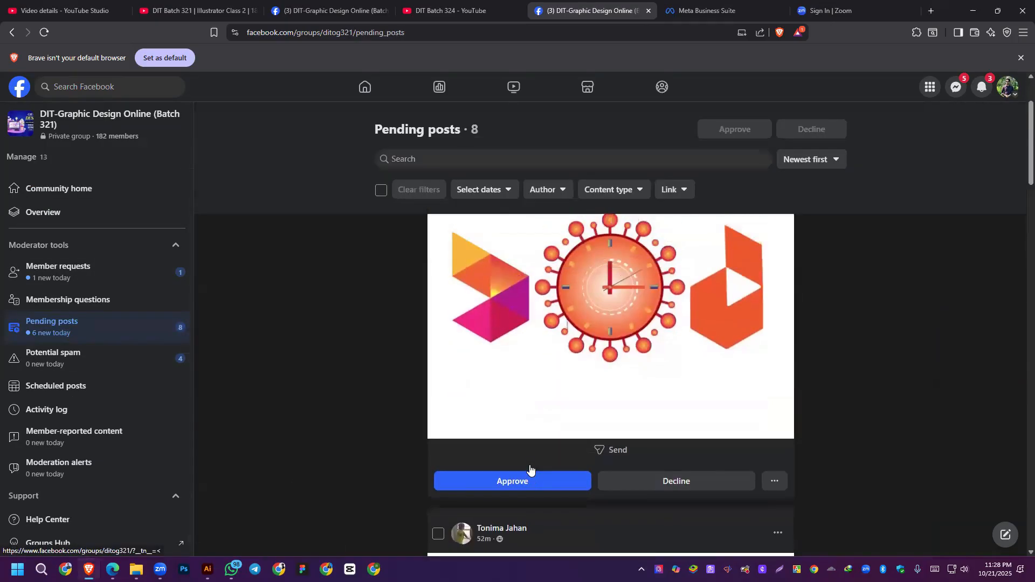
{"action": "left_click", "coordinate": [530, 477]}
{"action": "scroll", "coordinate": [527, 418], "scroll_direction": "down", "scroll_amount": 6}
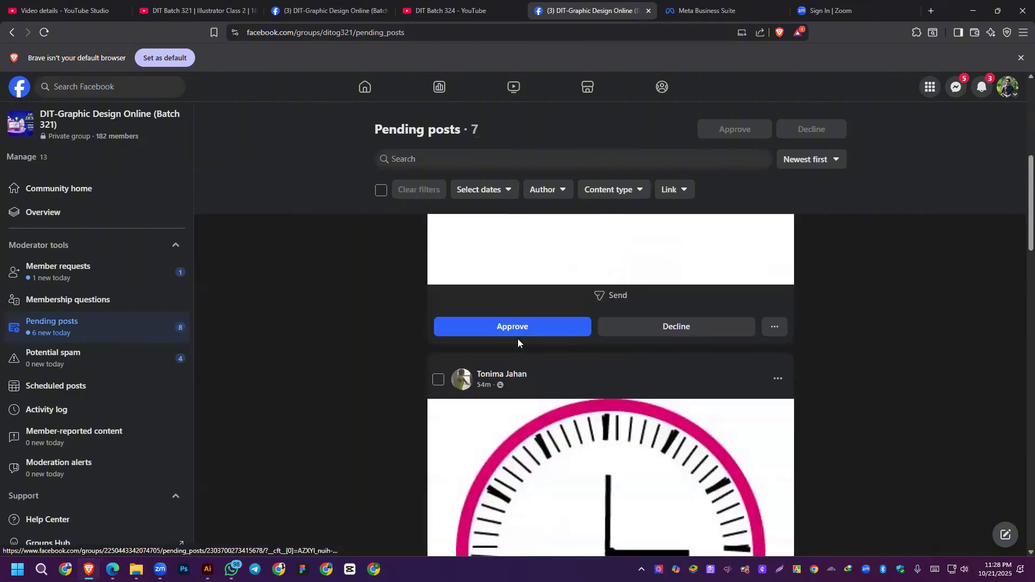
{"action": "left_click", "coordinate": [518, 334]}
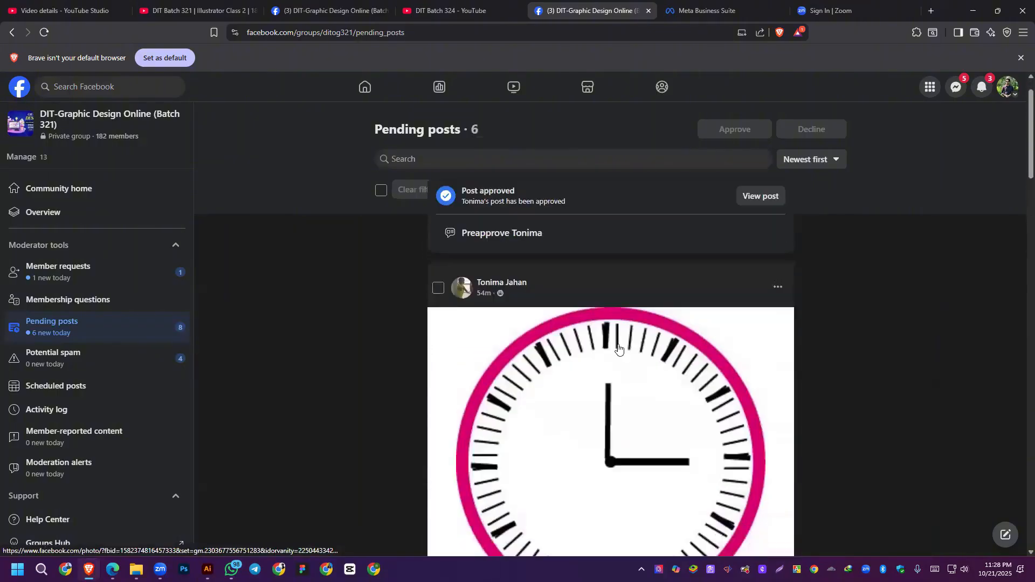
Step: Approve the pending pink-rimmed clock post and the pending post with the bKash and Daraz logos
{"action": "scroll", "coordinate": [618, 348], "scroll_direction": "down", "scroll_amount": 3}
{"action": "left_click", "coordinate": [520, 489]}
{"action": "scroll", "coordinate": [549, 426], "scroll_direction": "down", "scroll_amount": 4}
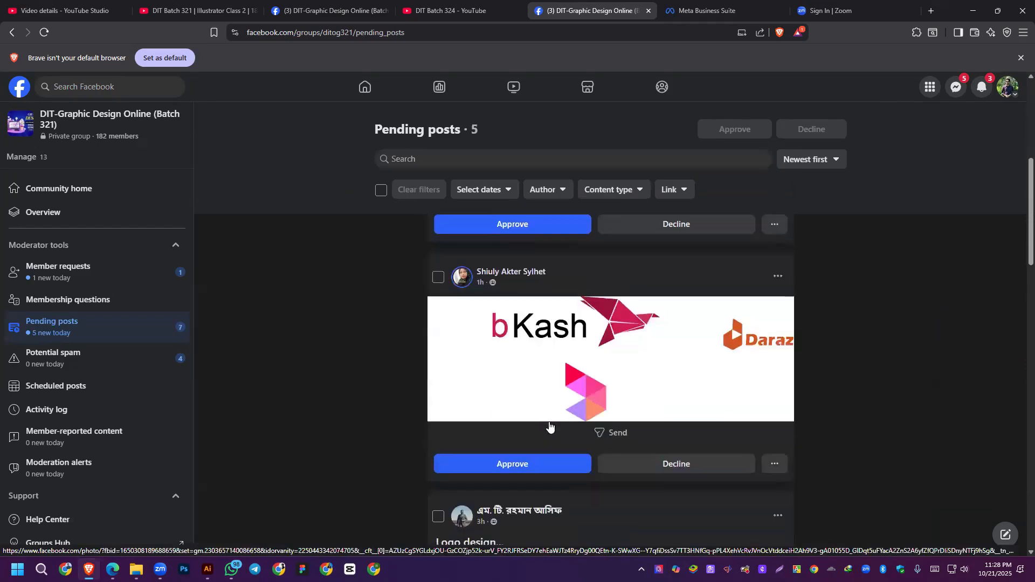
{"action": "left_click", "coordinate": [515, 465]}
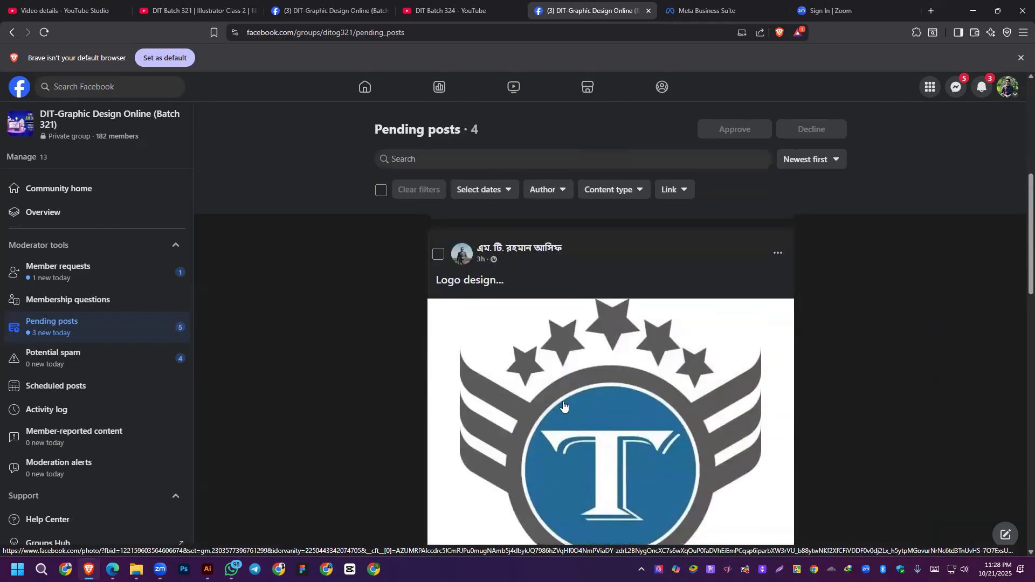
Step: Decline the anonymous member's pending post containing the new class link for a Zoom meeting
{"action": "scroll", "coordinate": [563, 404], "scroll_direction": "up", "scroll_amount": 5}
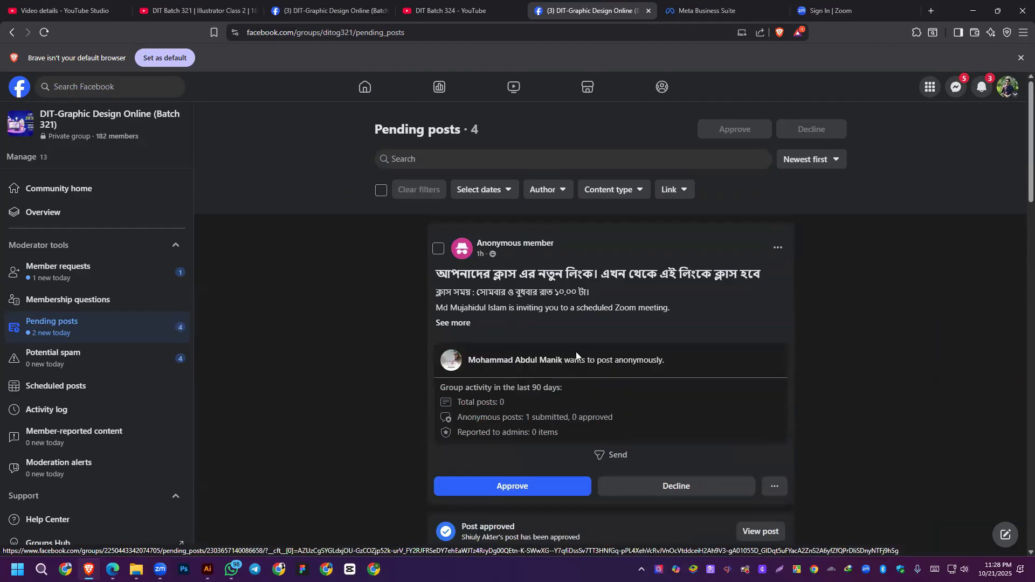
{"action": "scroll", "coordinate": [593, 376], "scroll_direction": "down", "scroll_amount": 3}
{"action": "scroll", "coordinate": [681, 329], "scroll_direction": "down", "scroll_amount": 3}
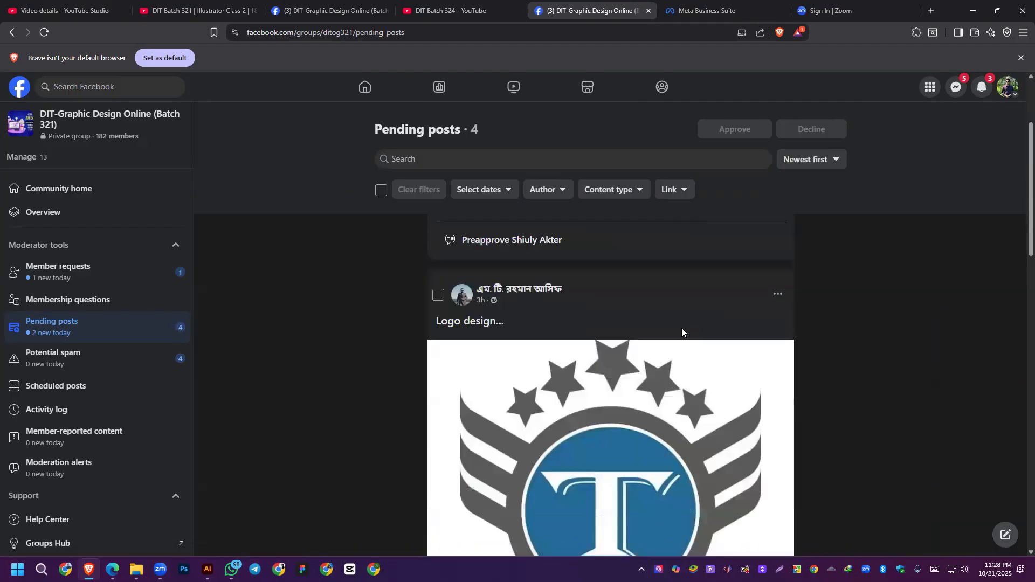
{"action": "scroll", "coordinate": [604, 383], "scroll_direction": "up", "scroll_amount": 3}
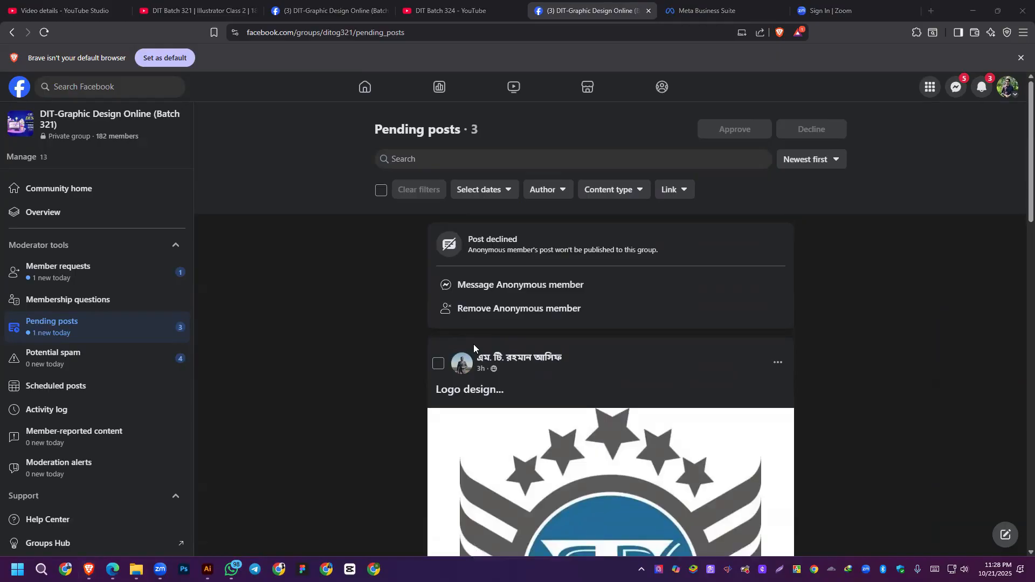
Step: View the pending T Company logo design and open the group's member requests
{"action": "left_click", "coordinate": [355, 304]}
{"action": "scroll", "coordinate": [721, 256], "scroll_direction": "down", "scroll_amount": 4}
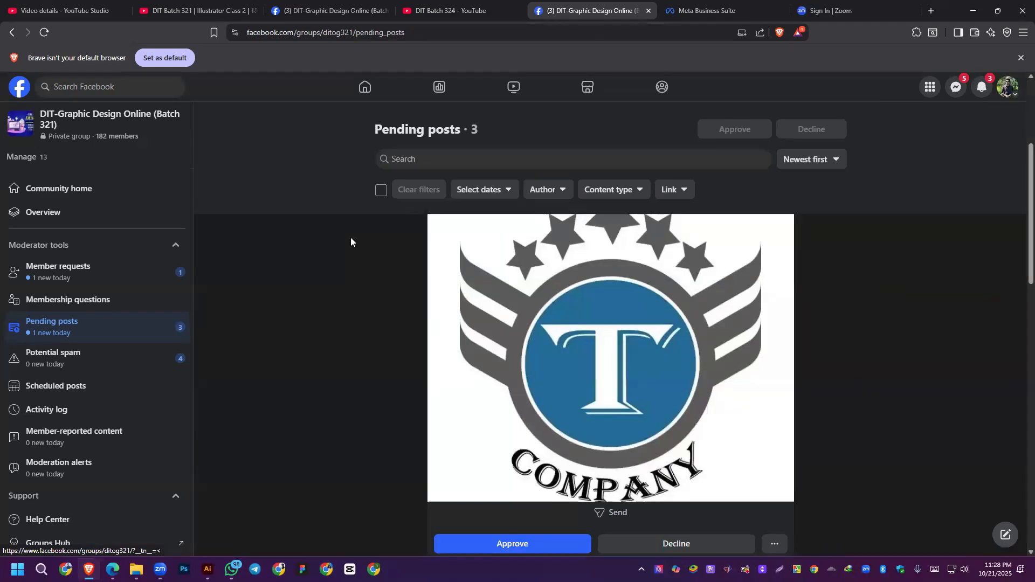
{"action": "left_click", "coordinate": [81, 279]}
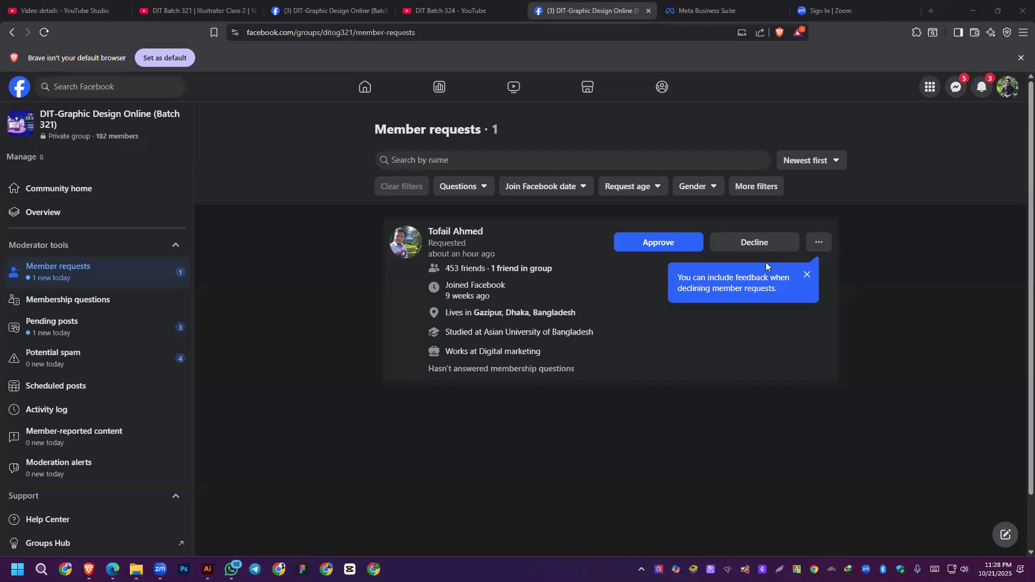
Step: Approve the remaining member request and open the group's potential spam list
{"action": "left_click", "coordinate": [657, 242]}
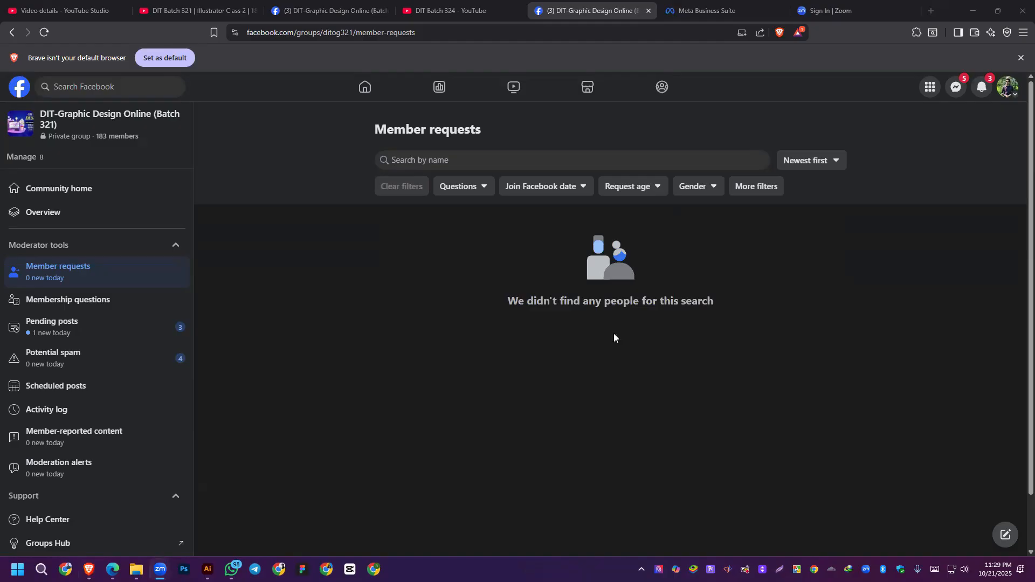
{"action": "left_click", "coordinate": [51, 324]}
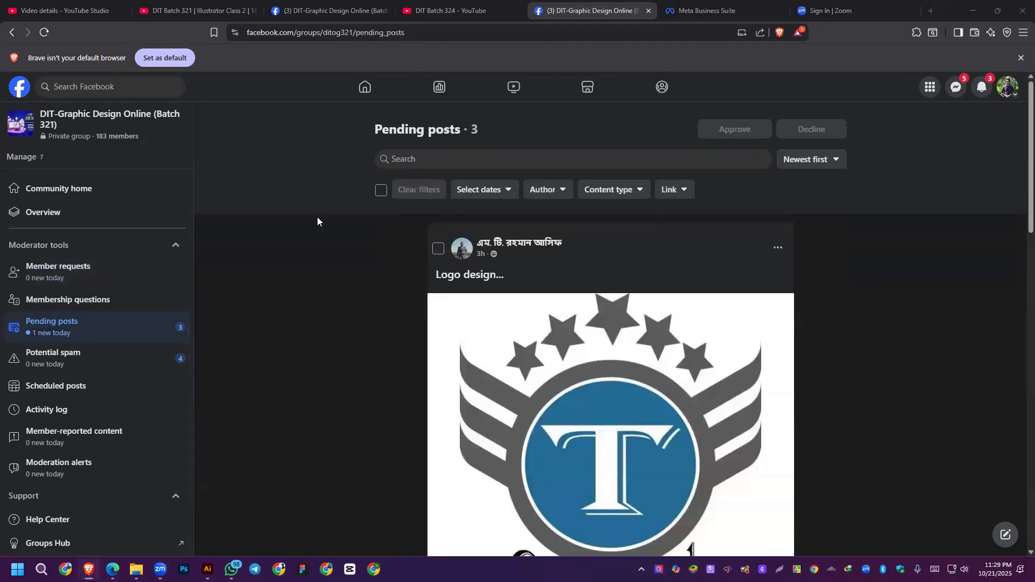
{"action": "left_click", "coordinate": [65, 359]}
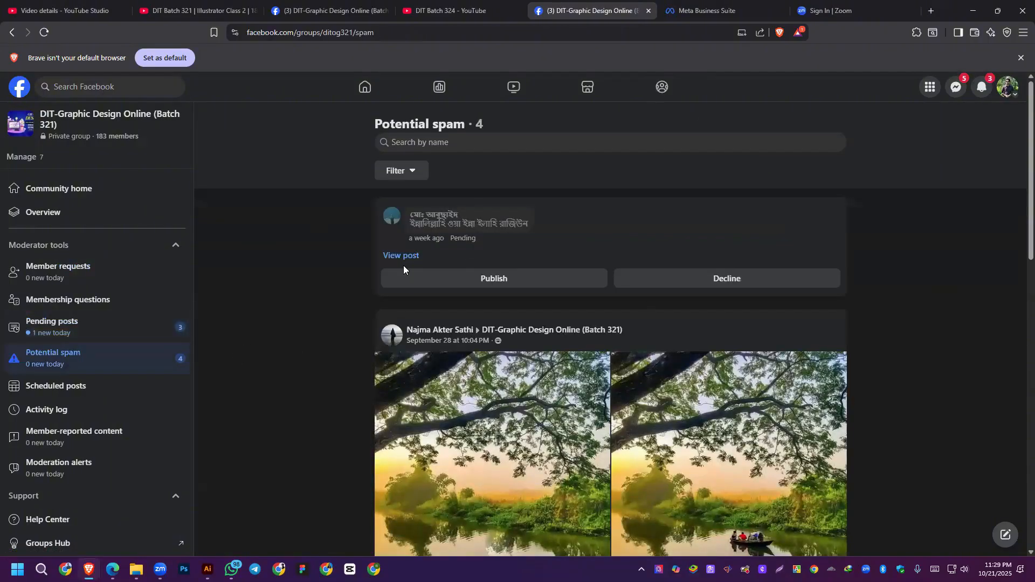
Step: Look through the potential spam posts and publish the one containing the river landscapes and portrait retouching photos
{"action": "scroll", "coordinate": [299, 260], "scroll_direction": "down", "scroll_amount": 10}
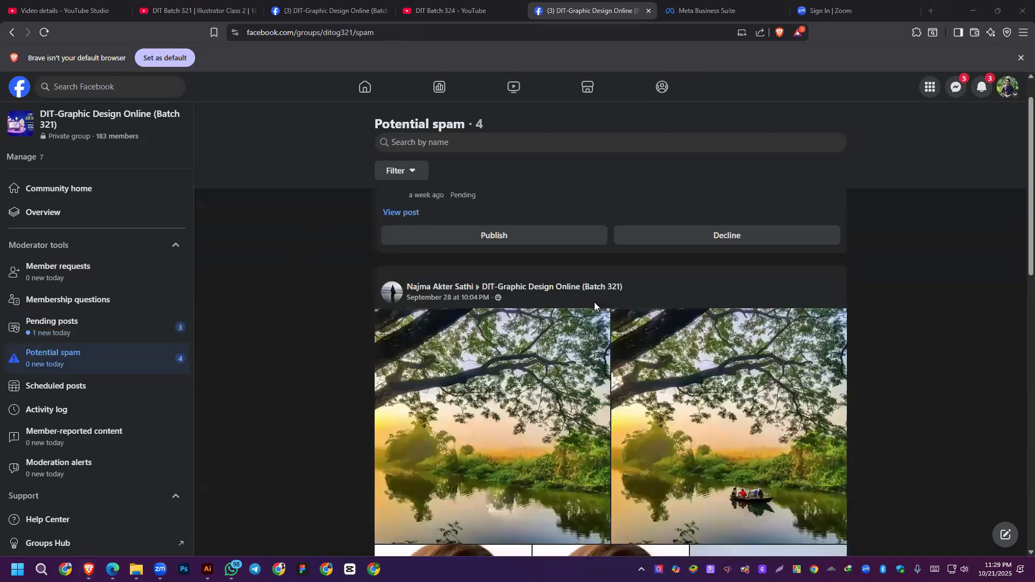
{"action": "scroll", "coordinate": [595, 305], "scroll_direction": "up", "scroll_amount": 5}
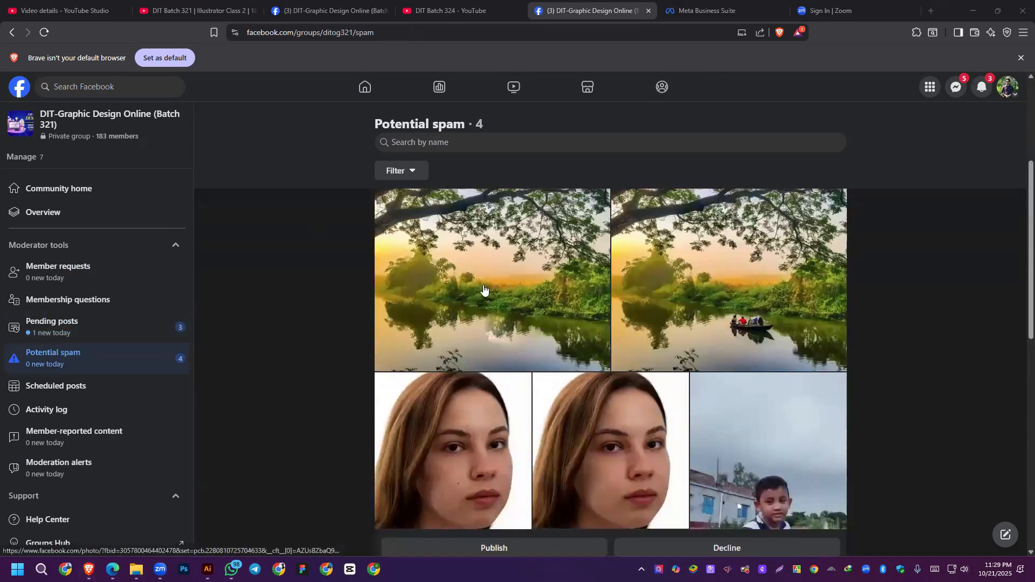
{"action": "scroll", "coordinate": [507, 367], "scroll_direction": "down", "scroll_amount": 8}
{"action": "scroll", "coordinate": [474, 378], "scroll_direction": "down", "scroll_amount": 2}
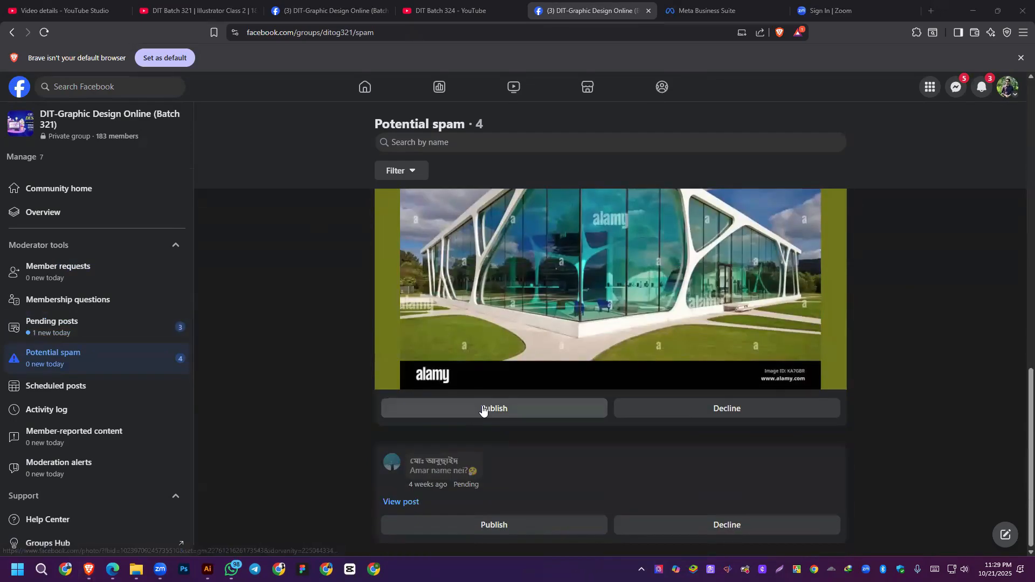
{"action": "scroll", "coordinate": [546, 348], "scroll_direction": "up", "scroll_amount": 4}
{"action": "scroll", "coordinate": [498, 377], "scroll_direction": "up", "scroll_amount": 3}
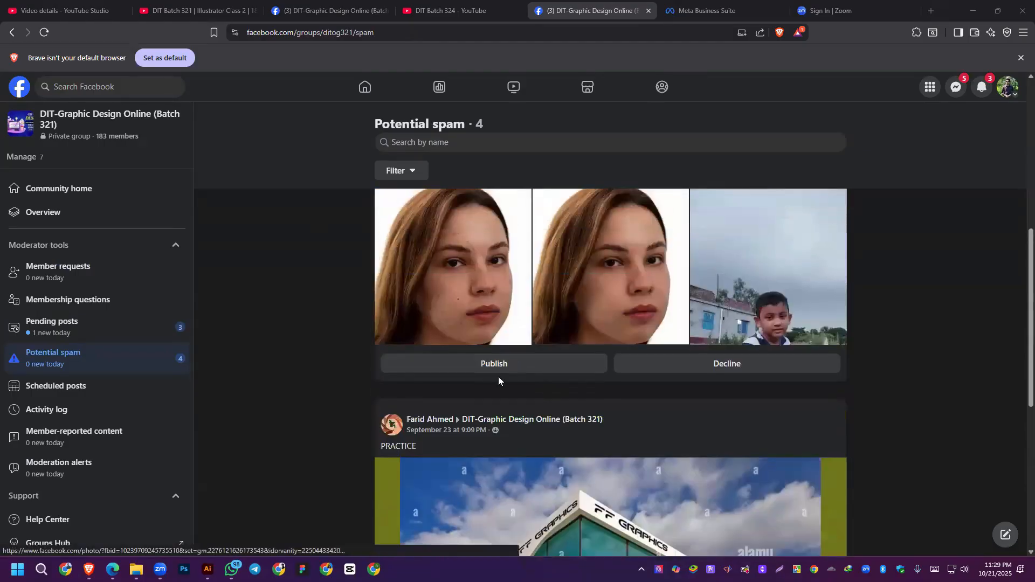
{"action": "scroll", "coordinate": [511, 373], "scroll_direction": "down", "scroll_amount": 6}
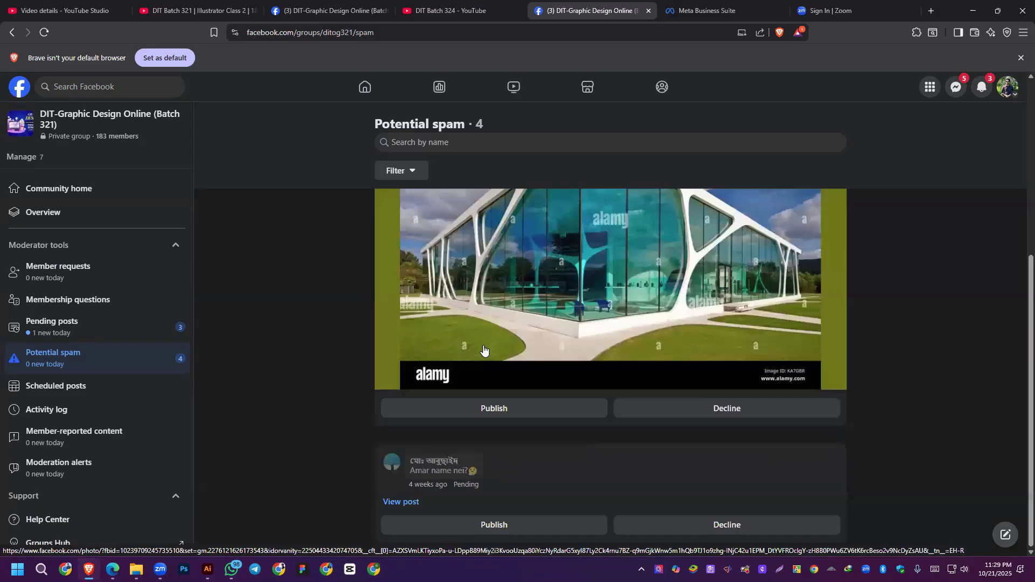
{"action": "left_click", "coordinate": [494, 408]}
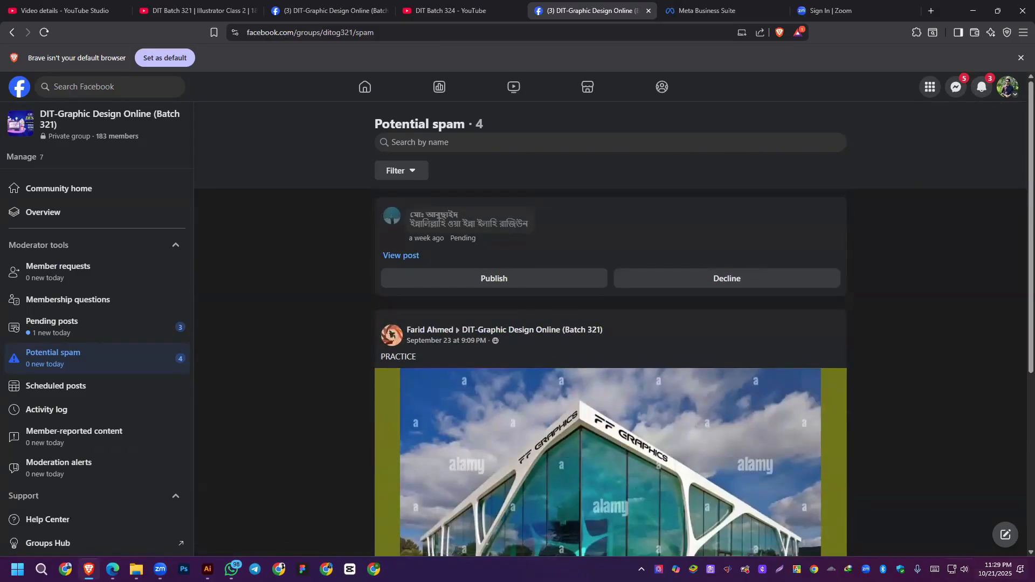
{"action": "key", "text": "super+a"}
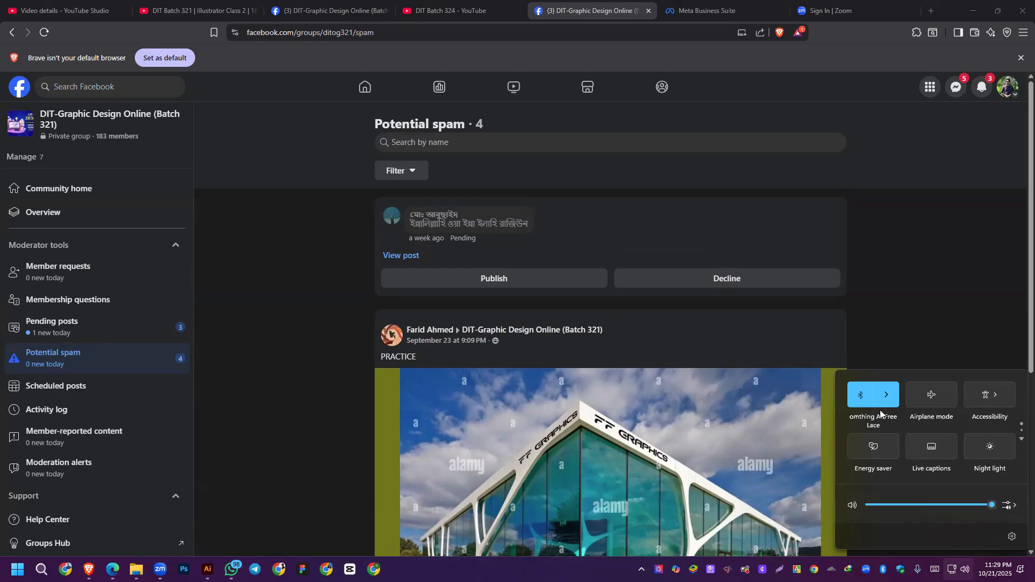
{"action": "left_click", "coordinate": [383, 322]}
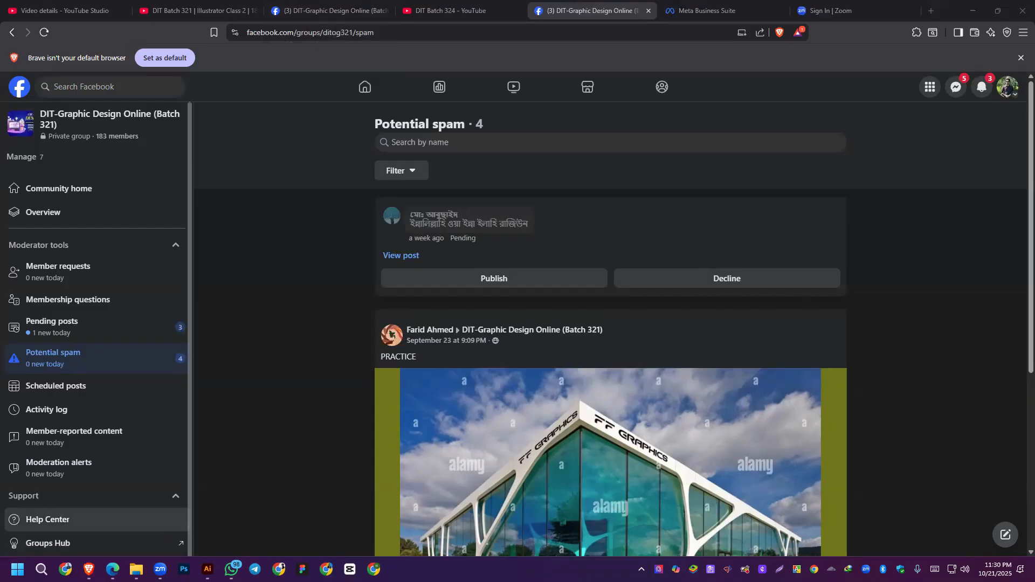
Step: Switch to Illustrator and view the current fill in the Color Picker without changing it
{"action": "left_click", "coordinate": [208, 569]}
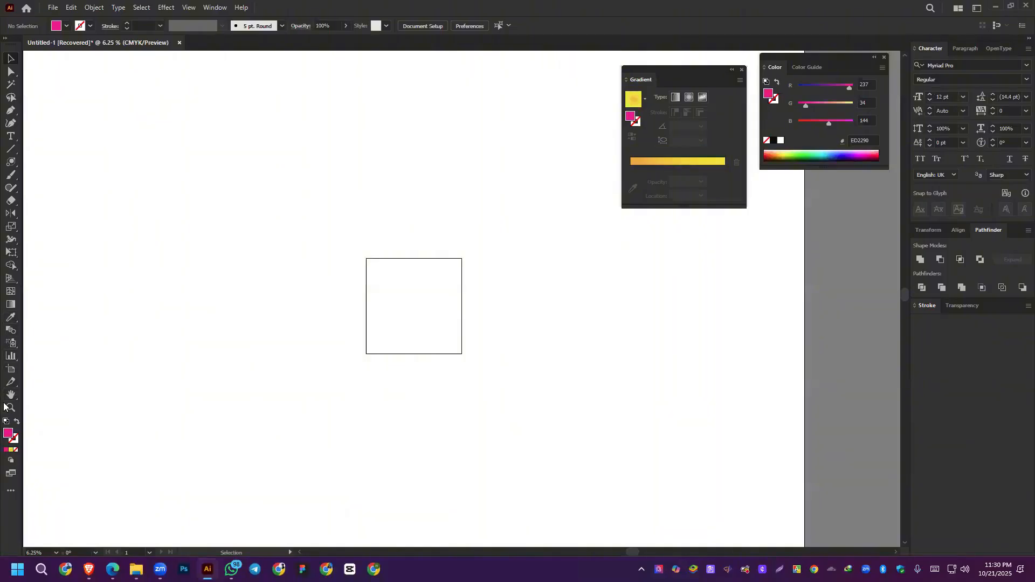
{"action": "double_click", "coordinate": [9, 433]}
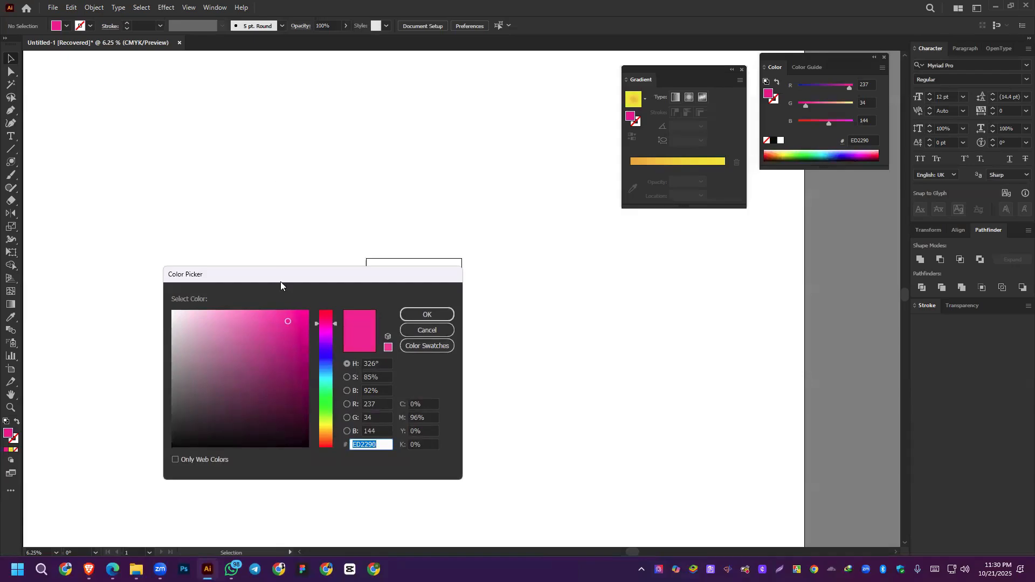
{"action": "left_click_drag", "start_coordinate": [281, 274], "coordinate": [201, 155]}
{"action": "left_click", "coordinate": [349, 209]}
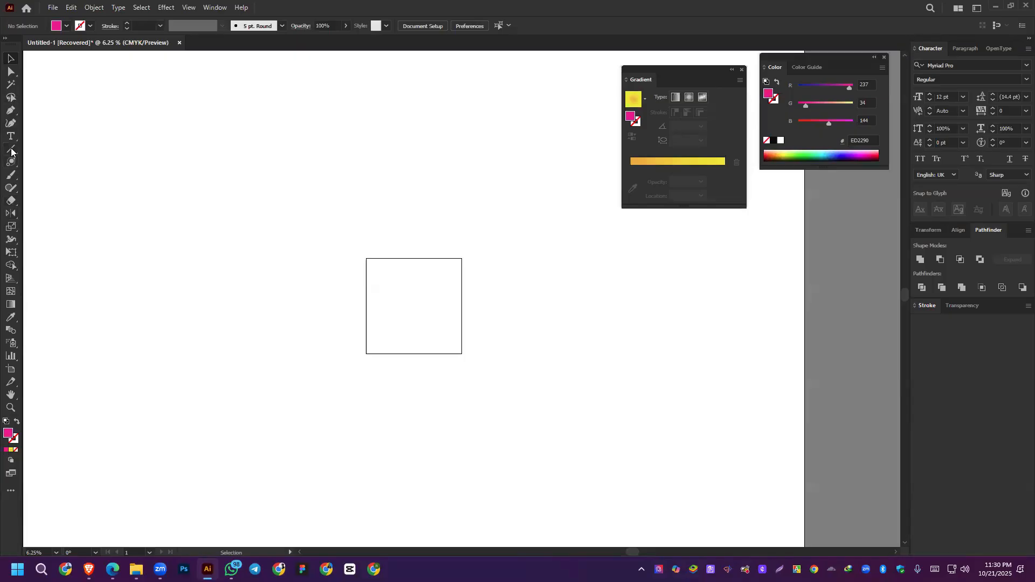
Step: Draw a pink rectangle about 2293 × 2982 px, a green one about 3535 × 2146 px and a red one about 3241 × 2970 px
{"action": "left_click_drag", "start_coordinate": [11, 162], "coordinate": [52, 161]}
{"action": "left_click_drag", "start_coordinate": [82, 105], "coordinate": [192, 248]}
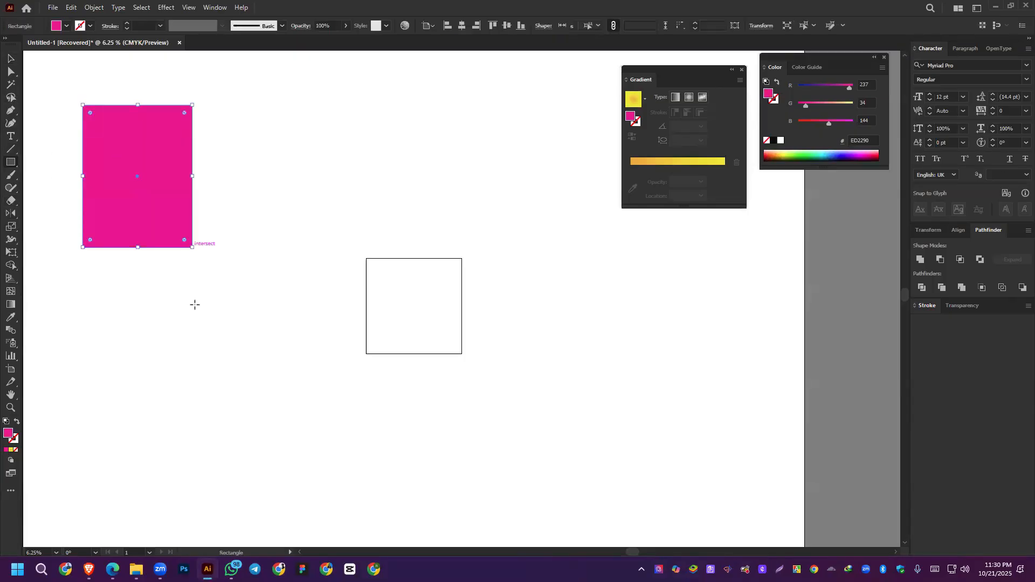
{"action": "left_click_drag", "start_coordinate": [87, 314], "coordinate": [257, 417]}
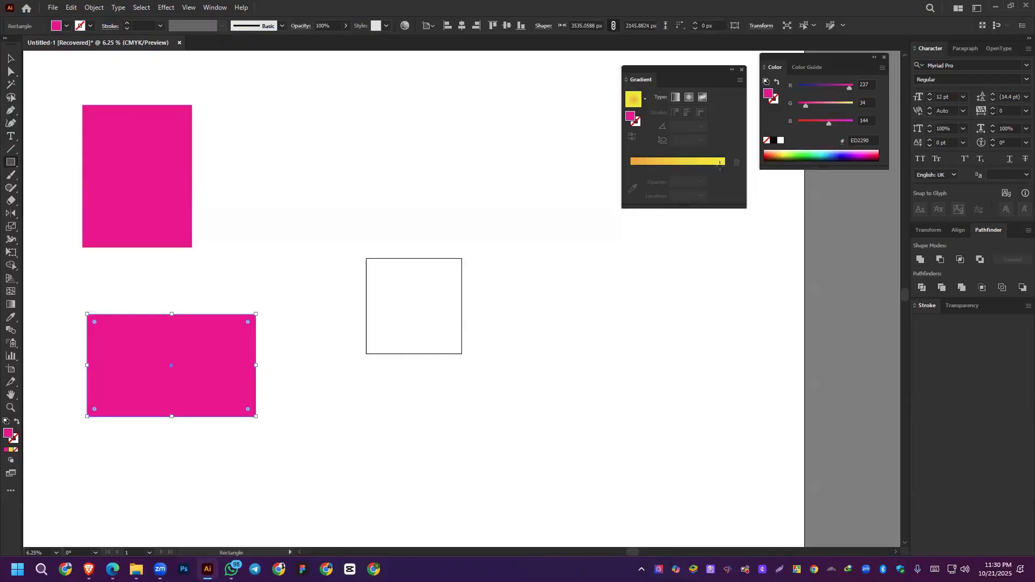
{"action": "left_click", "coordinate": [798, 155]}
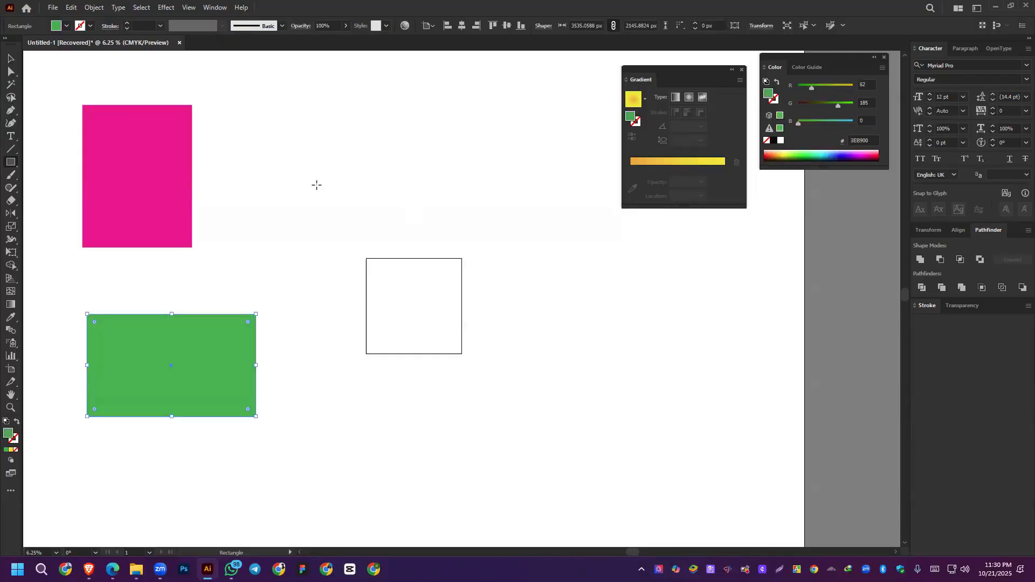
{"action": "left_click_drag", "start_coordinate": [238, 118], "coordinate": [392, 261]}
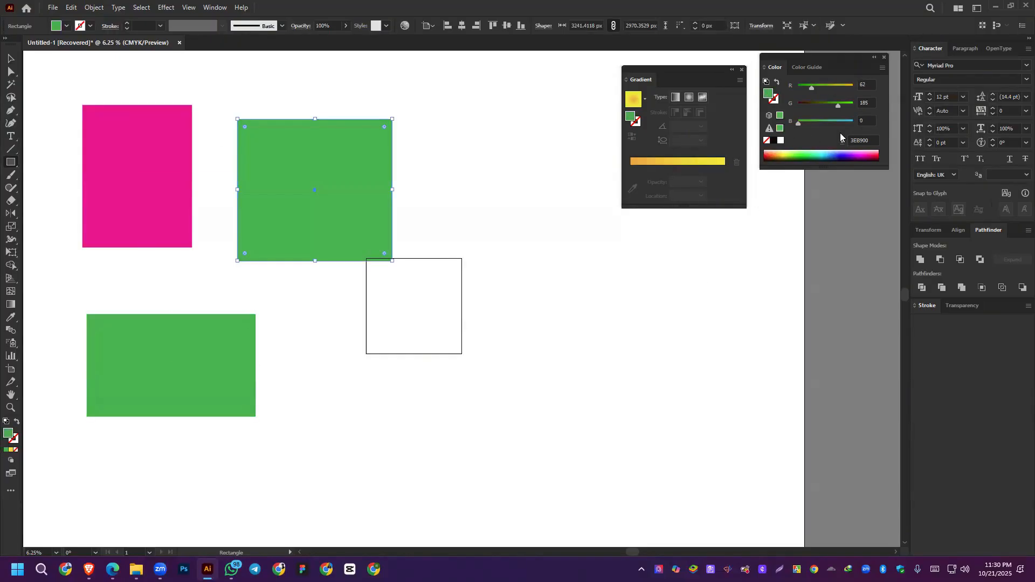
{"action": "left_click", "coordinate": [879, 153]}
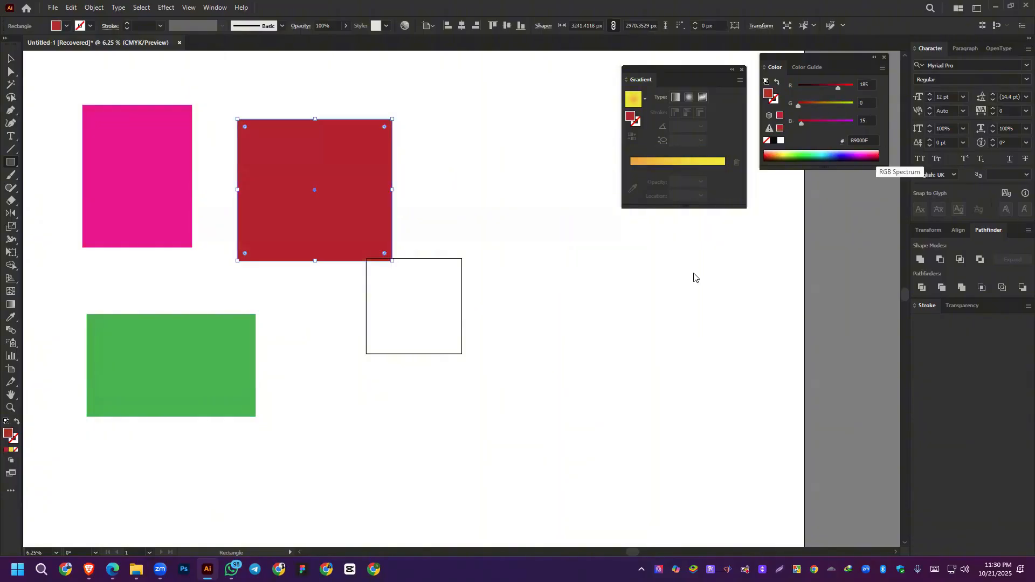
{"action": "right_click", "coordinate": [696, 273]}
{"action": "left_click", "coordinate": [718, 365]}
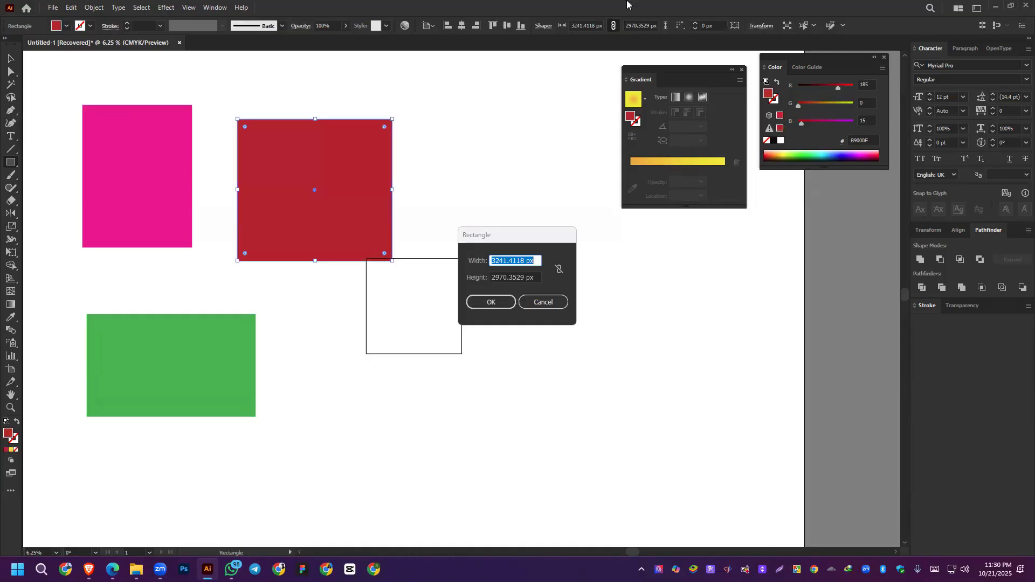
{"action": "left_click", "coordinate": [545, 303]}
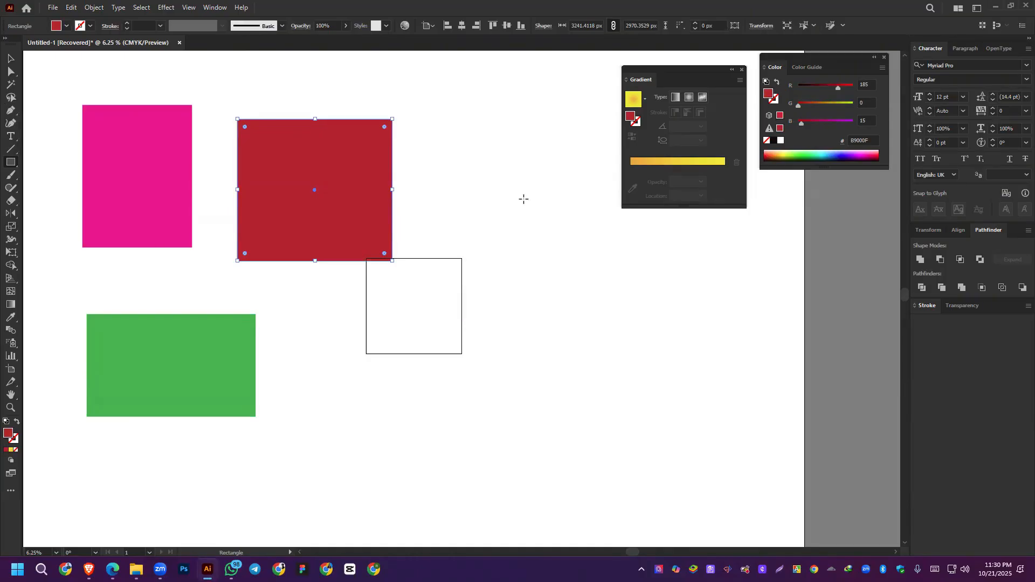
Step: Draw a tall rectangle about 1976 × 3106 px to the right of the red one and fill it dark blue
{"action": "left_click_drag", "start_coordinate": [474, 164], "coordinate": [568, 312]}
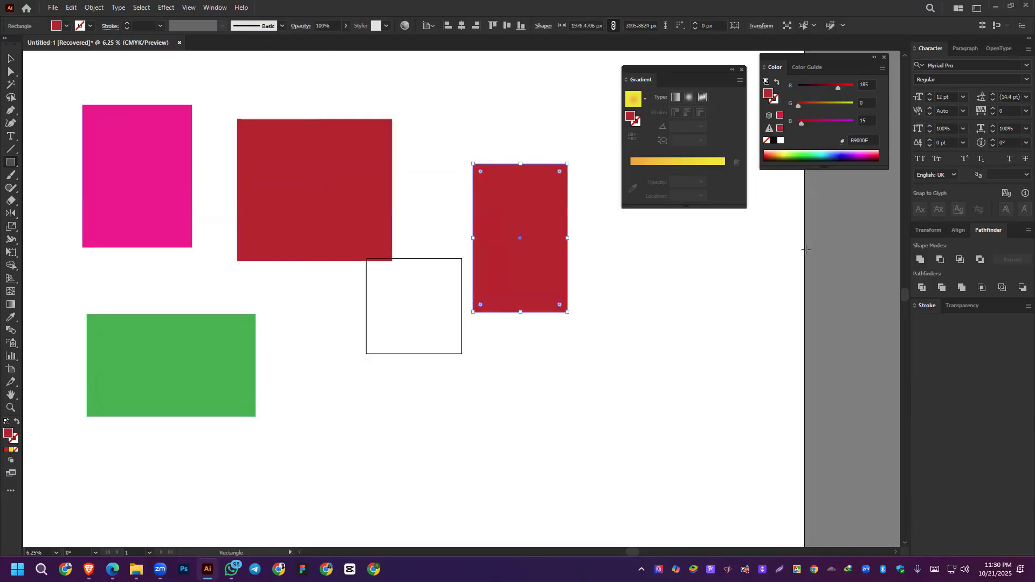
{"action": "left_click", "coordinate": [847, 154]}
{"action": "left_click", "coordinate": [846, 159]}
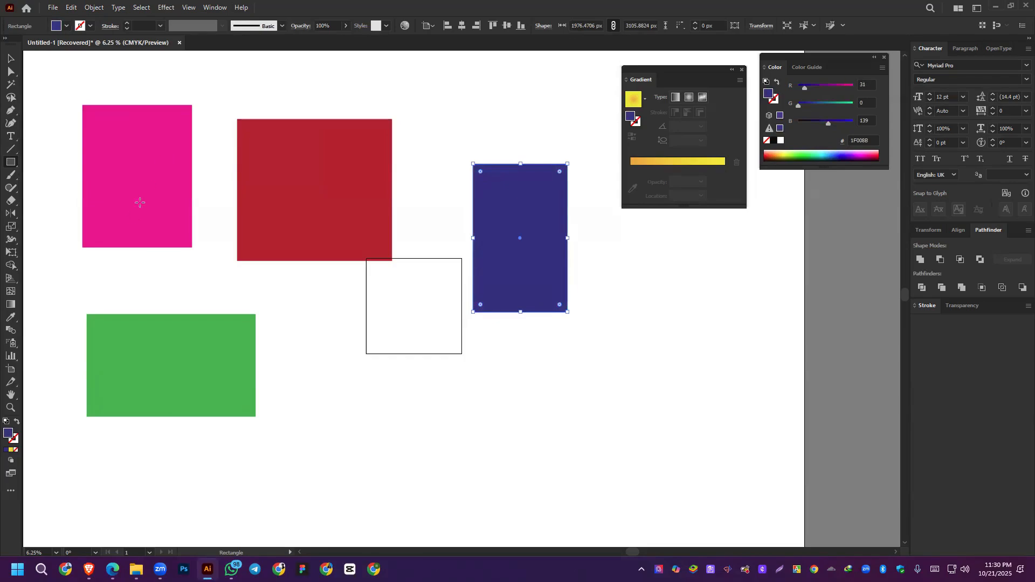
Step: Recolor the pink rectangle with the Eyedropper by sampling the blue, red and green rectangles in turn, finishing on blue
{"action": "left_click", "coordinate": [11, 58]}
{"action": "left_click", "coordinate": [147, 159]}
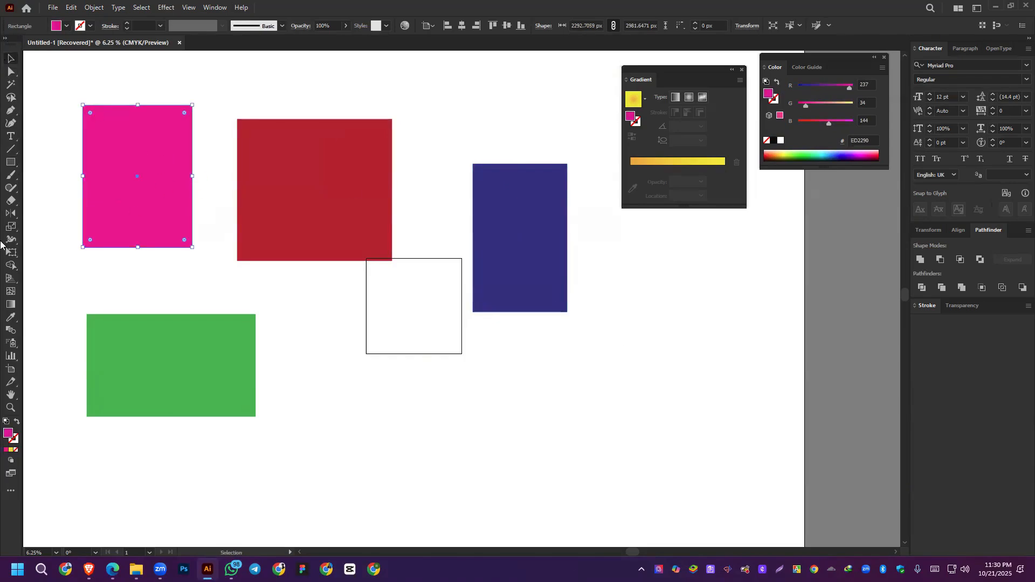
{"action": "left_click", "coordinate": [10, 319]}
{"action": "left_click", "coordinate": [524, 193]}
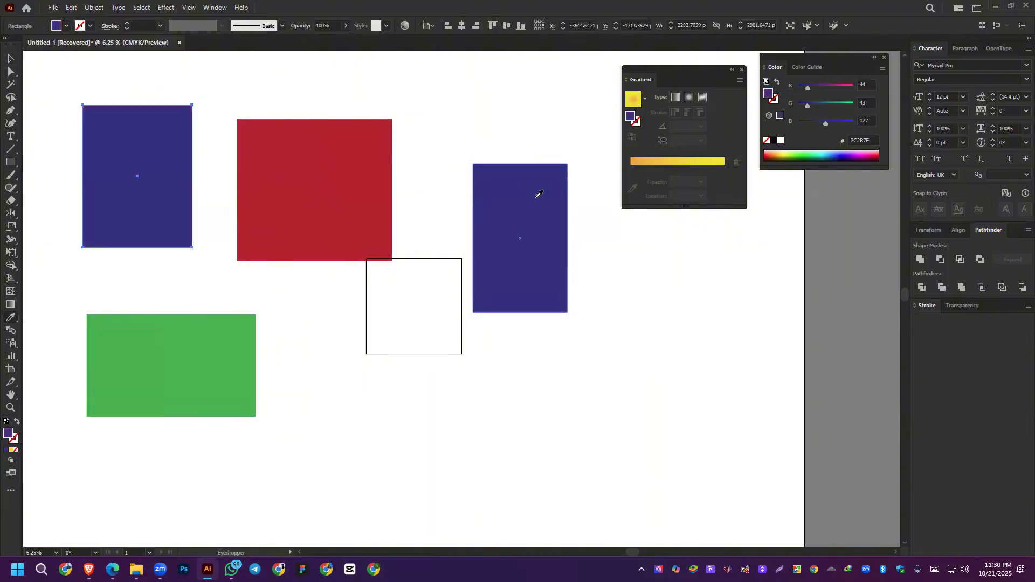
{"action": "left_click", "coordinate": [348, 151]}
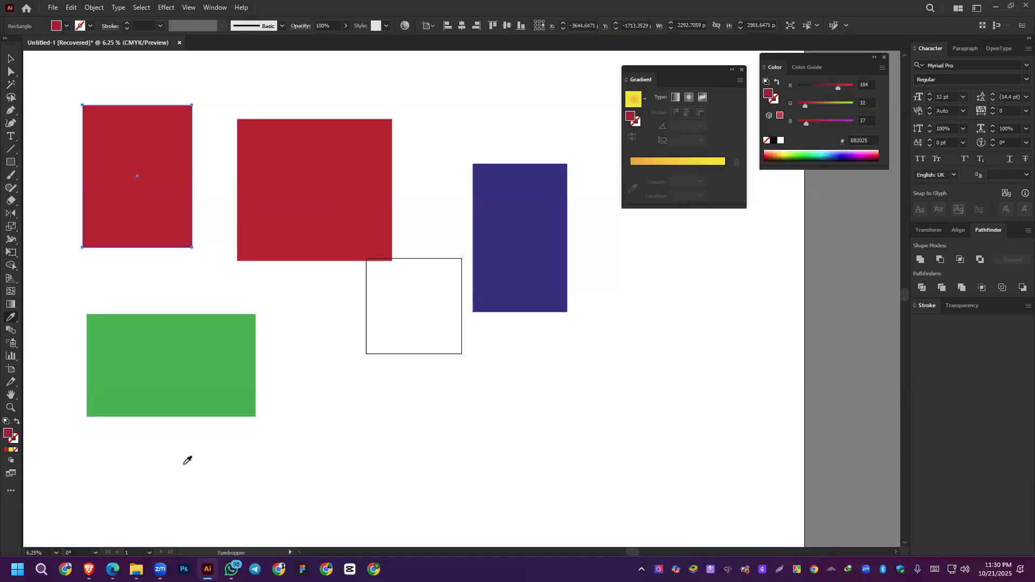
{"action": "left_click", "coordinate": [216, 389]}
{"action": "left_click", "coordinate": [565, 265]}
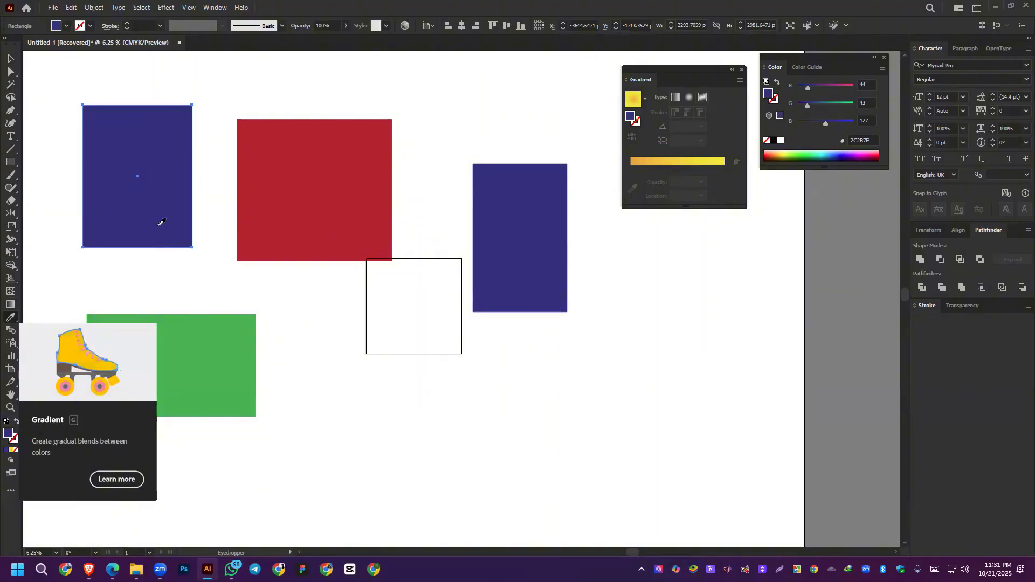
Step: View the recolored rectangle's fill in the Color Picker, and recolor it with red sampled from the neighbouring rectangle
{"action": "double_click", "coordinate": [8, 434]}
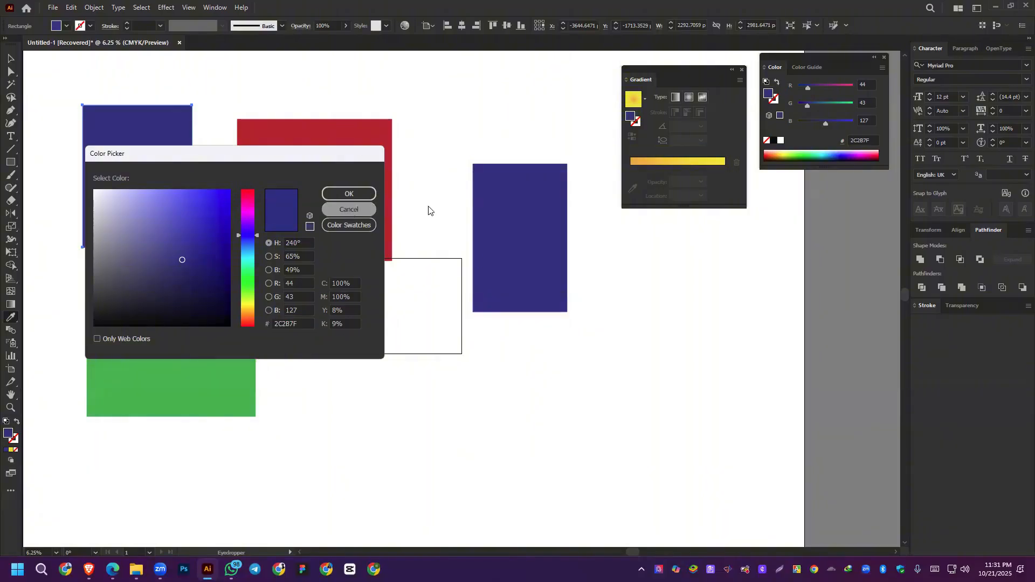
{"action": "key", "text": "Return"}
{"action": "left_click", "coordinate": [326, 146]}
{"action": "key", "text": "v"}
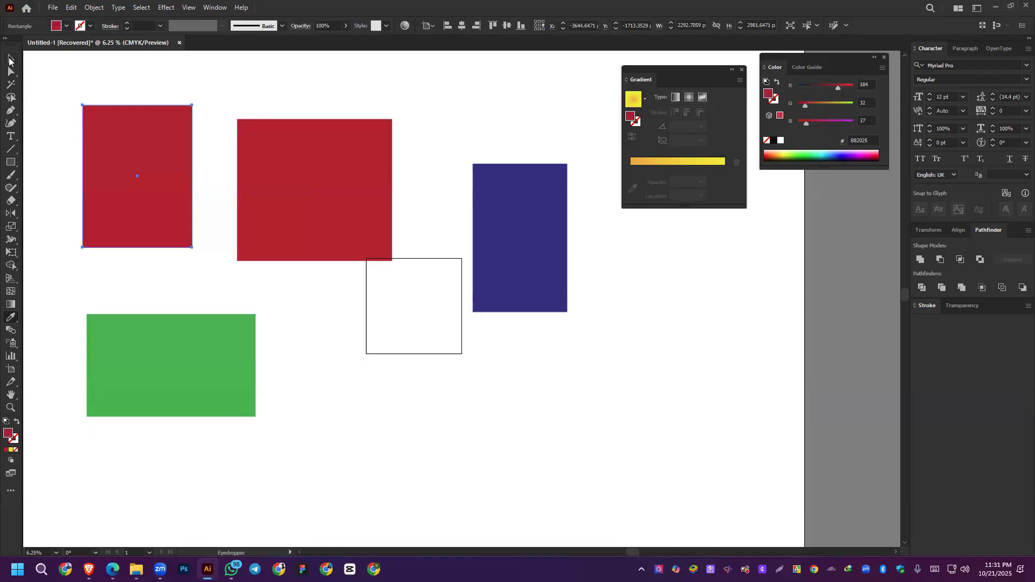
Step: Examine the hex color codes of the upper-left red, blue and green rectangles, and clear the selection
{"action": "double_click", "coordinate": [8, 433]}
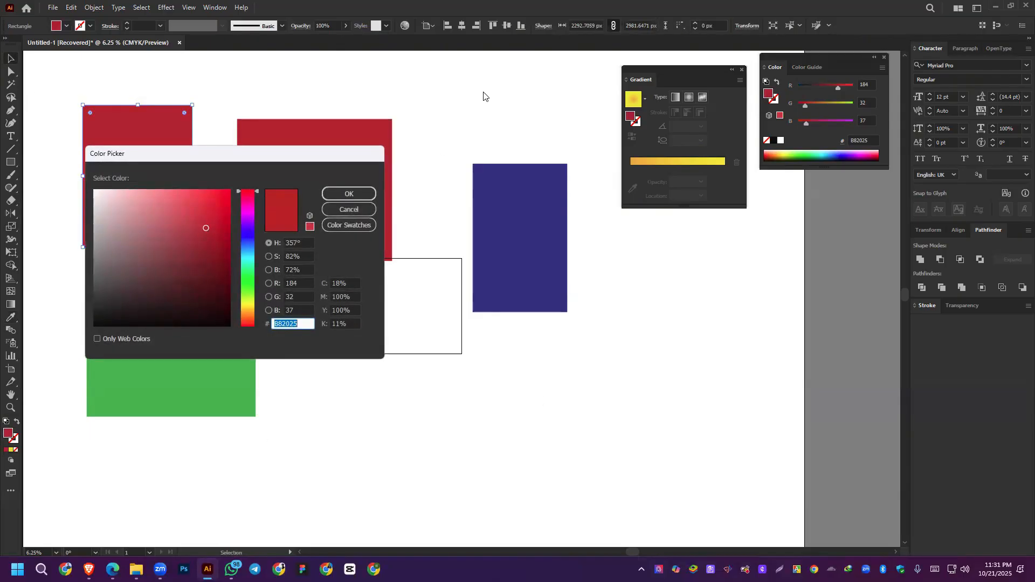
{"action": "key", "text": "Return"}
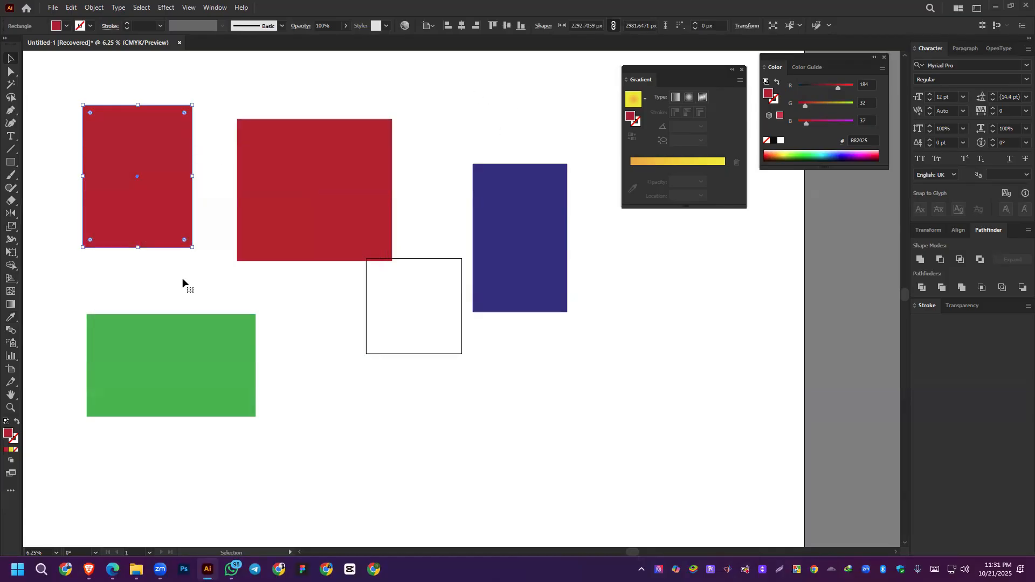
{"action": "left_click", "coordinate": [547, 229]}
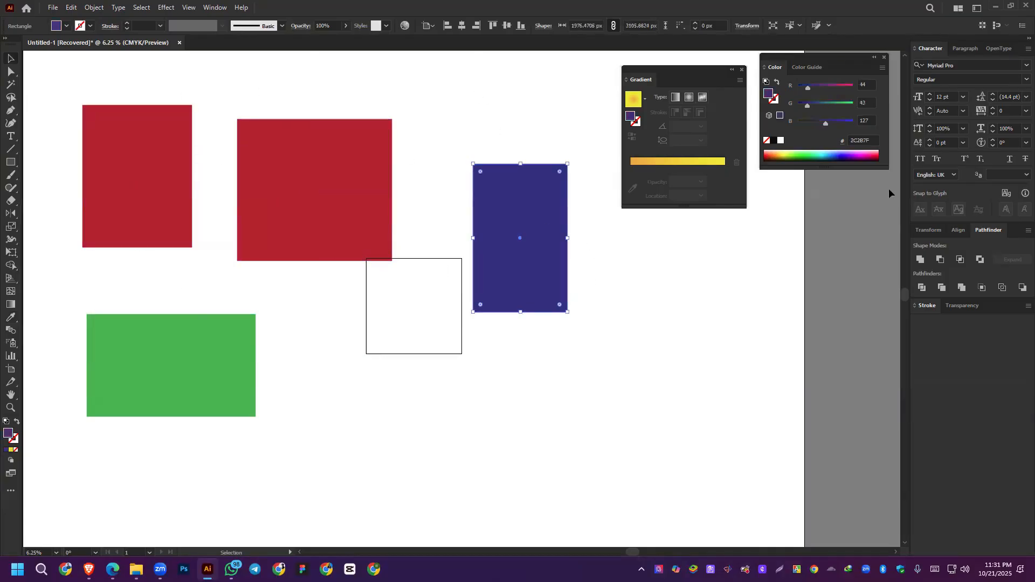
{"action": "left_click", "coordinate": [869, 141]}
{"action": "left_click", "coordinate": [178, 390]}
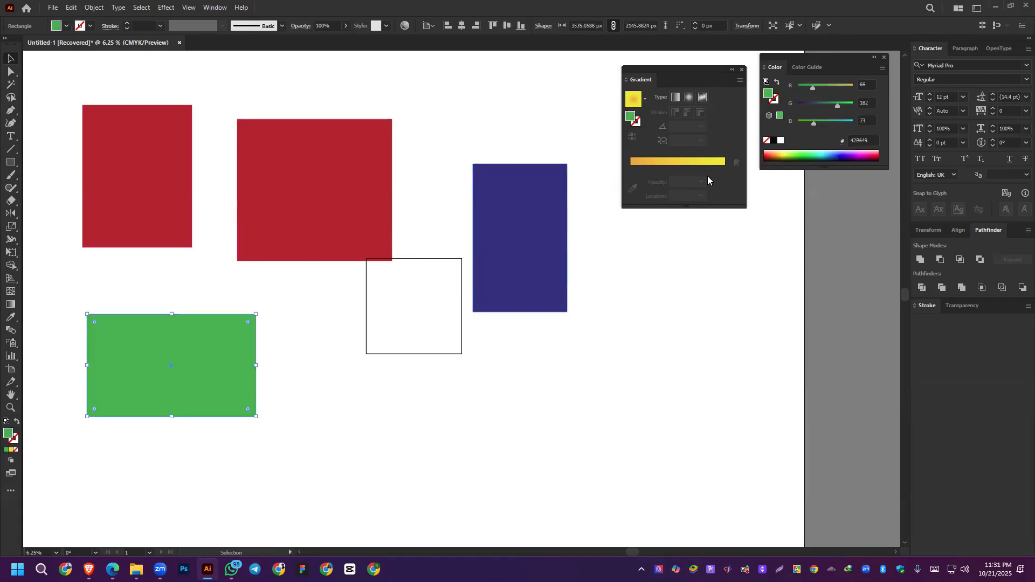
{"action": "left_click", "coordinate": [855, 142]}
{"action": "left_click", "coordinate": [457, 164]}
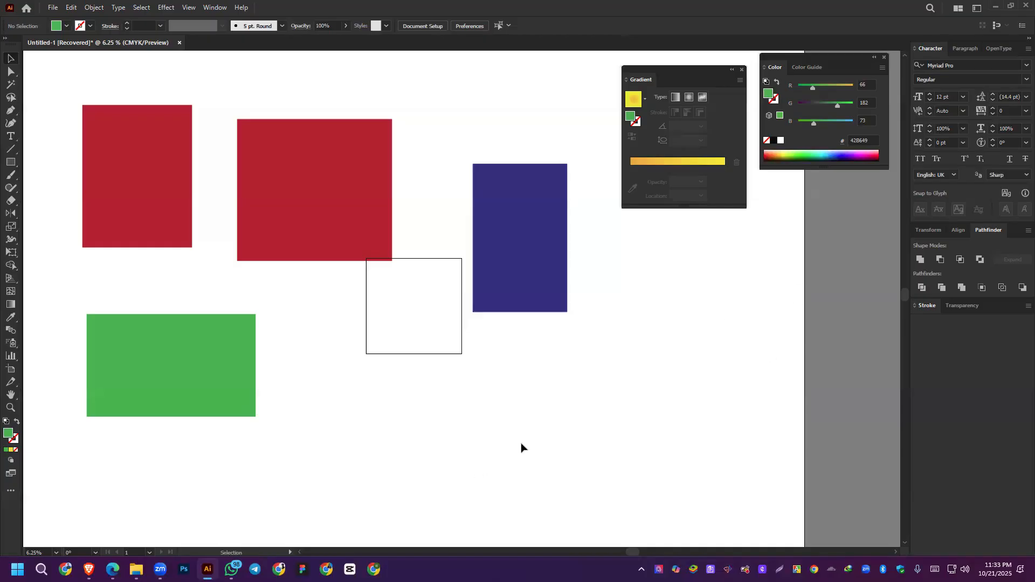
Step: Switch to WhatsApp and view the student's yellow book cover design
{"action": "left_click", "coordinate": [232, 569]}
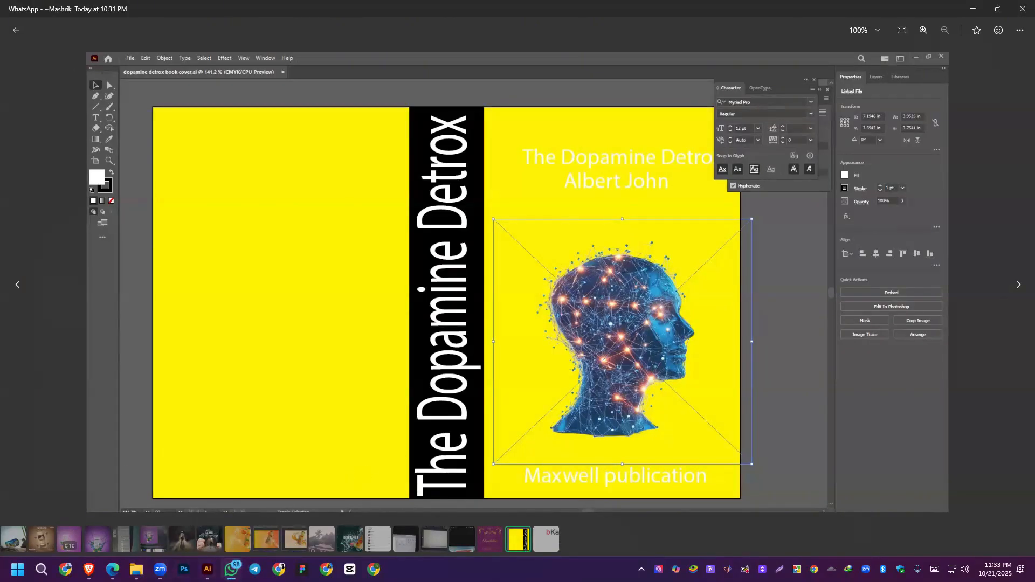
Step: Close the yellow book cover image and return to the Dit 321 group chat in WhatsApp
{"action": "left_click", "coordinate": [208, 569]}
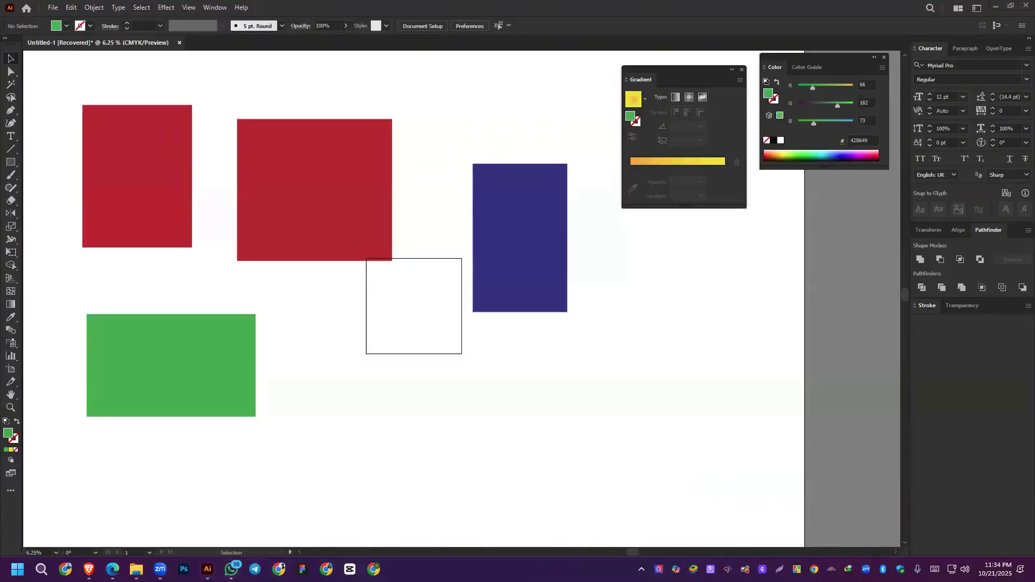
{"action": "key", "text": "alt+Tab"}
{"action": "key", "text": "Escape"}
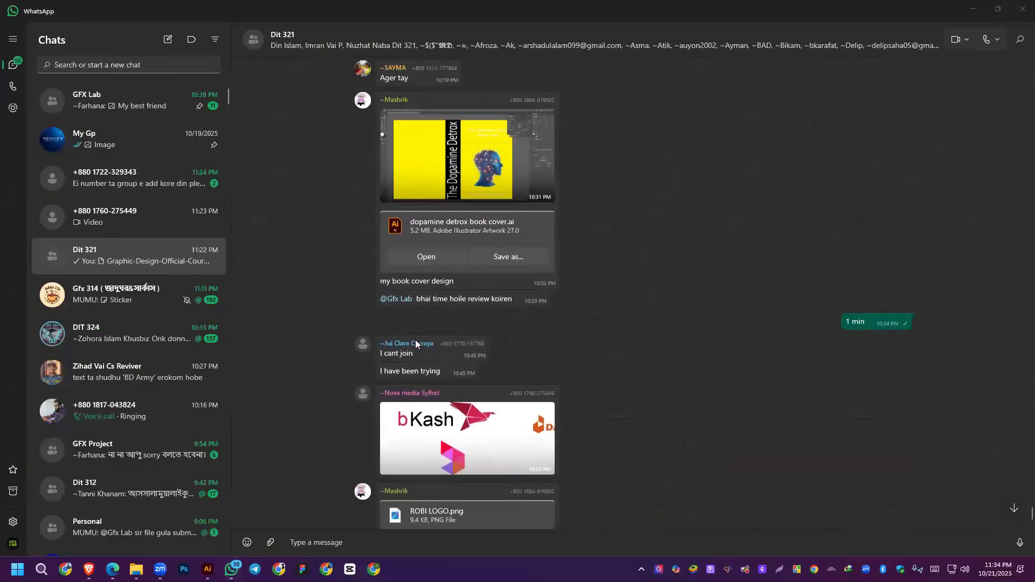
Step: Watch the forwarded 3:44 video in the chat just above Dit 321, skipping close to its end, and close the dimensioned frame drawing
{"action": "left_click", "coordinate": [140, 222]}
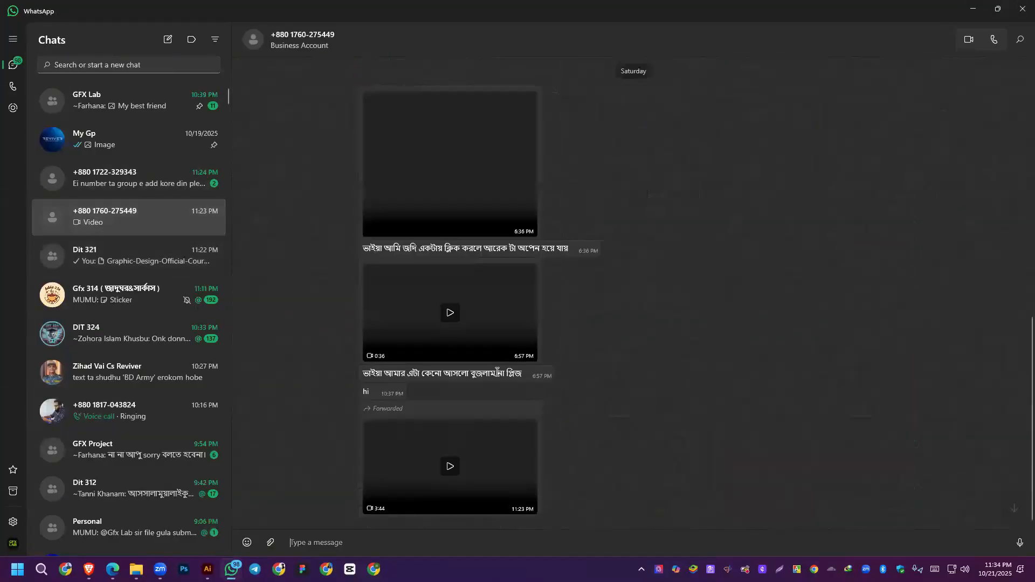
{"action": "left_click", "coordinate": [451, 466]}
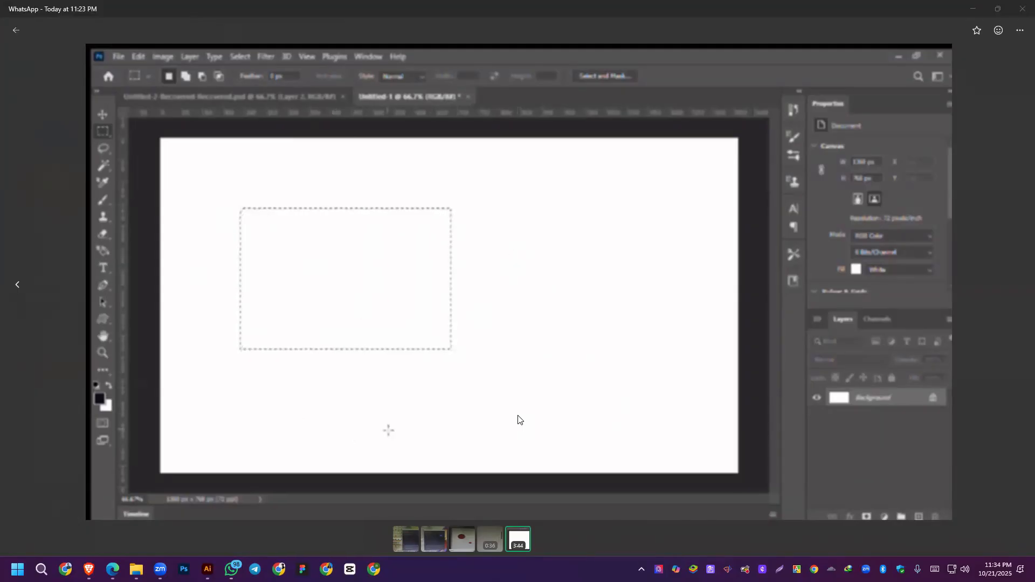
{"action": "mouse_move", "coordinate": [432, 272]}
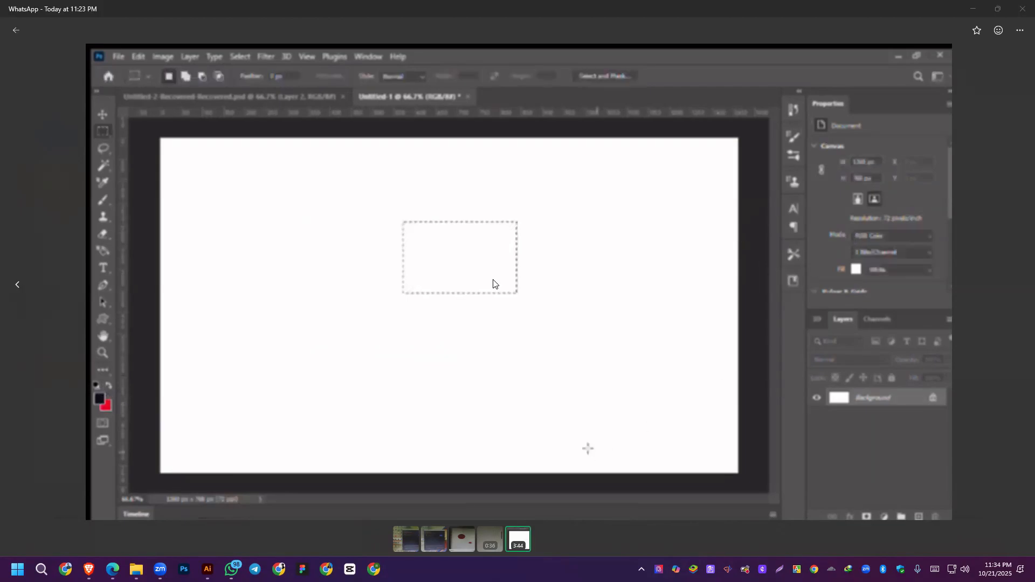
{"action": "mouse_move", "coordinate": [557, 428]}
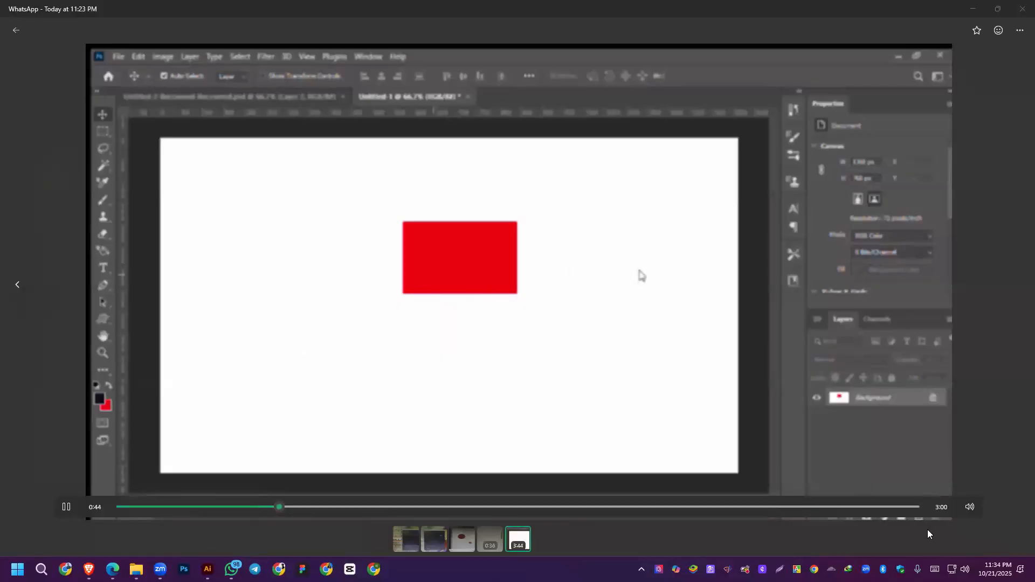
{"action": "left_click", "coordinate": [867, 507]}
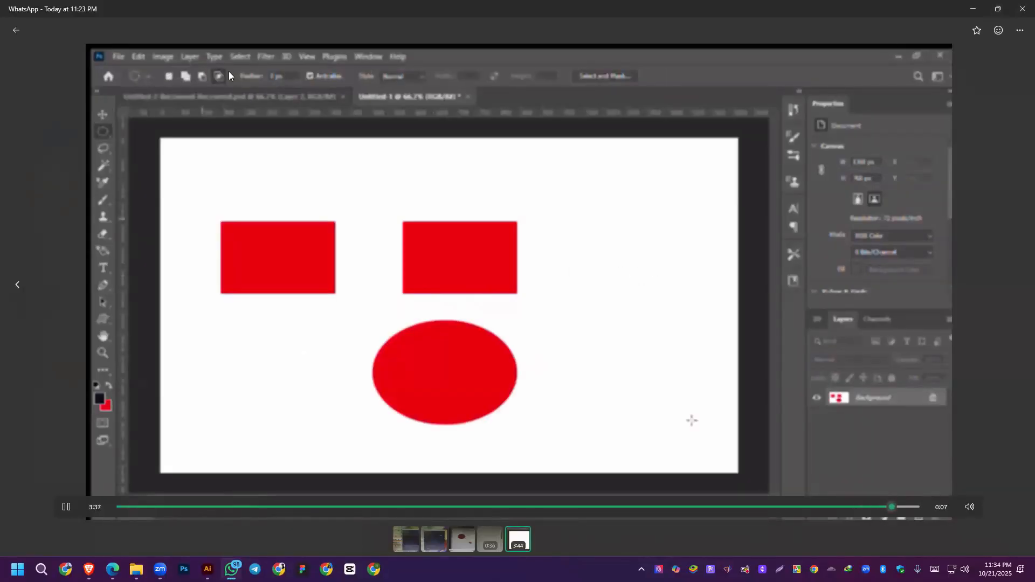
{"action": "left_click", "coordinate": [16, 30]}
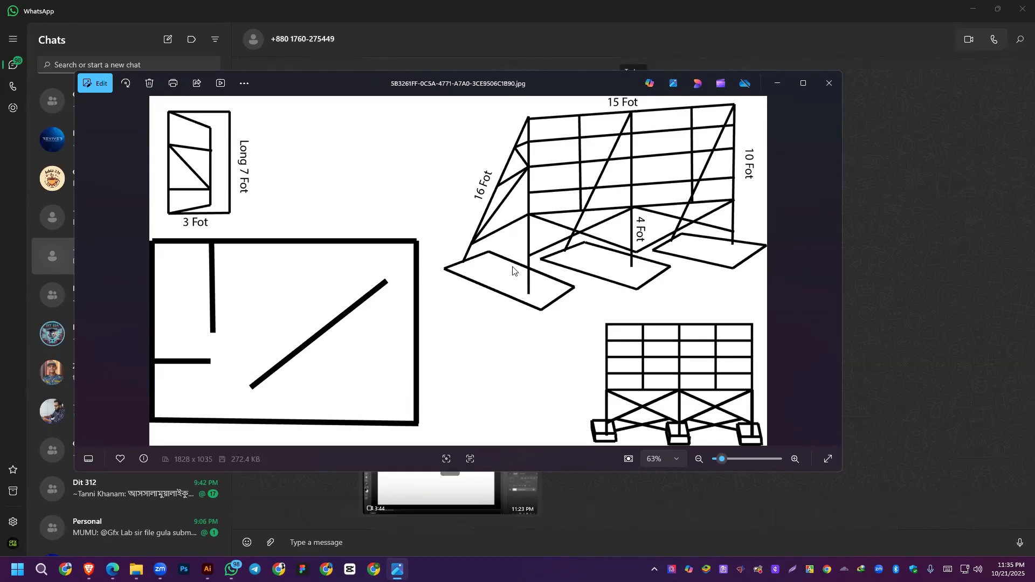
{"action": "left_click", "coordinate": [829, 84]}
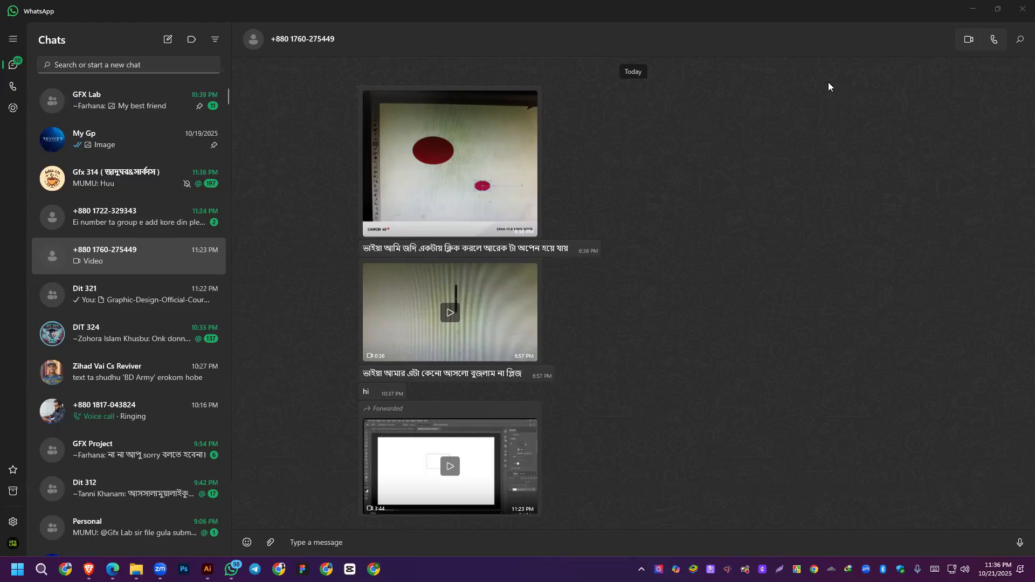
{"action": "mouse_move", "coordinate": [529, 316]}
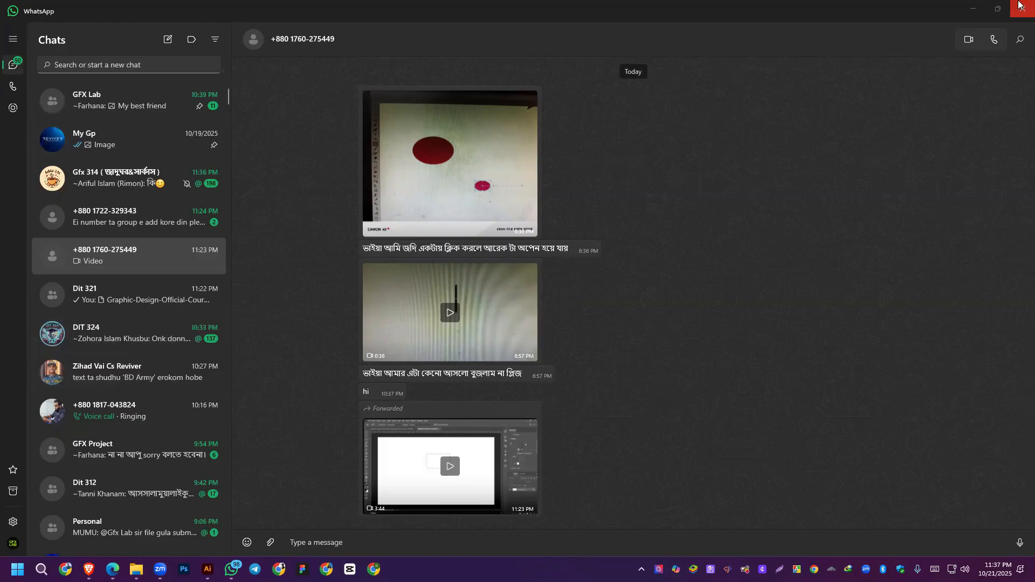
Step: Switch back to Illustrator and move the wider red rectangle slightly upward
{"action": "left_click", "coordinate": [977, 6]}
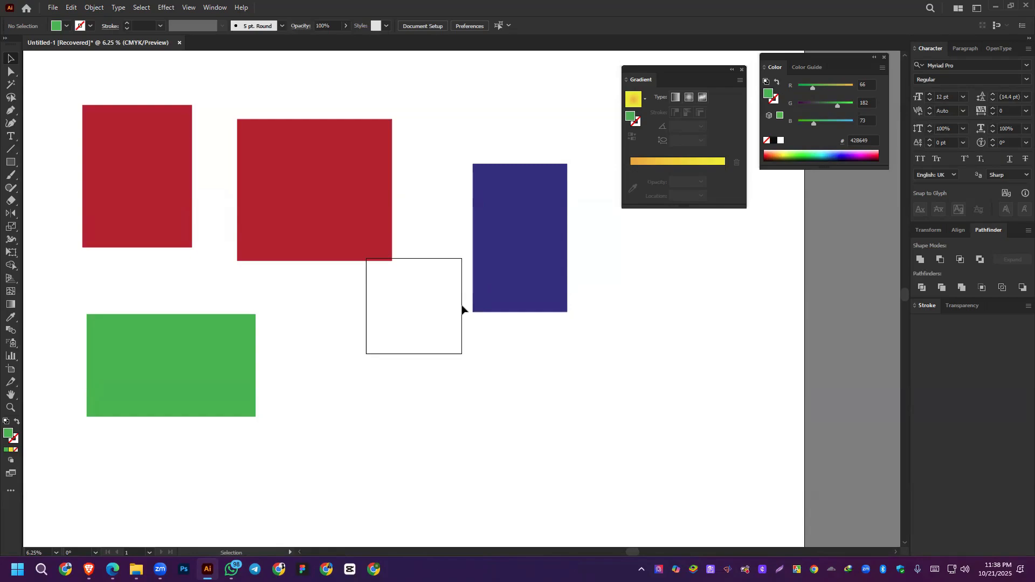
{"action": "left_click_drag", "start_coordinate": [316, 190], "coordinate": [318, 163]}
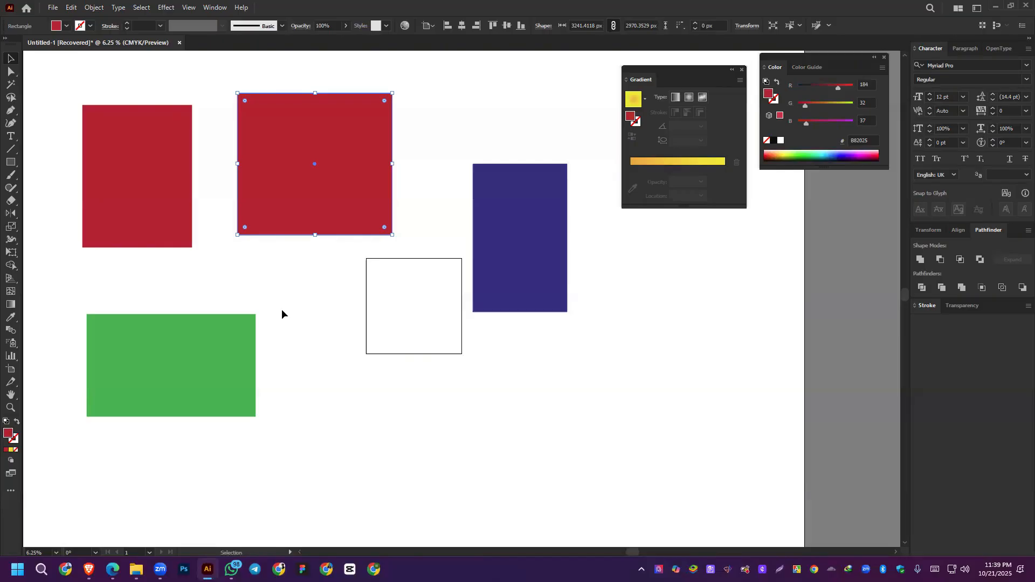
Step: Minimize the open windows and open the Fiverr seller dashboard in a maximized Chrome window
{"action": "left_click", "coordinate": [996, 7]}
{"action": "left_click", "coordinate": [974, 11]}
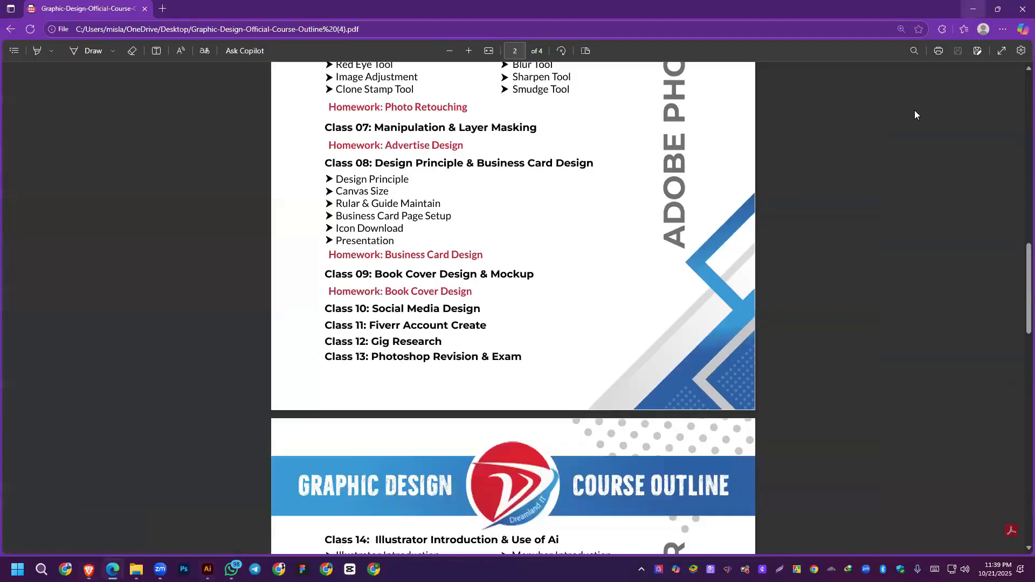
{"action": "left_click", "coordinate": [976, 9]}
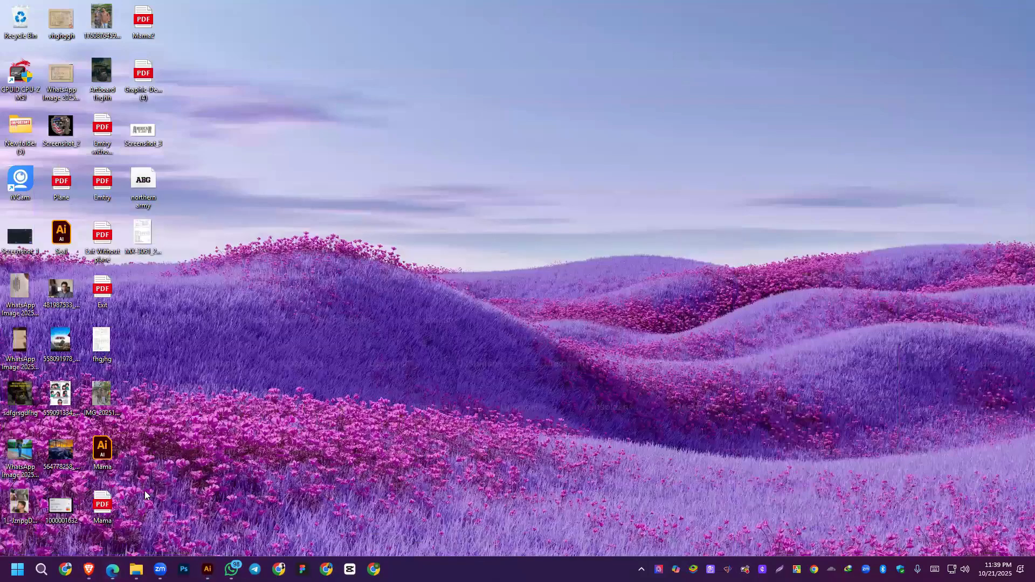
{"action": "left_click", "coordinate": [65, 569]}
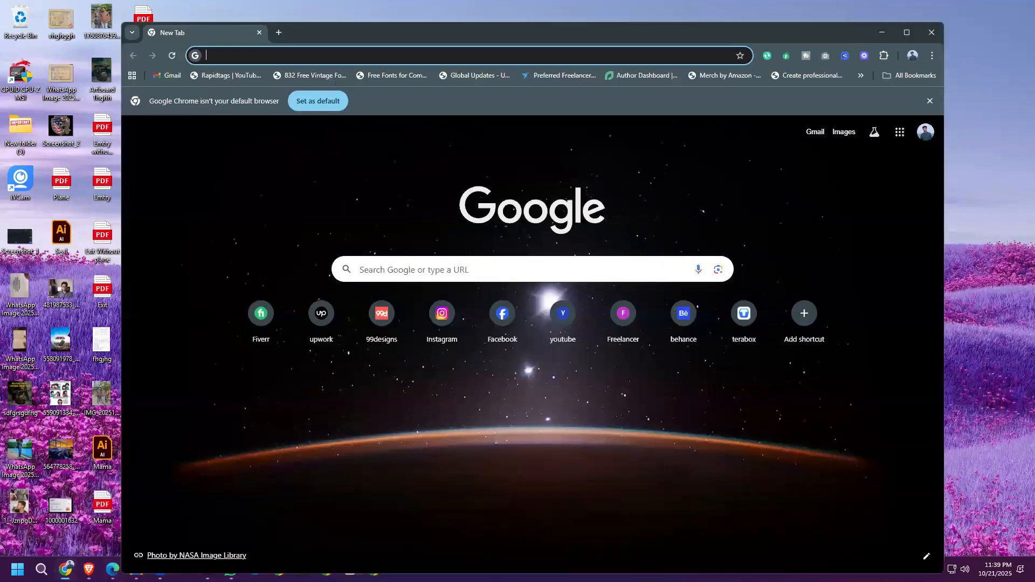
{"action": "left_click", "coordinate": [262, 326]}
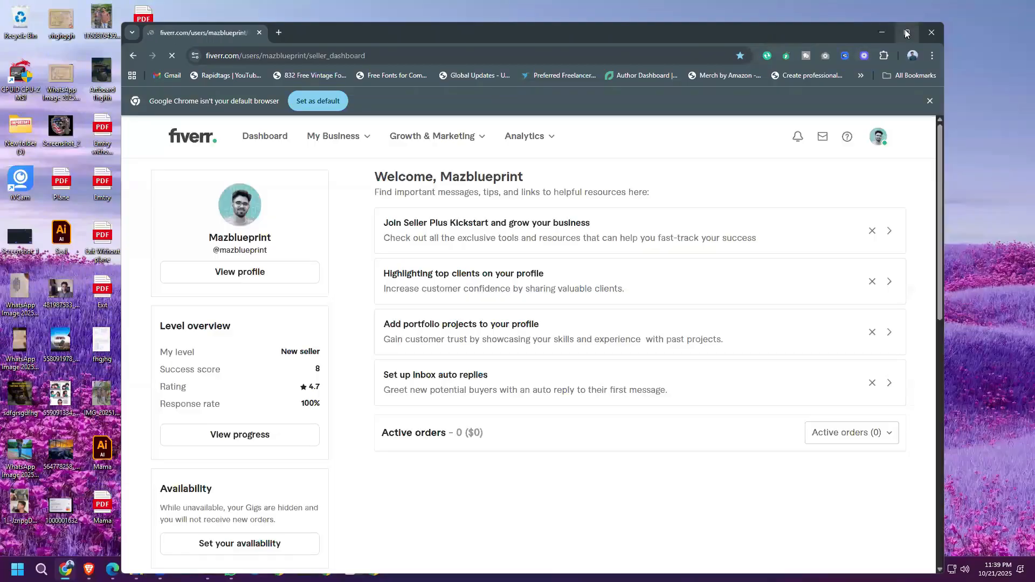
{"action": "left_click", "coordinate": [906, 30]}
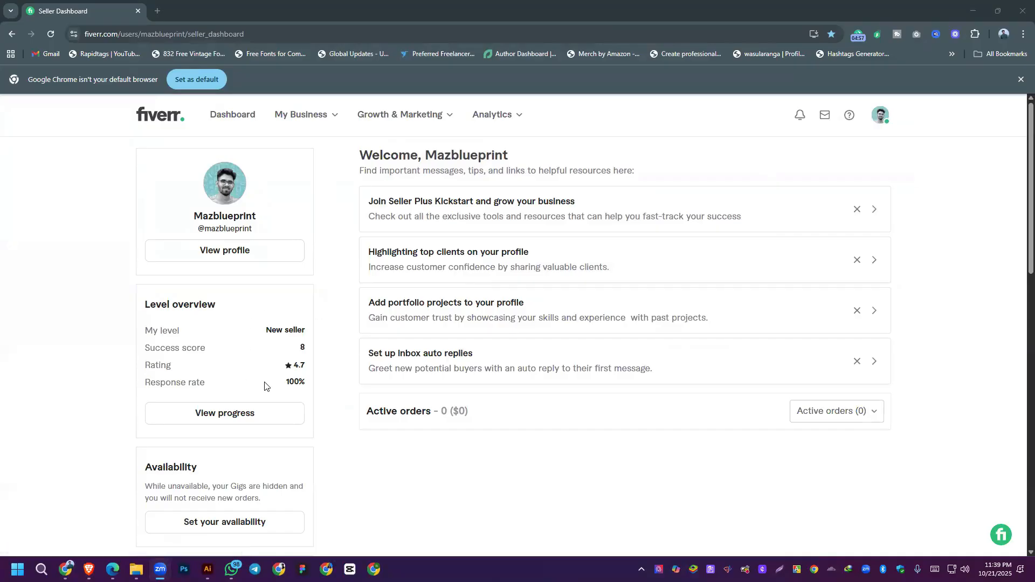
Step: View the seller profile page, and examine the performance metrics in the Fiverr level overview
{"action": "scroll", "coordinate": [267, 384], "scroll_direction": "down", "scroll_amount": 1}
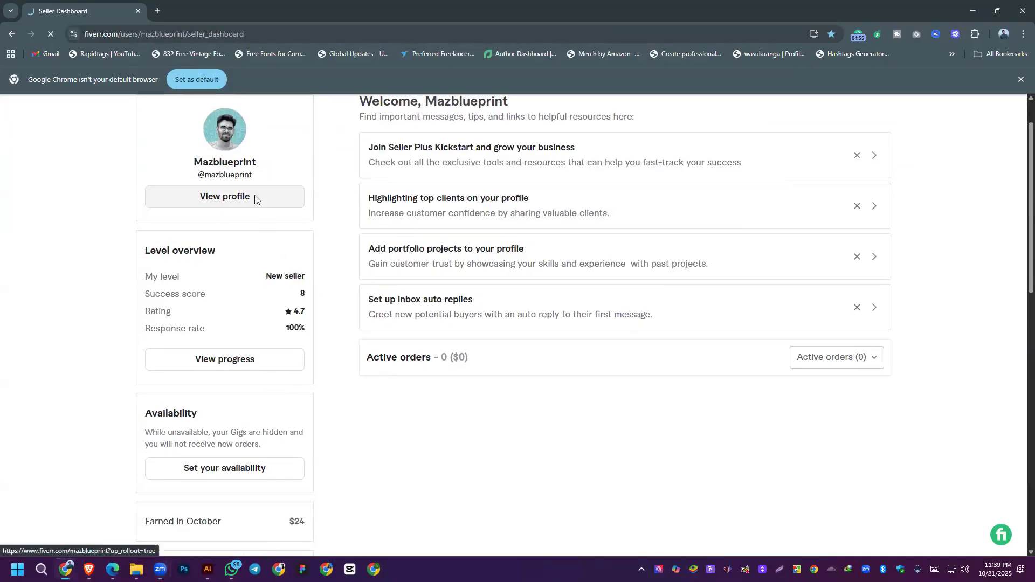
{"action": "left_click", "coordinate": [870, 321]}
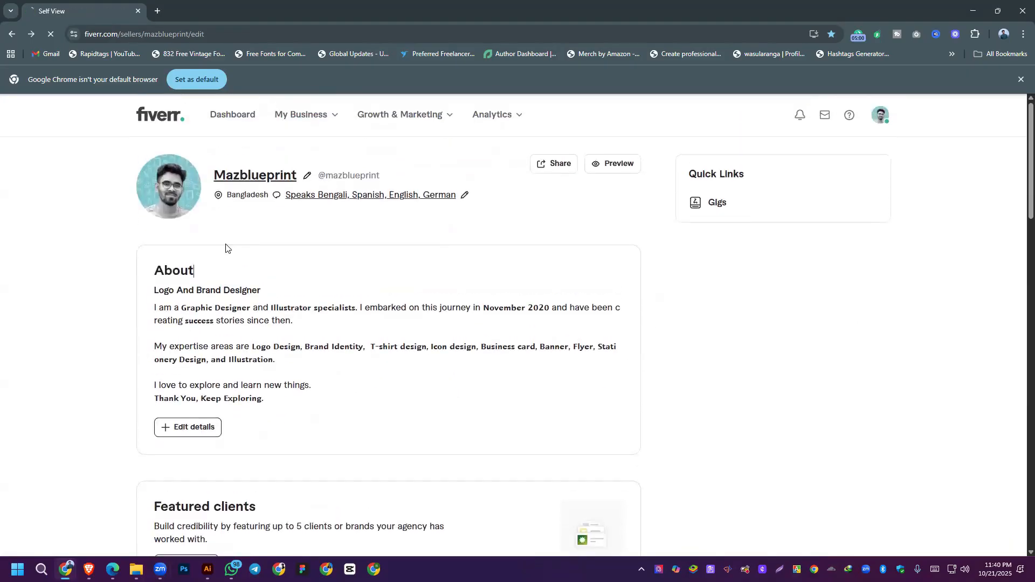
{"action": "key", "text": "alt+Left"}
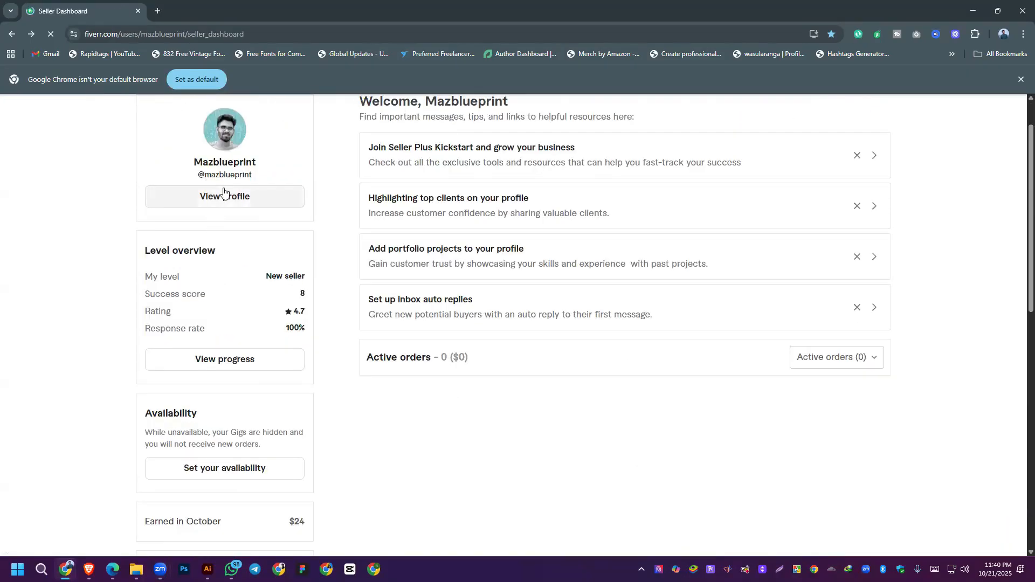
{"action": "left_click", "coordinate": [222, 418]}
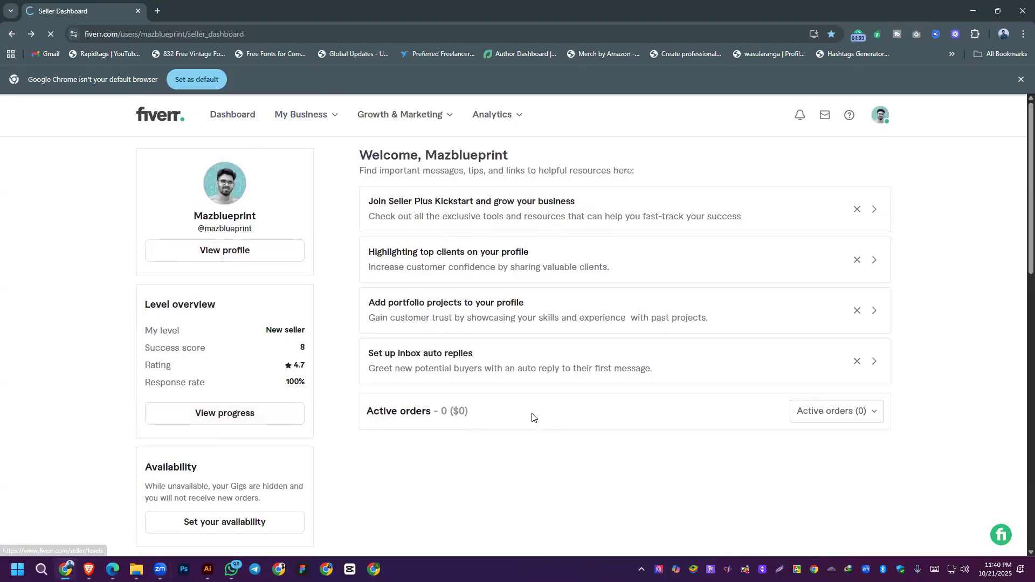
{"action": "scroll", "coordinate": [863, 410], "scroll_direction": "down", "scroll_amount": 3}
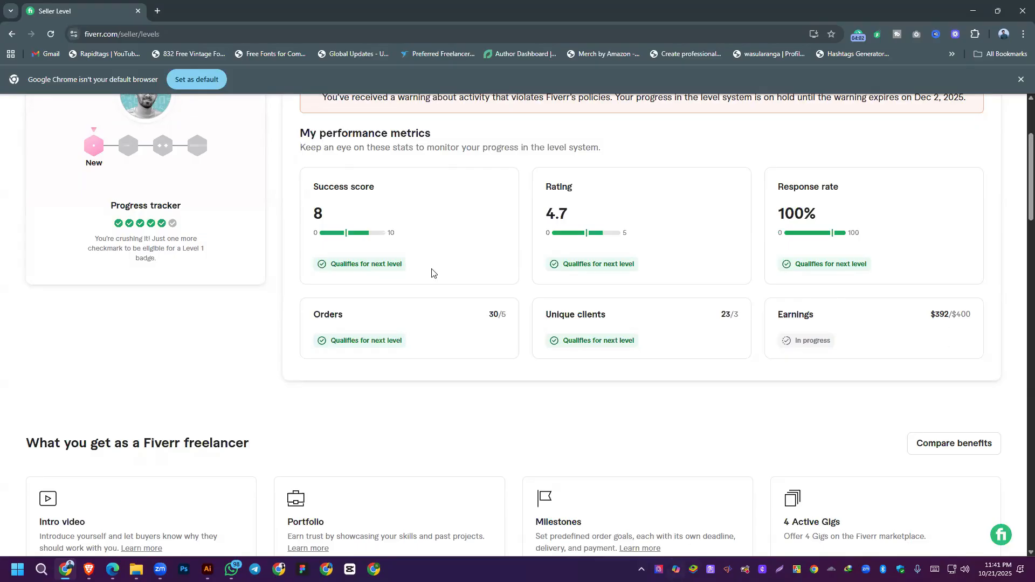
Step: Open the Billing and payments page of the Fiverr account
{"action": "key", "text": "alt+Tab"}
{"action": "key", "text": "alt+Tab"}
{"action": "scroll", "coordinate": [89, 264], "scroll_direction": "up", "scroll_amount": 3}
{"action": "left_click", "coordinate": [882, 122]}
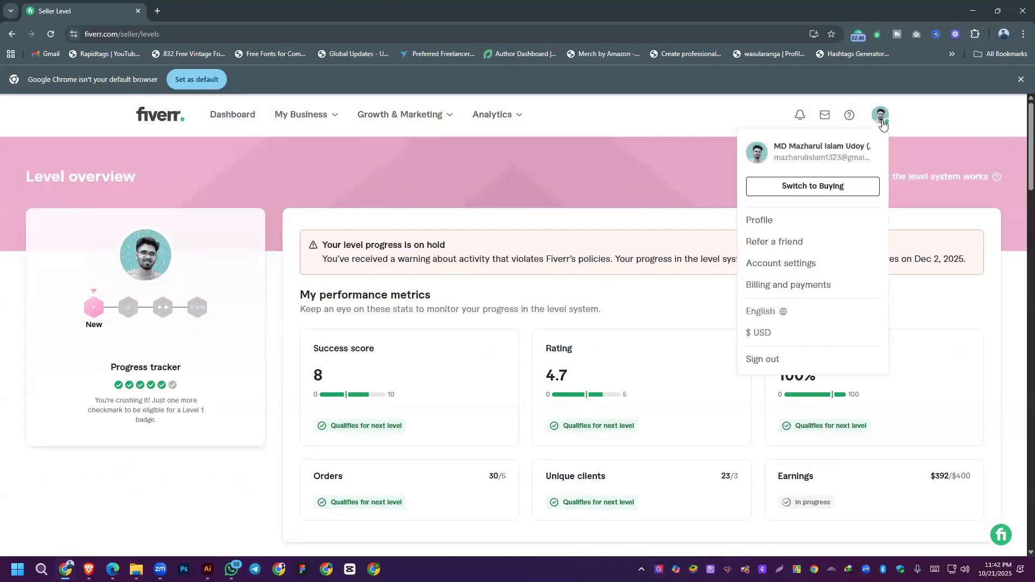
{"action": "left_click", "coordinate": [777, 286]}
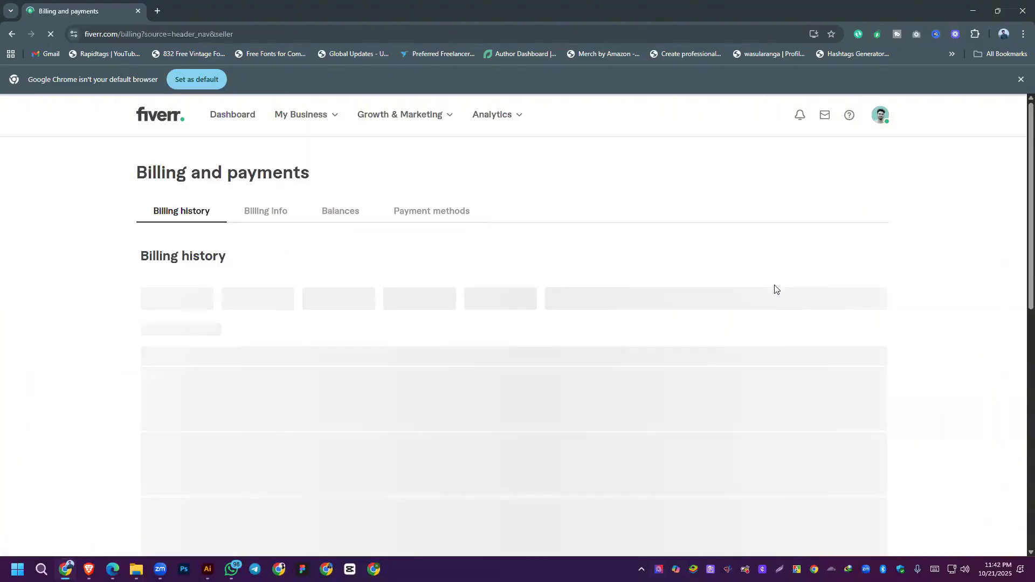